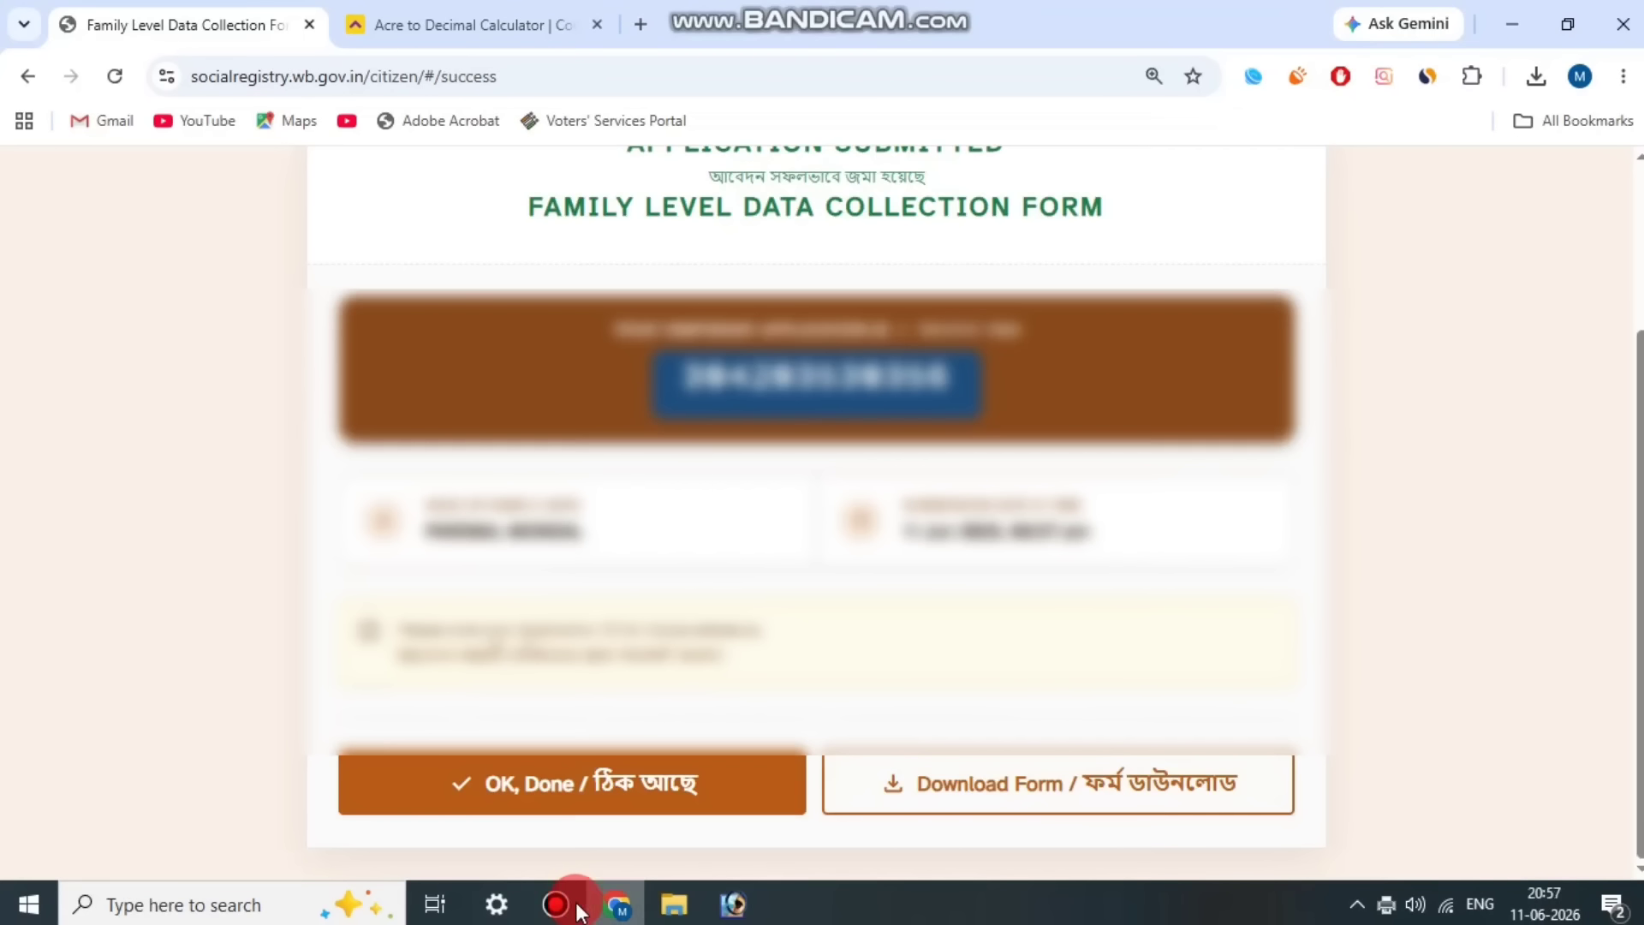
# Step: Submit the previewed Family Data Collection application and download the submitted form
pyautogui.moveTo(561, 915)
pyautogui.click(1094, 792)
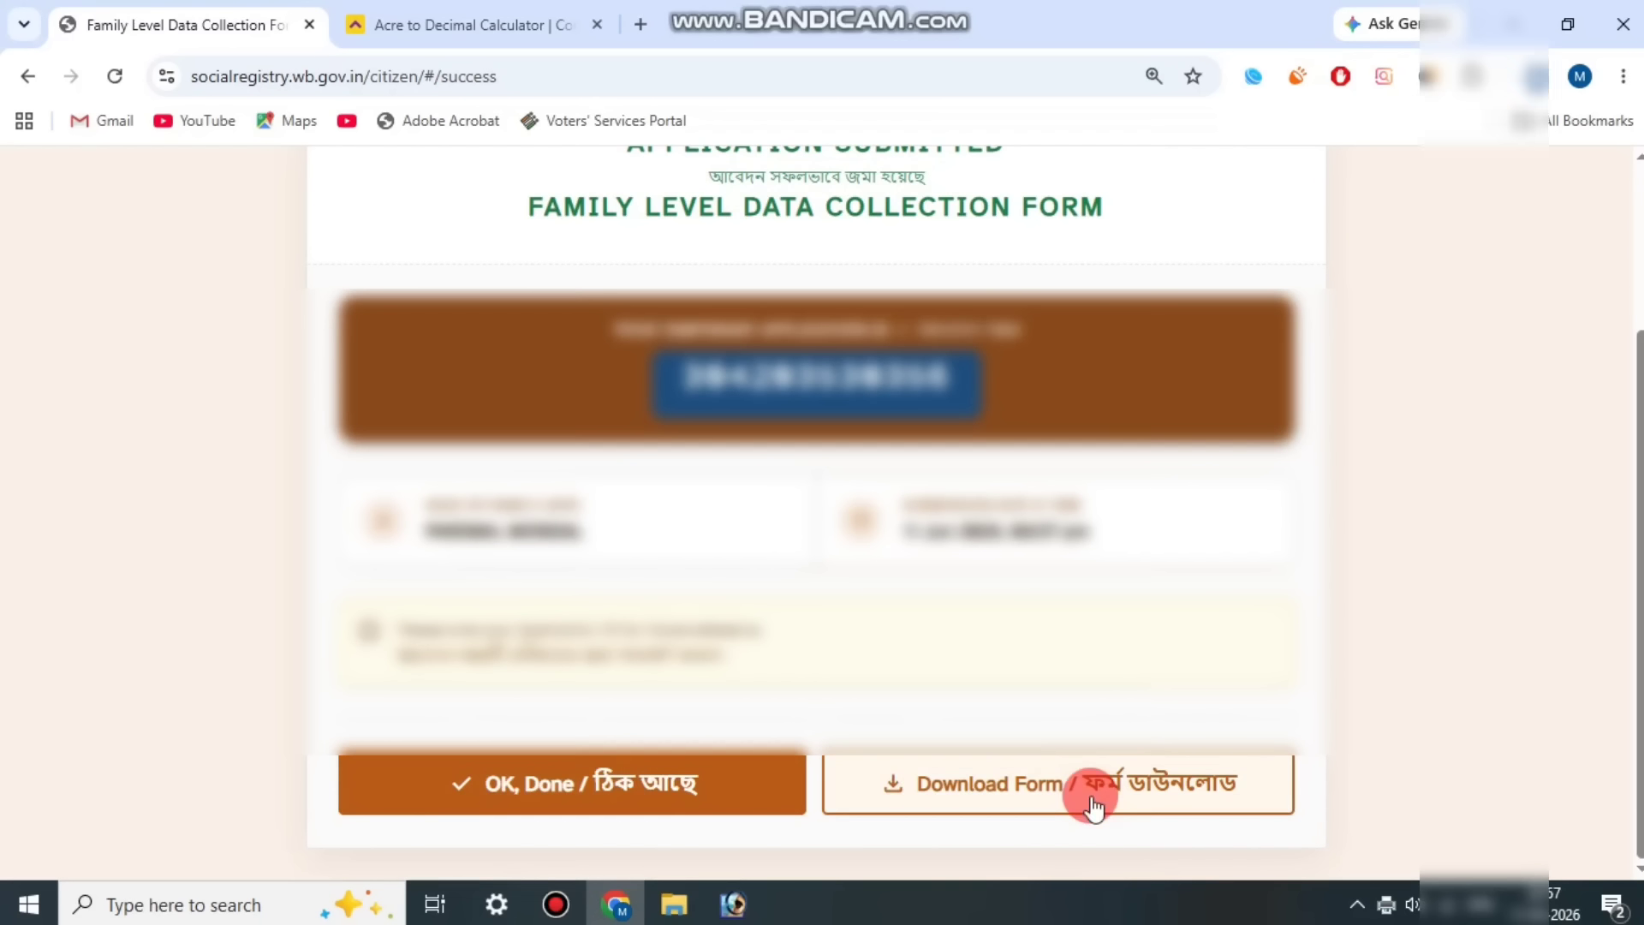
pyautogui.click(1311, 146)
pyautogui.scroll(15, 1071, 573)
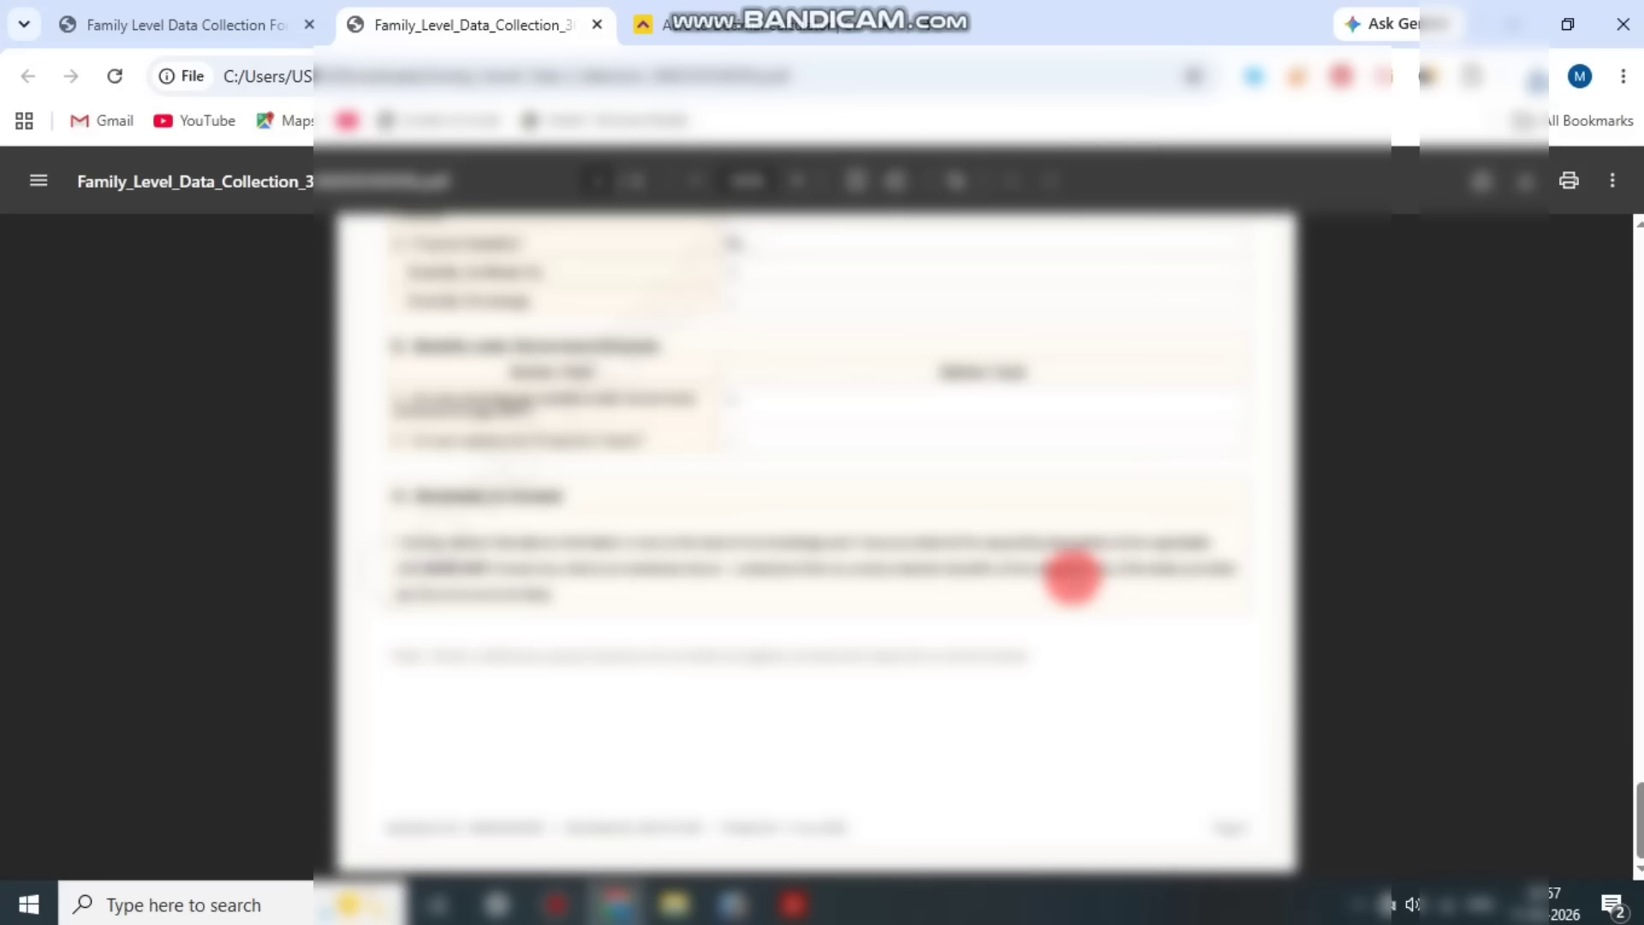
# Step: Look through the downloaded form PDF, return to the submission page and acknowledge the submission as done
pyautogui.scroll(-3, 1061, 573)
pyautogui.scroll(-10, 1060, 571)
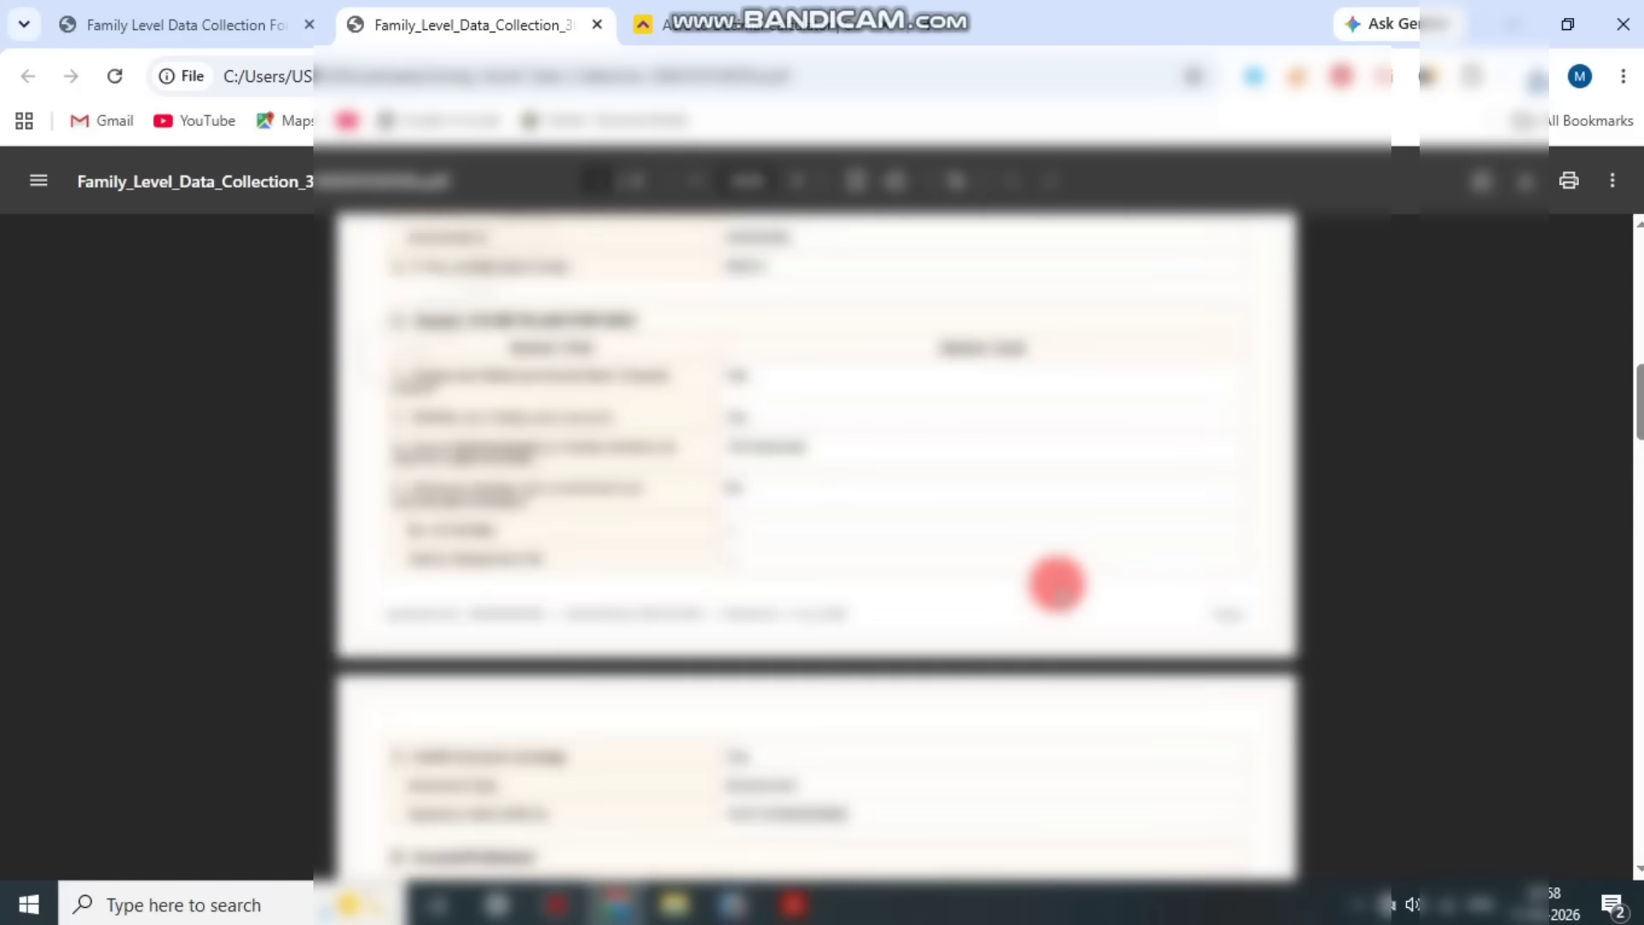
pyautogui.click(171, 24)
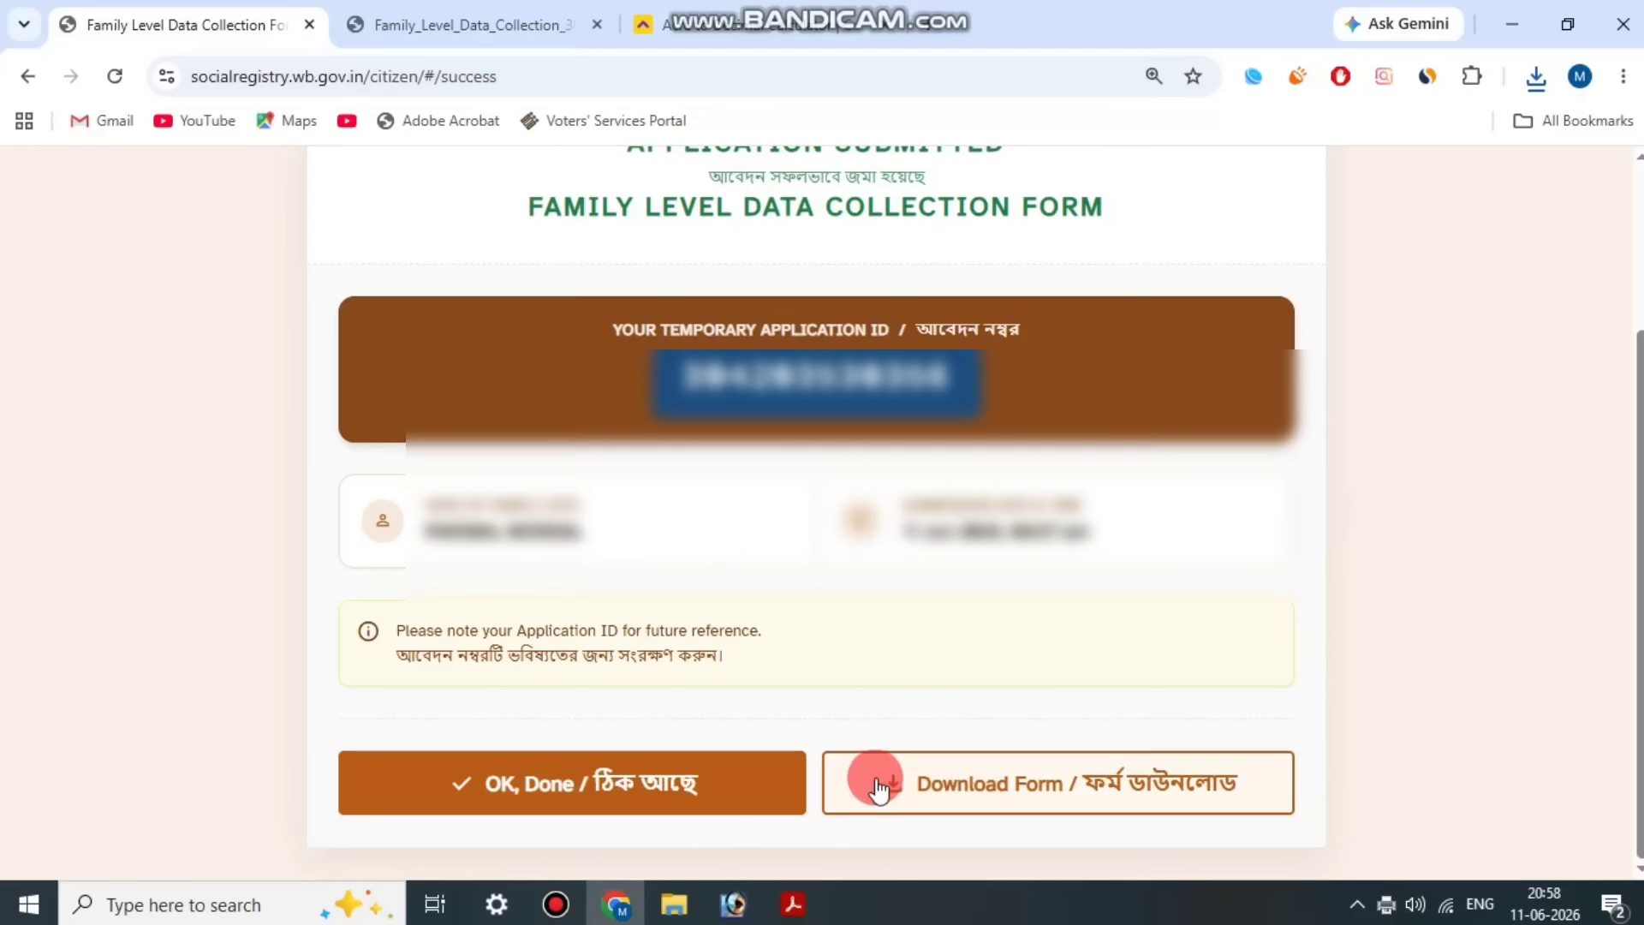
pyautogui.click(552, 792)
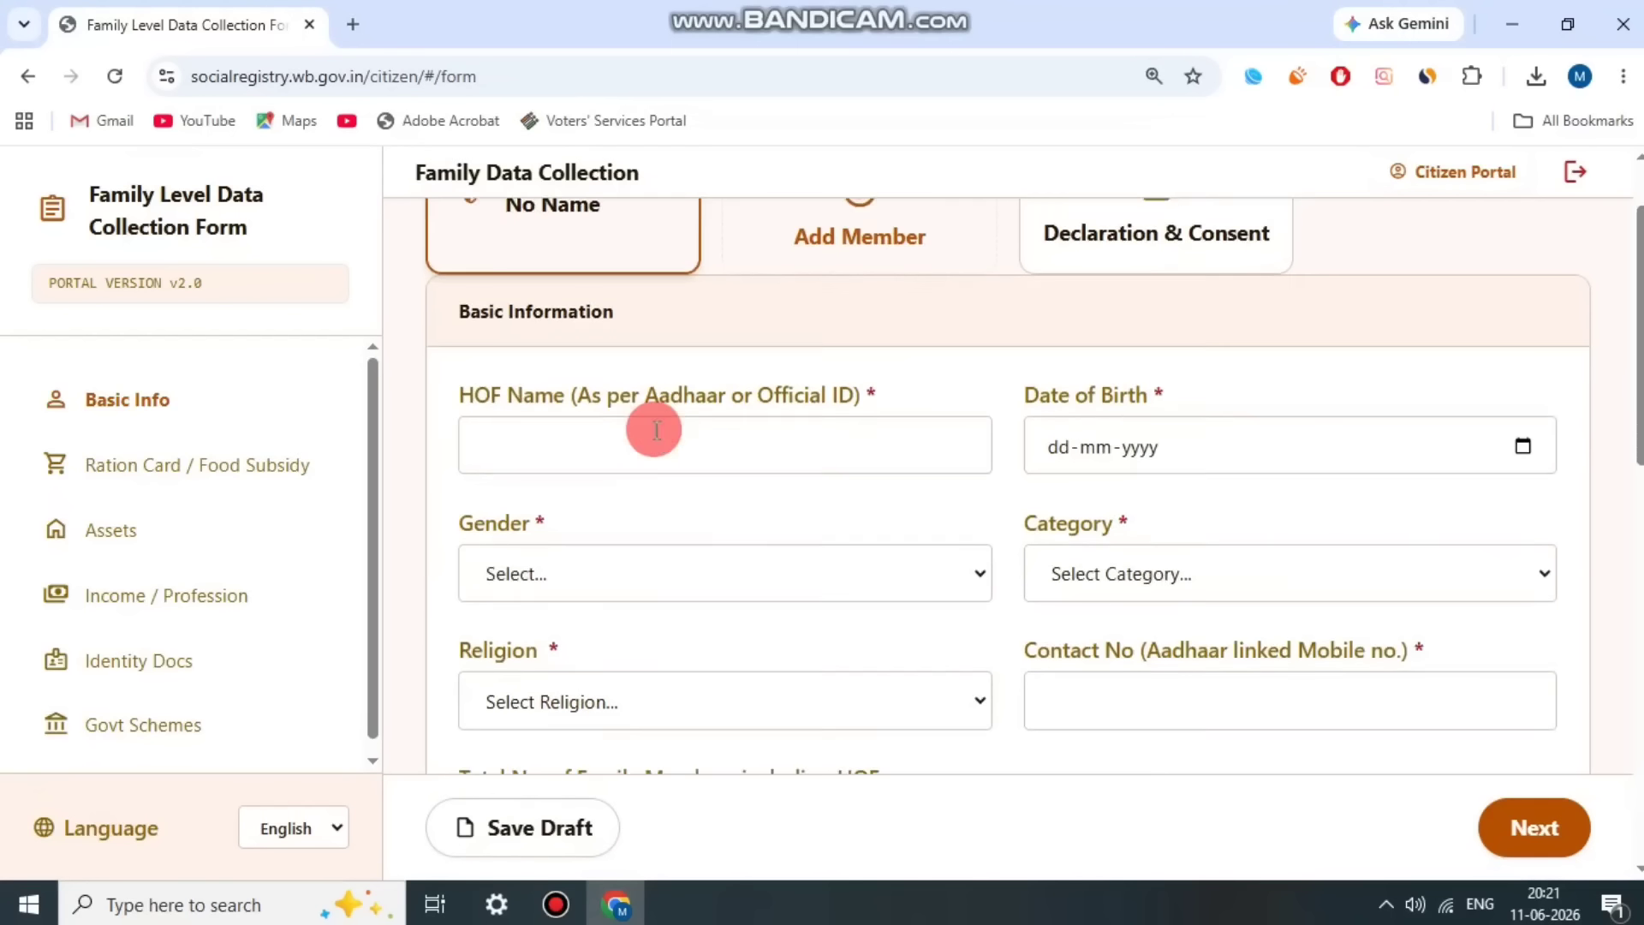
# Step: Go over the head of family's name and date of birth fields and set the gender to Male
pyautogui.scroll(-1, 657, 430)
pyautogui.moveTo(457, 367); pyautogui.dragTo(888, 361)
pyautogui.click(950, 366)
pyautogui.moveTo(1012, 368); pyautogui.dragTo(1217, 375)
pyautogui.click(1264, 377)
pyautogui.moveTo(458, 494); pyautogui.dragTo(615, 539)
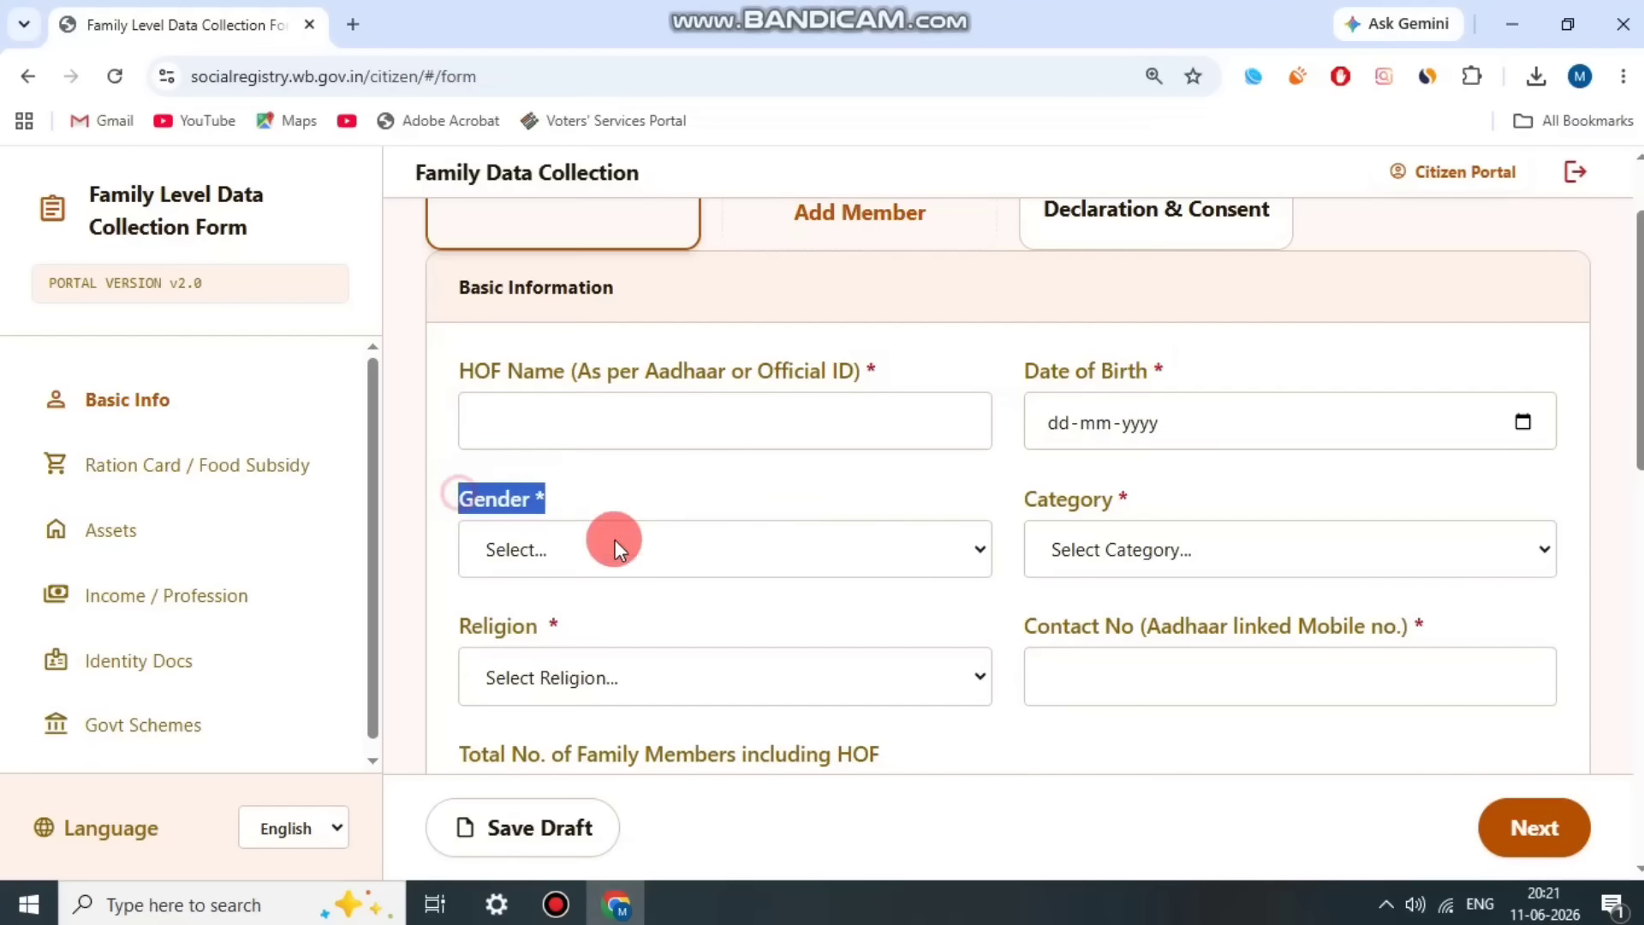
pyautogui.click(615, 539)
pyautogui.click(583, 642)
# Step: Set the head of family's category to OBC (Other Backward Classes)
pyautogui.moveTo(1054, 490); pyautogui.dragTo(1139, 549)
pyautogui.click(1140, 548)
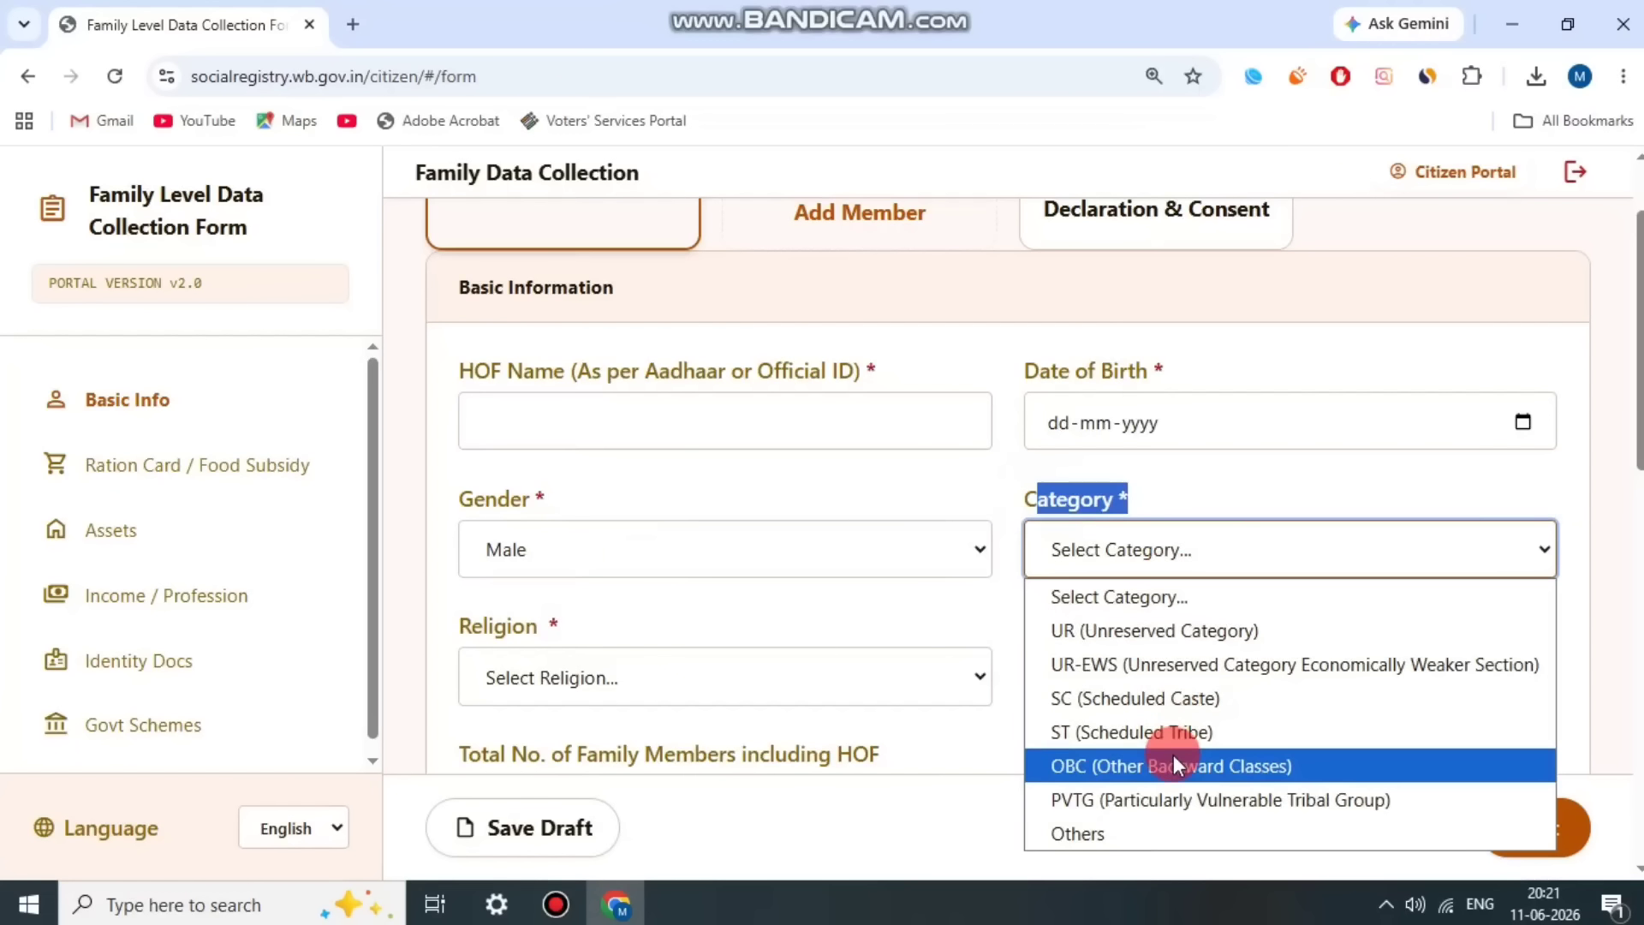
pyautogui.click(1174, 762)
# Step: Choose the head of family's religion in the Basic Information section
pyautogui.scroll(-1, 1042, 521)
pyautogui.moveTo(459, 496); pyautogui.dragTo(631, 550)
pyautogui.click(631, 550)
pyautogui.click(657, 331)
# Step: Examine the Aadhaar No. field in the Aadhaar Card Details section
pyautogui.scroll(-5, 721, 478)
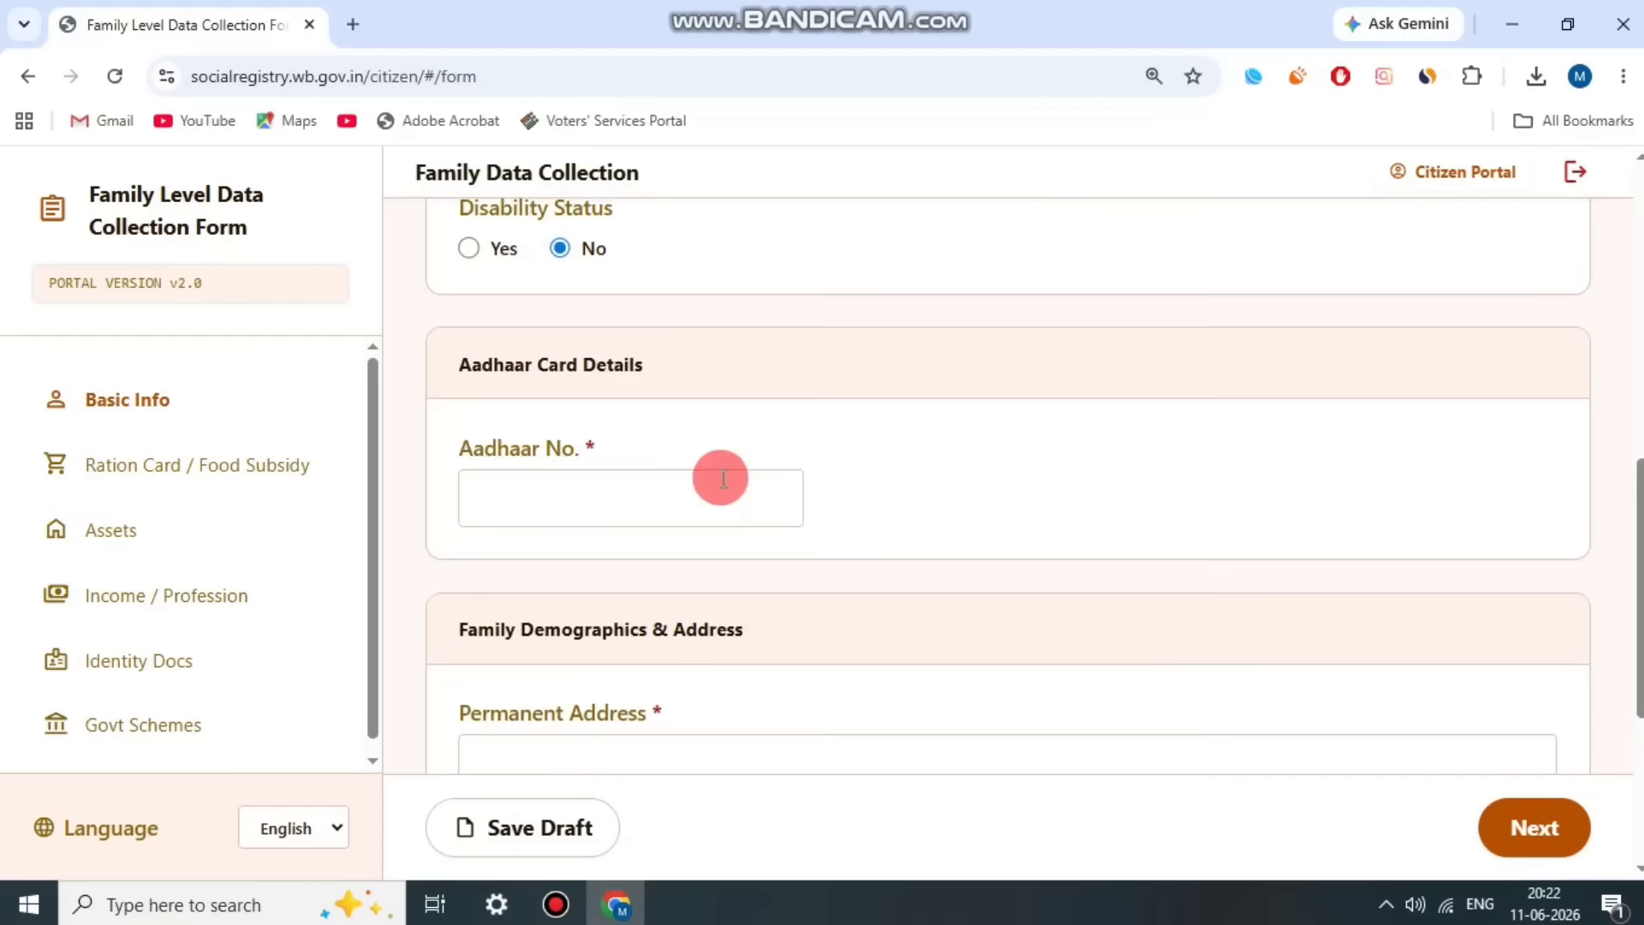
pyautogui.moveTo(459, 445); pyautogui.dragTo(669, 434)
pyautogui.click(670, 434)
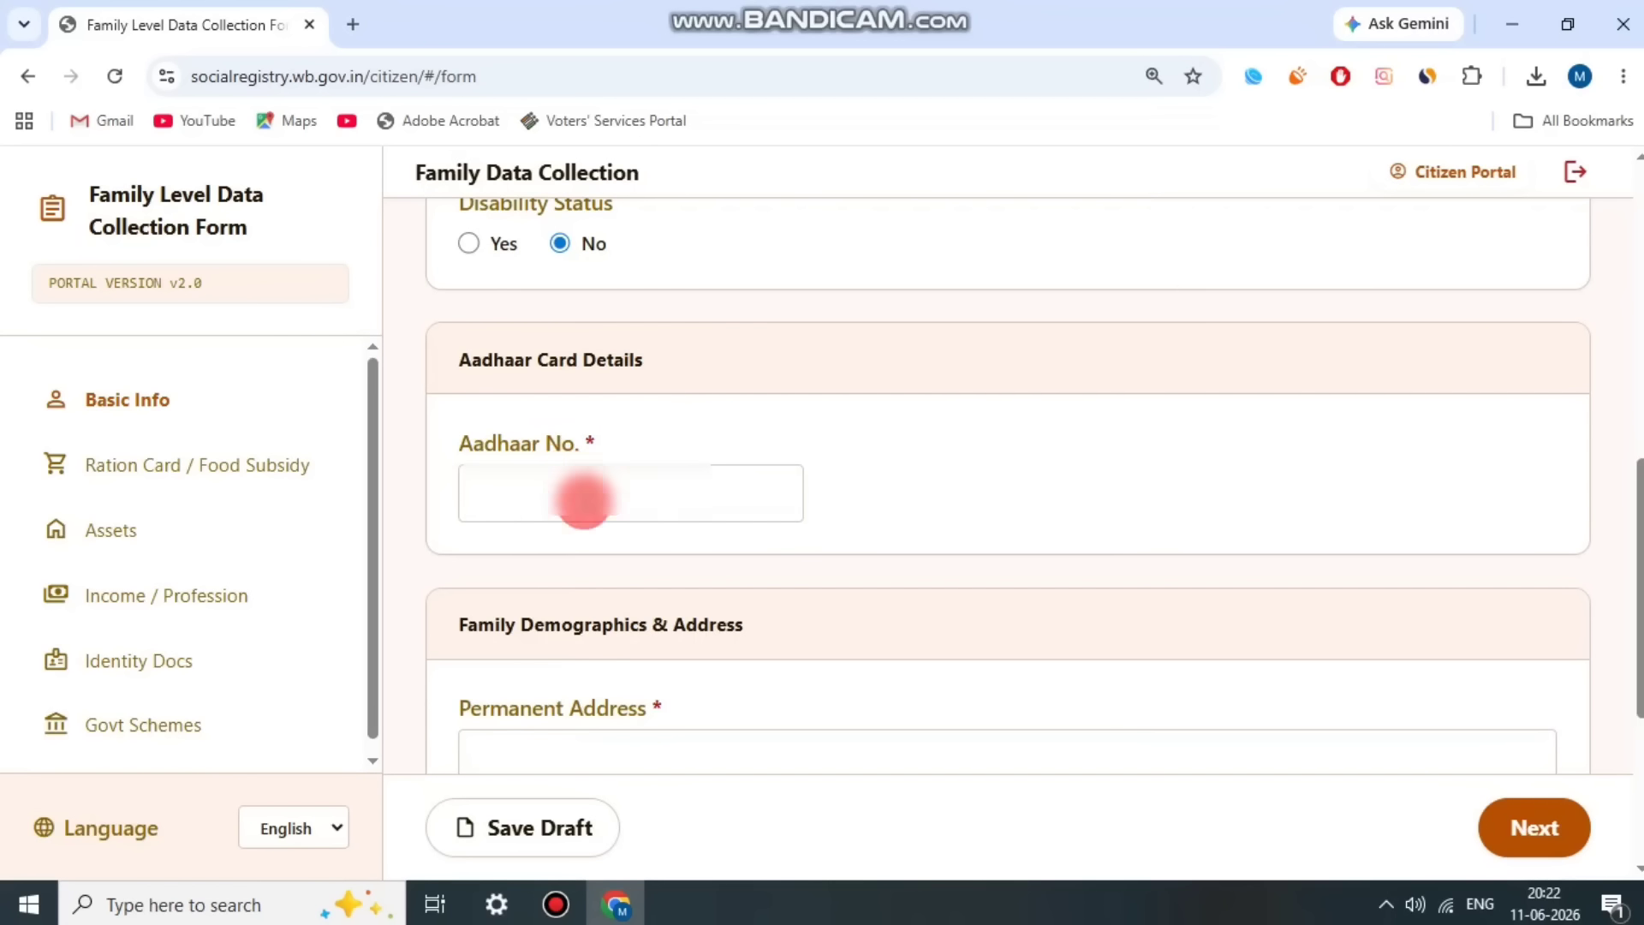
pyautogui.click(667, 531)
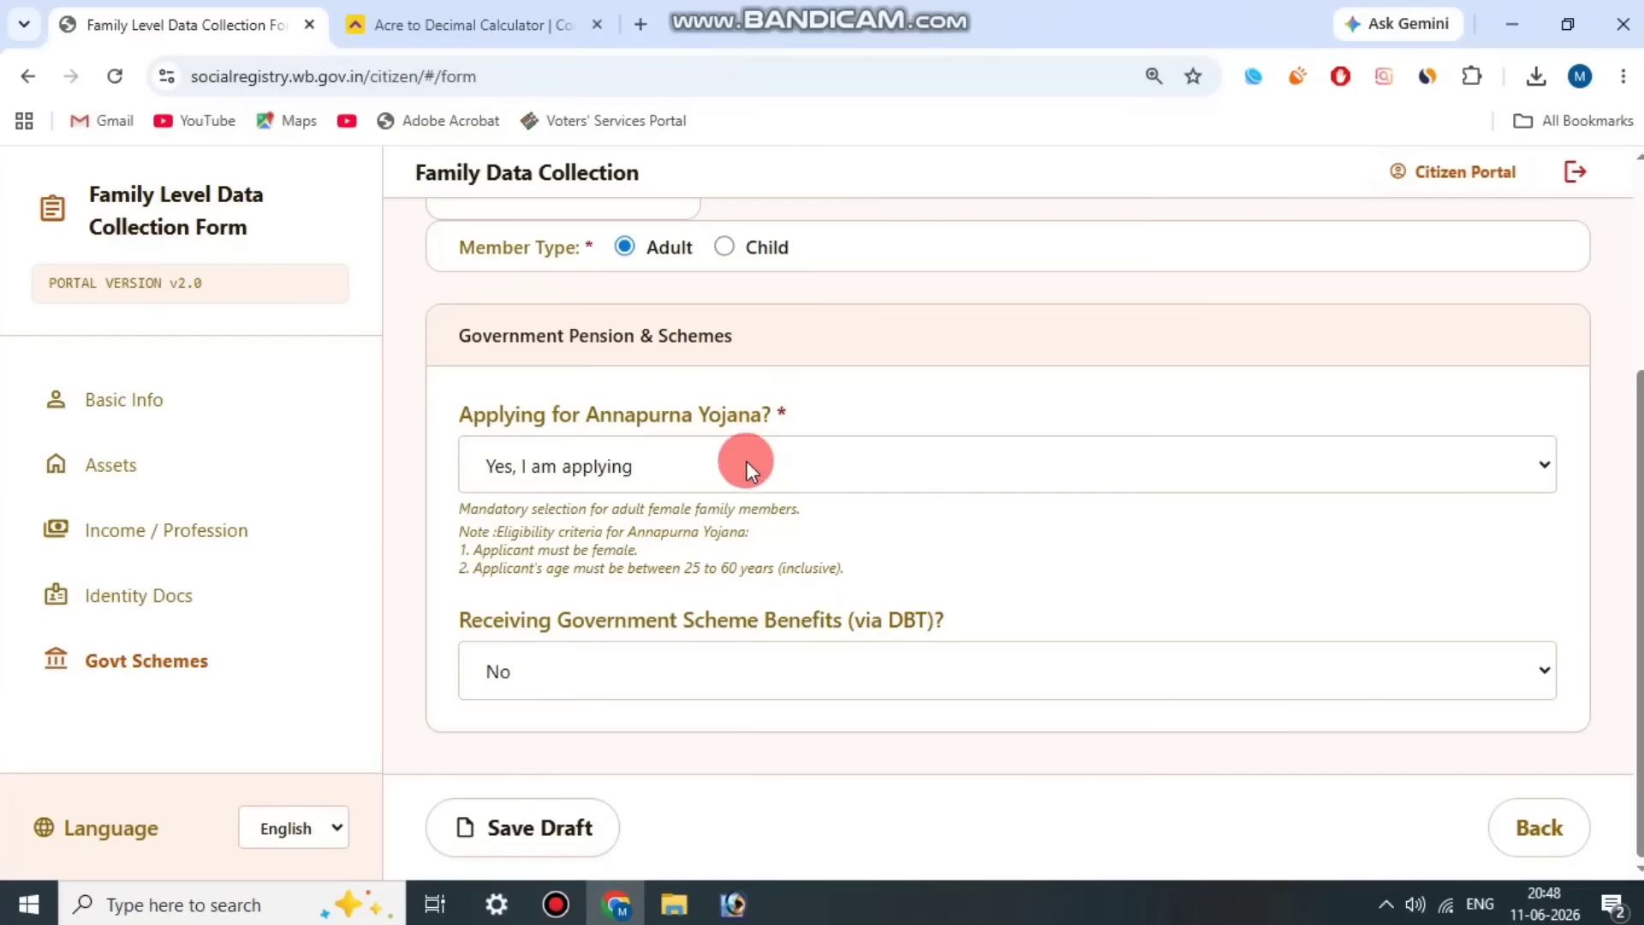
# Step: Set the Annapurna Yojana application to "Yes, I am applying" and government scheme benefits via DBT to Yes
pyautogui.click(600, 469)
pyautogui.click(601, 544)
pyautogui.click(708, 415)
pyautogui.click(883, 668)
pyautogui.click(731, 751)
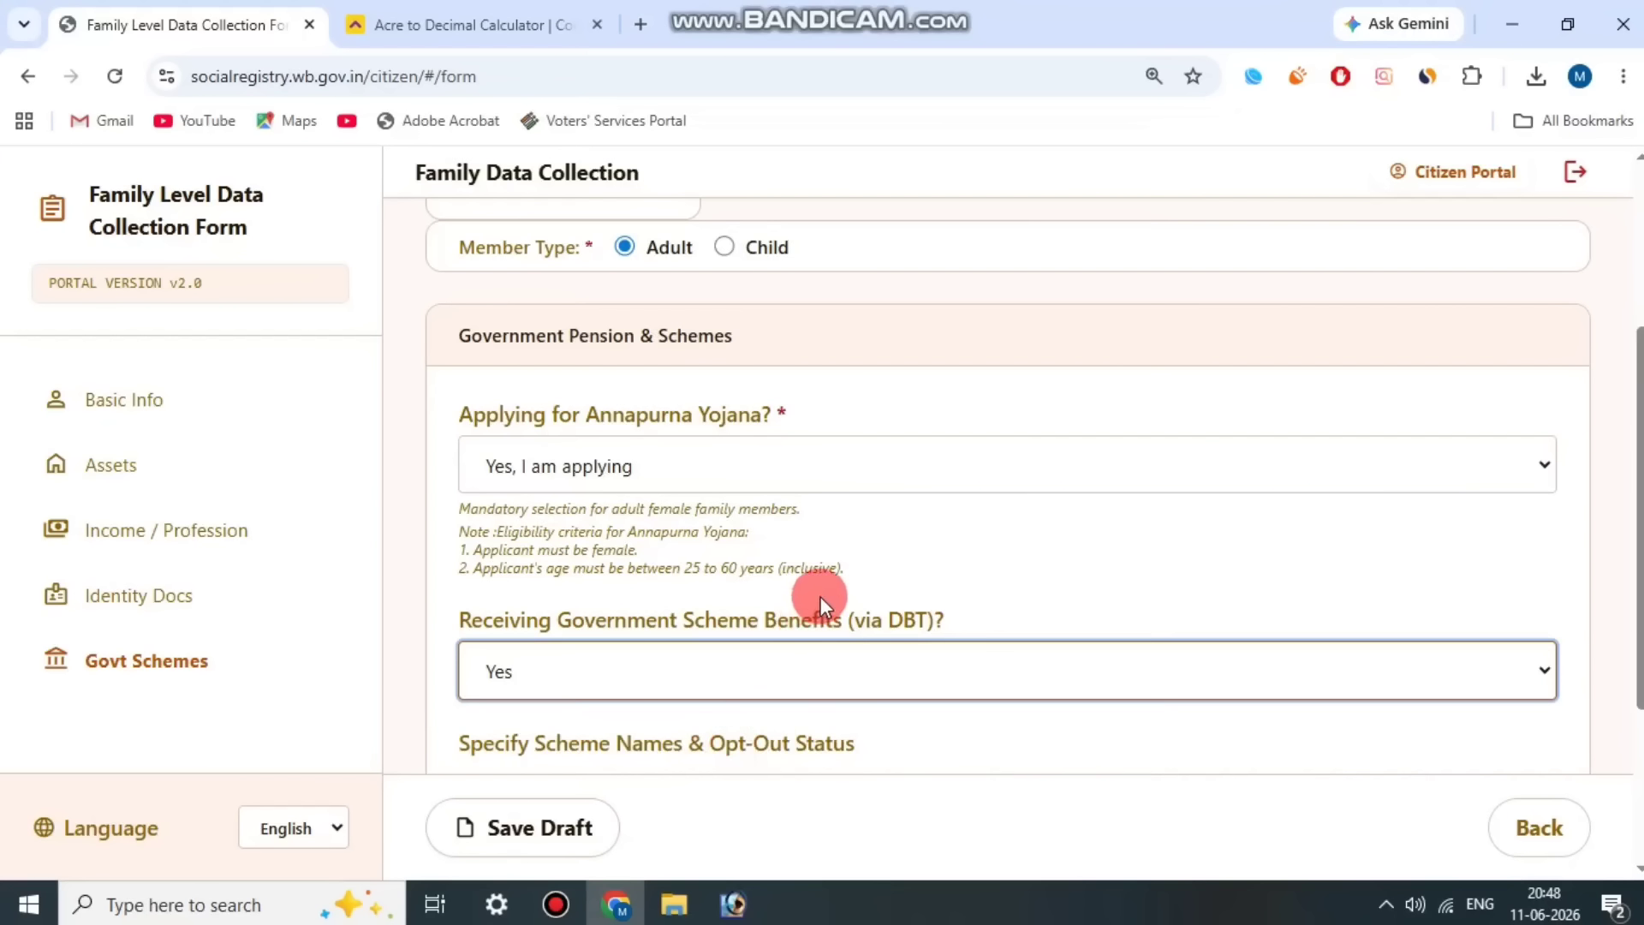
# Step: Specify Lakshmir Bhandar as Scheme 1 and choose its opt-out status
pyautogui.scroll(-3, 822, 506)
pyautogui.moveTo(558, 501); pyautogui.dragTo(863, 500)
pyautogui.click(788, 617)
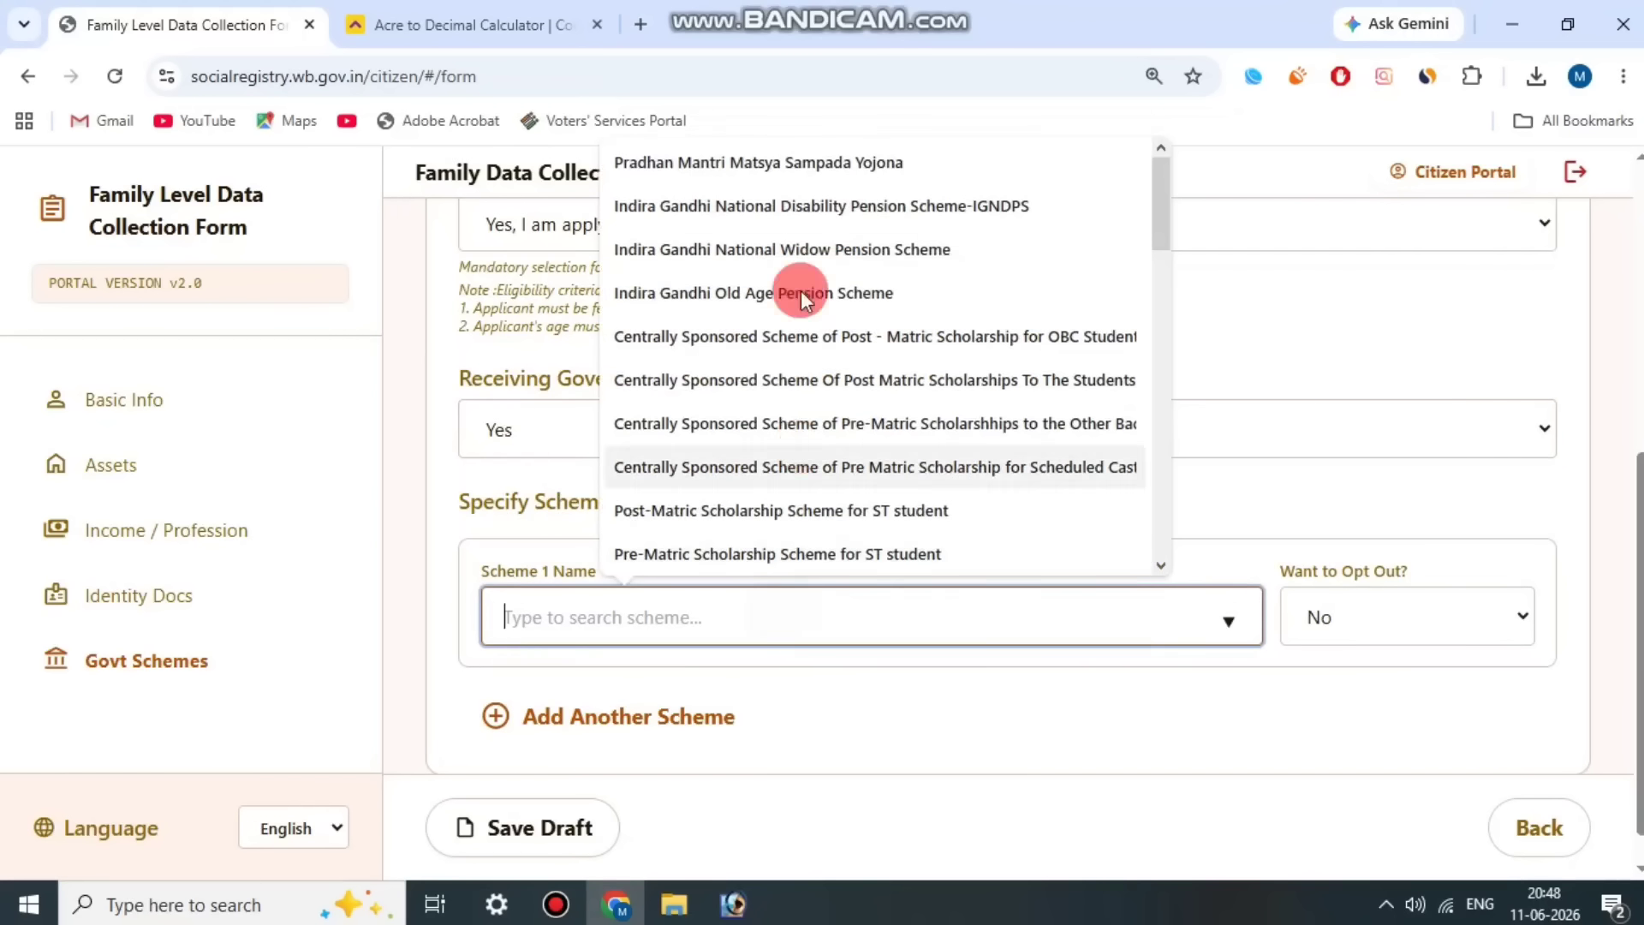
pyautogui.moveTo(1164, 218); pyautogui.dragTo(1165, 410)
pyautogui.click(969, 411)
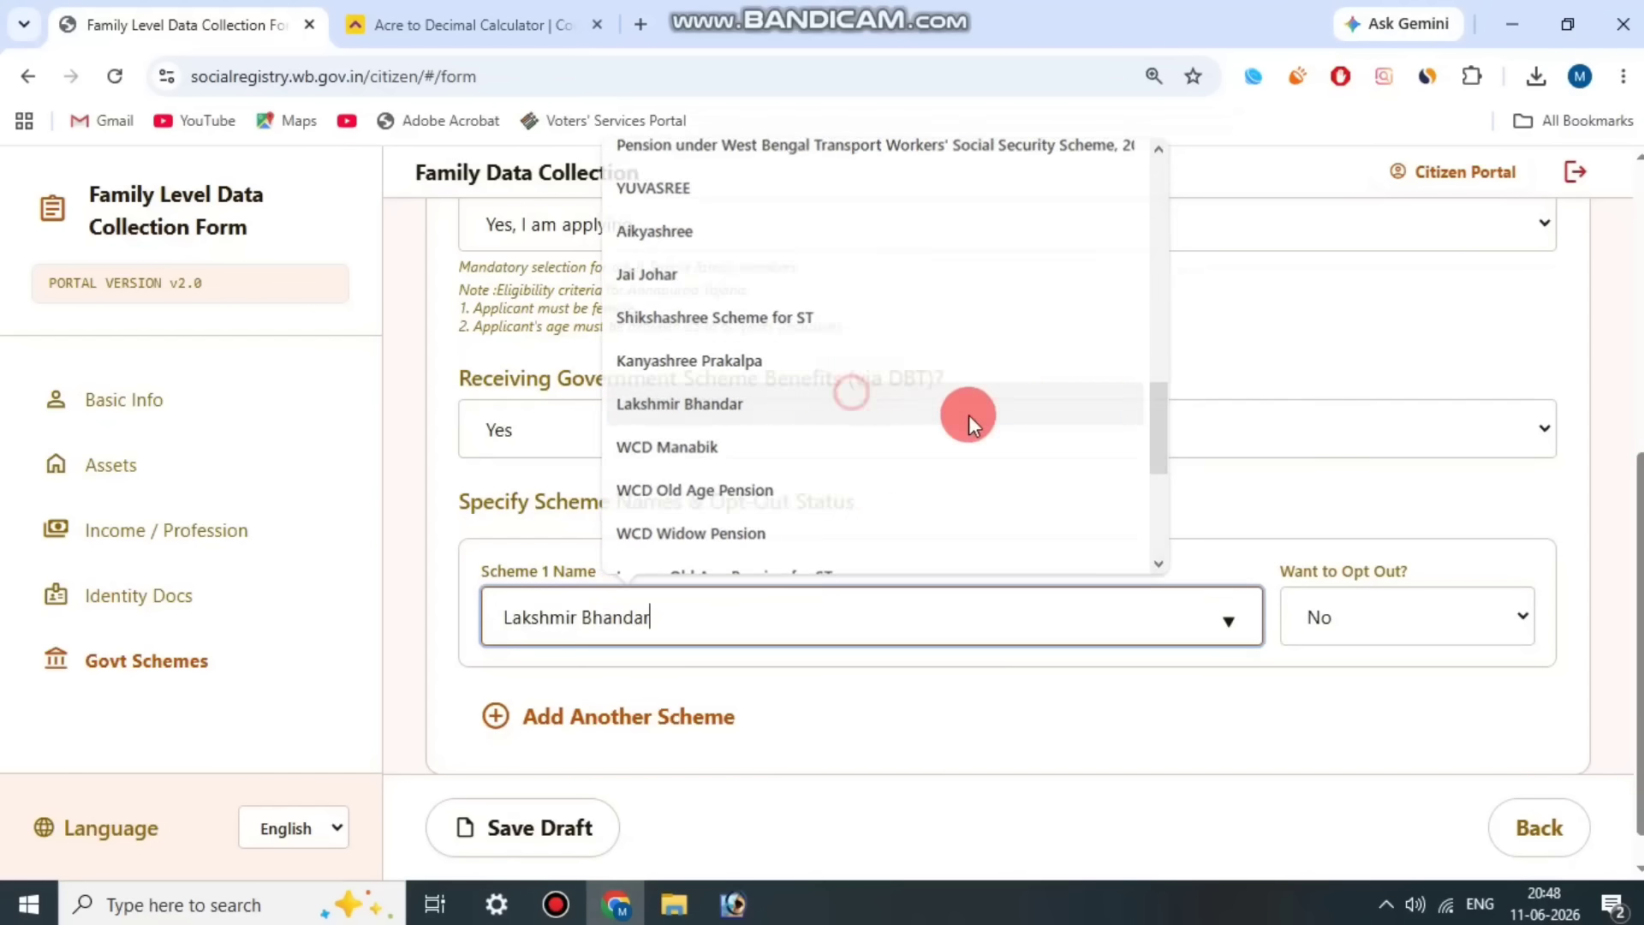
pyautogui.click(1426, 593)
pyautogui.click(1394, 689)
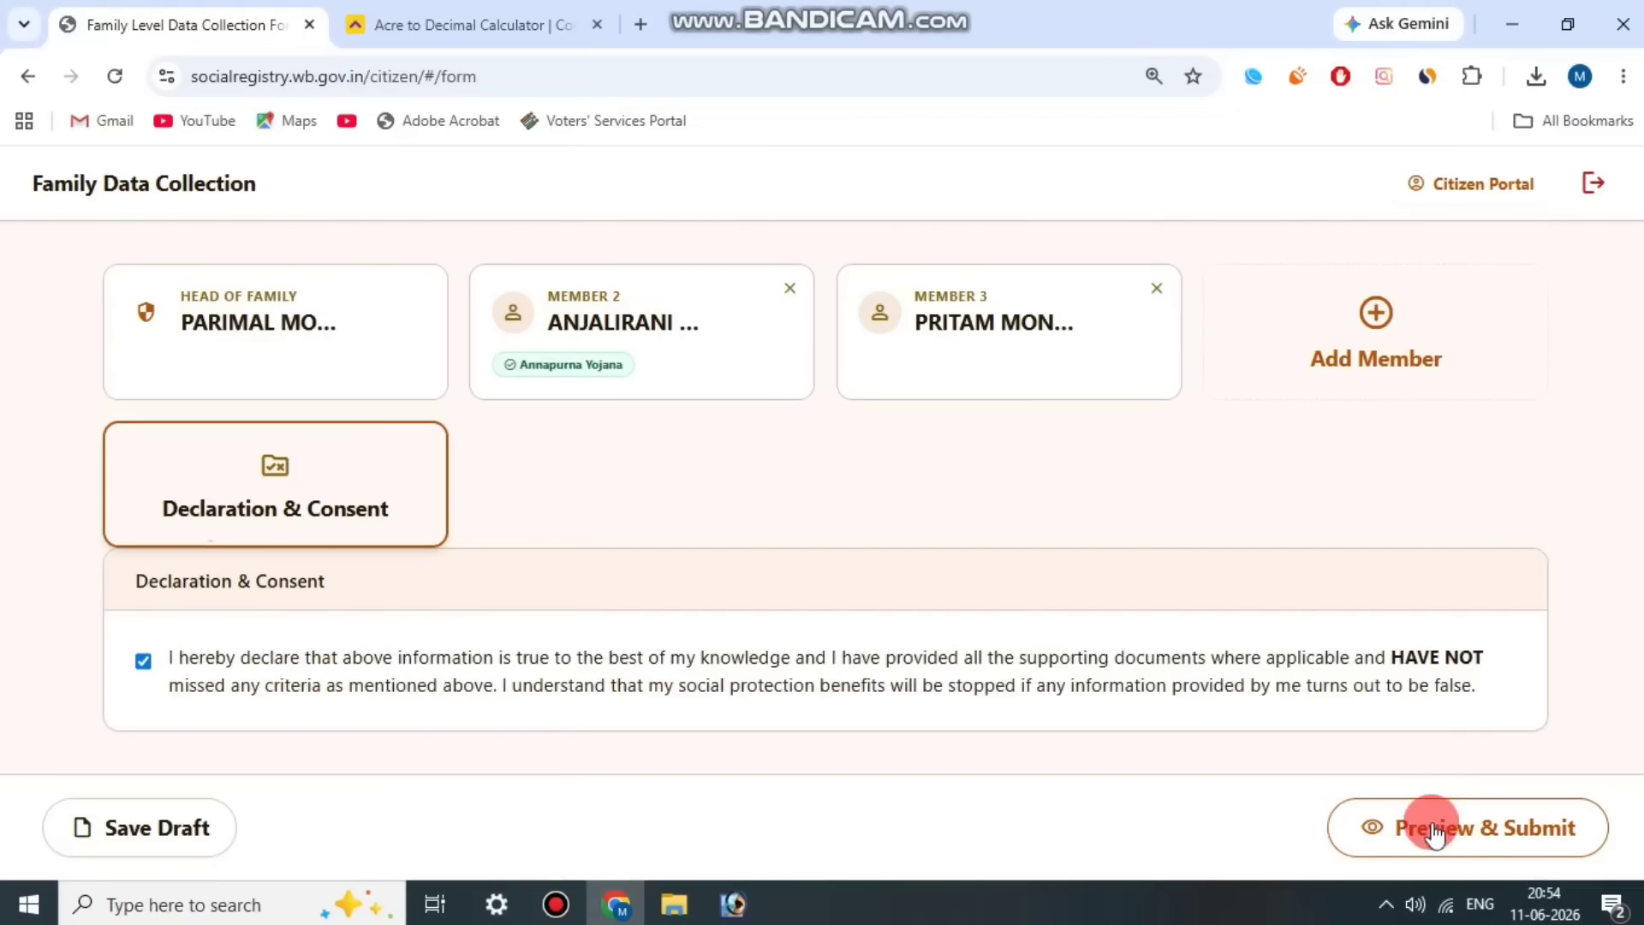
# Step: Preview the completed family form, check its details and submit the application
pyautogui.click(1461, 824)
pyautogui.scroll(-10, 1248, 470)
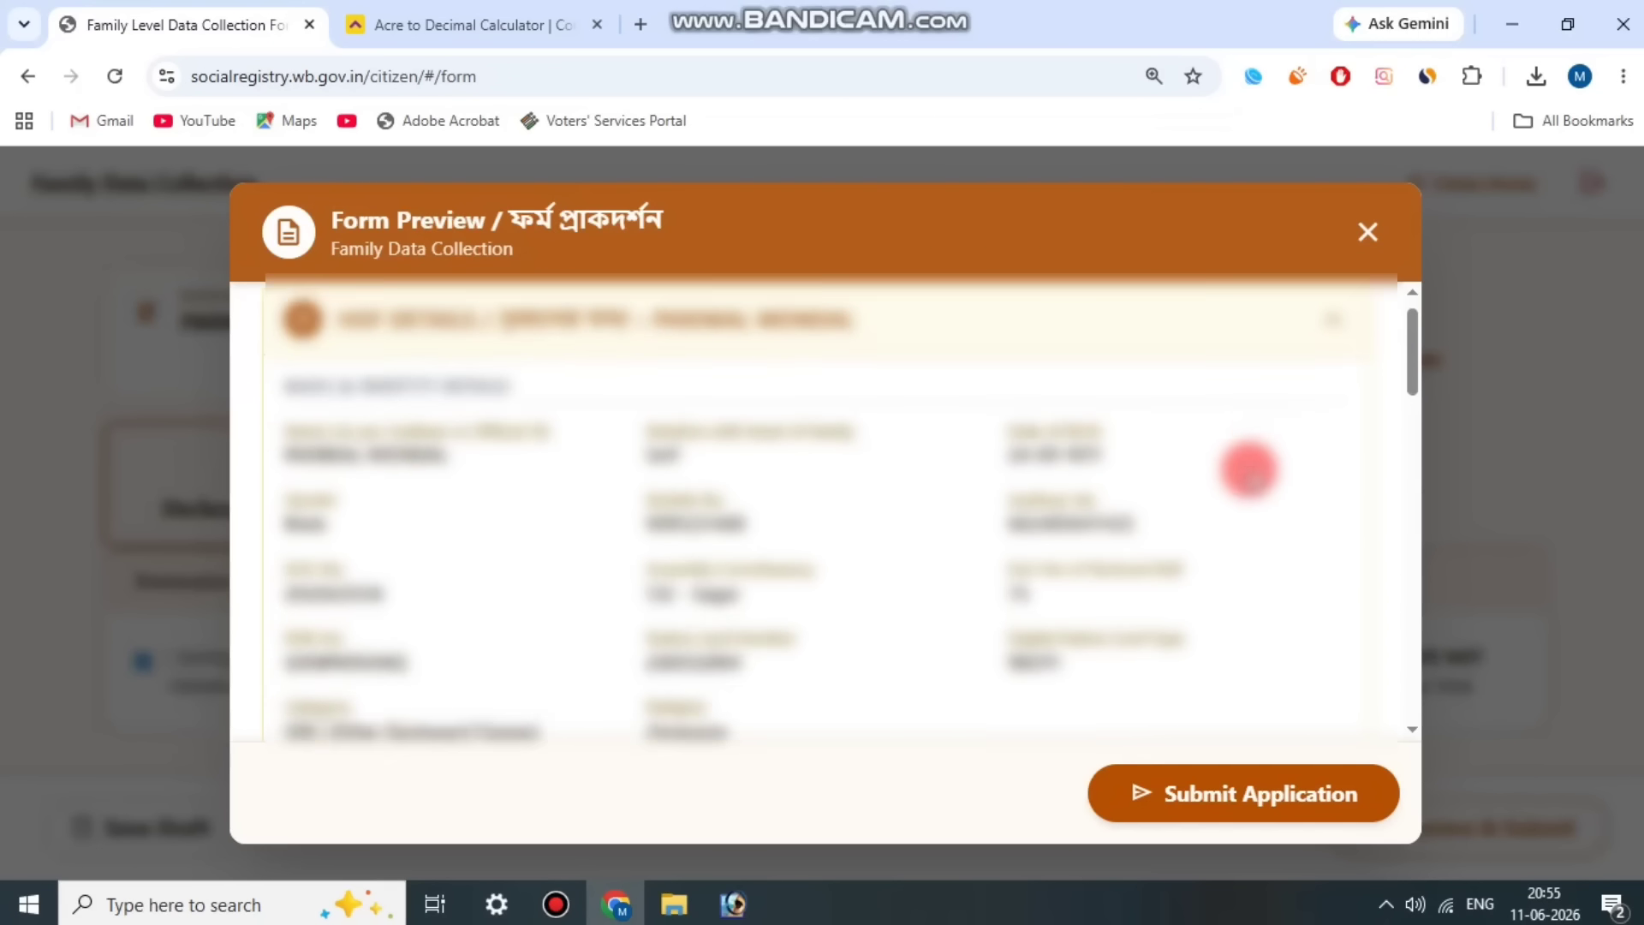
pyautogui.click(1236, 792)
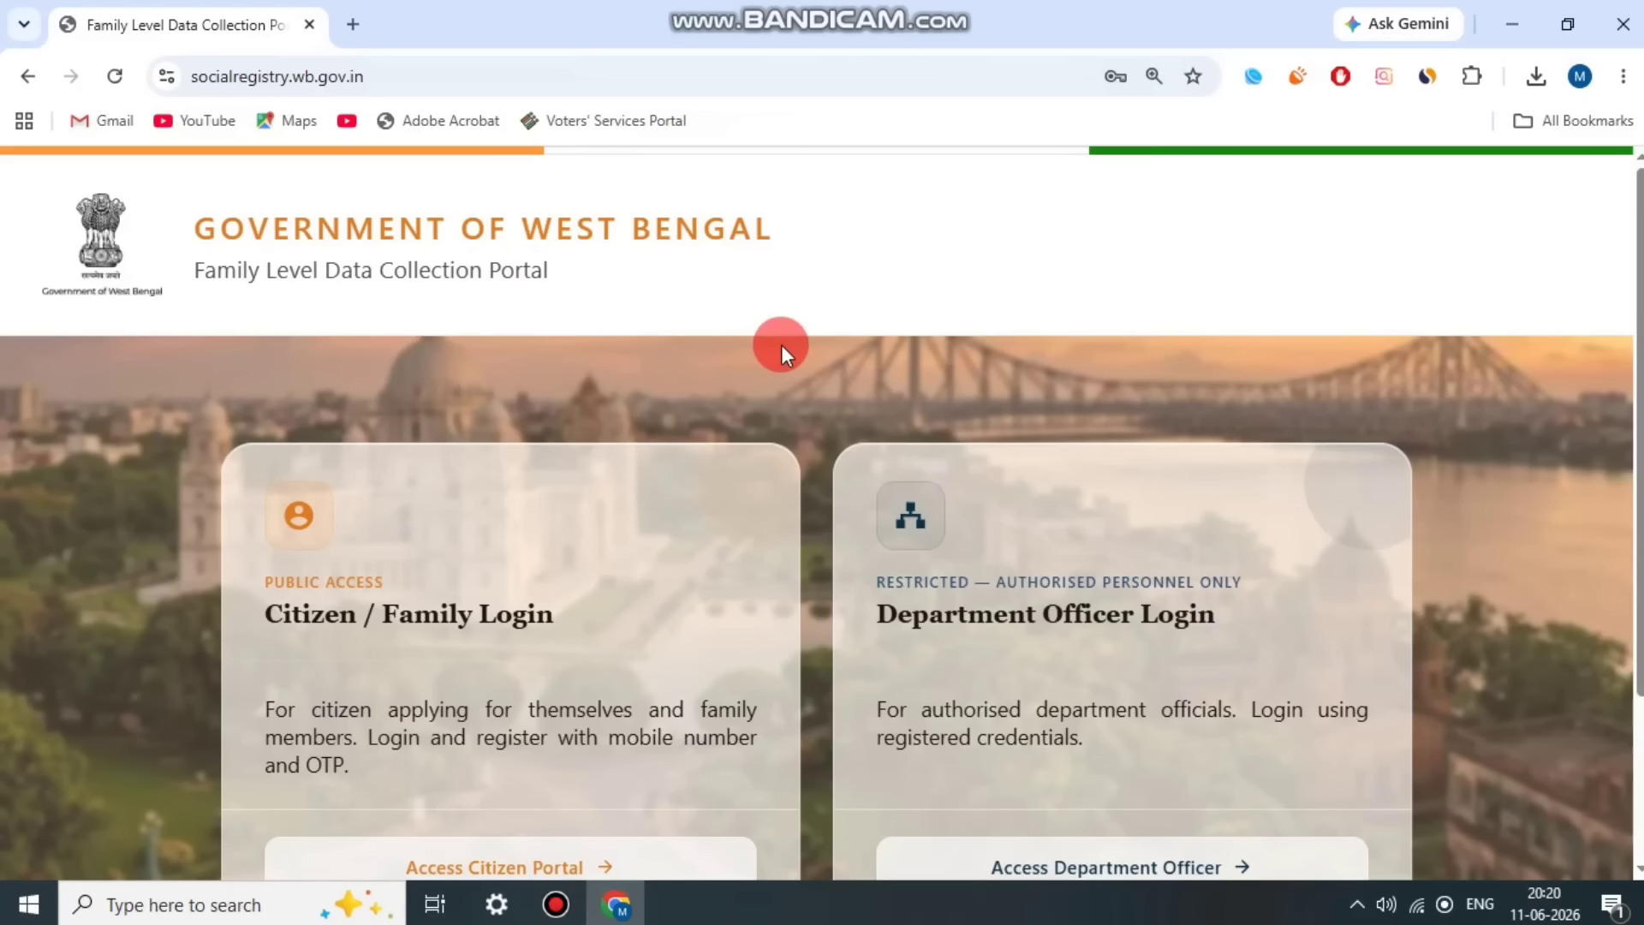
# Step: Open the citizen portal from the Citizen / Family Login section of the home page
pyautogui.scroll(-3, 783, 342)
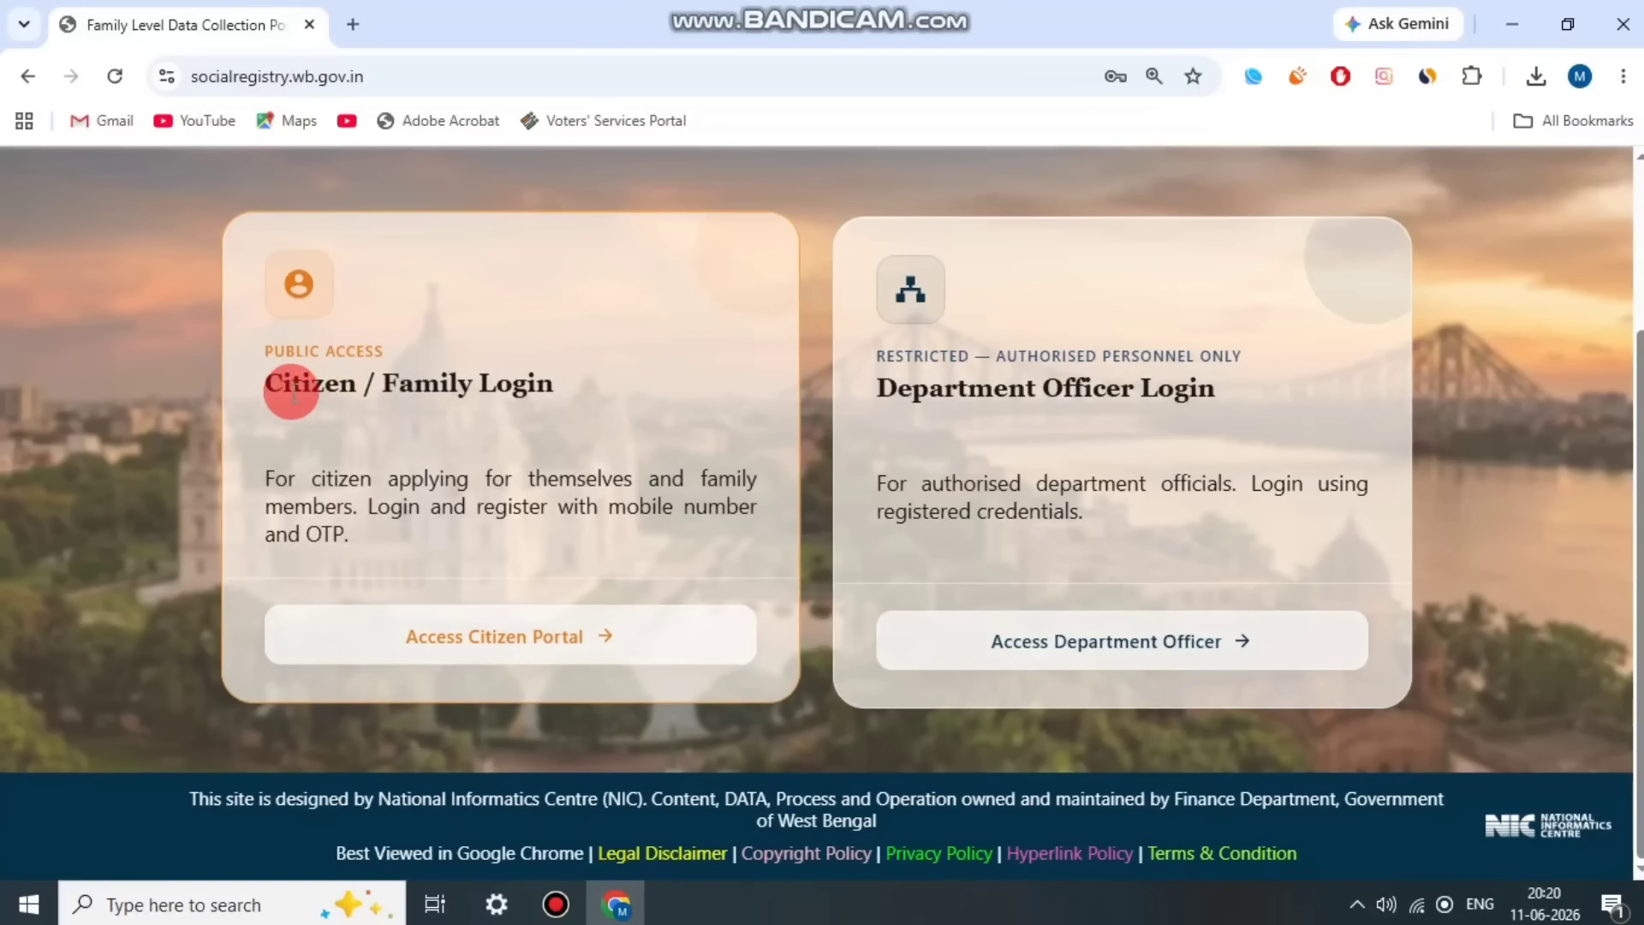
pyautogui.moveTo(285, 384); pyautogui.dragTo(595, 390)
pyautogui.click(595, 390)
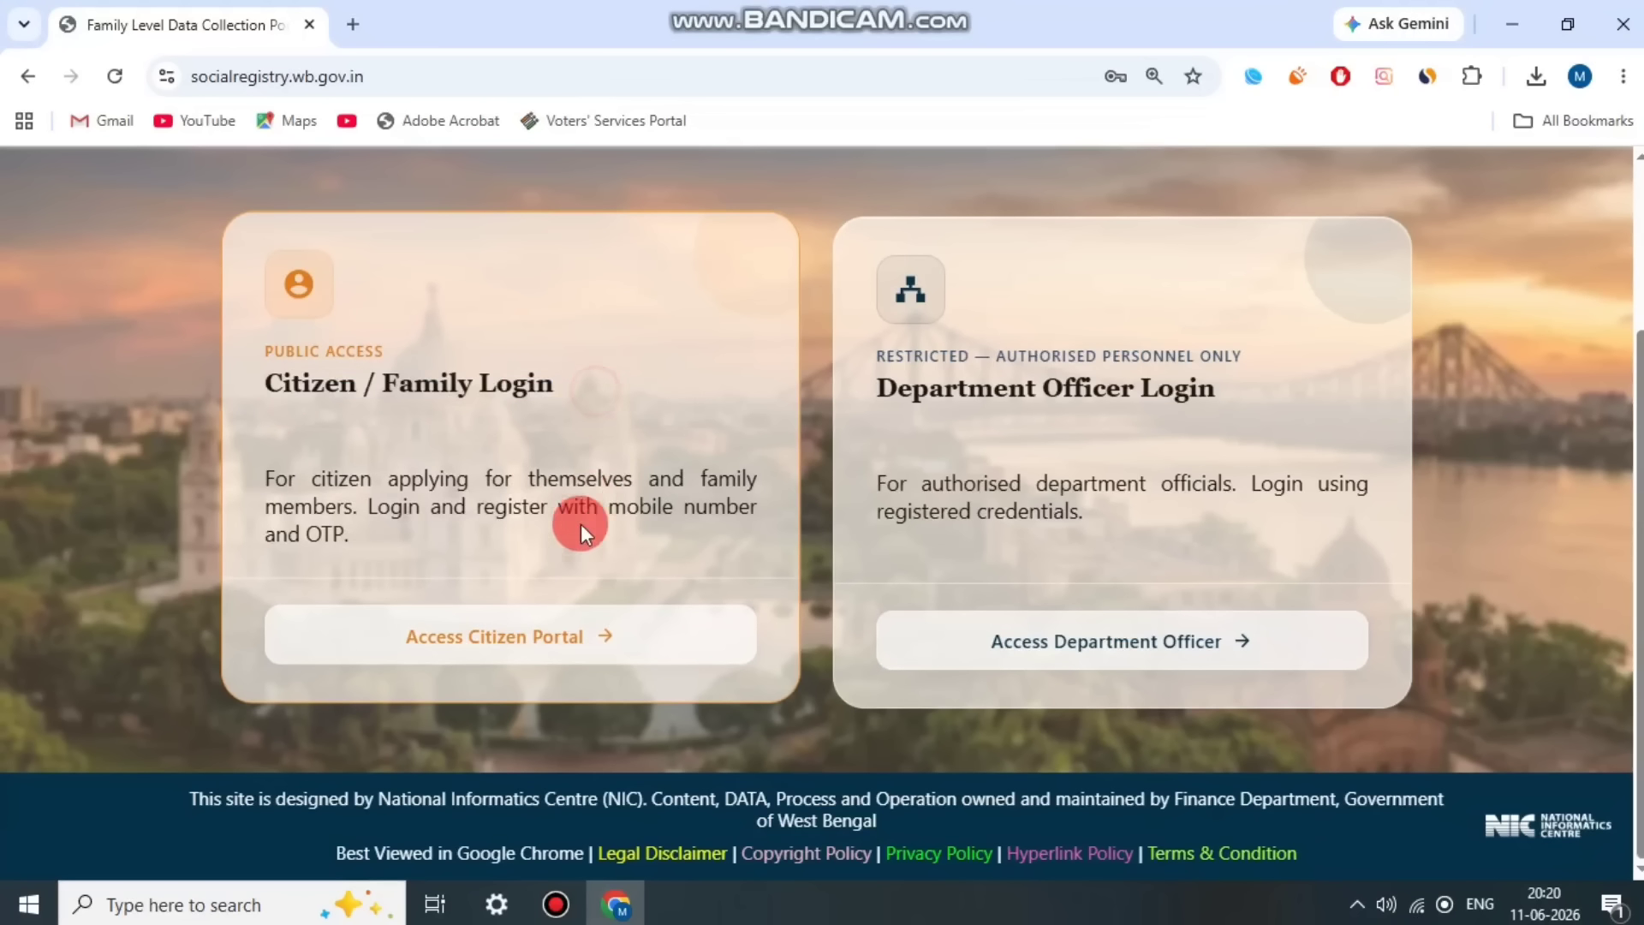
pyautogui.click(520, 651)
# Step: Select 24 PARAGANAS SOUTH as the district in the Applicant Login form
pyautogui.scroll(-1, 246, 351)
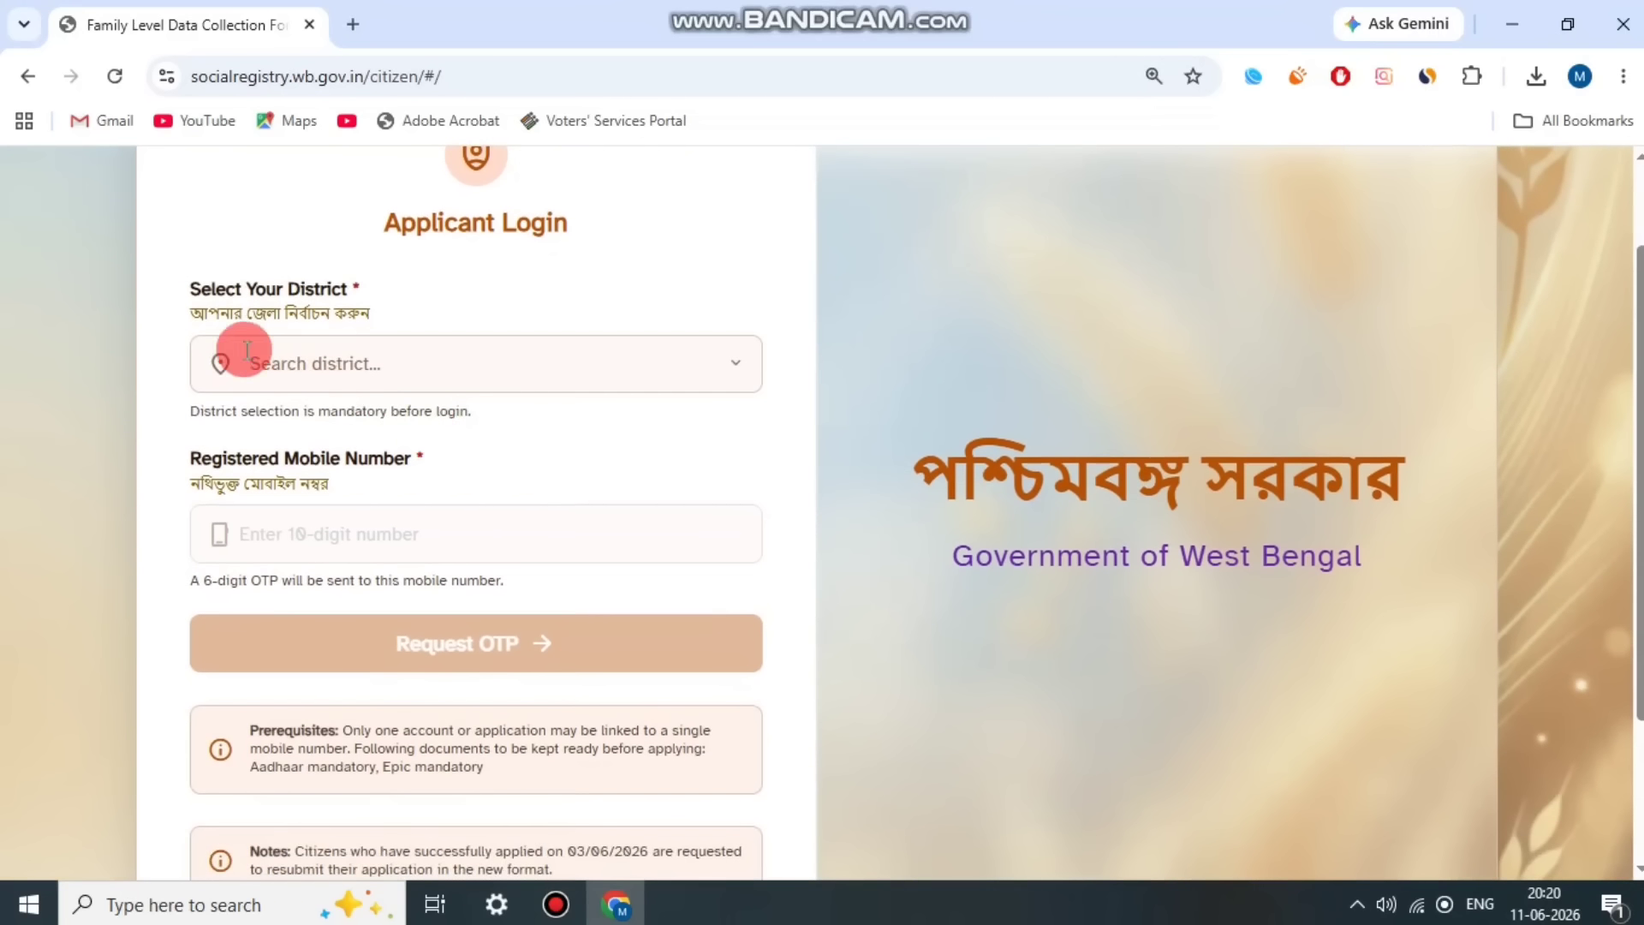
pyautogui.moveTo(201, 284); pyautogui.dragTo(431, 306)
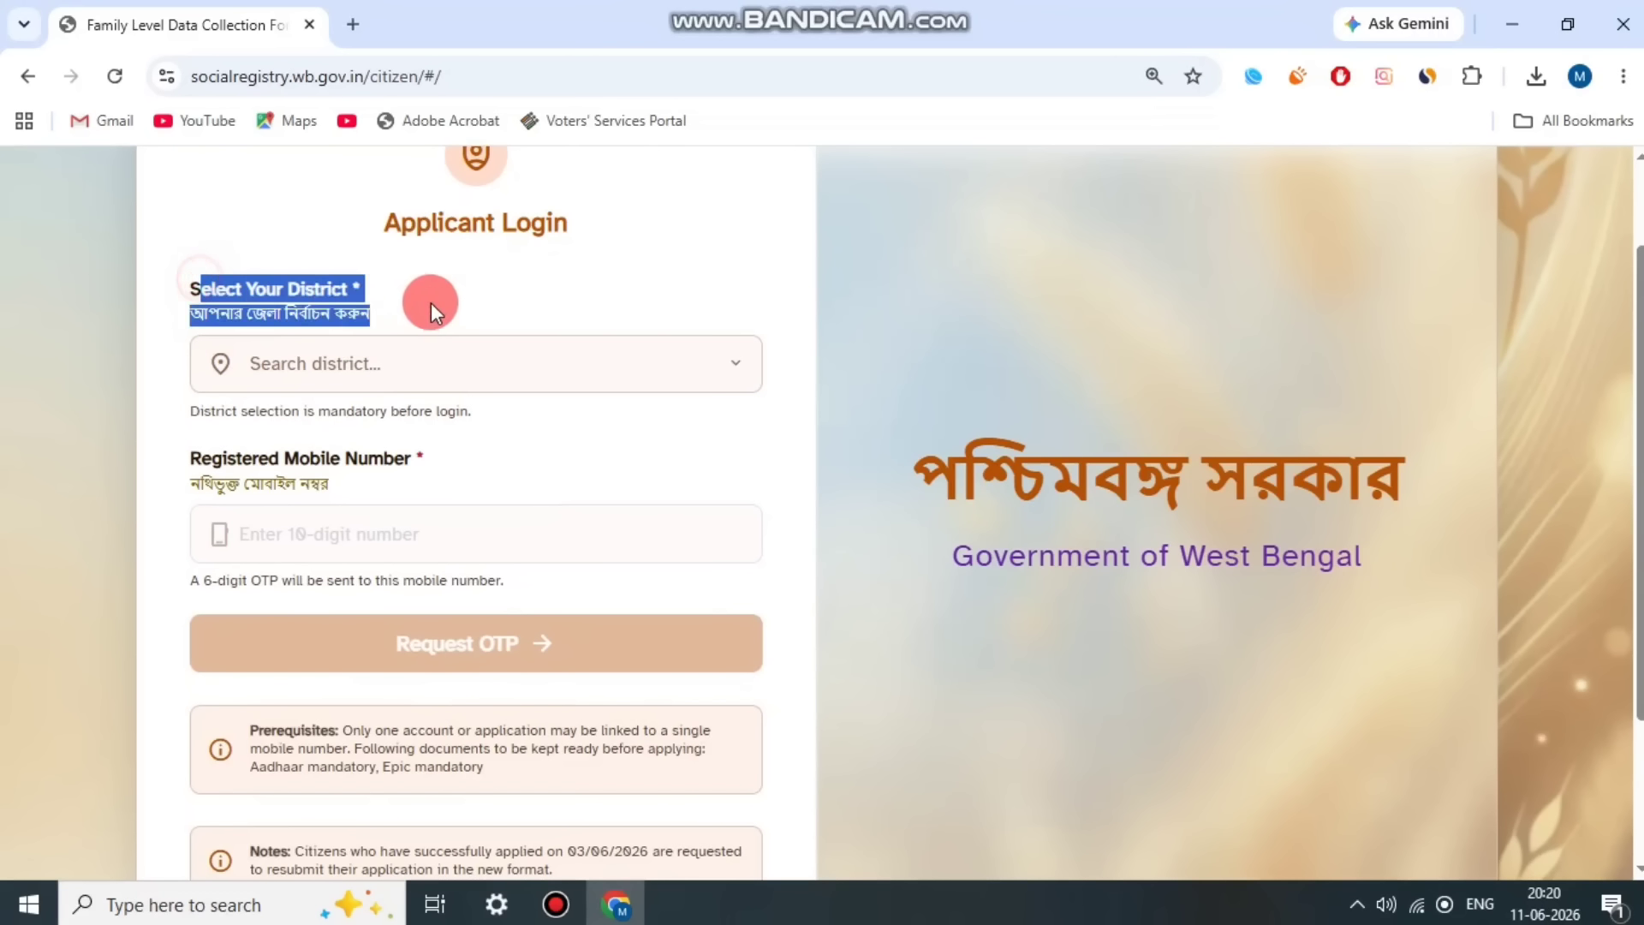
pyautogui.click(441, 348)
pyautogui.click(428, 473)
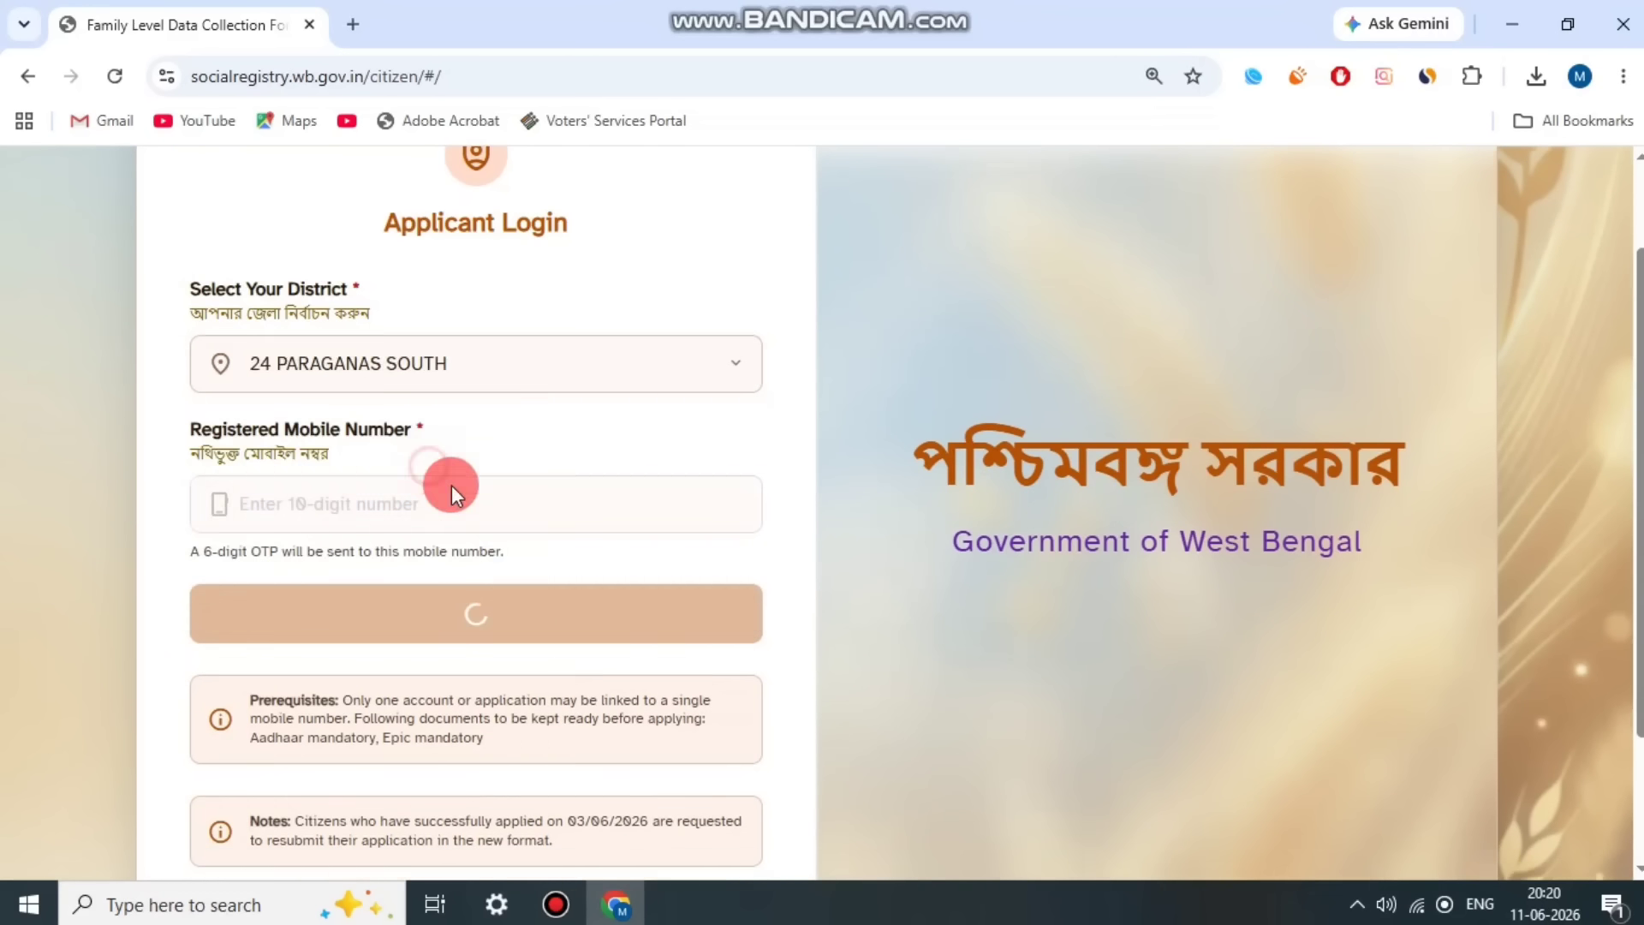
# Step: Review the registered mobile number field and enter the answer to the security captcha sum
pyautogui.moveTo(228, 443); pyautogui.dragTo(538, 419)
pyautogui.click(527, 449)
pyautogui.scroll(-1, 527, 449)
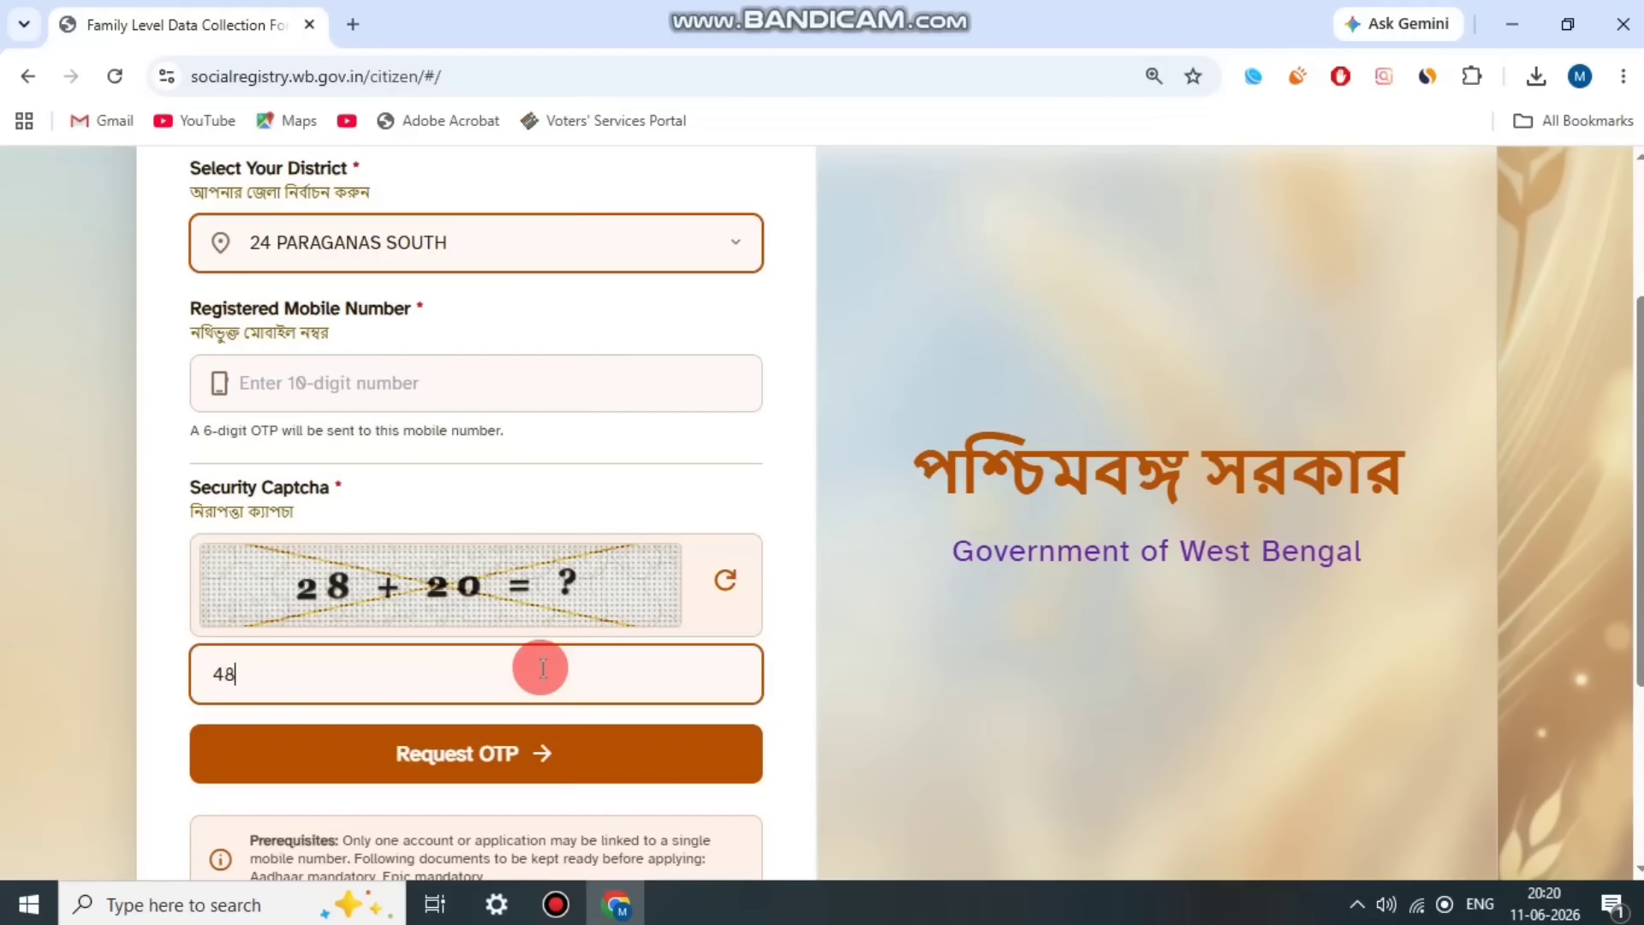
pyautogui.scroll(-2, 538, 692)
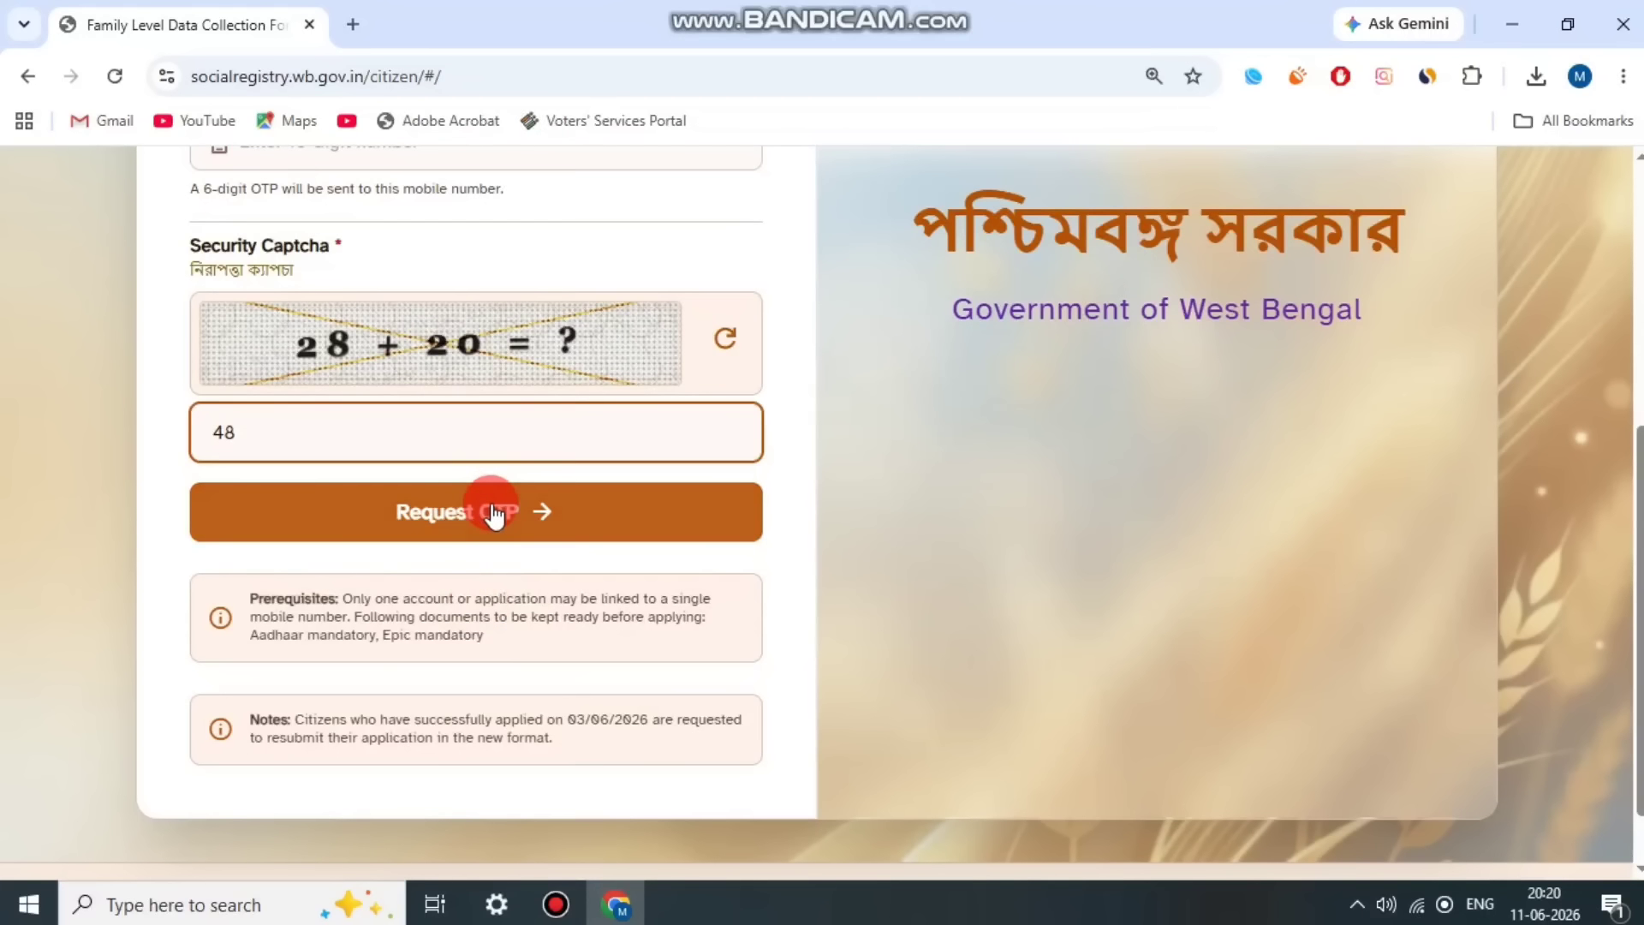
# Step: Read the resubmission note and the prerequisites about mobile number use and required documents on the login page
pyautogui.moveTo(257, 723); pyautogui.dragTo(574, 742)
pyautogui.click(575, 741)
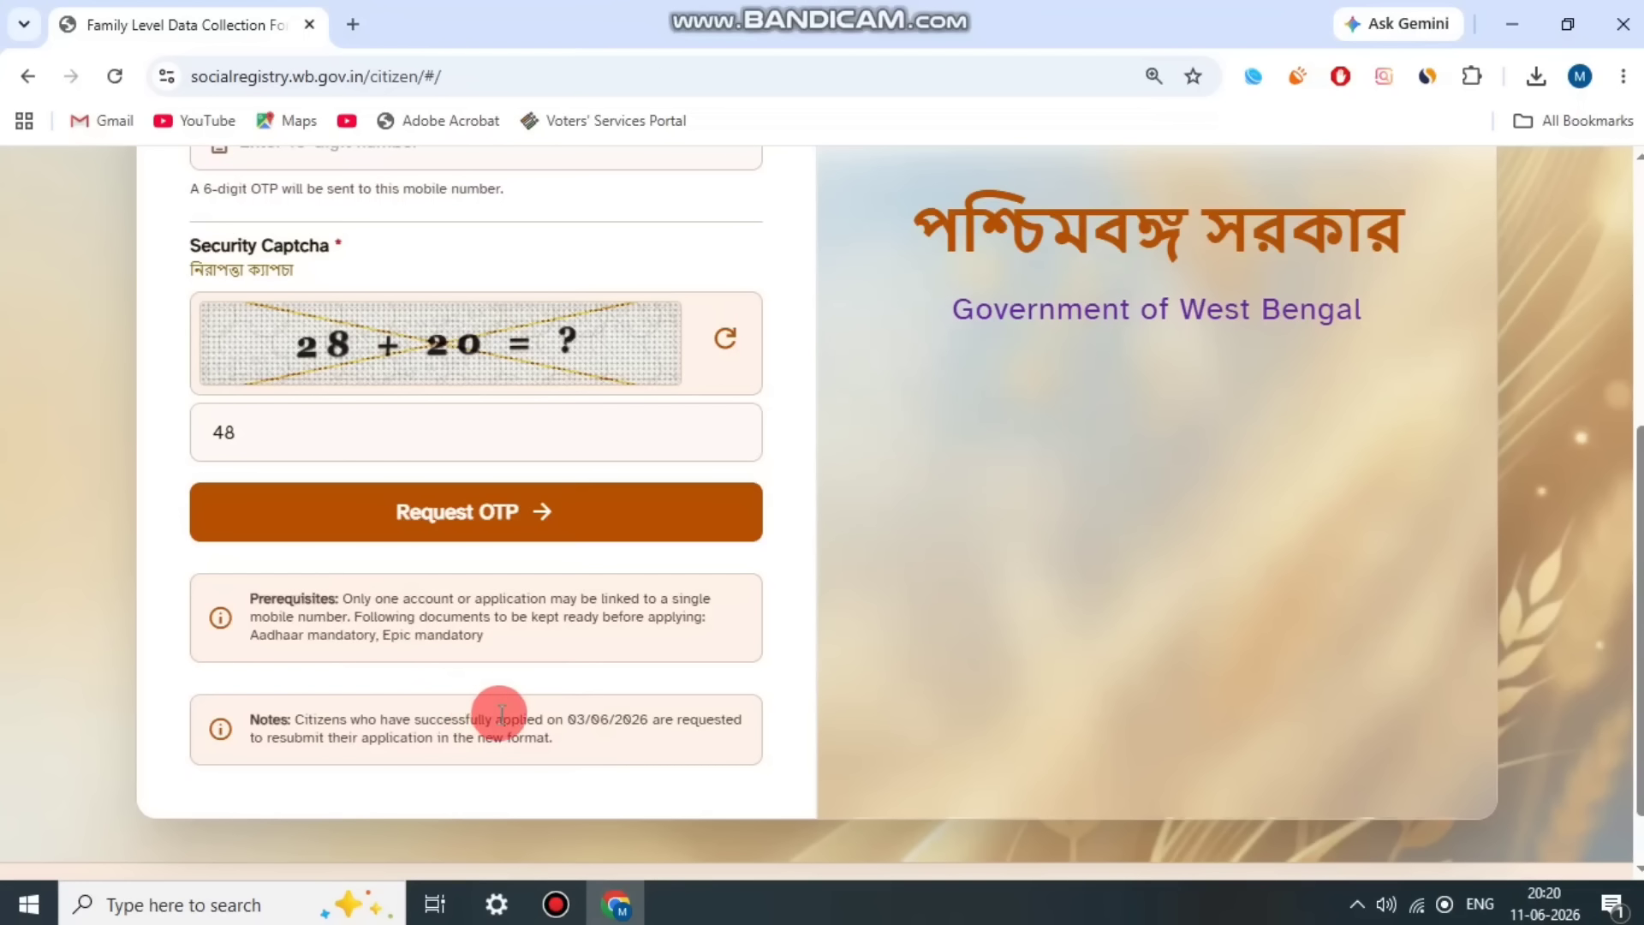
pyautogui.moveTo(369, 594); pyautogui.dragTo(638, 603)
pyautogui.click(648, 606)
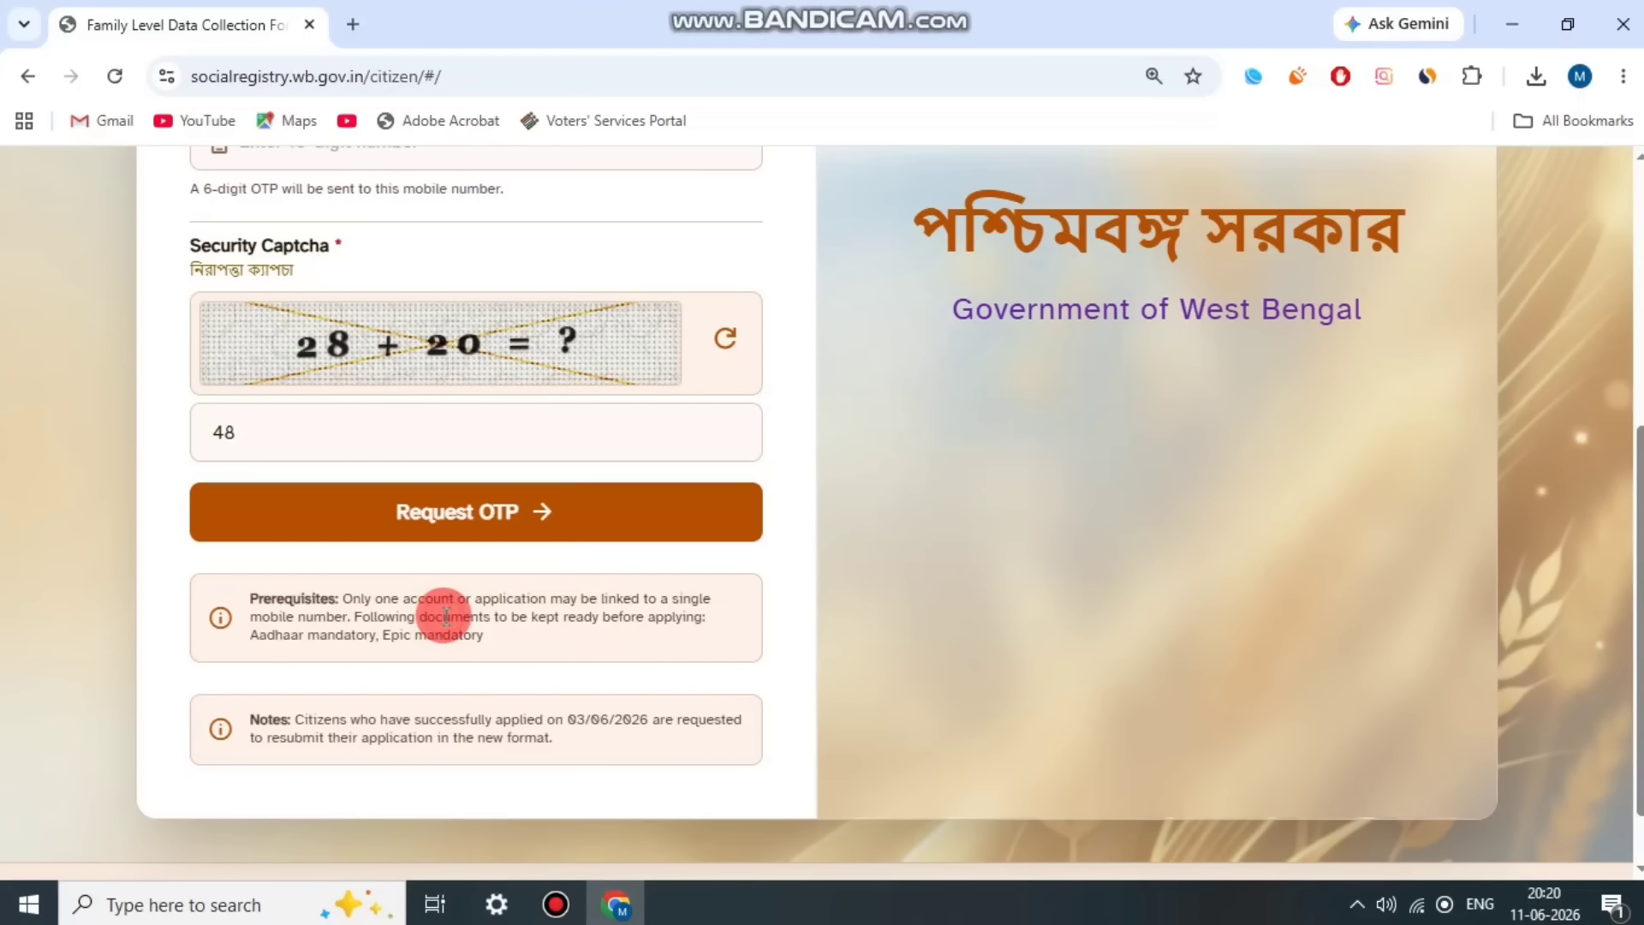
pyautogui.moveTo(316, 596); pyautogui.dragTo(533, 640)
pyautogui.click(541, 648)
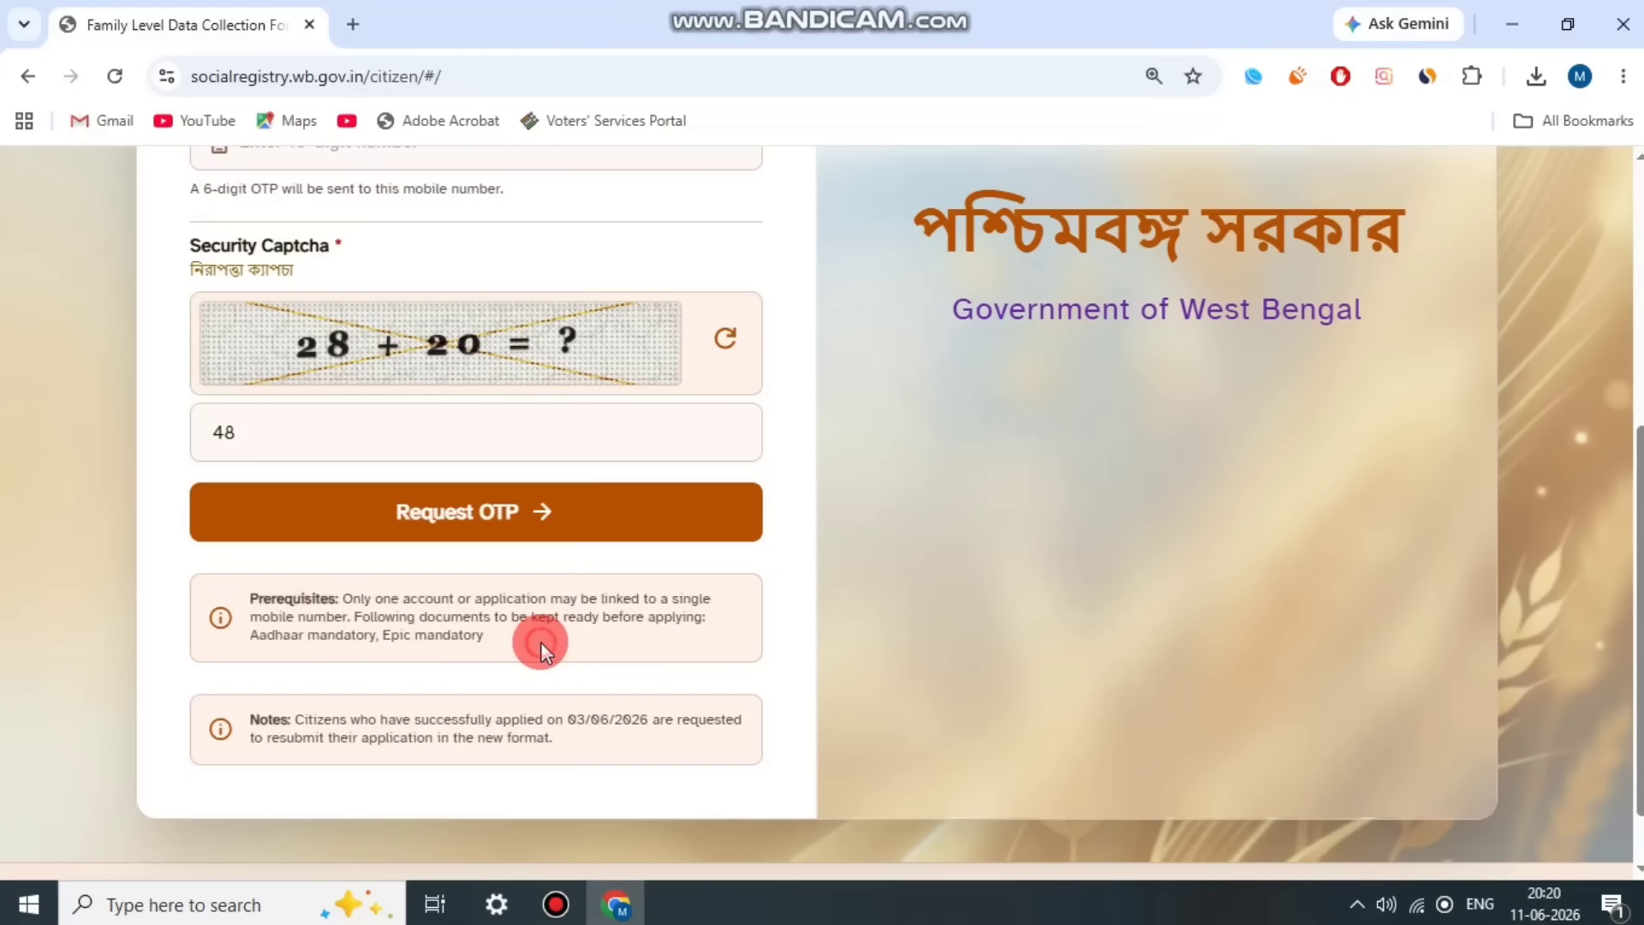
pyautogui.scroll(3, 541, 642)
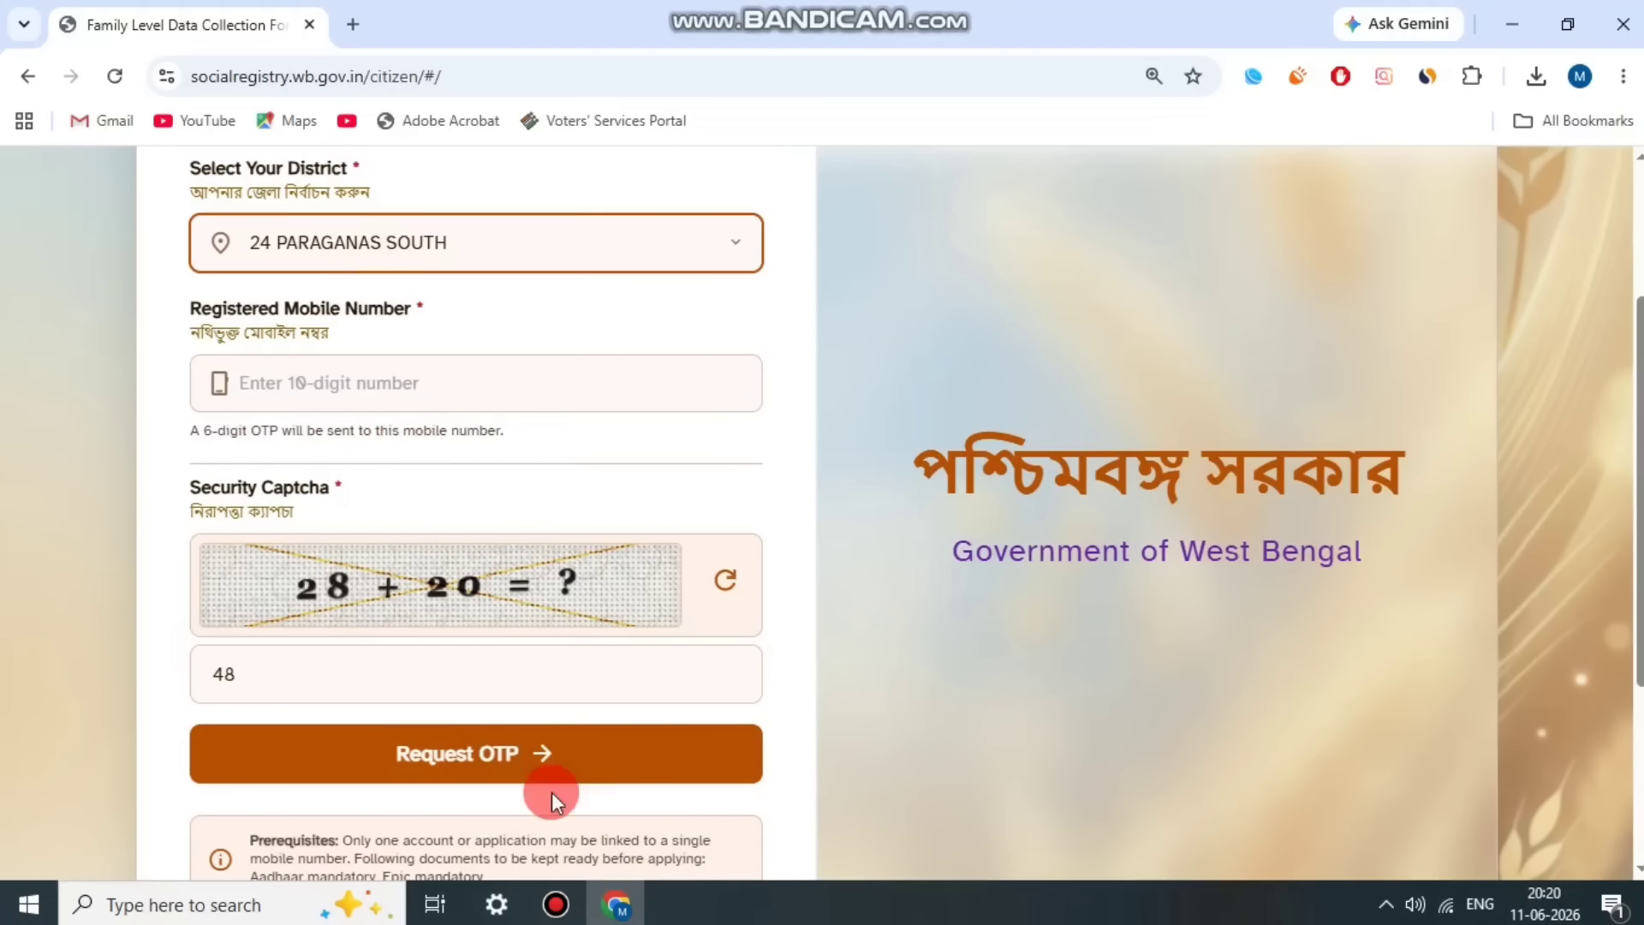
pyautogui.click(556, 905)
pyautogui.click(670, 141)
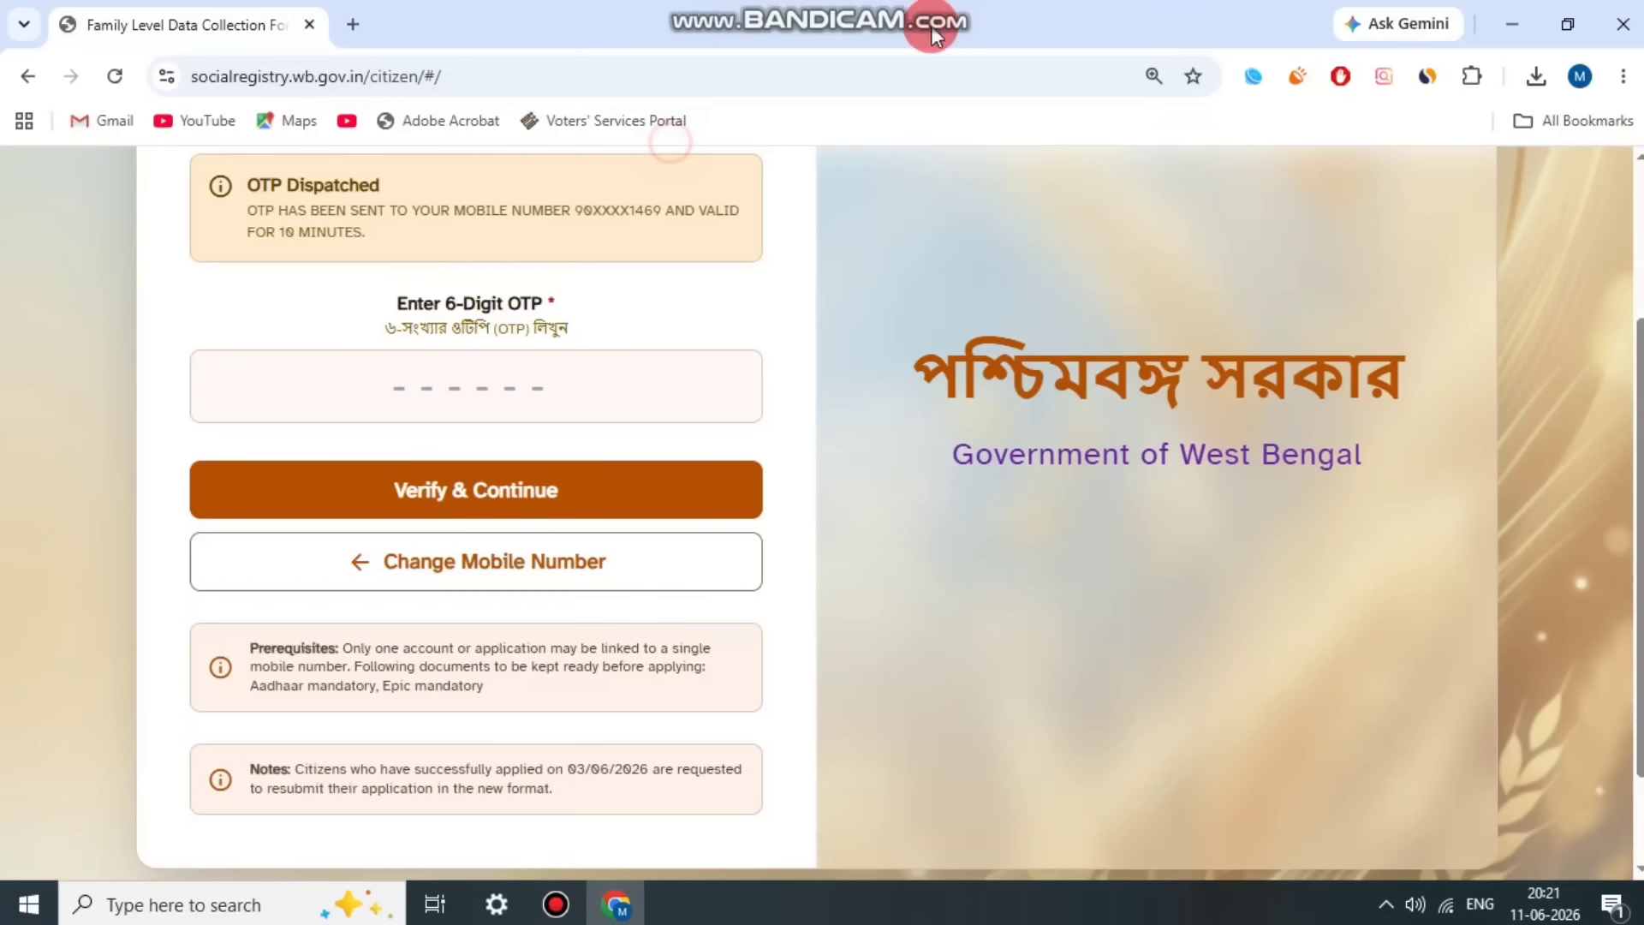
pyautogui.click(908, 267)
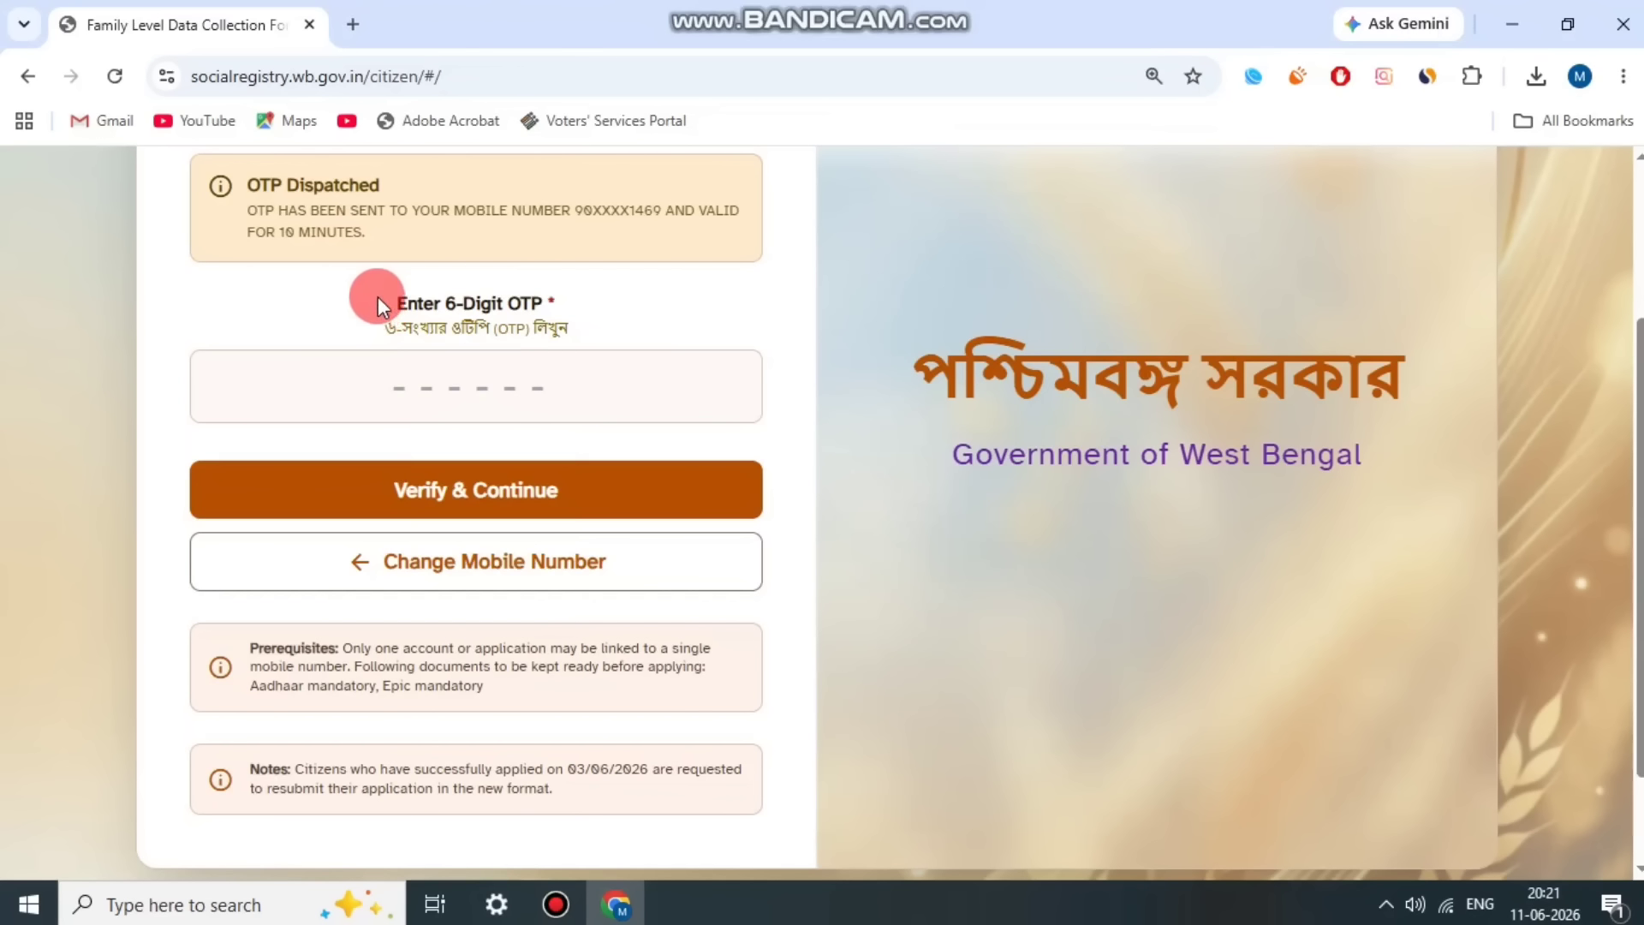
pyautogui.click(577, 288)
pyautogui.click(558, 908)
pyautogui.click(675, 145)
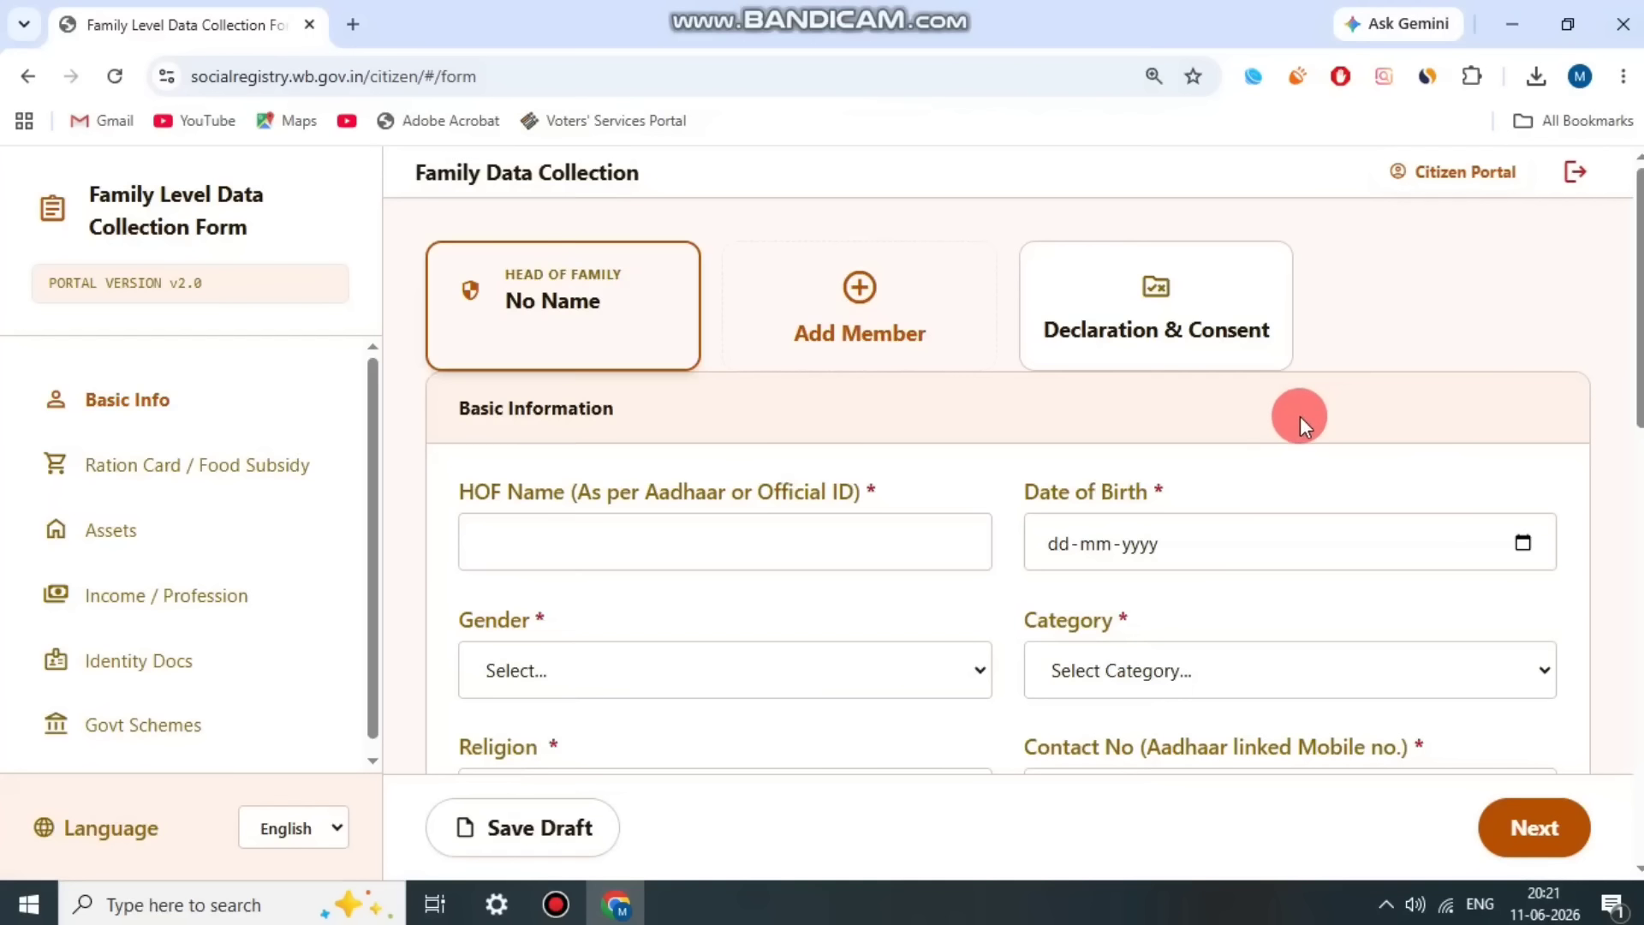
# Step: Examine the Head of Family section and its name and date of birth fields under Basic Information
pyautogui.click(560, 369)
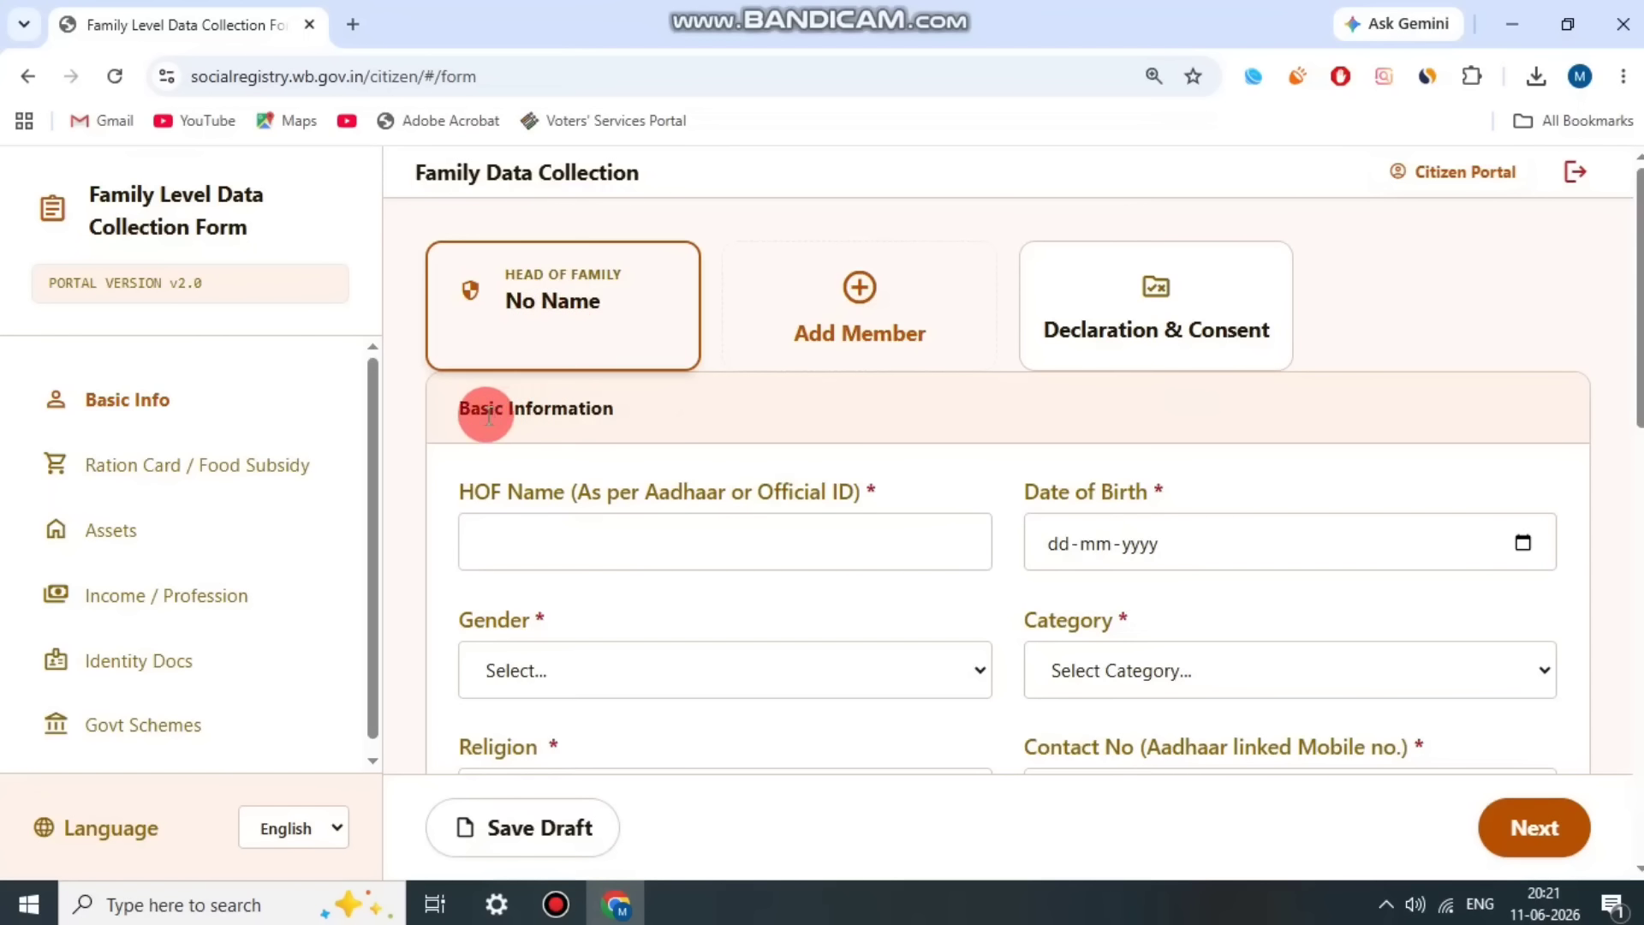
pyautogui.click(675, 424)
pyautogui.scroll(-1, 660, 422)
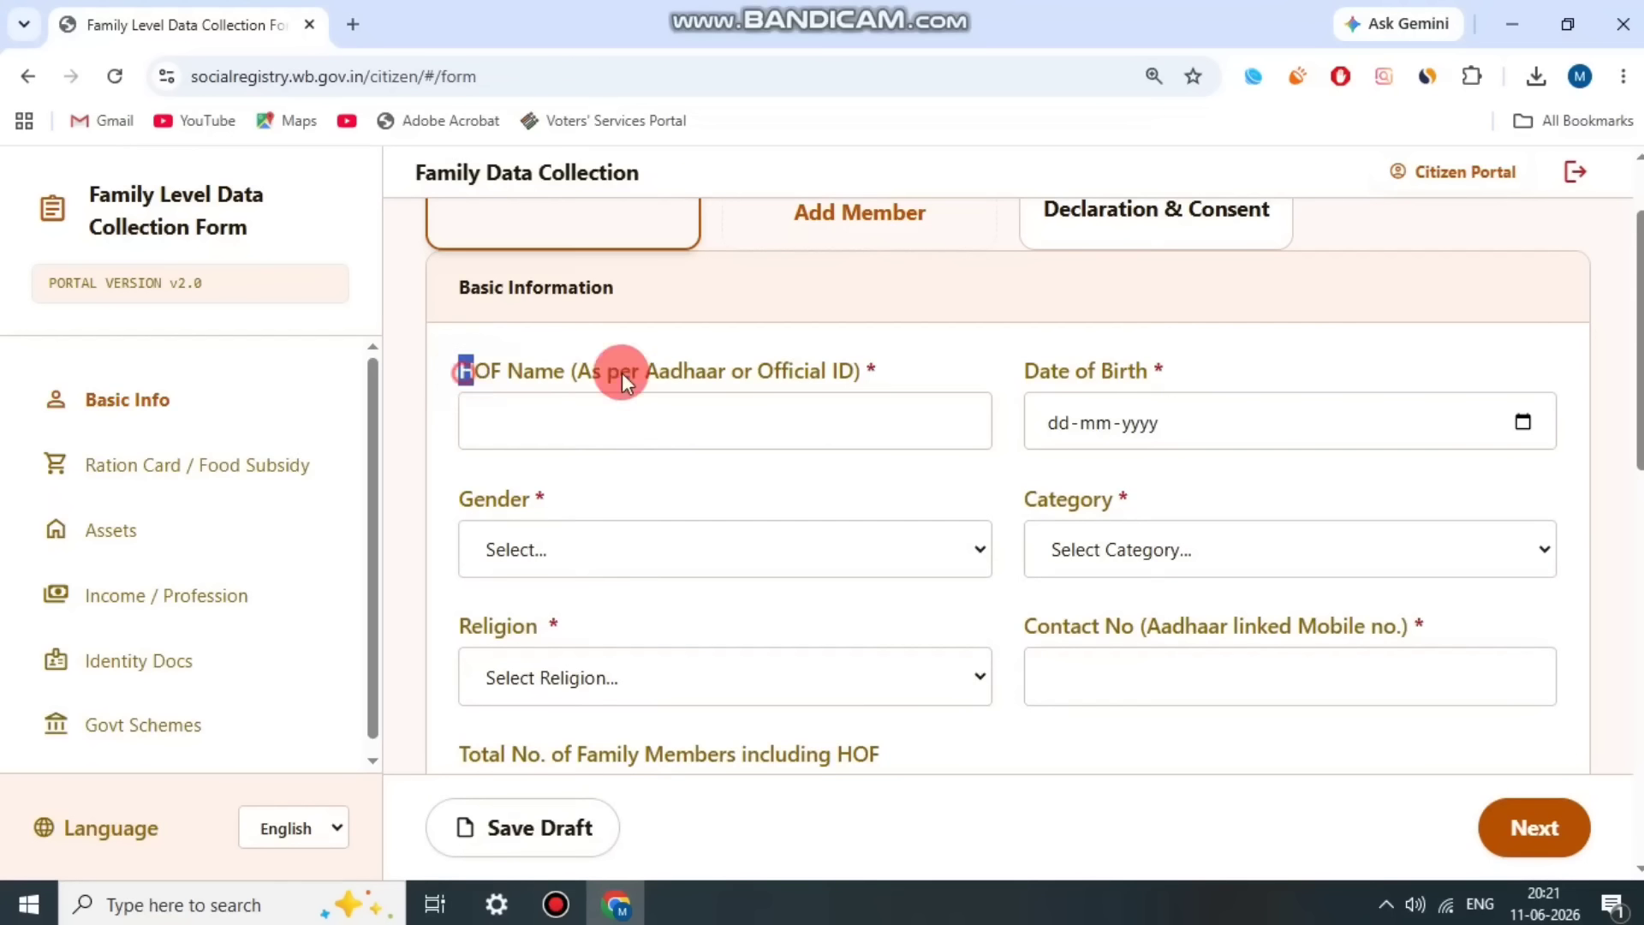
pyautogui.moveTo(622, 373); pyautogui.dragTo(888, 361)
pyautogui.click(1185, 340)
pyautogui.moveTo(997, 369); pyautogui.dragTo(1206, 365)
pyautogui.click(1247, 370)
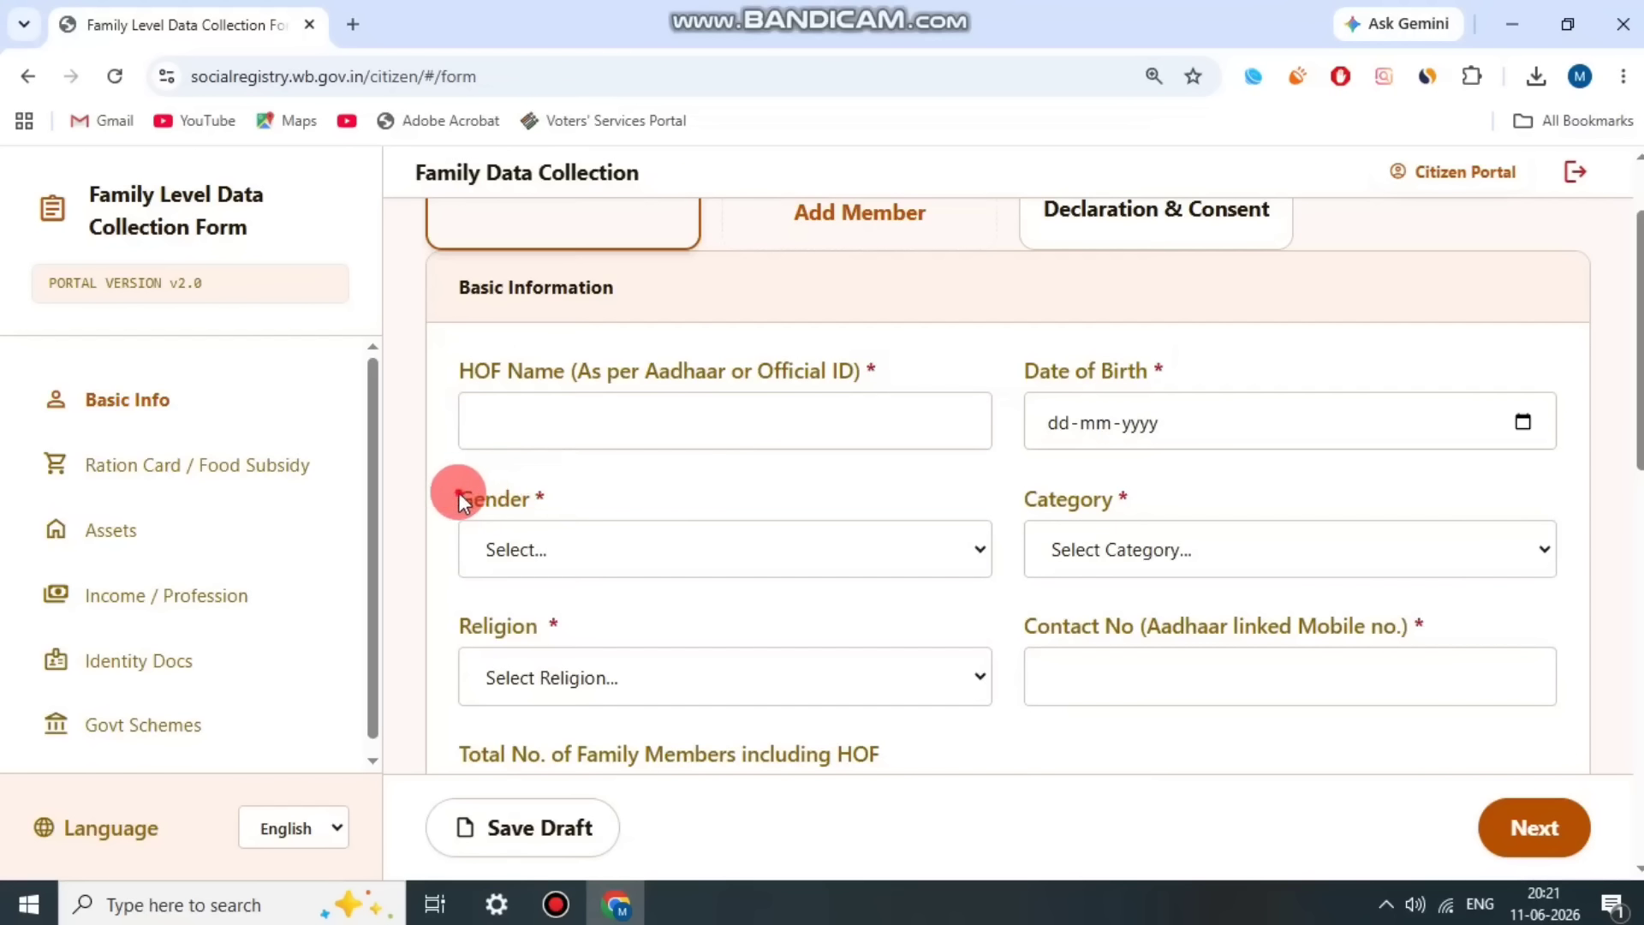
# Step: Set the head of family's gender to Male
pyautogui.moveTo(459, 494); pyautogui.dragTo(548, 498)
pyautogui.click(615, 542)
pyautogui.click(582, 638)
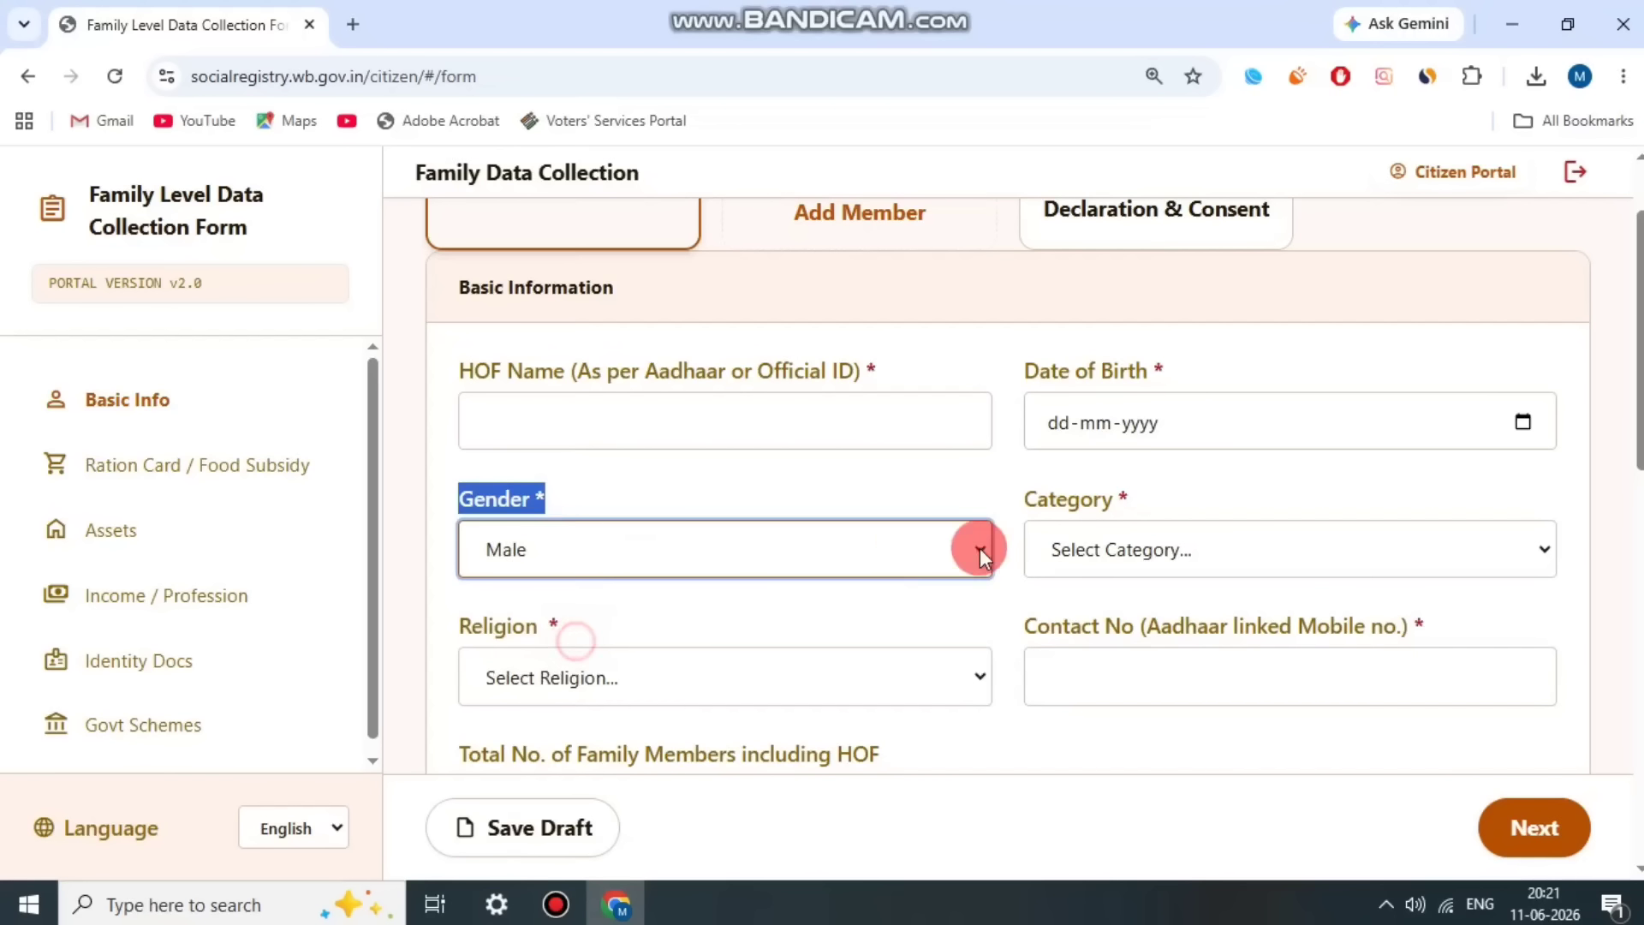
# Step: Set the head of family's category to OBC (Other Backward Classes) and the religion to Hinduism
pyautogui.moveTo(1034, 496); pyautogui.dragTo(1147, 501)
pyautogui.click(1200, 528)
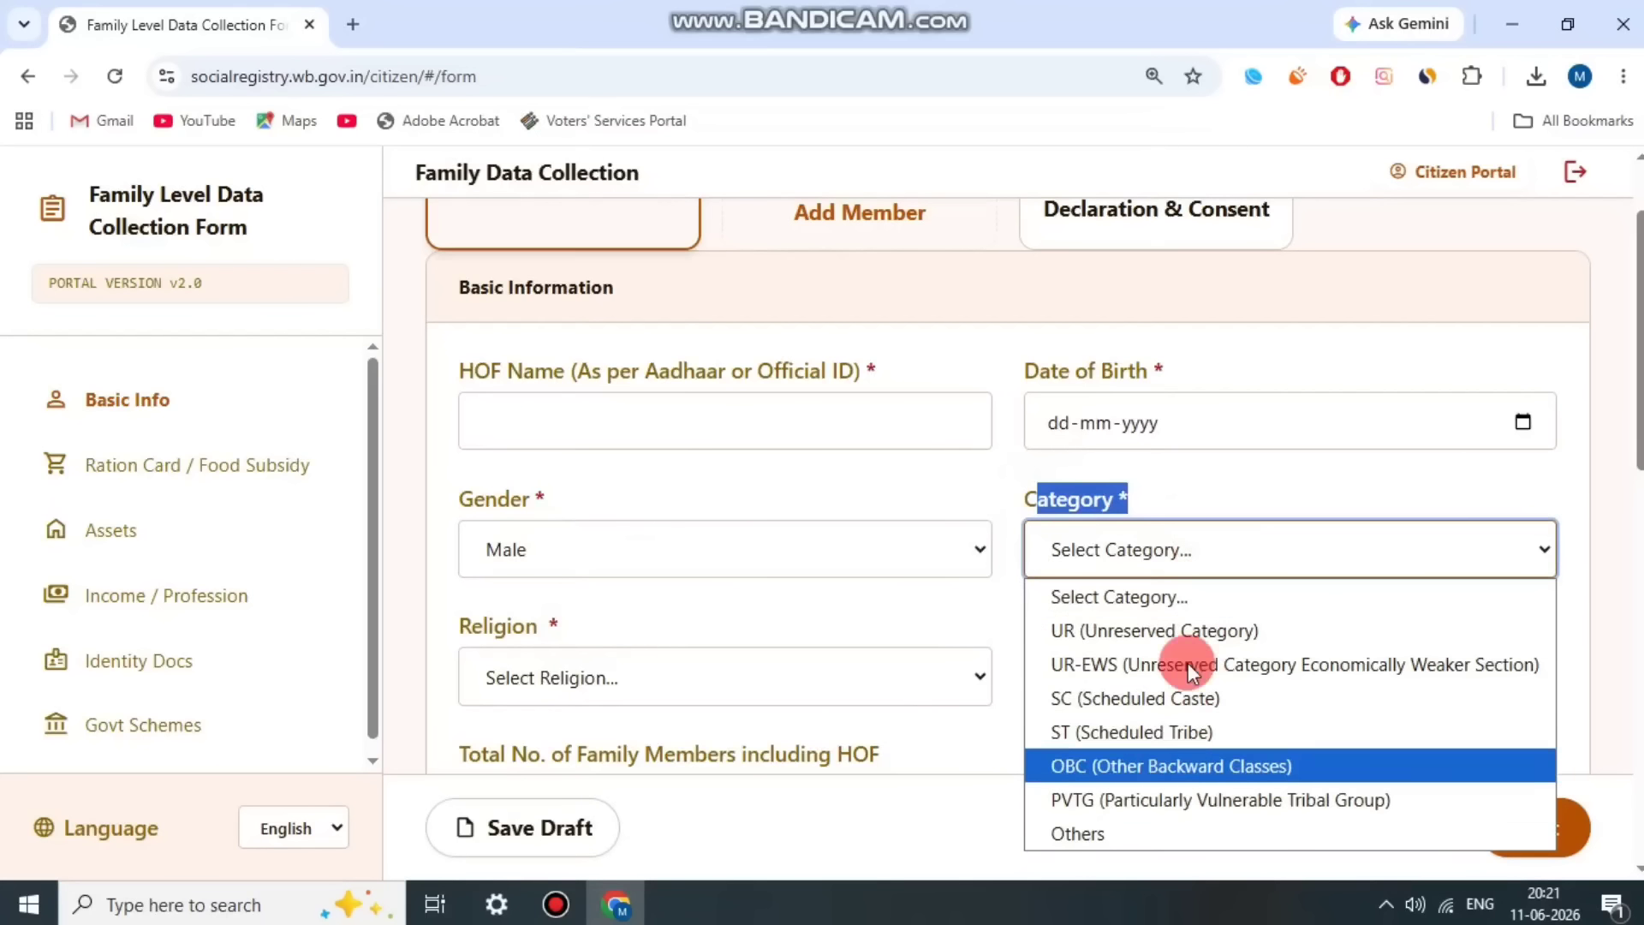
pyautogui.click(1175, 760)
pyautogui.click(947, 483)
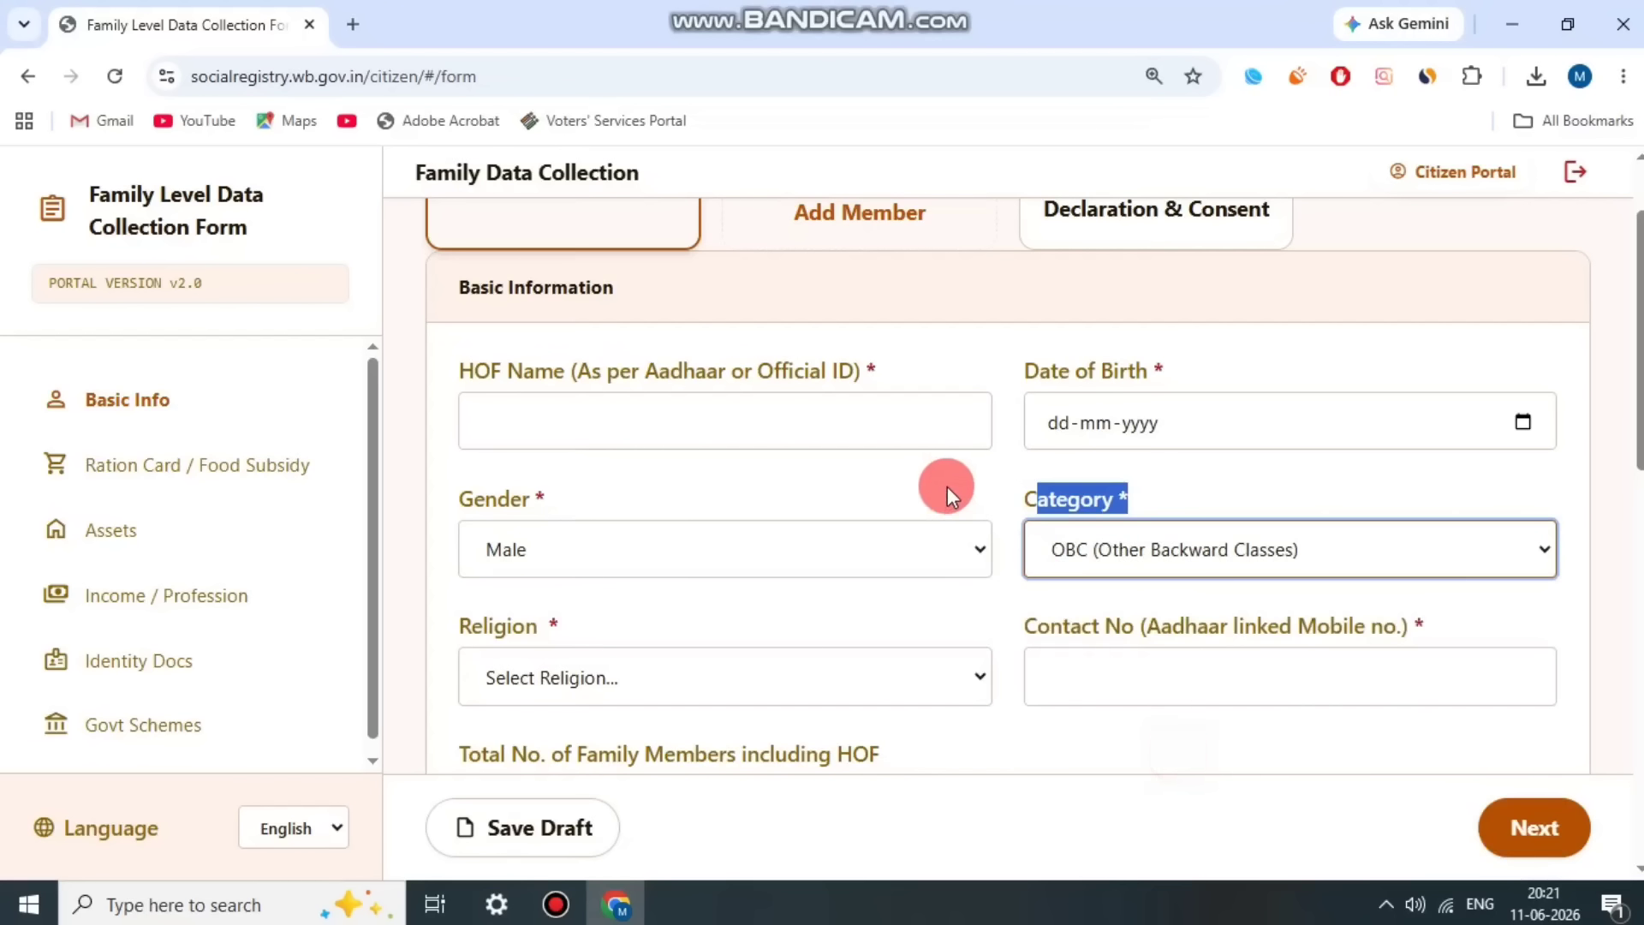
pyautogui.scroll(-1, 1045, 515)
pyautogui.moveTo(512, 502); pyautogui.dragTo(584, 507)
pyautogui.click(636, 552)
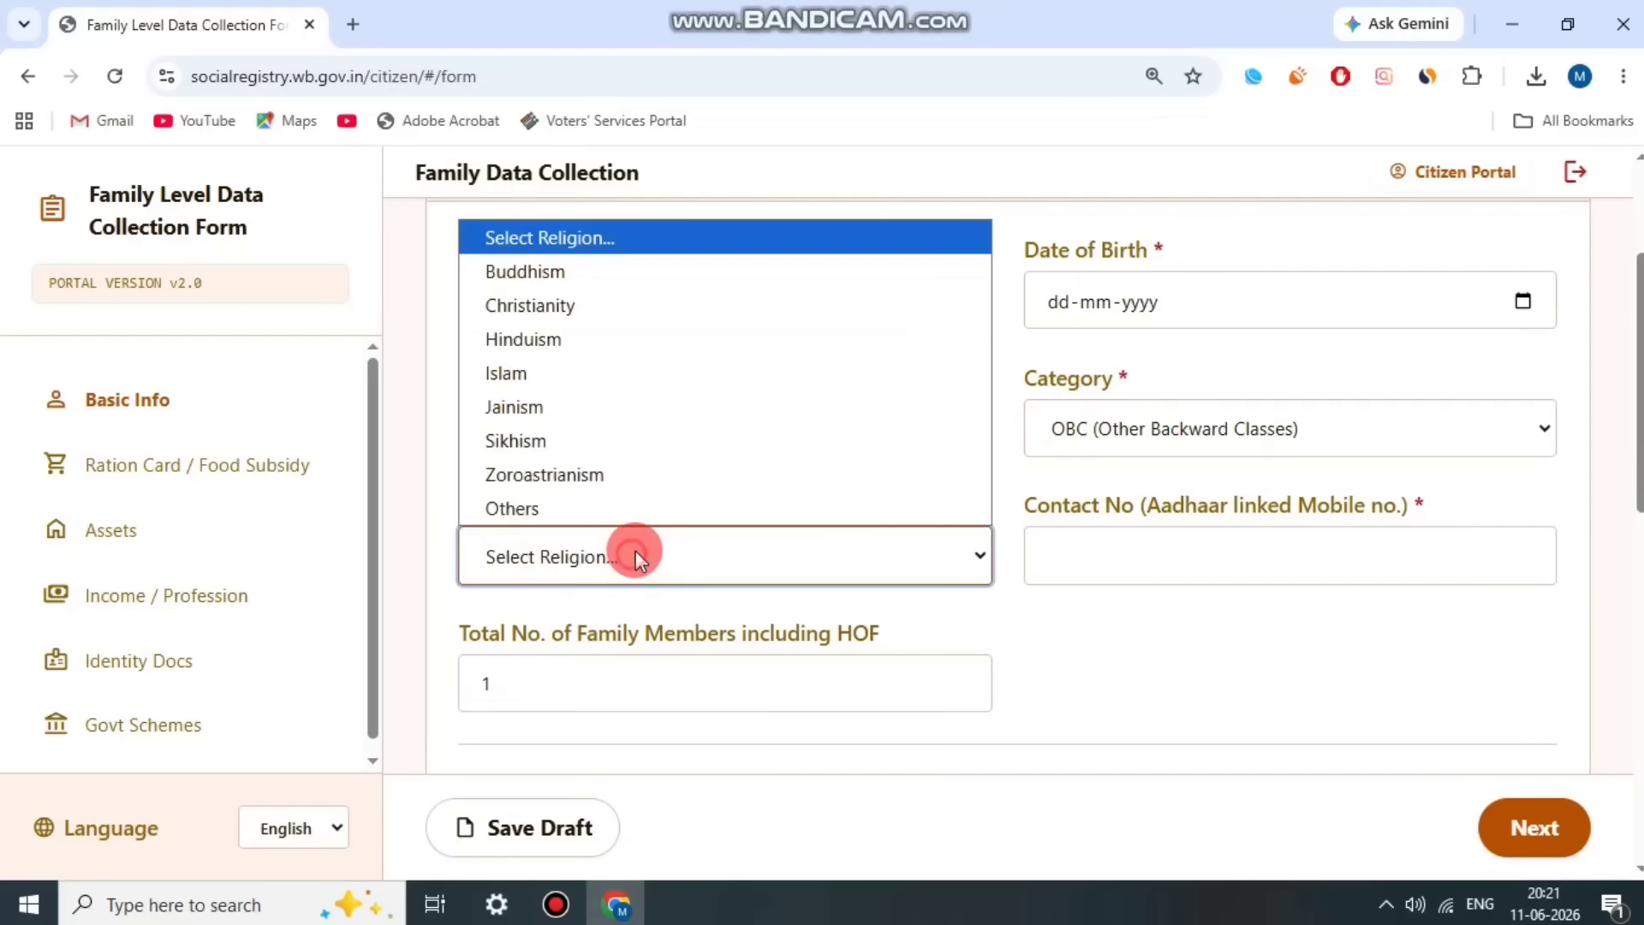
pyautogui.click(646, 334)
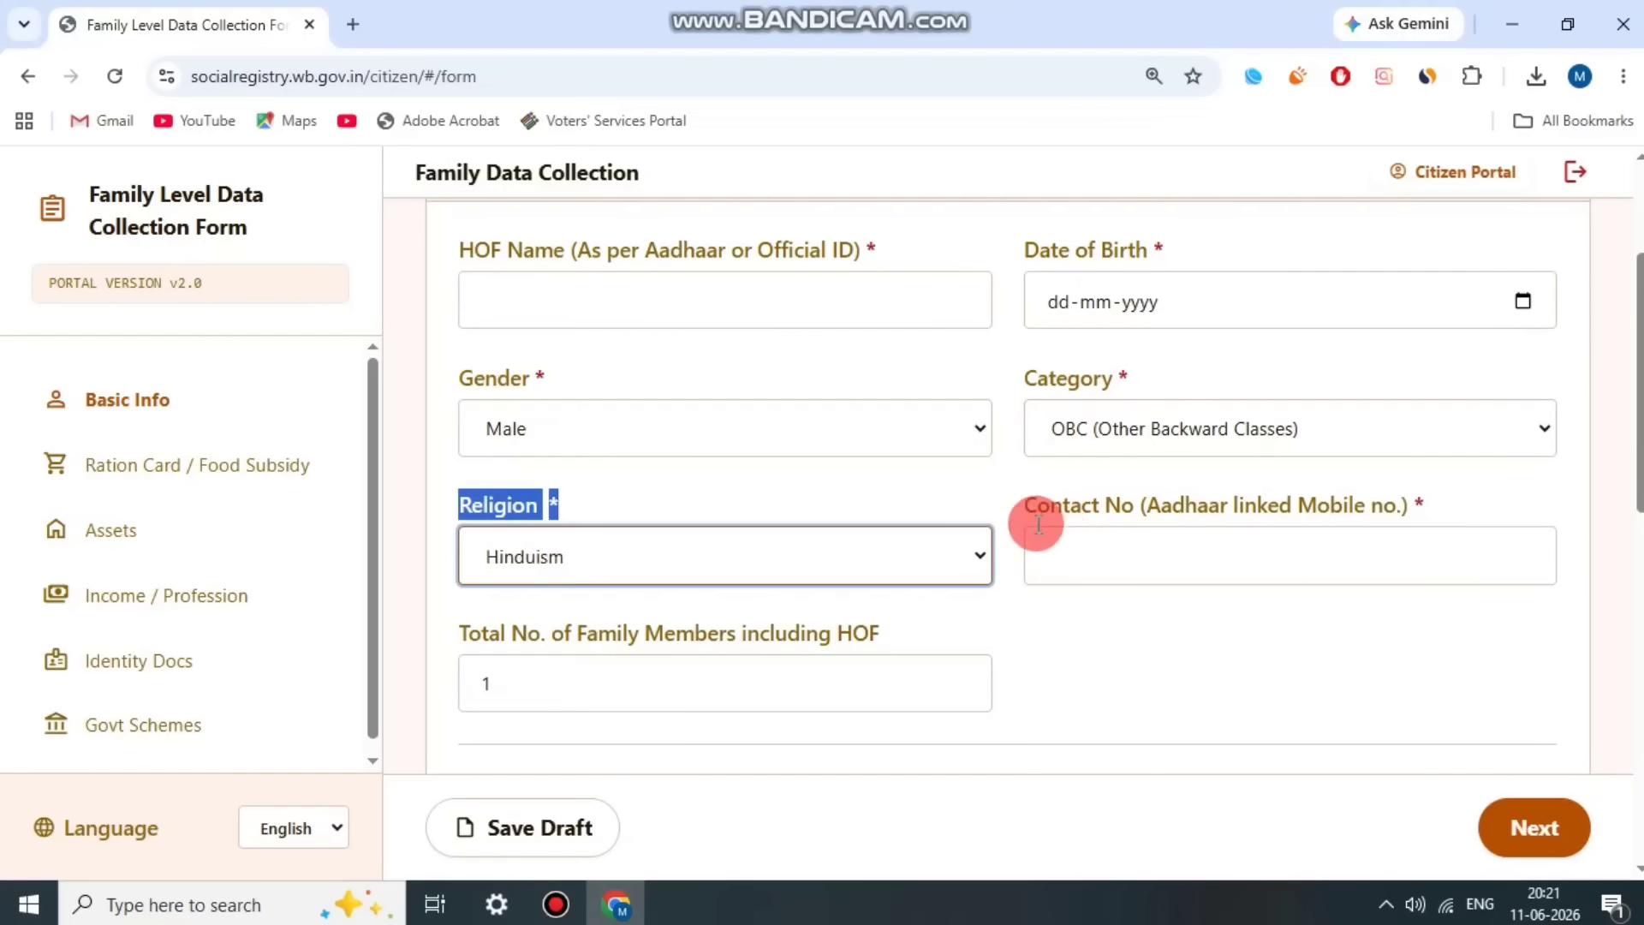
# Step: Try a total of 3 family members including the head of family, and reset the total to 1
pyautogui.moveTo(1002, 499); pyautogui.dragTo(1418, 500)
pyautogui.click(1399, 501)
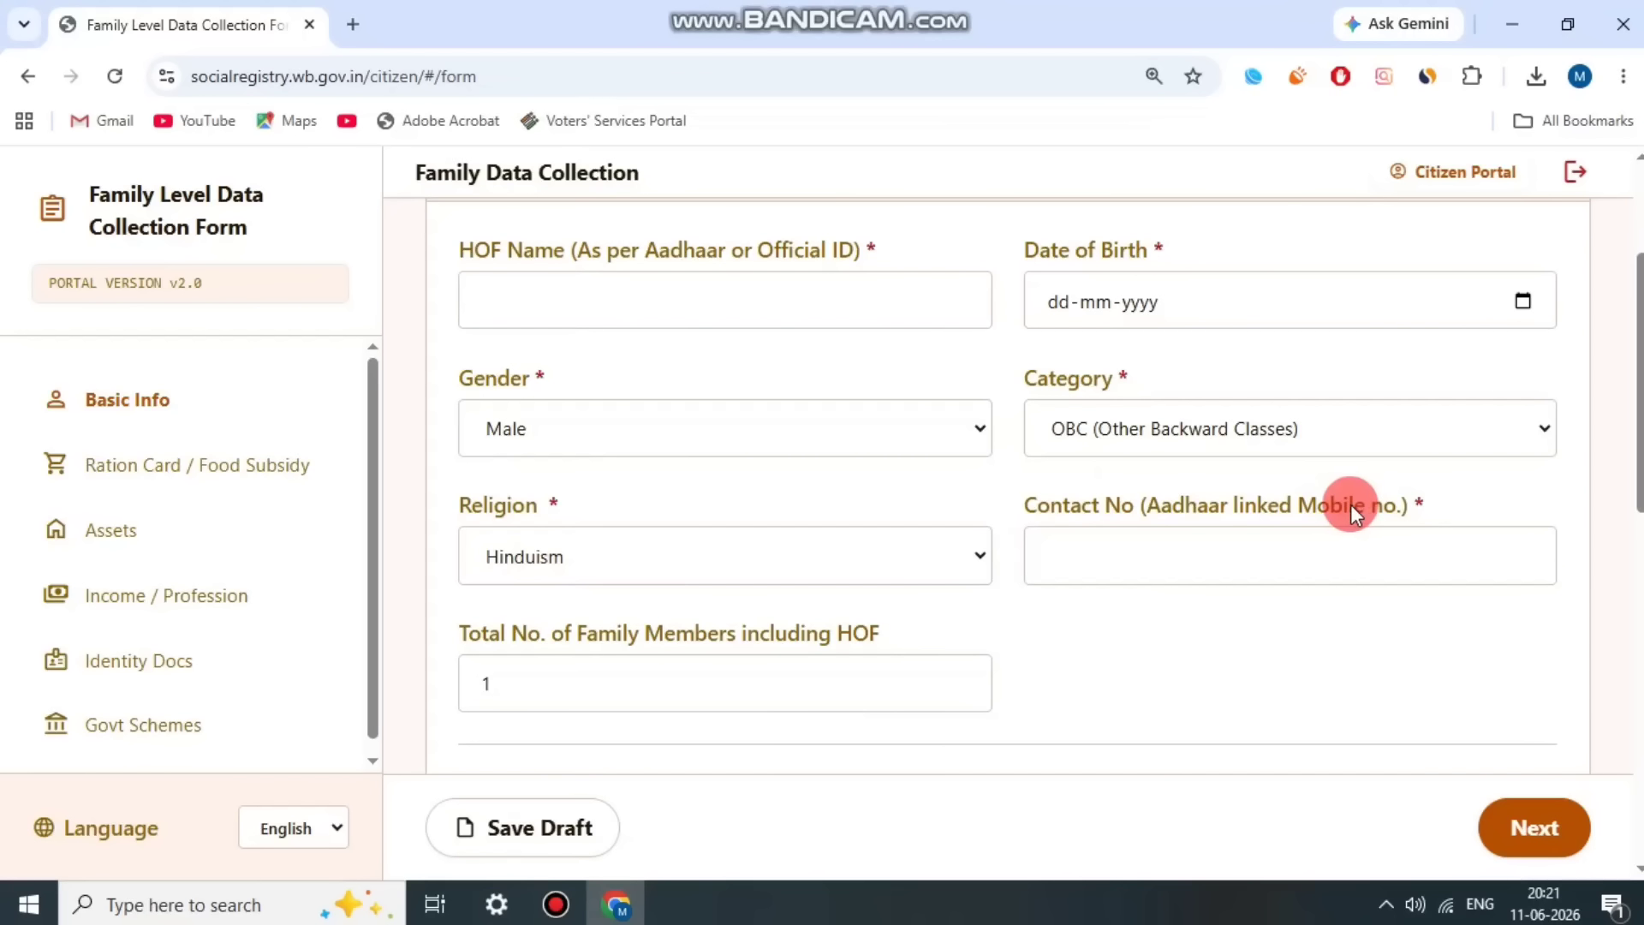
pyautogui.scroll(-3, 624, 383)
pyautogui.scroll(1, 599, 425)
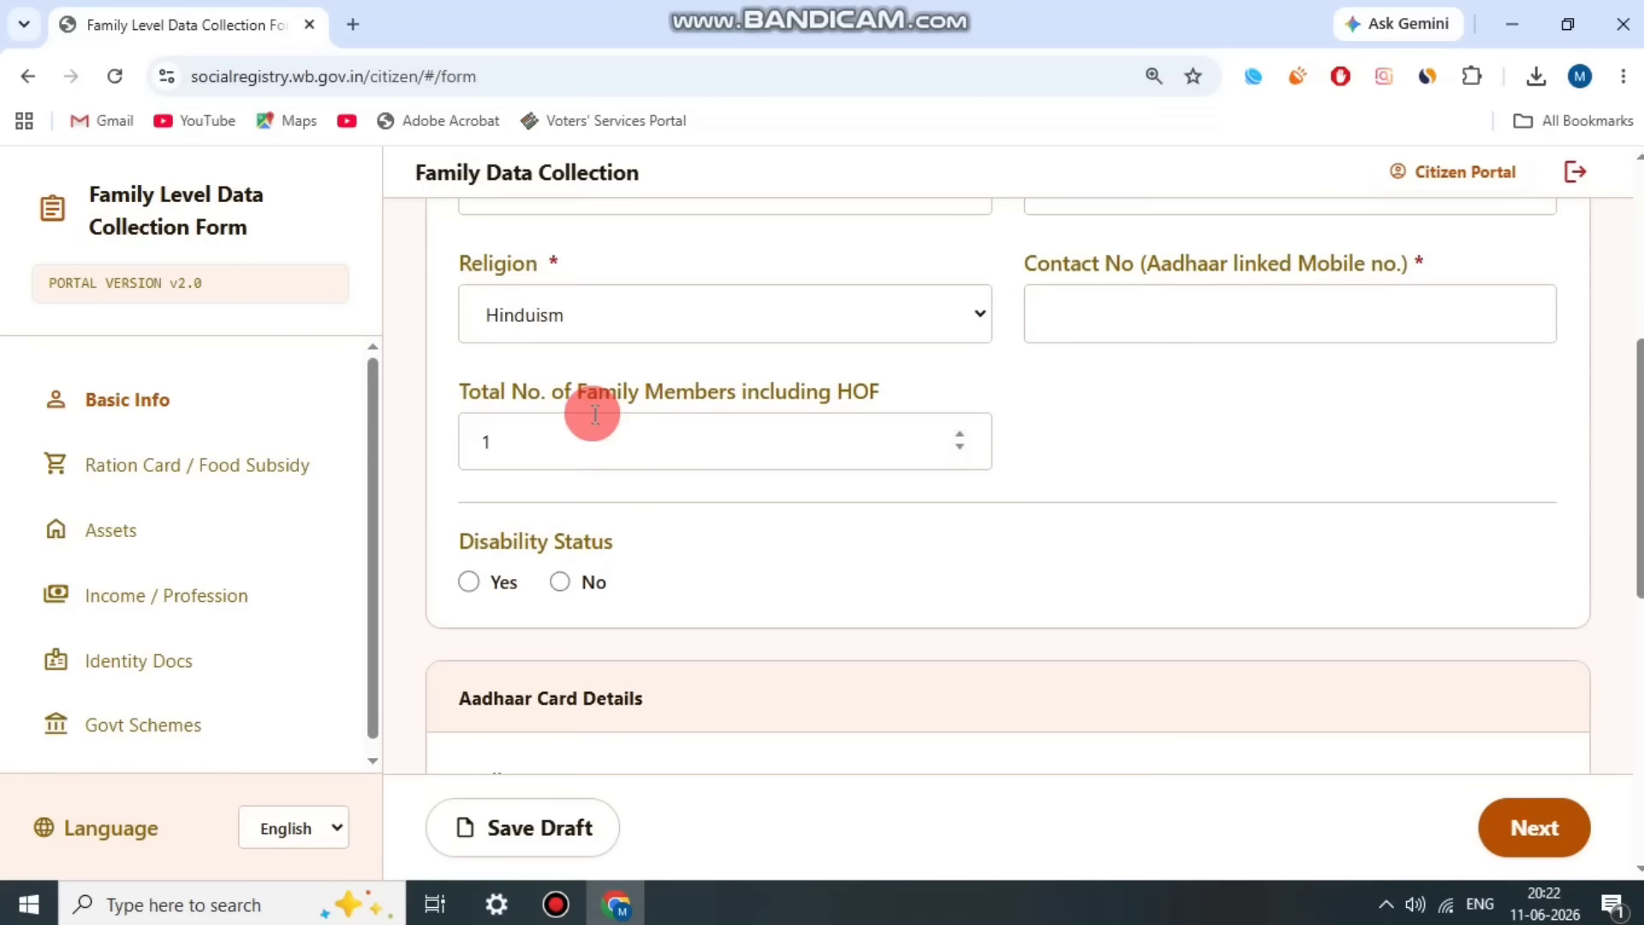
pyautogui.moveTo(462, 396); pyautogui.dragTo(830, 382)
pyautogui.click(569, 426)
pyautogui.click(548, 442)
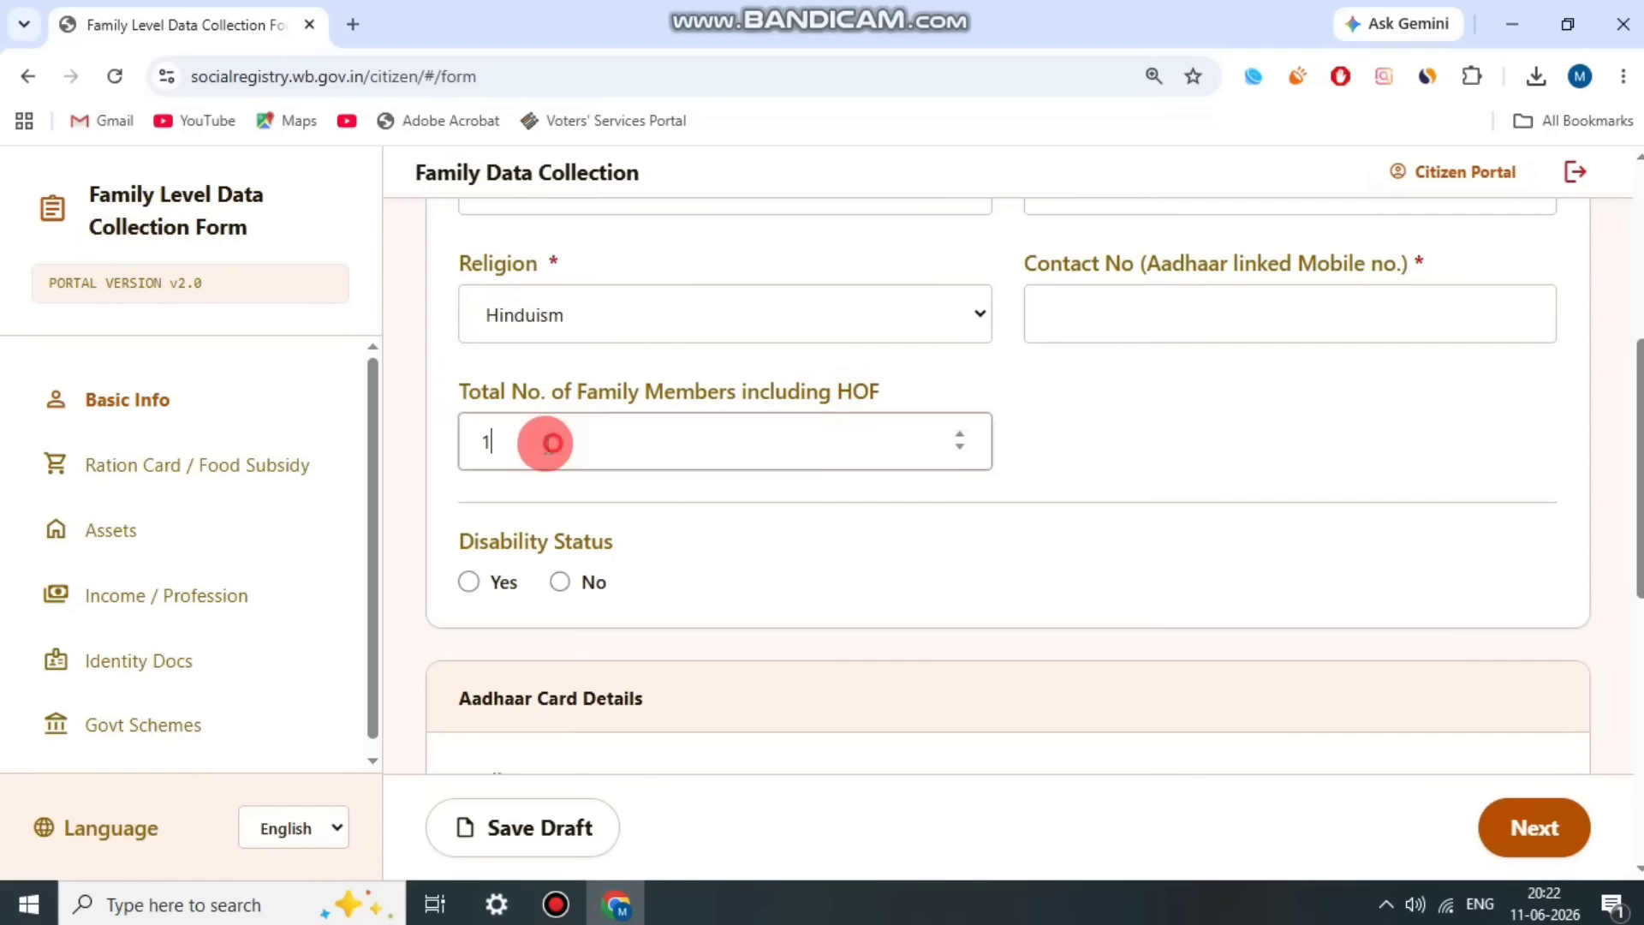
pyautogui.moveTo(548, 442); pyautogui.dragTo(430, 448)
pyautogui.write('3')
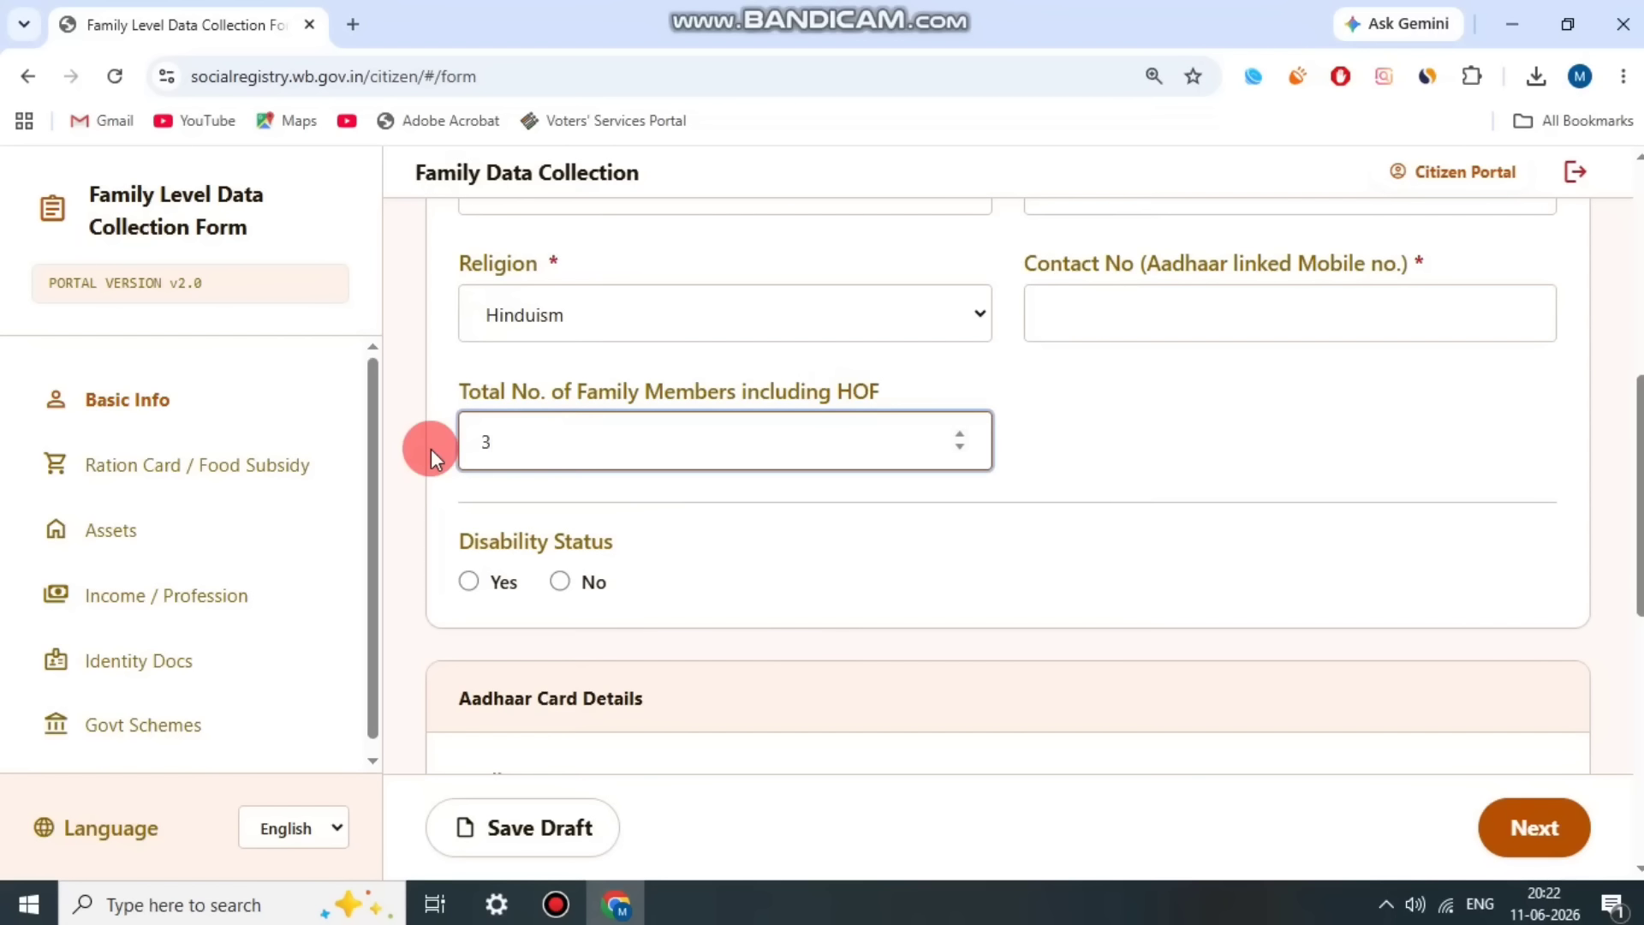
pyautogui.scroll(8, 740, 550)
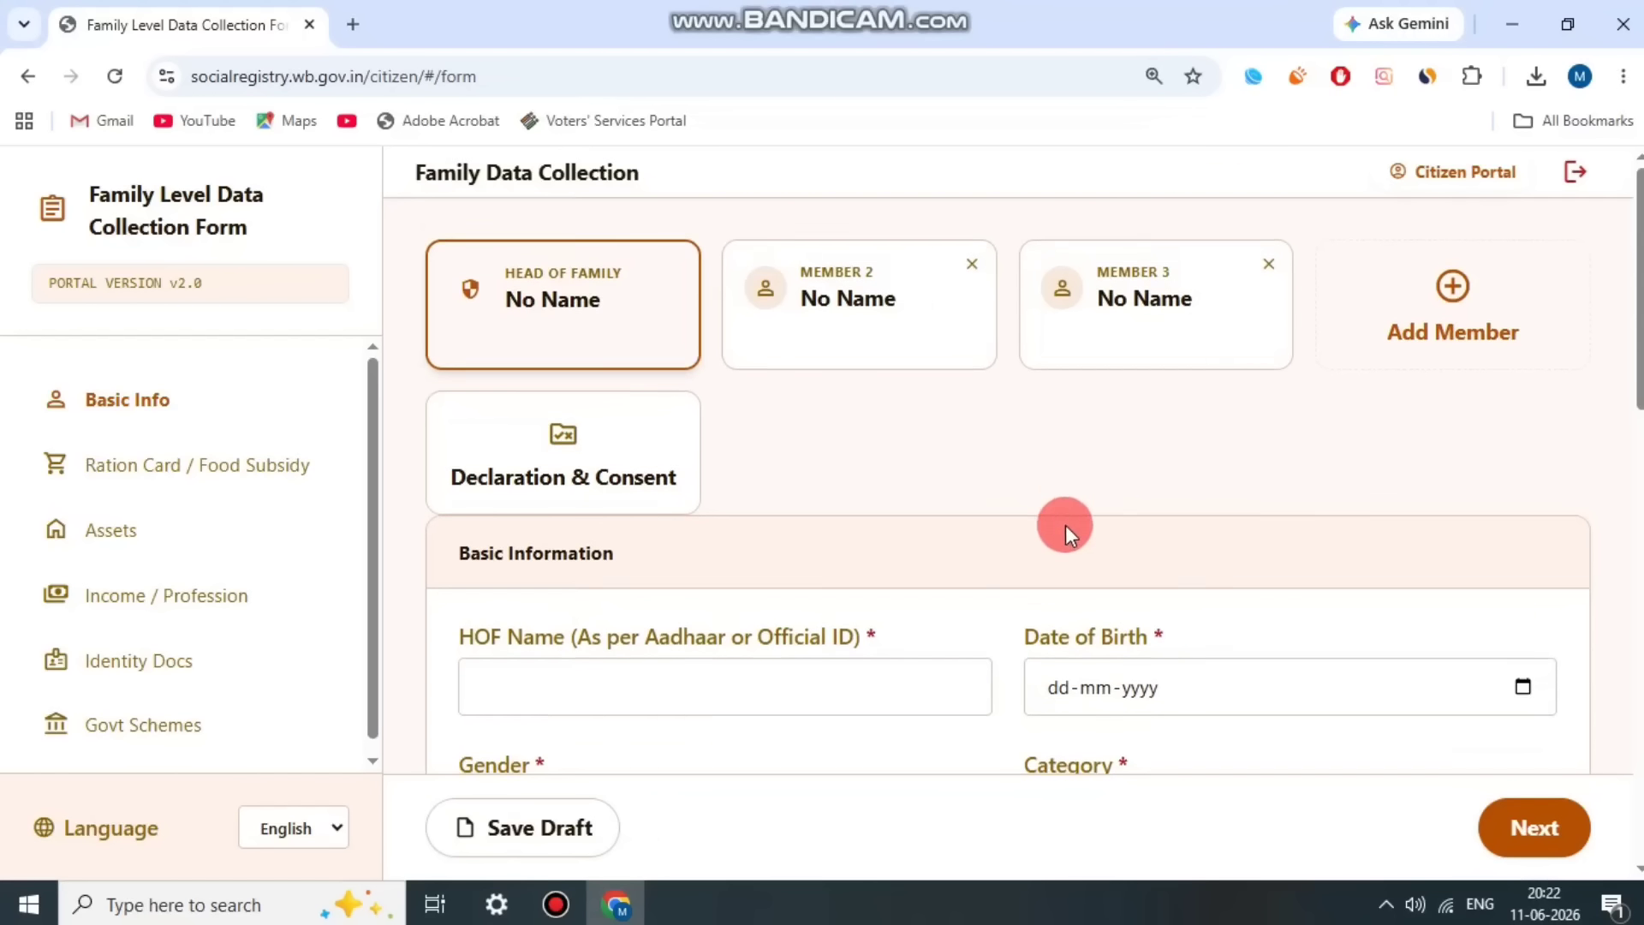
pyautogui.scroll(-5, 1065, 526)
pyautogui.click(985, 596)
pyautogui.scroll(-3, 985, 596)
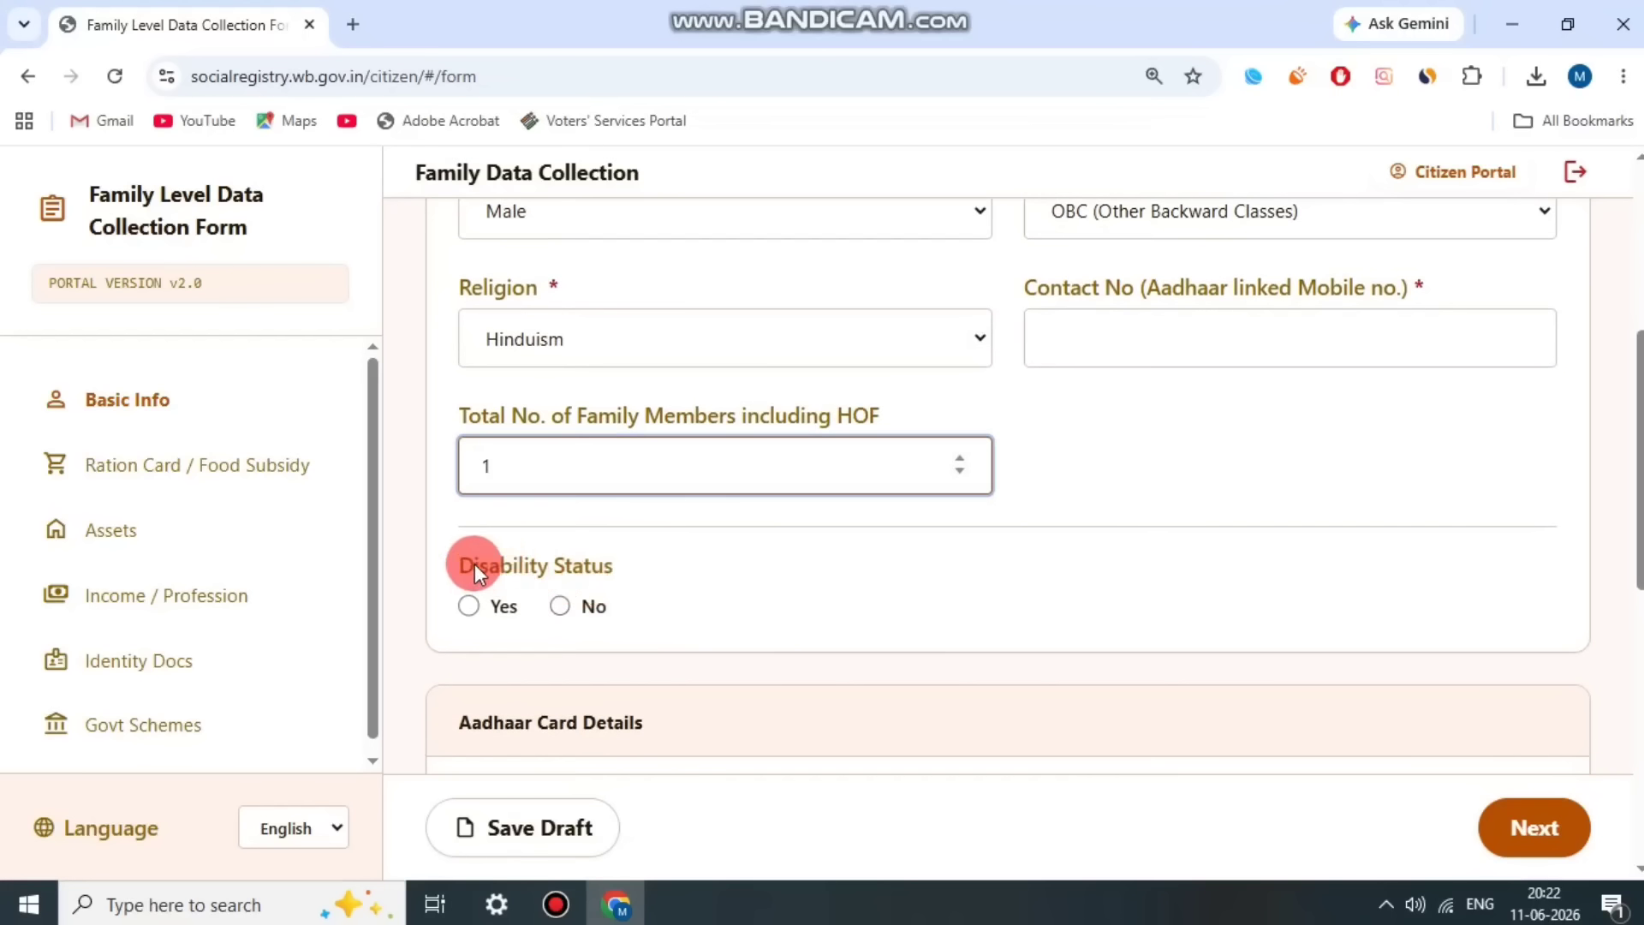
# Step: Preview the disability certificate fields by choosing Yes, and set the head of family's disability status to No
pyautogui.moveTo(478, 565); pyautogui.dragTo(599, 565)
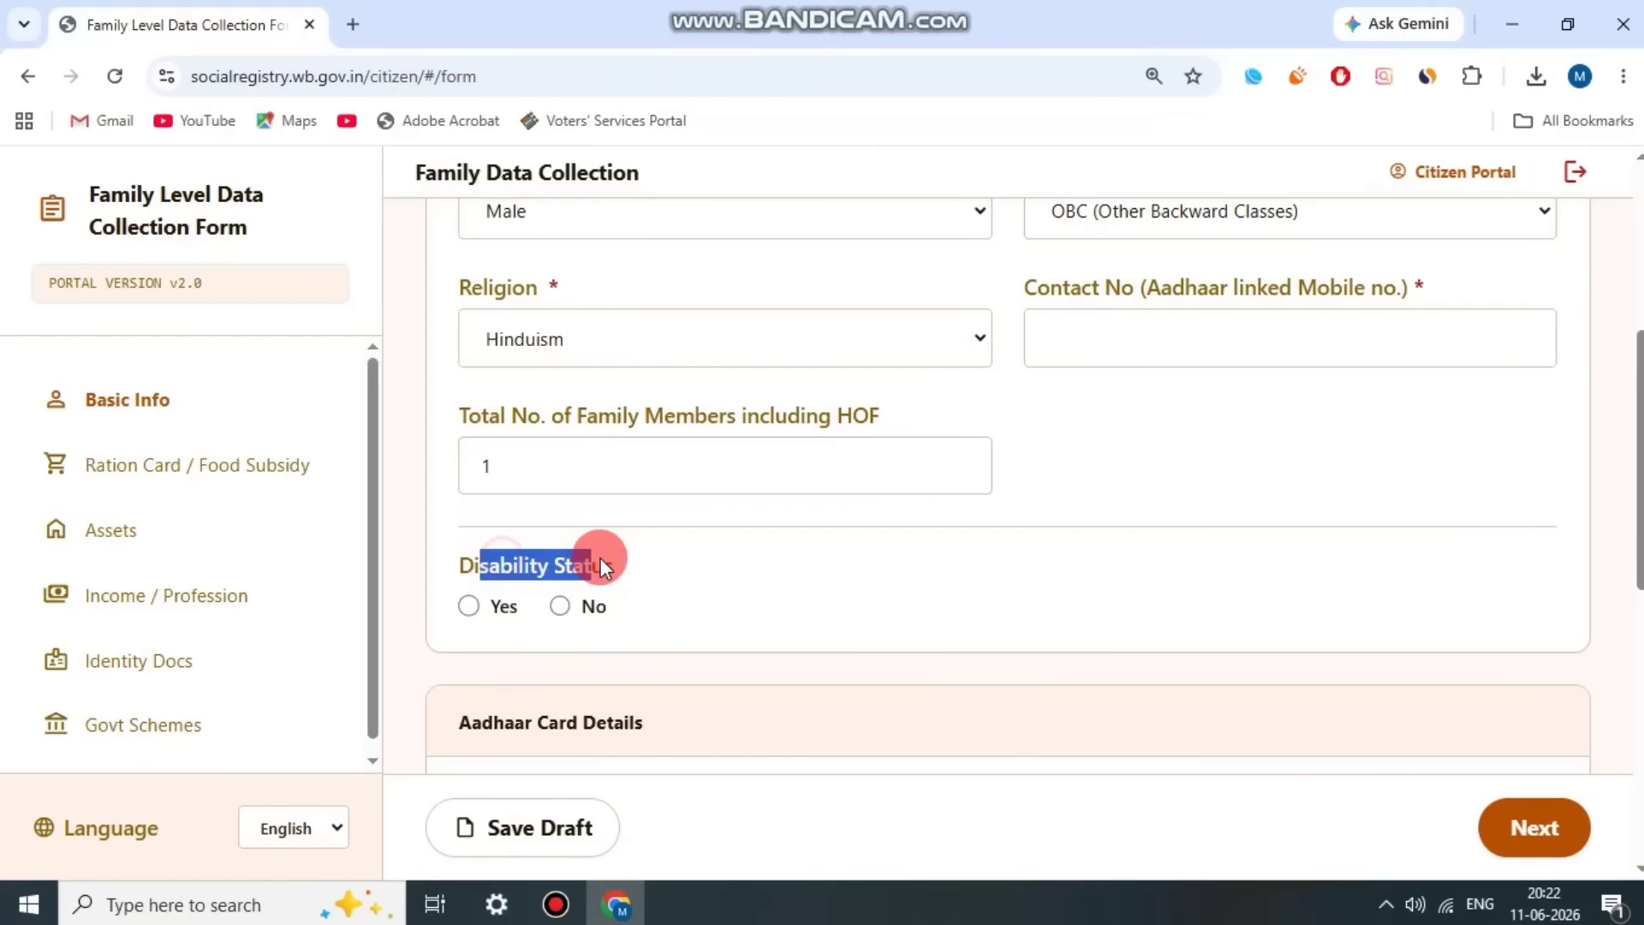
pyautogui.click(490, 610)
pyautogui.scroll(-1, 574, 596)
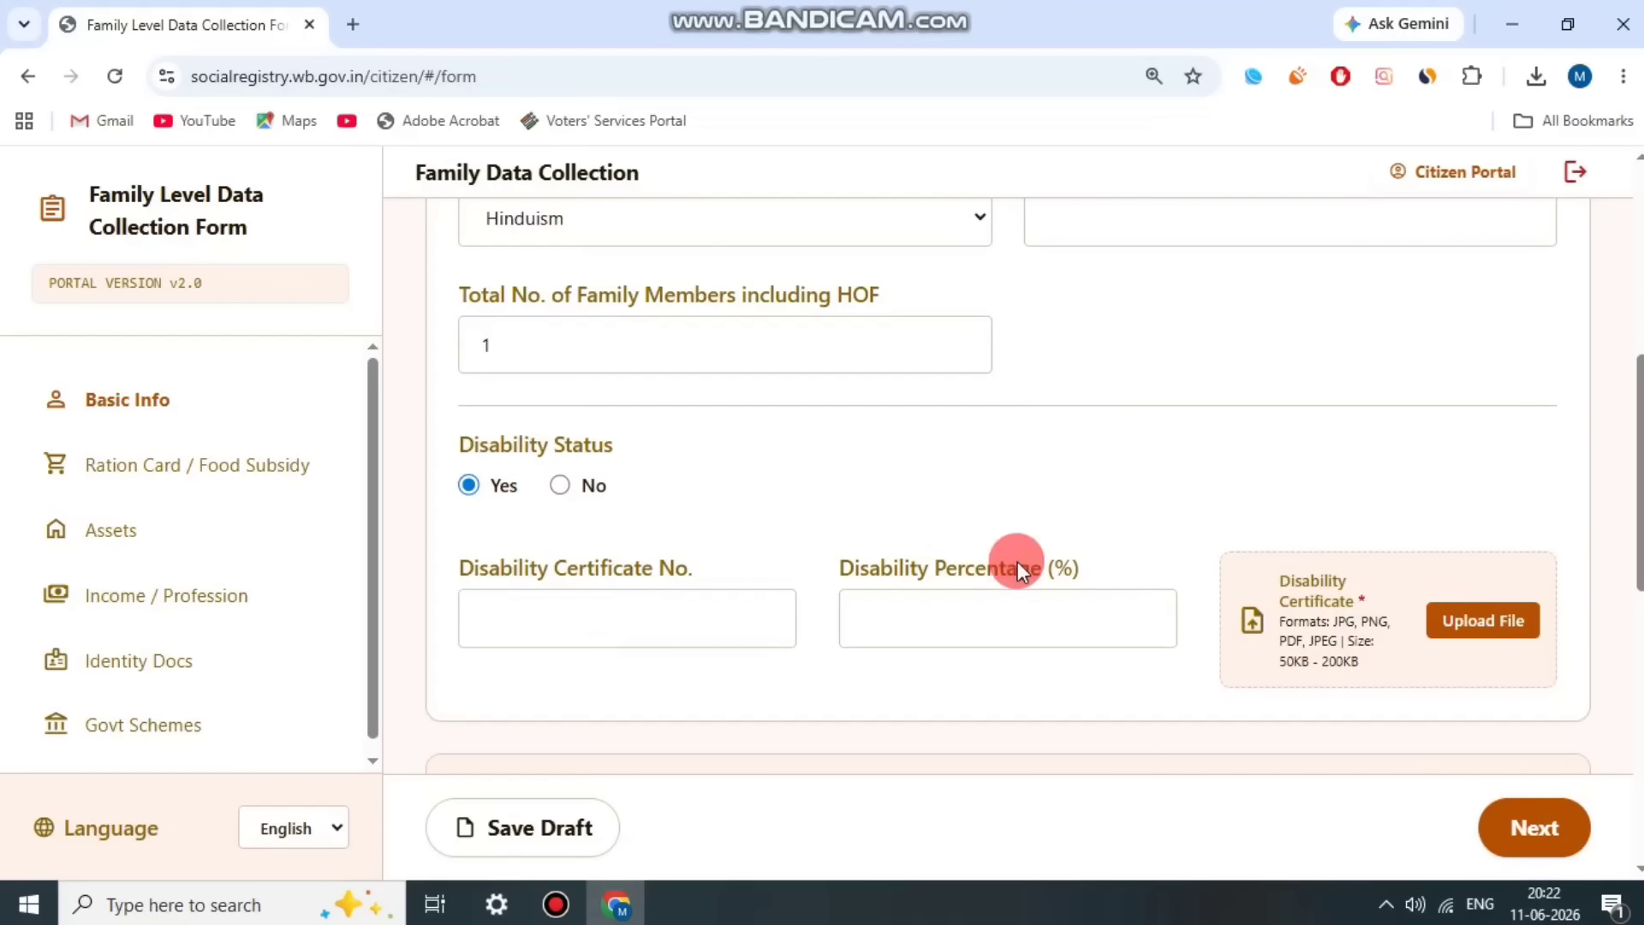
pyautogui.click(562, 485)
pyautogui.scroll(-2, 717, 475)
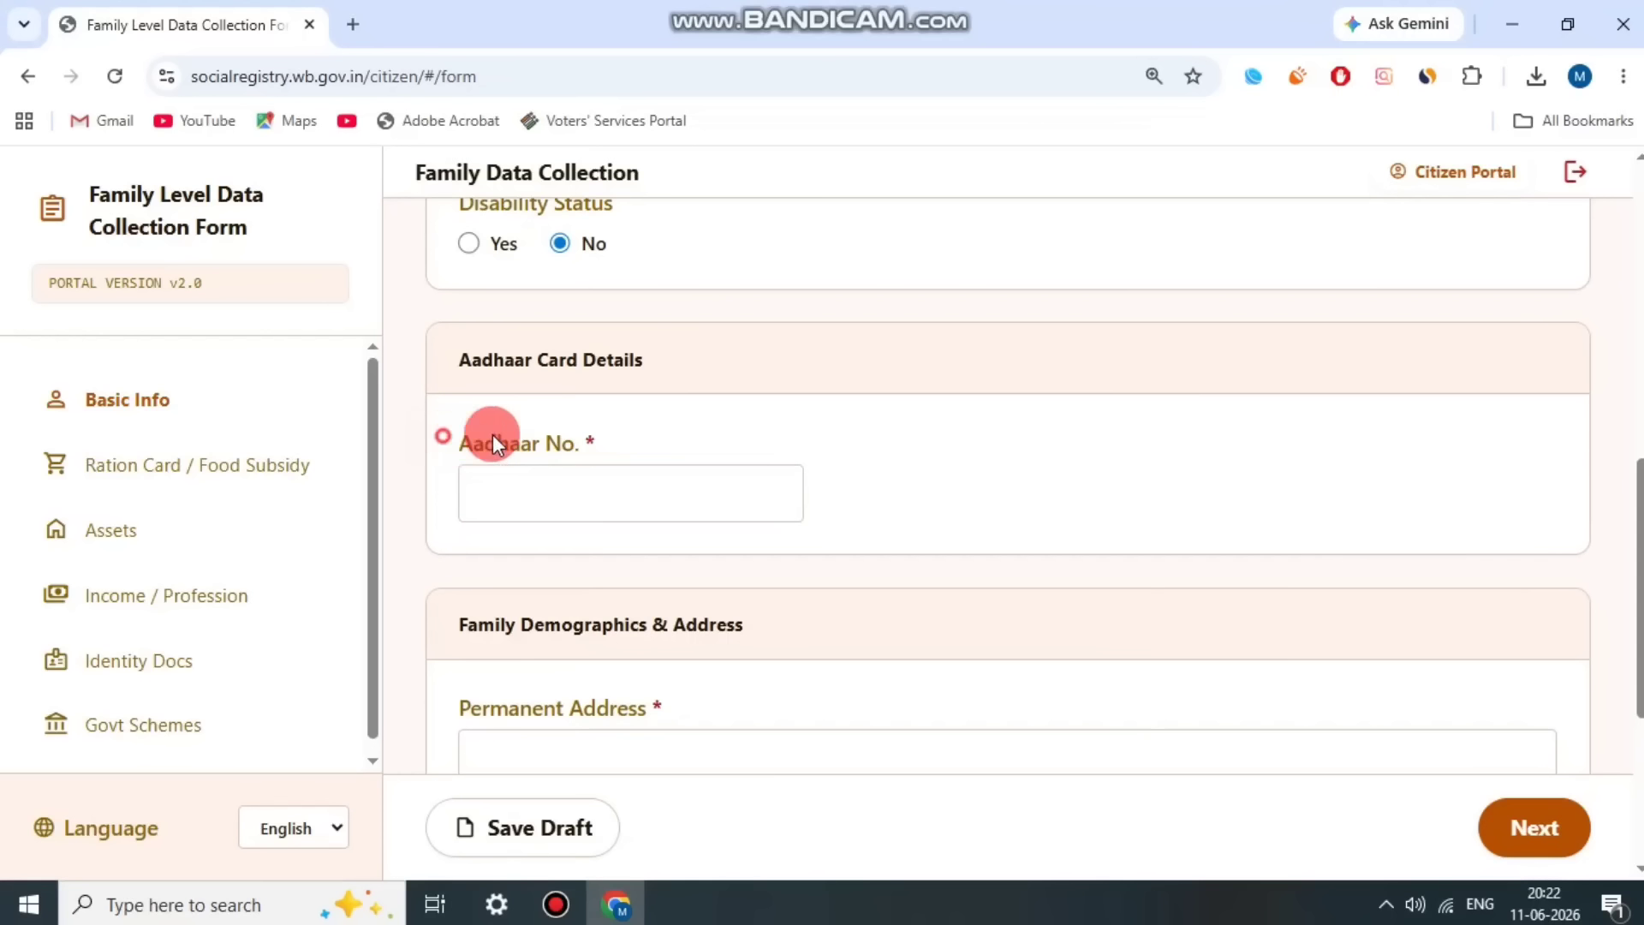
# Step: Enter the head of family's Aadhaar number in Aadhaar Card Details
pyautogui.moveTo(492, 435); pyautogui.dragTo(670, 434)
pyautogui.click(669, 434)
pyautogui.click(558, 913)
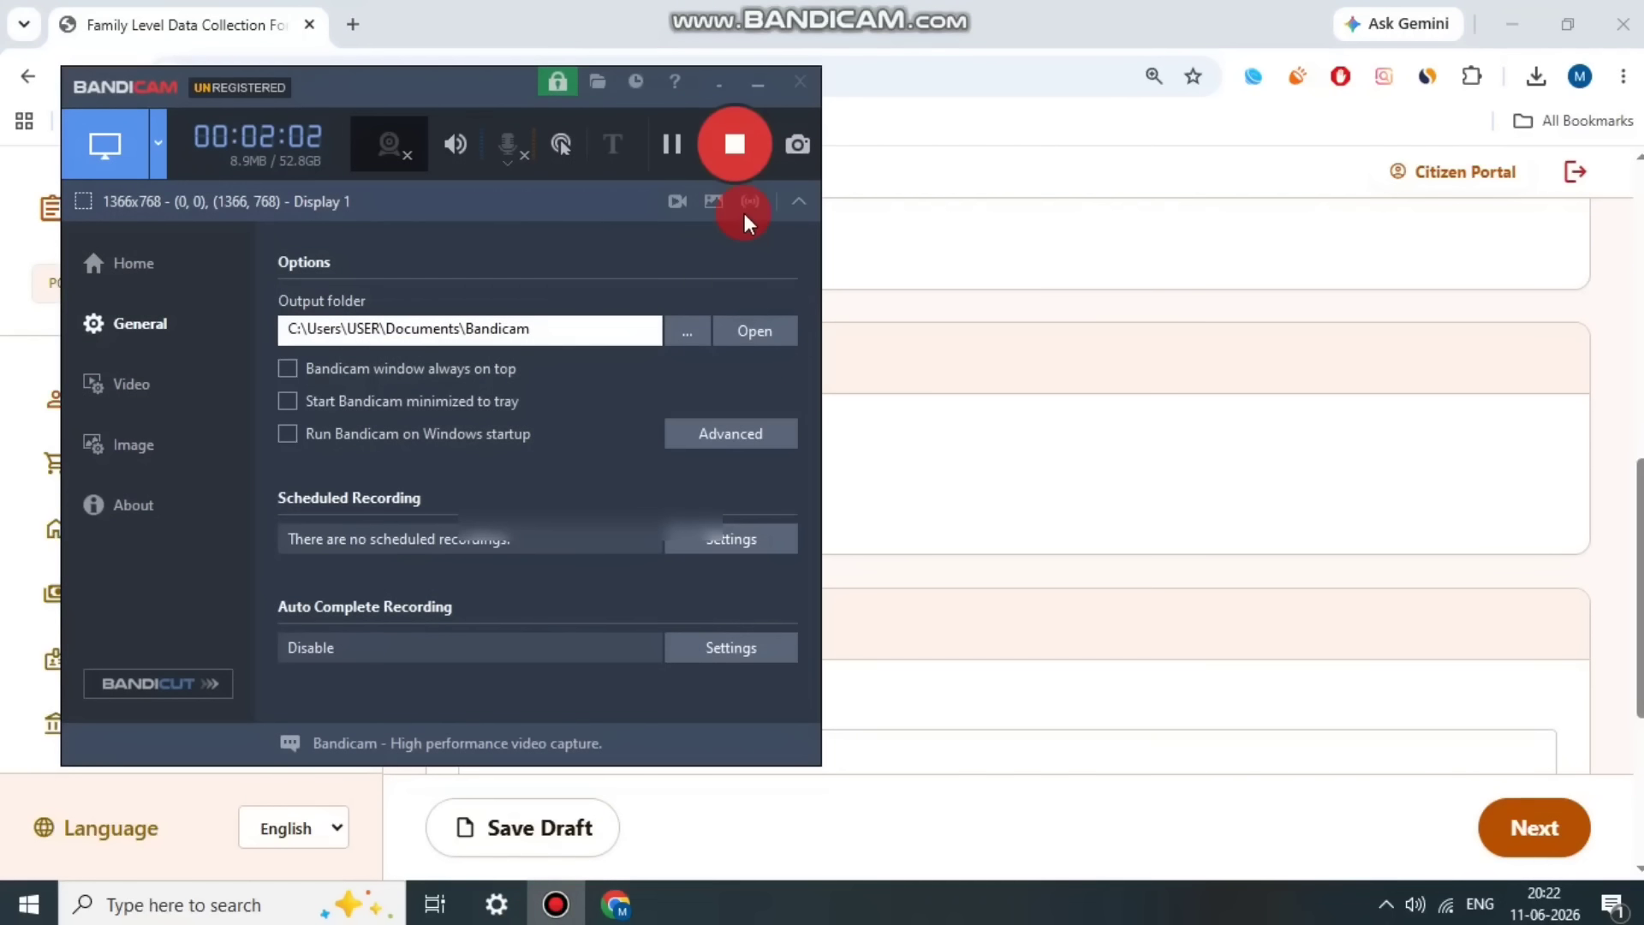
pyautogui.click(667, 151)
pyautogui.click(807, 459)
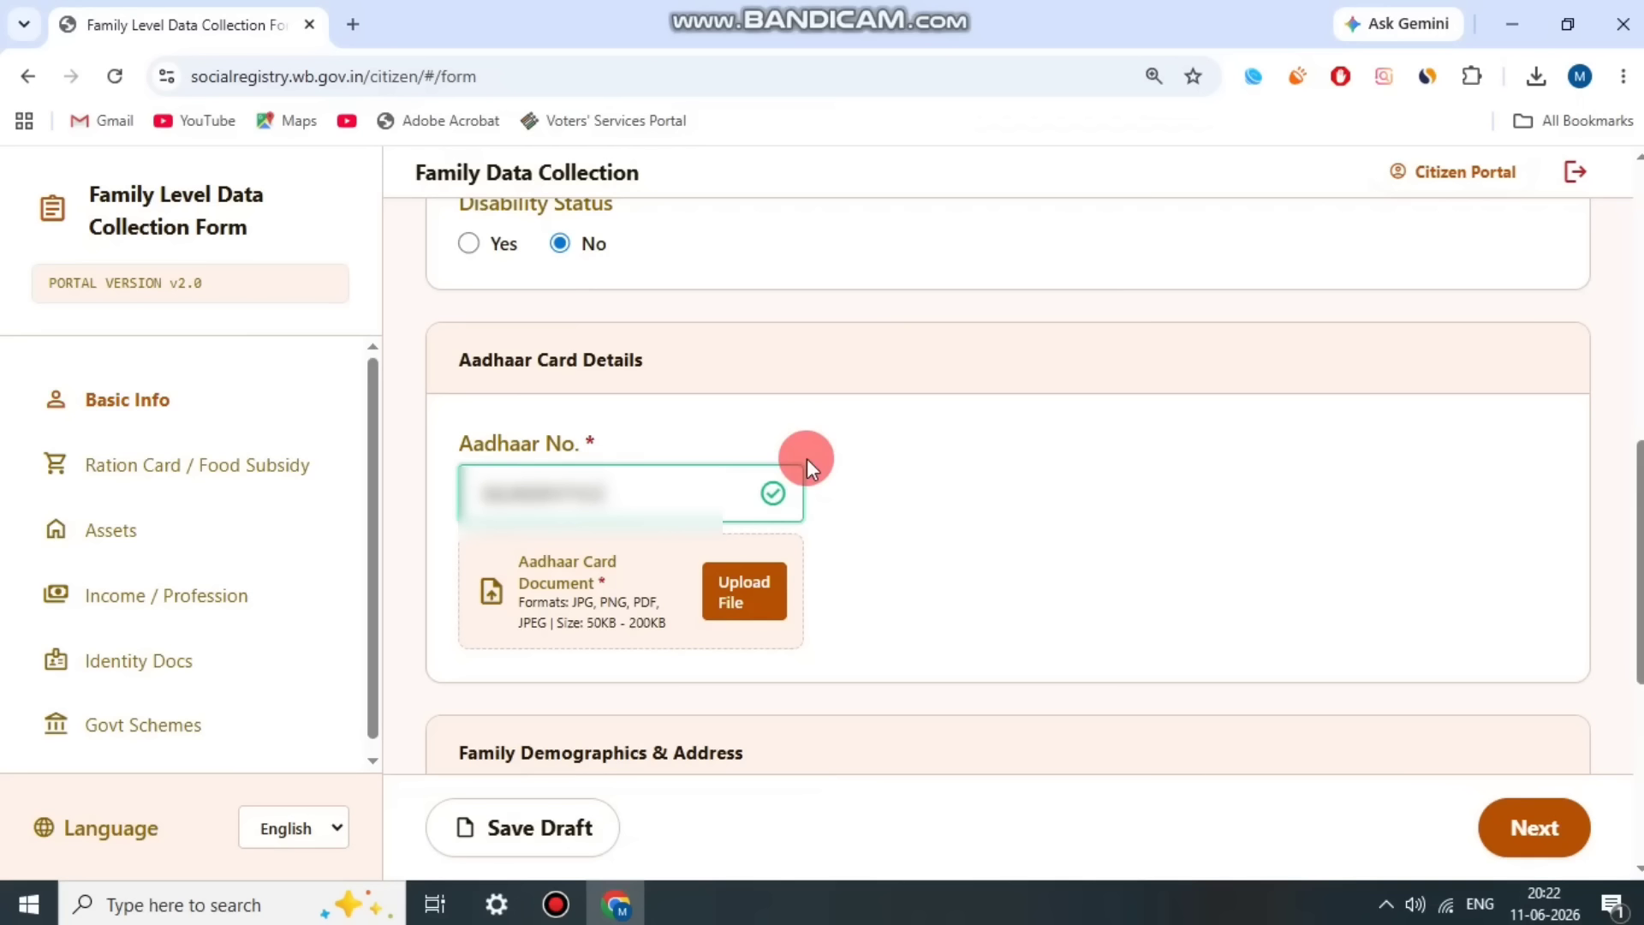
pyautogui.click(665, 538)
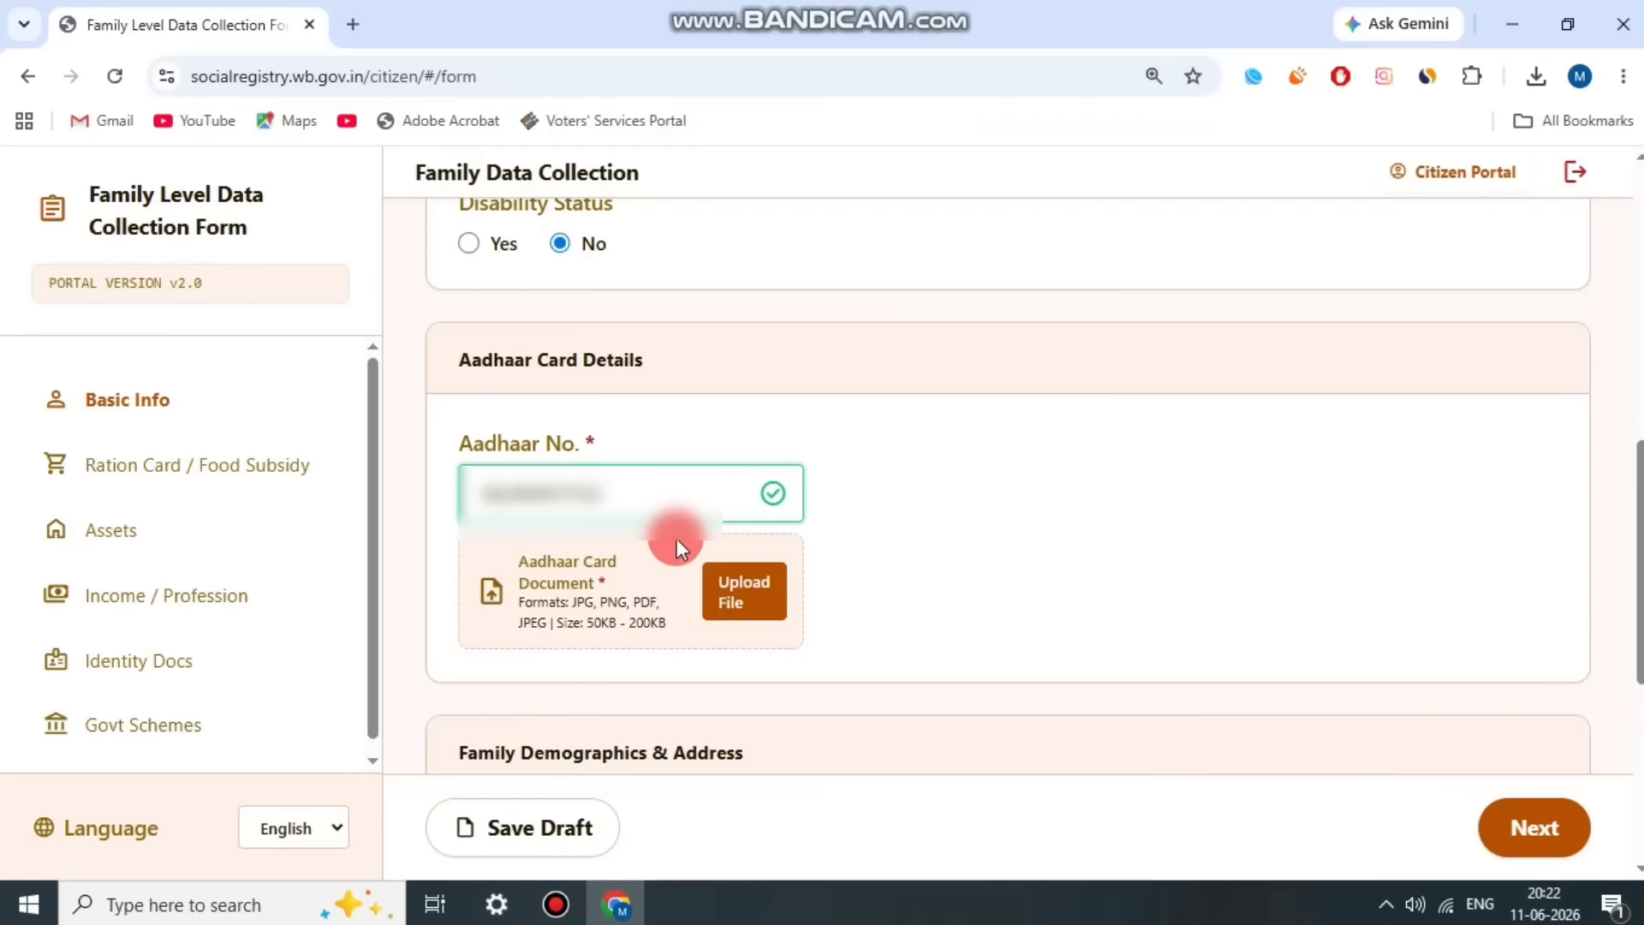
# Step: Start the Aadhaar card document upload and dismiss the OneDrive backup notification
pyautogui.click(781, 606)
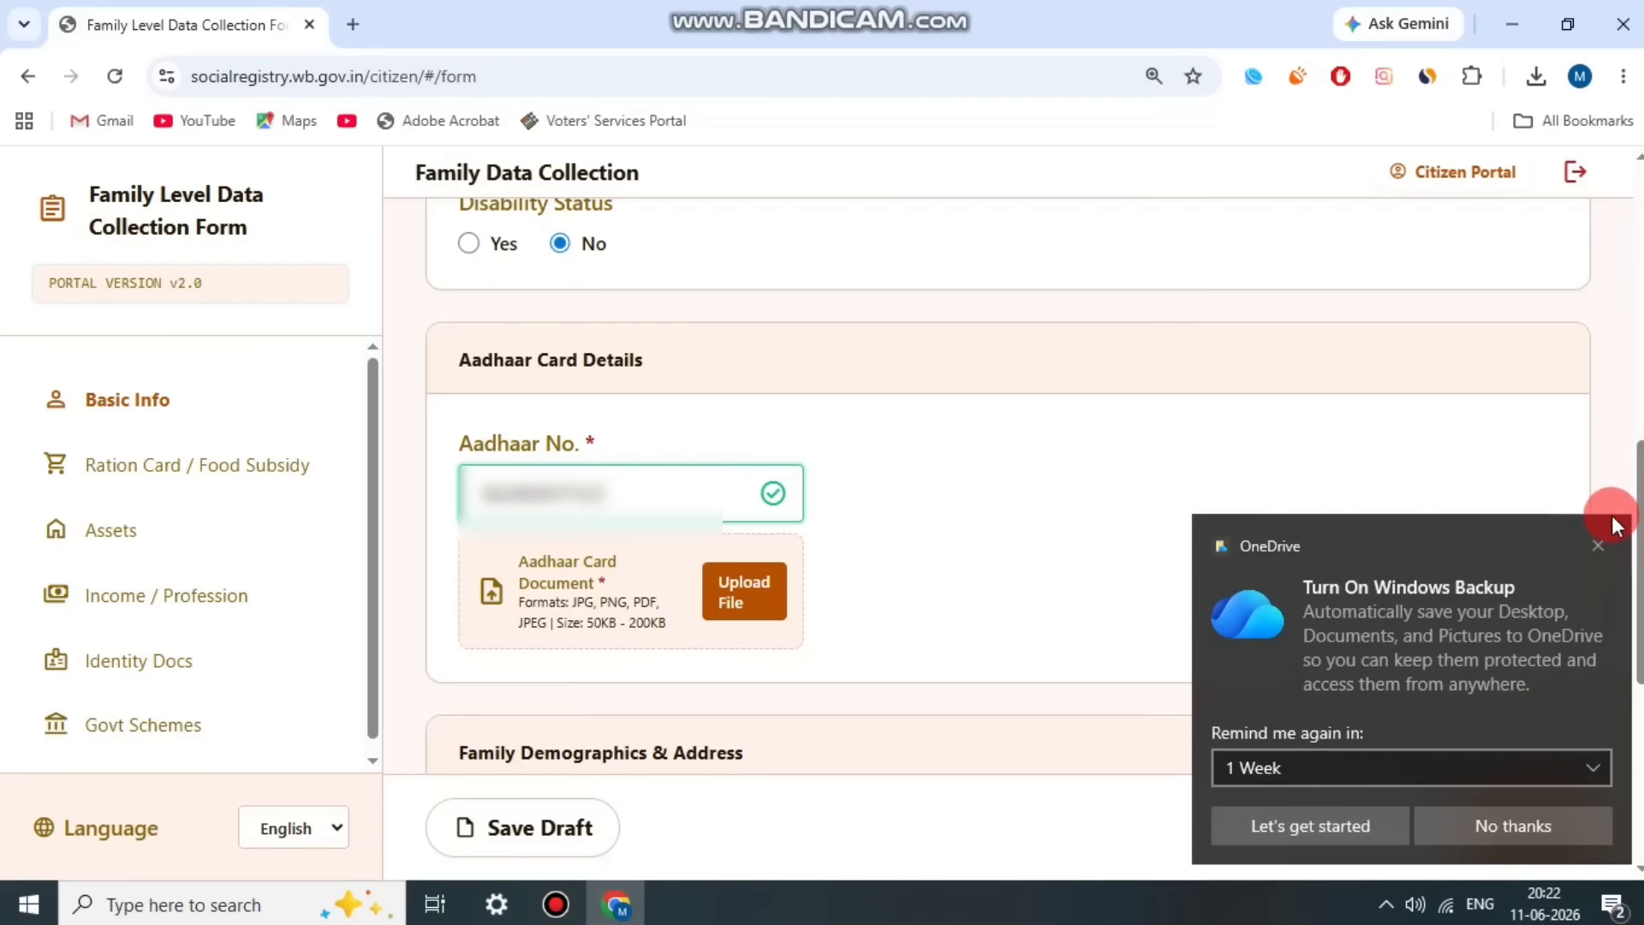
pyautogui.click(1585, 543)
pyautogui.click(566, 898)
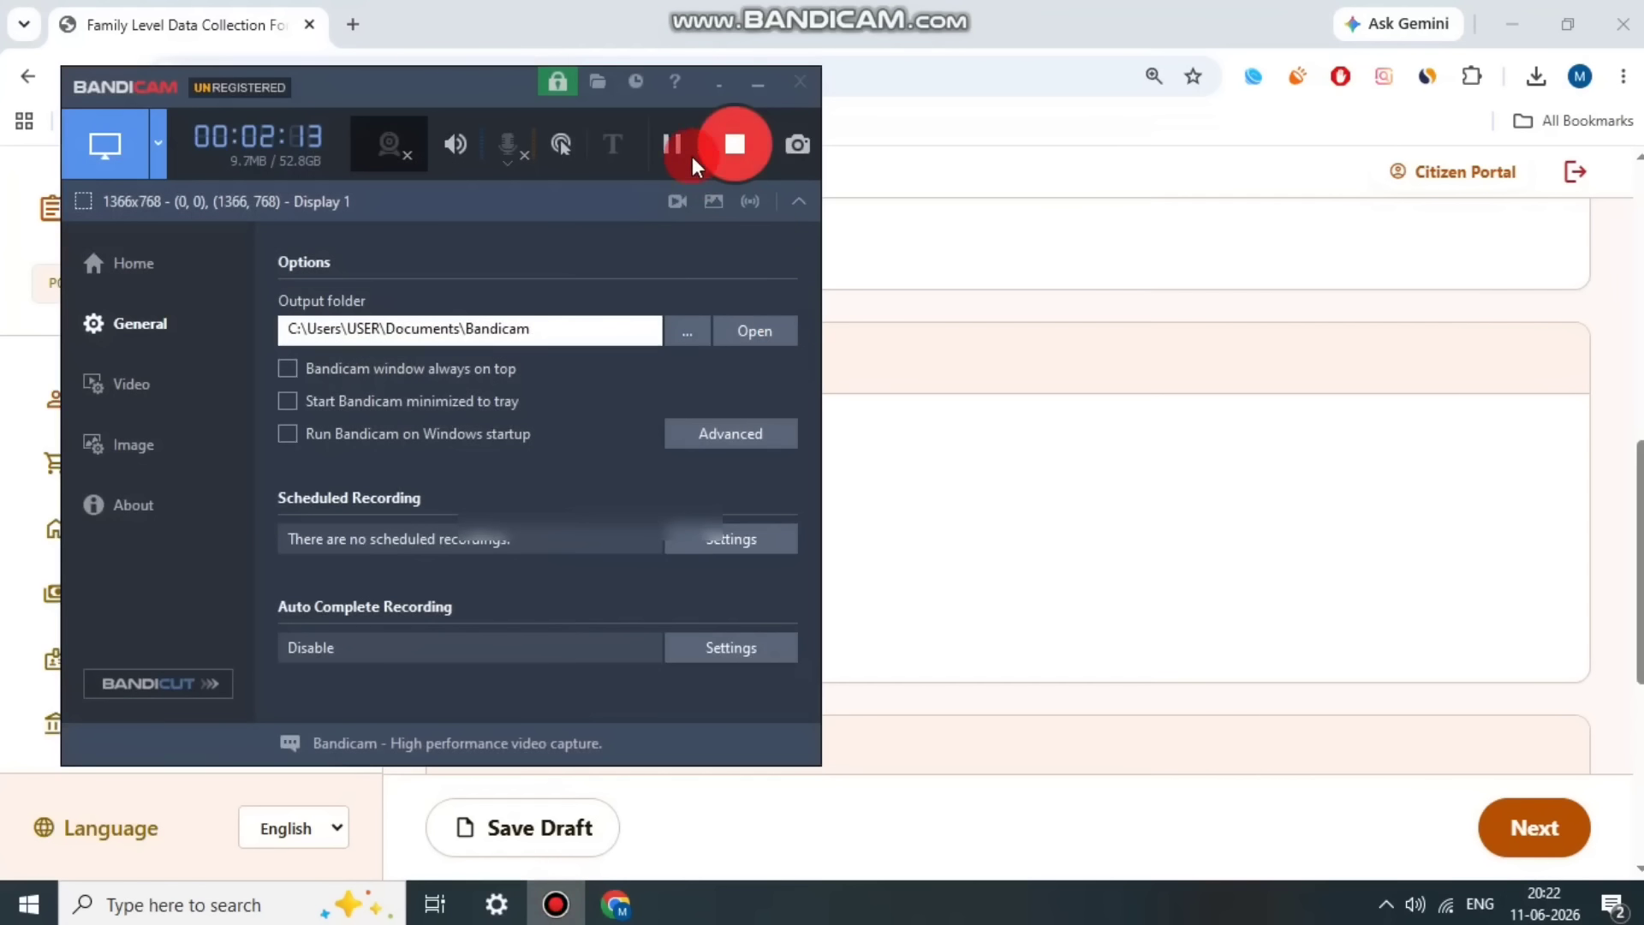
pyautogui.click(677, 147)
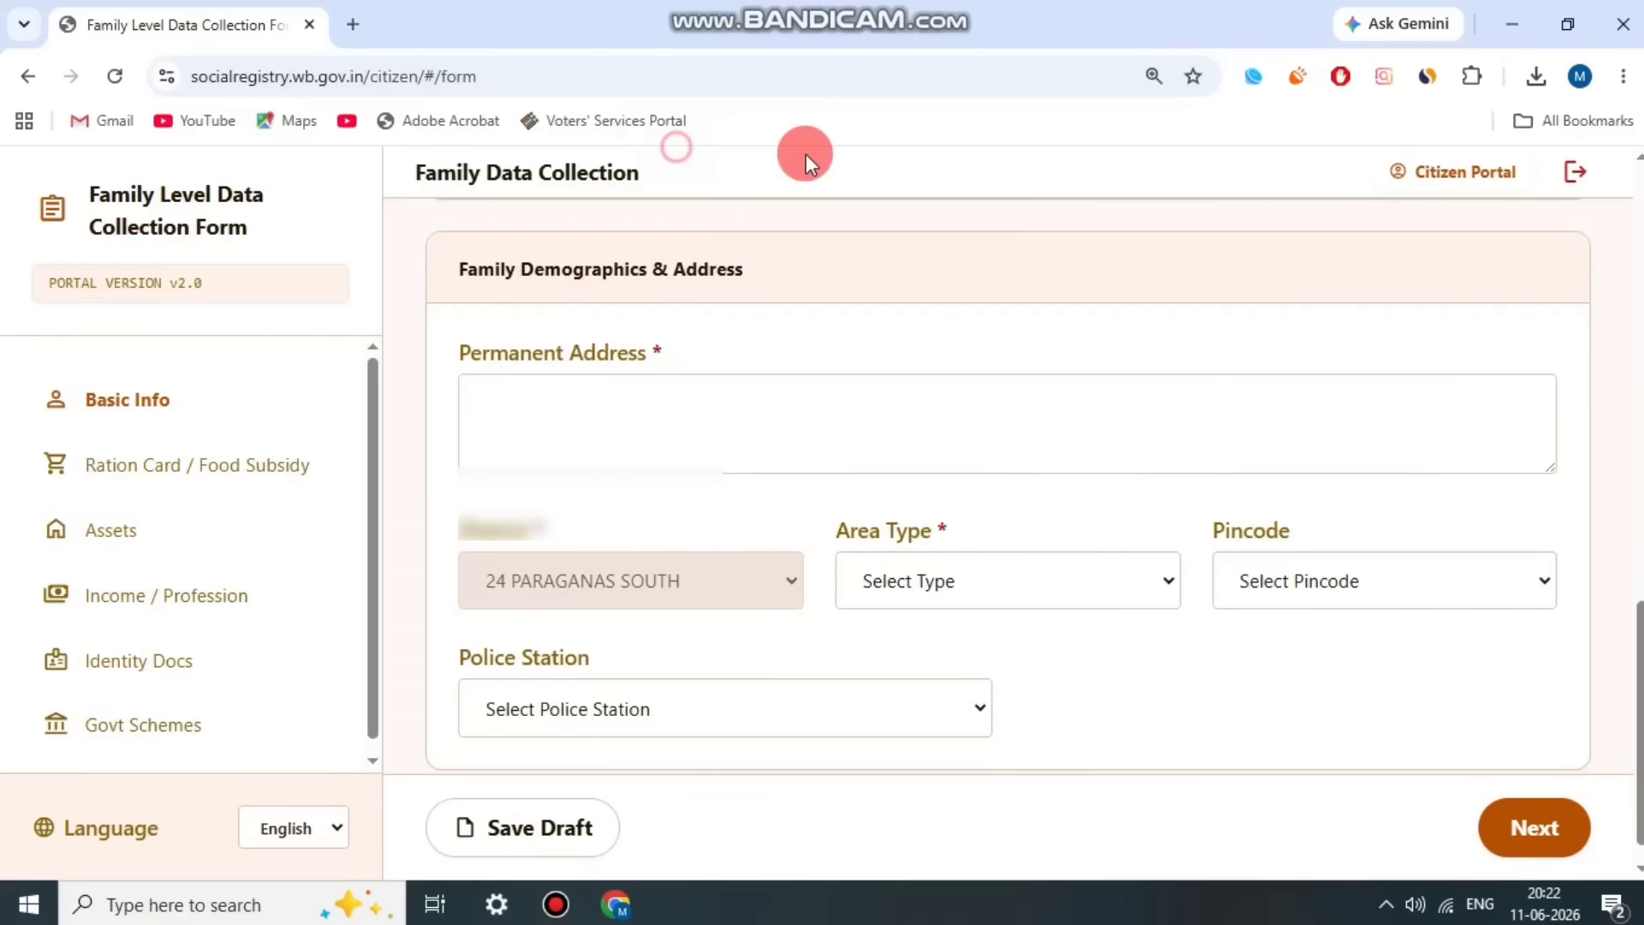
# Step: Set the area type to Rural in the Family Demographics & Address section
pyautogui.moveTo(470, 341); pyautogui.dragTo(727, 341)
pyautogui.click(724, 343)
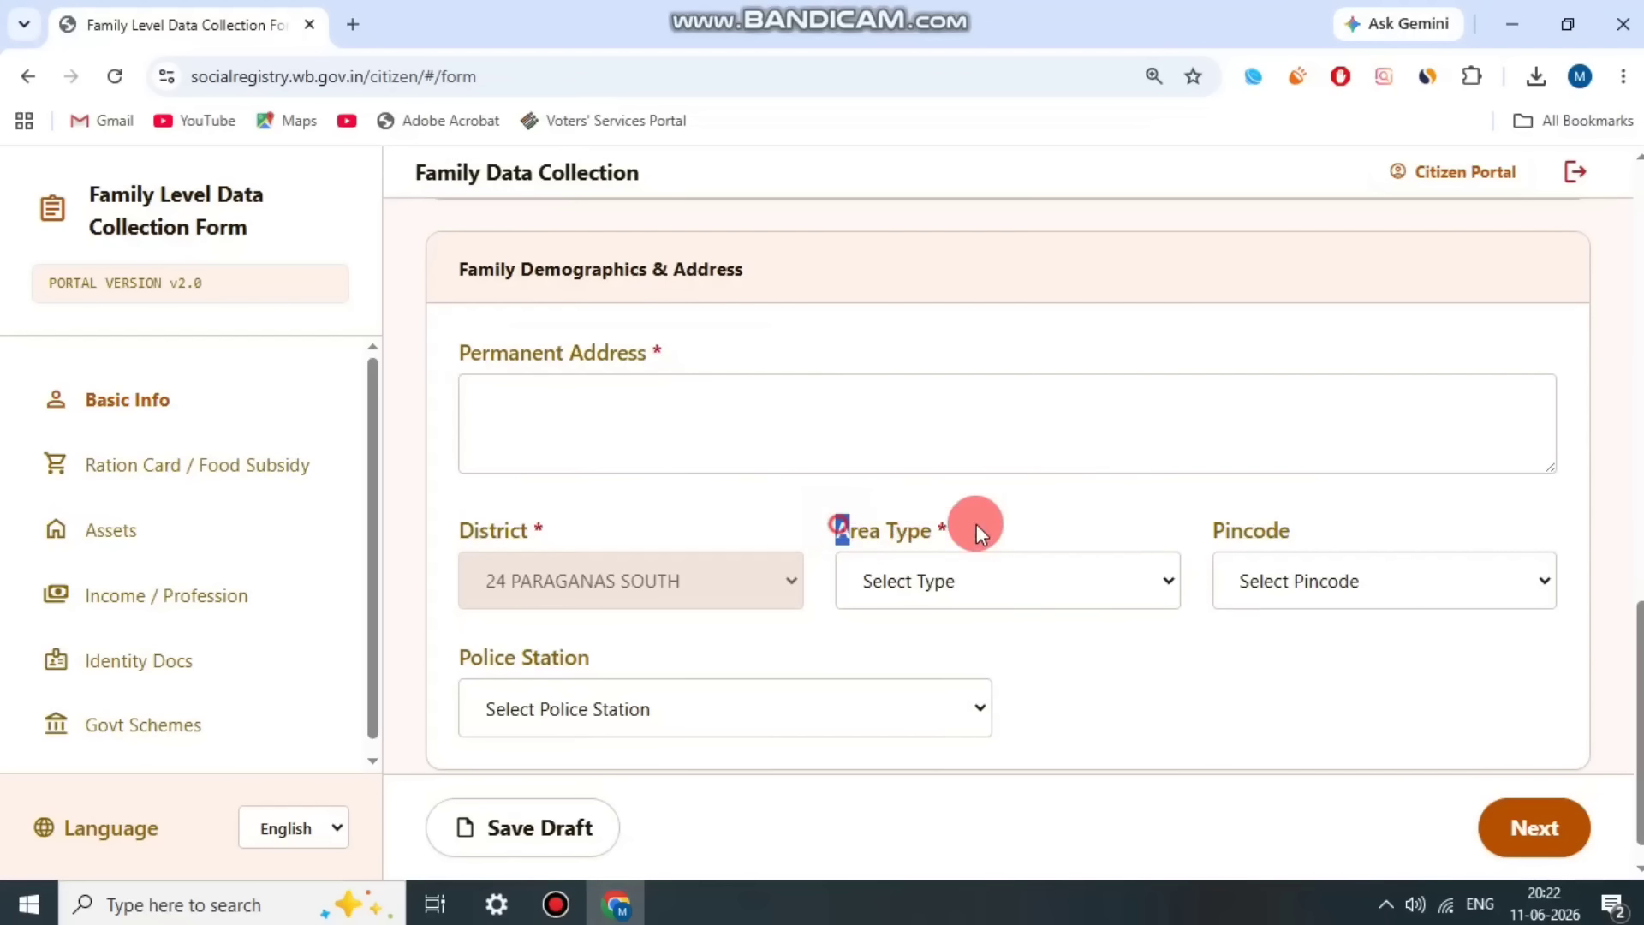
pyautogui.moveTo(976, 523); pyautogui.dragTo(978, 526)
pyautogui.click(1066, 578)
pyautogui.click(958, 661)
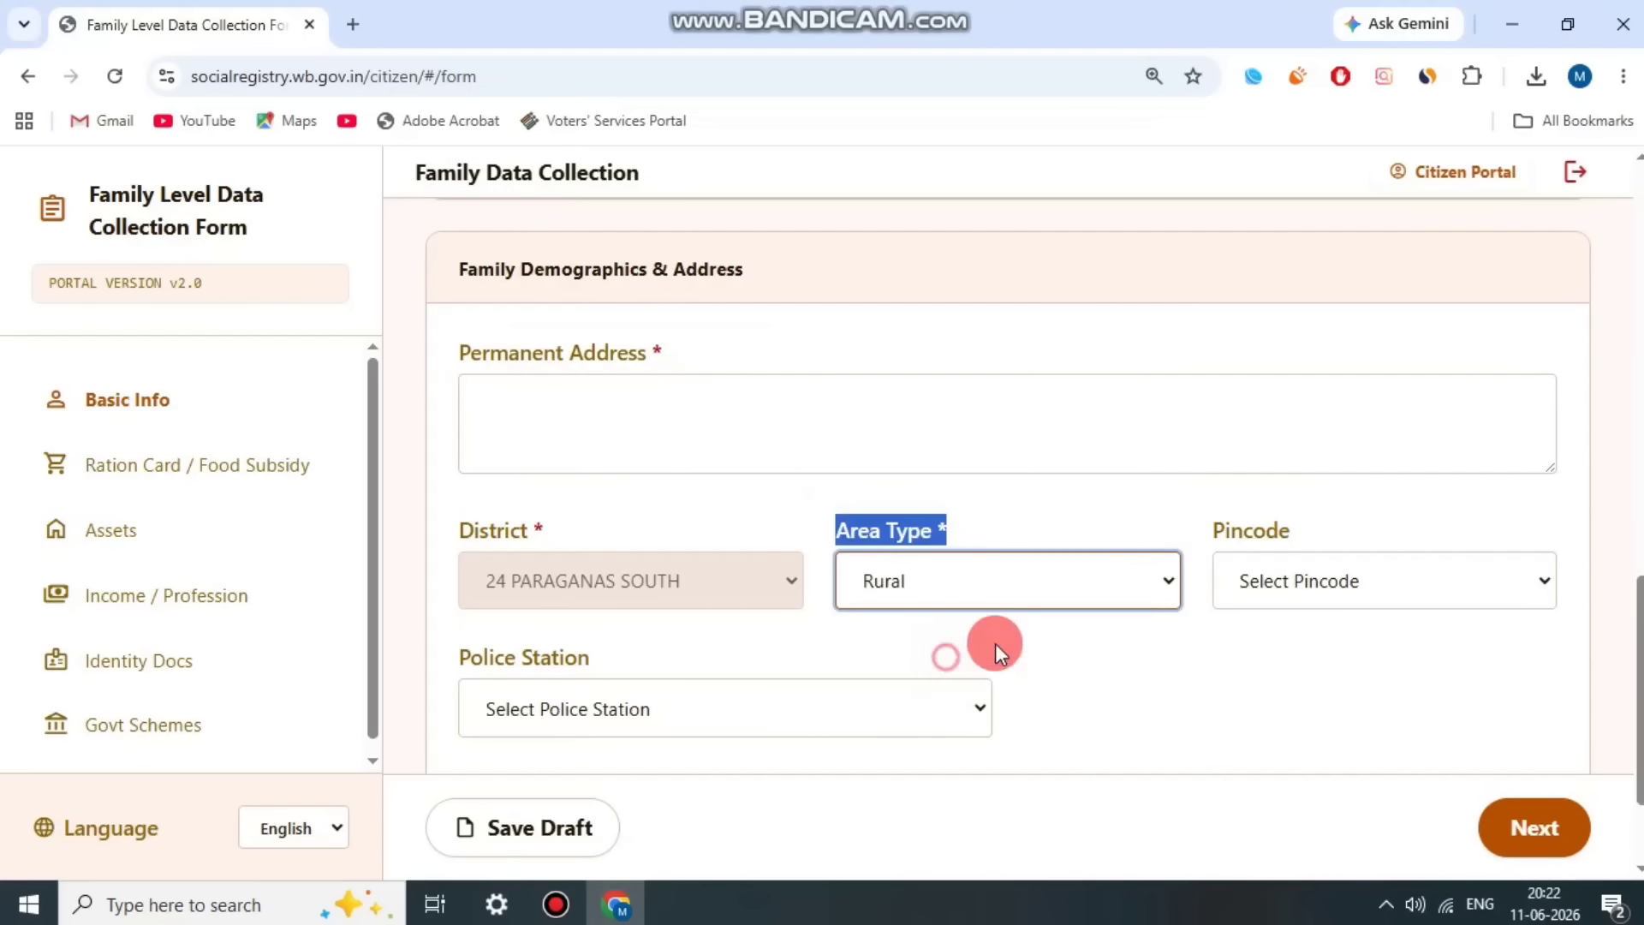
# Step: Select the family's pincode and the matching post office in the address section
pyautogui.moveTo(1185, 506); pyautogui.dragTo(1375, 535)
pyautogui.click(1360, 583)
pyautogui.scroll(-10, 1338, 282)
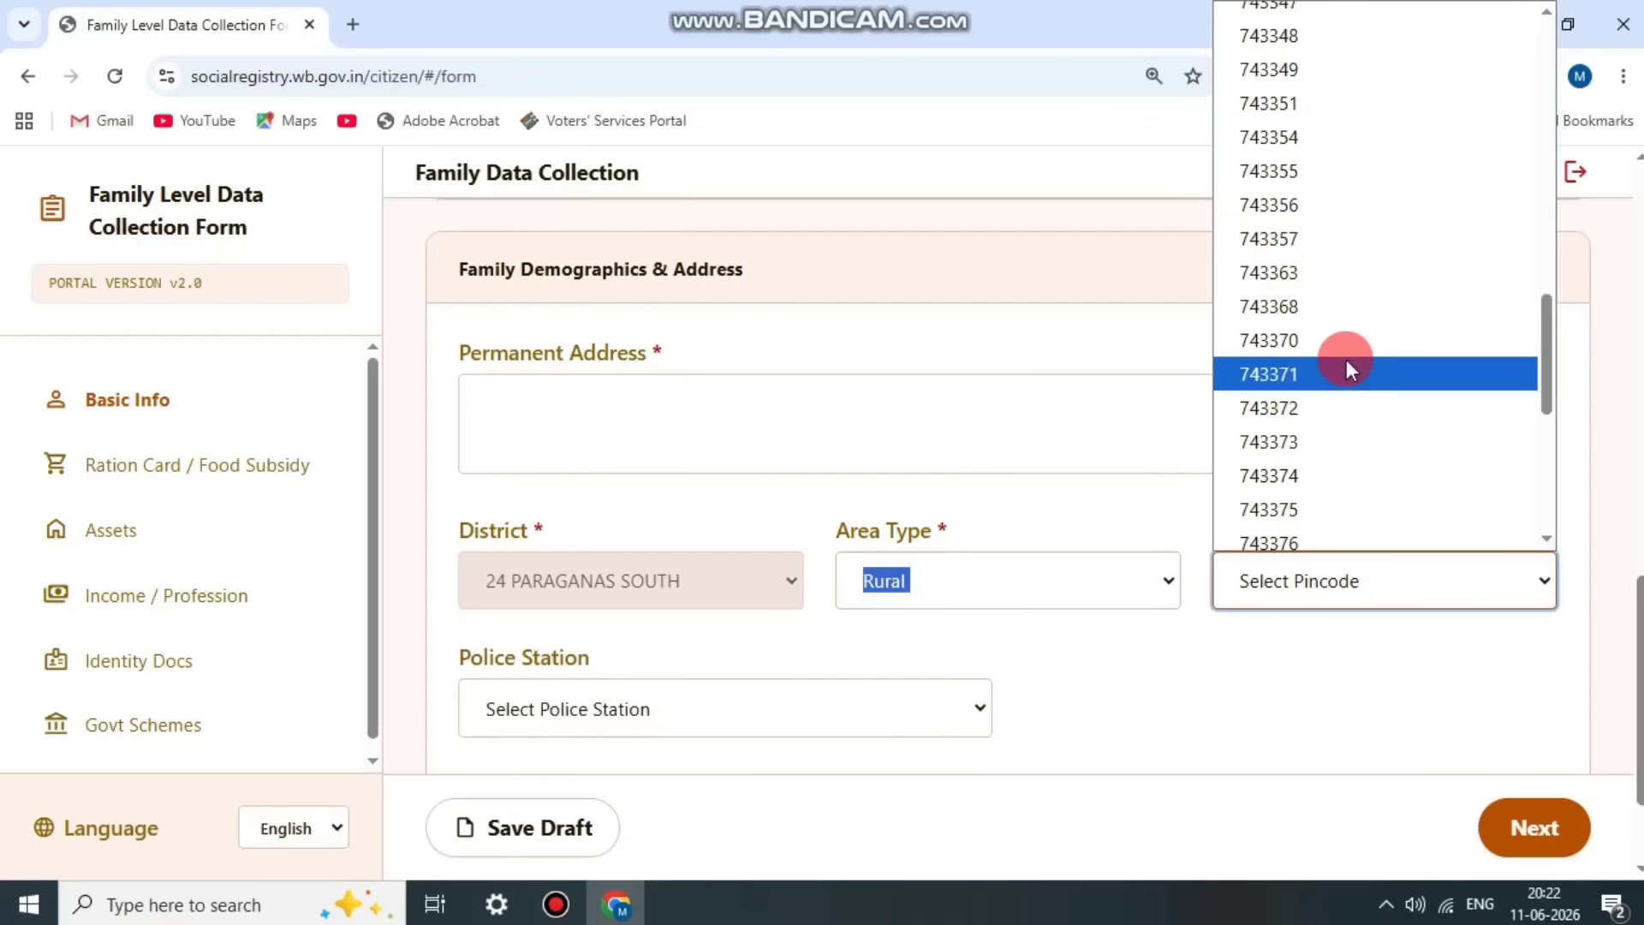
pyautogui.click(1348, 440)
pyautogui.click(1405, 632)
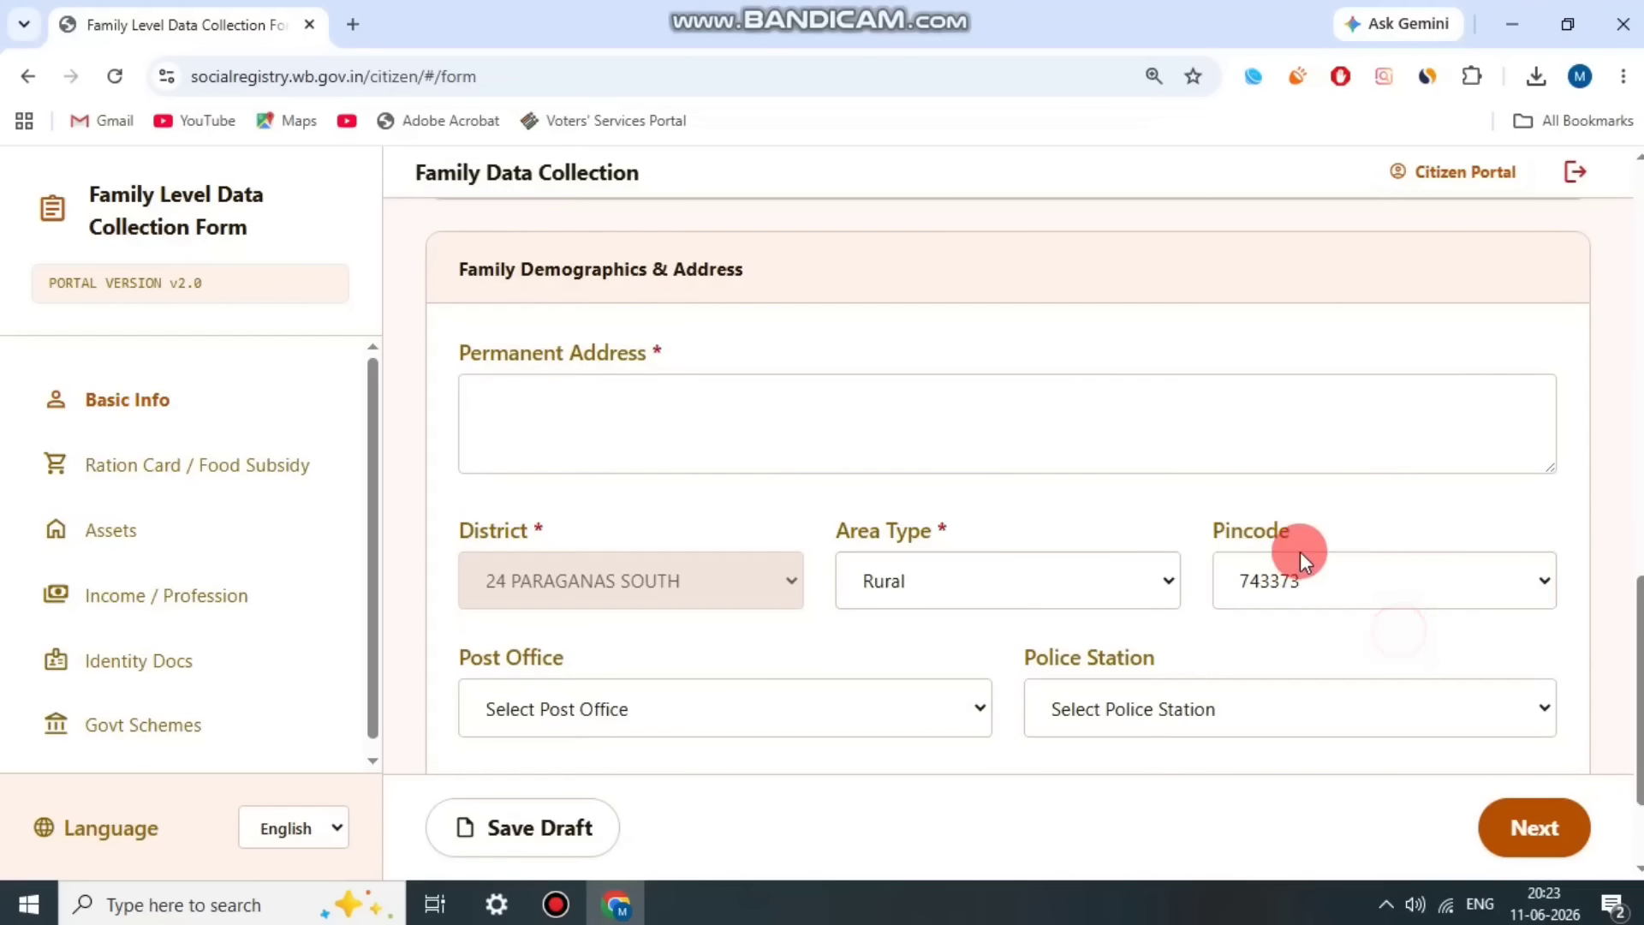
pyautogui.scroll(-2, 1300, 553)
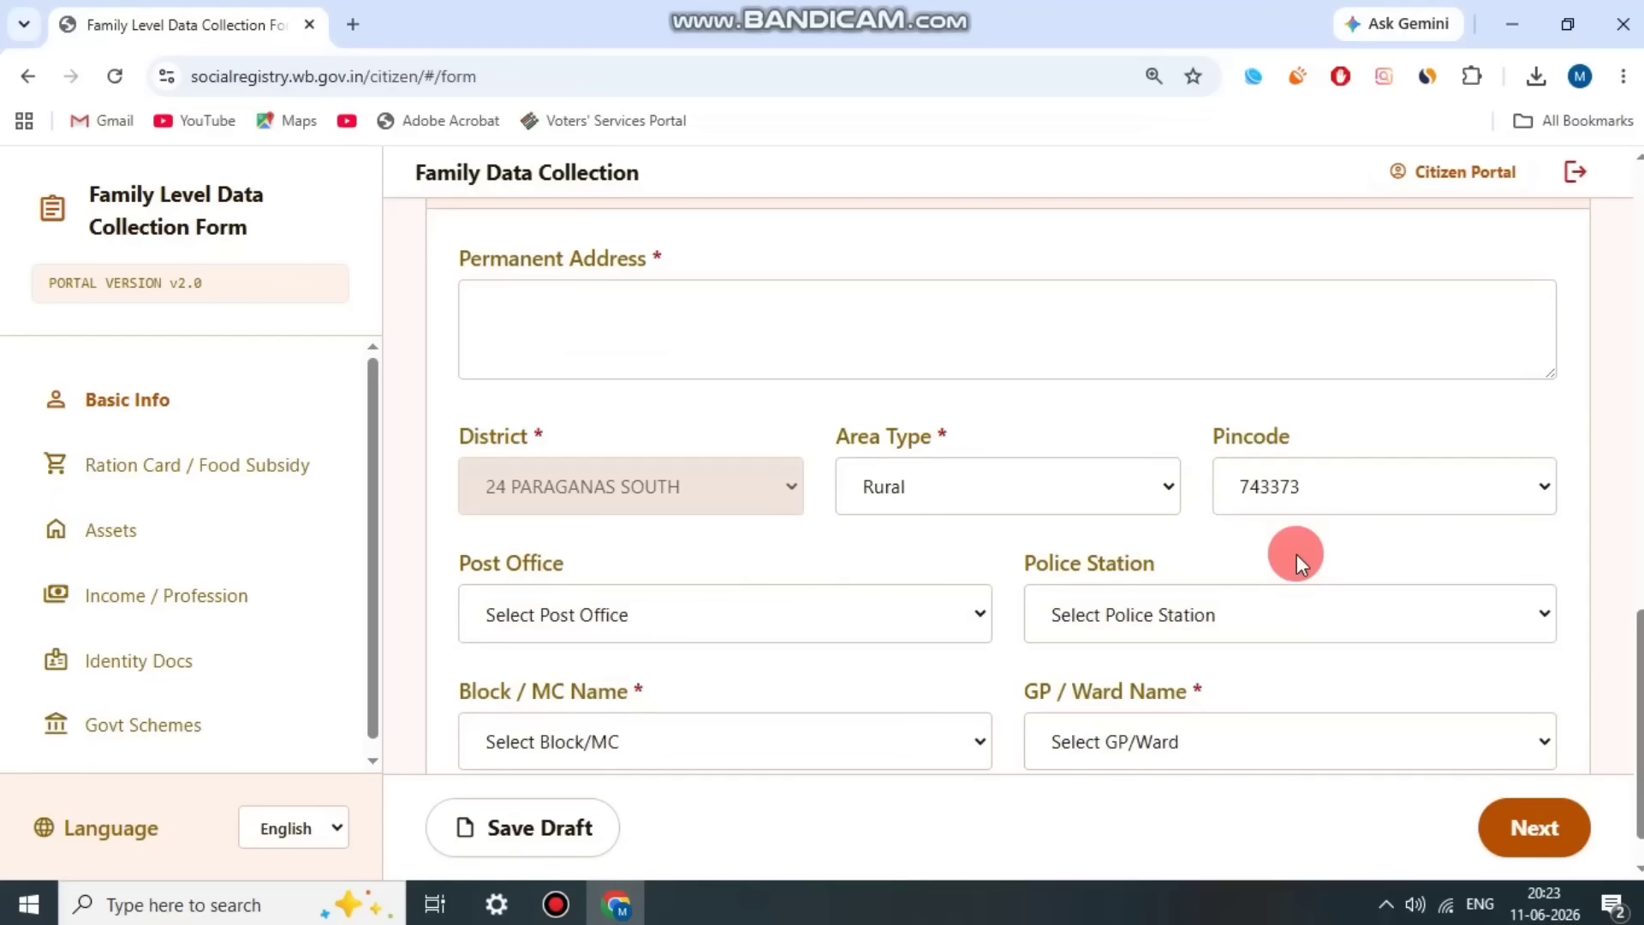
pyautogui.click(625, 552)
pyautogui.scroll(-10, 643, 462)
pyautogui.click(637, 441)
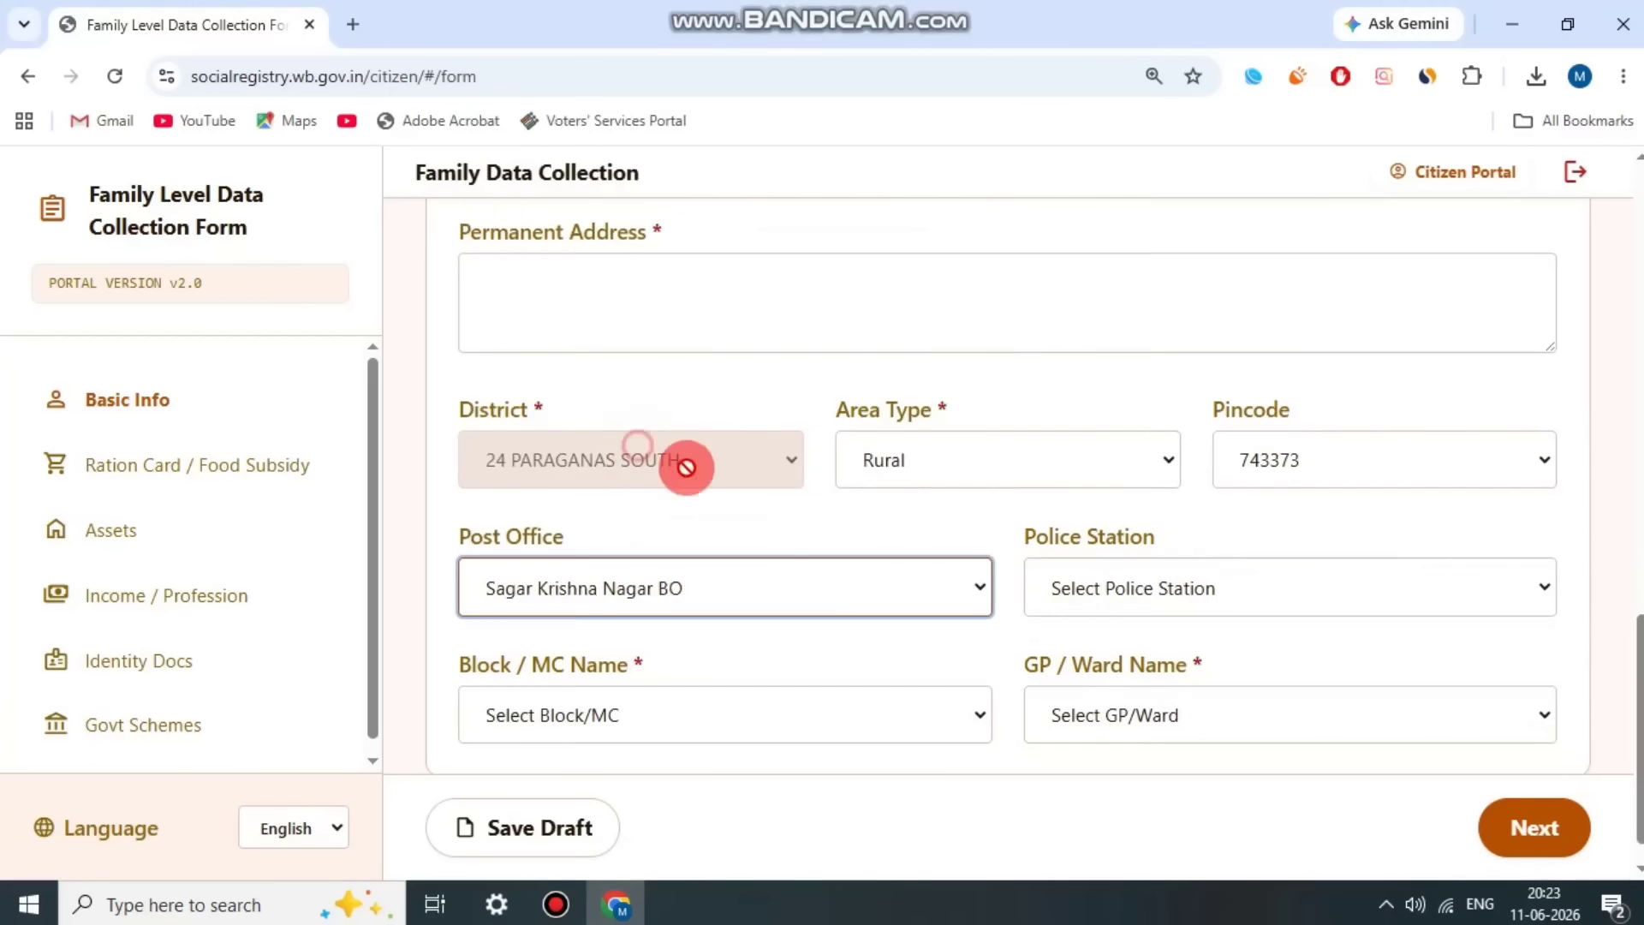
# Step: Set the police station of the family's address to Sagar PS
pyautogui.moveTo(1025, 532); pyautogui.dragTo(1232, 533)
pyautogui.click(1211, 583)
pyautogui.scroll(-8, 1165, 279)
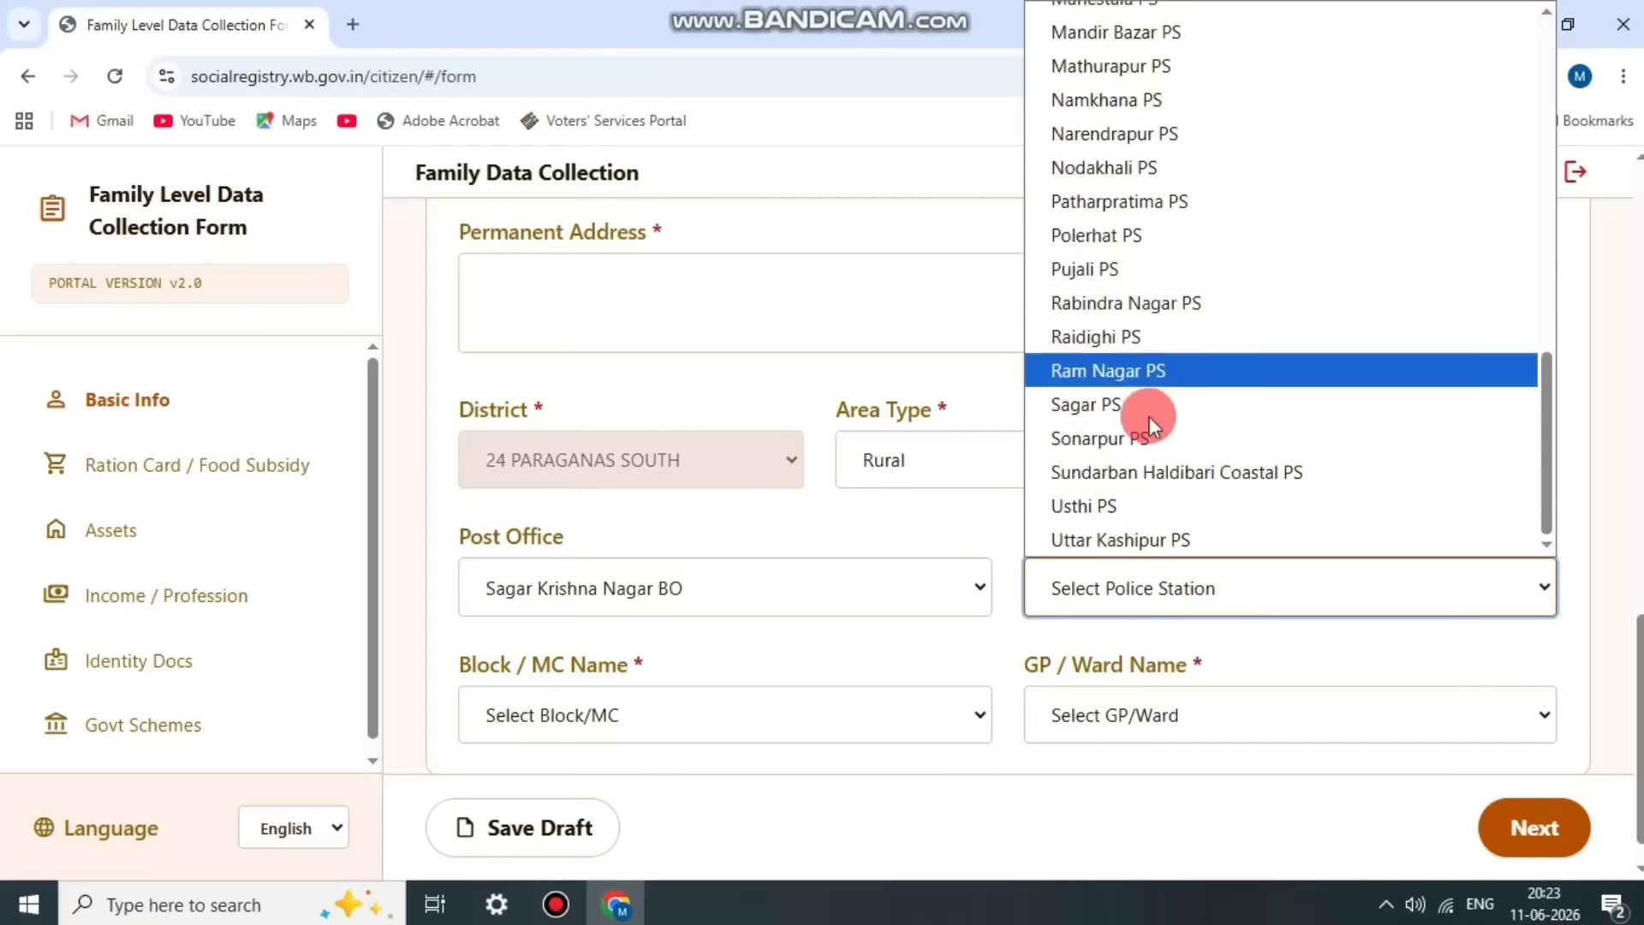
pyautogui.click(1138, 398)
pyautogui.click(949, 523)
# Step: Set the Block / MC name to SAGAR and the GP / Ward name to RAMKARCHAR
pyautogui.scroll(-1, 973, 531)
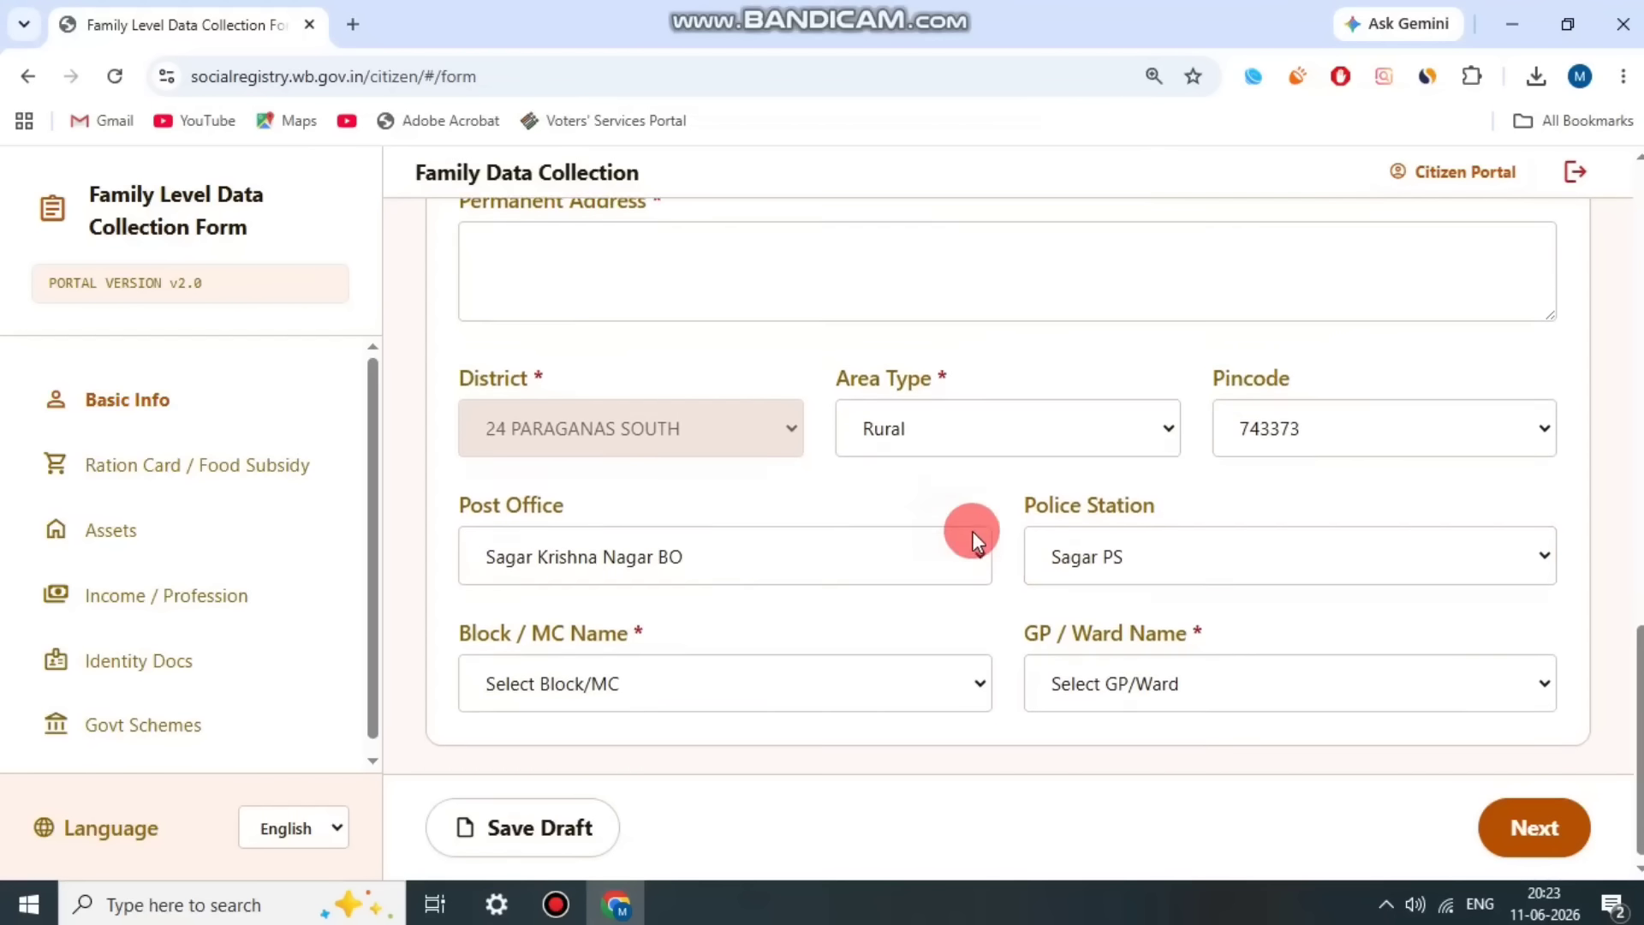
pyautogui.moveTo(479, 611); pyautogui.dragTo(757, 632)
pyautogui.click(741, 660)
pyautogui.scroll(-4, 642, 288)
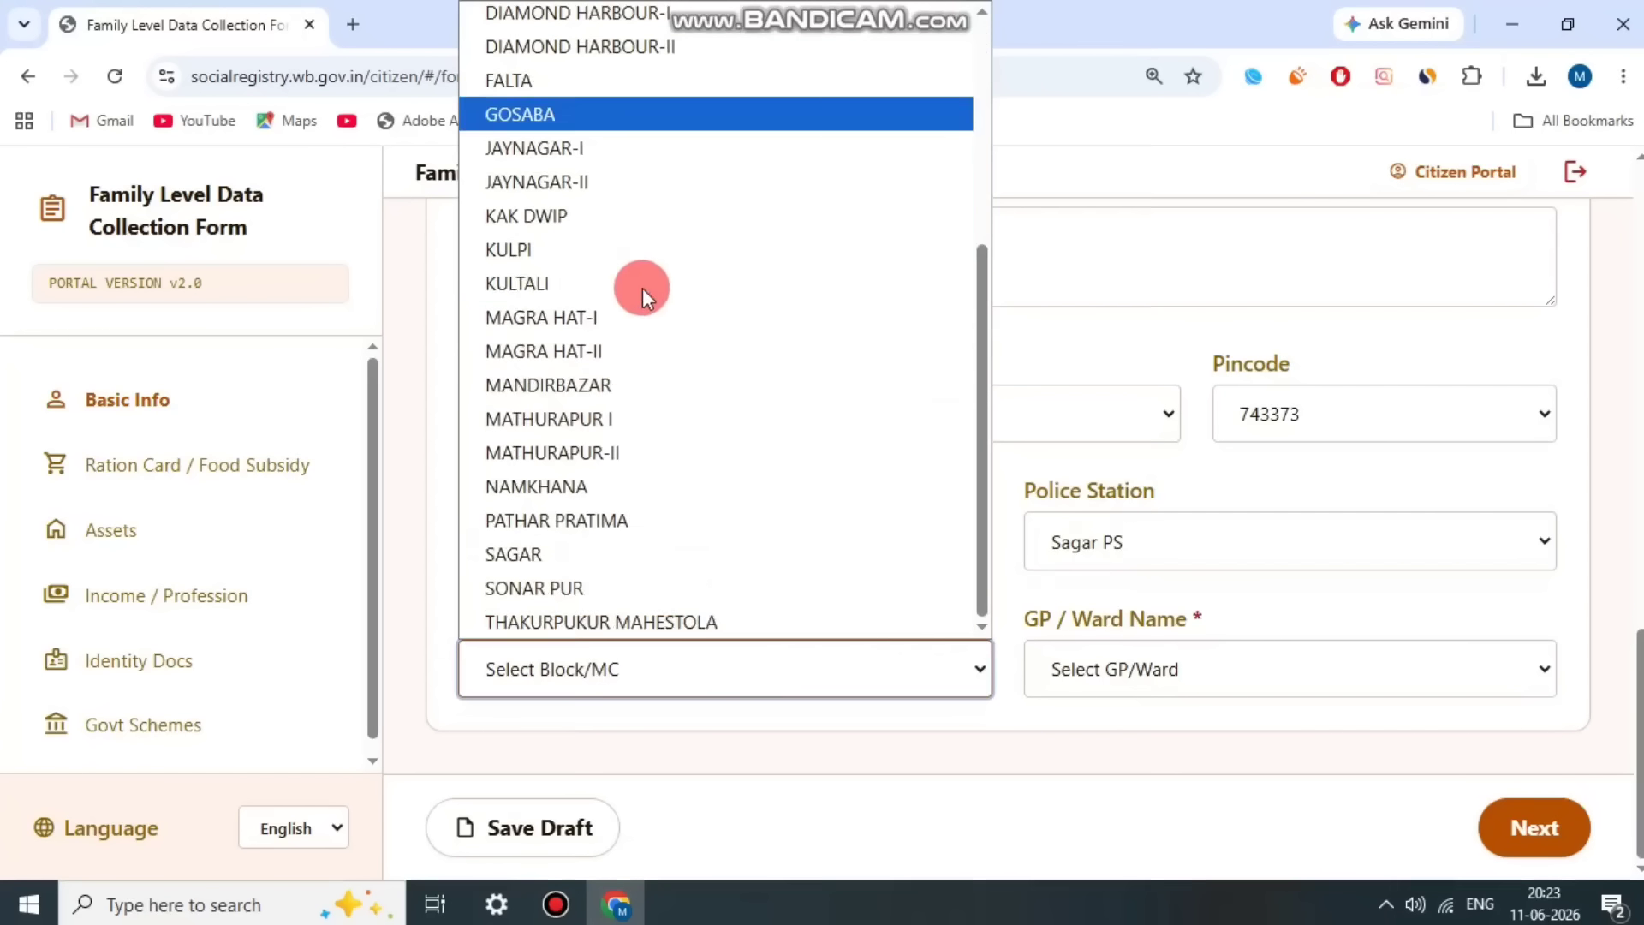
pyautogui.click(573, 545)
pyautogui.click(763, 599)
pyautogui.click(1165, 584)
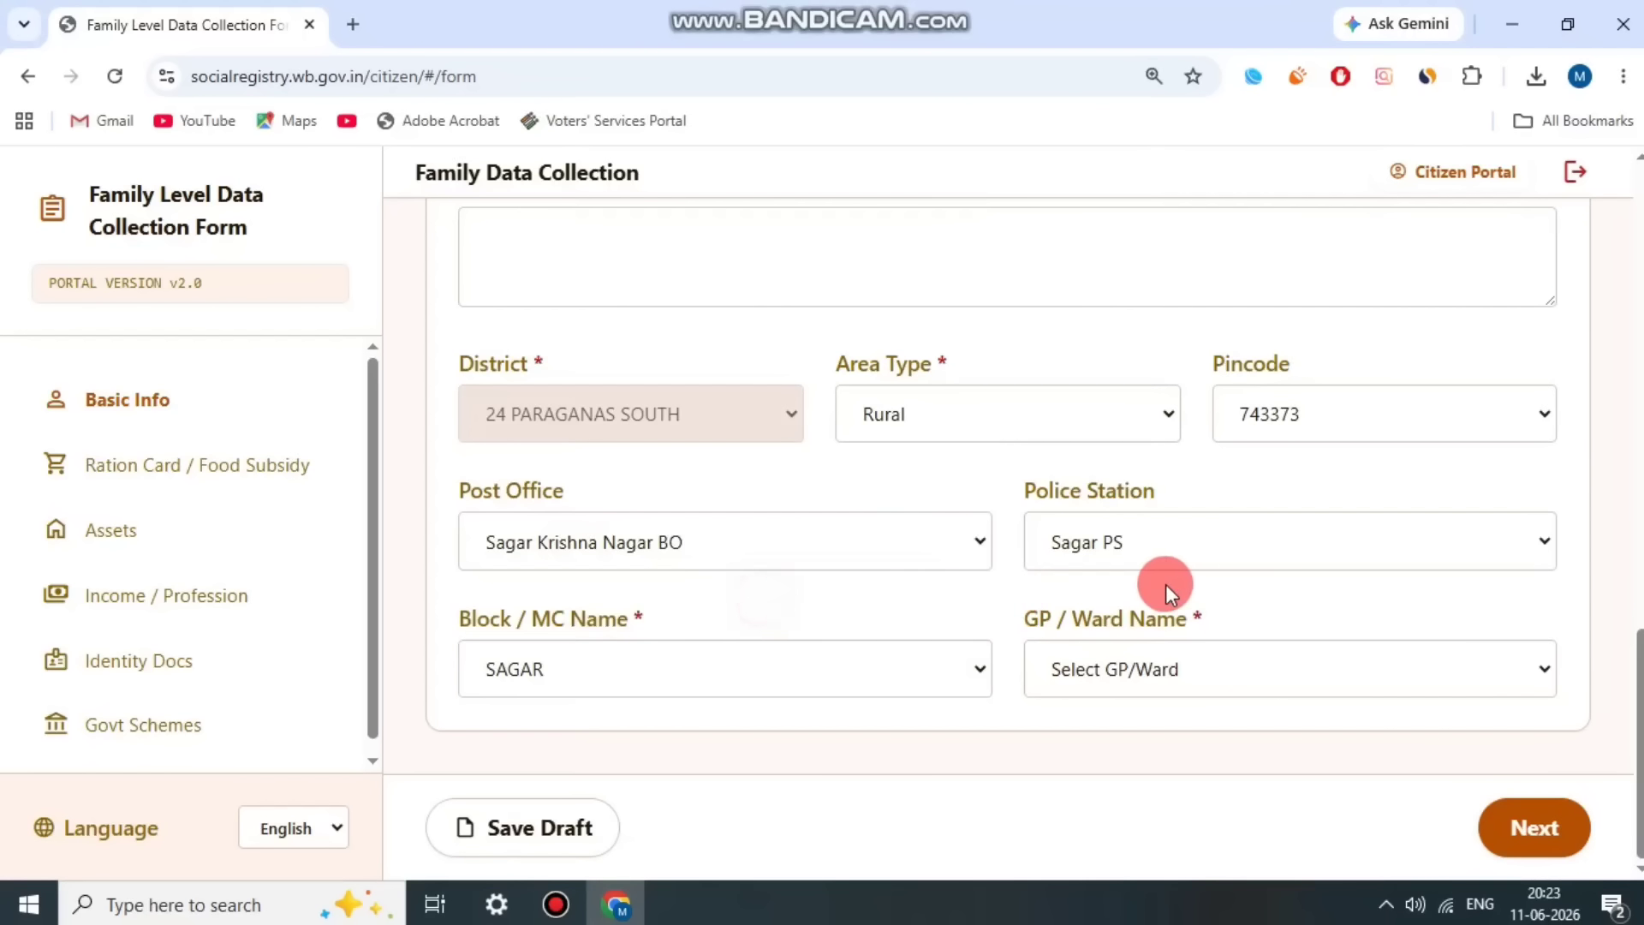
pyautogui.moveTo(1033, 614); pyautogui.dragTo(1325, 627)
pyautogui.click(1268, 650)
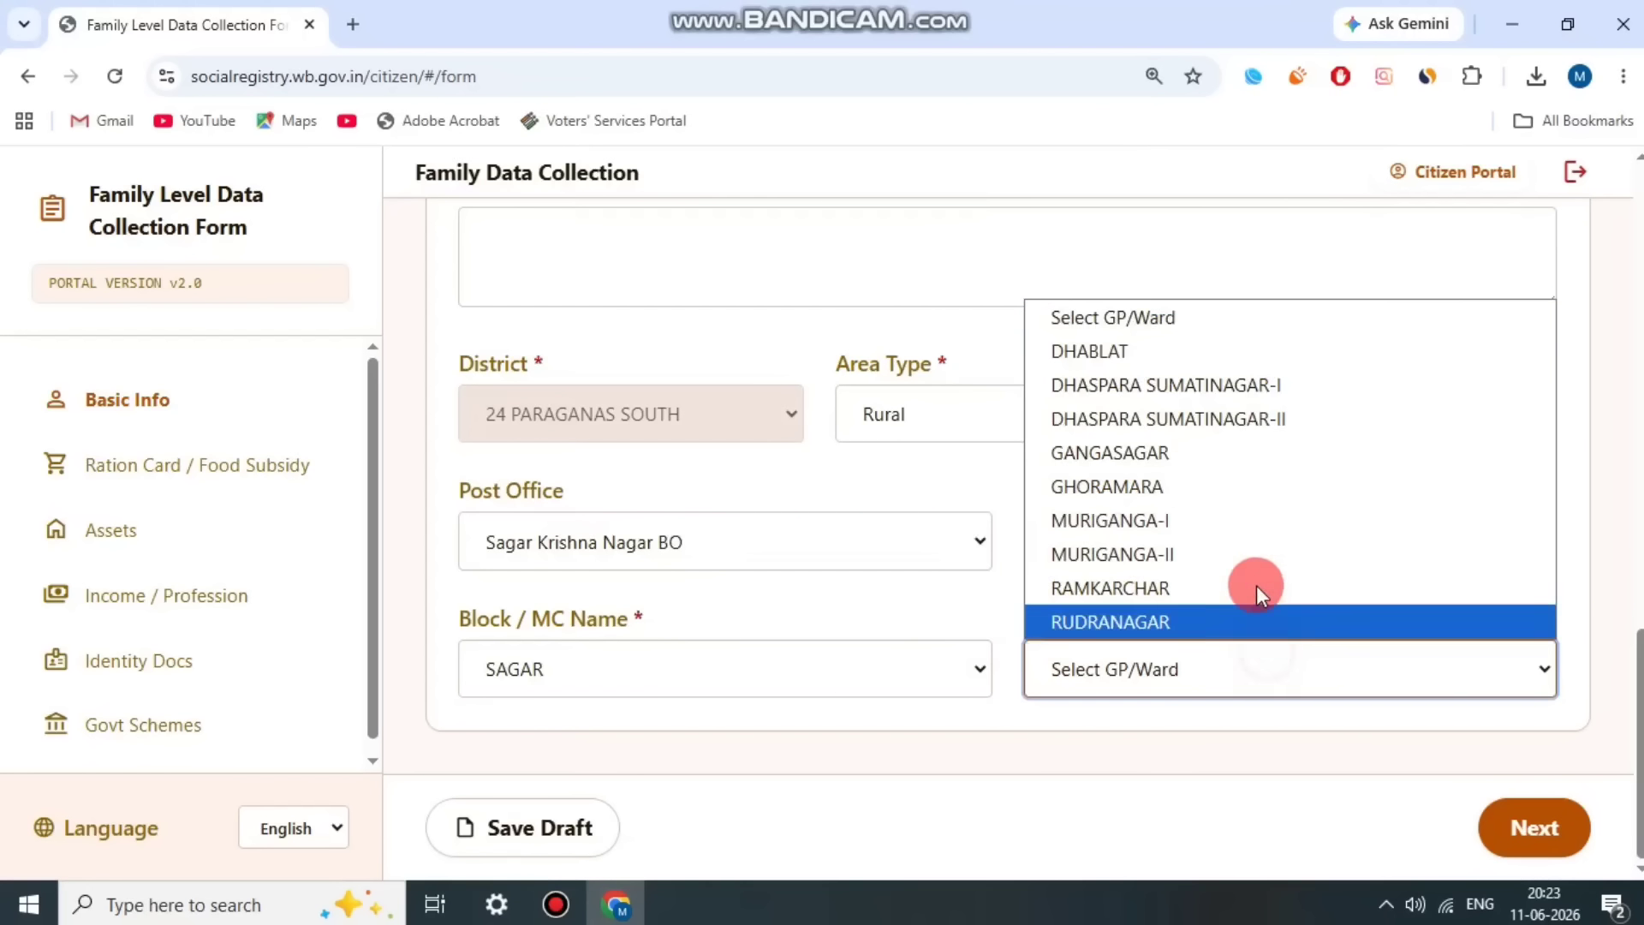
pyautogui.click(1206, 582)
# Step: Review the Voter Card Details fields and enter the head of family's EPIC number
pyautogui.scroll(-3, 998, 686)
pyautogui.moveTo(477, 526); pyautogui.dragTo(674, 528)
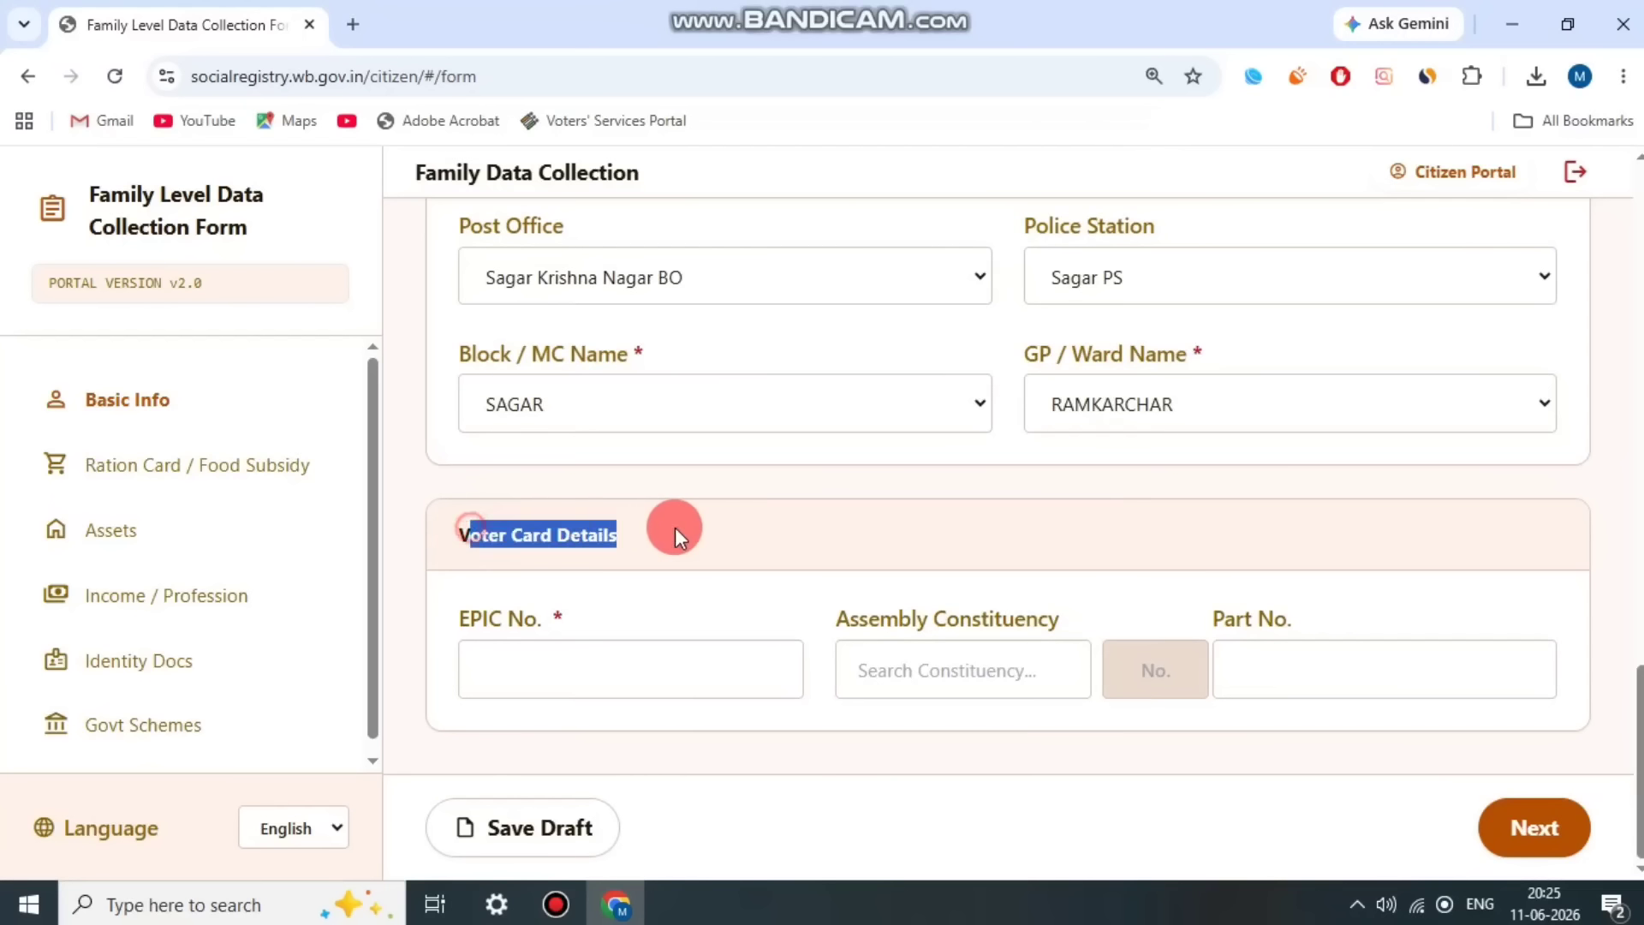
pyautogui.click(563, 636)
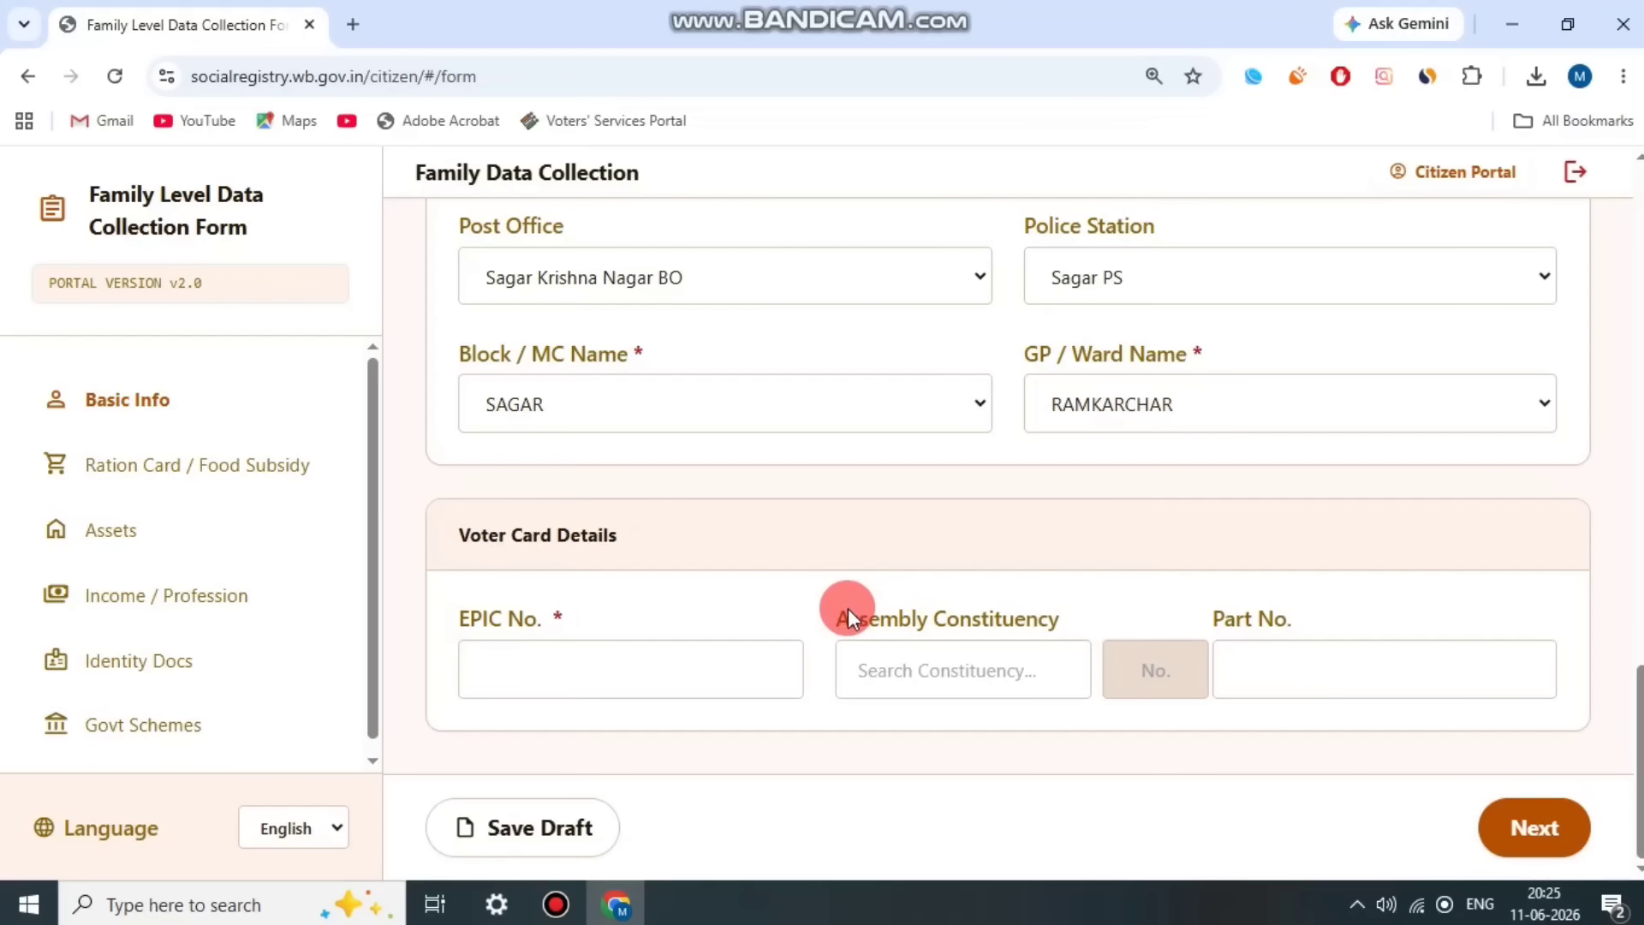
pyautogui.moveTo(843, 616); pyautogui.dragTo(1031, 617)
pyautogui.click(1053, 668)
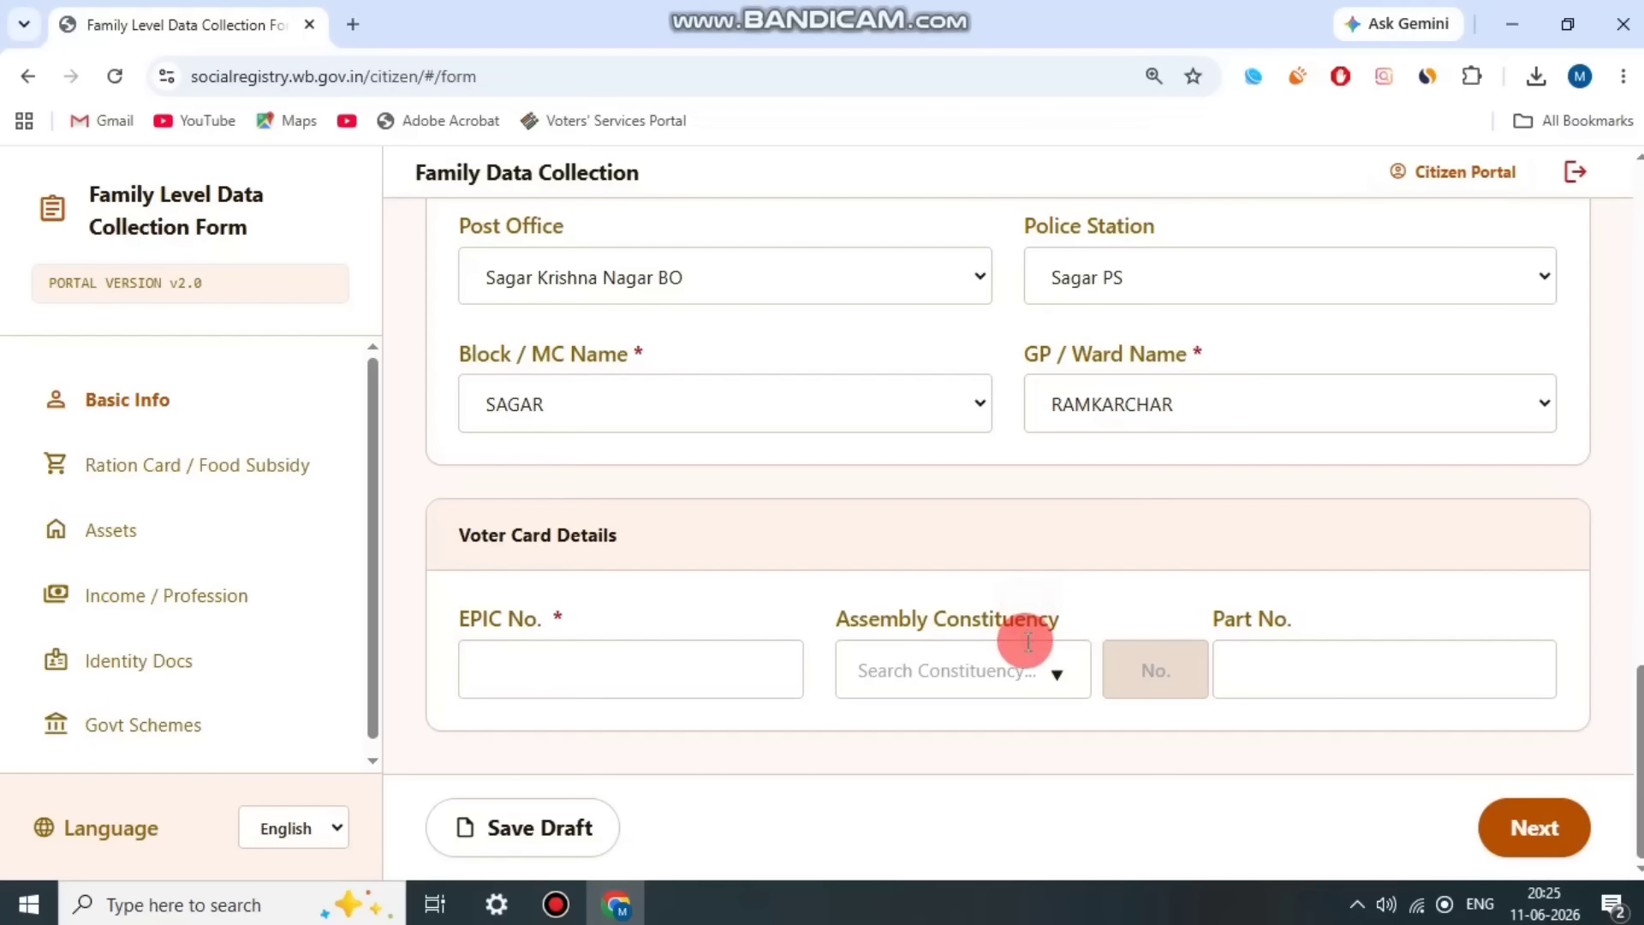
pyautogui.moveTo(1216, 618); pyautogui.dragTo(1389, 606)
pyautogui.click(1376, 610)
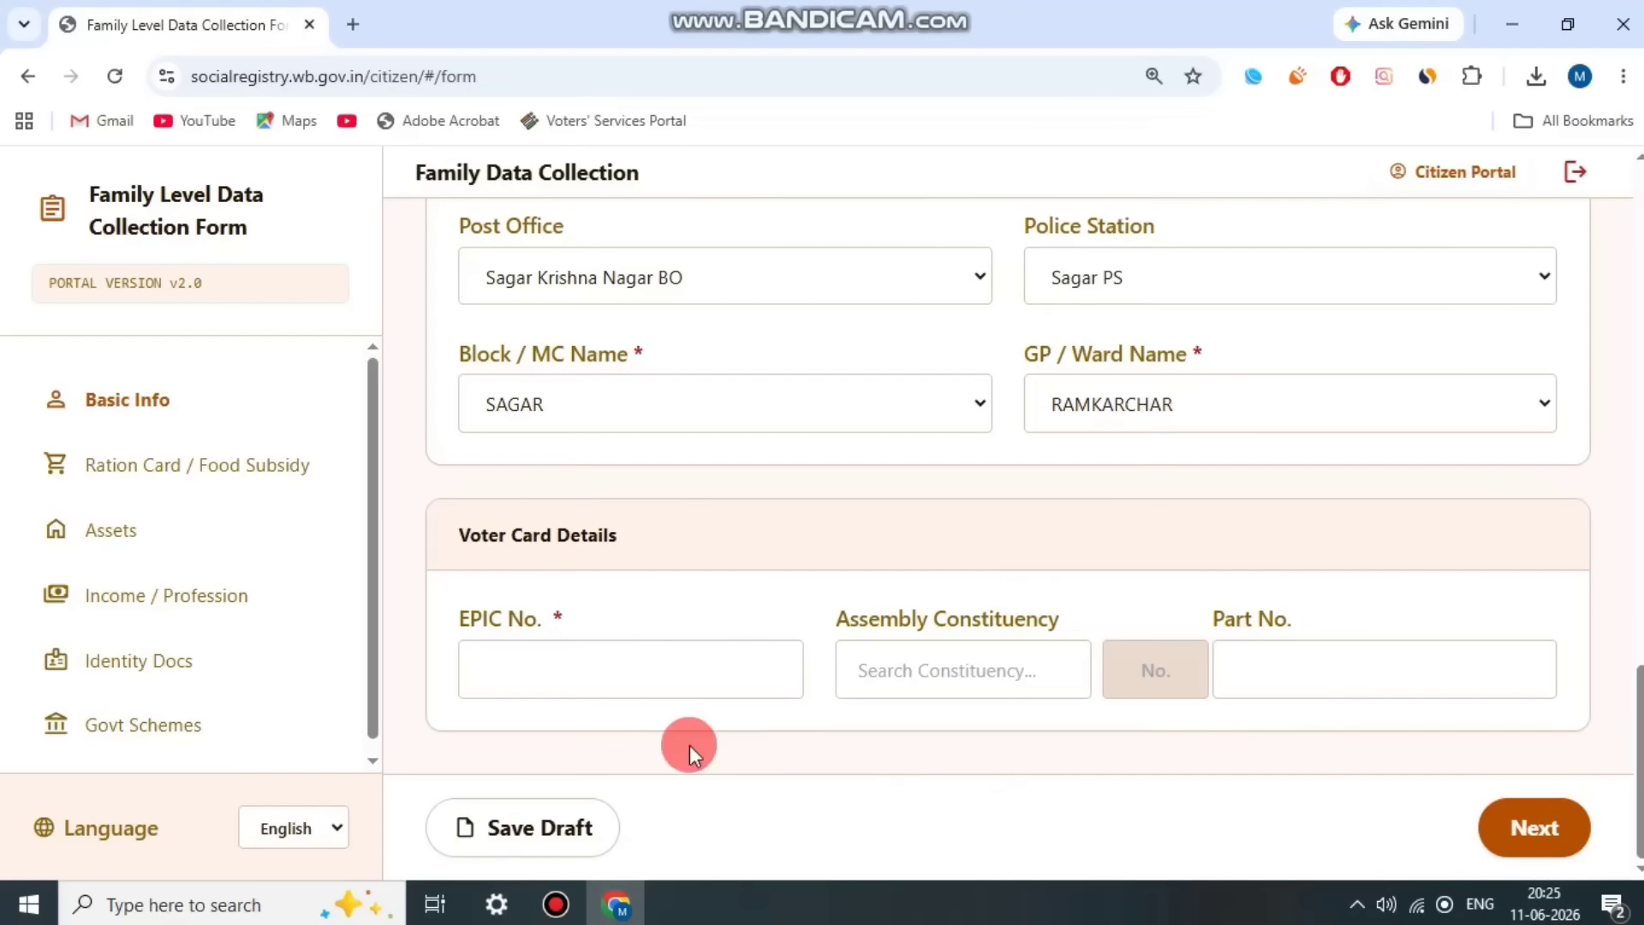
pyautogui.click(556, 904)
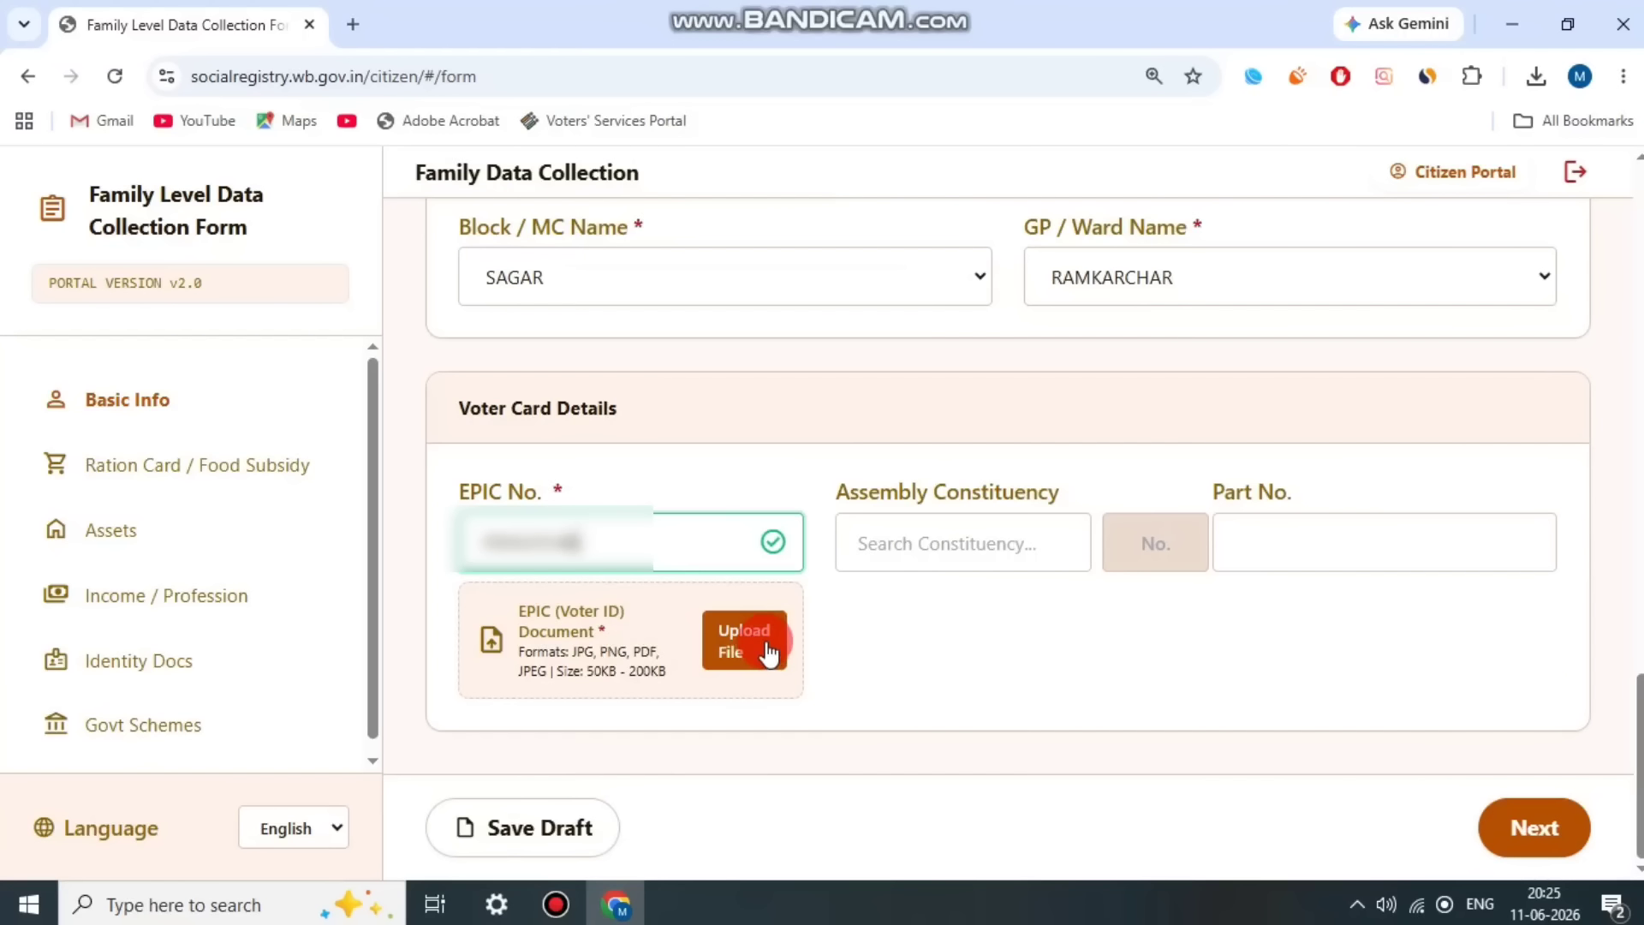
# Step: Select the family's constituency from the Assembly Constituency options in the voter card details
pyautogui.click(930, 538)
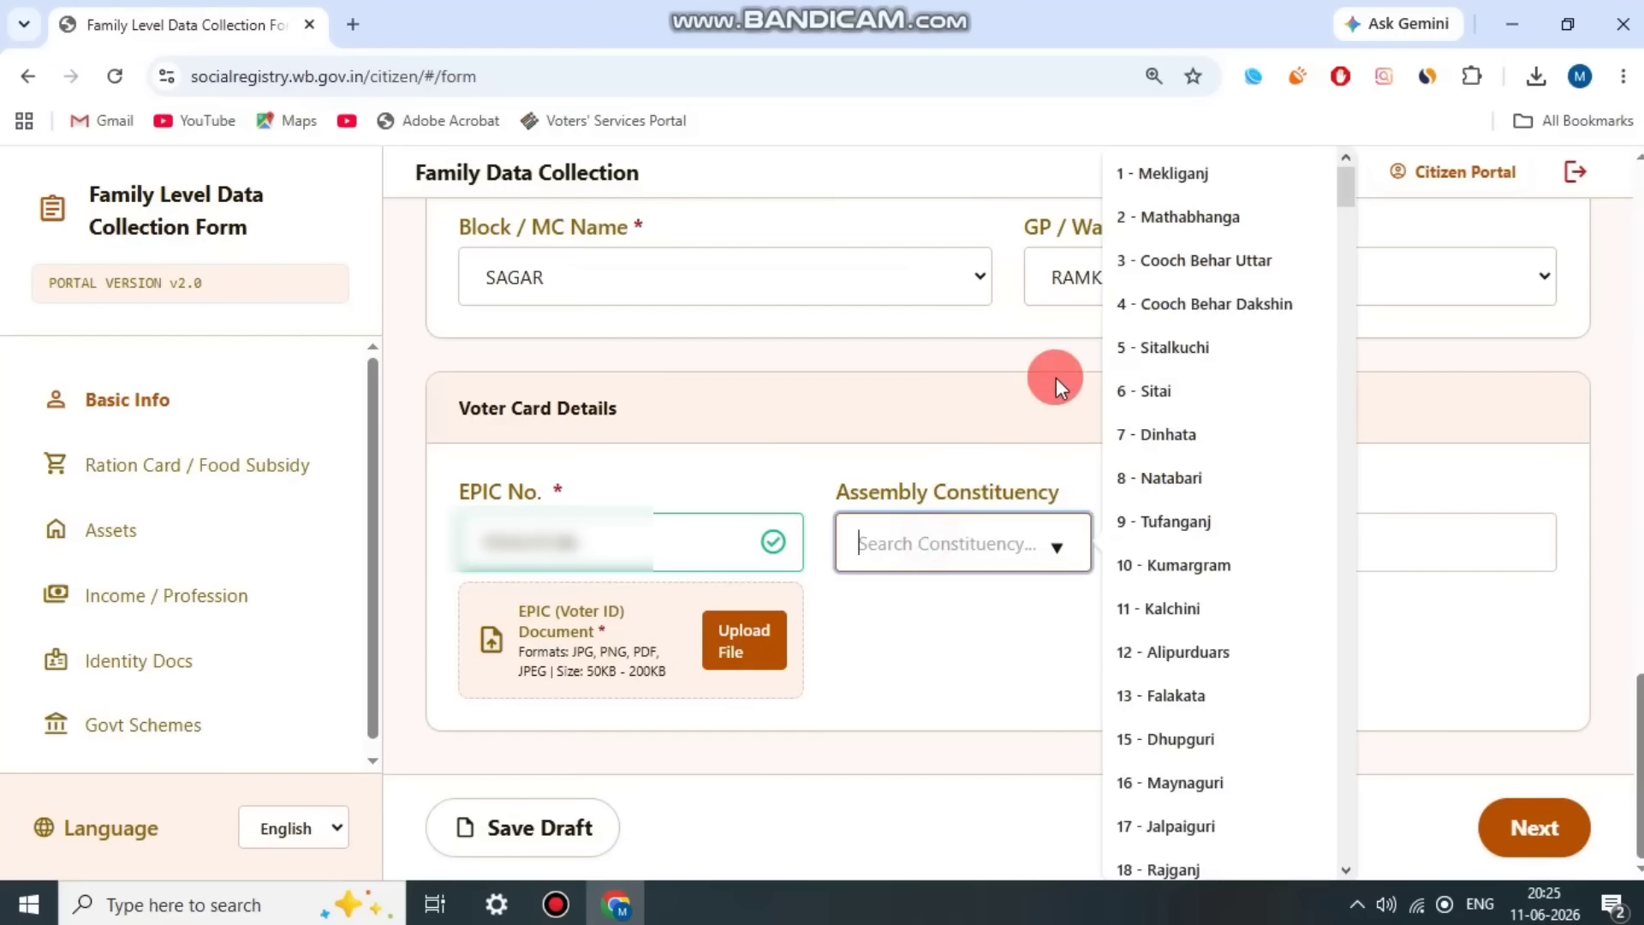
pyautogui.scroll(-6, 1334, 781)
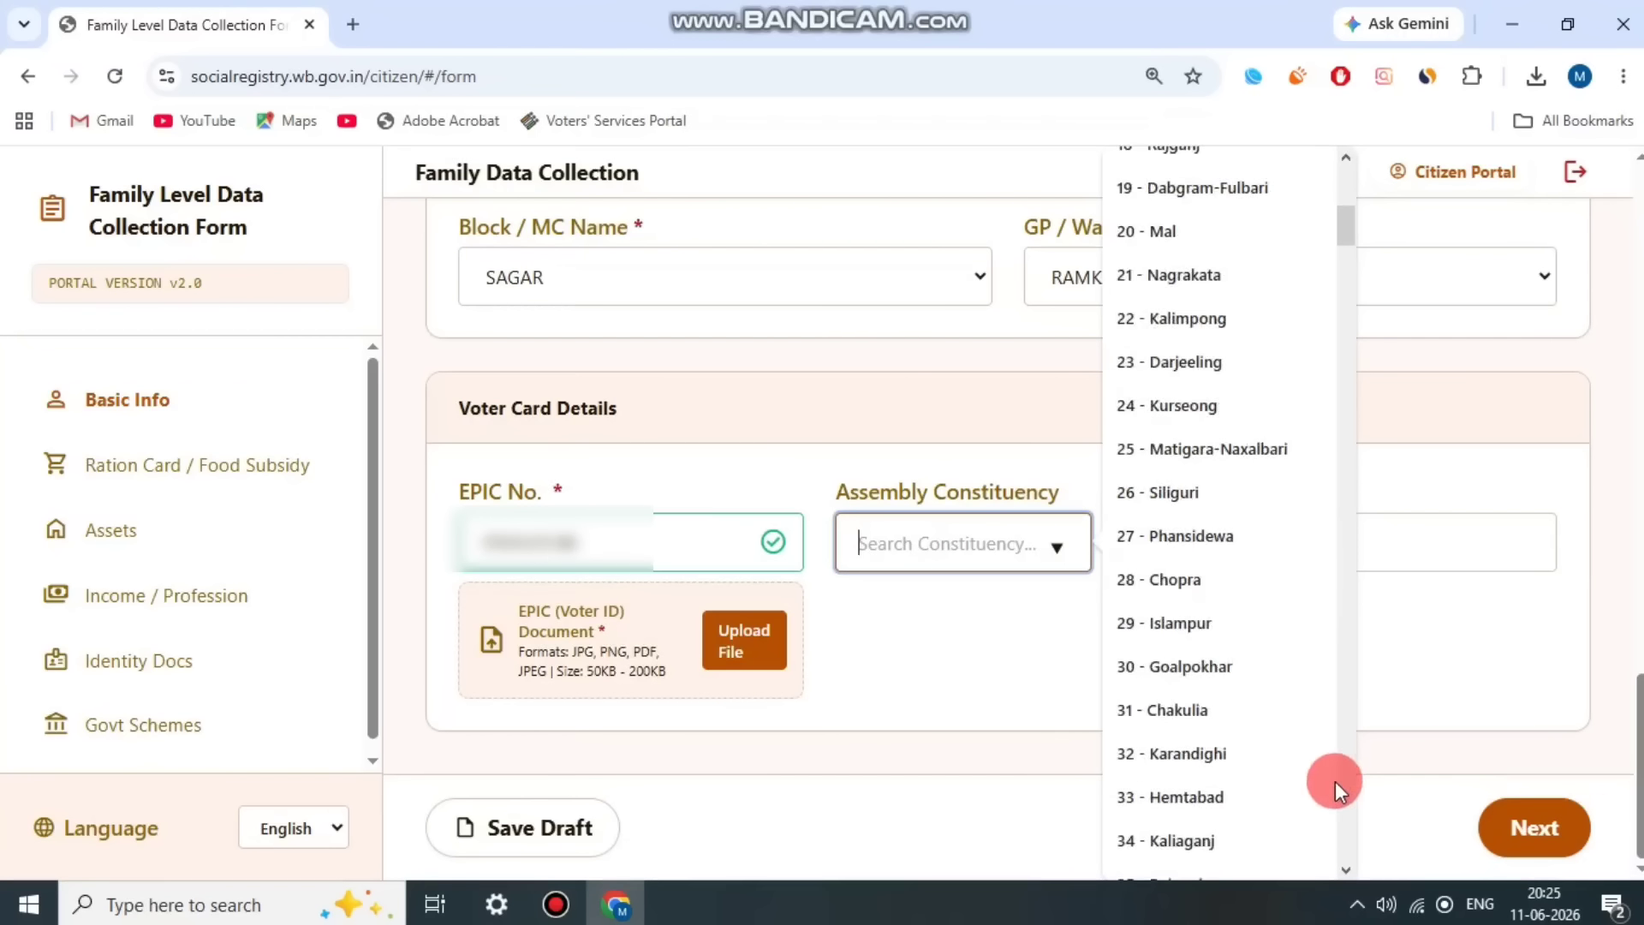
pyautogui.click(1161, 512)
pyautogui.click(555, 906)
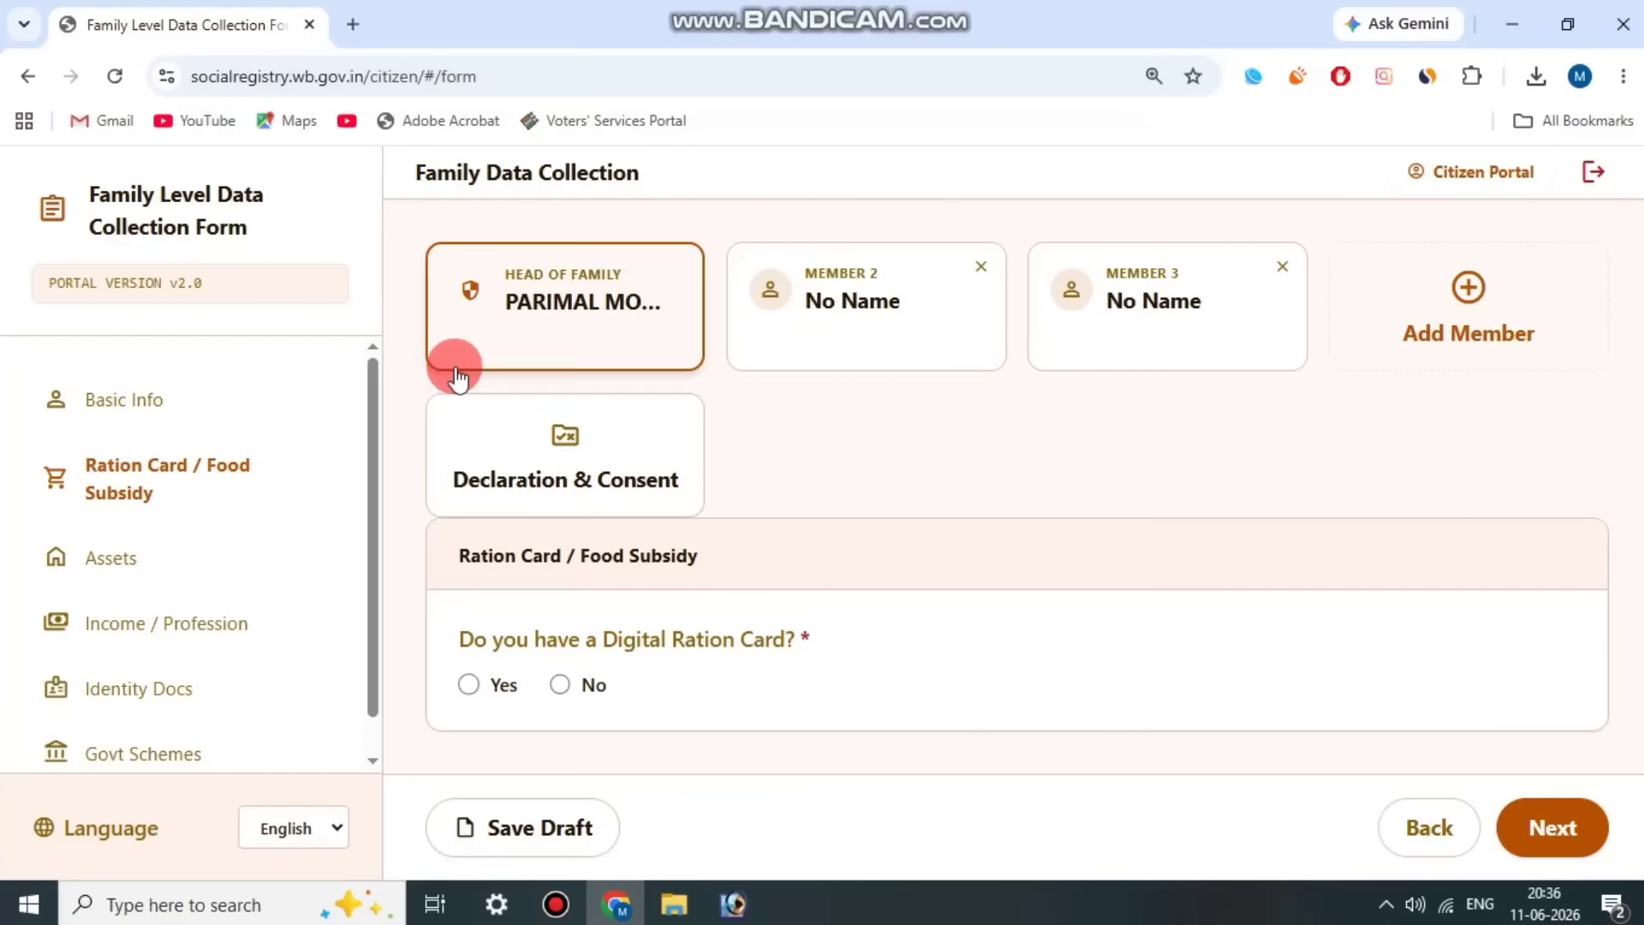
# Step: Review the Digital Ration Card question for the head of family and answer it Yes
pyautogui.moveTo(463, 558); pyautogui.dragTo(759, 557)
pyautogui.click(760, 557)
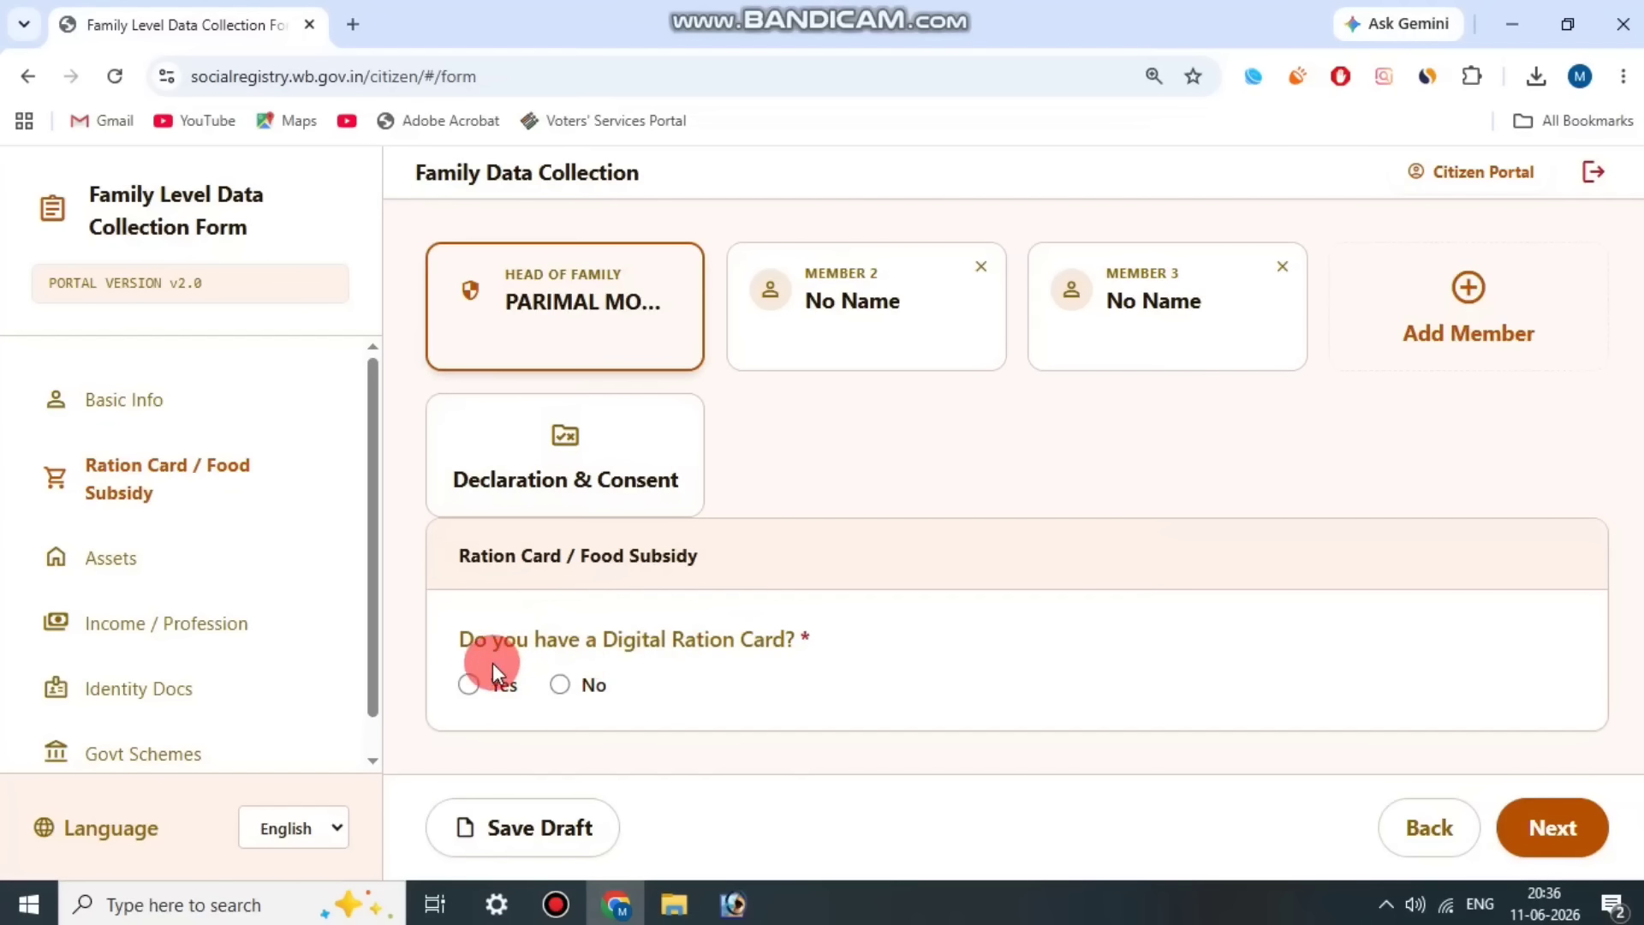
pyautogui.moveTo(460, 643); pyautogui.dragTo(856, 608)
pyautogui.click(857, 608)
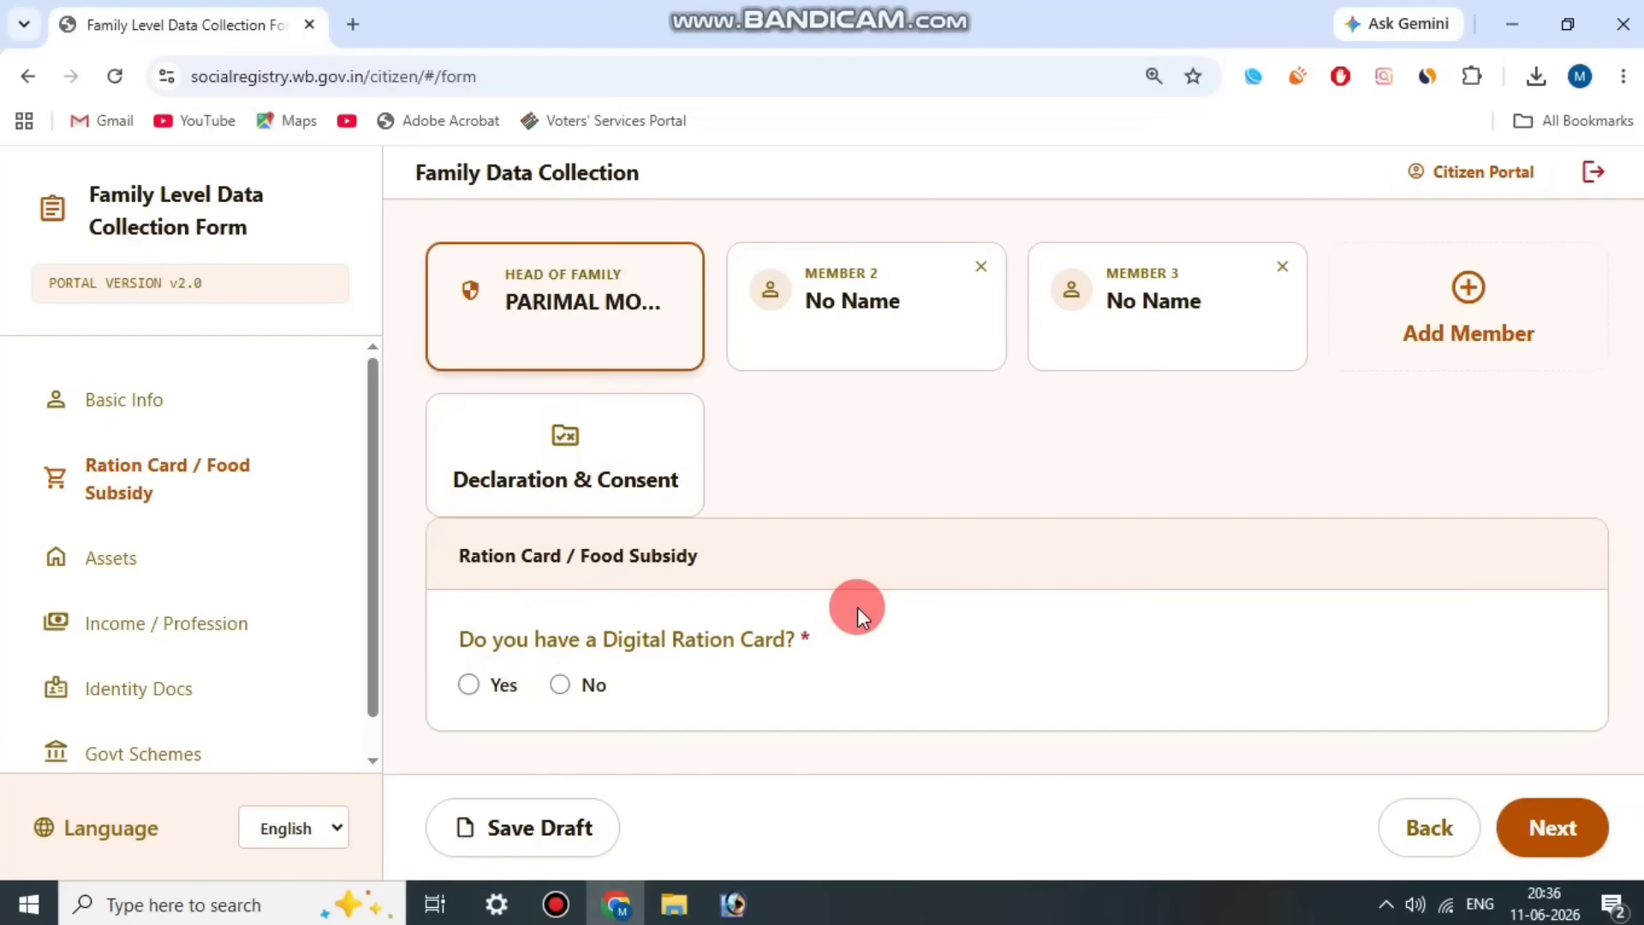
pyautogui.click(588, 685)
pyautogui.click(580, 681)
pyautogui.click(466, 690)
pyautogui.click(562, 687)
pyautogui.click(470, 685)
pyautogui.click(593, 647)
pyautogui.scroll(-3, 651, 638)
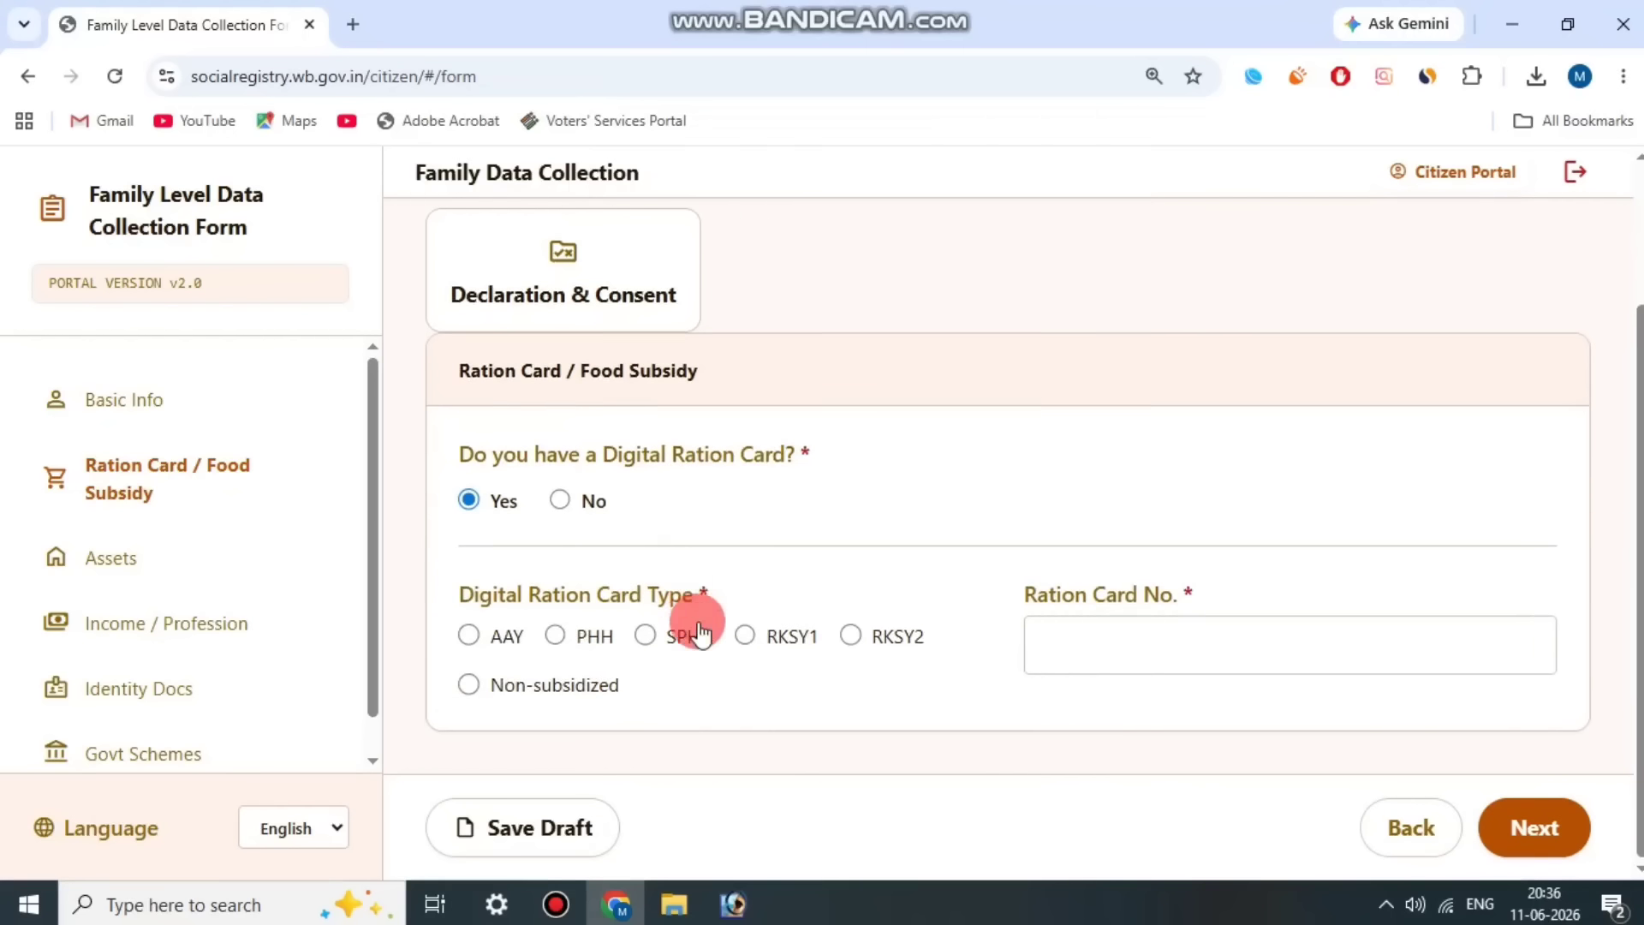
# Step: Set the head of family's digital ration card type to RKSY1
pyautogui.moveTo(531, 598); pyautogui.dragTo(685, 593)
pyautogui.click(685, 593)
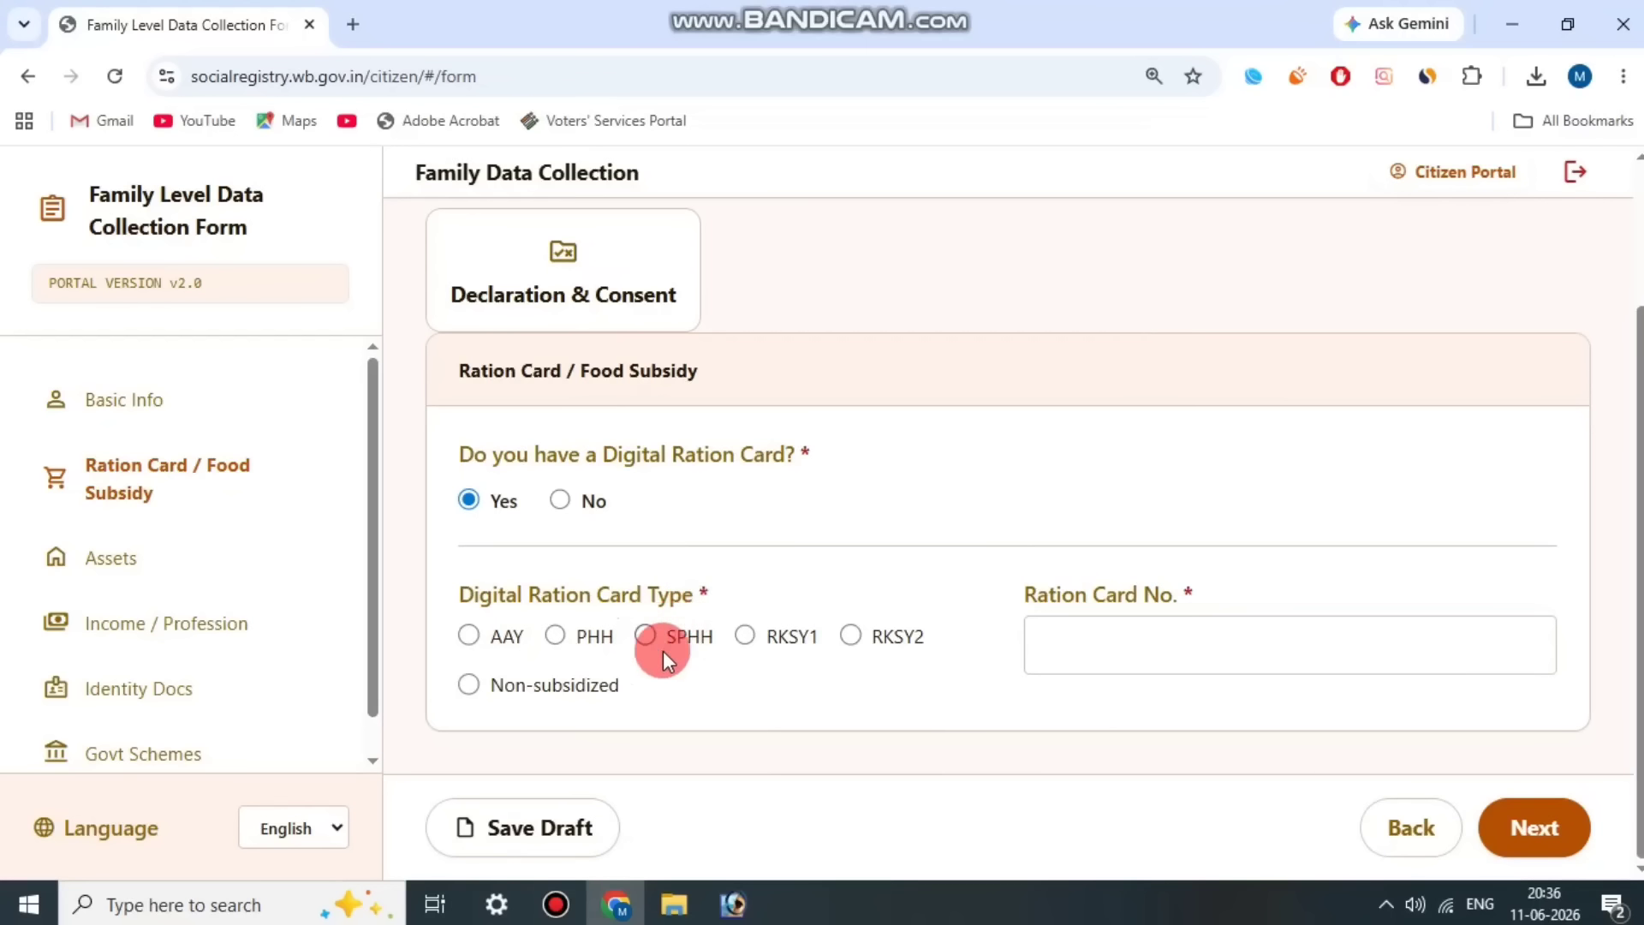
pyautogui.click(769, 652)
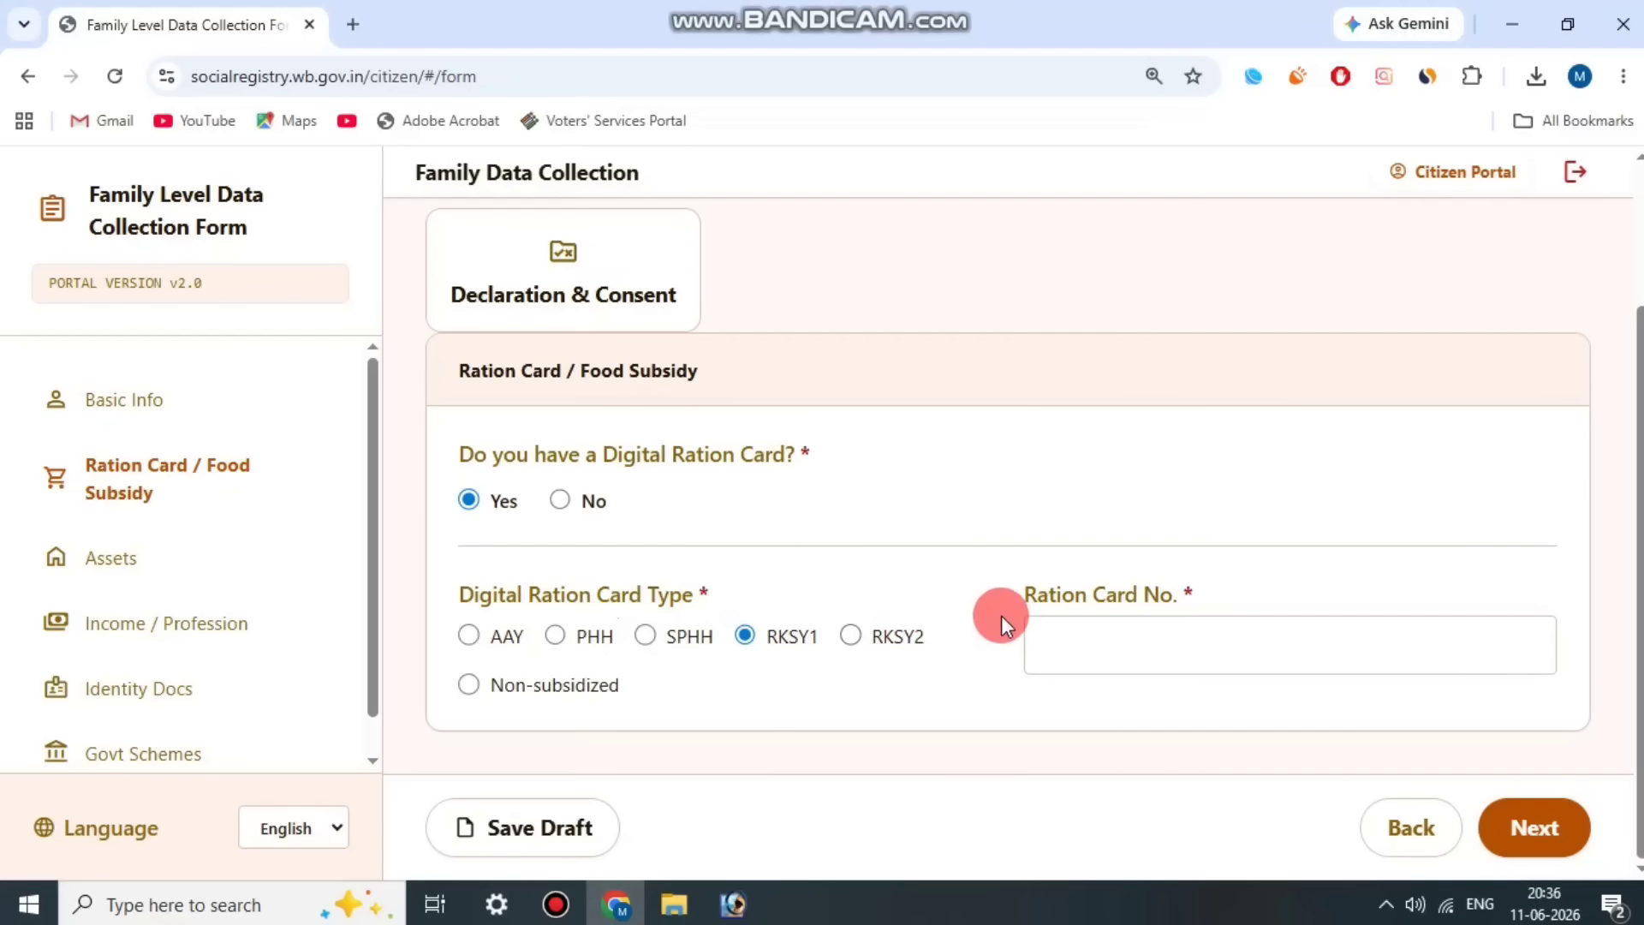
pyautogui.click(1246, 593)
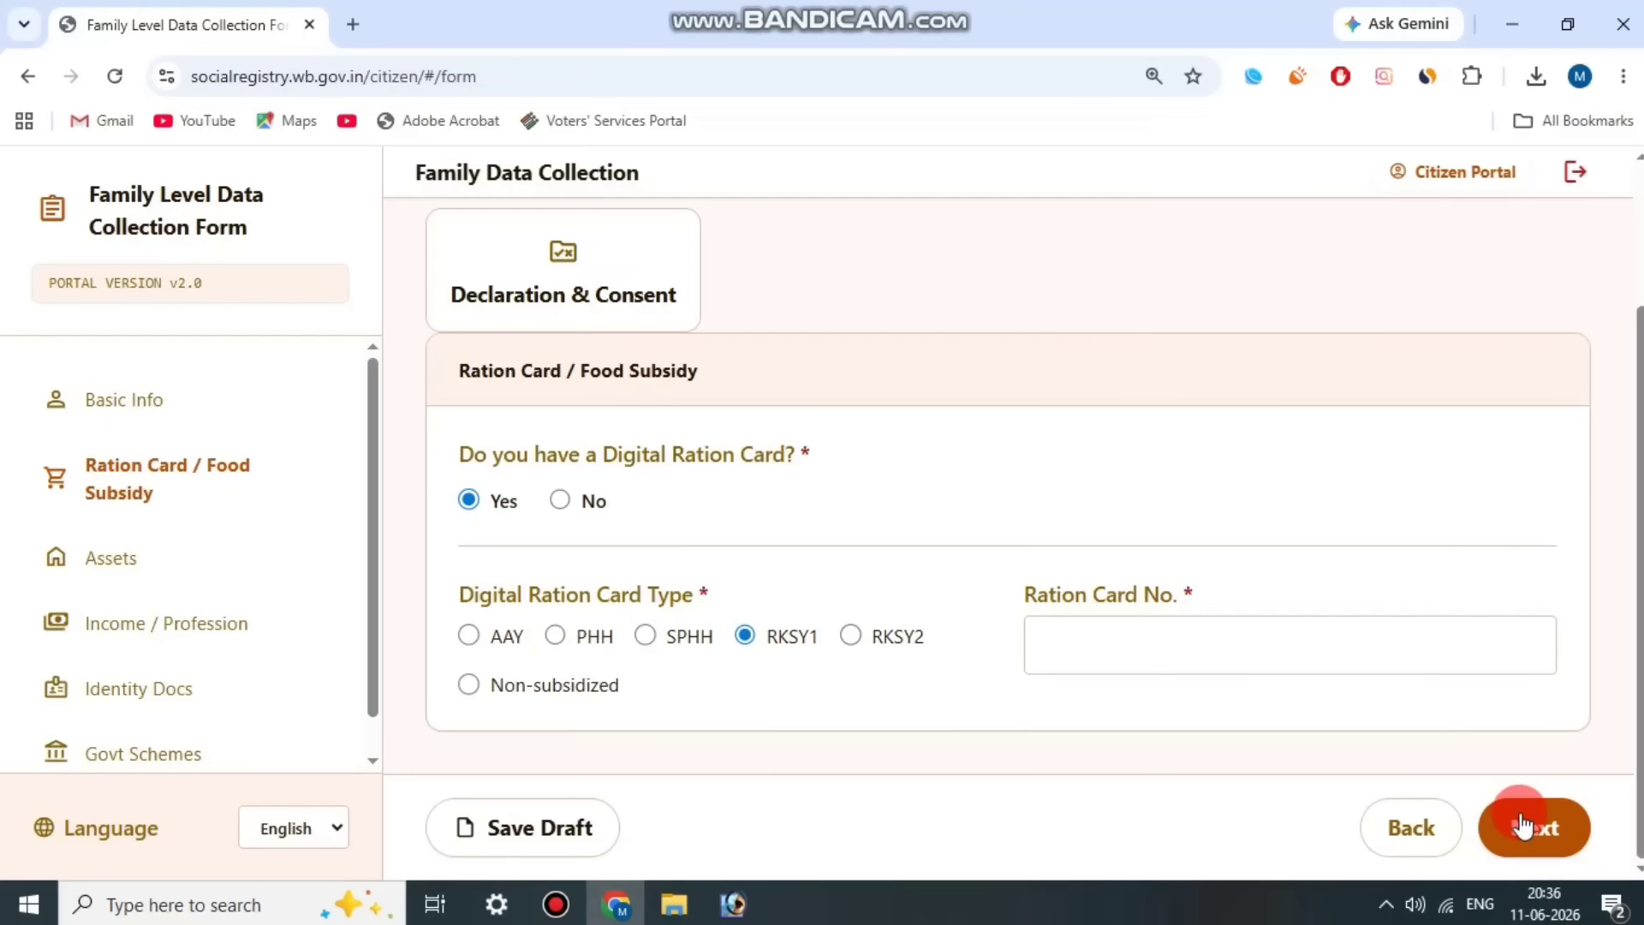
pyautogui.click(557, 903)
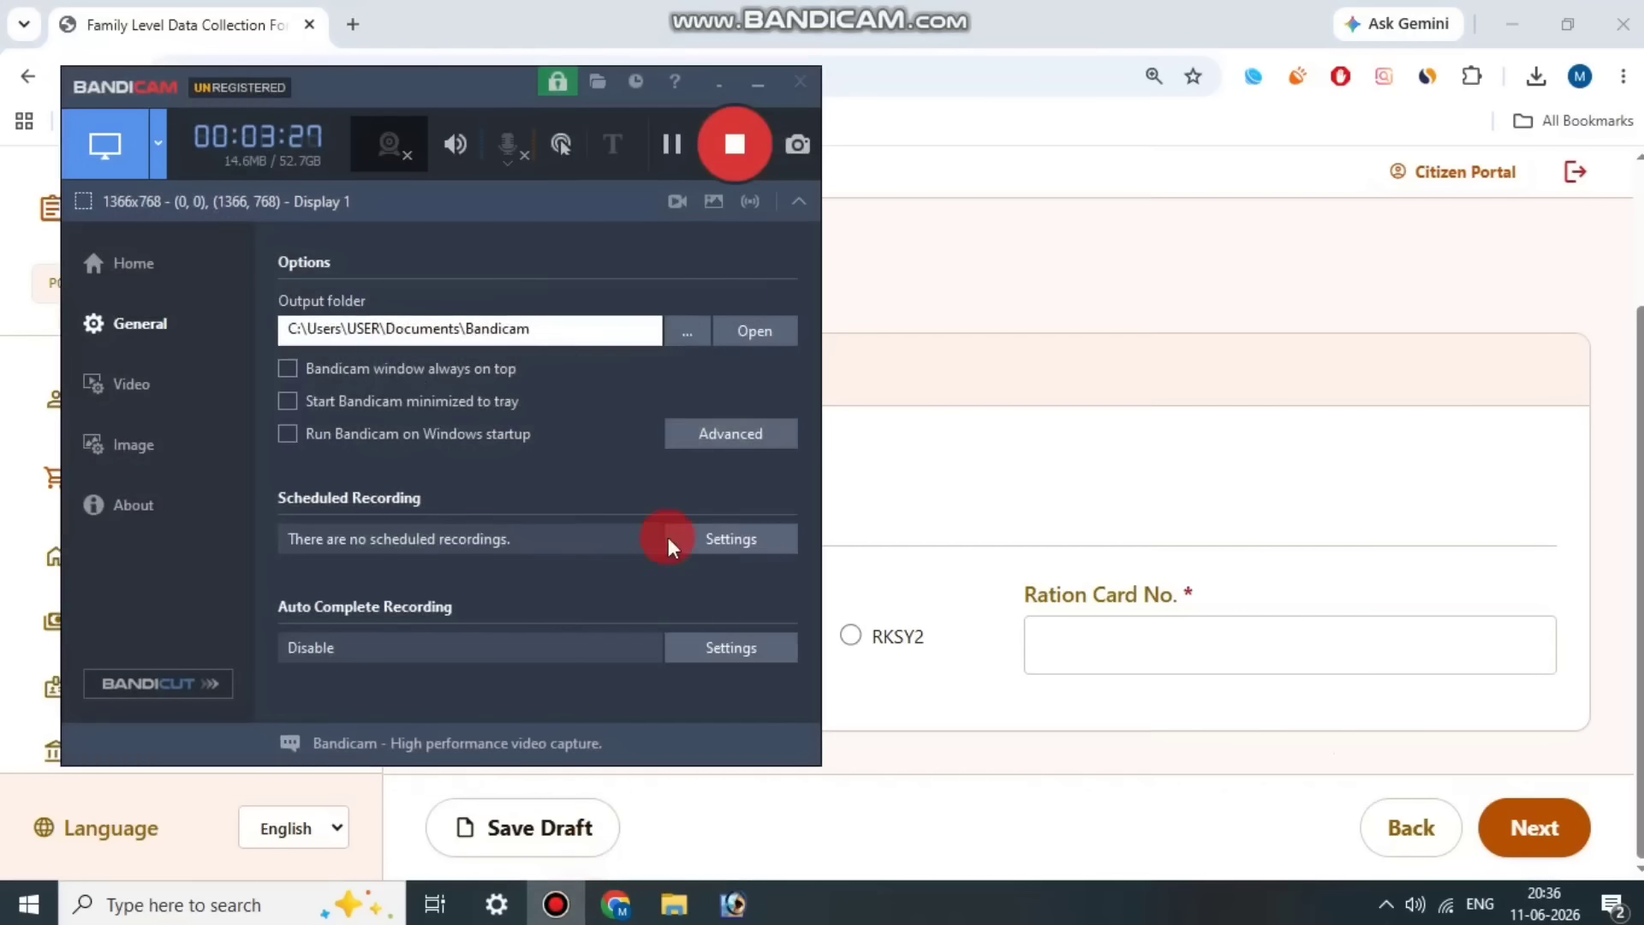
pyautogui.click(674, 145)
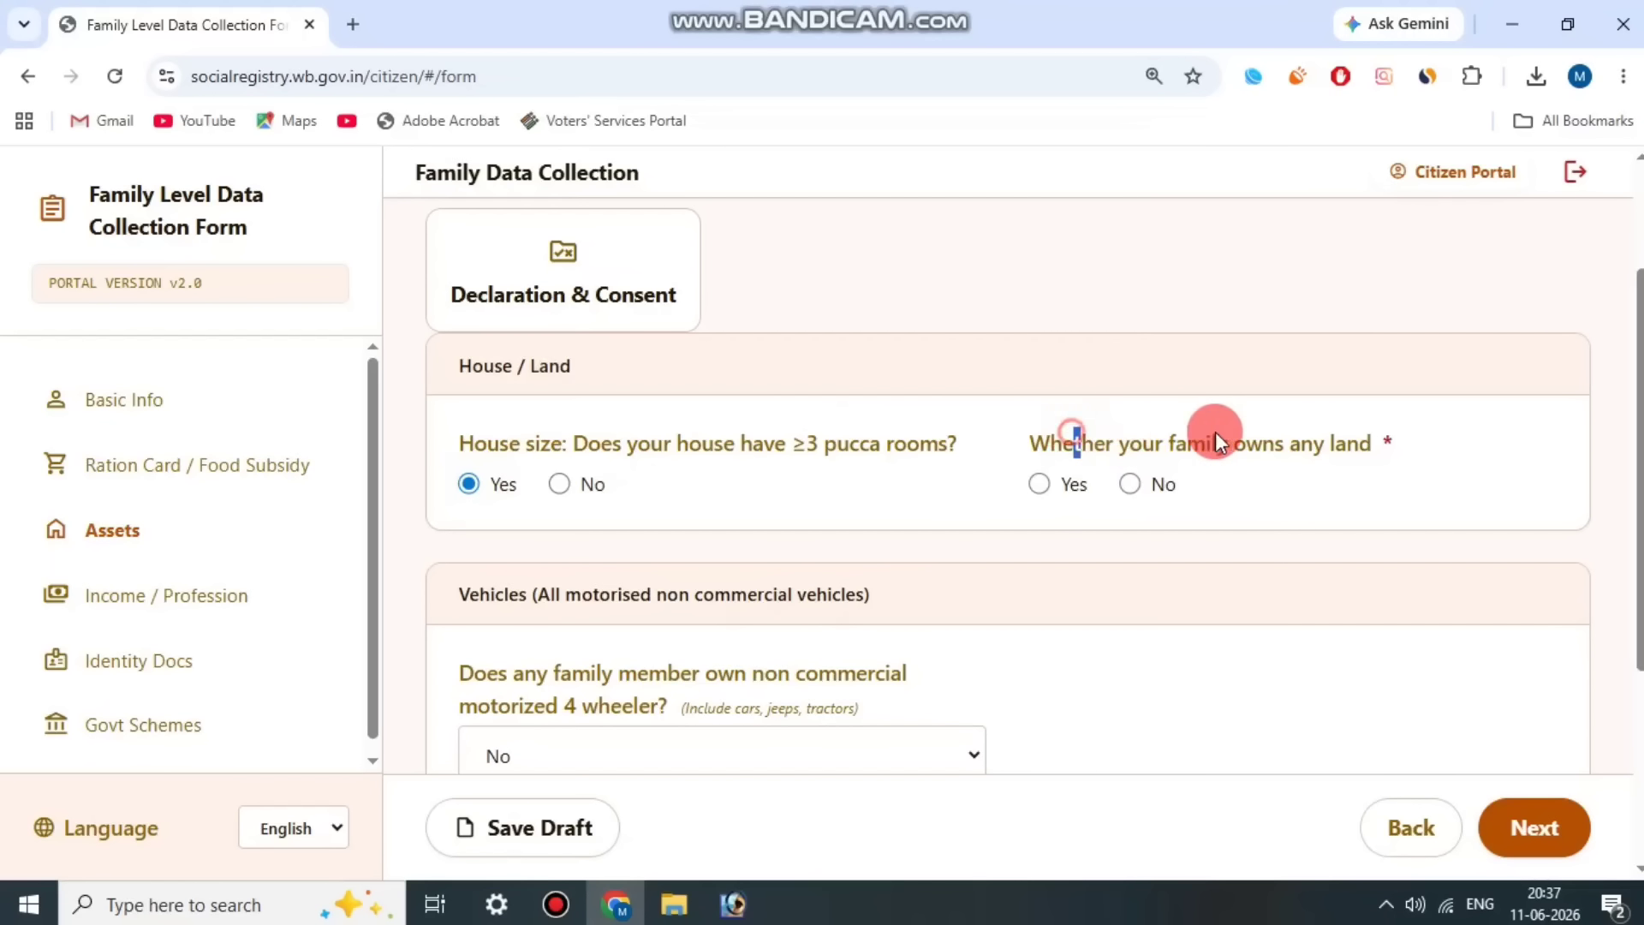
# Step: Answer Yes to whether the family owns any land and review the total landholding size field
pyautogui.moveTo(1216, 433); pyautogui.dragTo(1336, 435)
pyautogui.click(1349, 435)
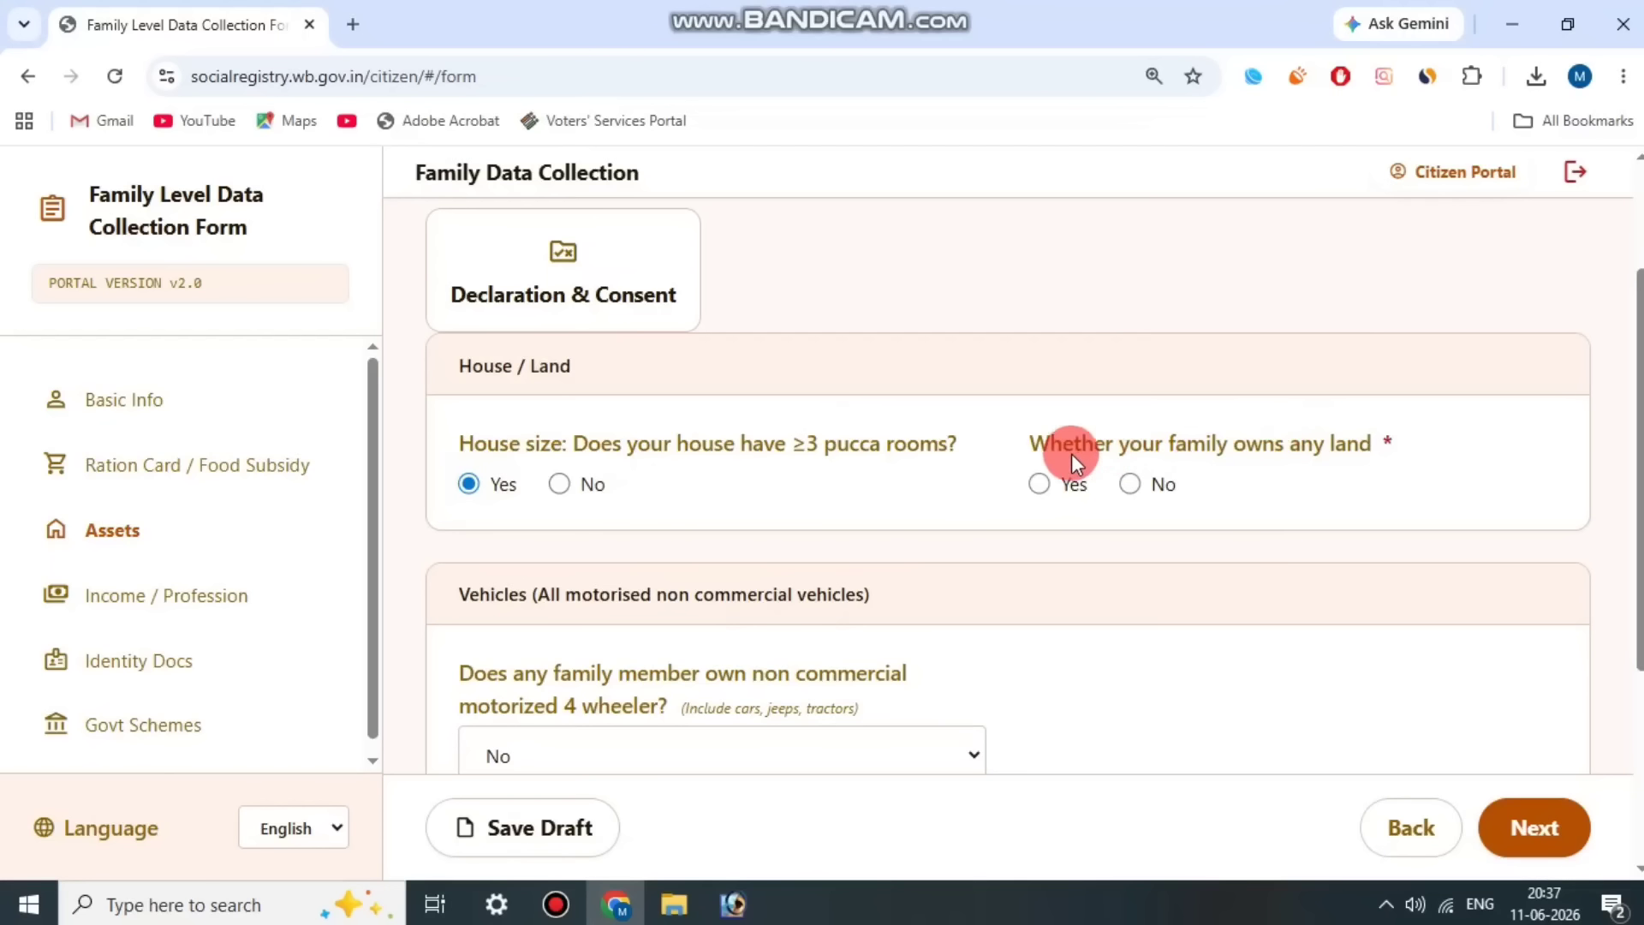
pyautogui.click(1040, 485)
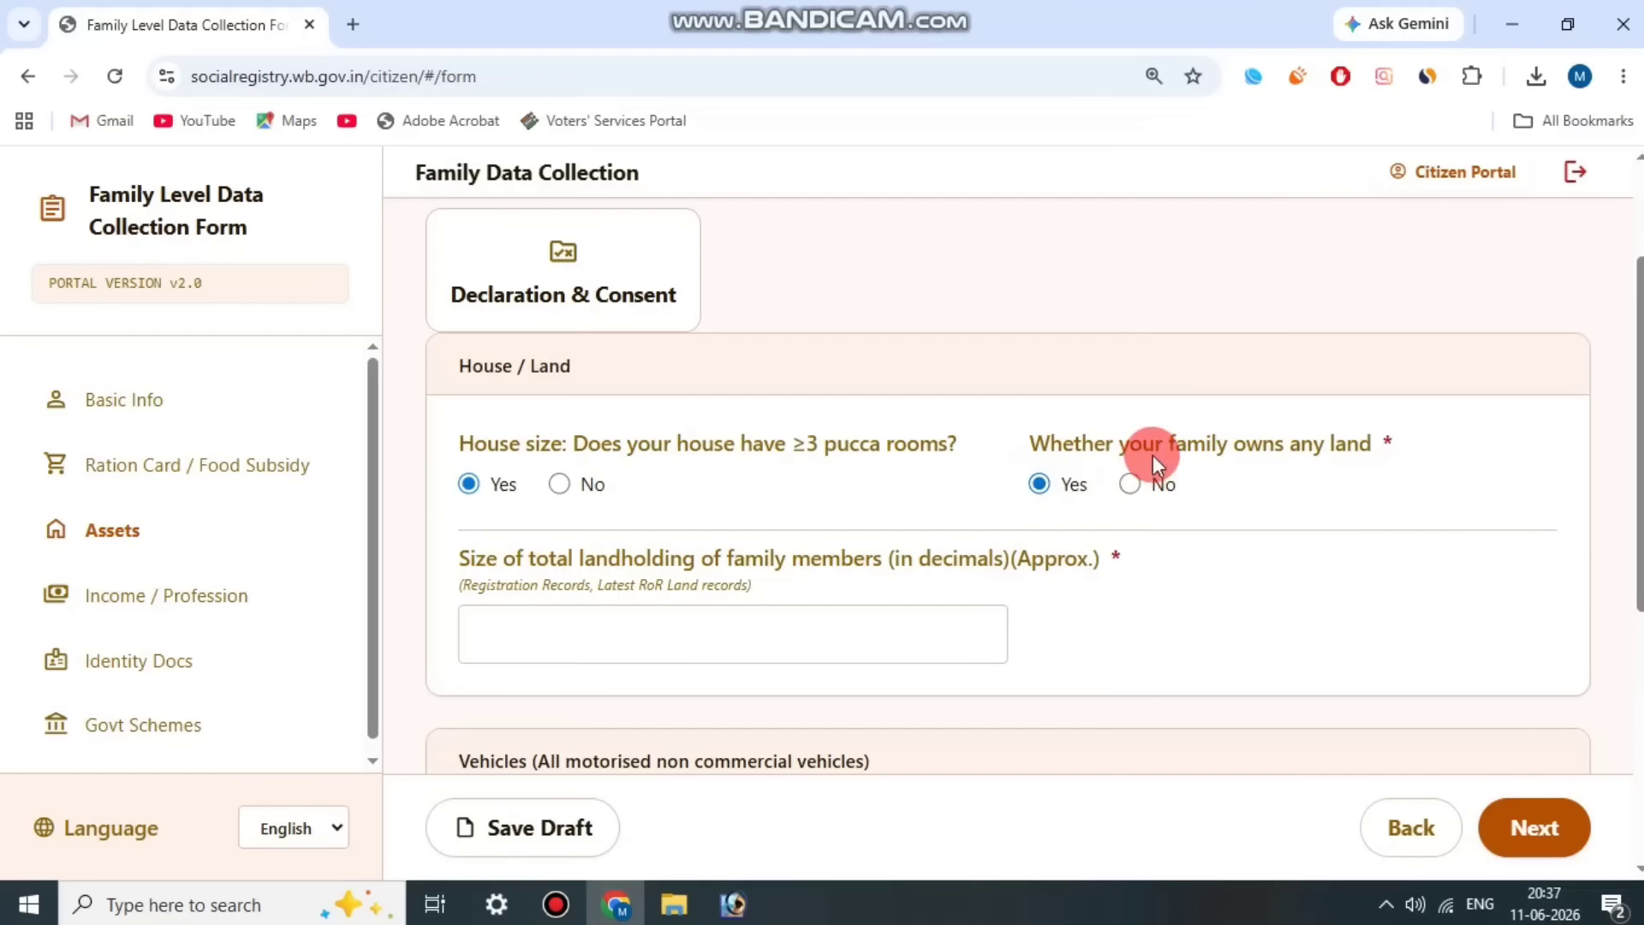
pyautogui.click(1376, 441)
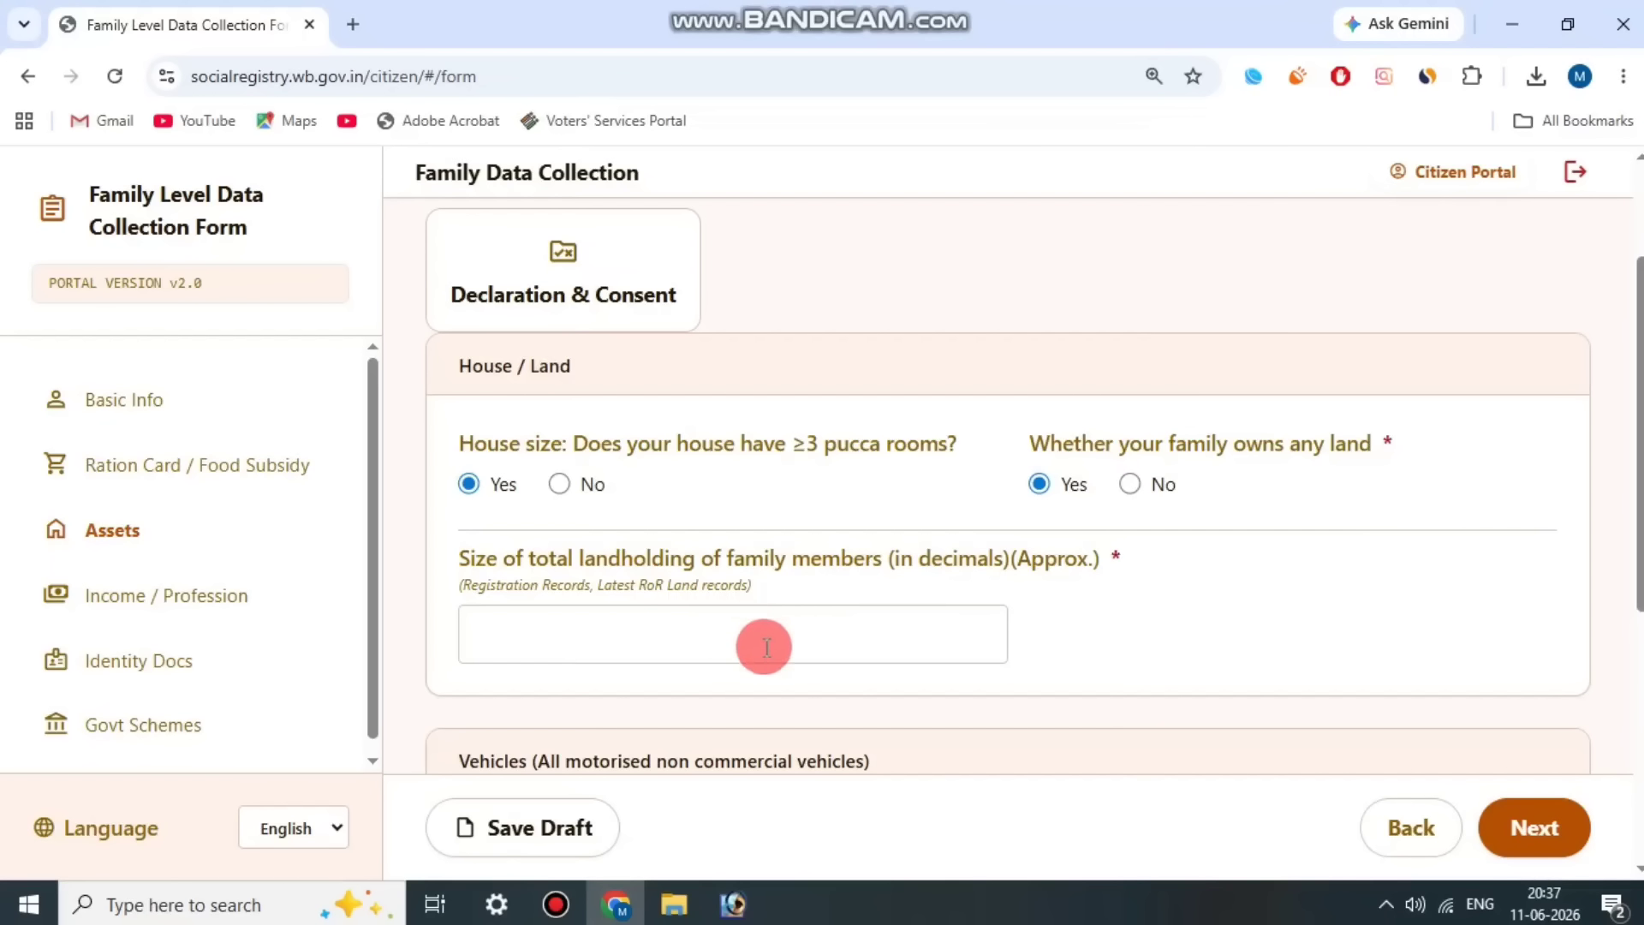
pyautogui.moveTo(883, 547); pyautogui.dragTo(1083, 550)
pyautogui.click(1097, 564)
# Step: Set the answer on owning a non-commercial motorized 4 wheeler to Yes in the vehicles section
pyautogui.scroll(-1, 1090, 565)
pyautogui.scroll(-3, 603, 507)
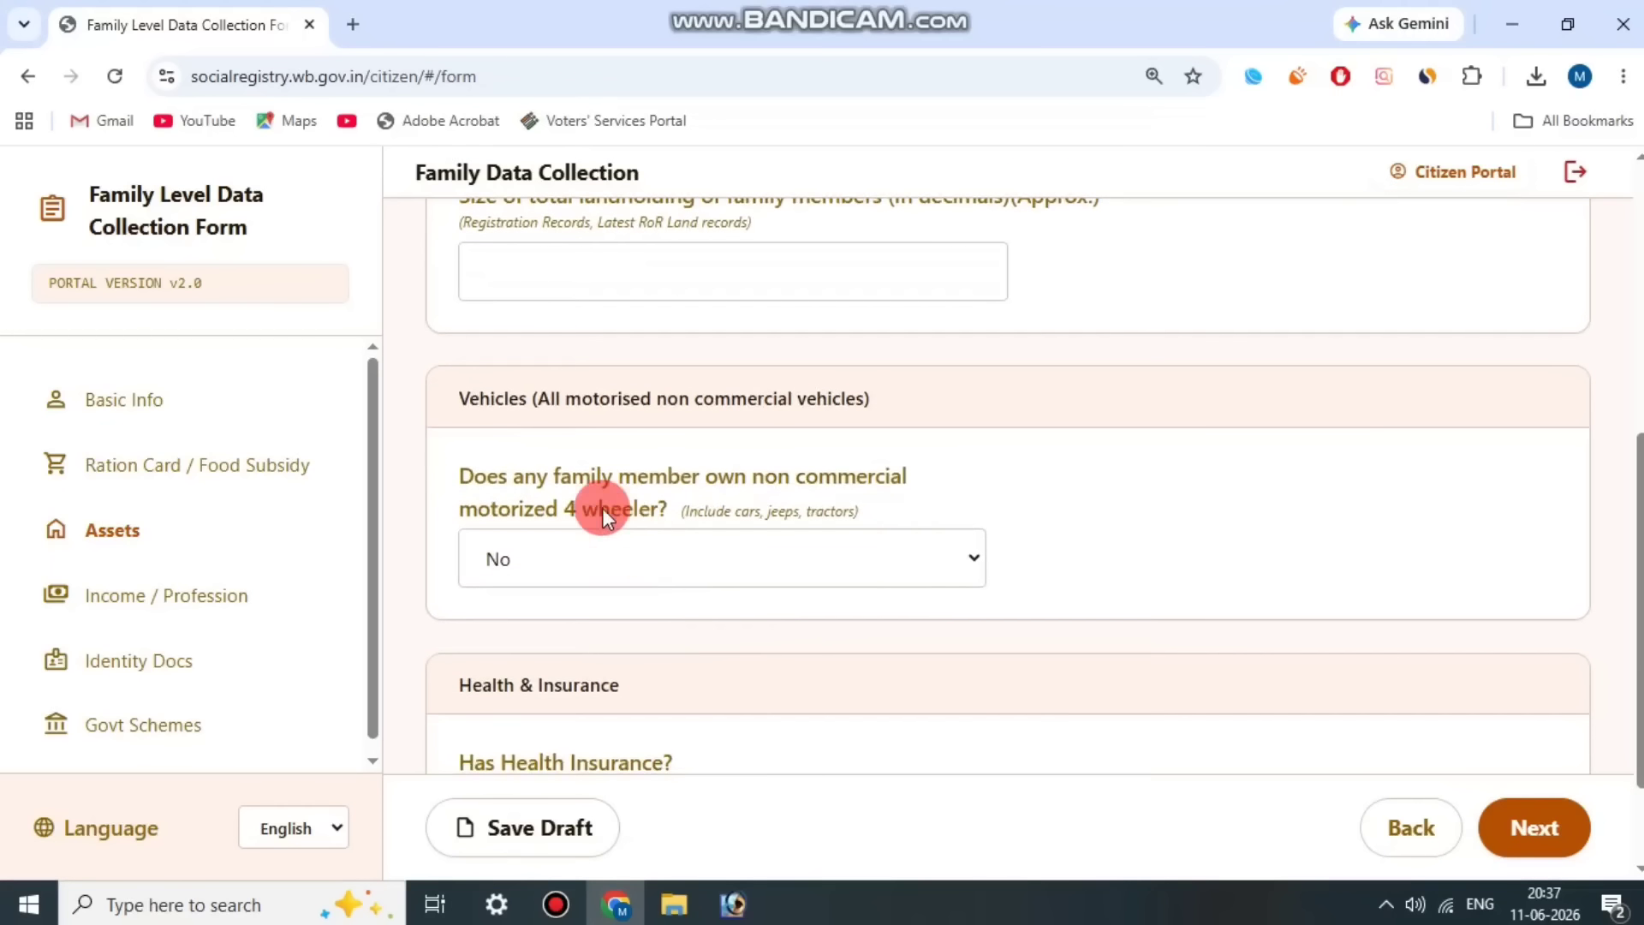
pyautogui.moveTo(478, 472); pyautogui.dragTo(706, 500)
pyautogui.click(706, 499)
pyautogui.click(670, 557)
pyautogui.click(567, 625)
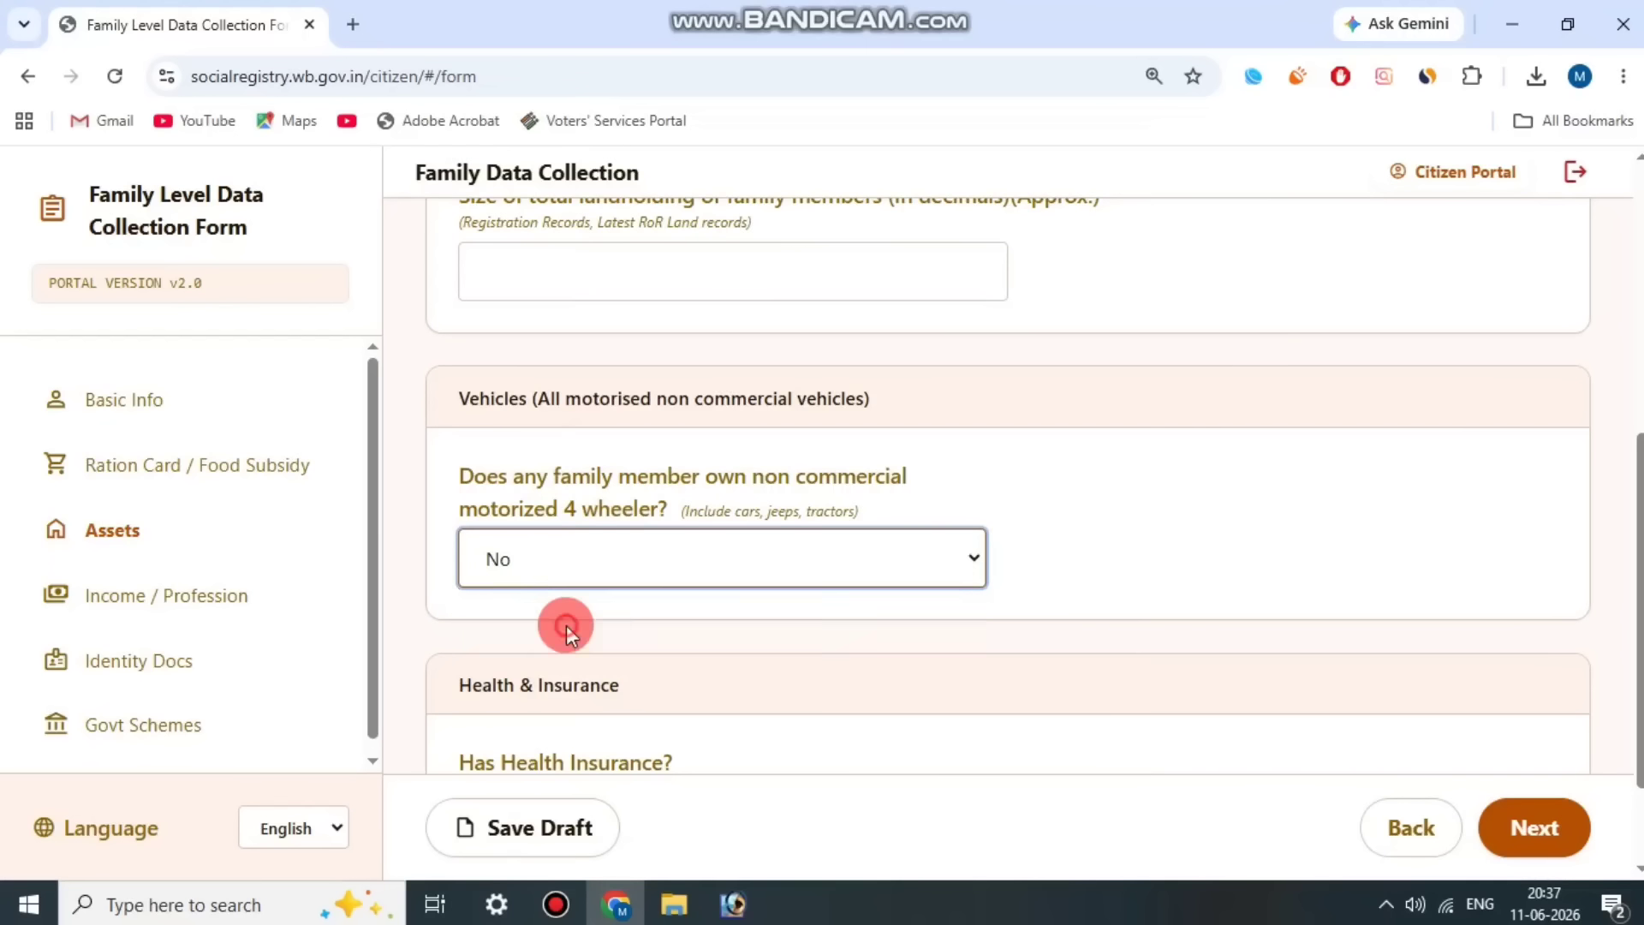
# Step: Review the vehicle count and registration number fields, and set the 4 wheeler ownership answer back to No
pyautogui.scroll(-2, 1024, 361)
pyautogui.moveTo(1027, 354); pyautogui.dragTo(1233, 348)
pyautogui.click(672, 492)
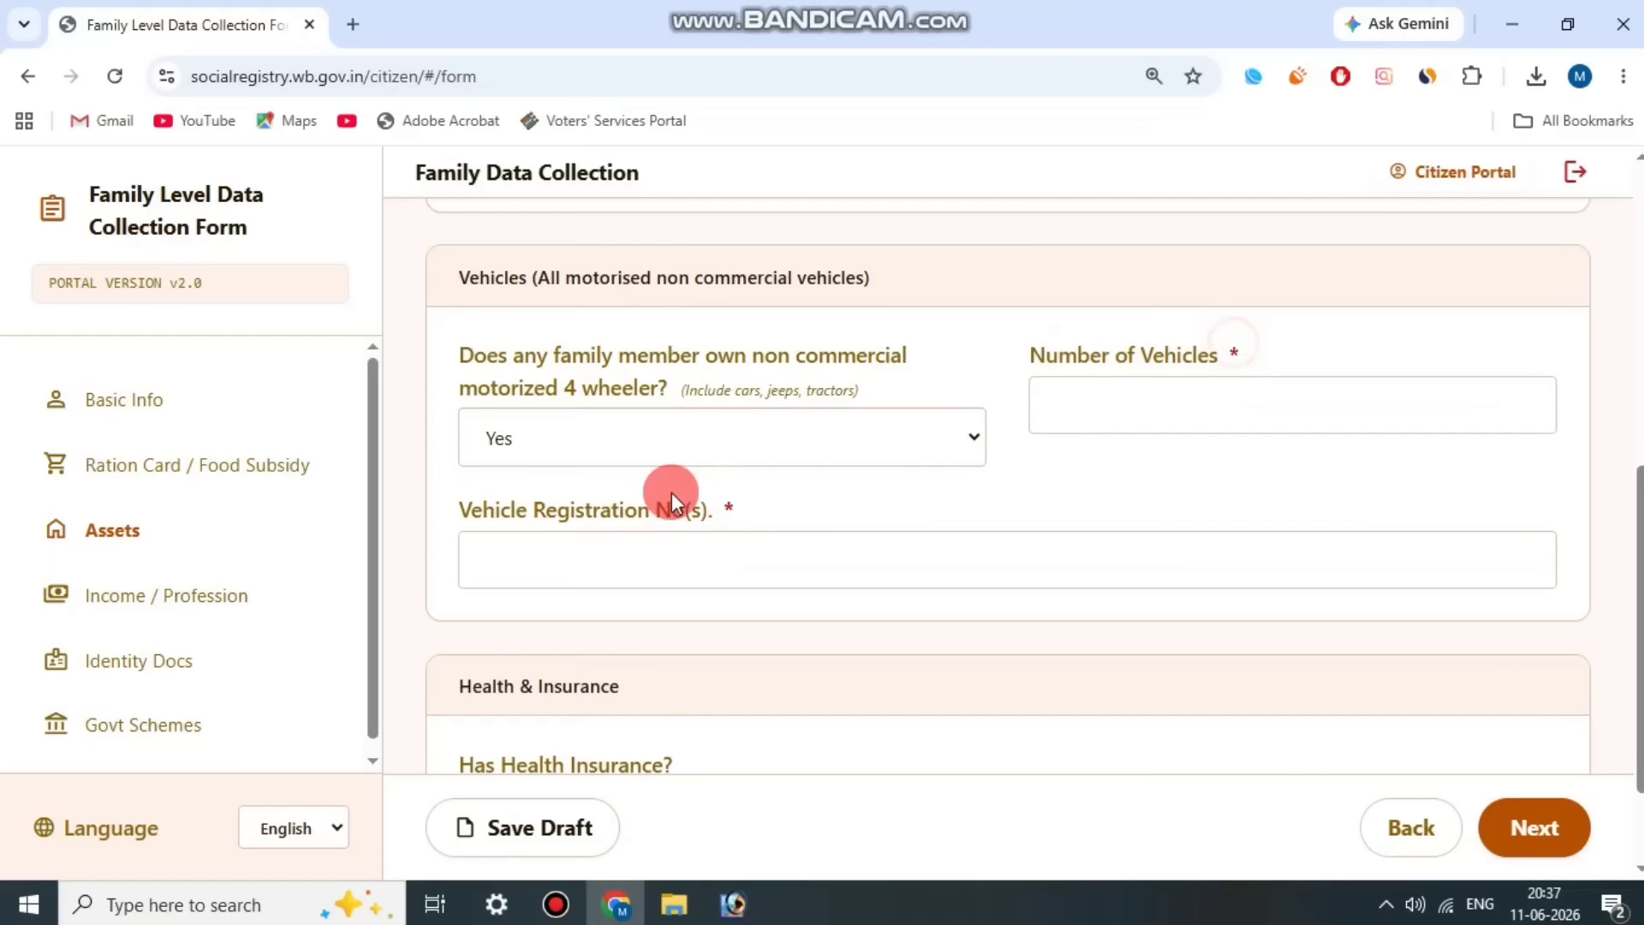
pyautogui.moveTo(511, 494); pyautogui.dragTo(678, 497)
pyautogui.click(679, 497)
pyautogui.click(834, 443)
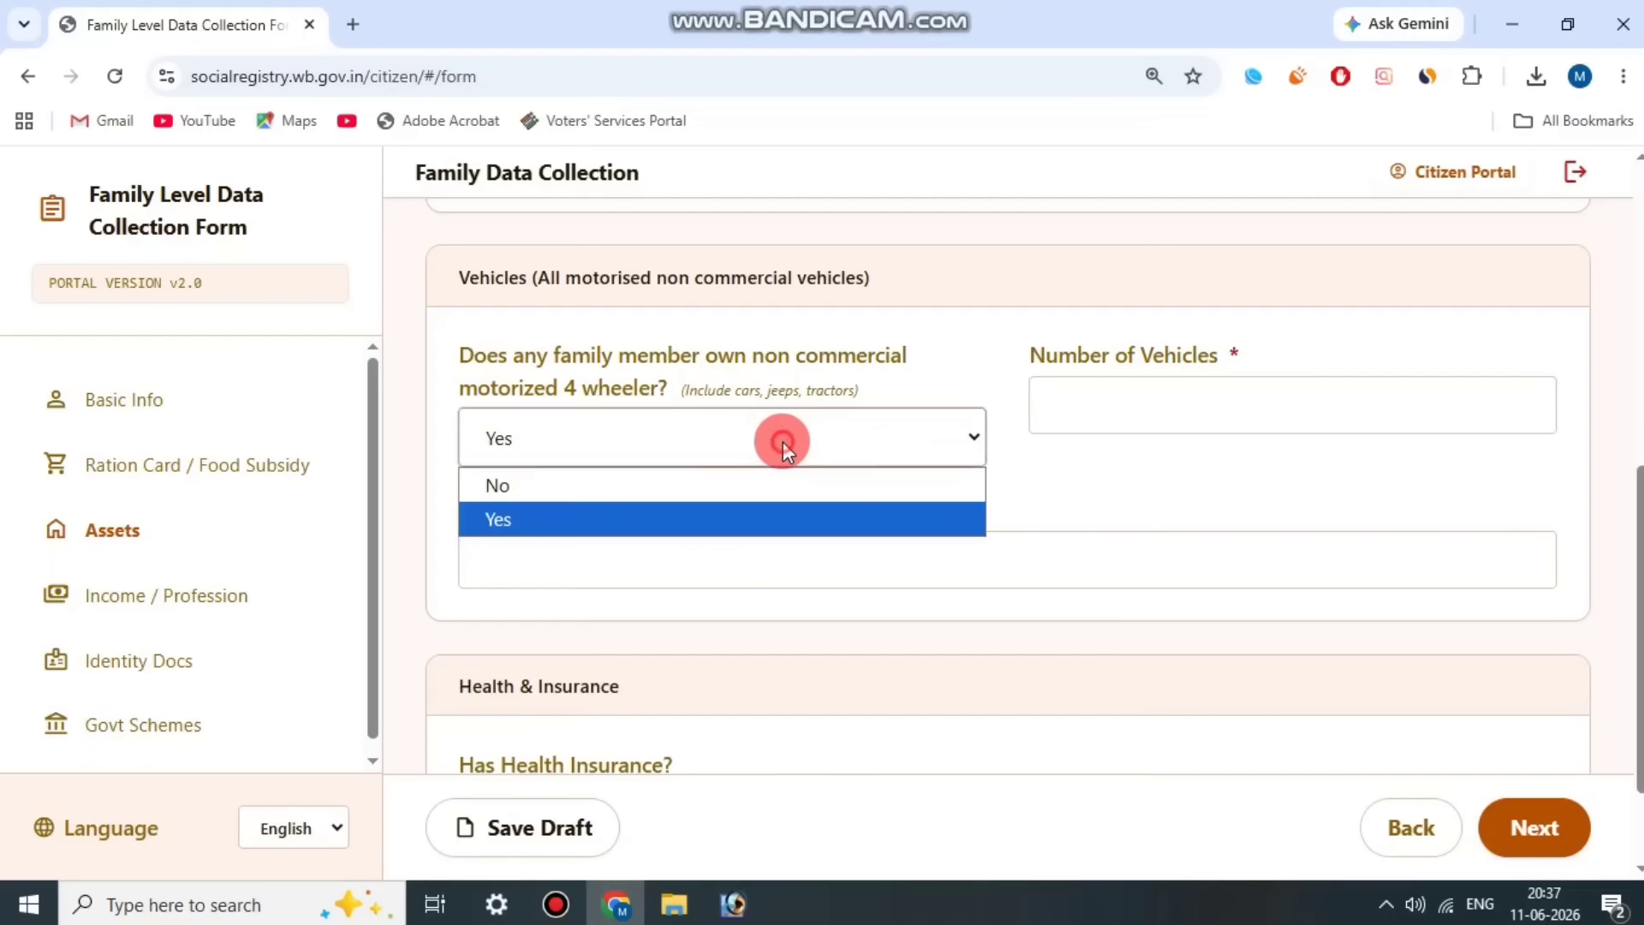
pyautogui.click(650, 496)
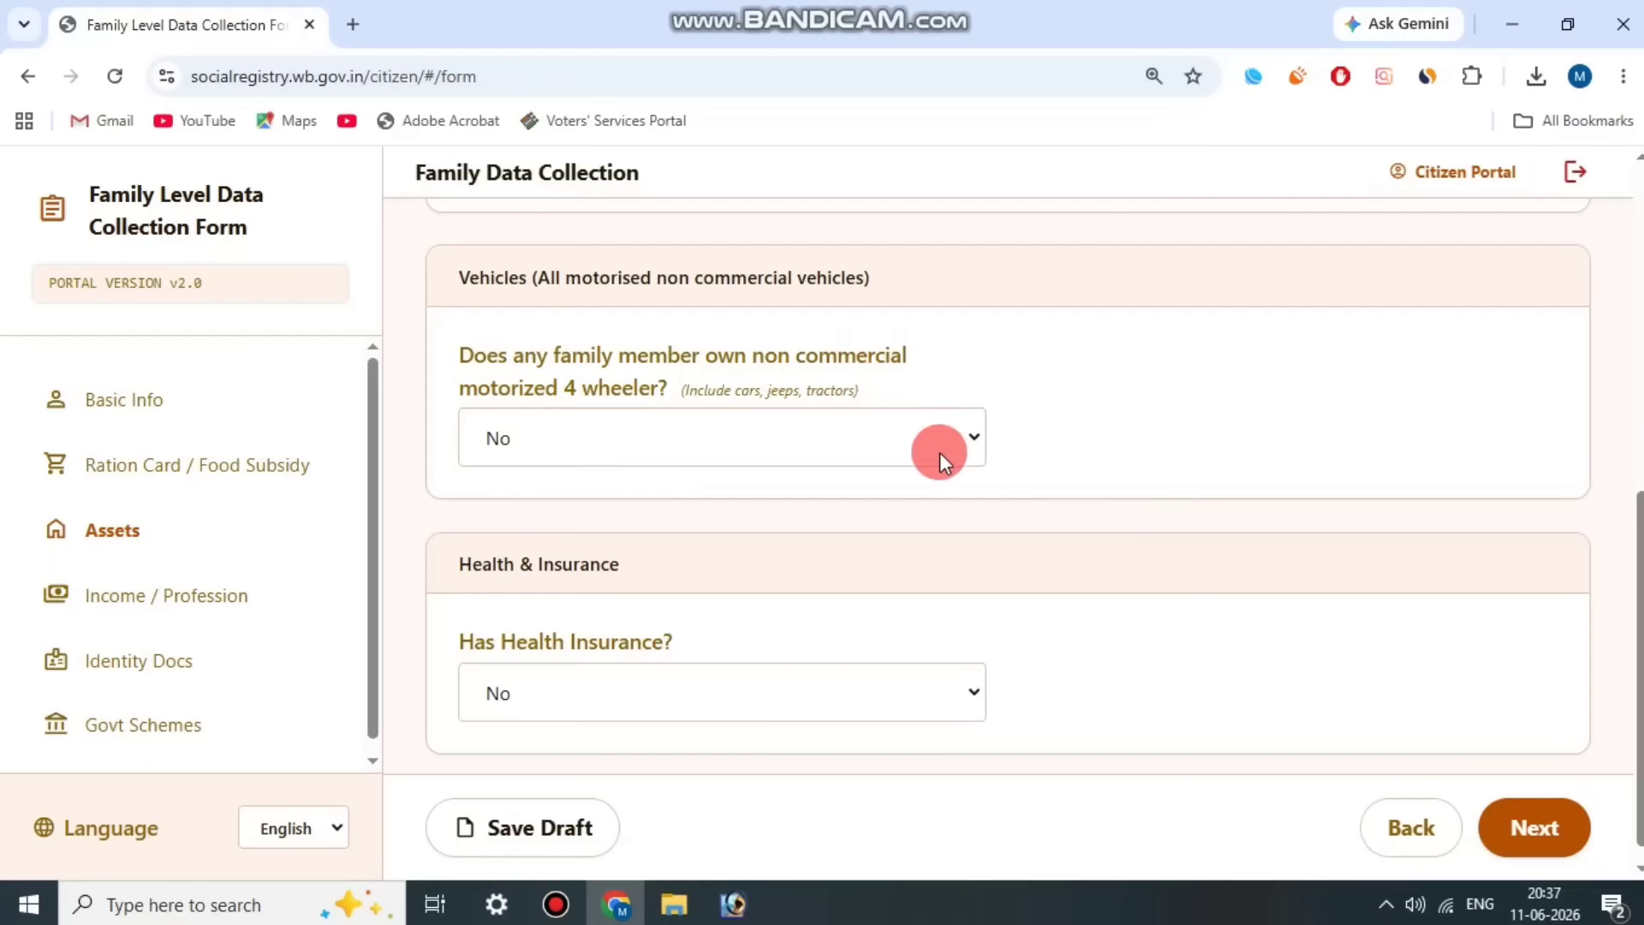
# Step: Set the Has Health Insurance answer to Yes in the health and insurance section
pyautogui.scroll(-1, 572, 623)
pyautogui.moveTo(464, 613); pyautogui.dragTo(707, 610)
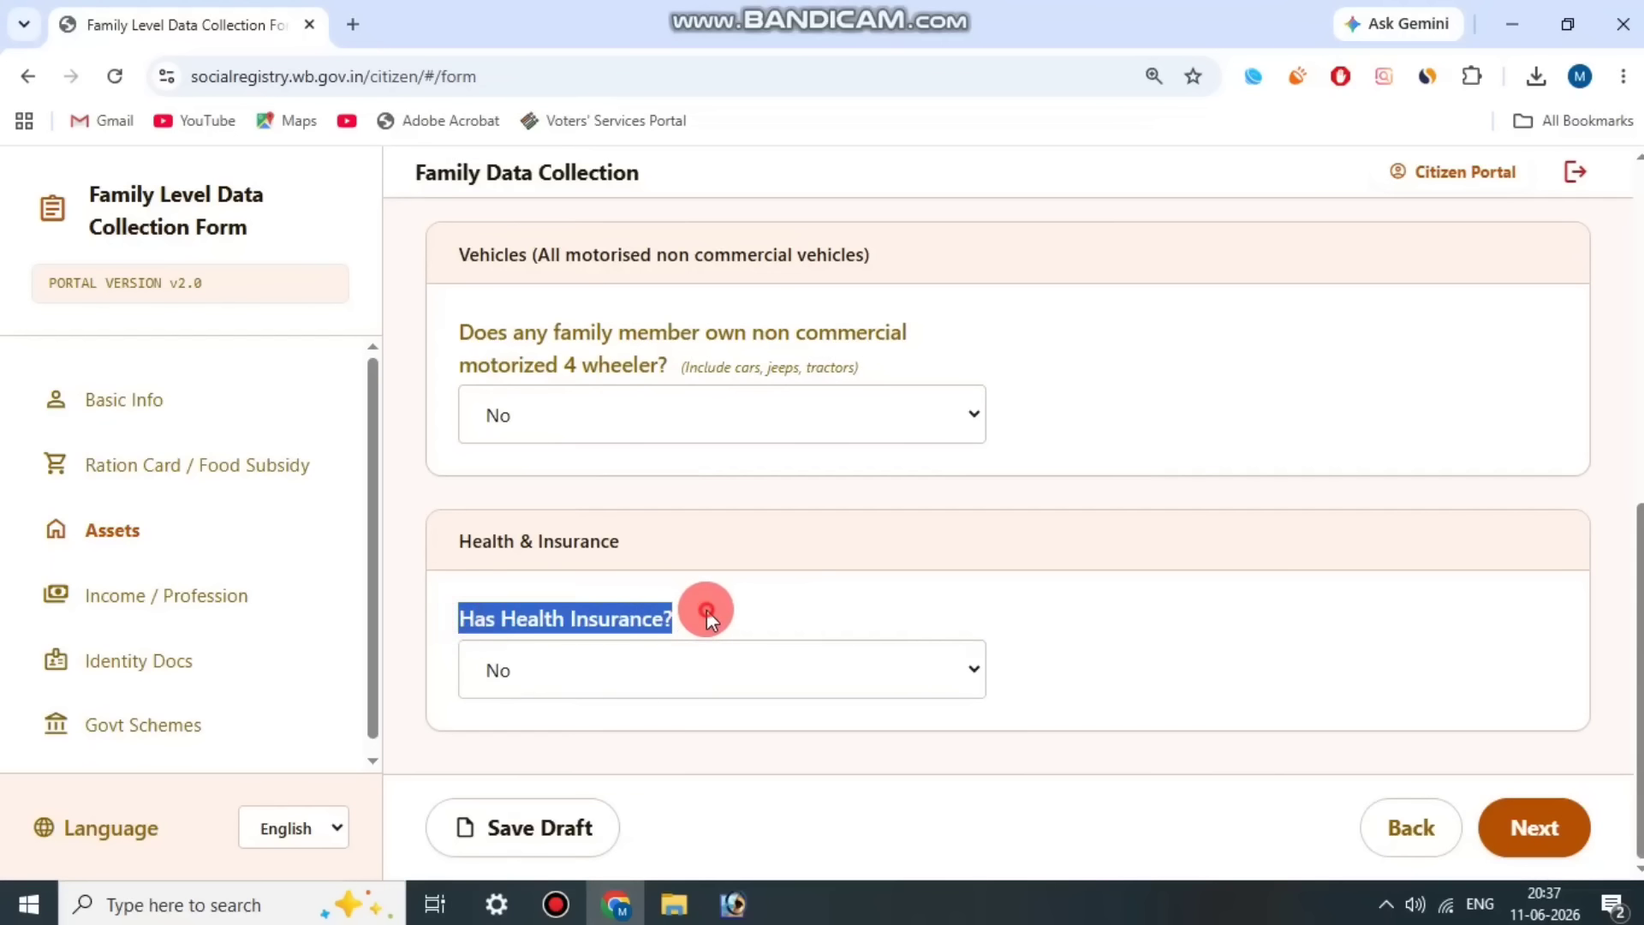
pyautogui.click(707, 610)
pyautogui.click(702, 665)
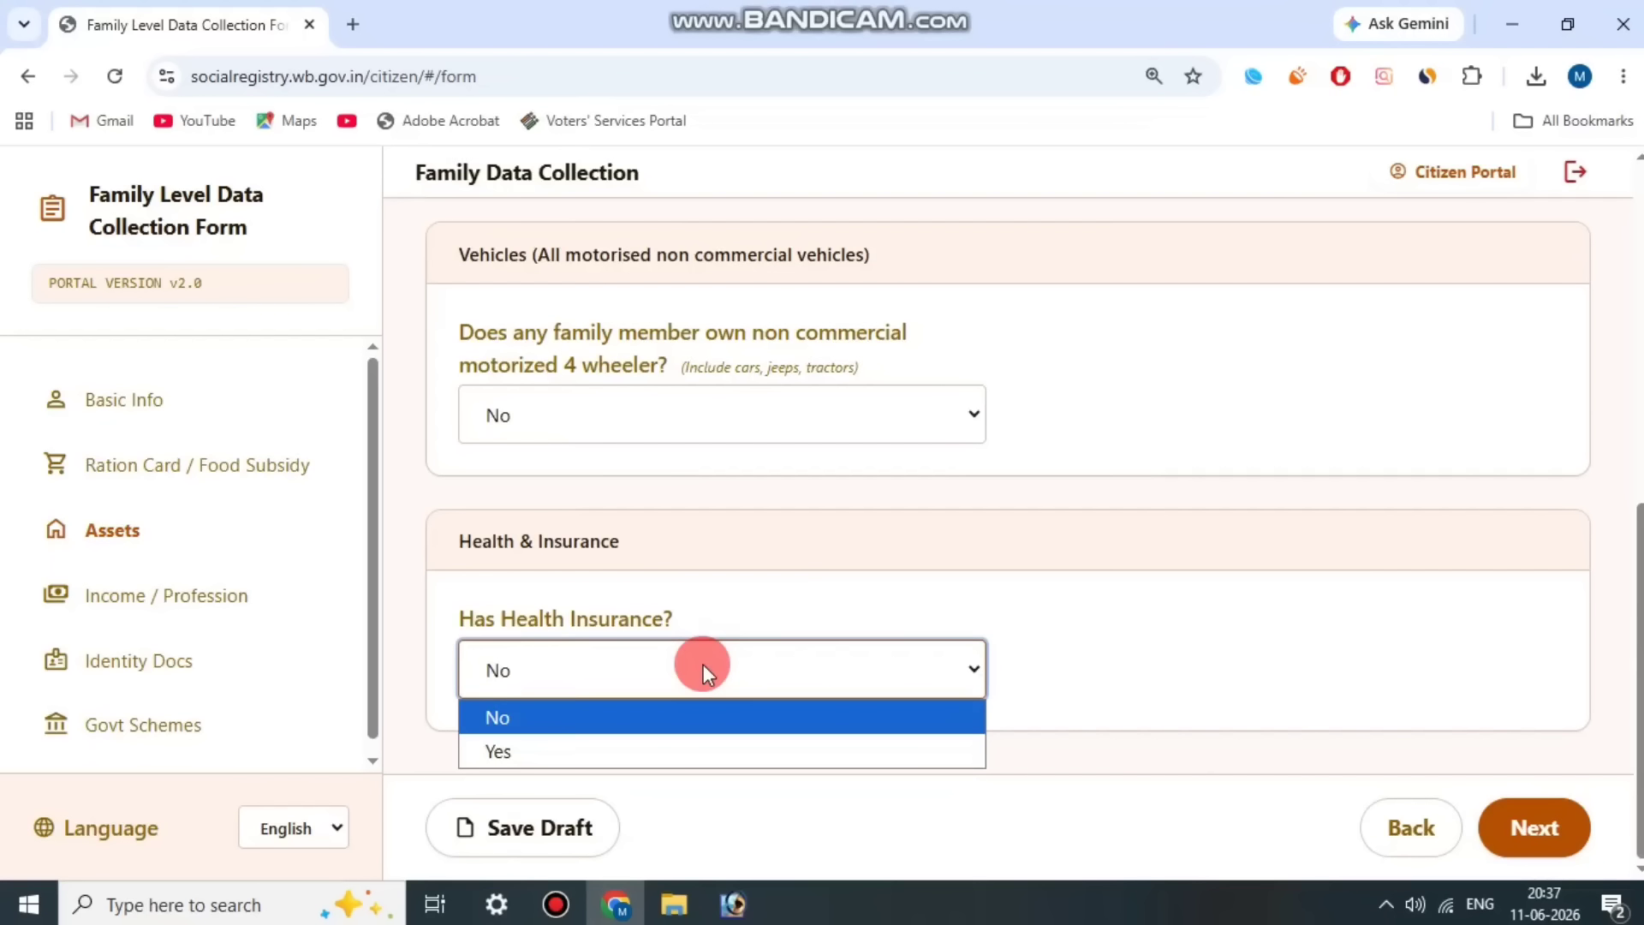
pyautogui.click(703, 601)
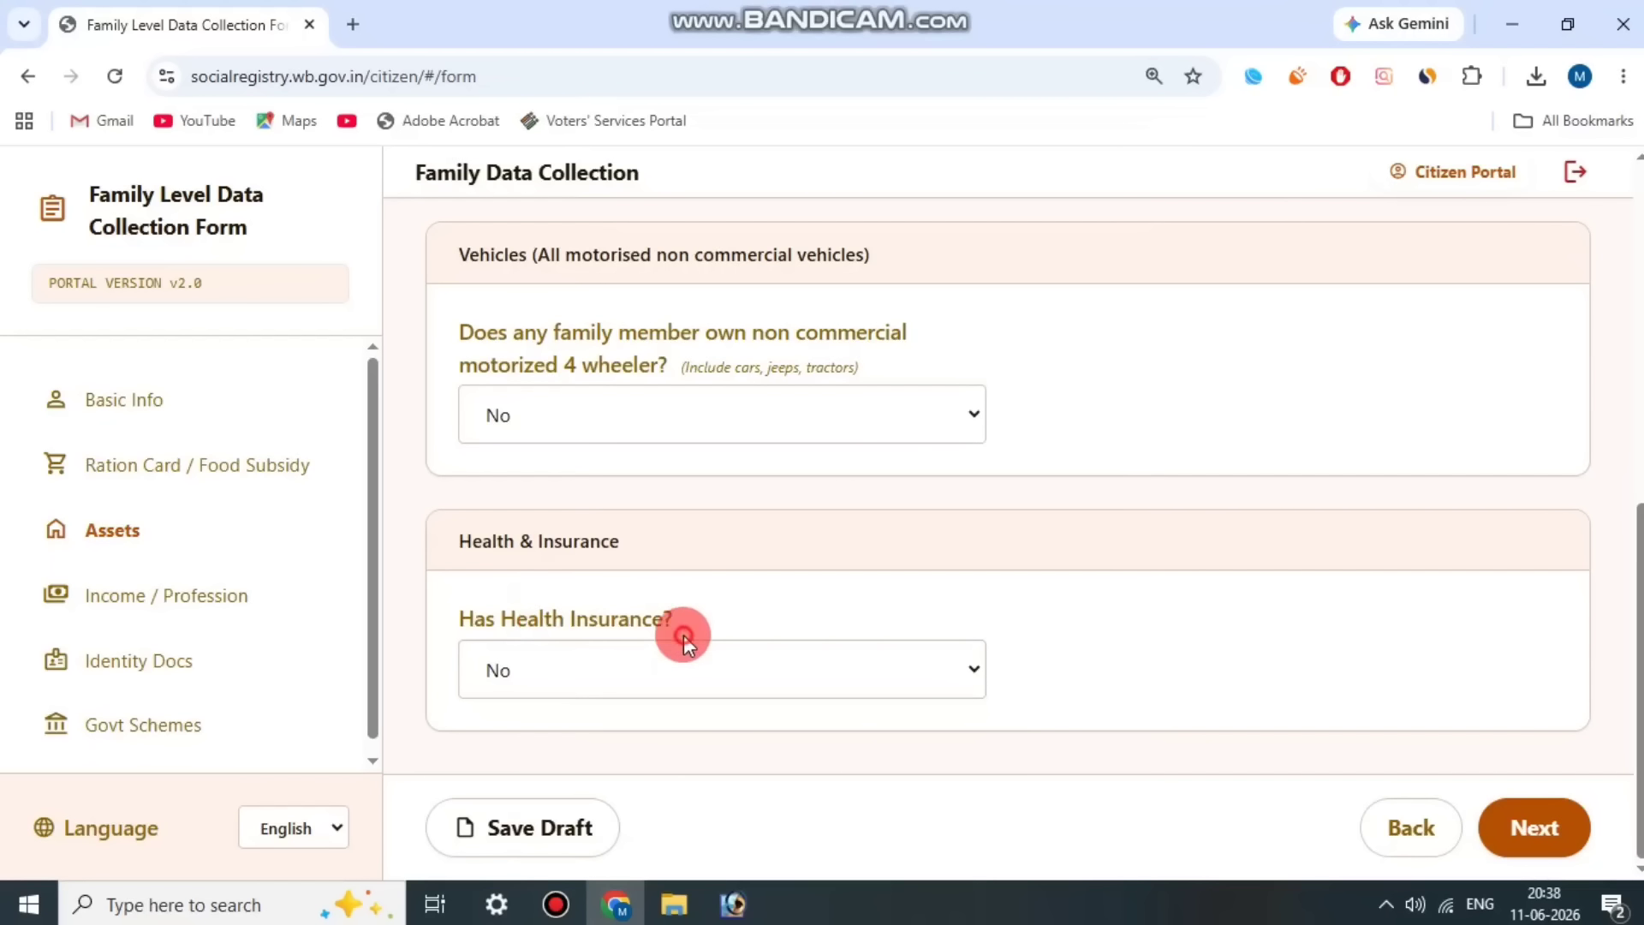
pyautogui.click(680, 671)
pyautogui.click(629, 759)
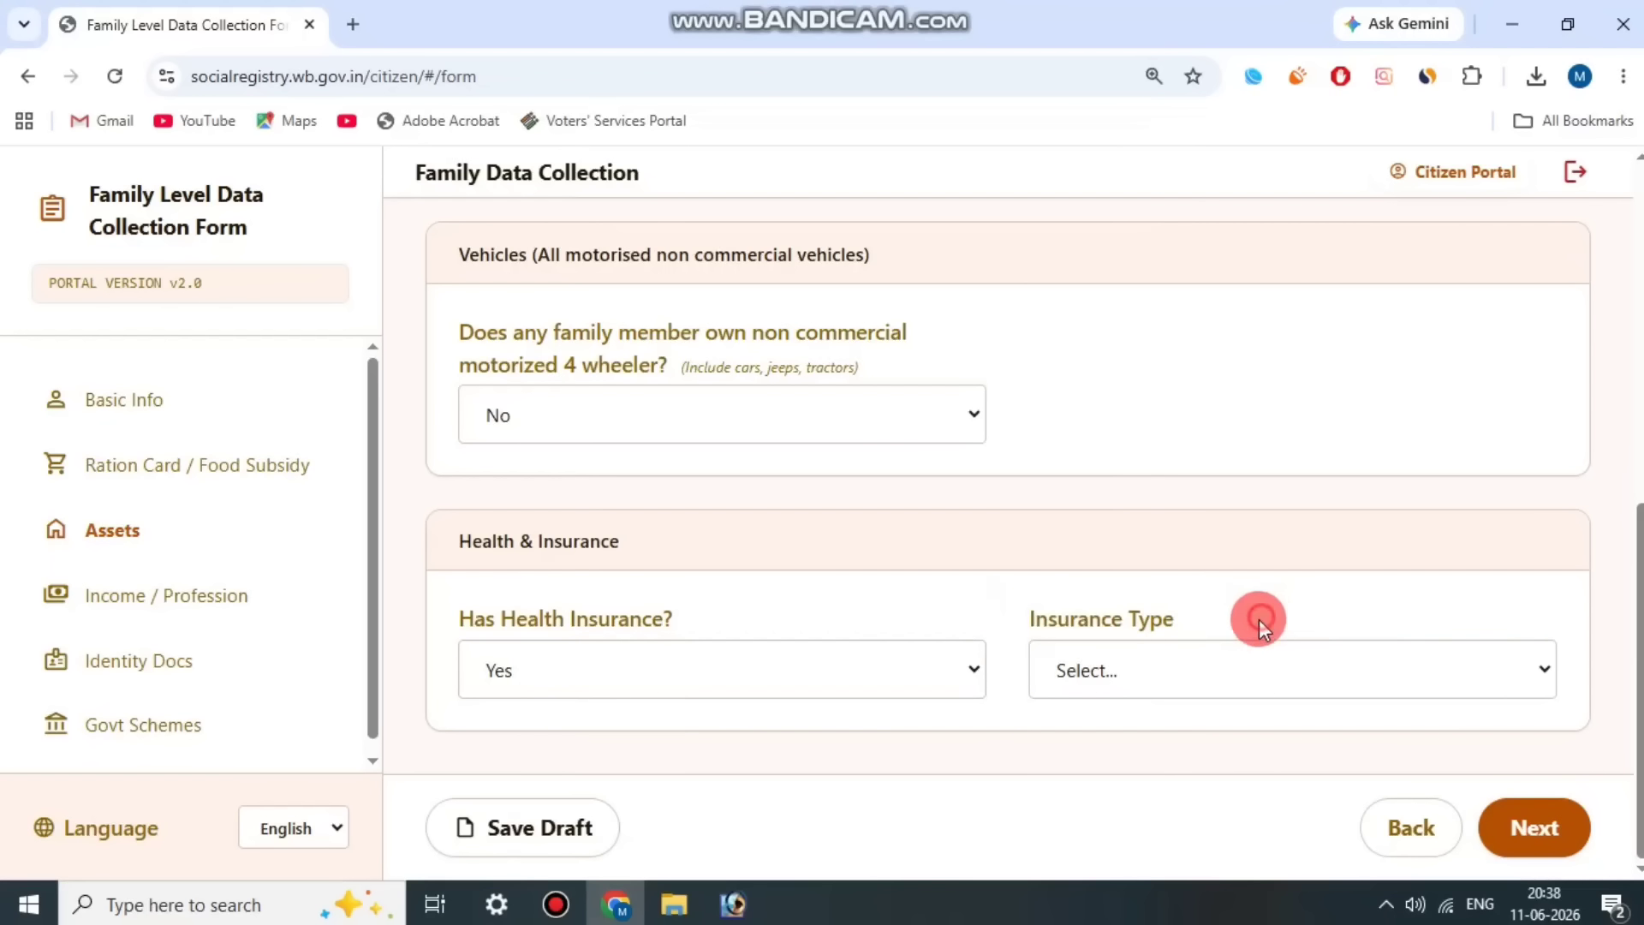
# Step: Set the insurance type to Government and the government scheme to Swasthya Sathi, and review the URN Number field
pyautogui.click(1160, 678)
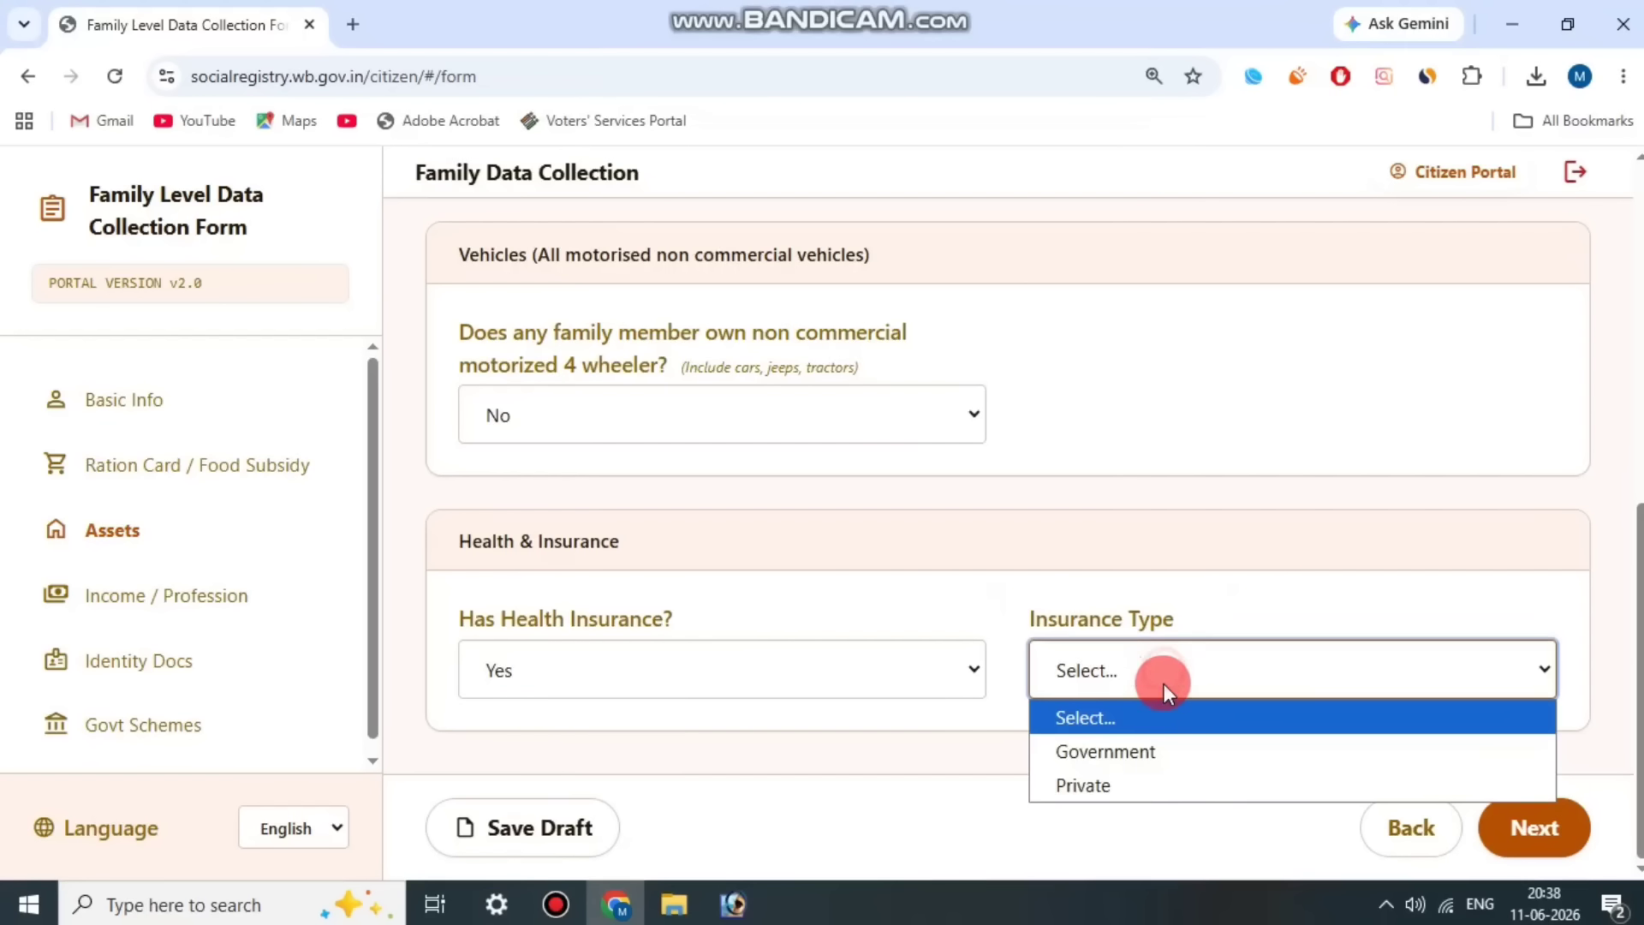
pyautogui.click(1143, 751)
pyautogui.scroll(-2, 541, 575)
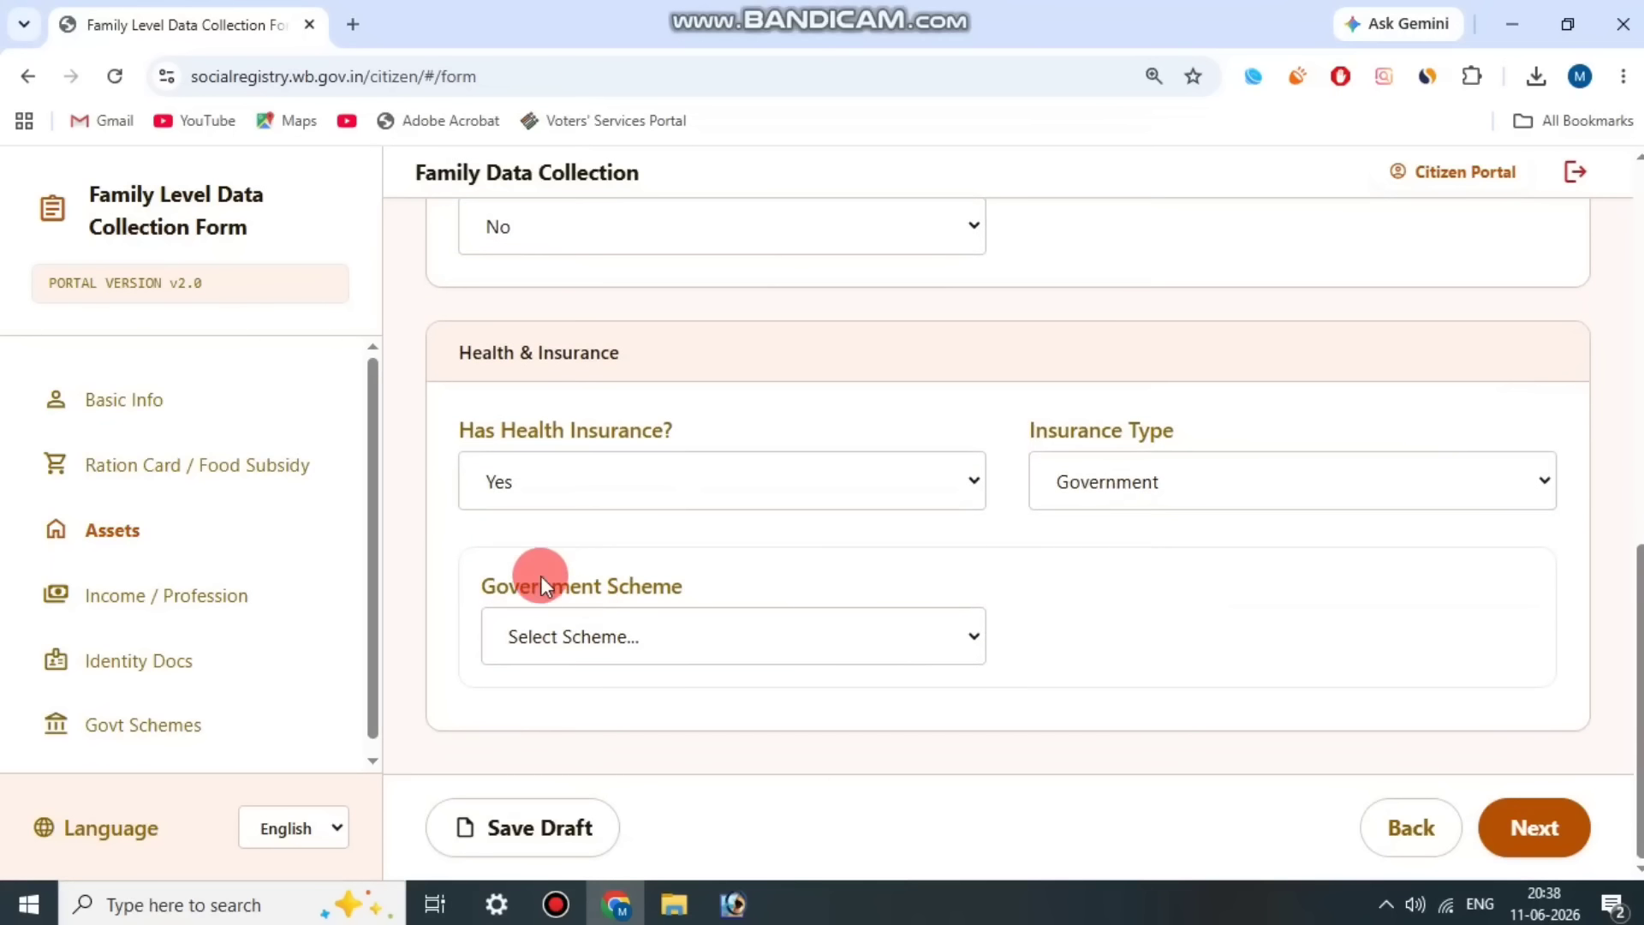
pyautogui.moveTo(541, 582); pyautogui.dragTo(697, 569)
pyautogui.click(671, 632)
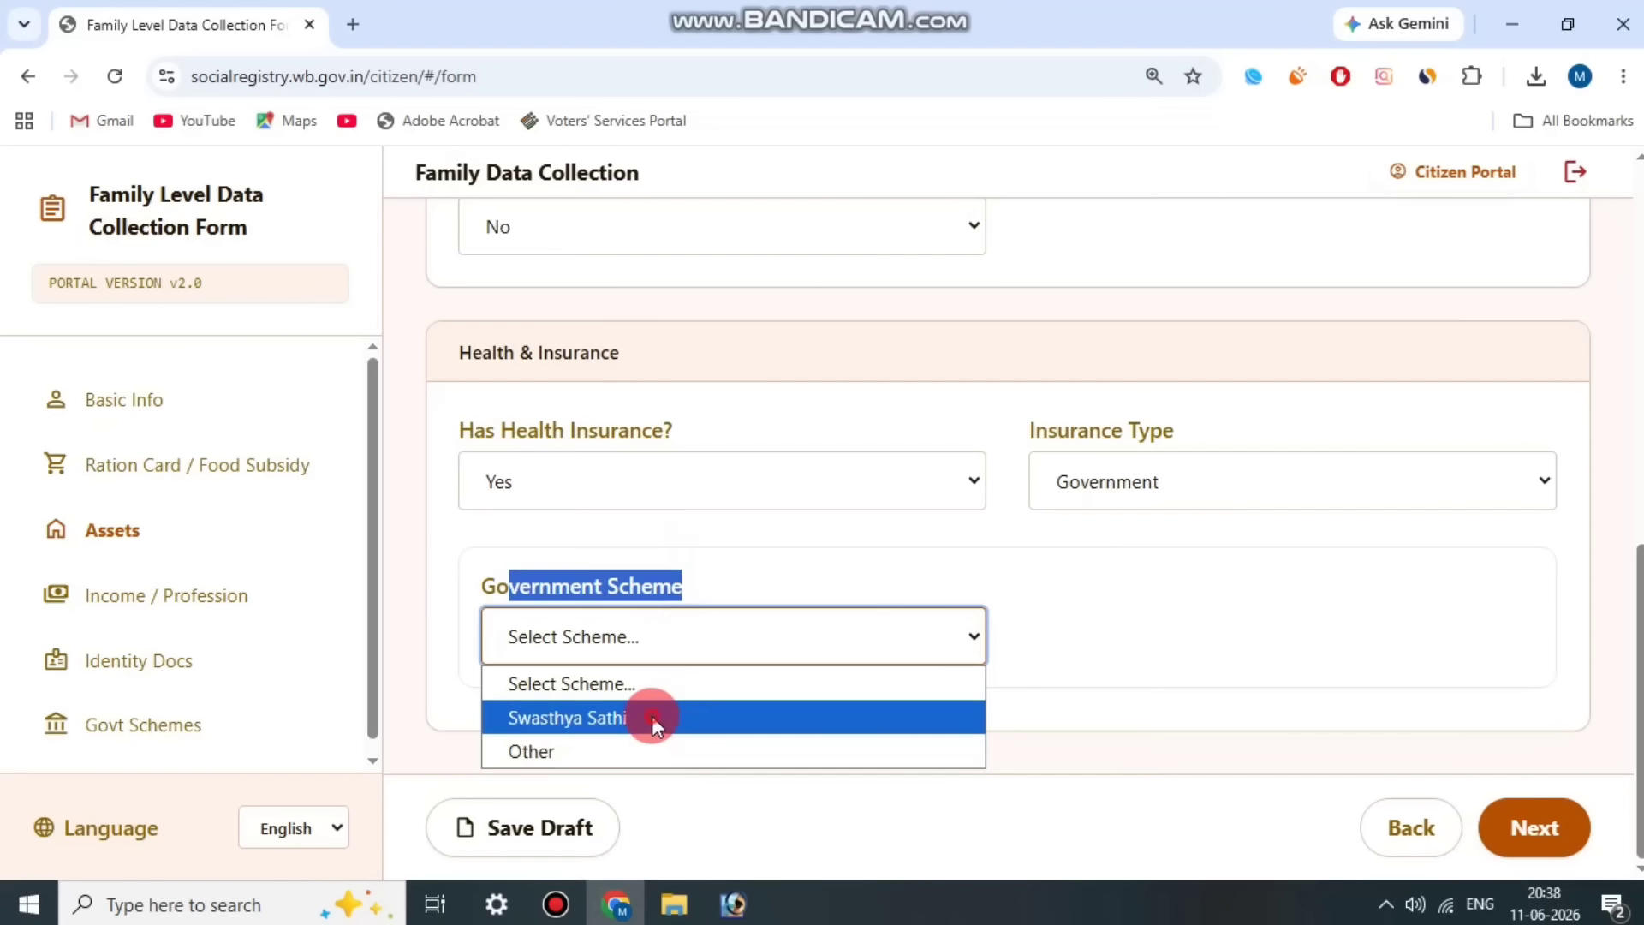
pyautogui.click(651, 716)
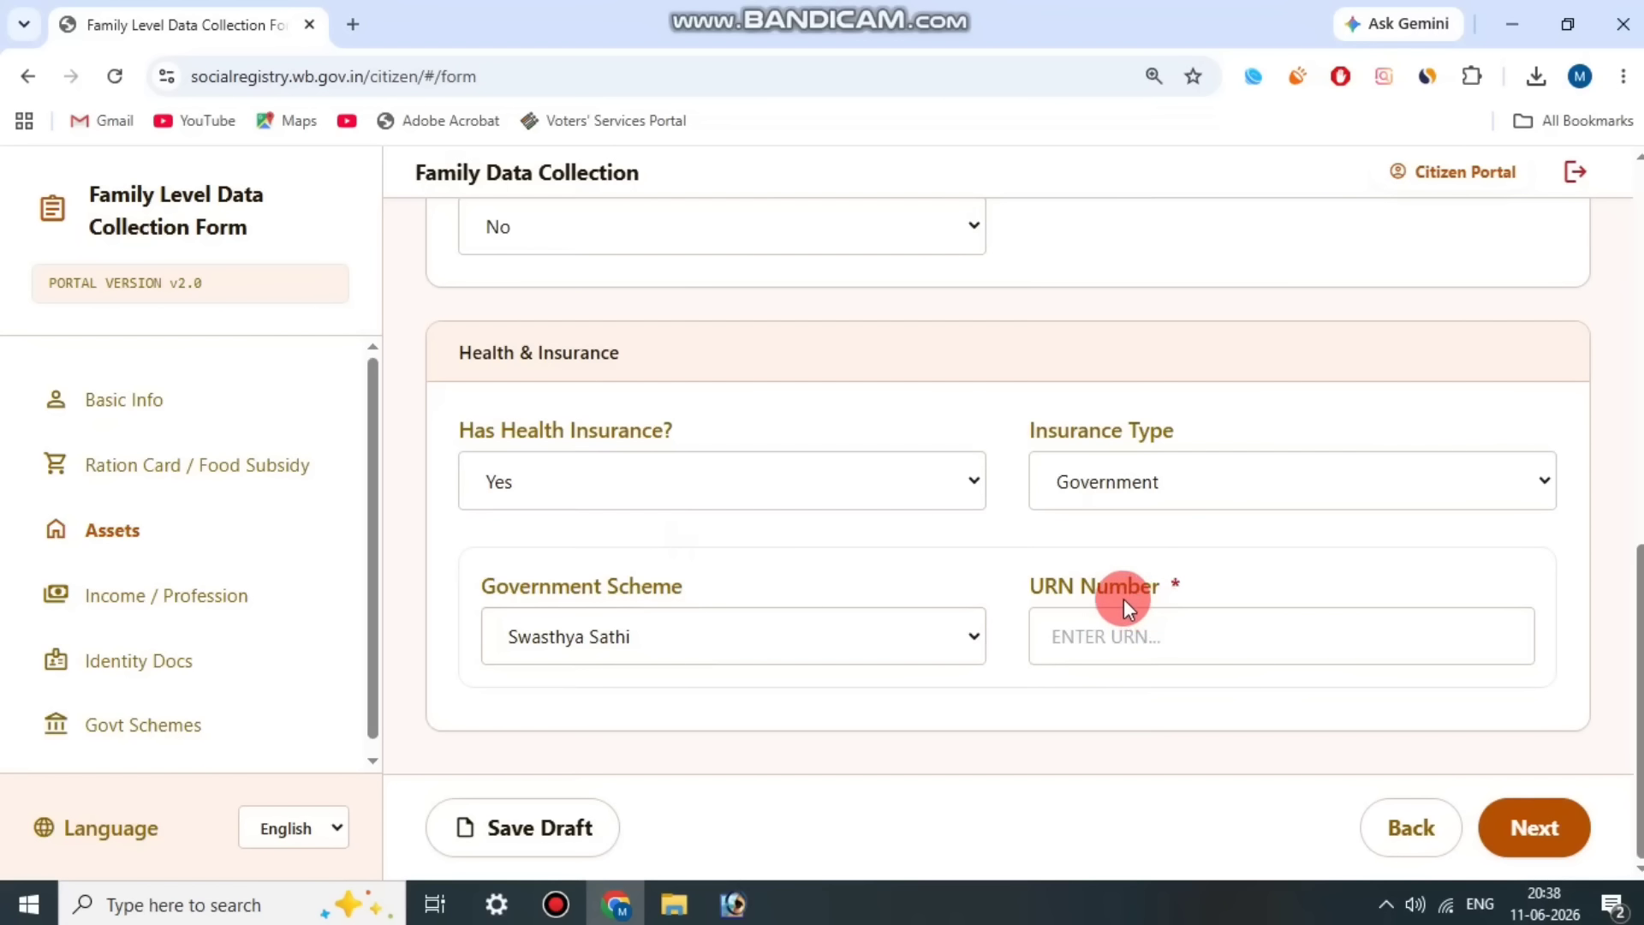
pyautogui.moveTo(1016, 578); pyautogui.dragTo(1195, 579)
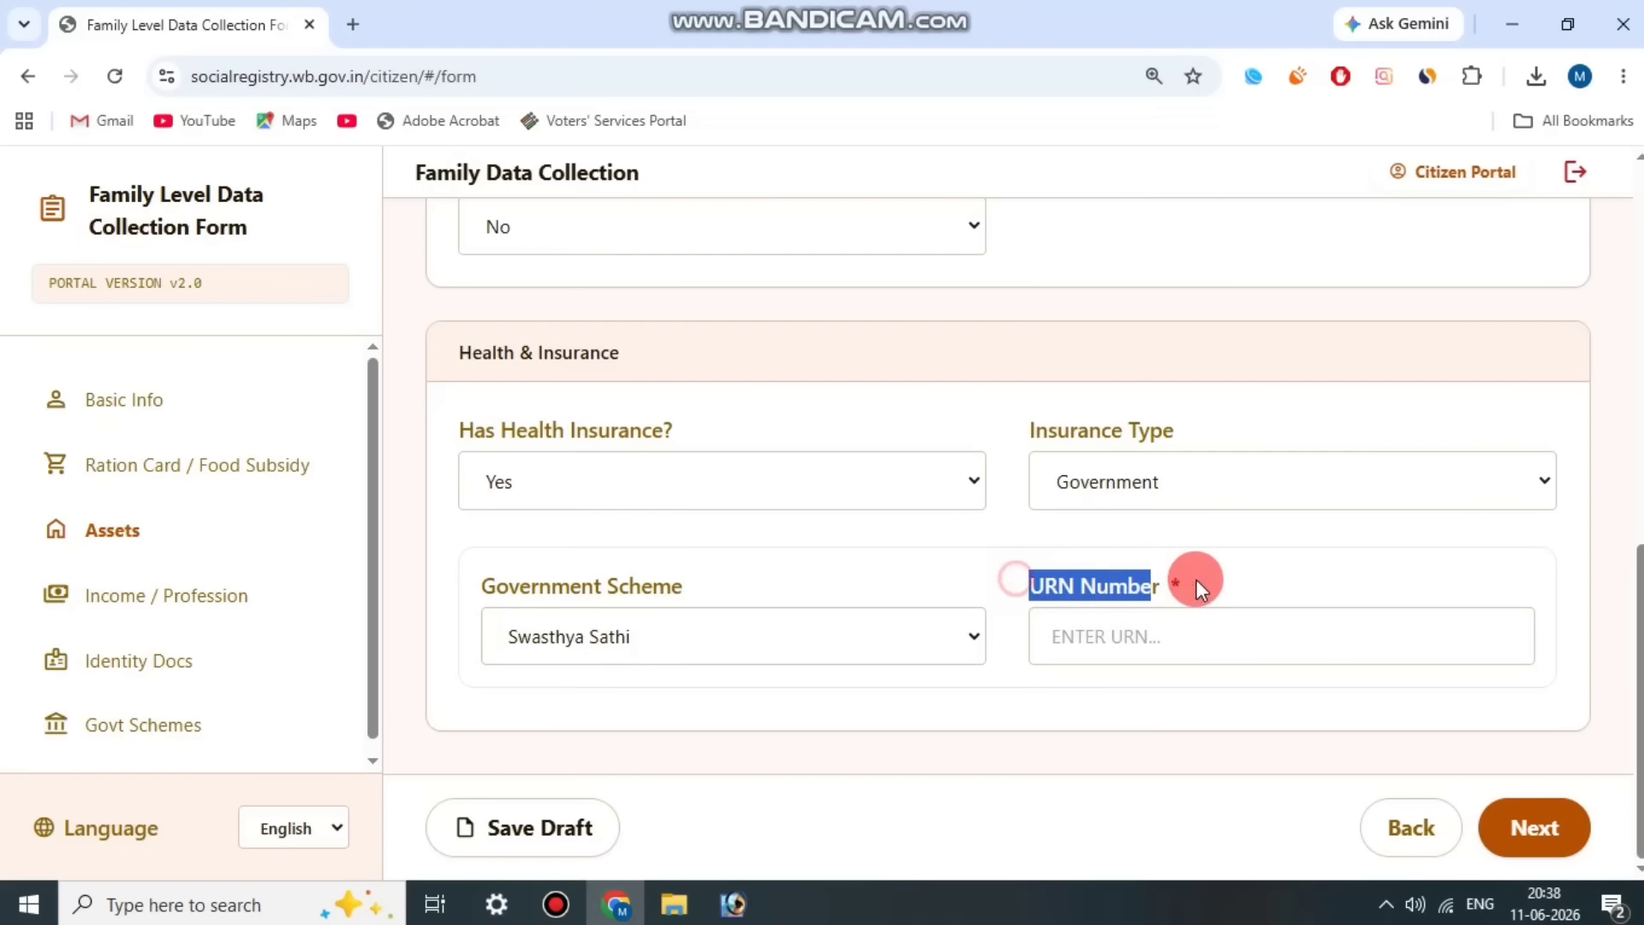
pyautogui.click(1213, 579)
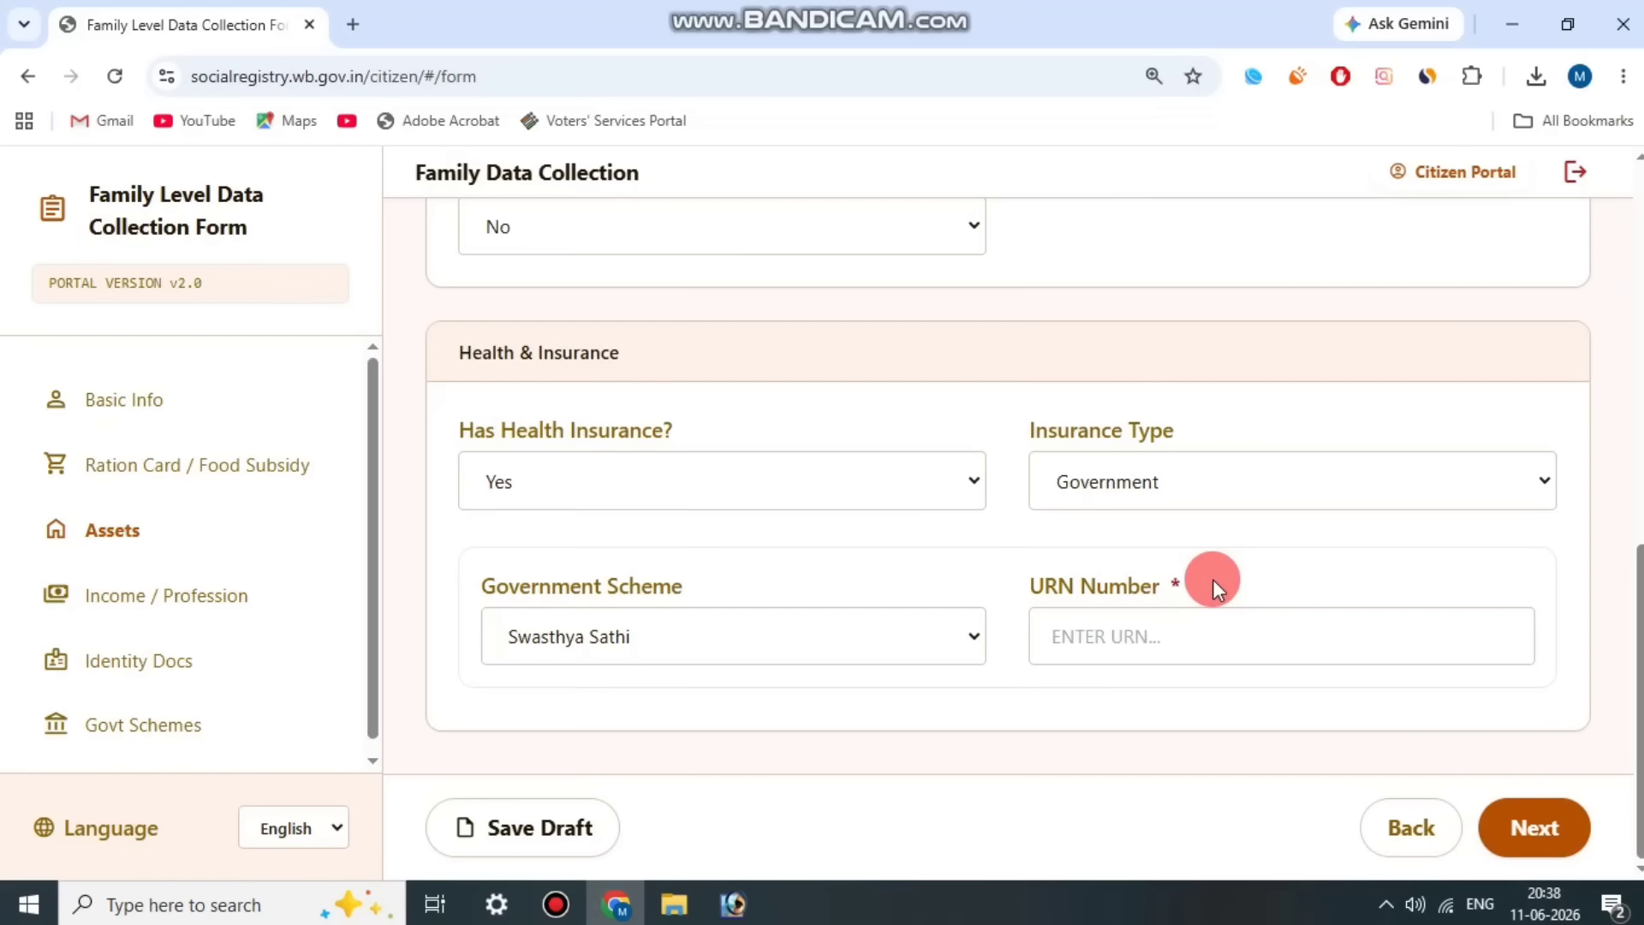
pyautogui.click(556, 905)
pyautogui.click(681, 156)
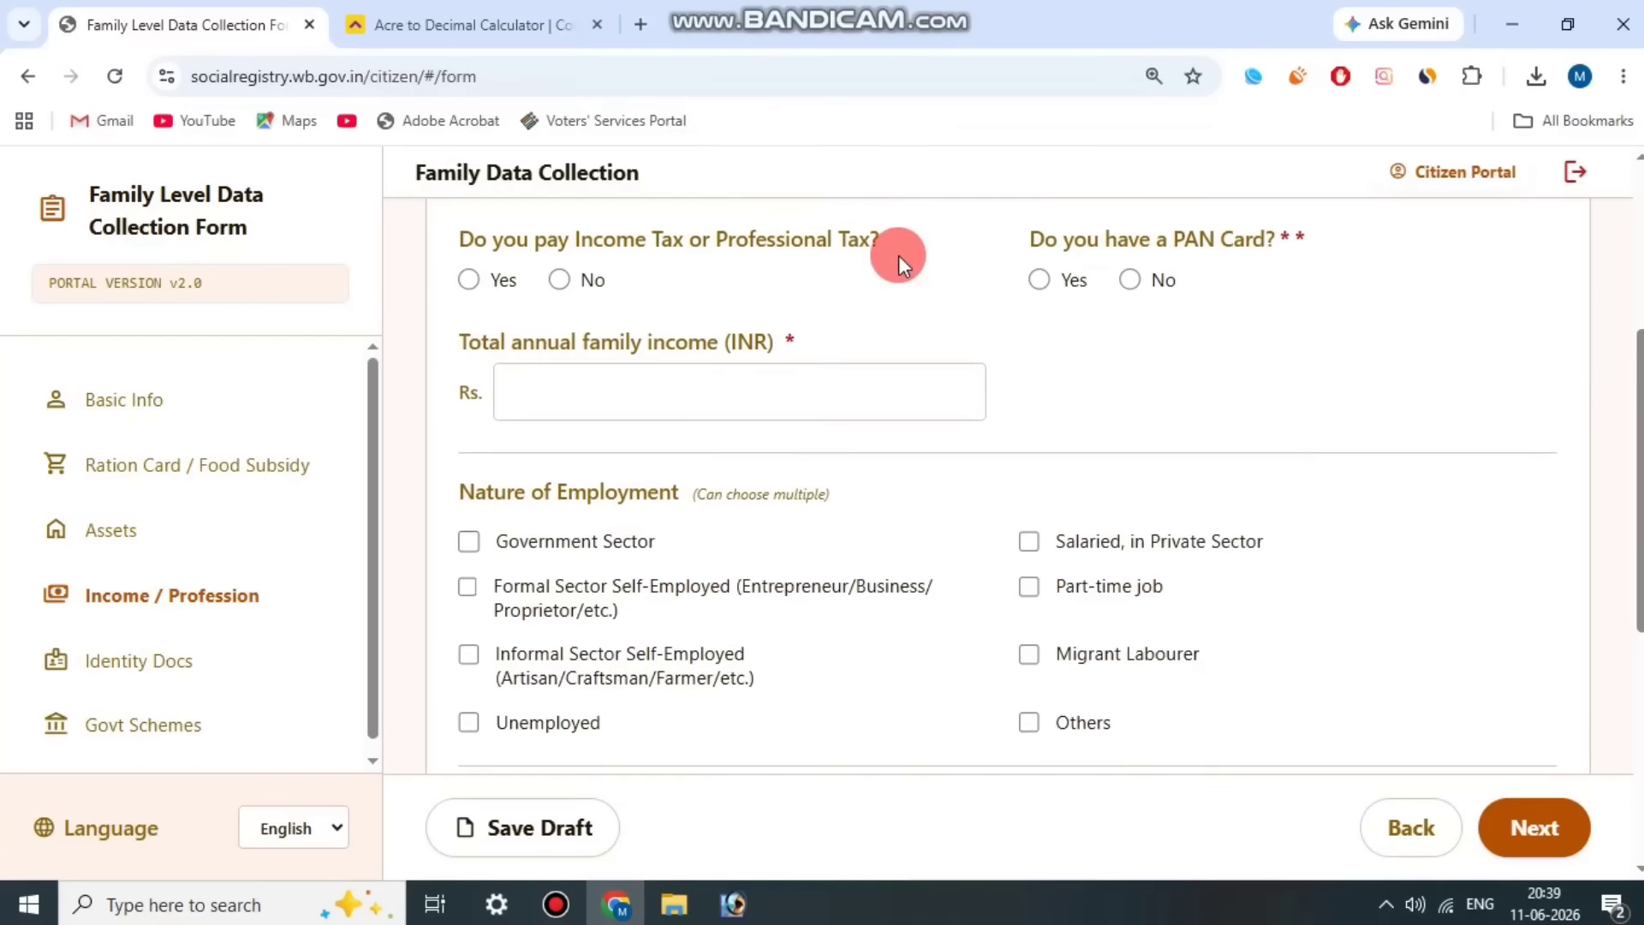
# Step: Answer No to paying Income Tax or Professional Tax in the income and profession section
pyautogui.scroll(3, 775, 416)
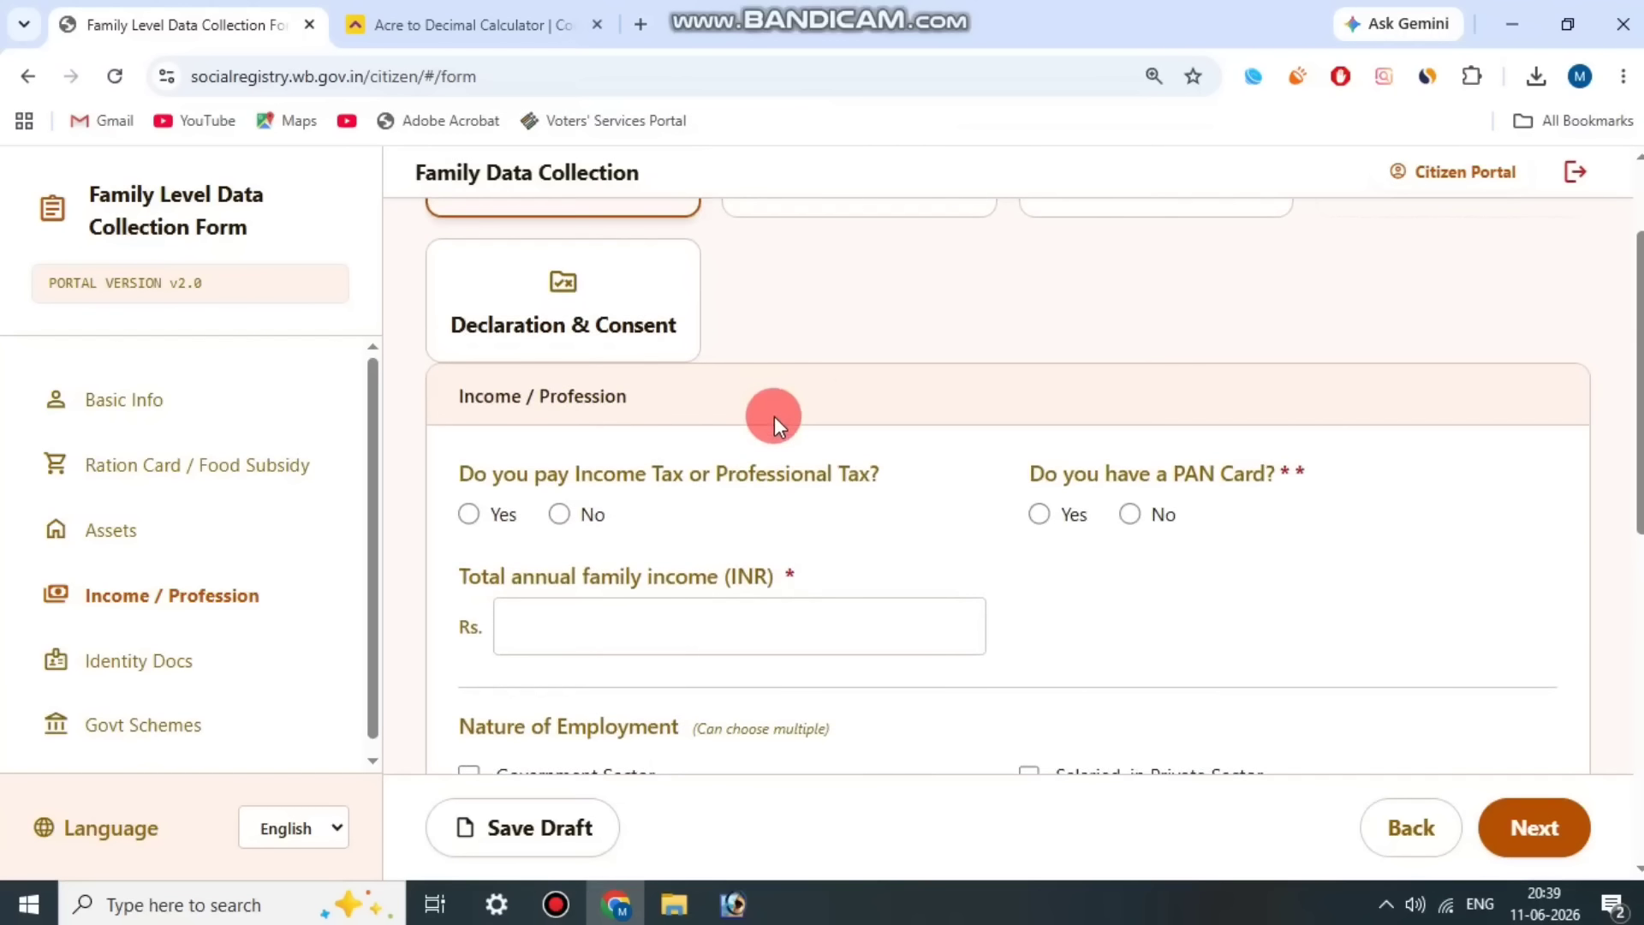
pyautogui.scroll(-1, 609, 394)
pyautogui.moveTo(522, 344); pyautogui.dragTo(917, 338)
pyautogui.click(677, 367)
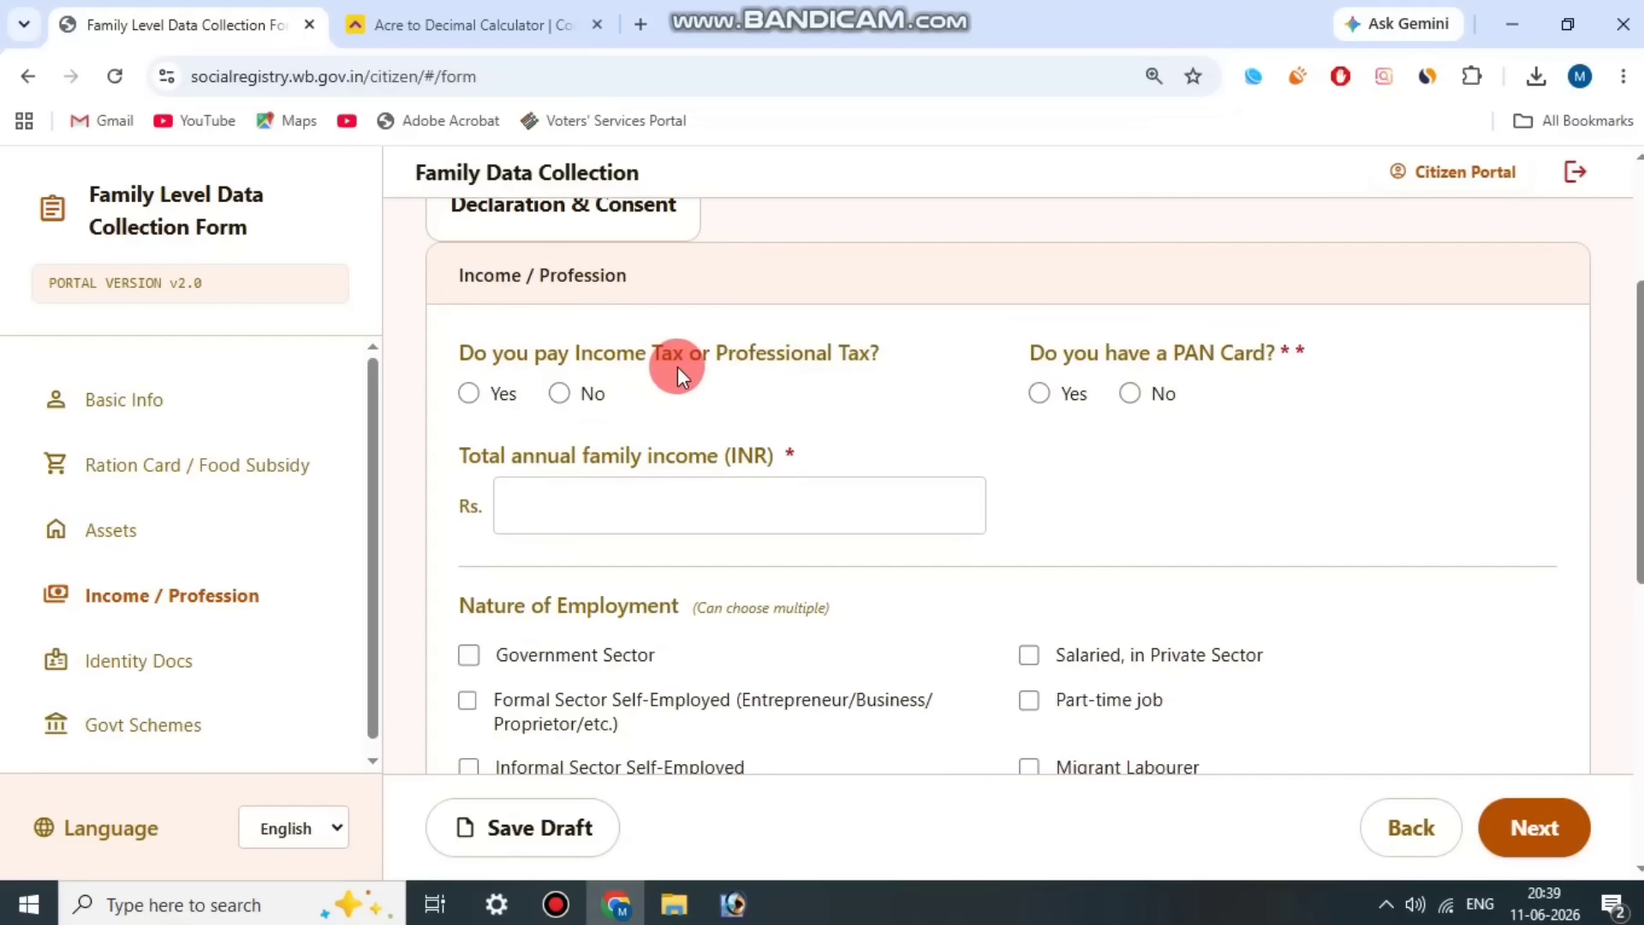
pyautogui.click(561, 394)
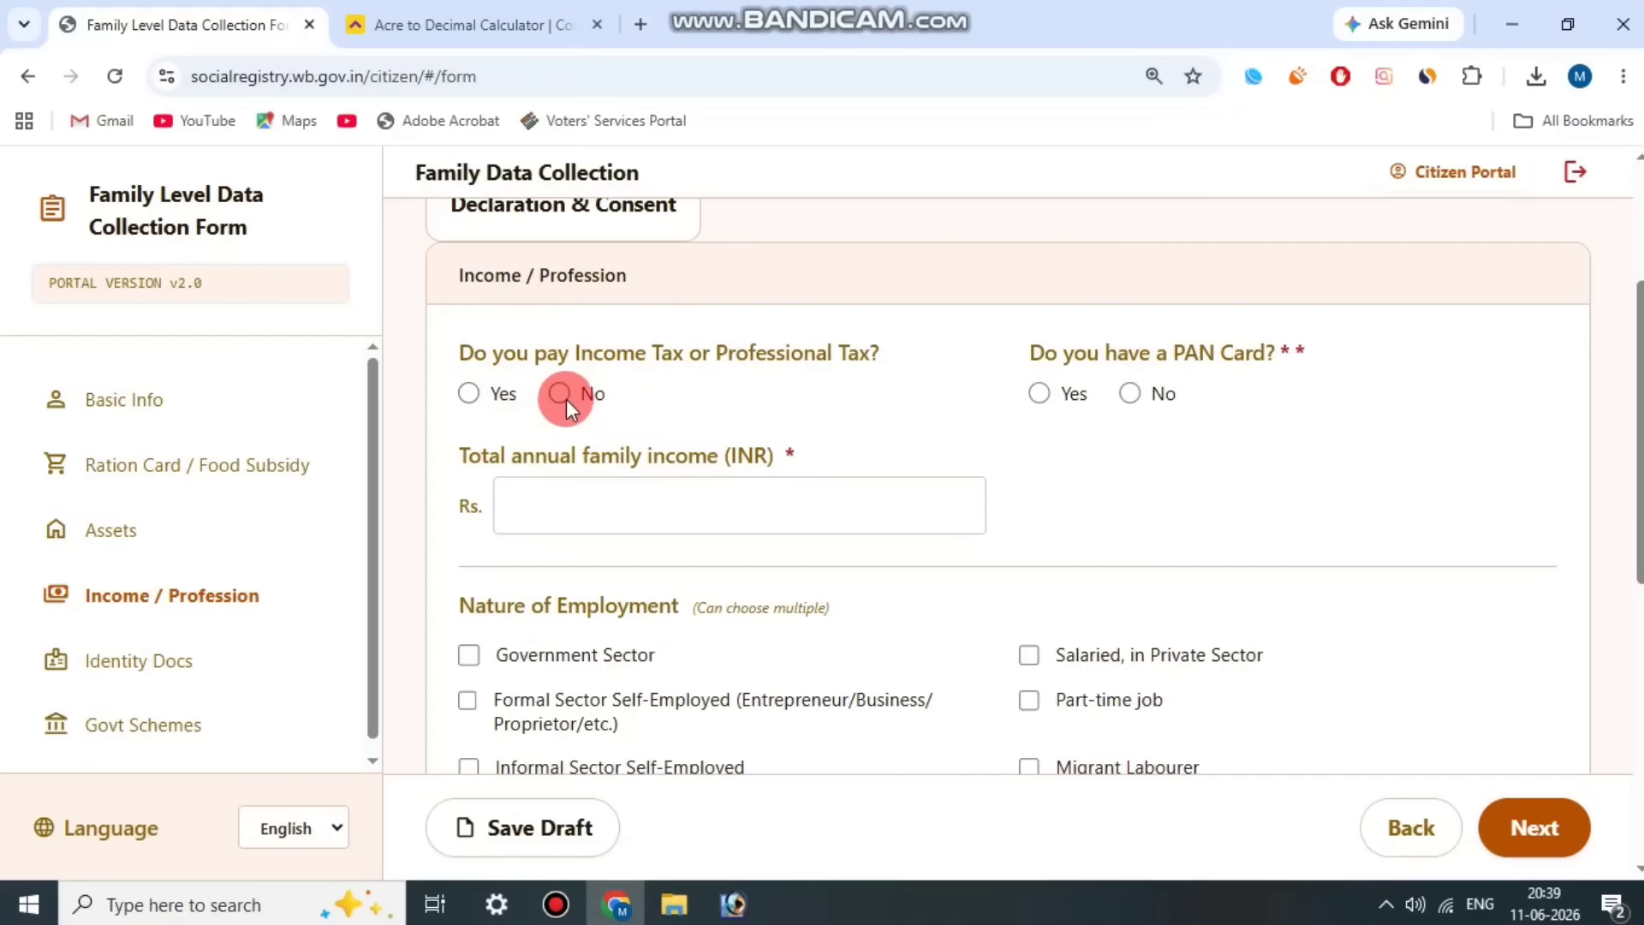
# Step: Answer Yes to the question about having a PAN card
pyautogui.moveTo(1055, 341); pyautogui.dragTo(1358, 338)
pyautogui.click(1068, 392)
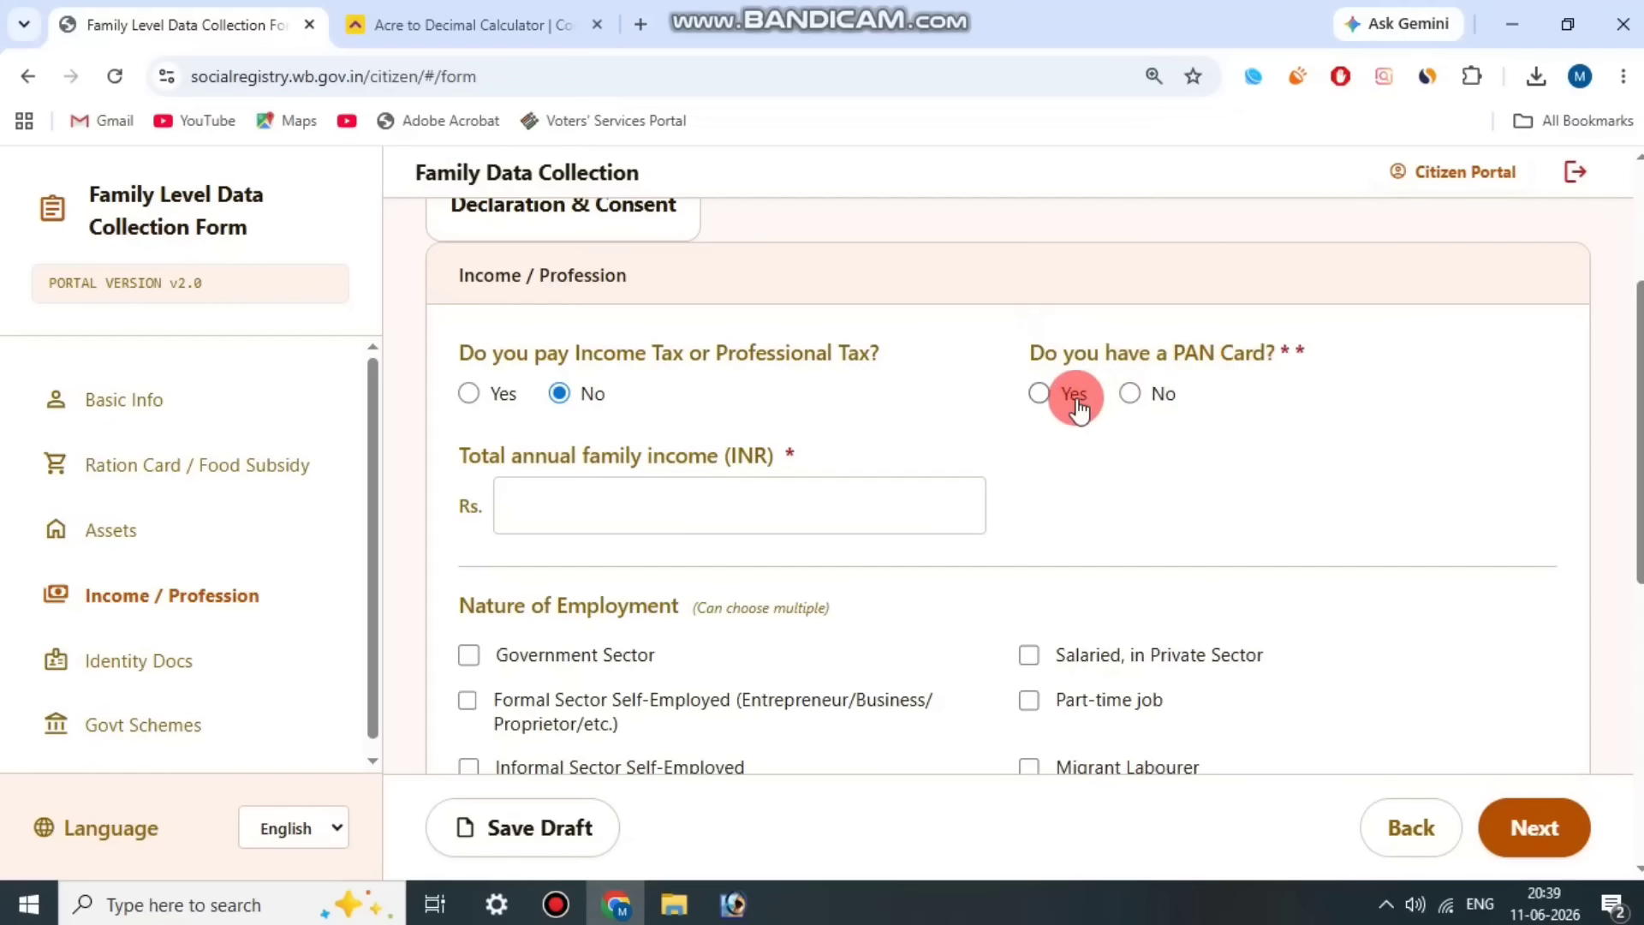
pyautogui.click(1124, 399)
pyautogui.click(1050, 400)
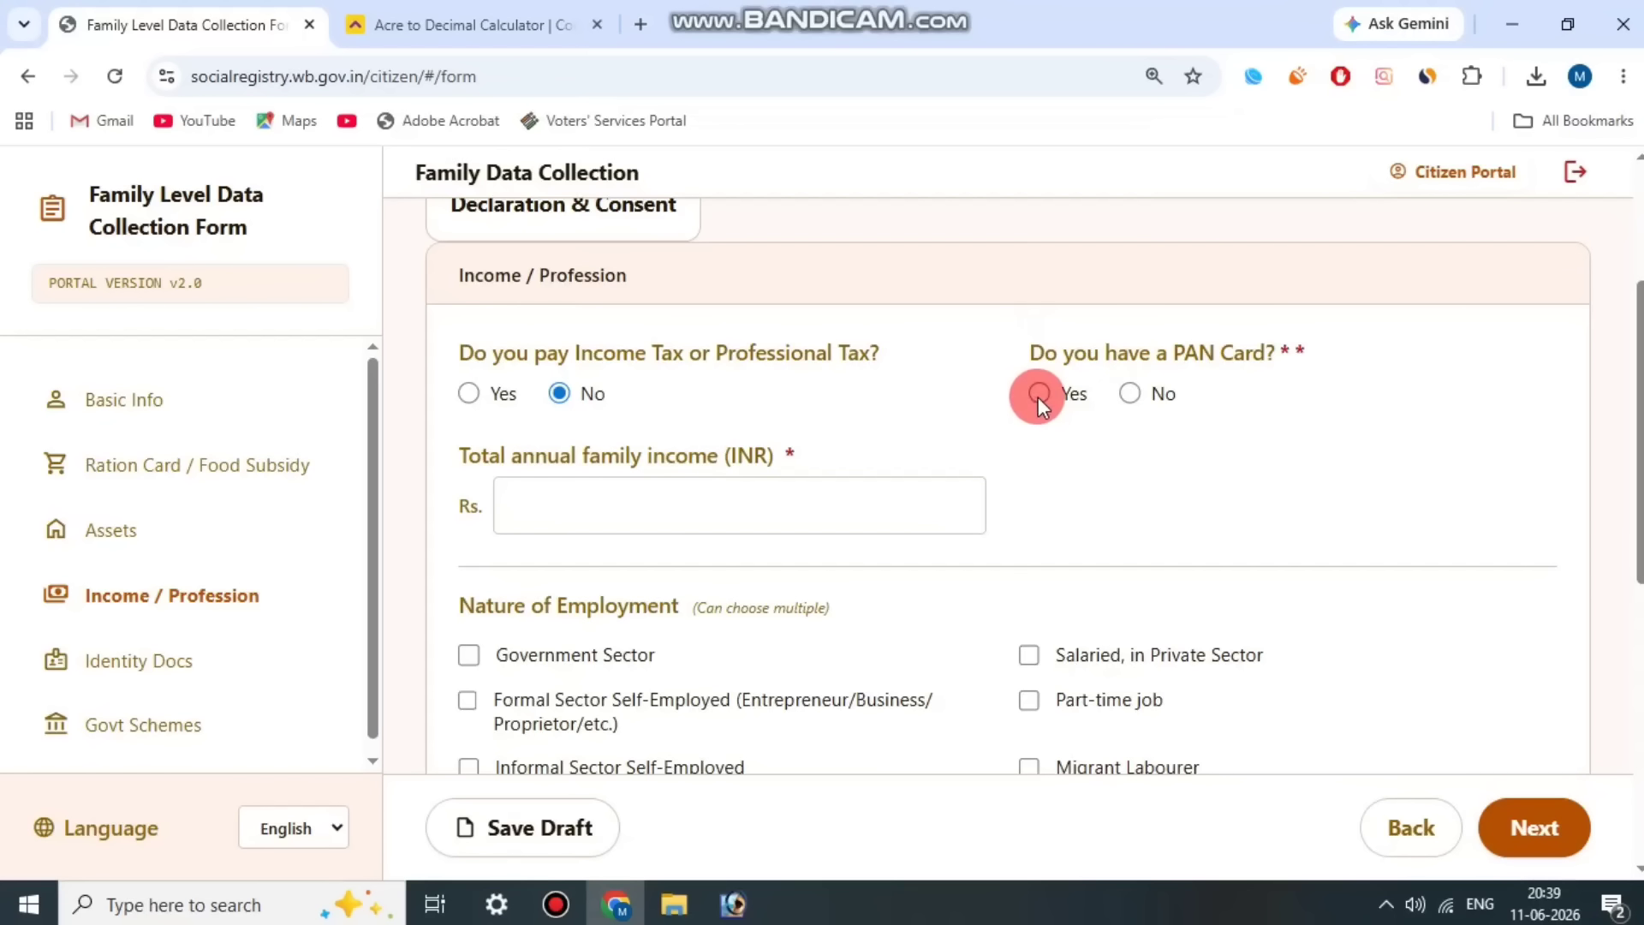
pyautogui.click(1039, 392)
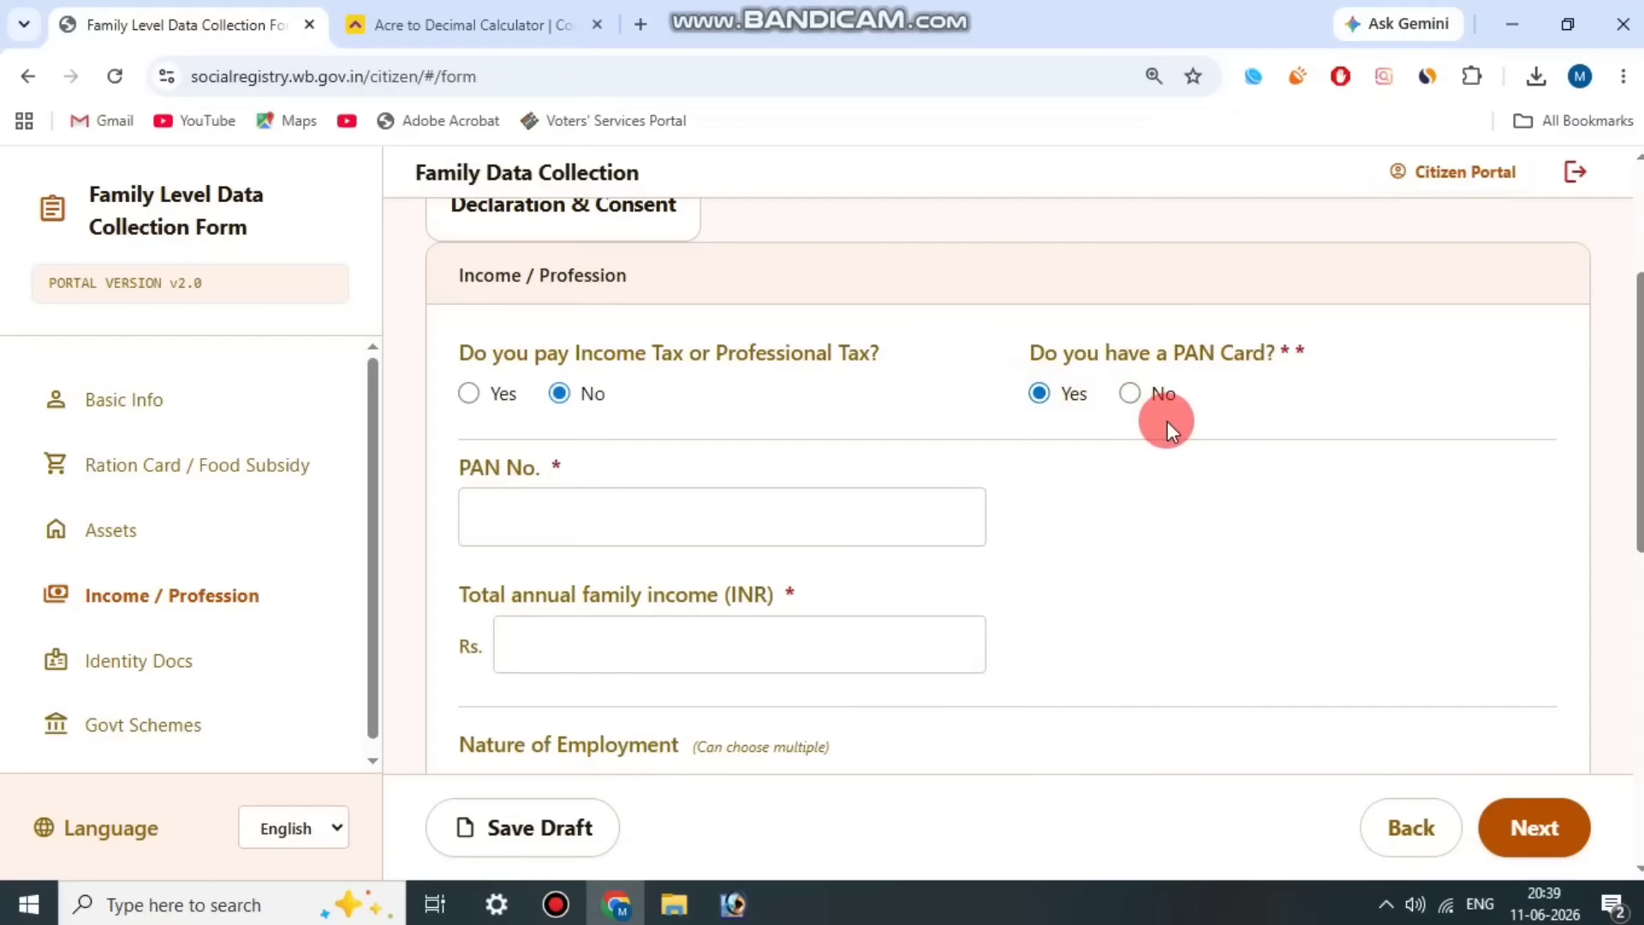
# Step: Switch the PAN card answer to No and back to Yes, and review the PAN No. field
pyautogui.click(1131, 394)
pyautogui.click(1040, 391)
pyautogui.tripleClick(464, 468)
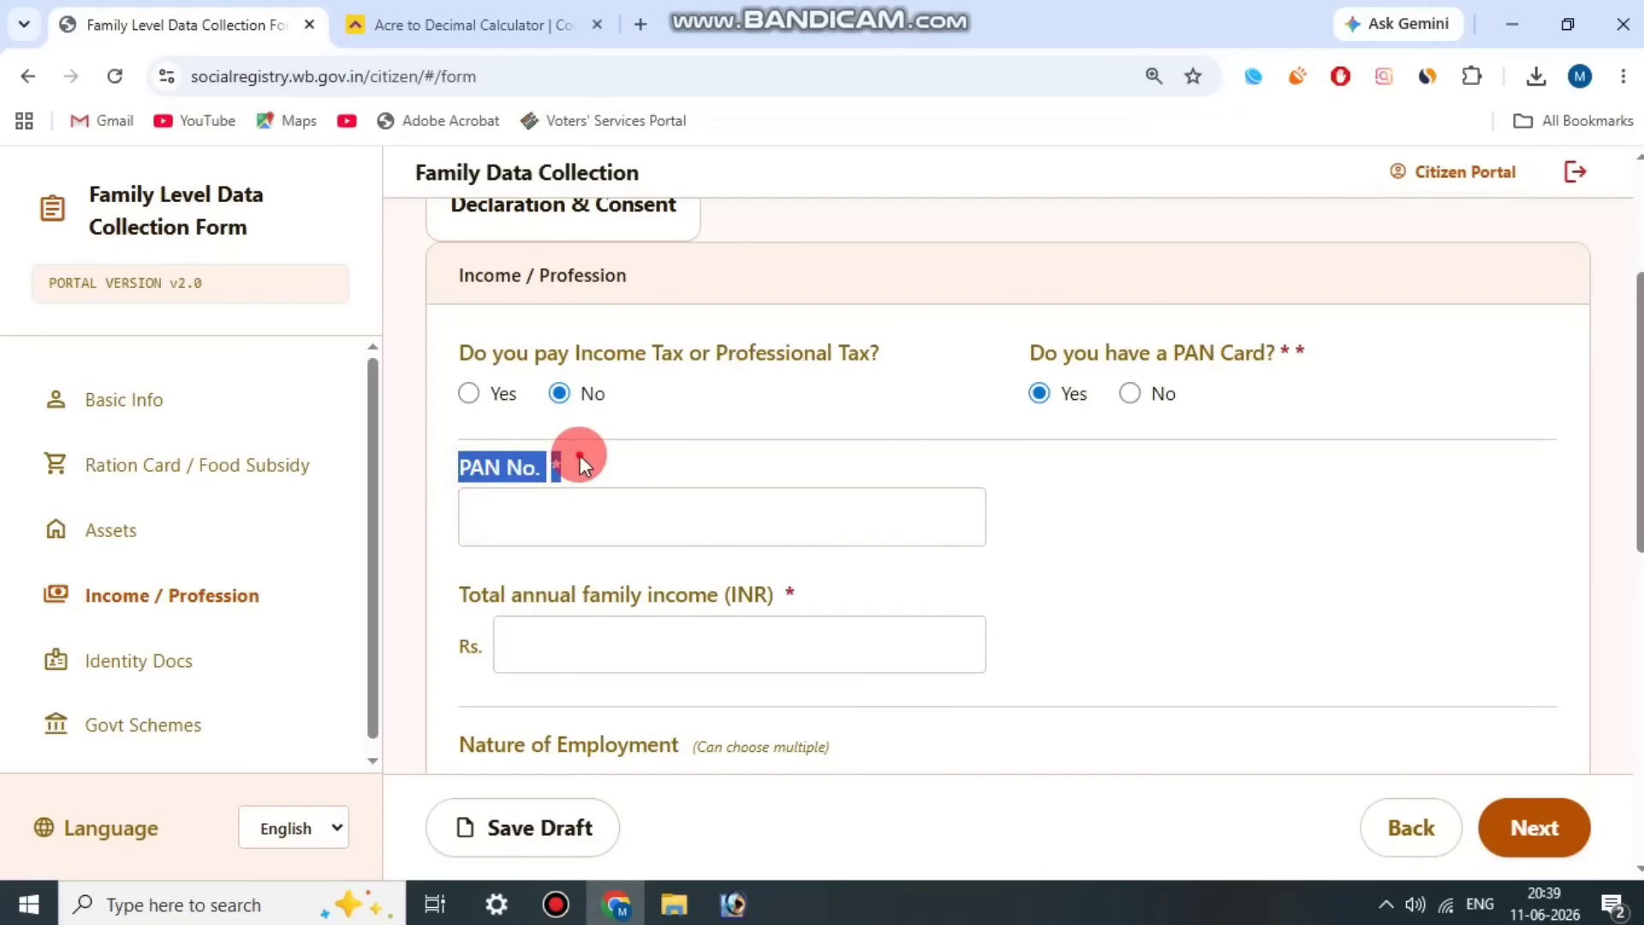
pyautogui.scroll(-1, 525, 561)
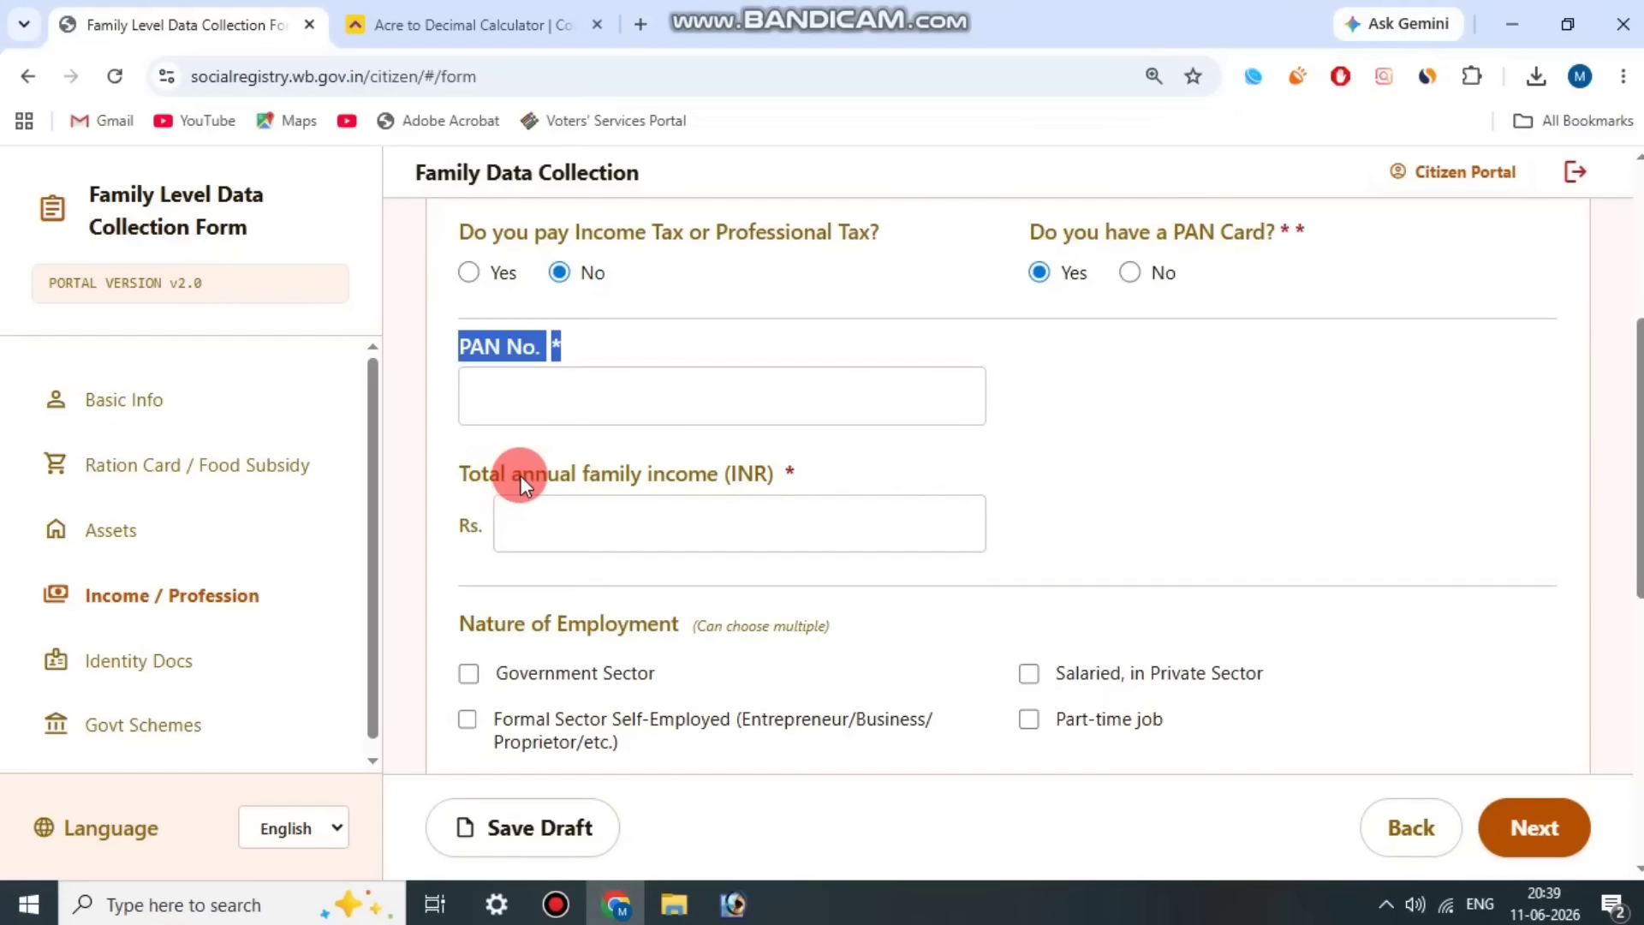
# Step: Set the total annual family income to Rs. 72000 in the income and profession section
pyautogui.moveTo(470, 469); pyautogui.dragTo(816, 463)
pyautogui.click(818, 461)
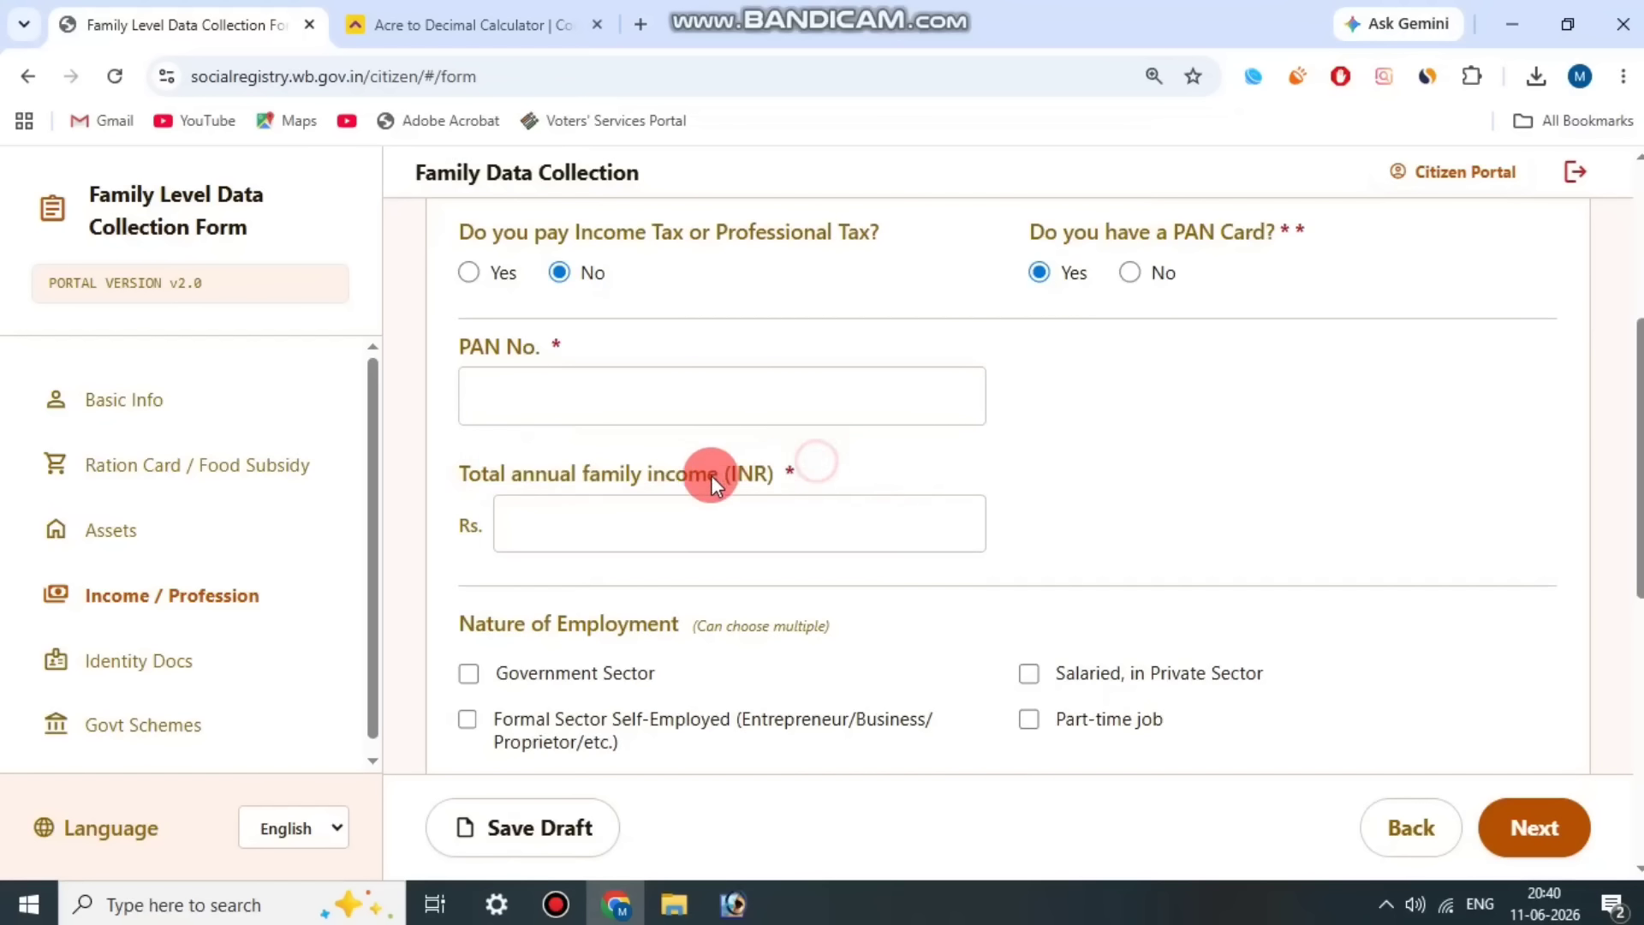
pyautogui.scroll(-1, 711, 476)
pyautogui.moveTo(594, 352); pyautogui.dragTo(801, 333)
pyautogui.click(784, 337)
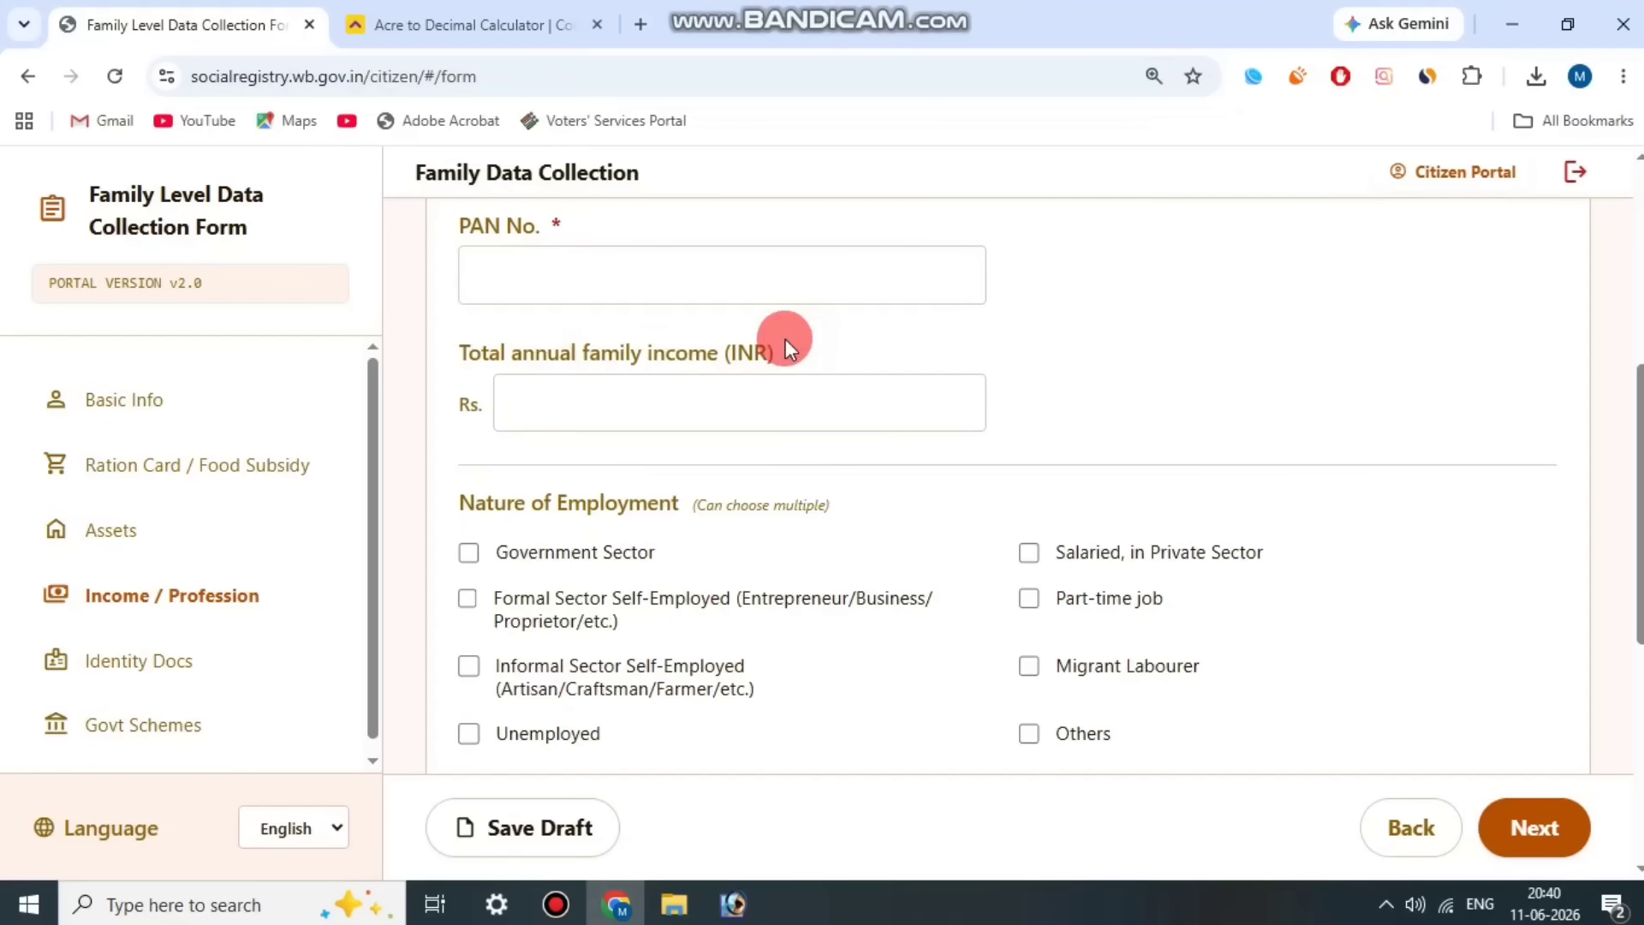
pyautogui.click(700, 403)
pyautogui.write('72000')
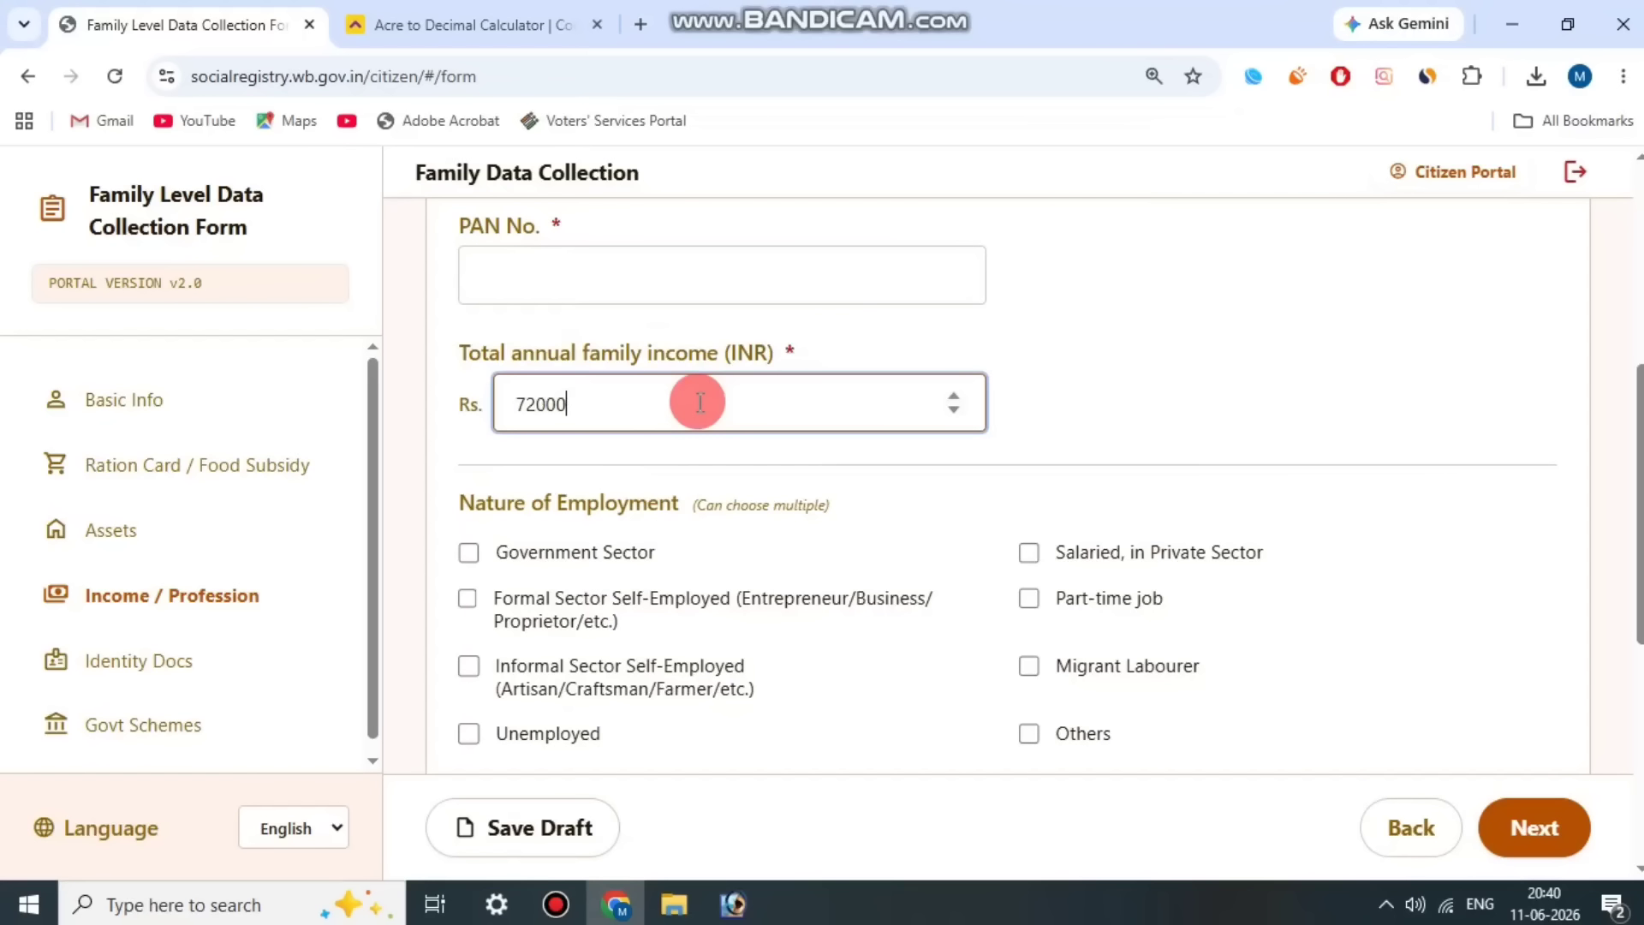
pyautogui.click(1180, 432)
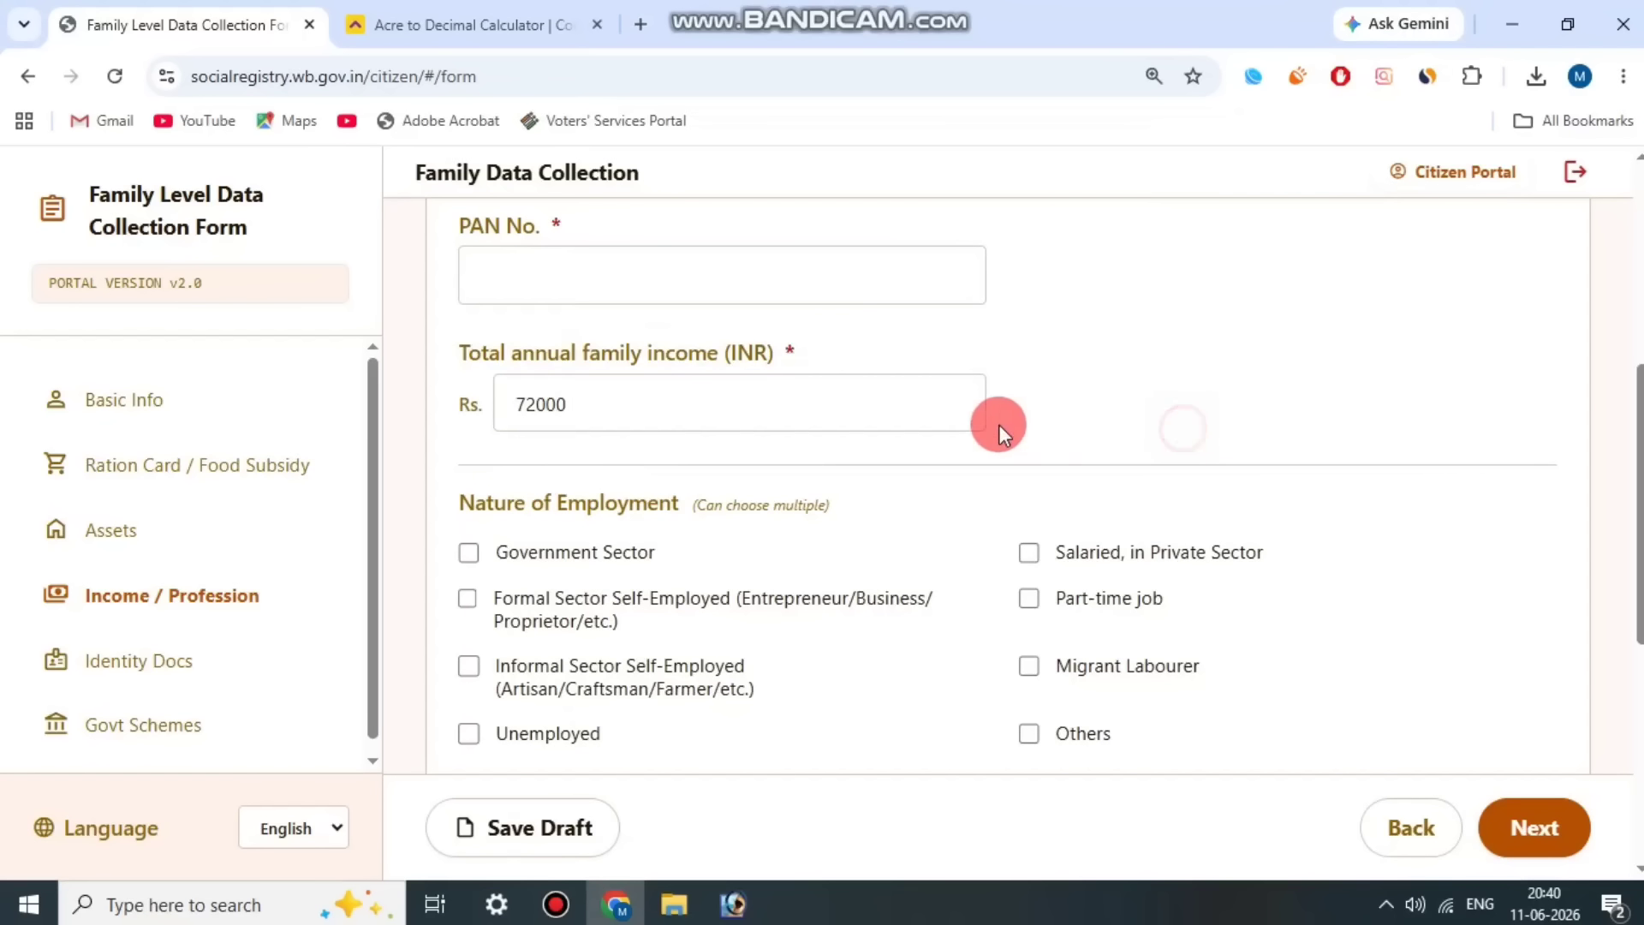
# Step: Choose Formal Sector Self-Employed (Entrepreneur/Business/Proprietor/etc.) as the nature of employment
pyautogui.scroll(-1, 977, 426)
pyautogui.click(467, 395)
pyautogui.moveTo(684, 387); pyautogui.dragTo(709, 387)
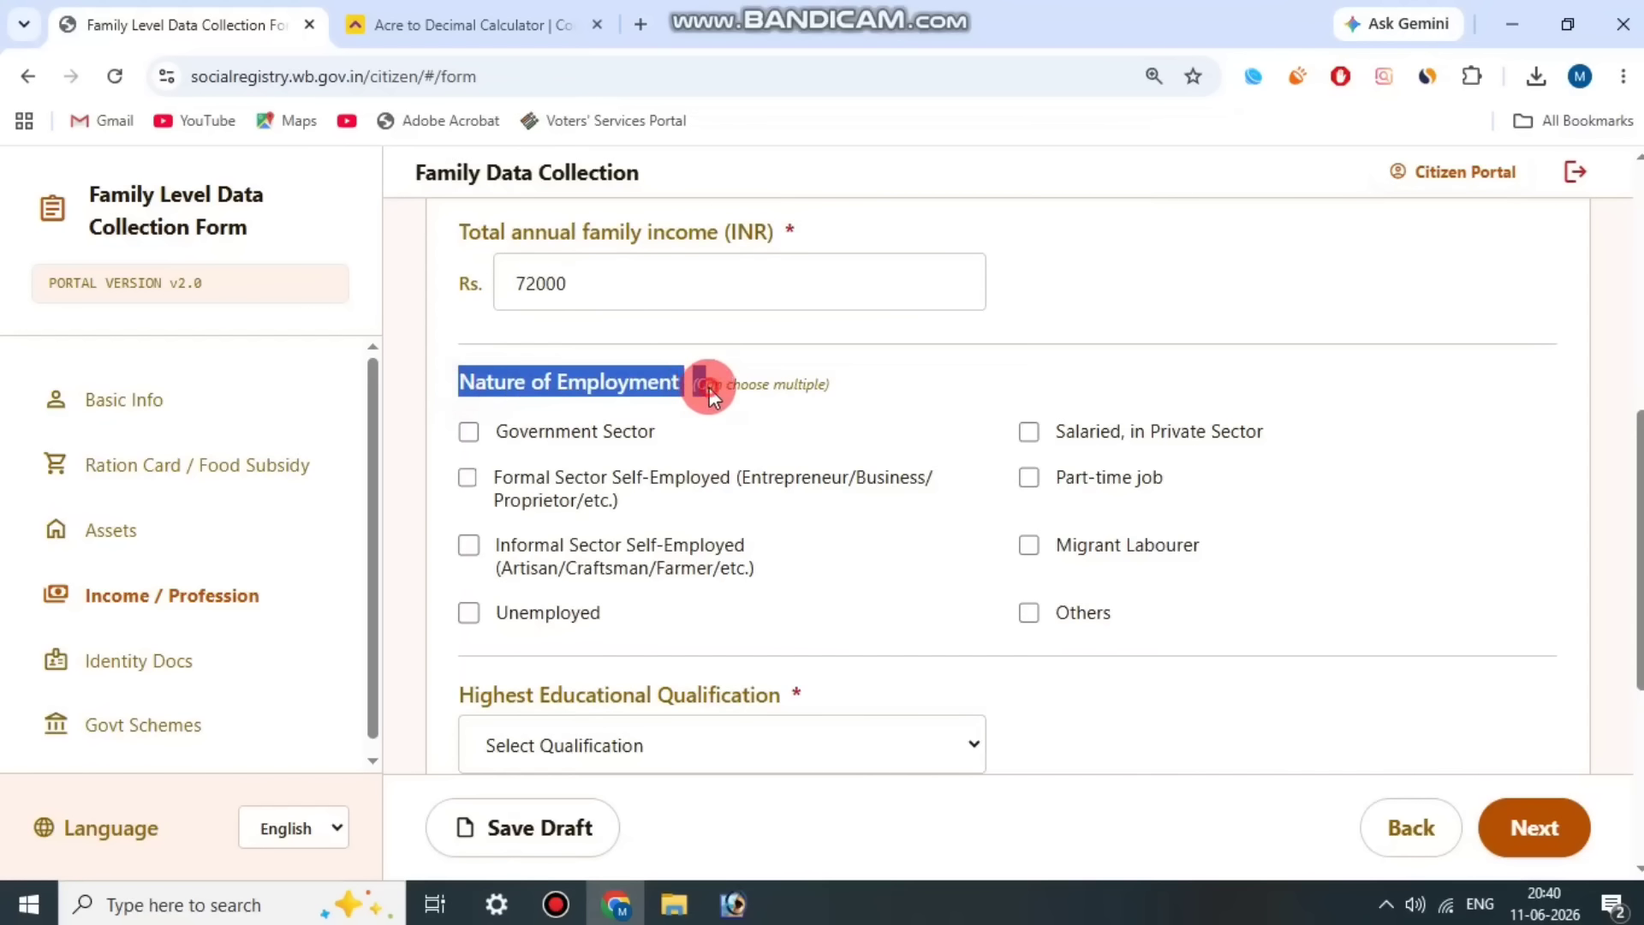
pyautogui.click(860, 396)
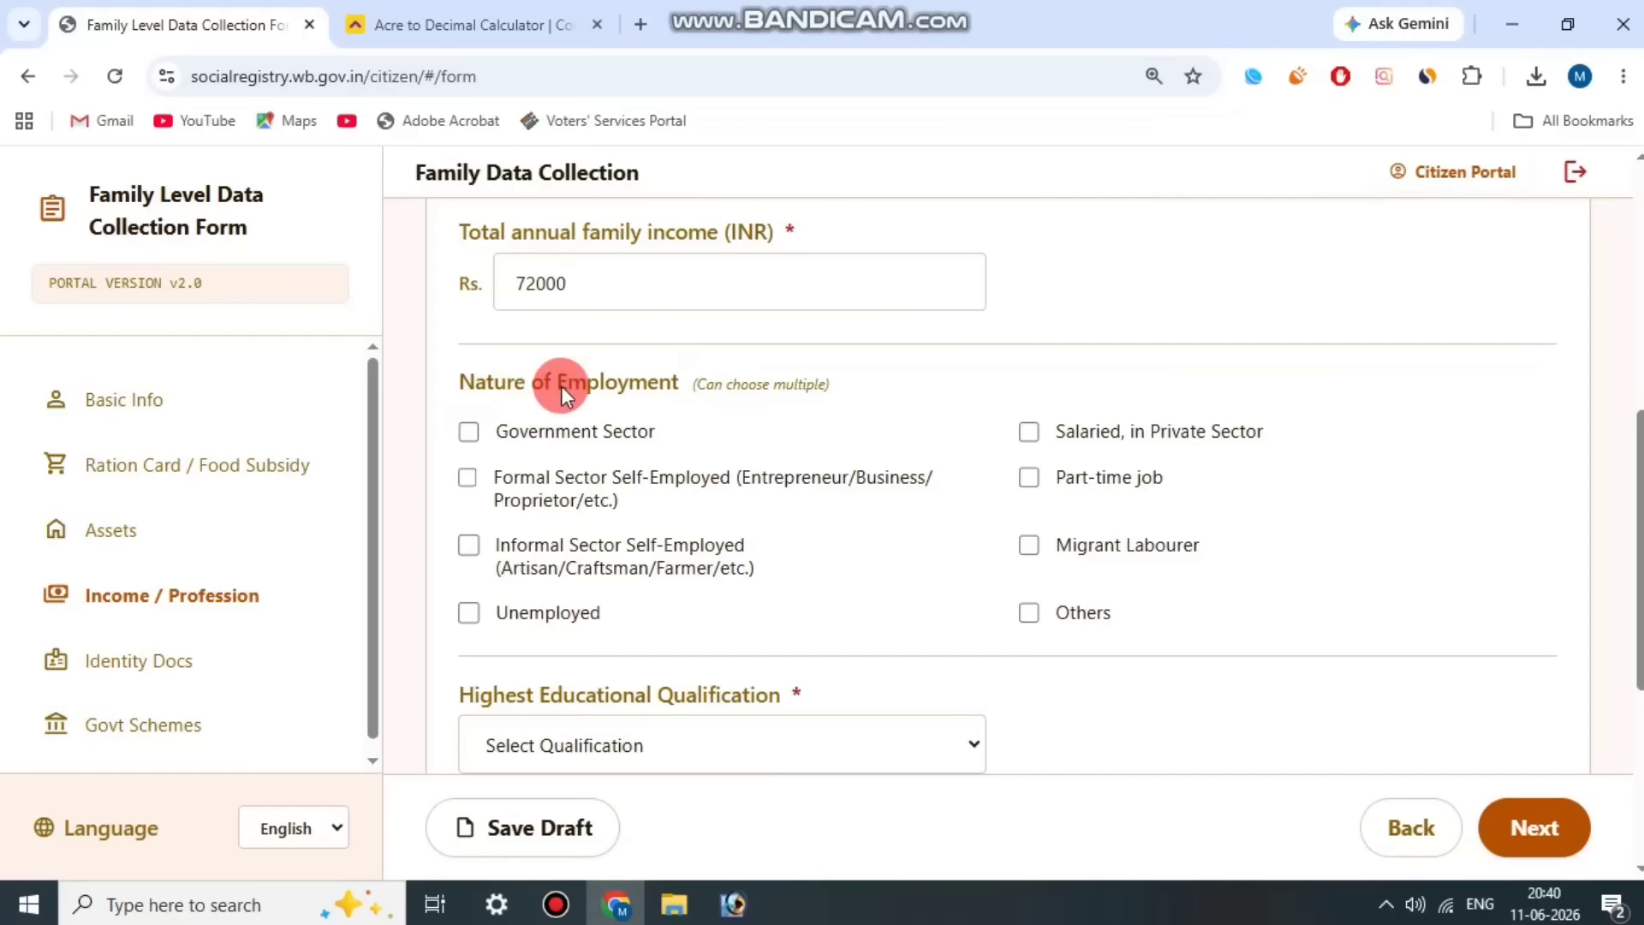
pyautogui.scroll(-1, 613, 543)
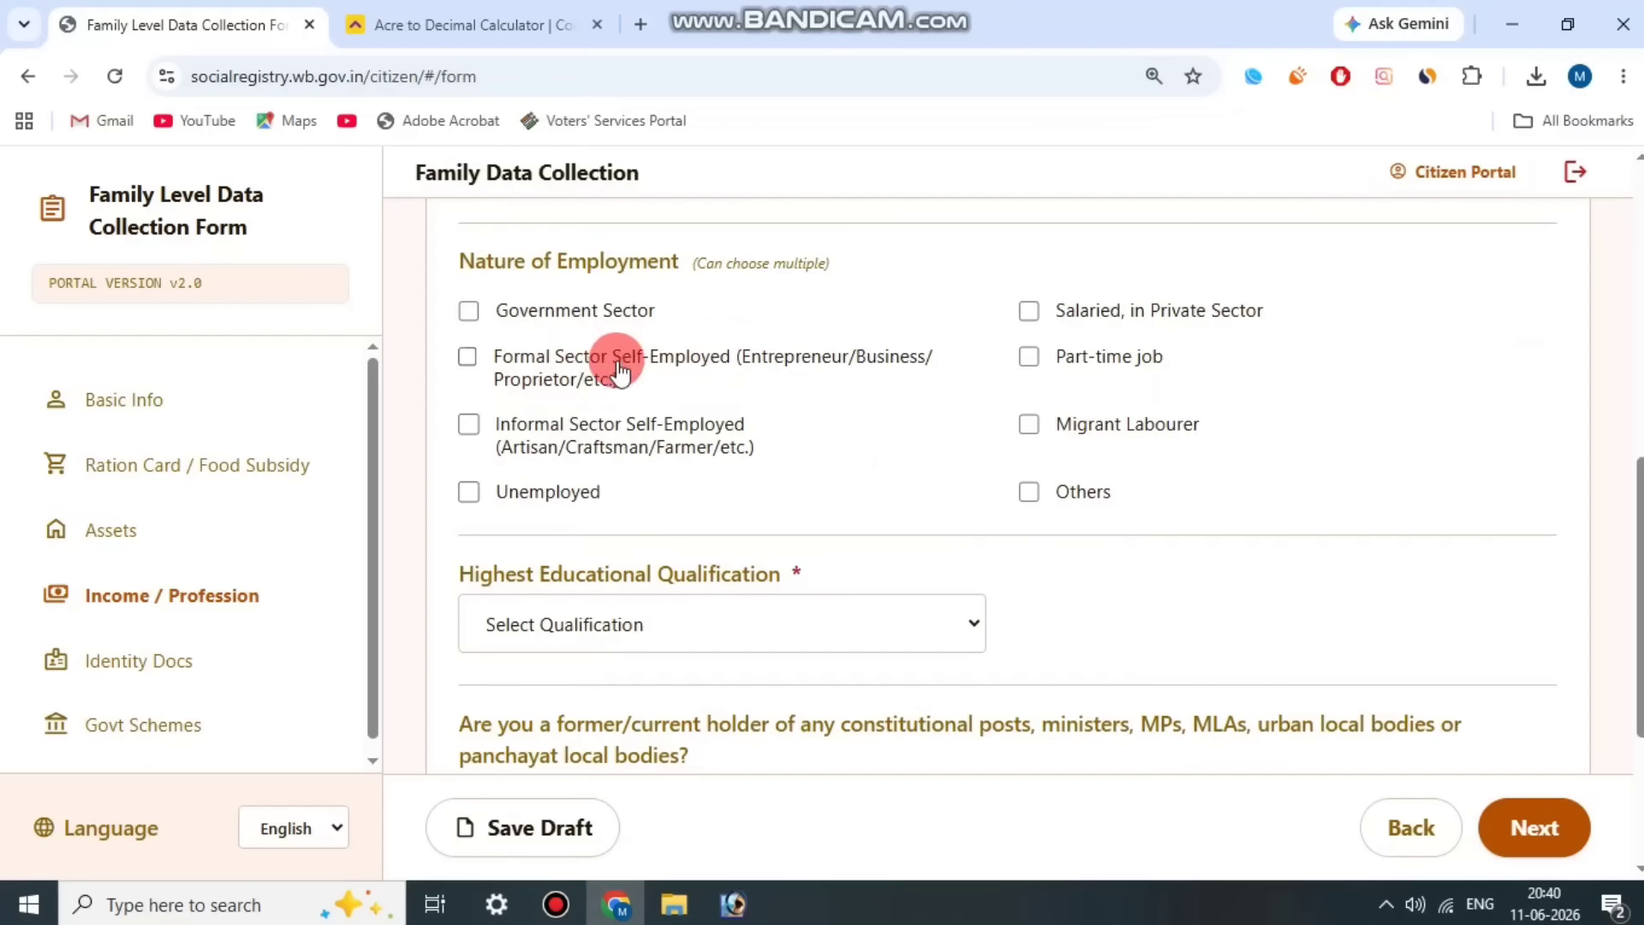
pyautogui.click(467, 357)
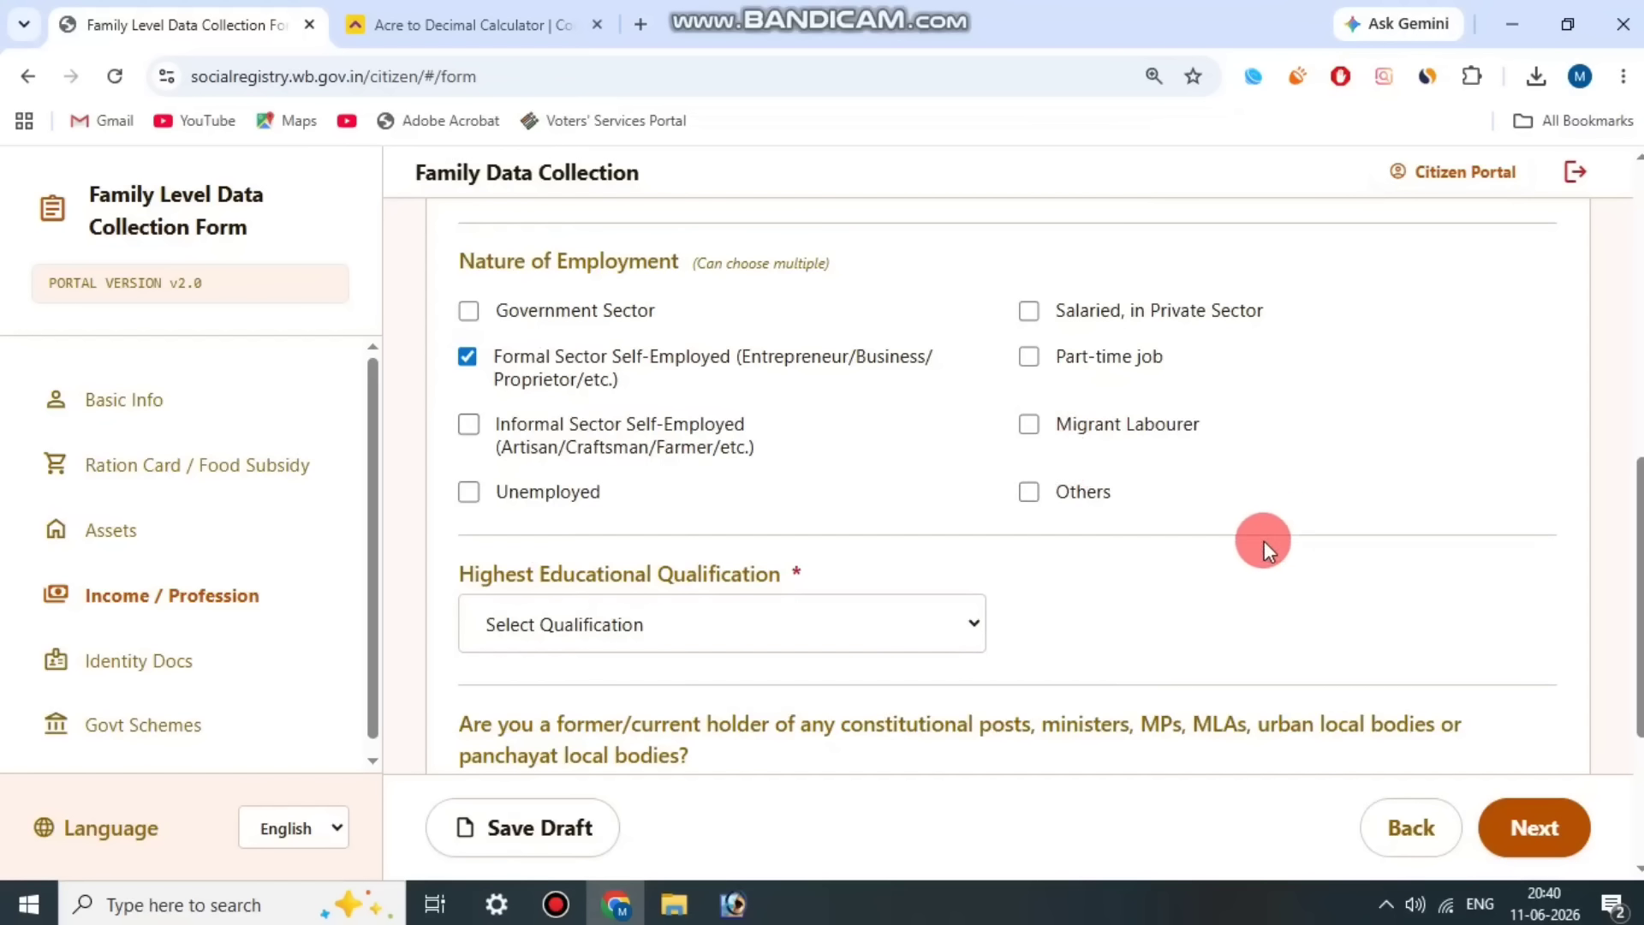
# Step: Set the highest educational qualification to Lower than 10th
pyautogui.scroll(-1, 1264, 541)
pyautogui.click(729, 495)
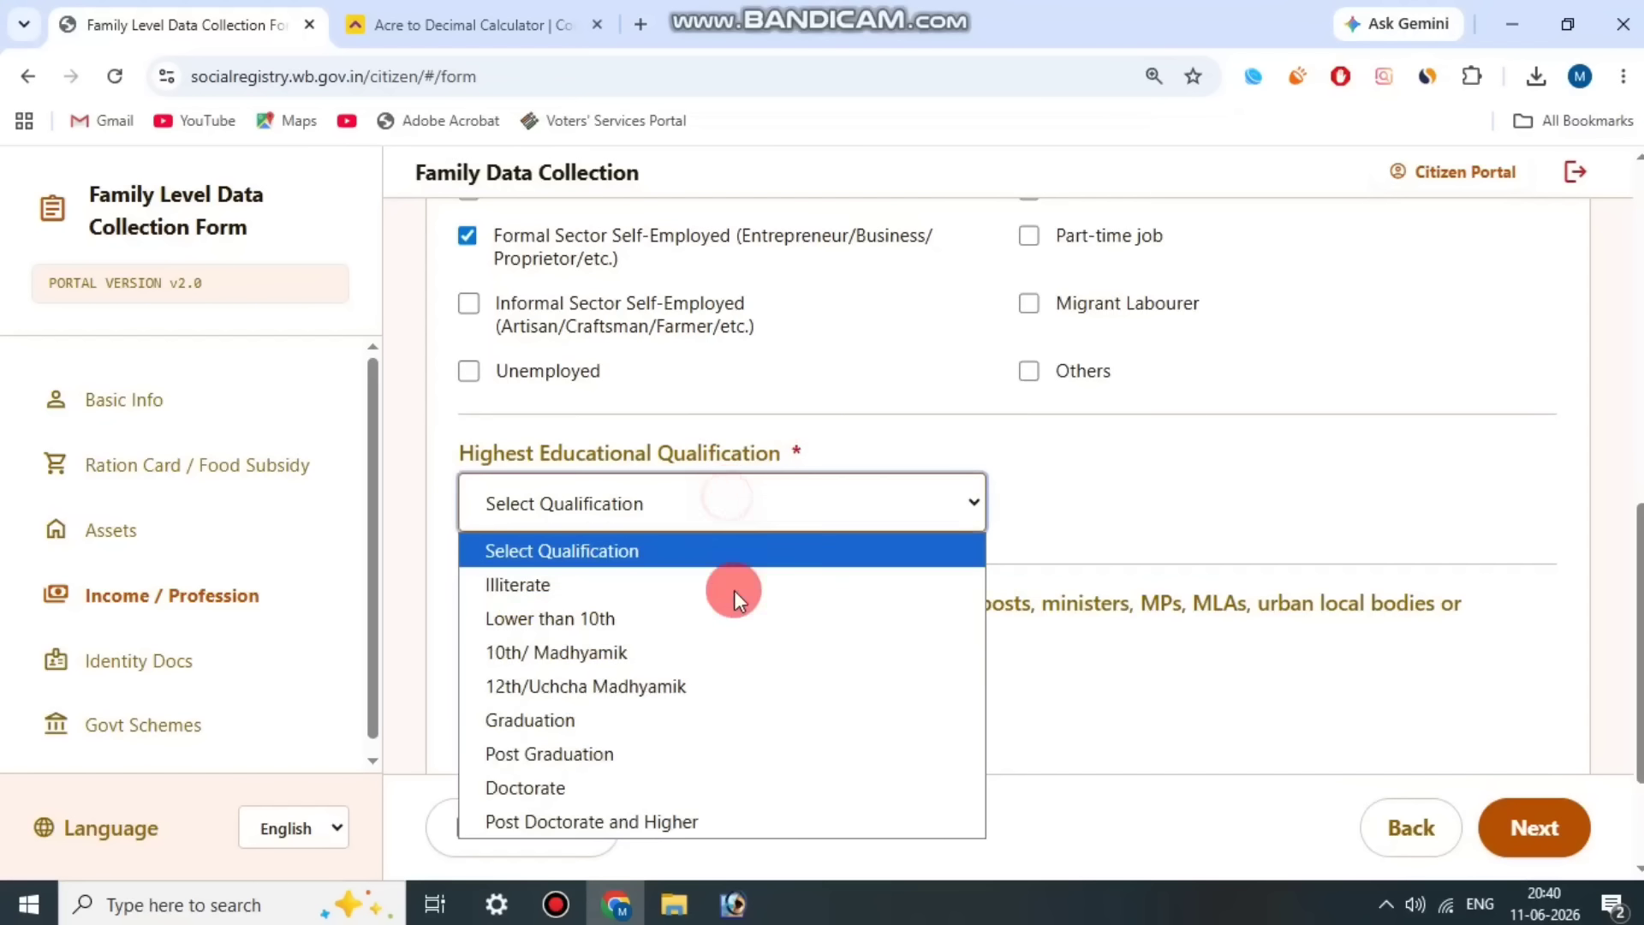
pyautogui.click(651, 617)
# Step: Answer No to being a former or current holder of constitutional, ministerial or local body posts
pyautogui.scroll(-2, 866, 463)
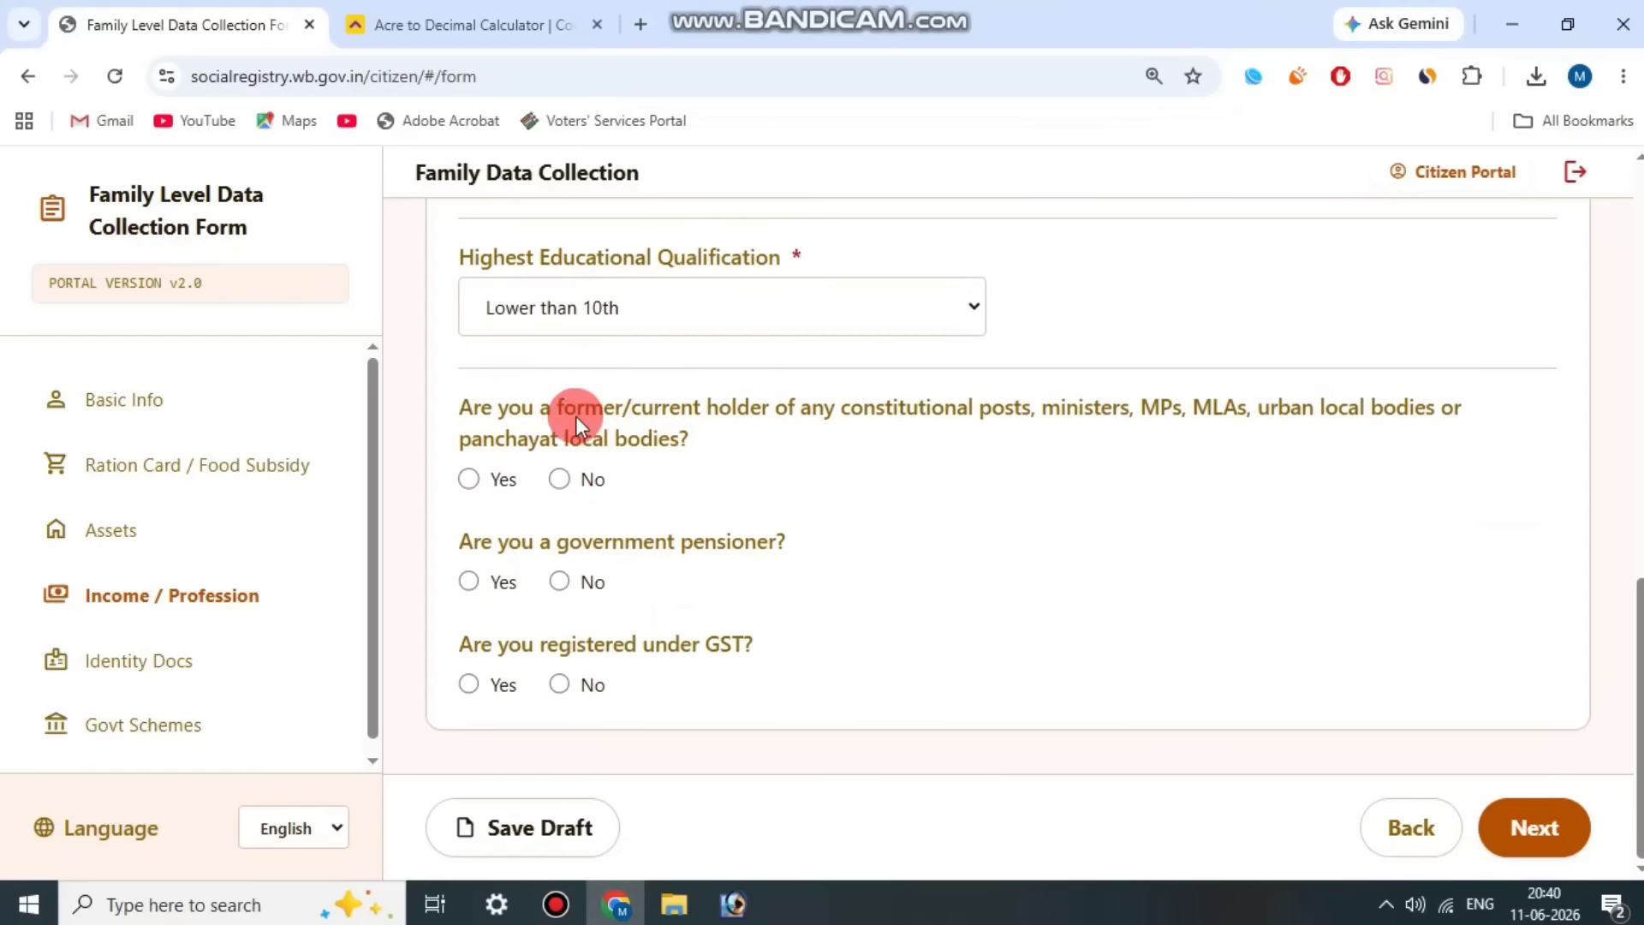
pyautogui.moveTo(460, 411); pyautogui.dragTo(689, 429)
pyautogui.click(957, 423)
pyautogui.click(563, 479)
# Step: Answer No to both the government pensioner question and the GST registration question
pyautogui.moveTo(731, 538); pyautogui.dragTo(803, 538)
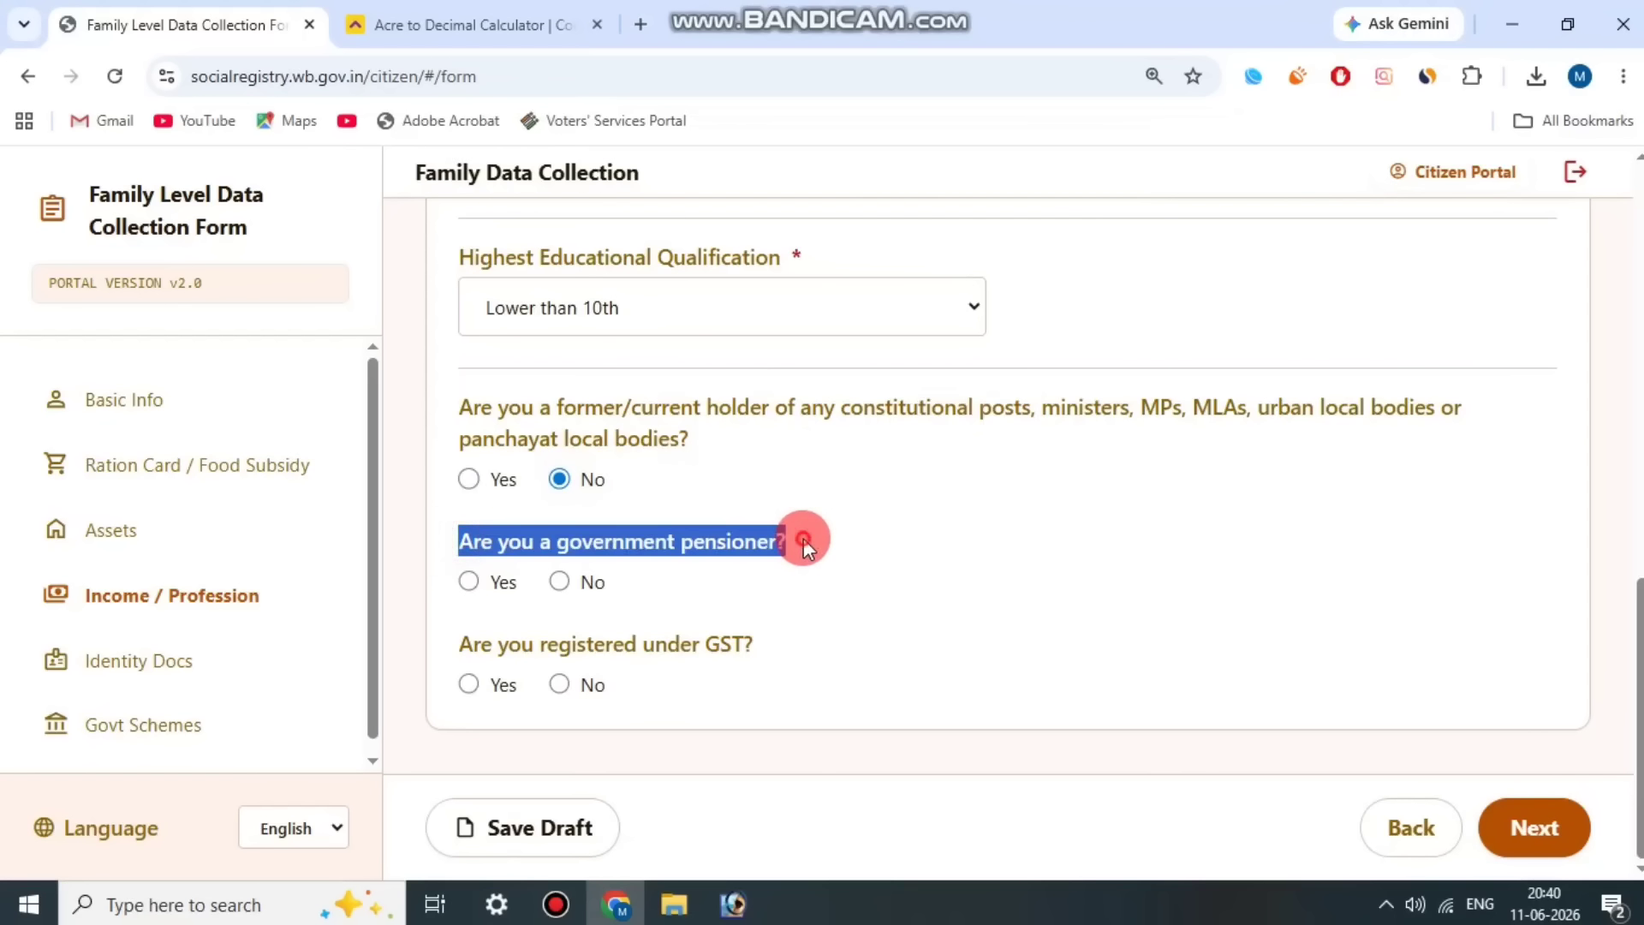
pyautogui.click(763, 549)
pyautogui.click(564, 582)
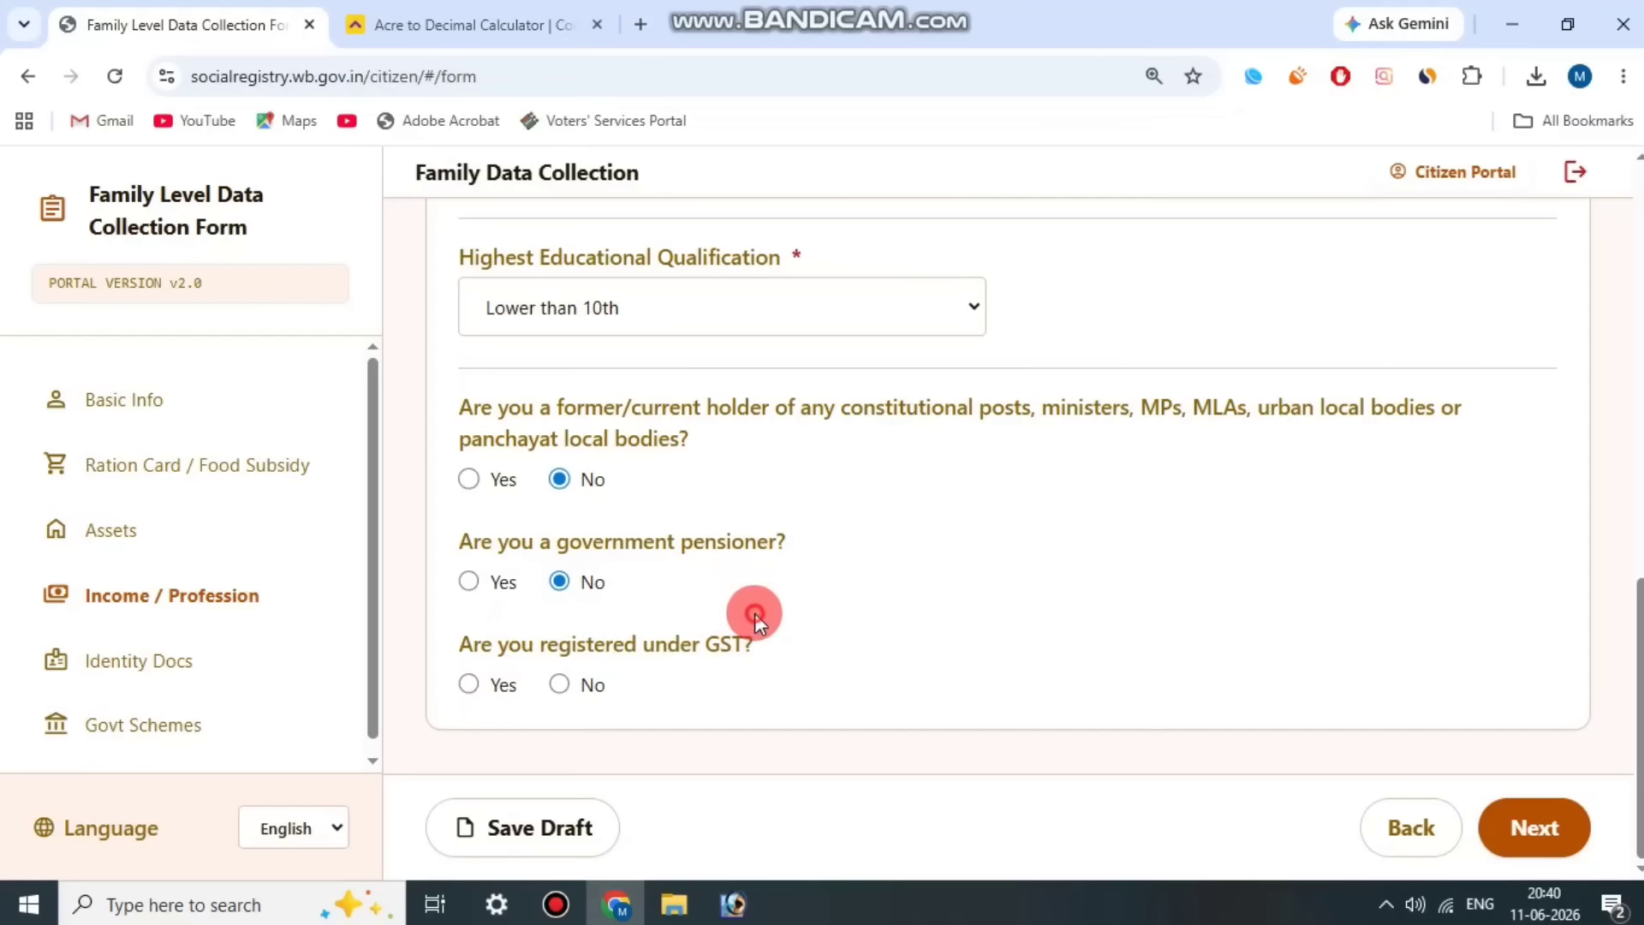
pyautogui.click(561, 684)
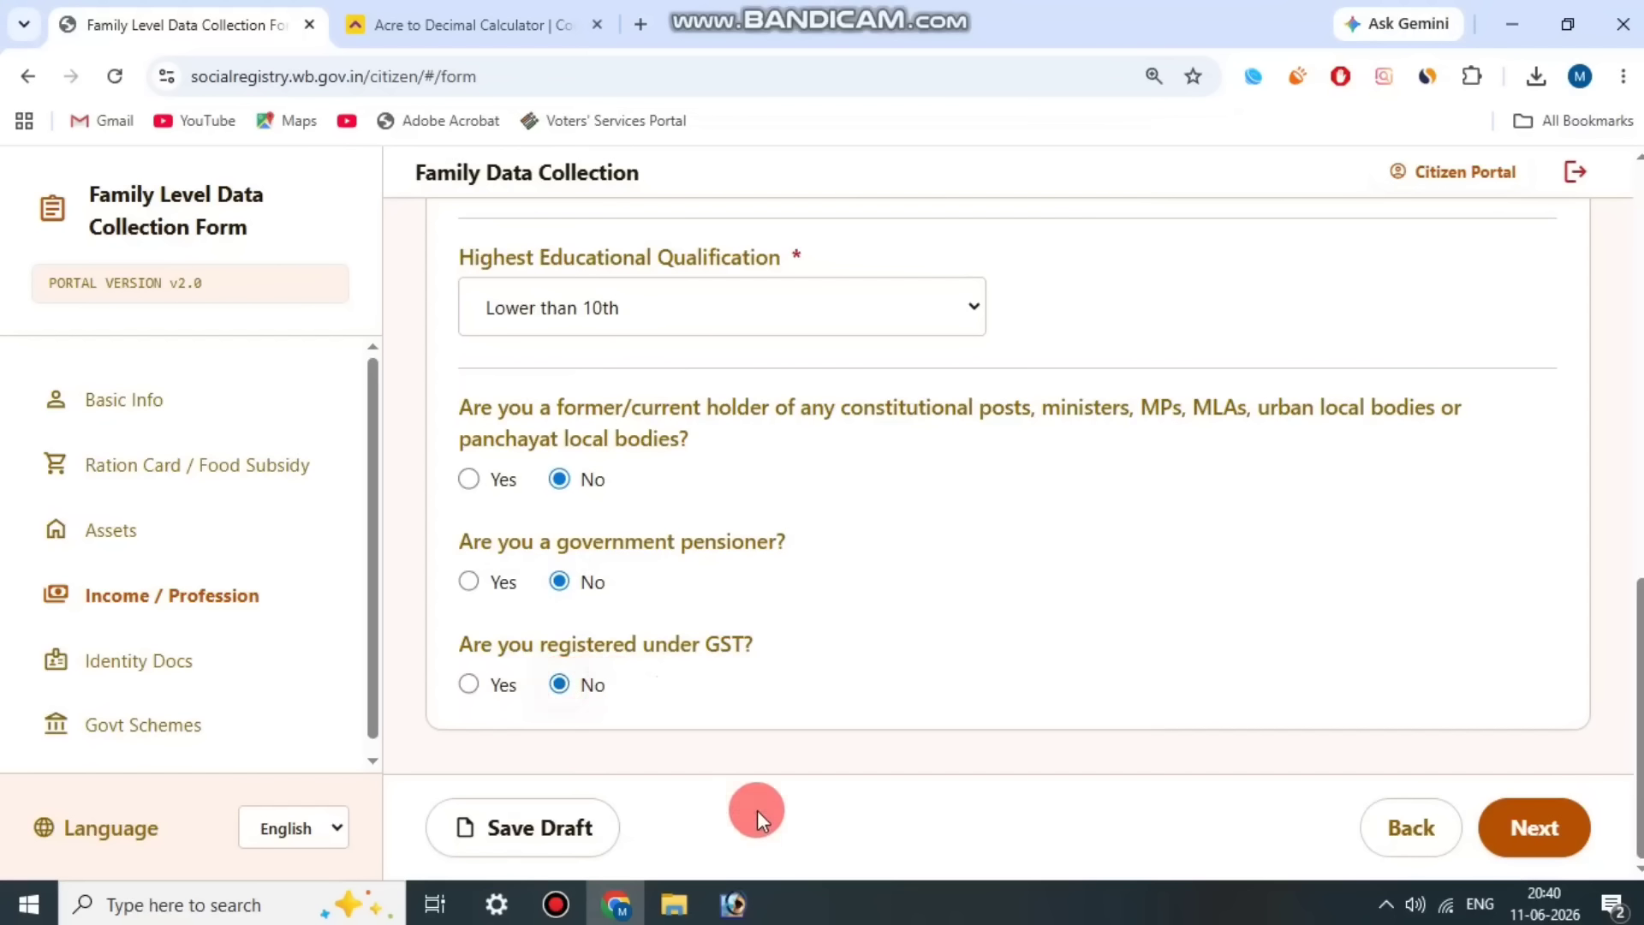
pyautogui.click(556, 904)
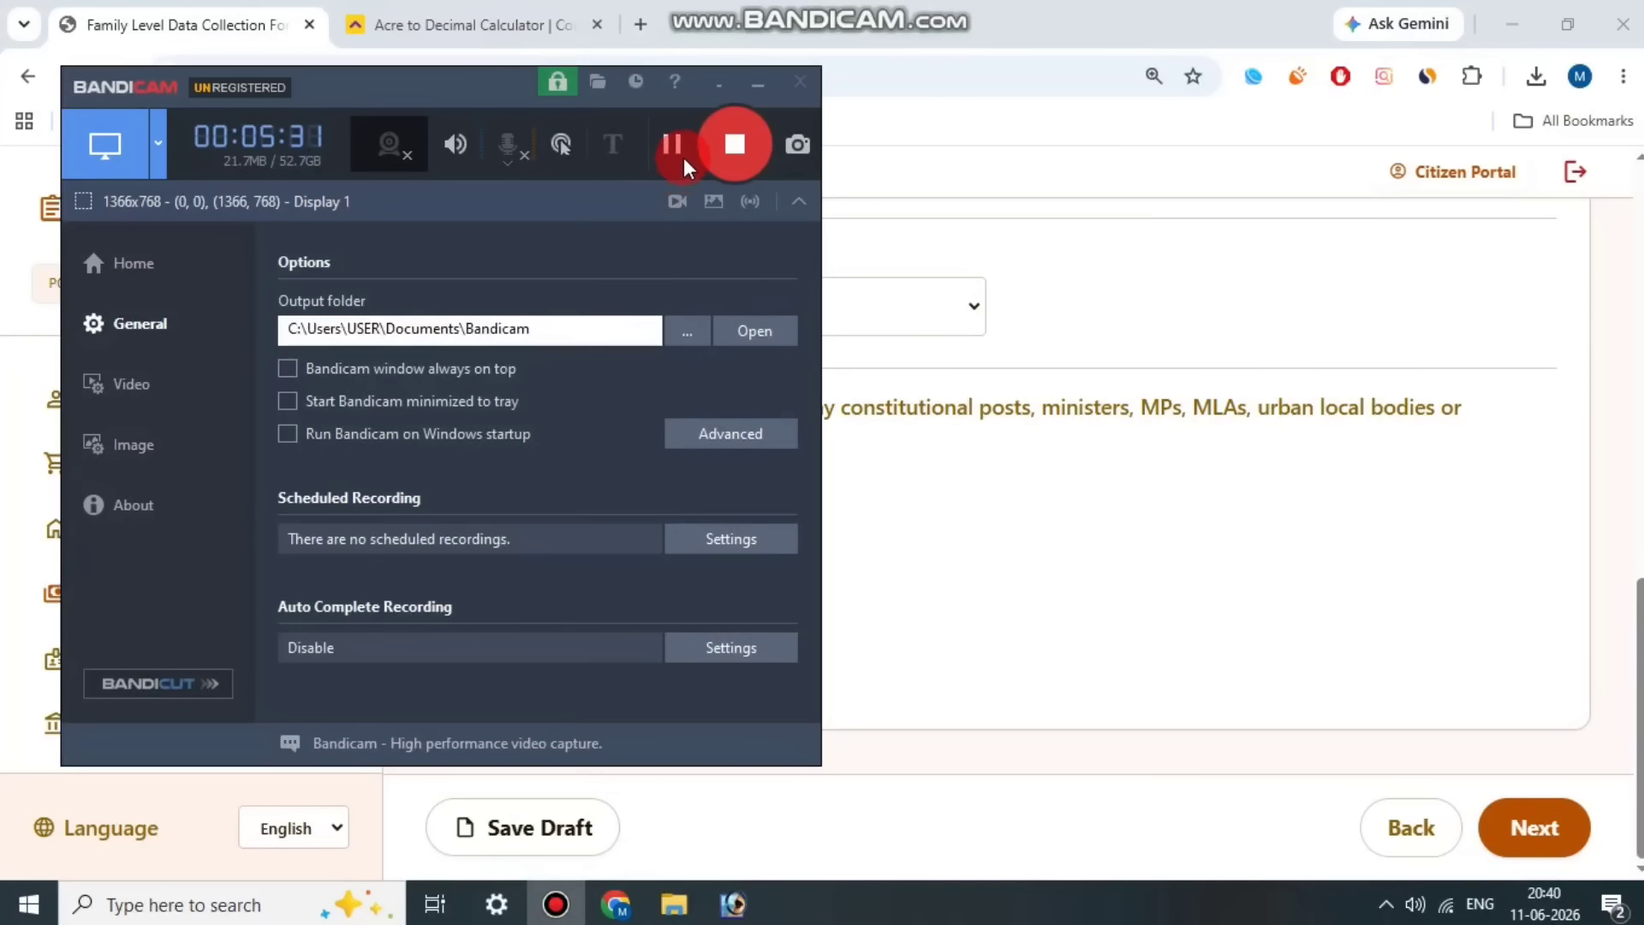
pyautogui.click(677, 149)
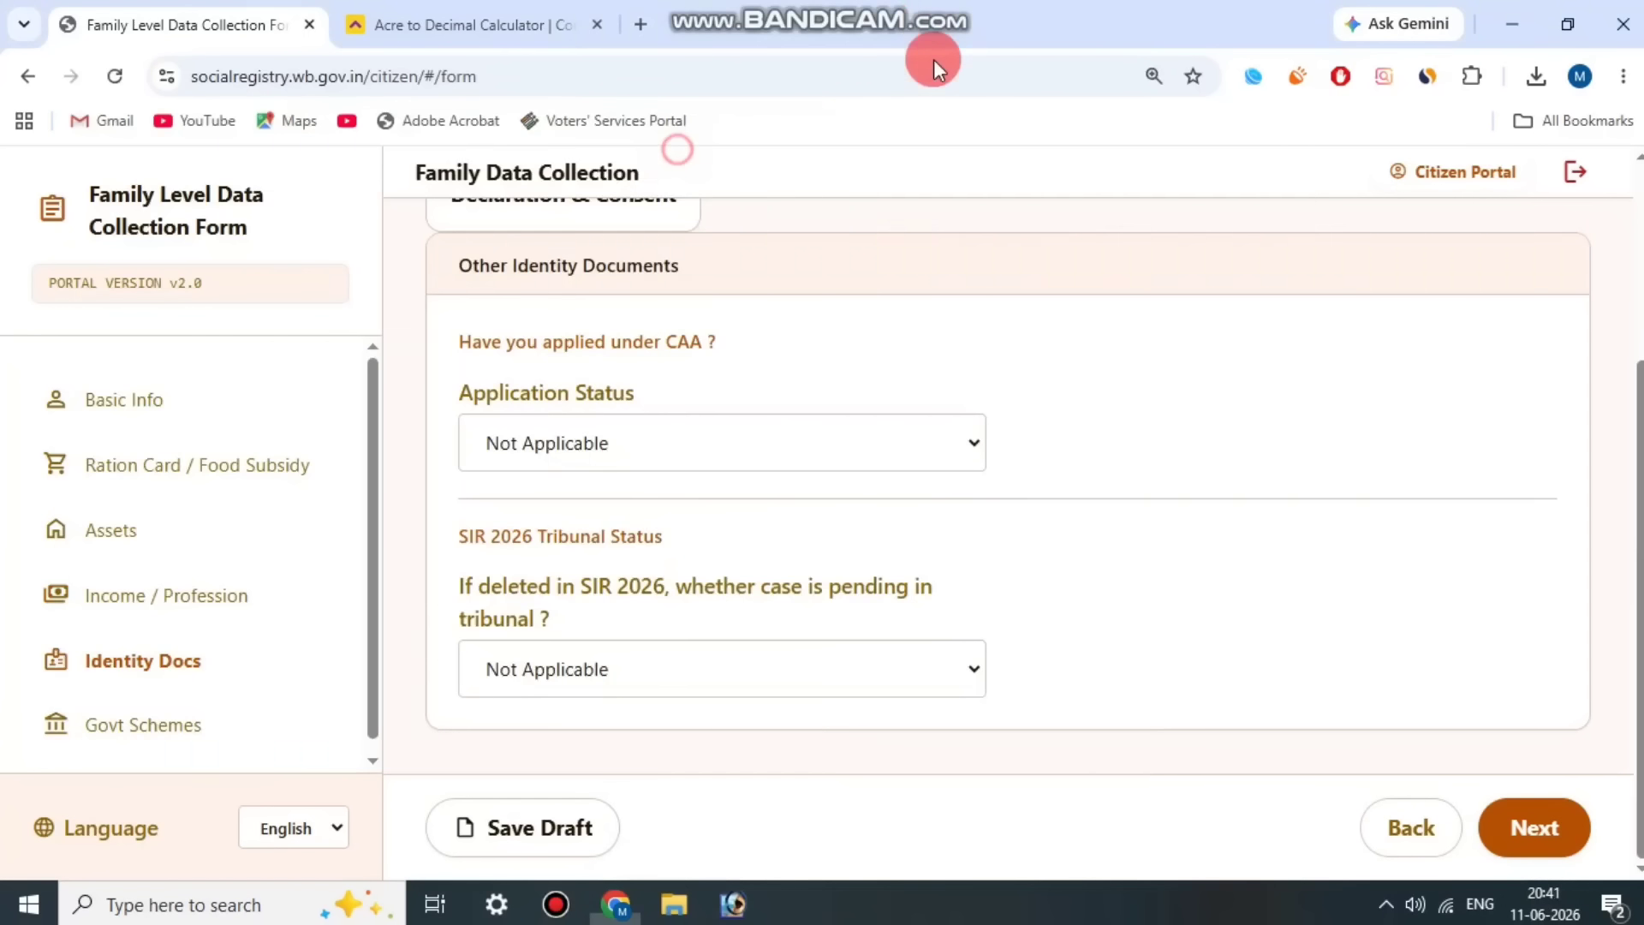
# Step: Check the options for the CAA application status and the SIR 2026 tribunal status, leaving both at Not Applicable
pyautogui.moveTo(524, 343); pyautogui.dragTo(718, 337)
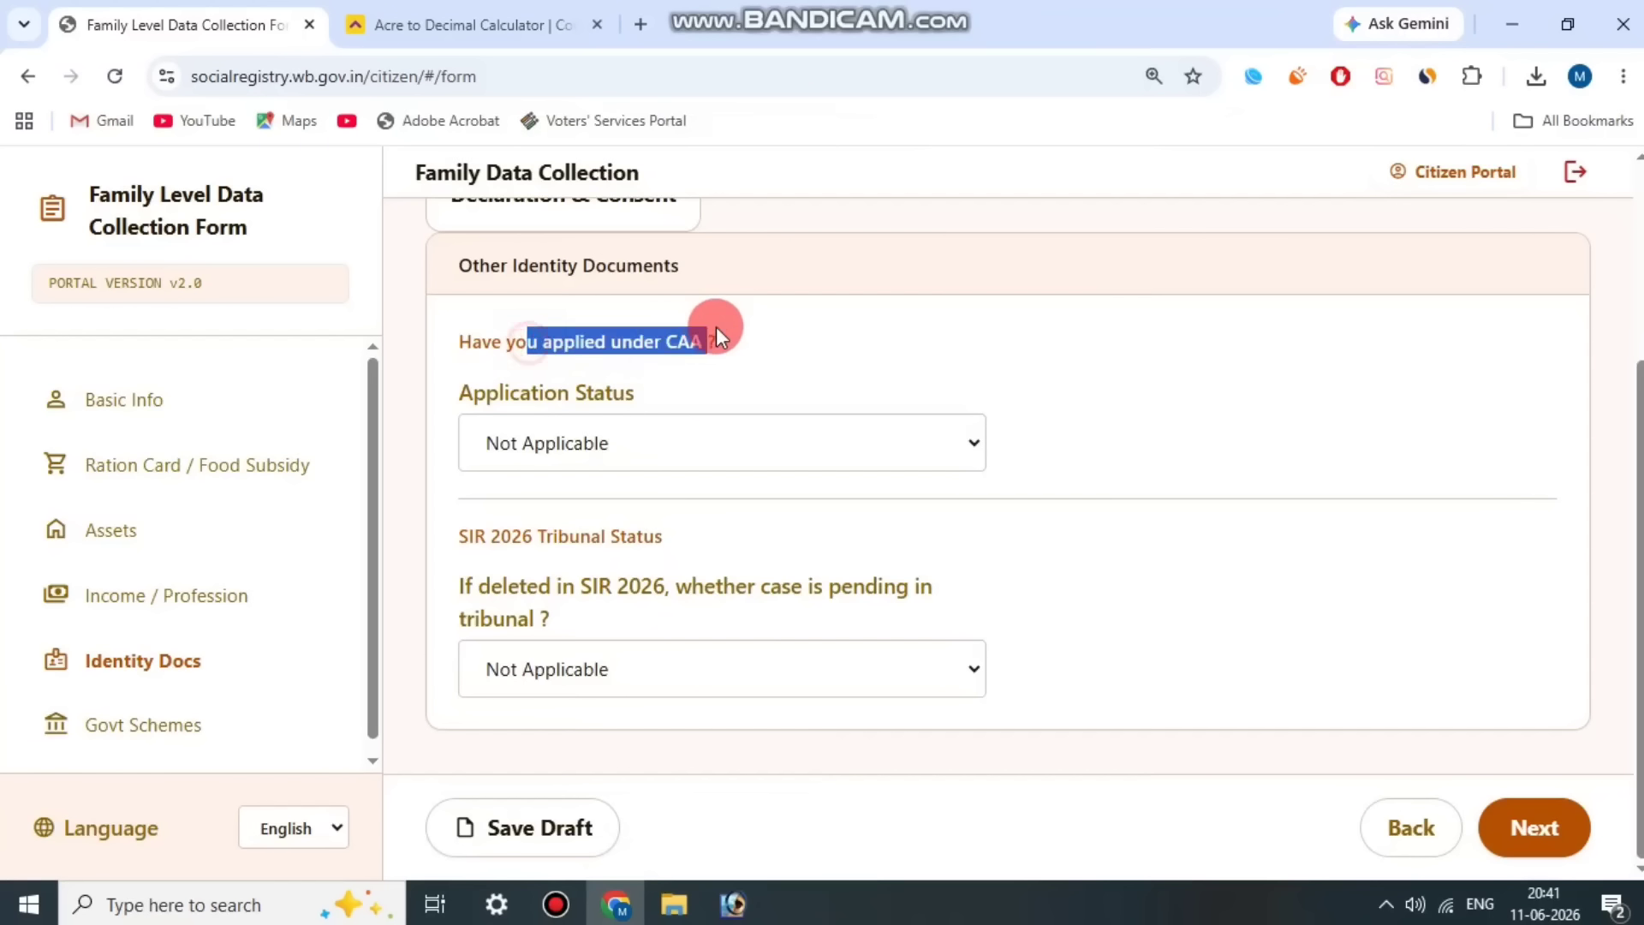
pyautogui.click(579, 432)
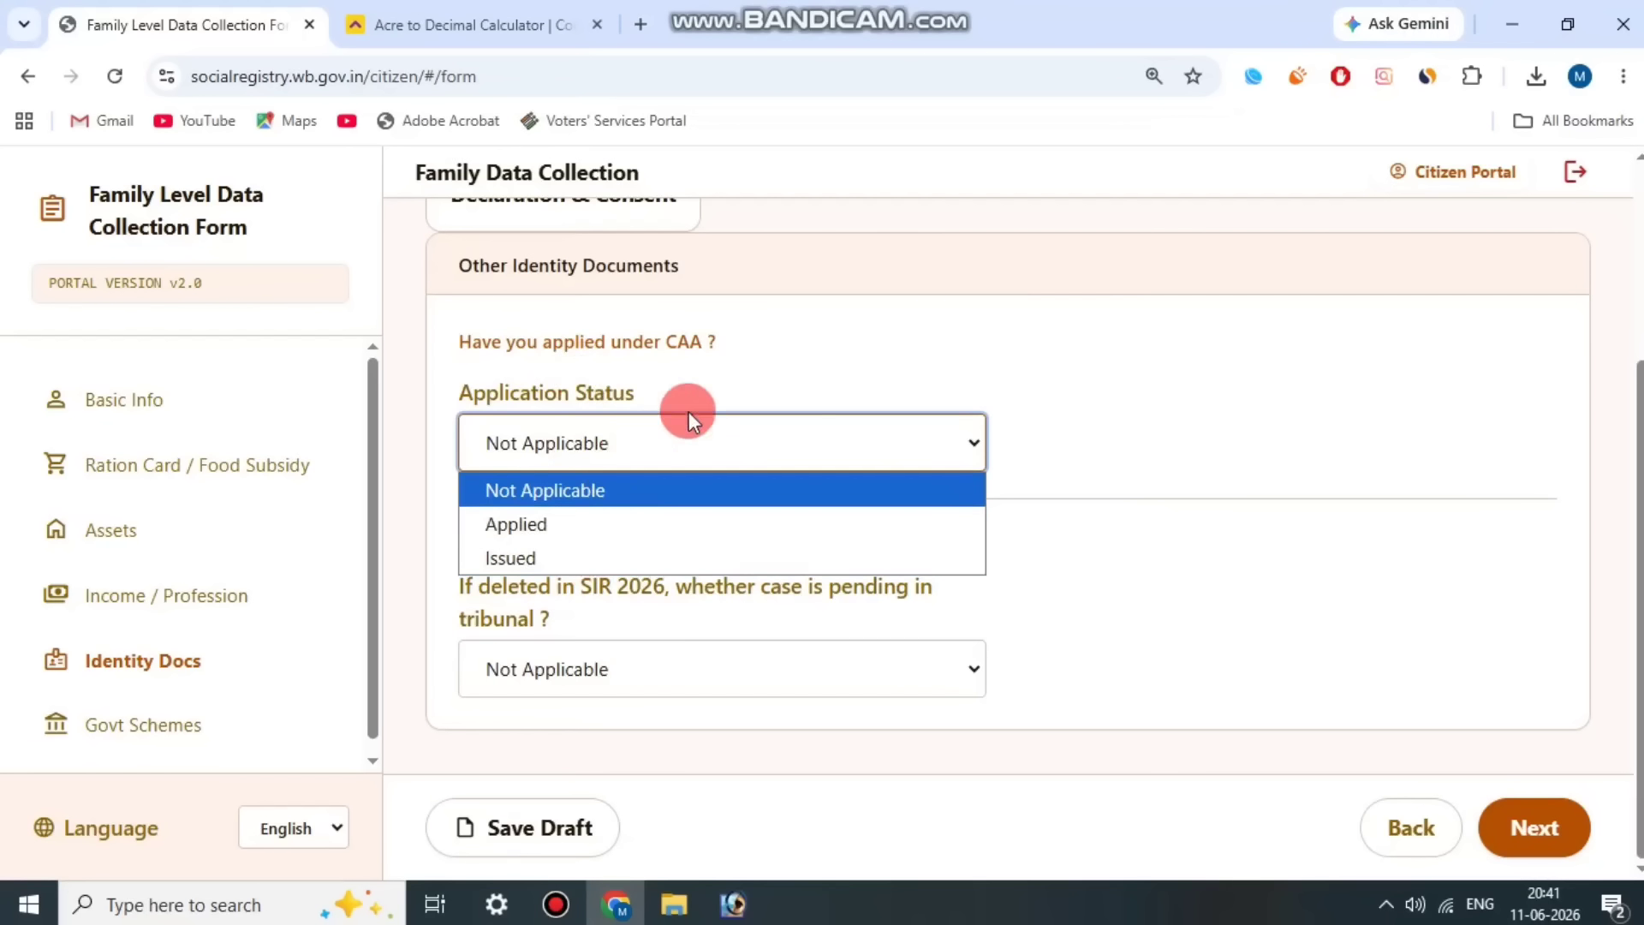
pyautogui.click(690, 418)
pyautogui.moveTo(450, 564); pyautogui.dragTo(576, 602)
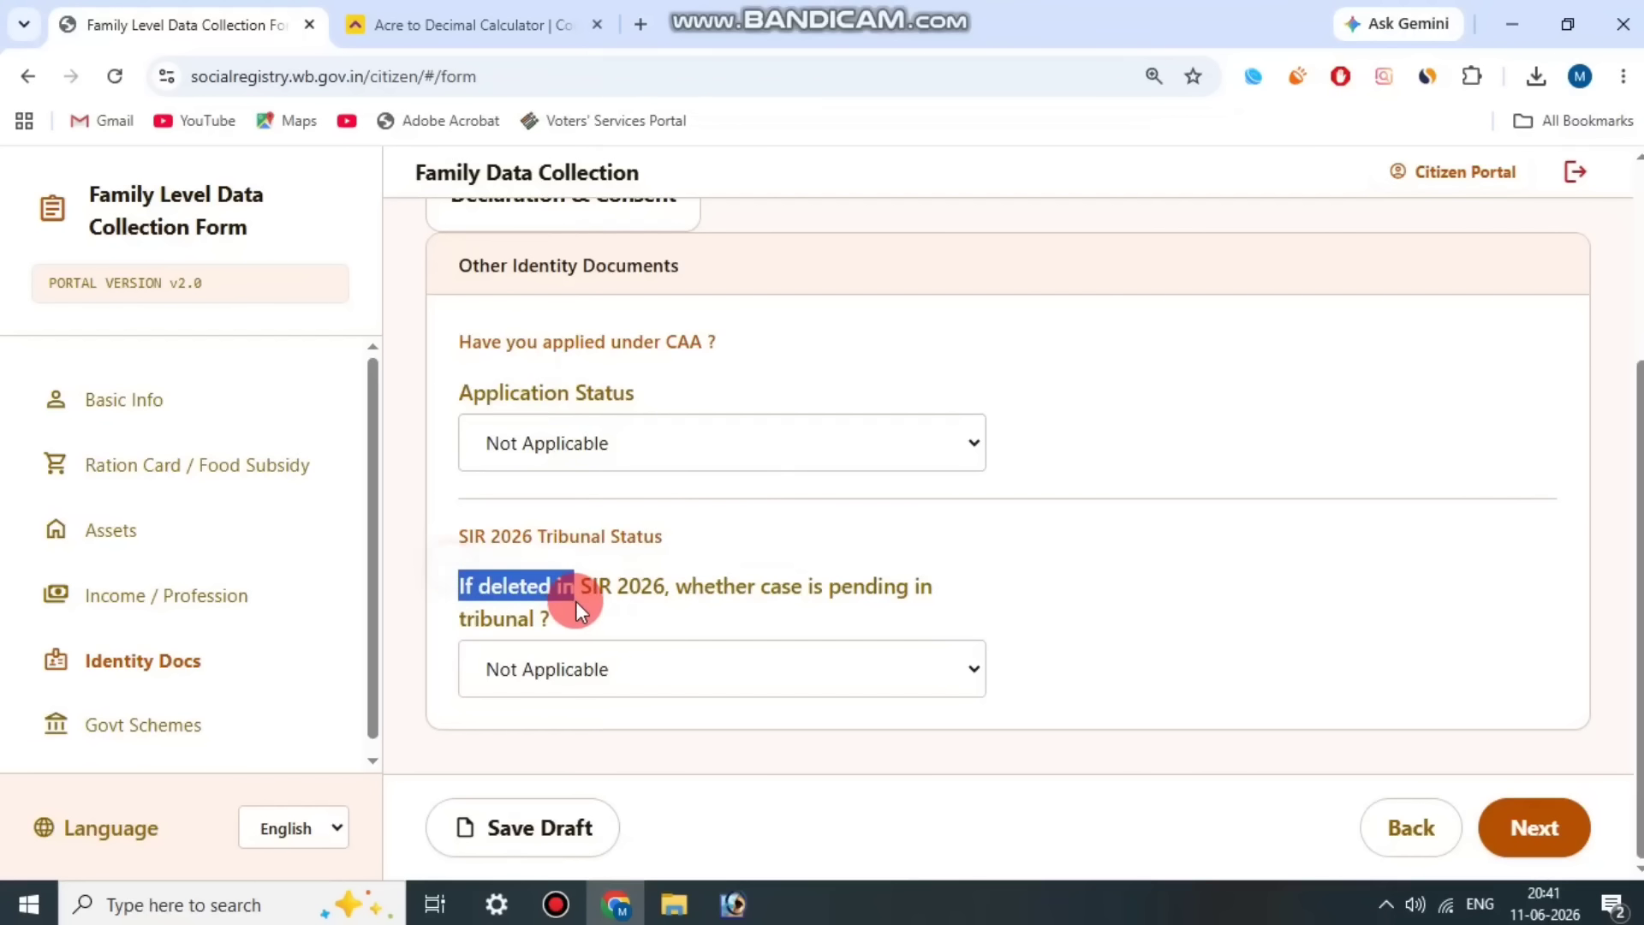
pyautogui.click(872, 611)
pyautogui.click(608, 647)
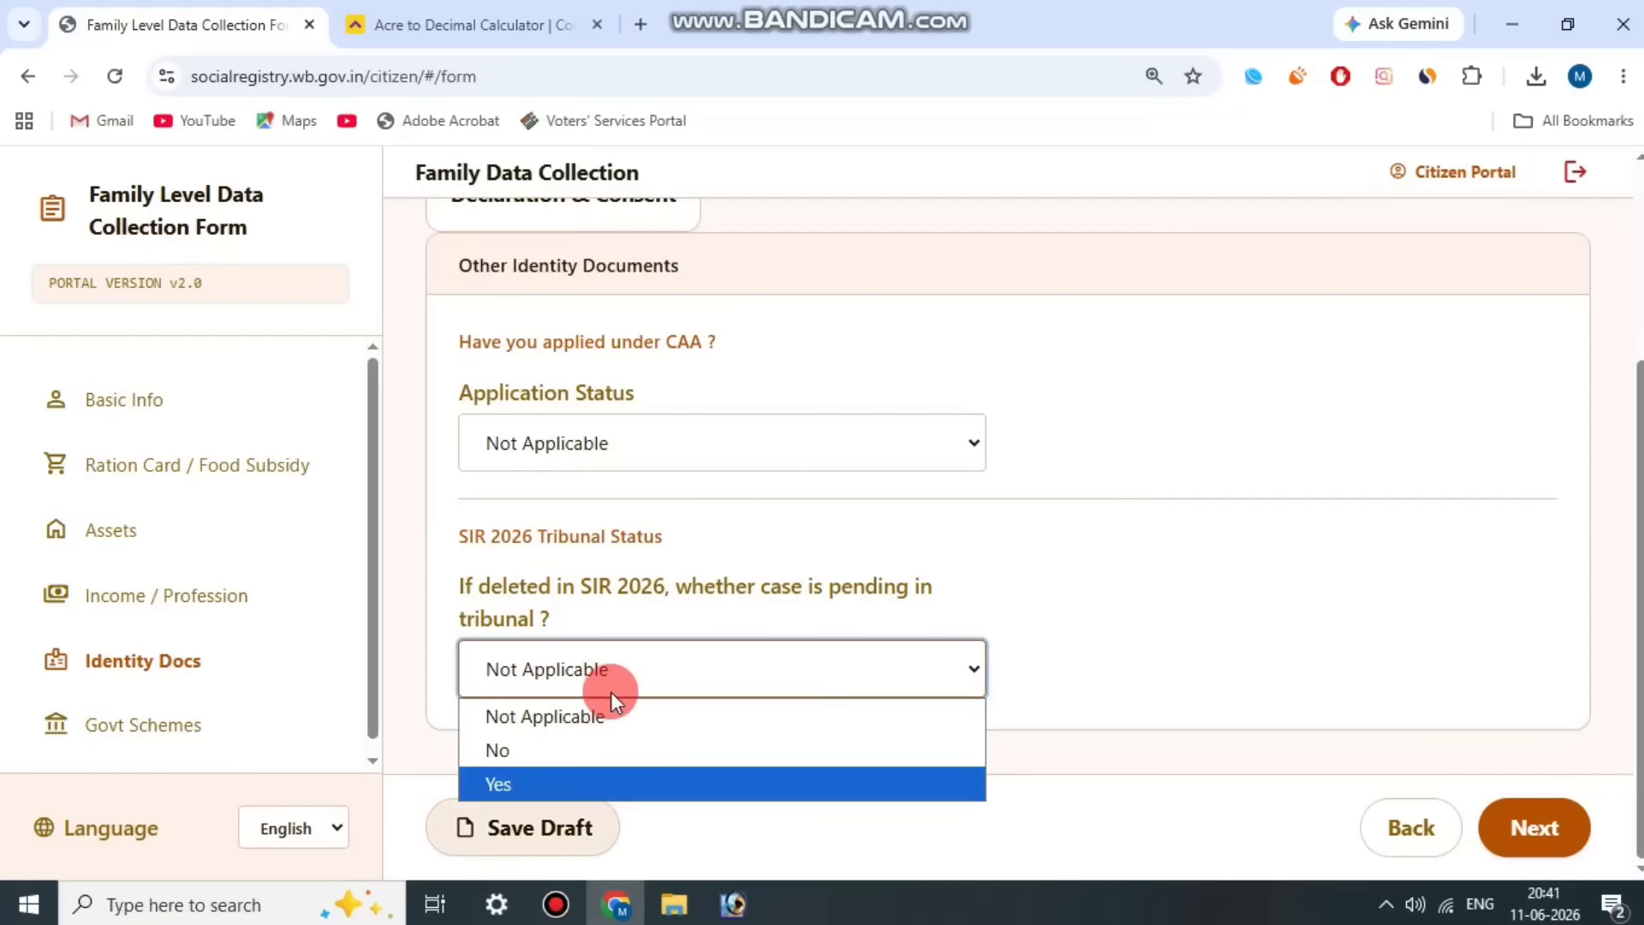
pyautogui.click(716, 596)
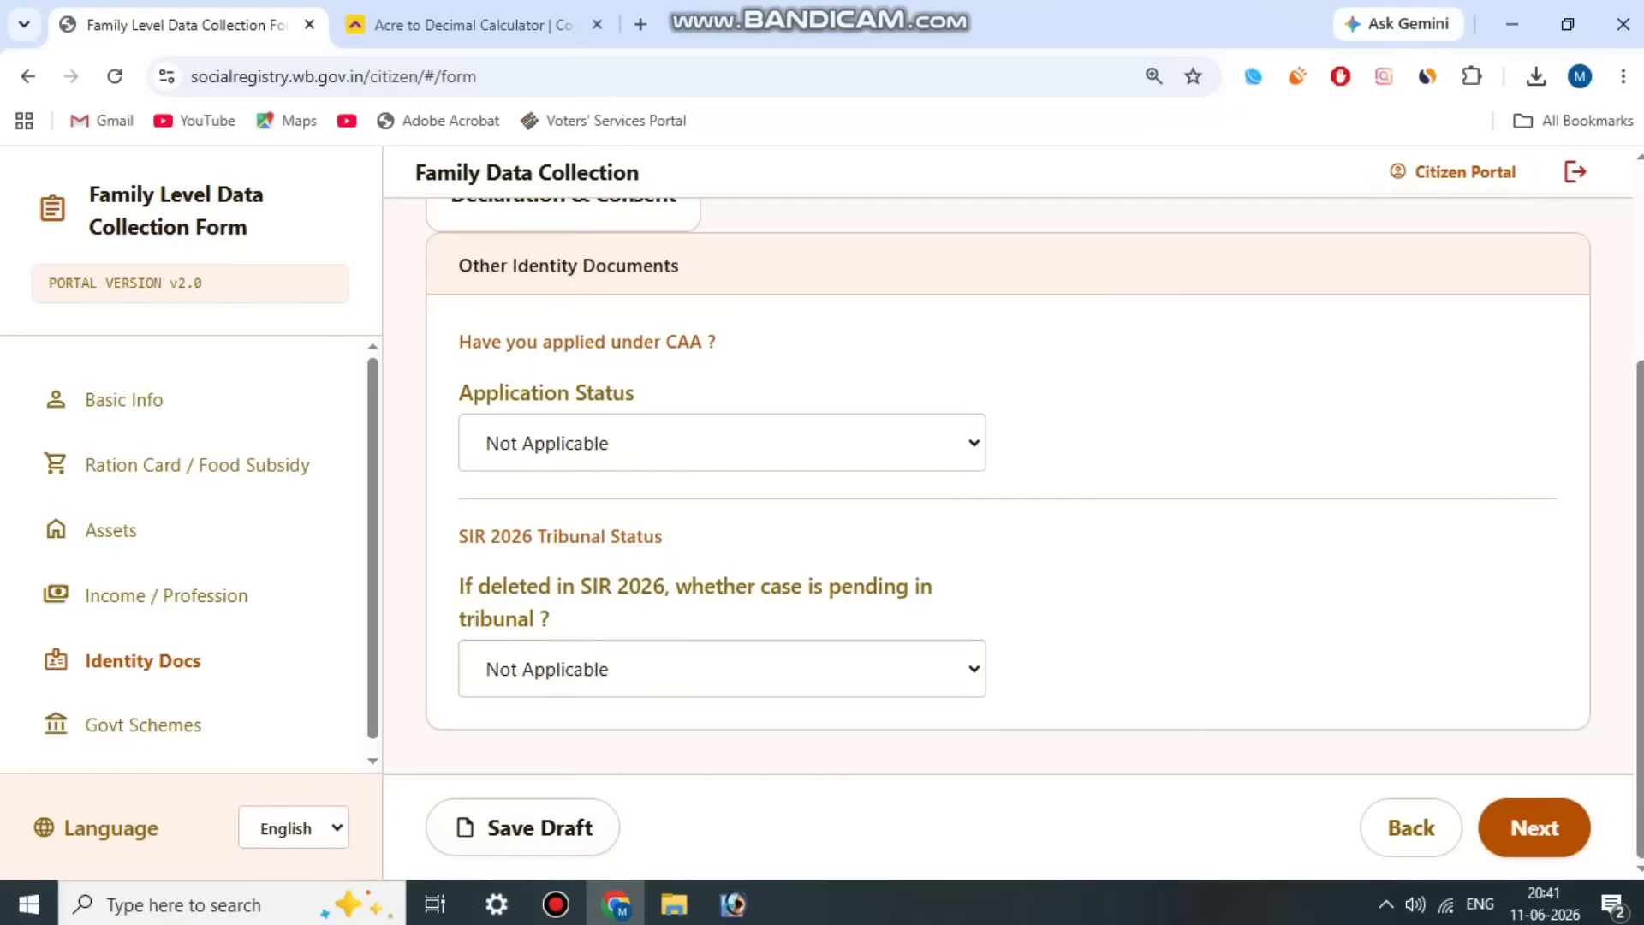
# Step: Continue to the government schemes section and set Receiving Government Scheme Benefits (via DBT) to Yes
pyautogui.click(1535, 829)
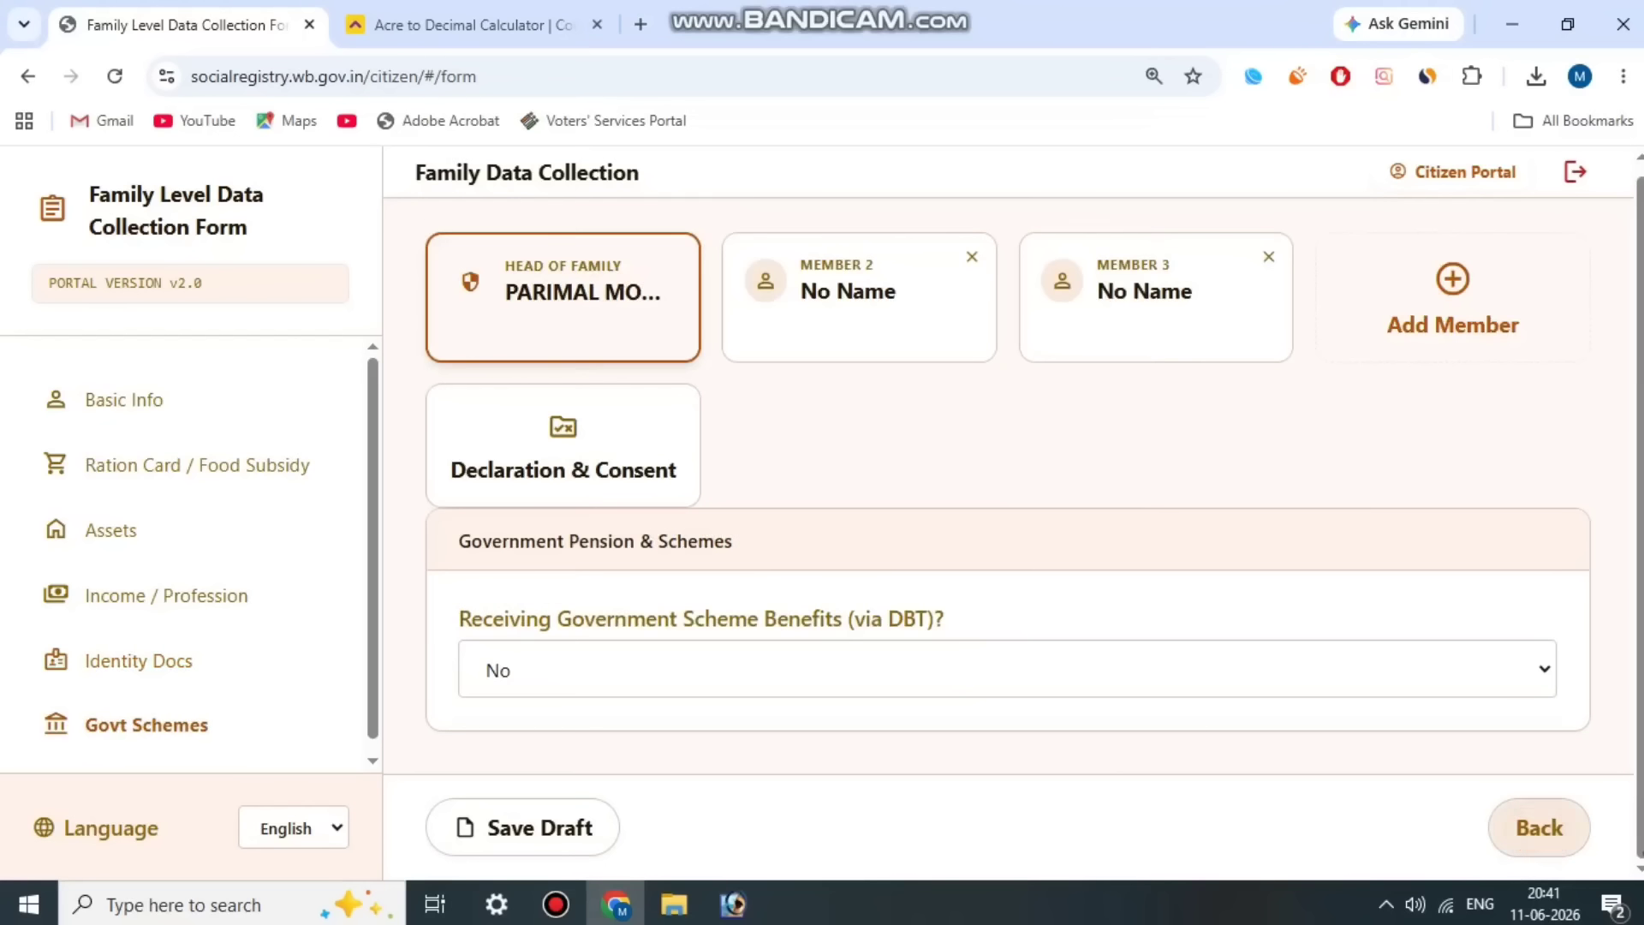
pyautogui.moveTo(471, 611); pyautogui.dragTo(974, 609)
pyautogui.click(999, 608)
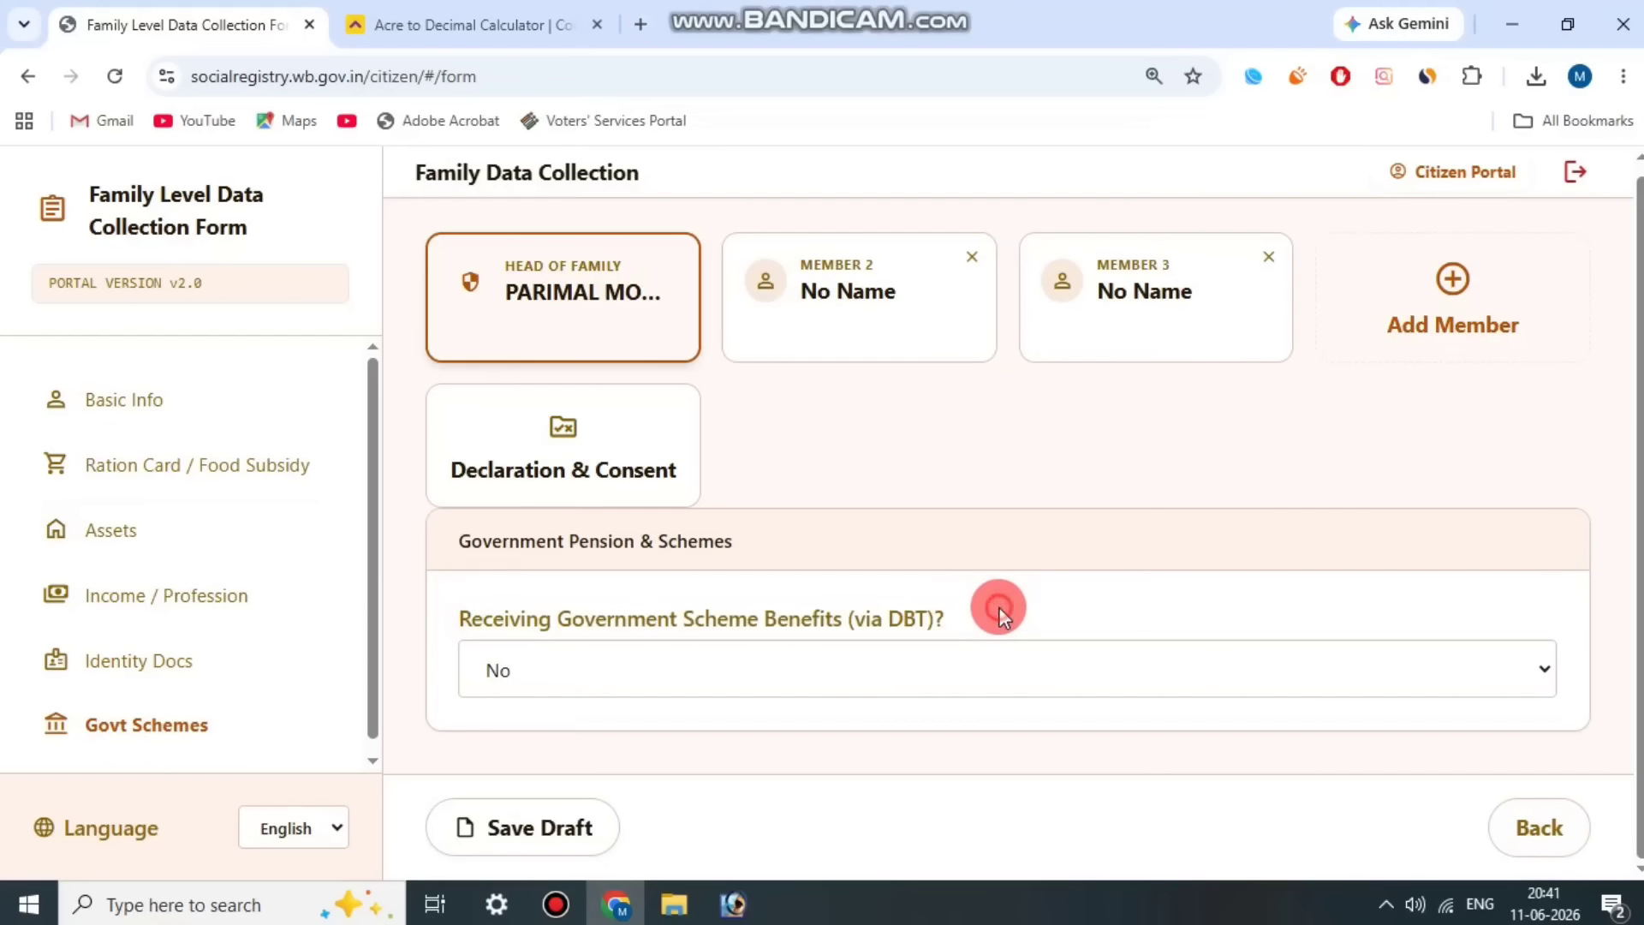
pyautogui.click(849, 671)
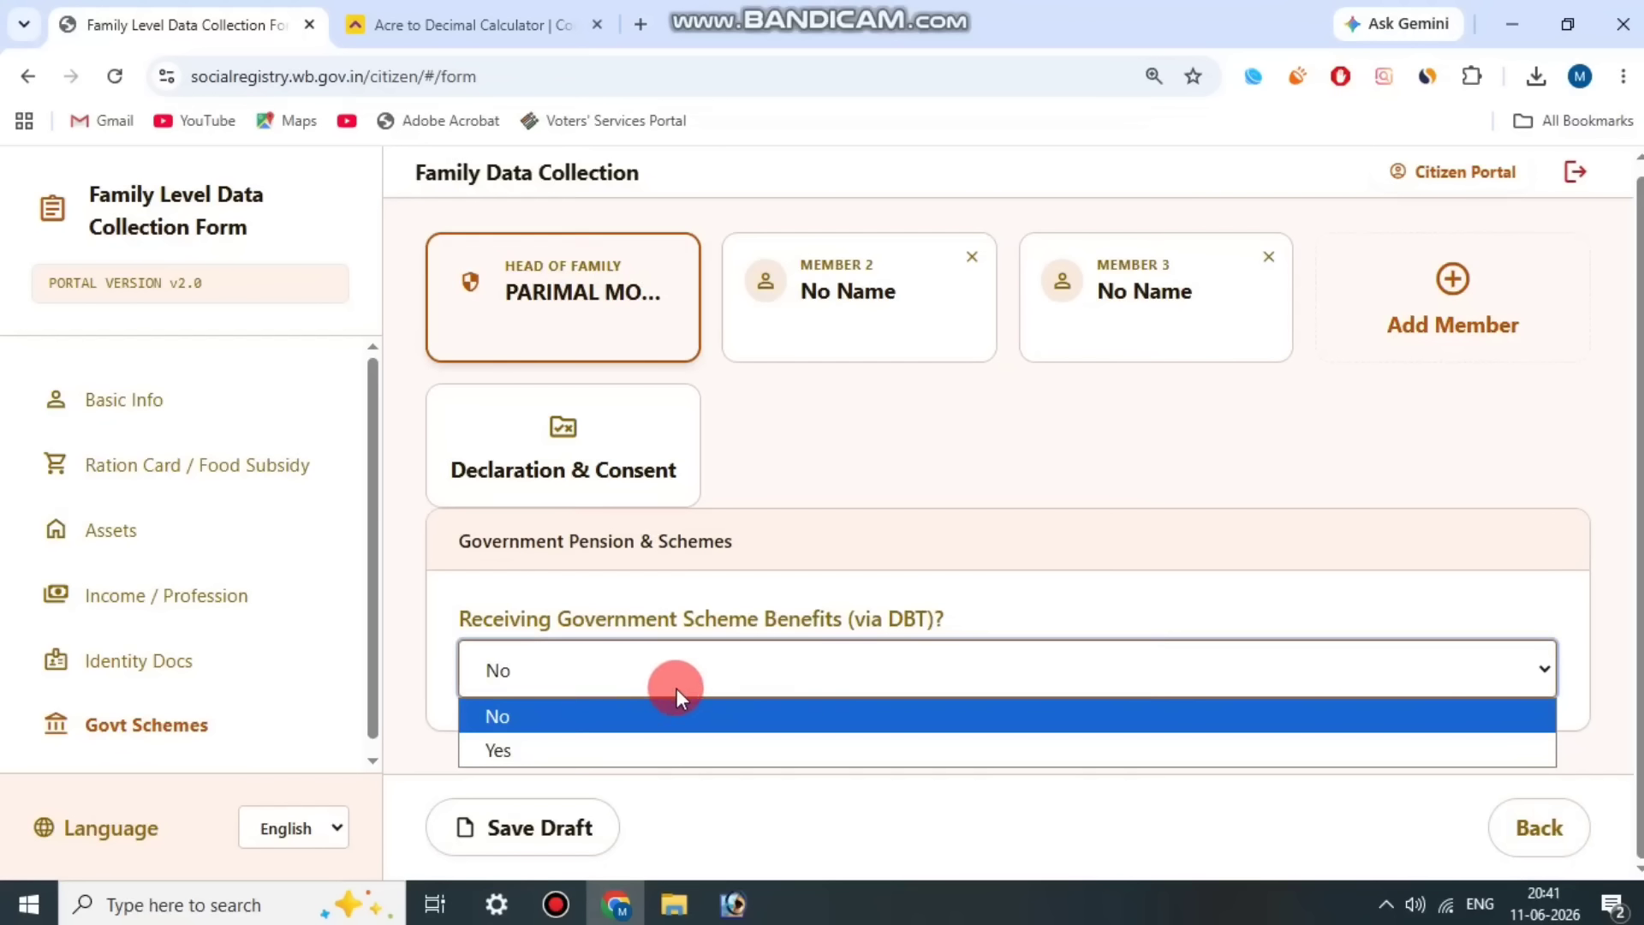
pyautogui.click(630, 751)
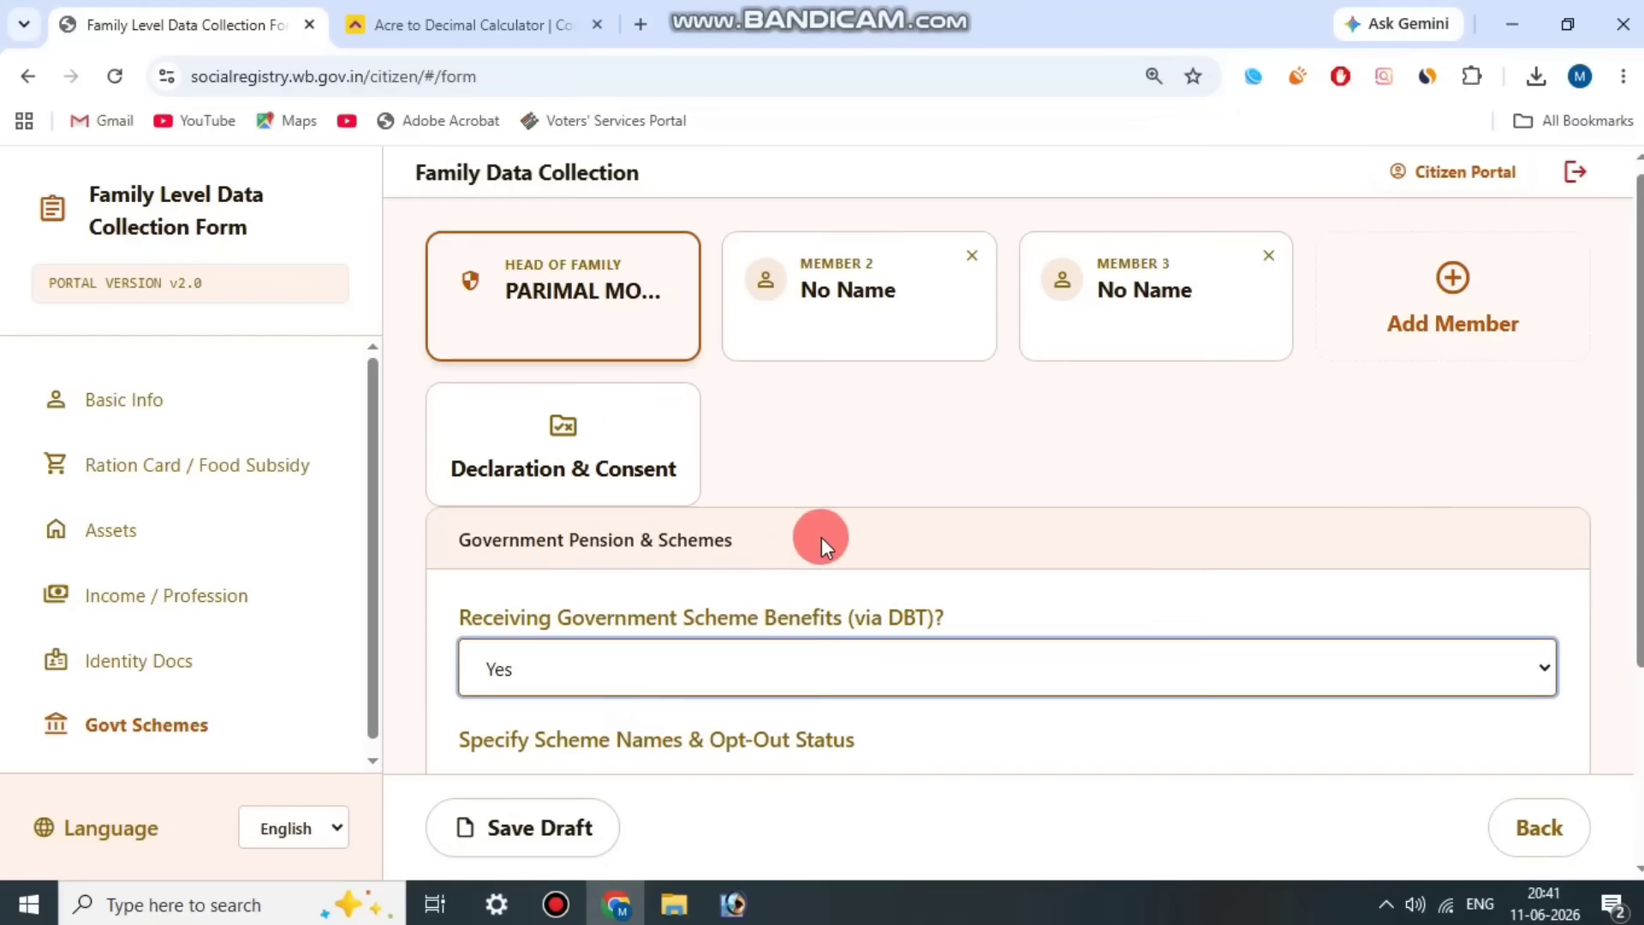
# Step: Choose Financial Support to Krishak Bandhu (Assured Income) as Scheme 1 and leave its opt-out choice at No
pyautogui.scroll(-3, 821, 537)
pyautogui.moveTo(452, 468); pyautogui.dragTo(886, 469)
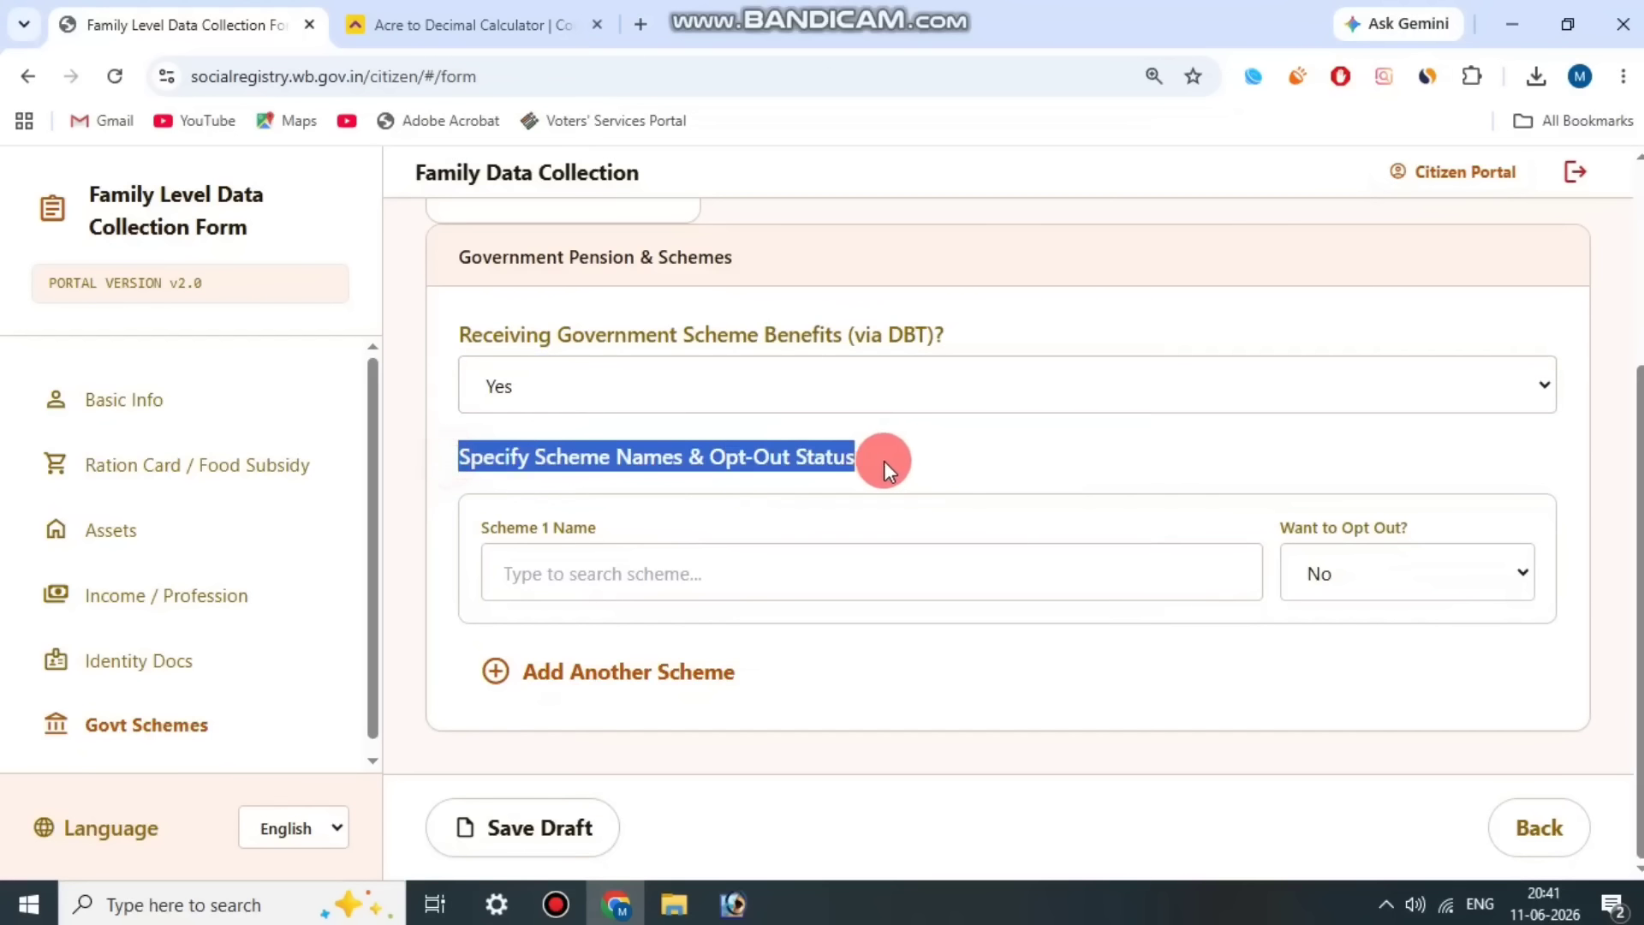
pyautogui.click(891, 471)
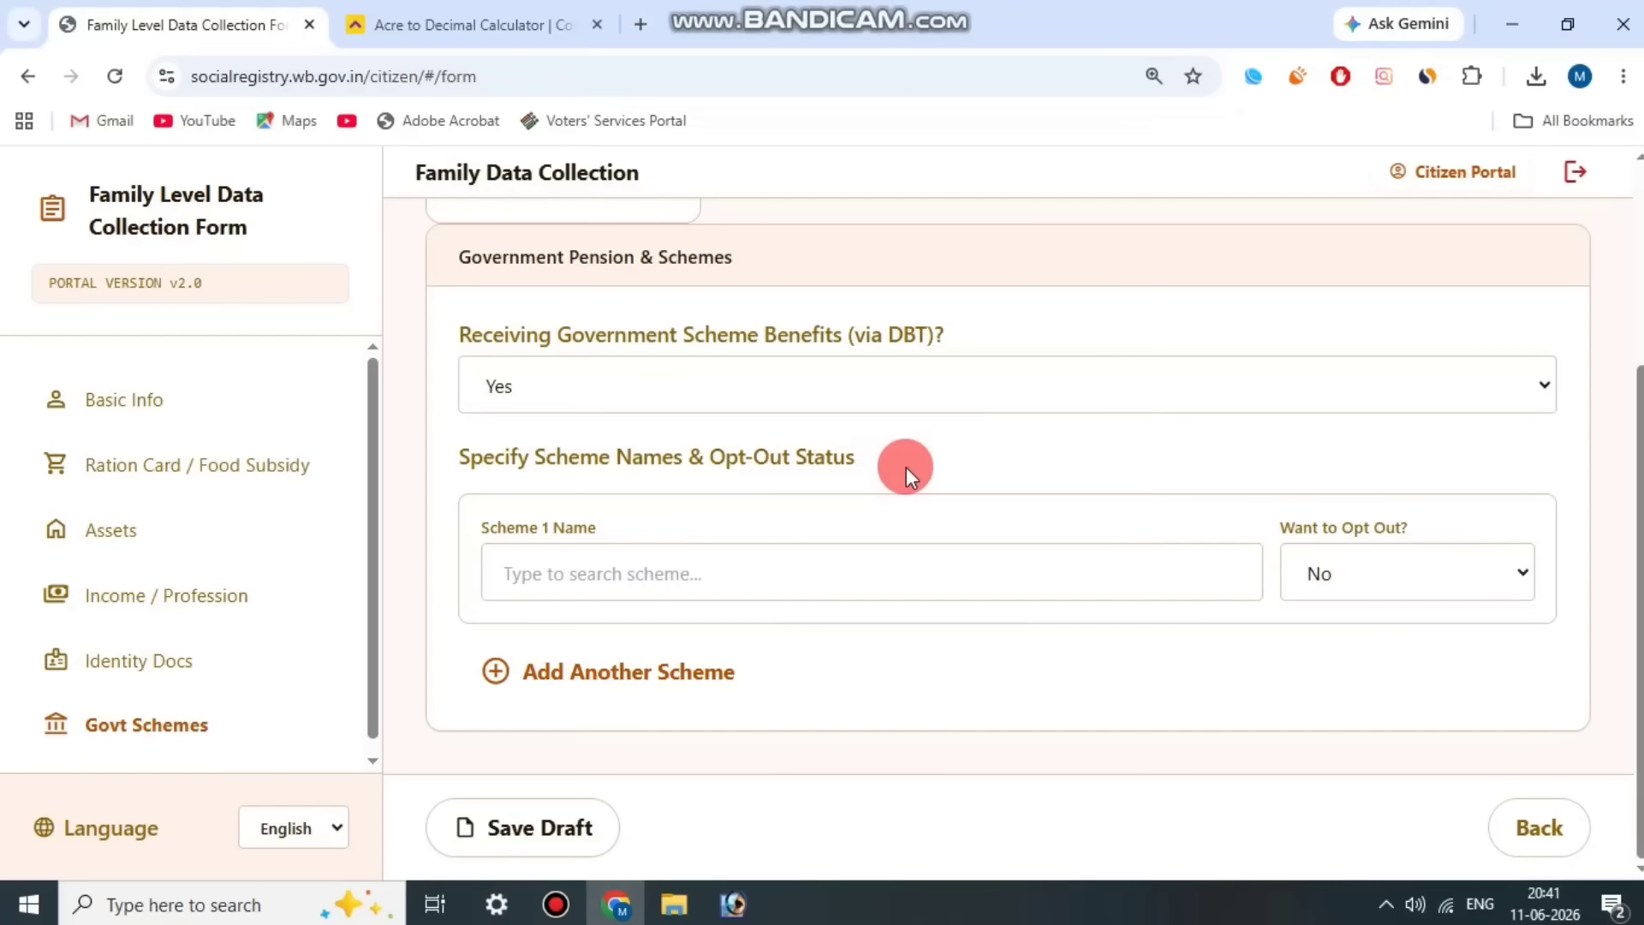
pyautogui.click(674, 569)
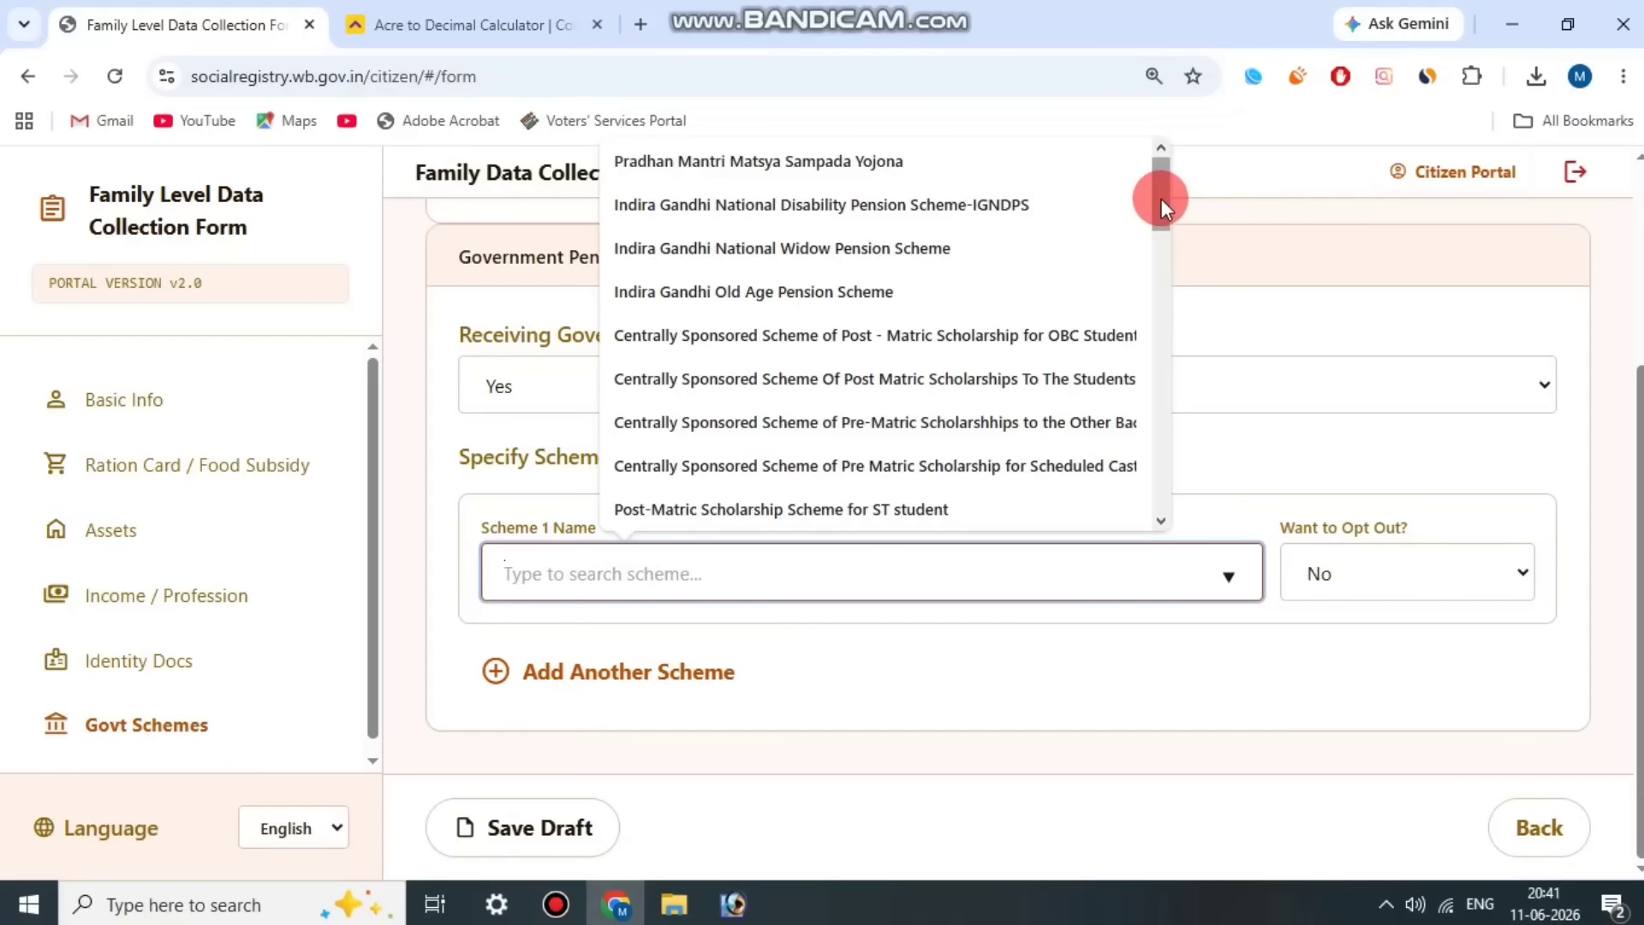
pyautogui.moveTo(1158, 213); pyautogui.dragTo(1153, 276)
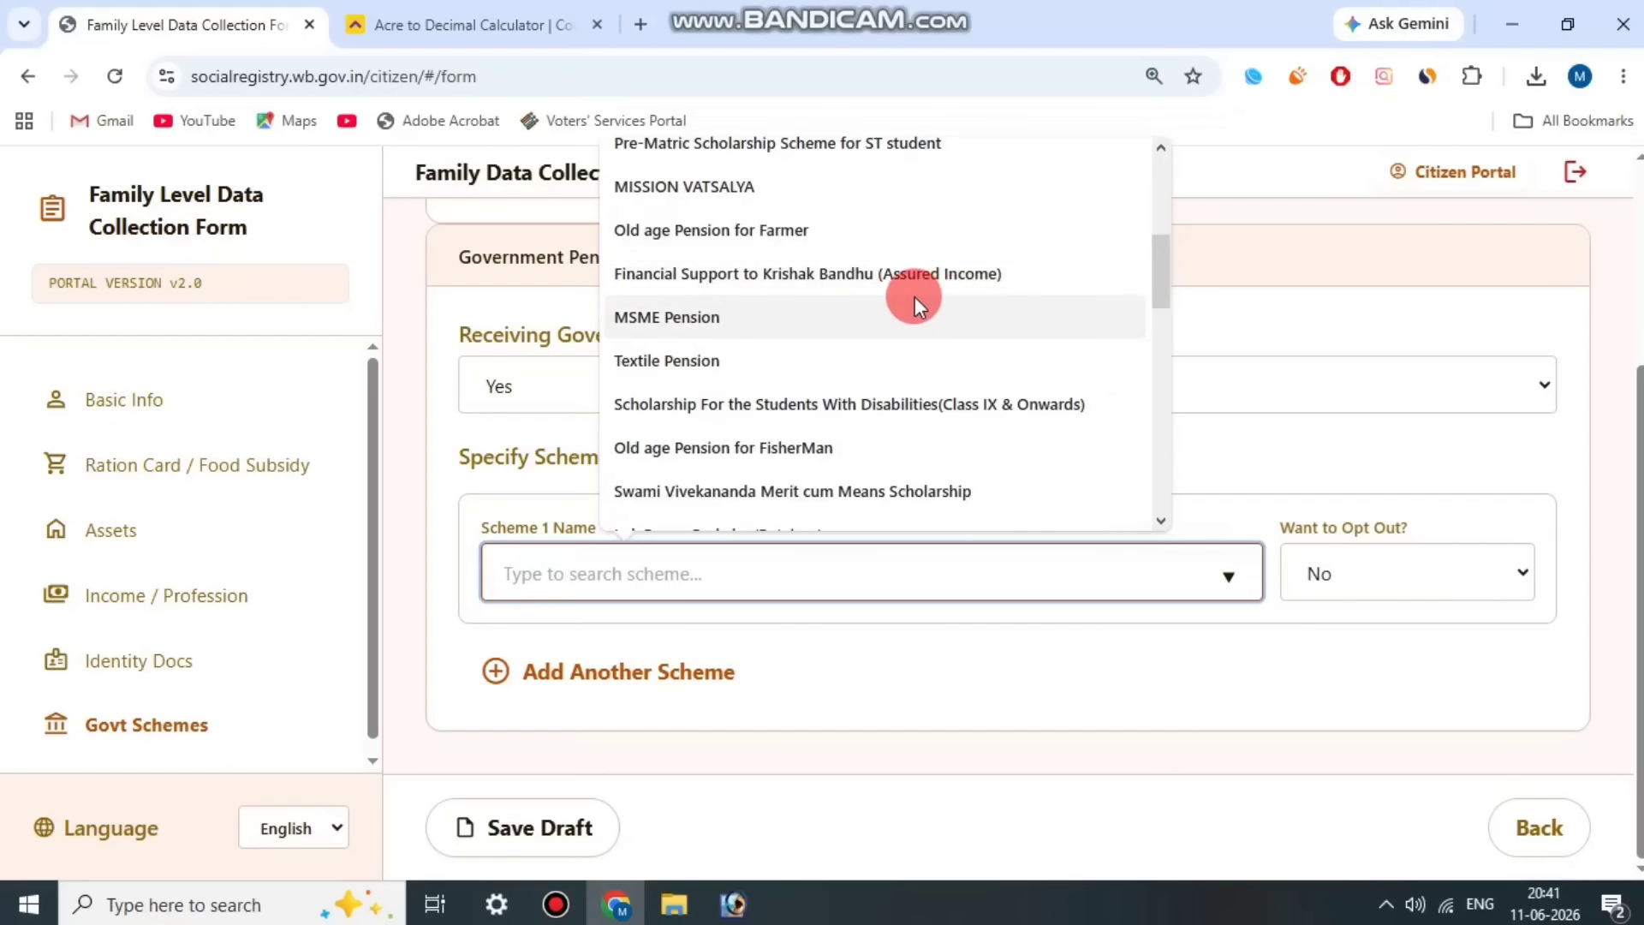
pyautogui.click(899, 274)
pyautogui.click(805, 517)
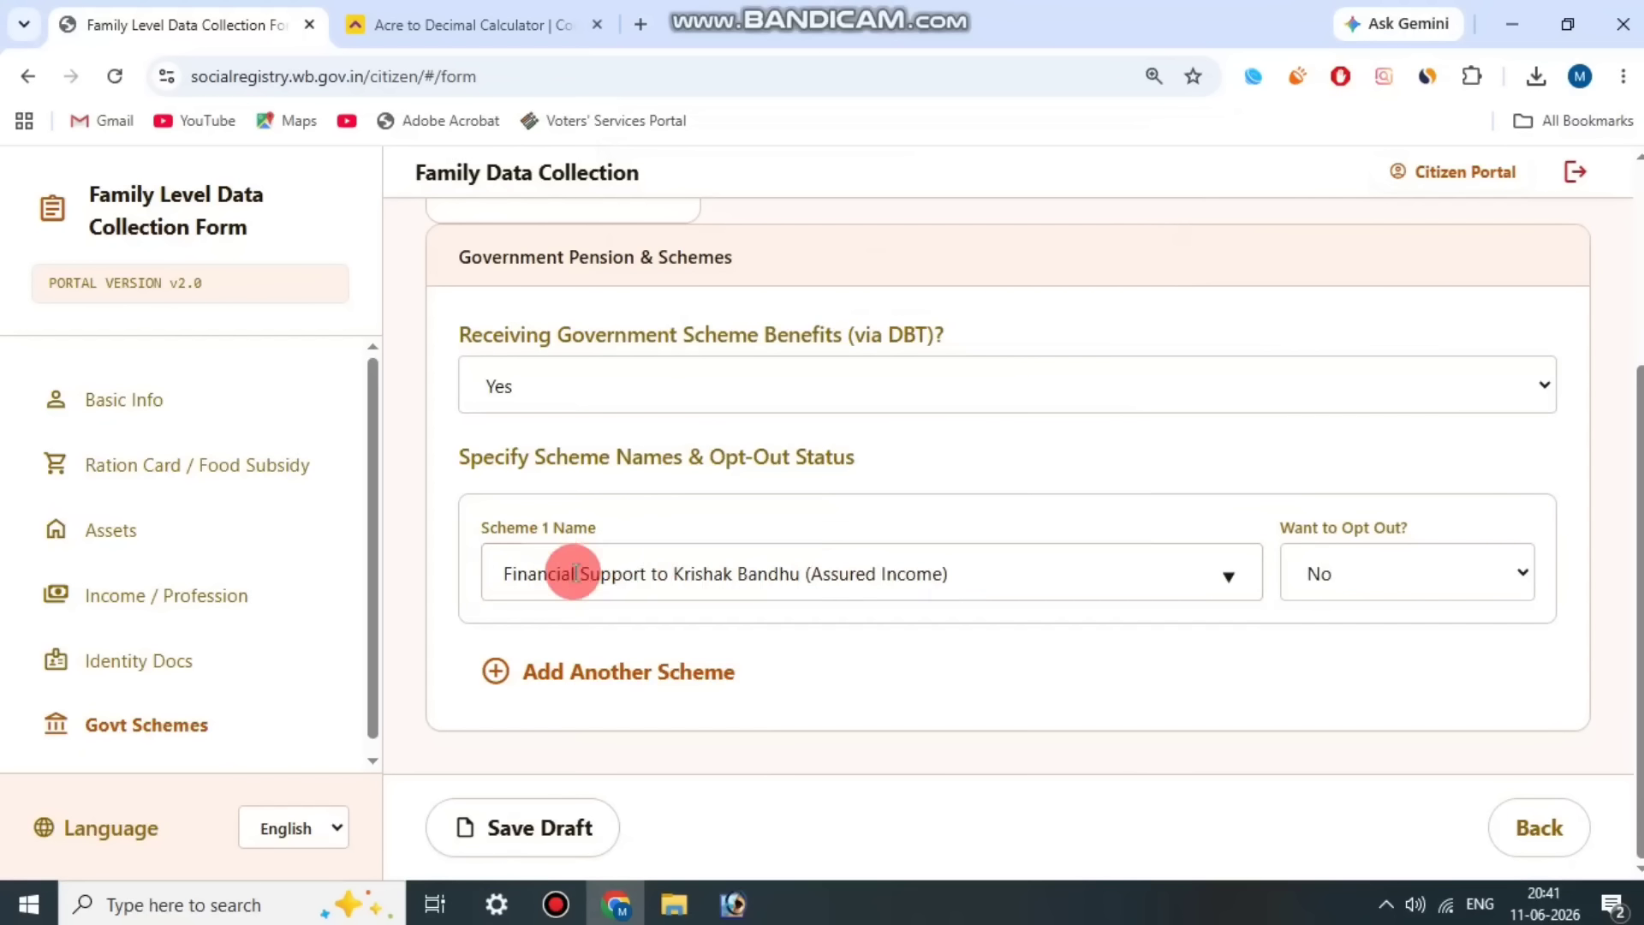
pyautogui.click(1405, 569)
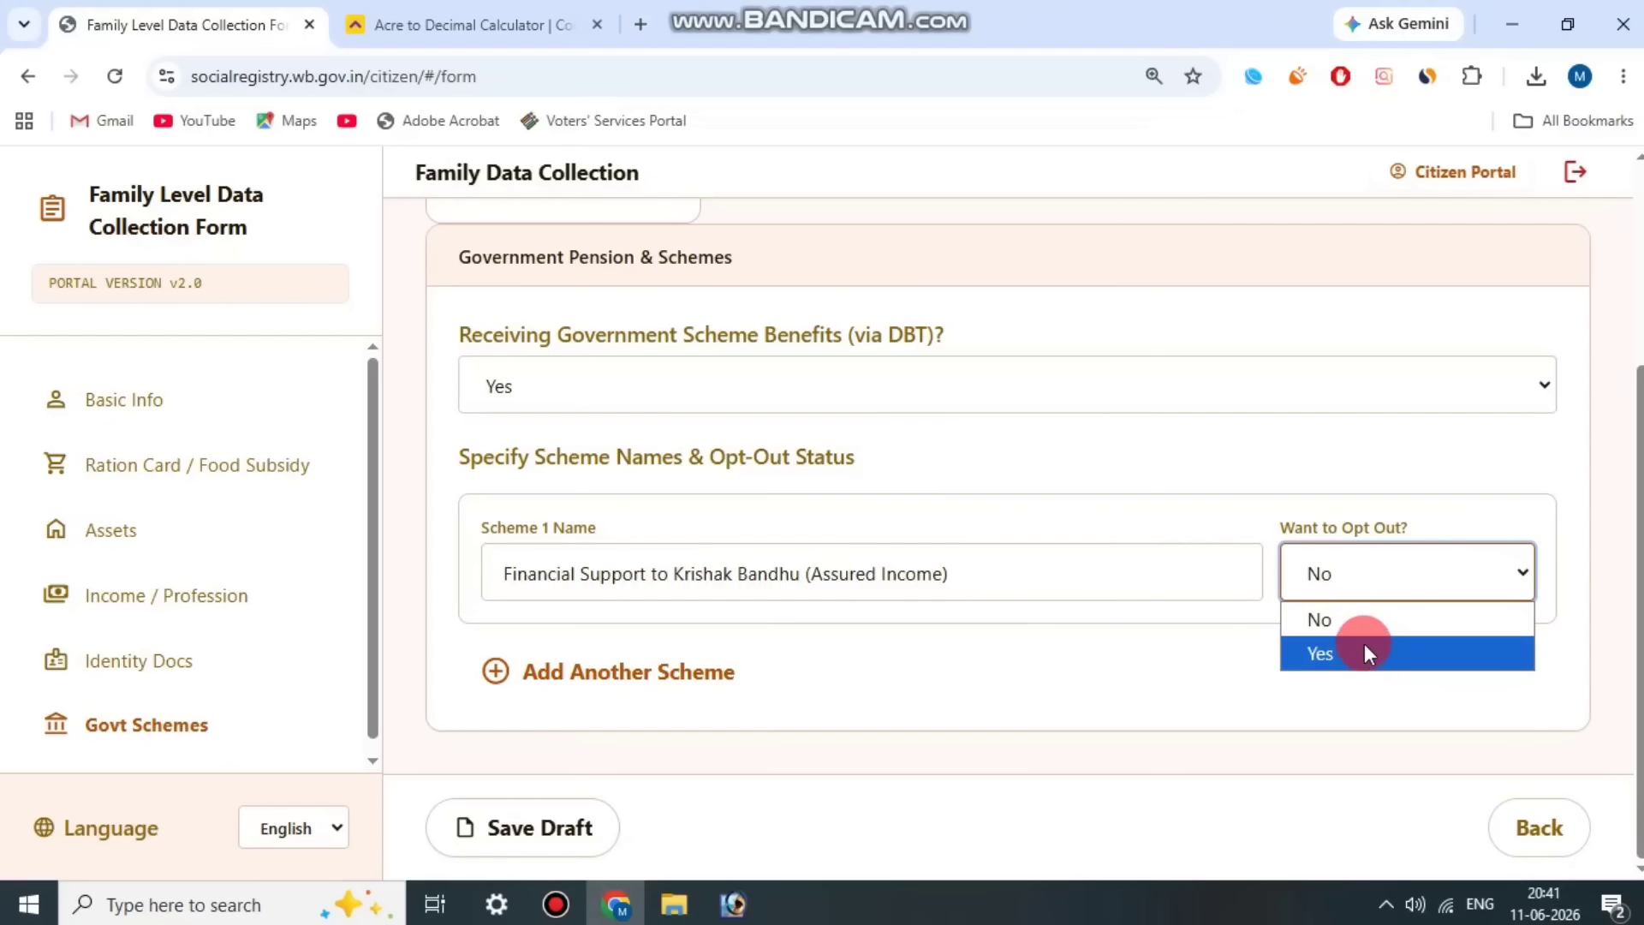
pyautogui.click(1345, 514)
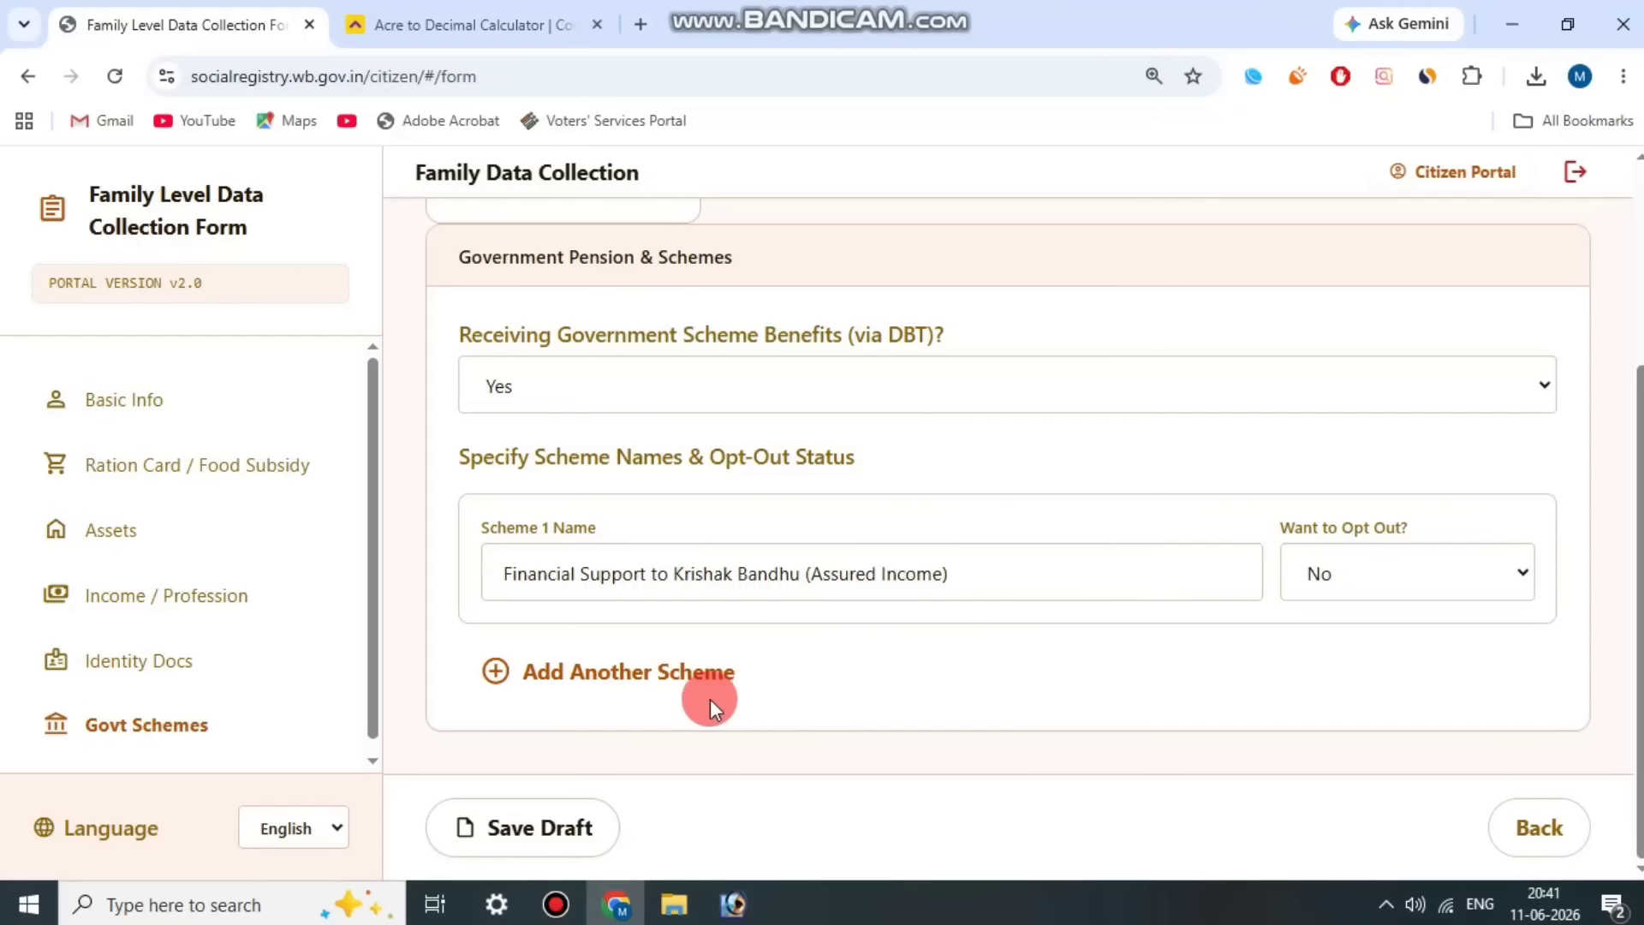
# Step: Save the head of family's entries as a draft and open the form for Member 2
pyautogui.click(539, 819)
pyautogui.scroll(3, 935, 563)
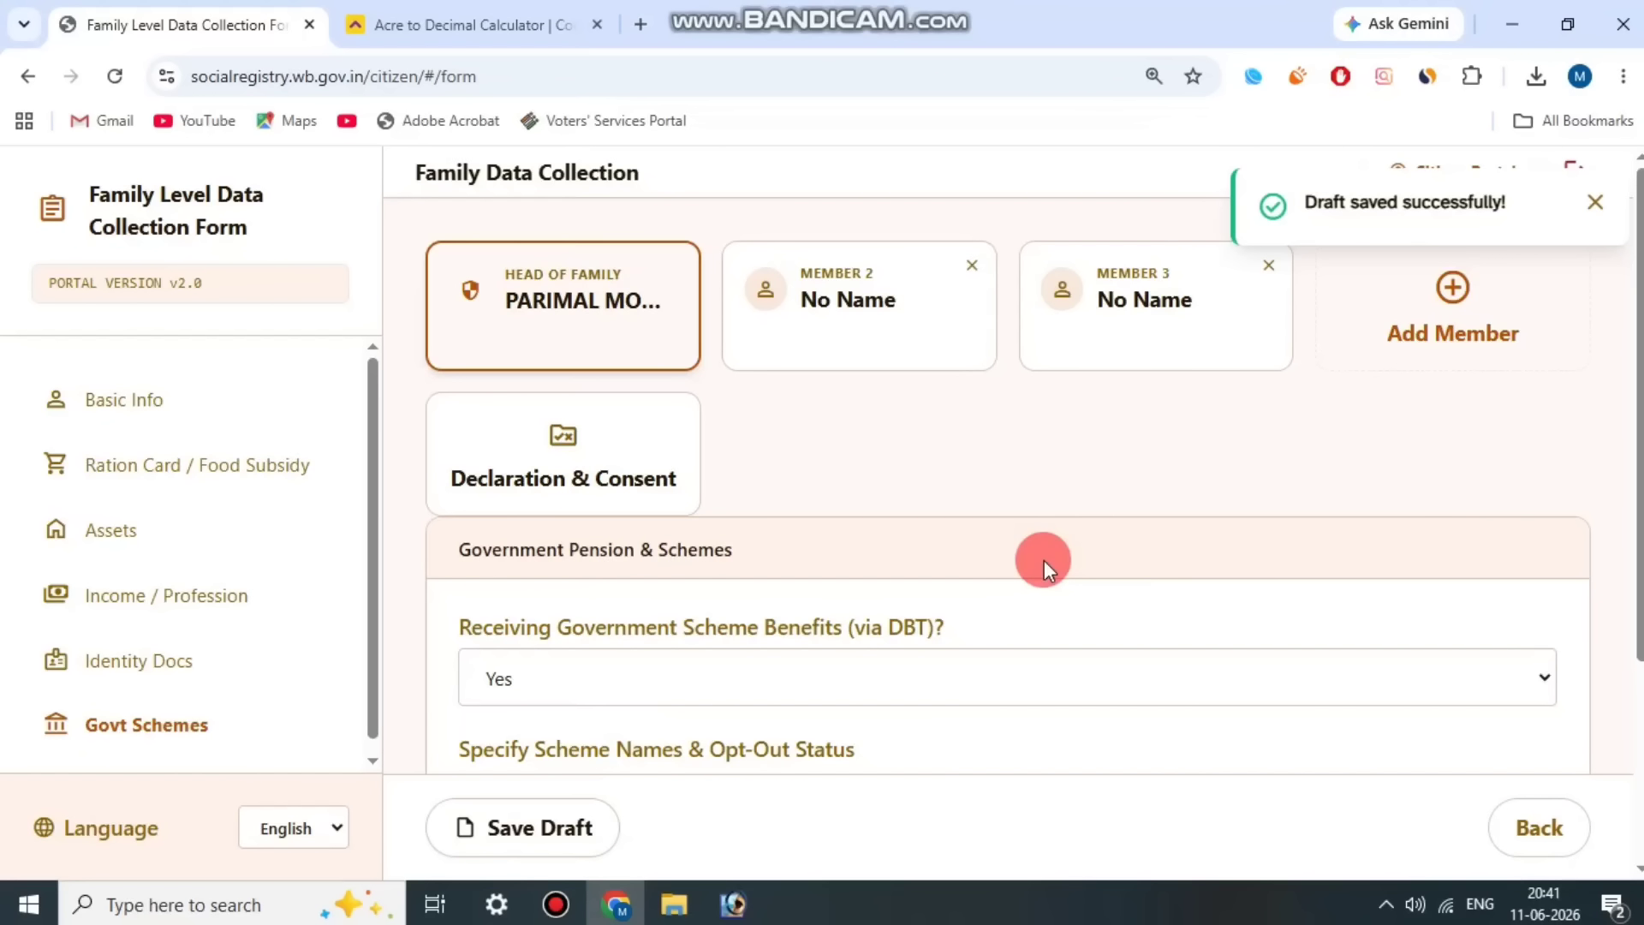
pyautogui.click(872, 330)
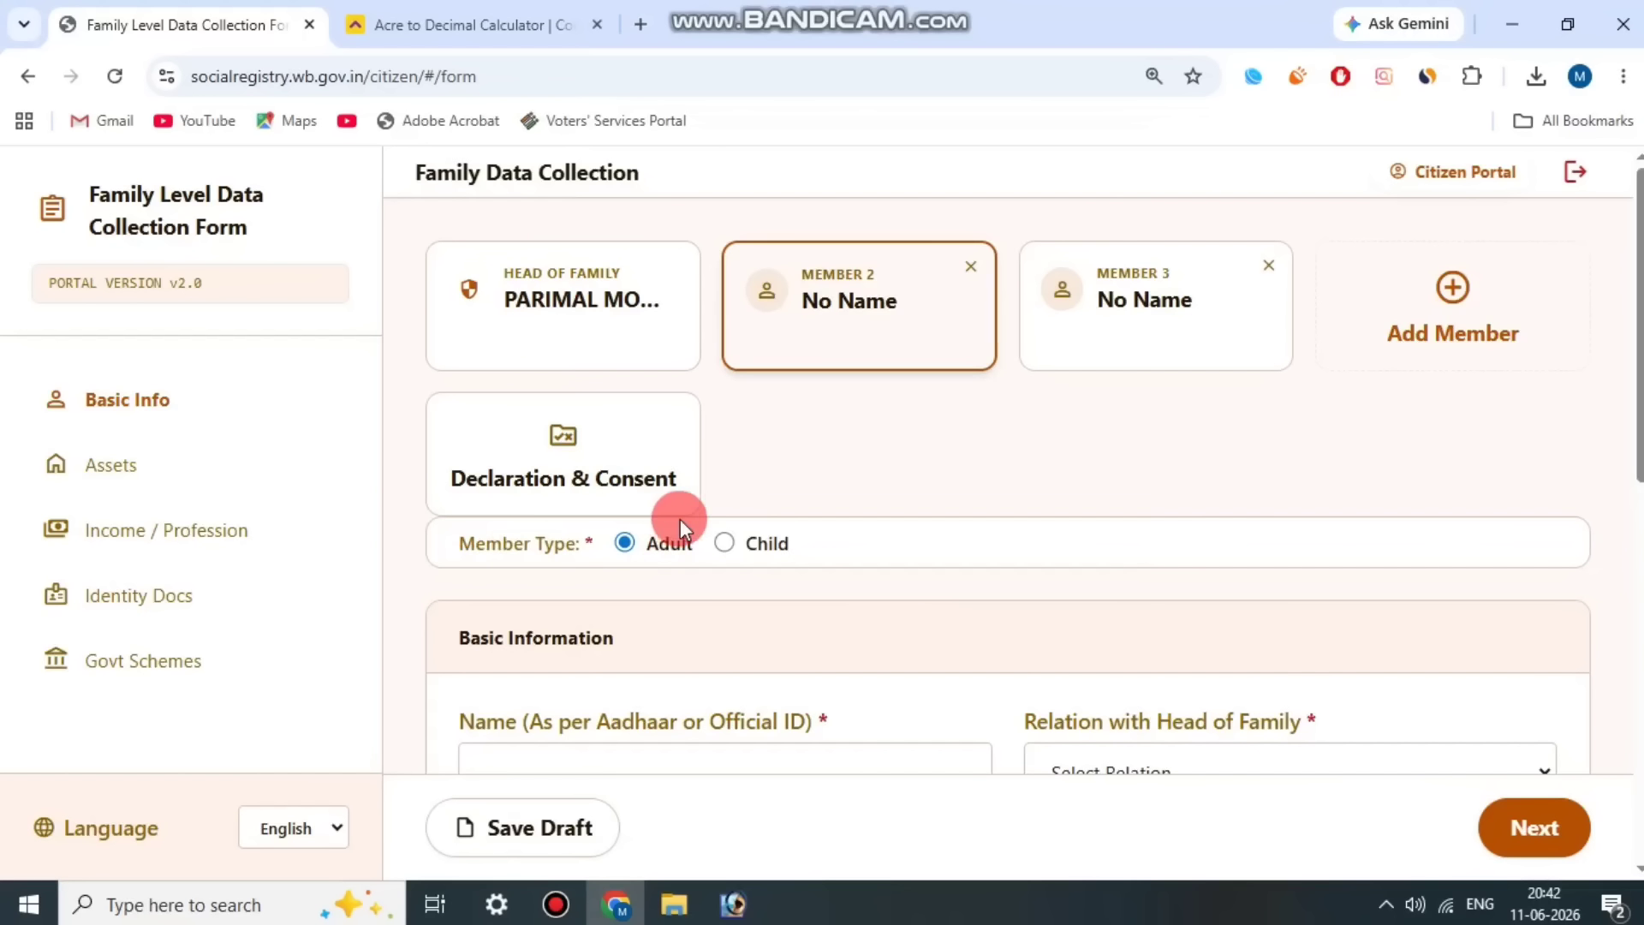
# Step: With Adult as the member type, set Member 2's Relation with Head of Family to Wife
pyautogui.moveTo(661, 543); pyautogui.dragTo(672, 562)
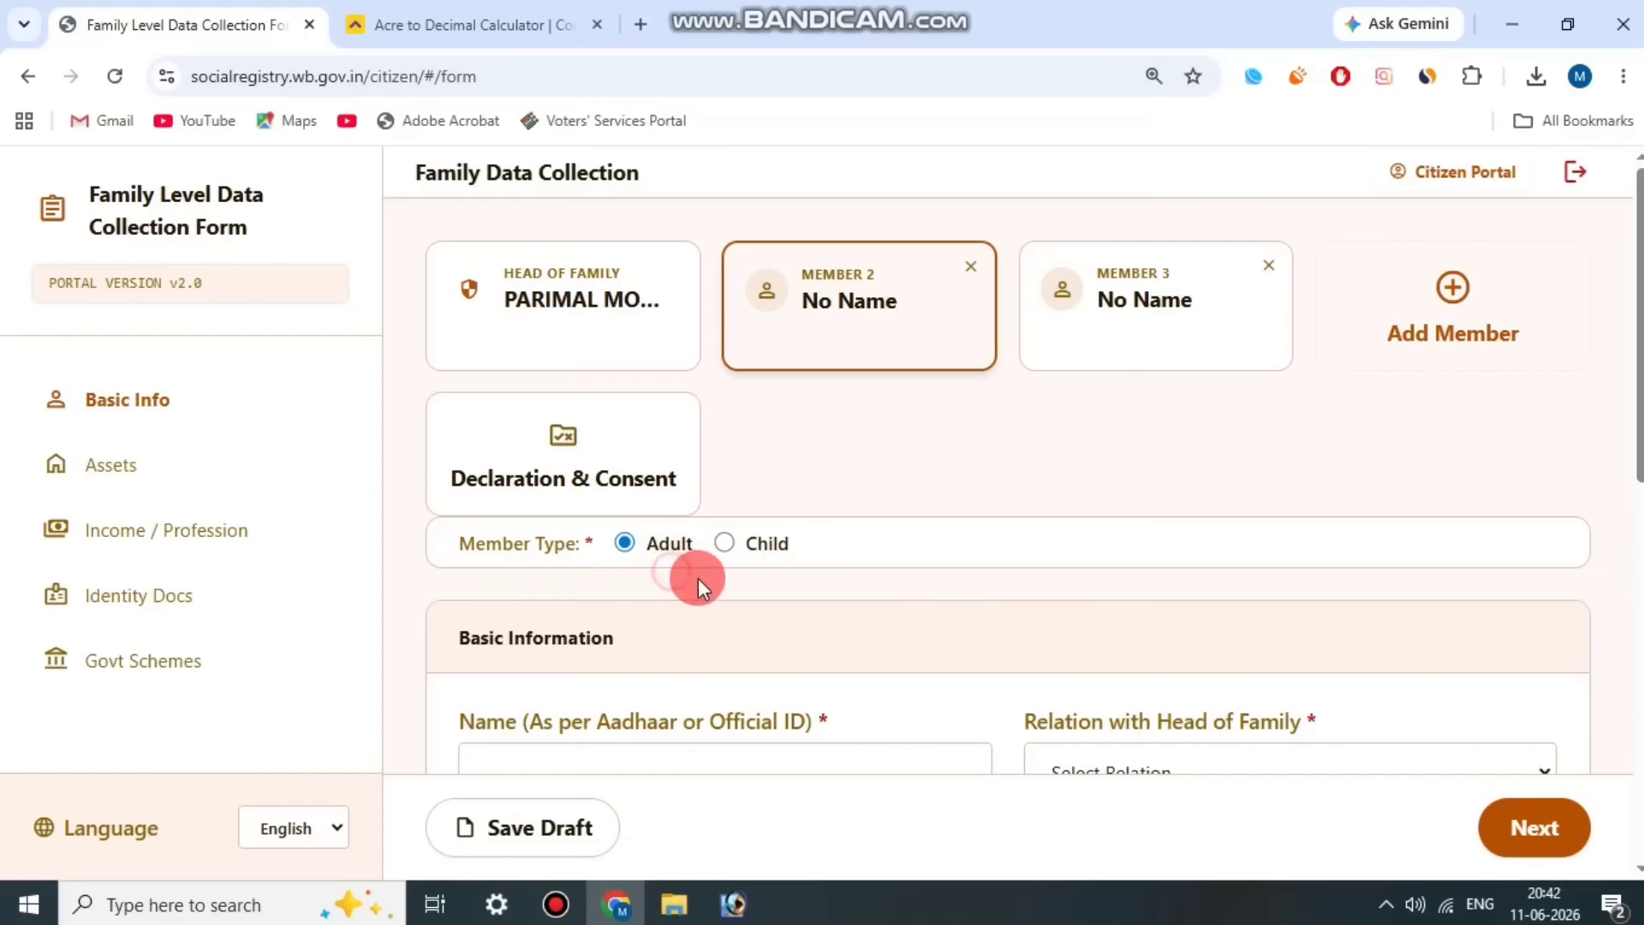
pyautogui.scroll(-3, 697, 578)
pyautogui.moveTo(459, 482); pyautogui.dragTo(814, 457)
pyautogui.click(818, 458)
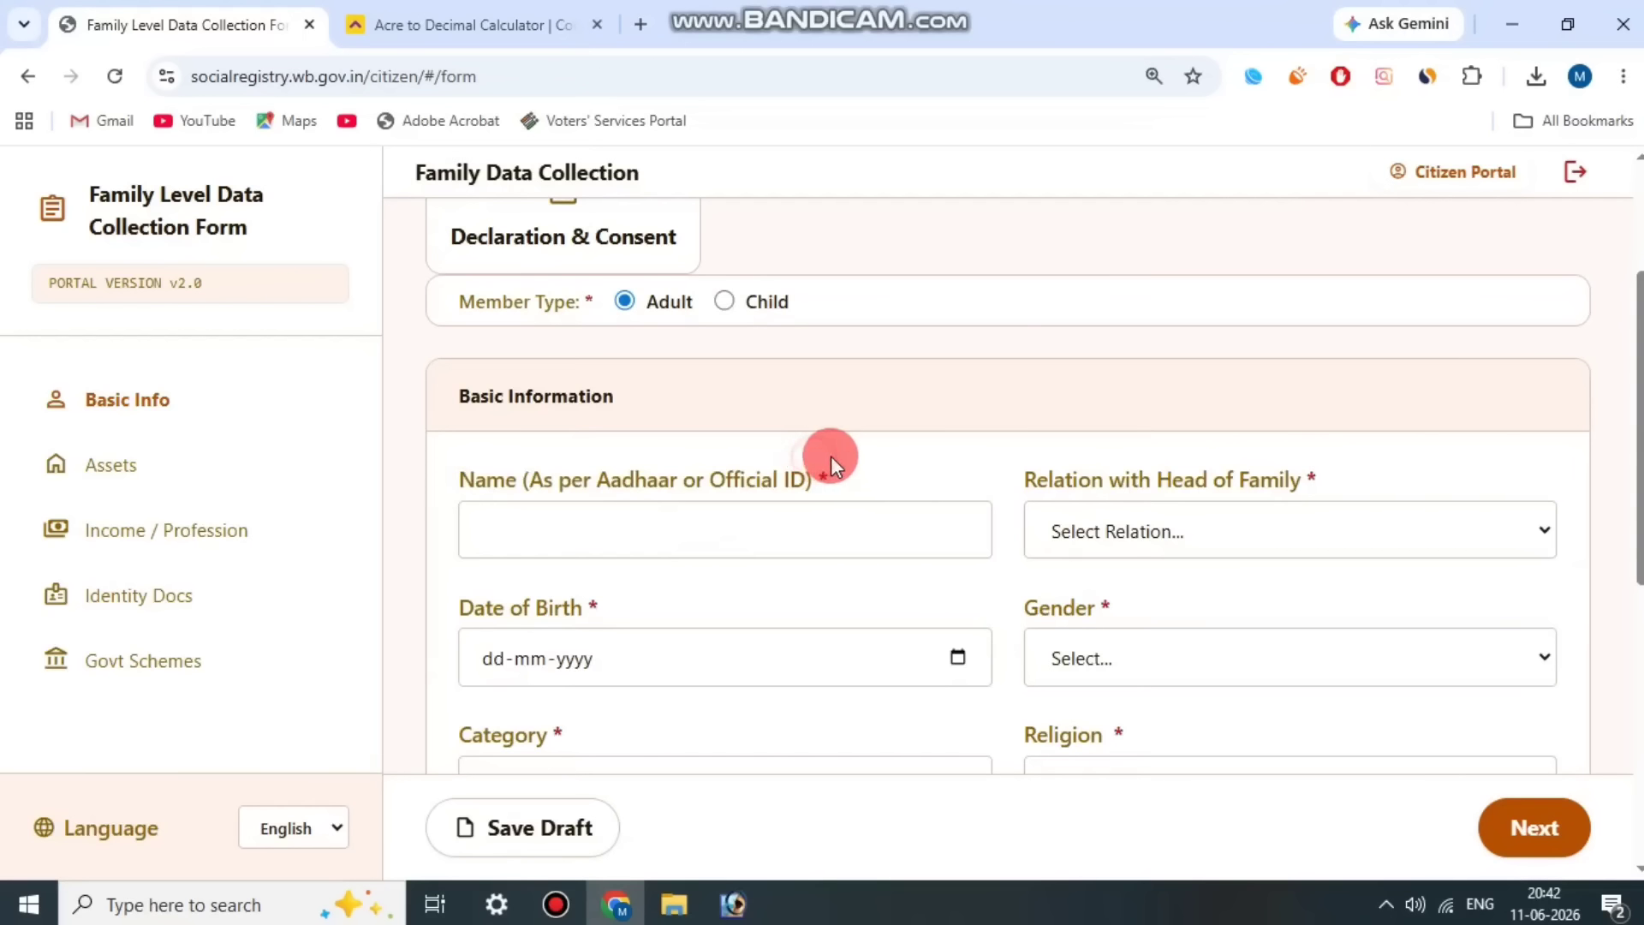
pyautogui.scroll(-2, 827, 459)
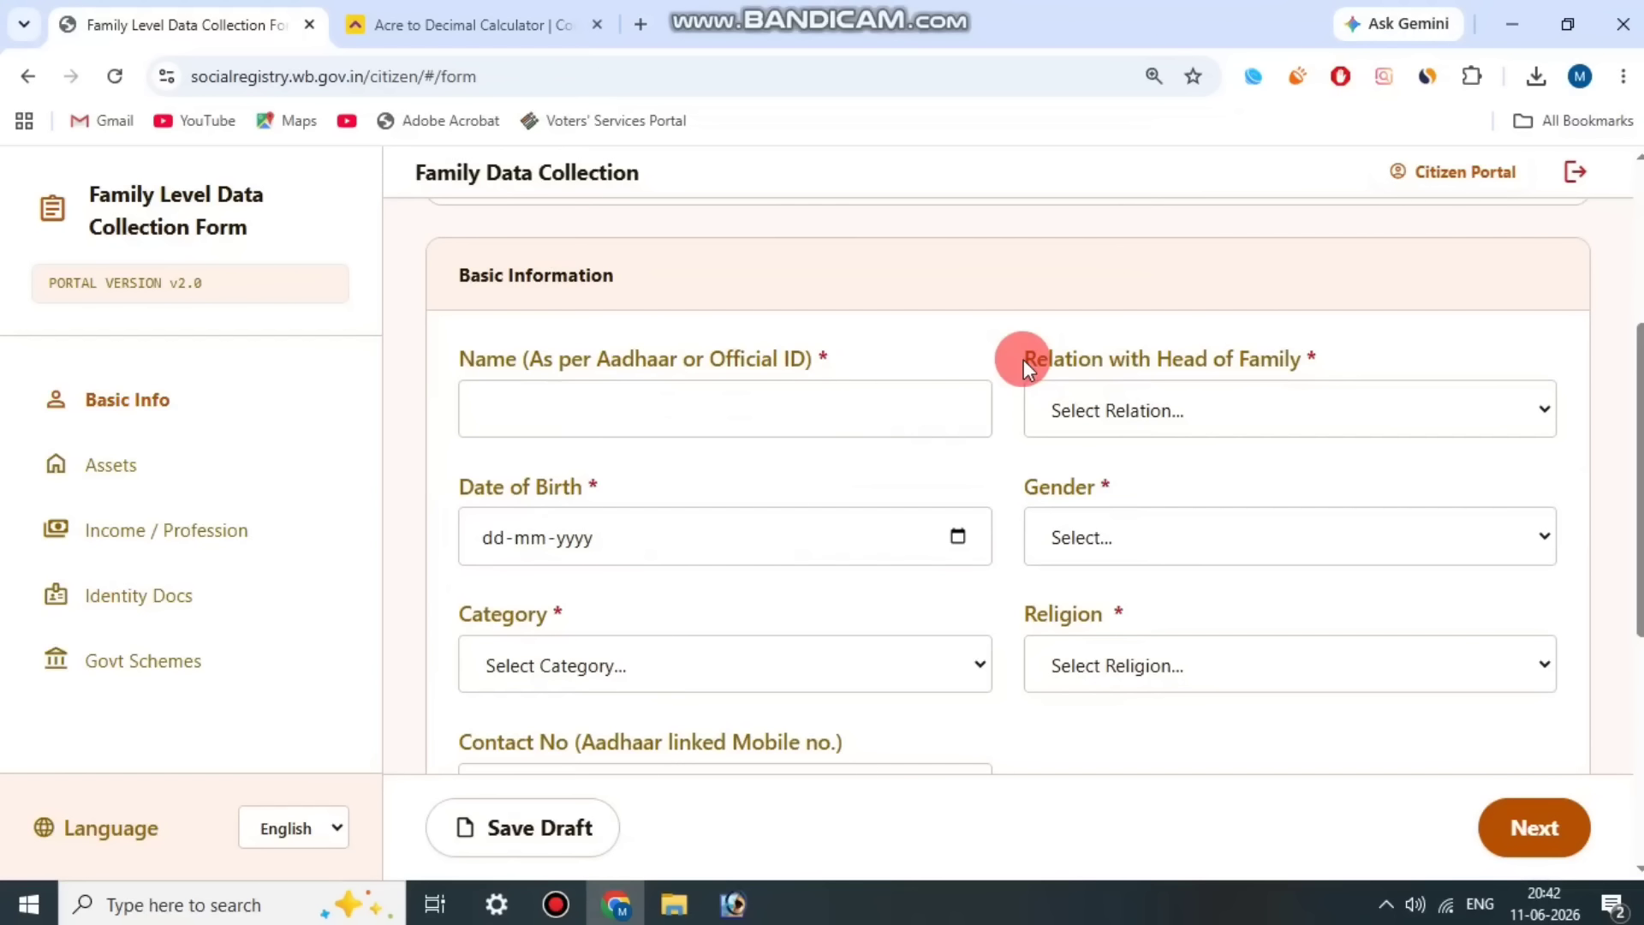
pyautogui.moveTo(1026, 358); pyautogui.dragTo(1300, 334)
pyautogui.click(1251, 362)
pyautogui.click(1214, 396)
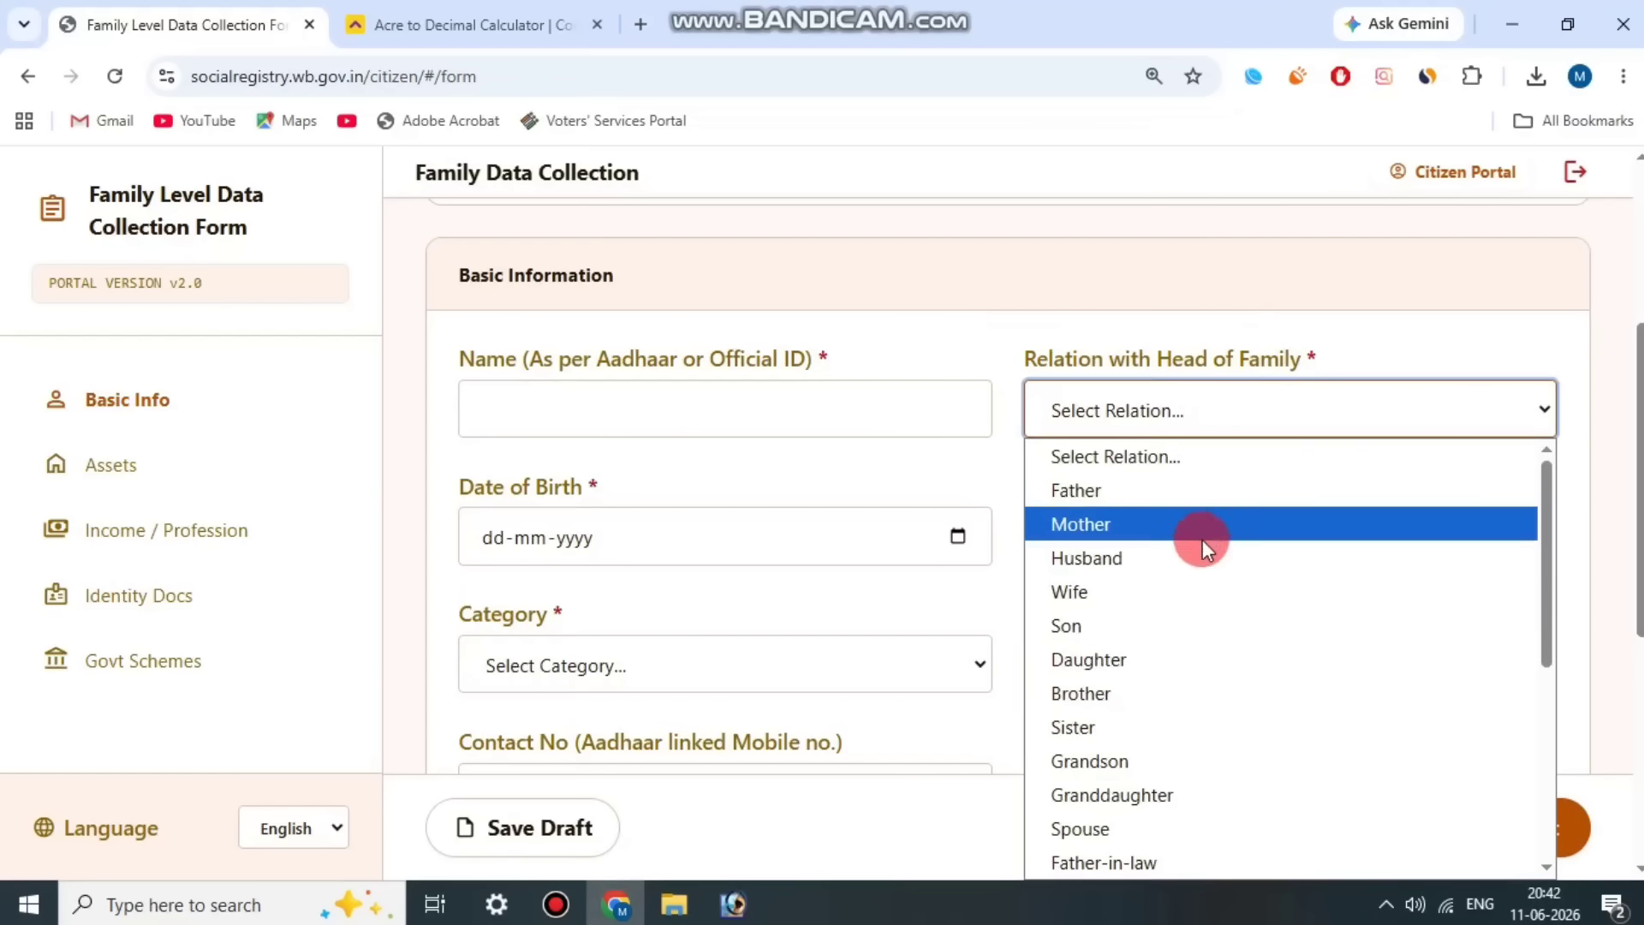
pyautogui.click(1170, 592)
pyautogui.scroll(5, 1145, 522)
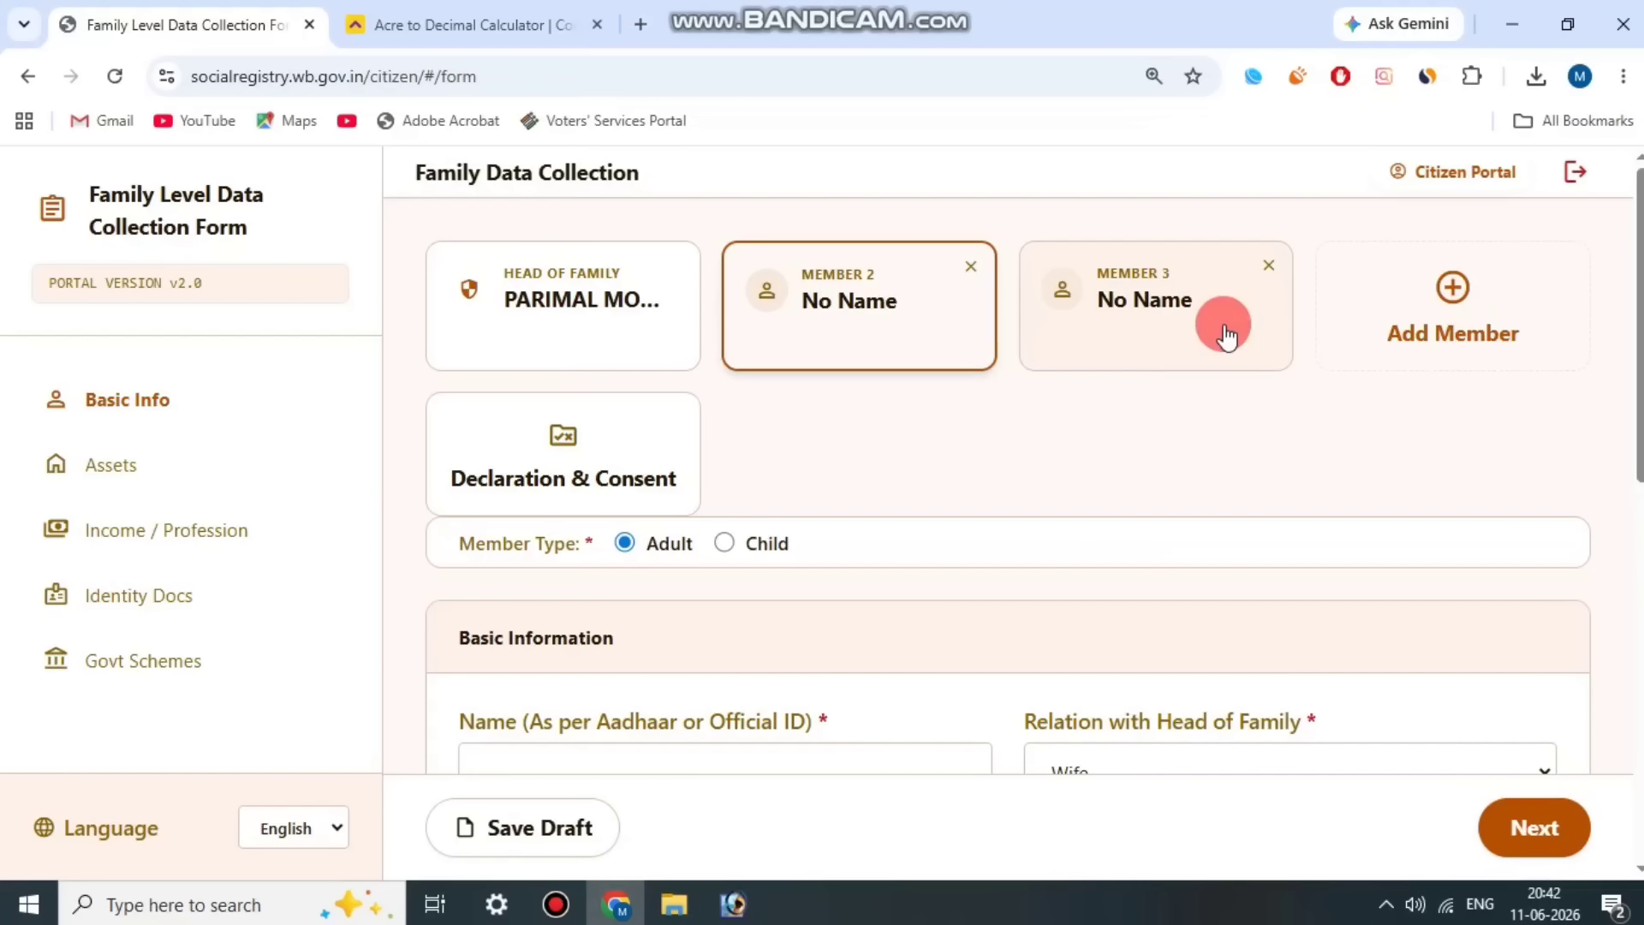
pyautogui.scroll(-1, 1199, 440)
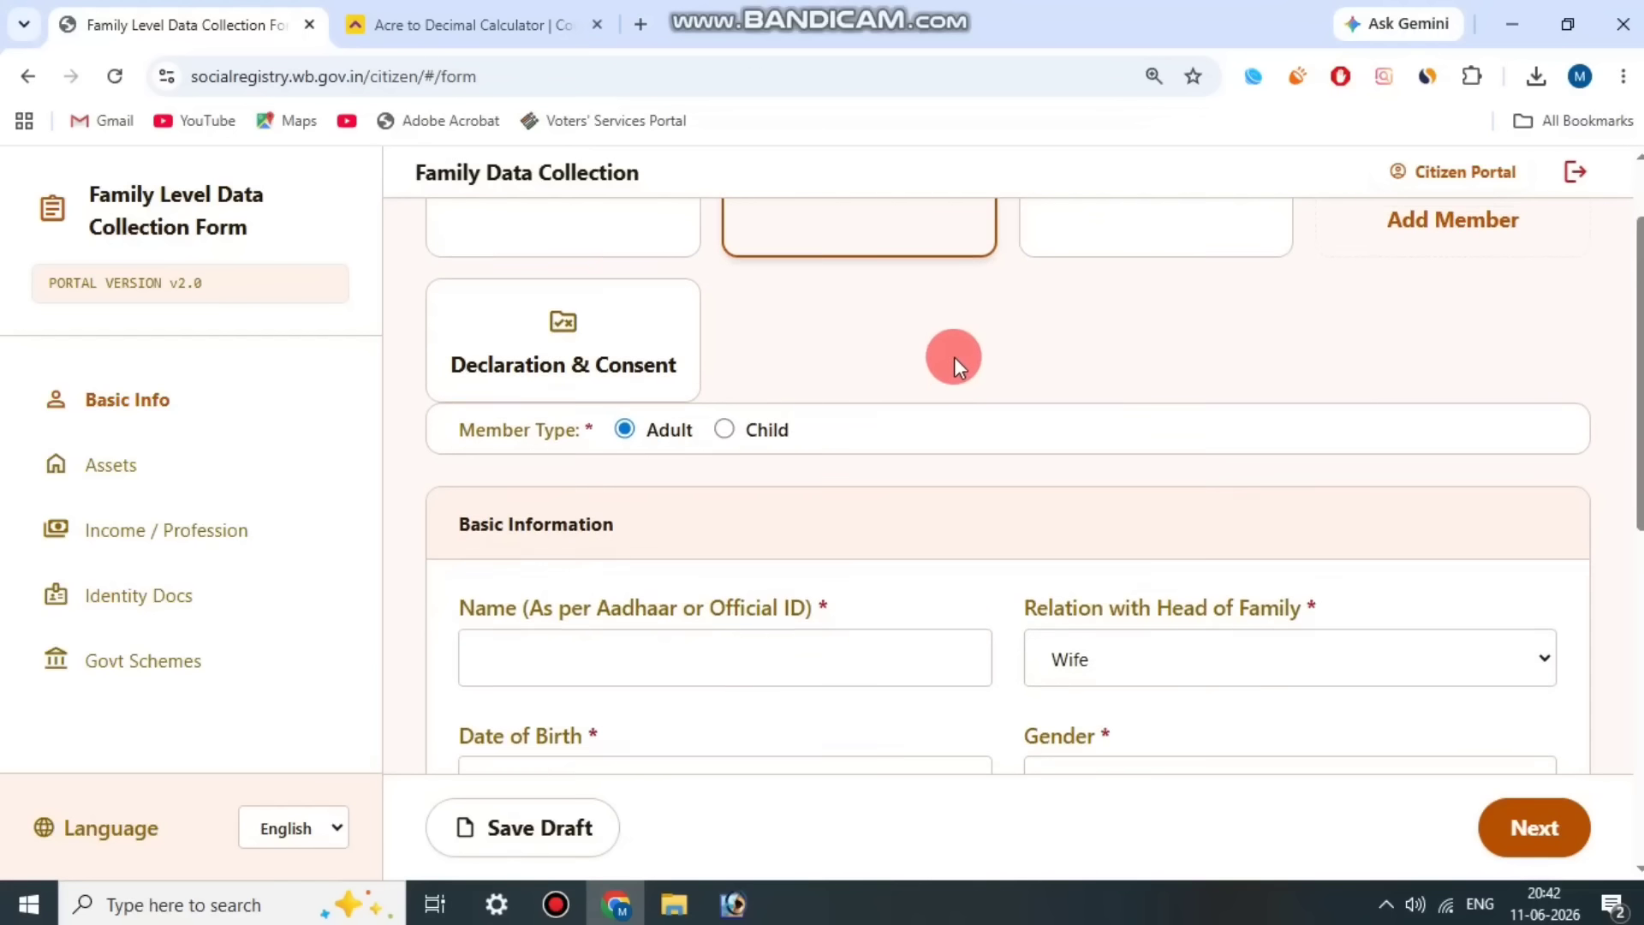
pyautogui.scroll(1, 934, 389)
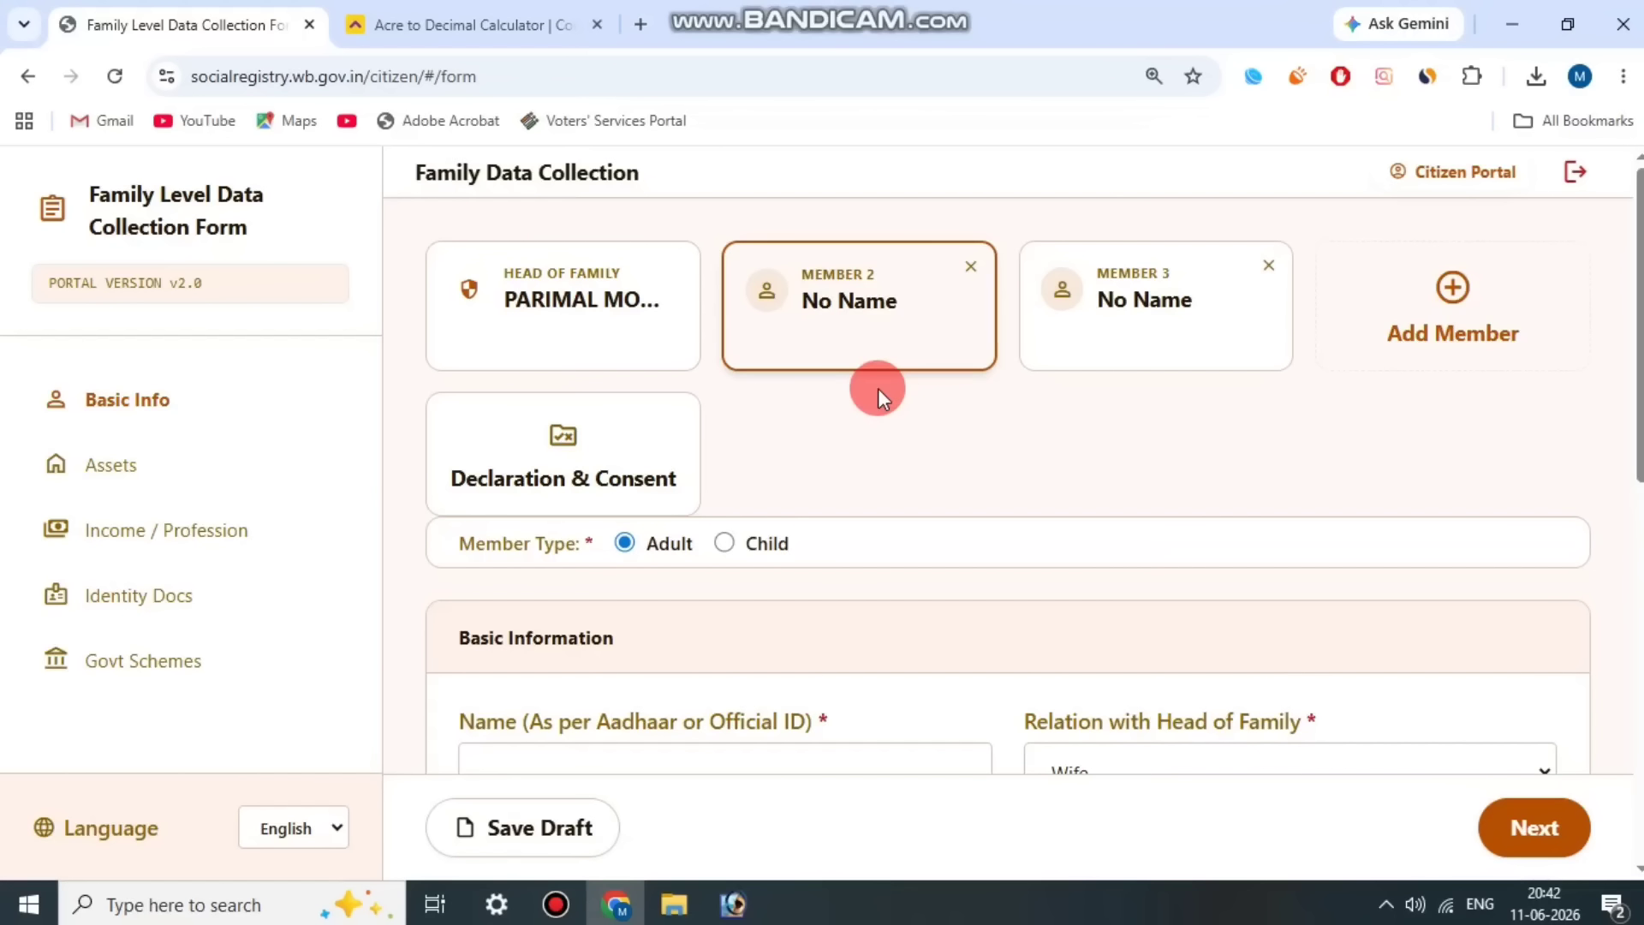
# Step: Browse the year list of Member 2's Date of Birth calendar back to earlier years
pyautogui.scroll(-3, 951, 471)
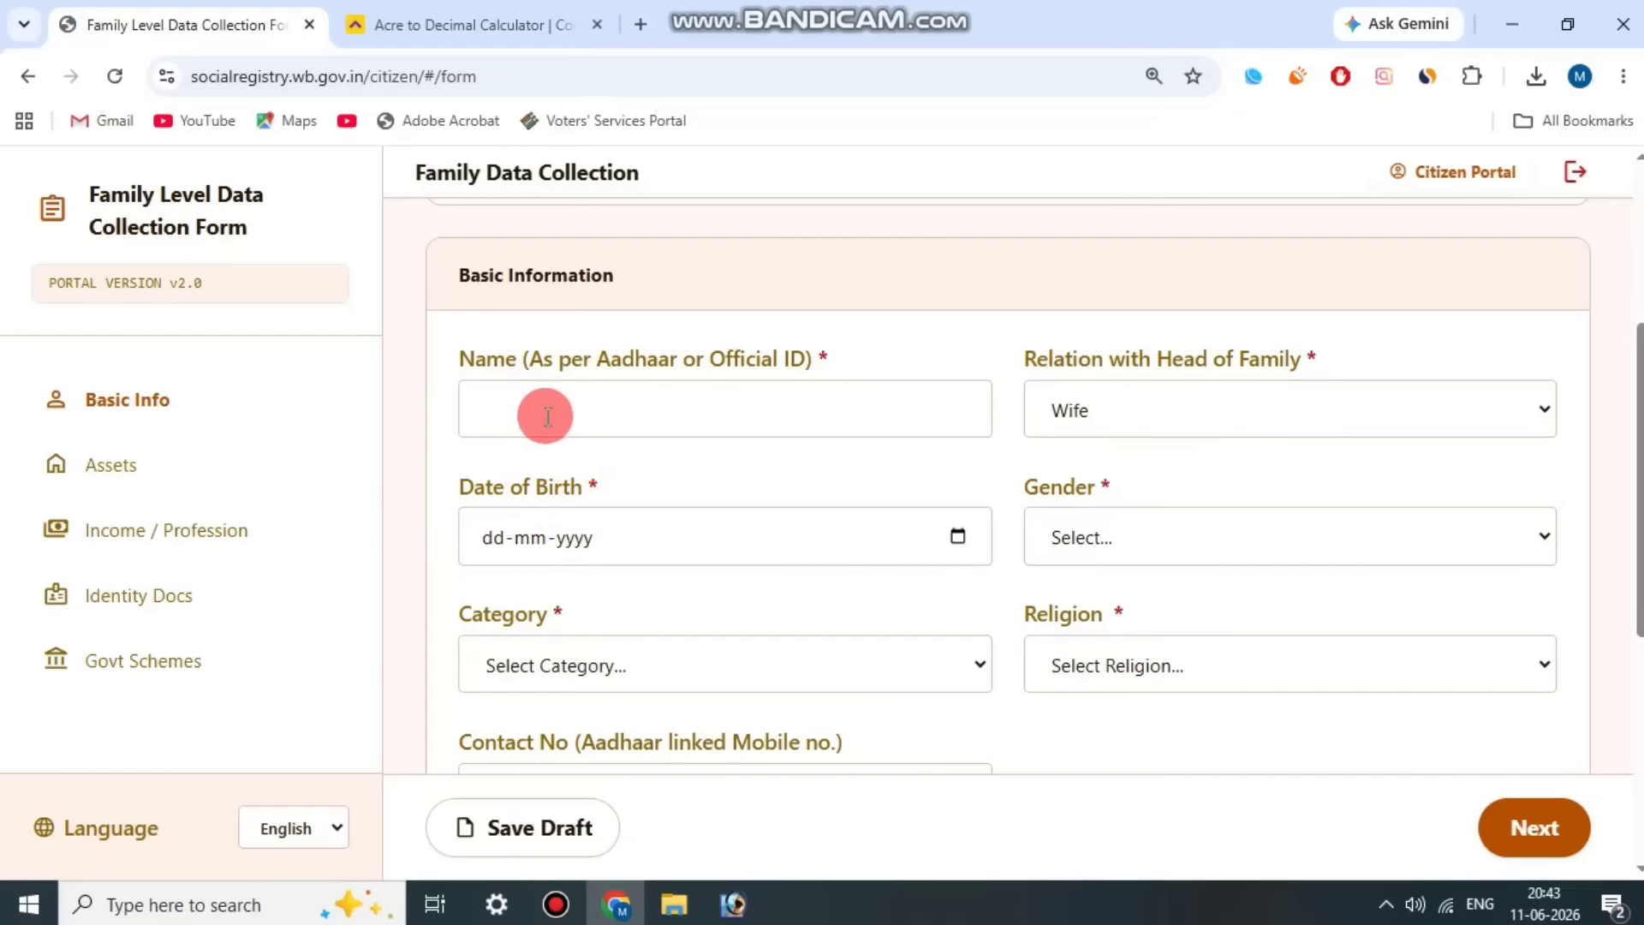
pyautogui.click(649, 485)
pyautogui.click(958, 538)
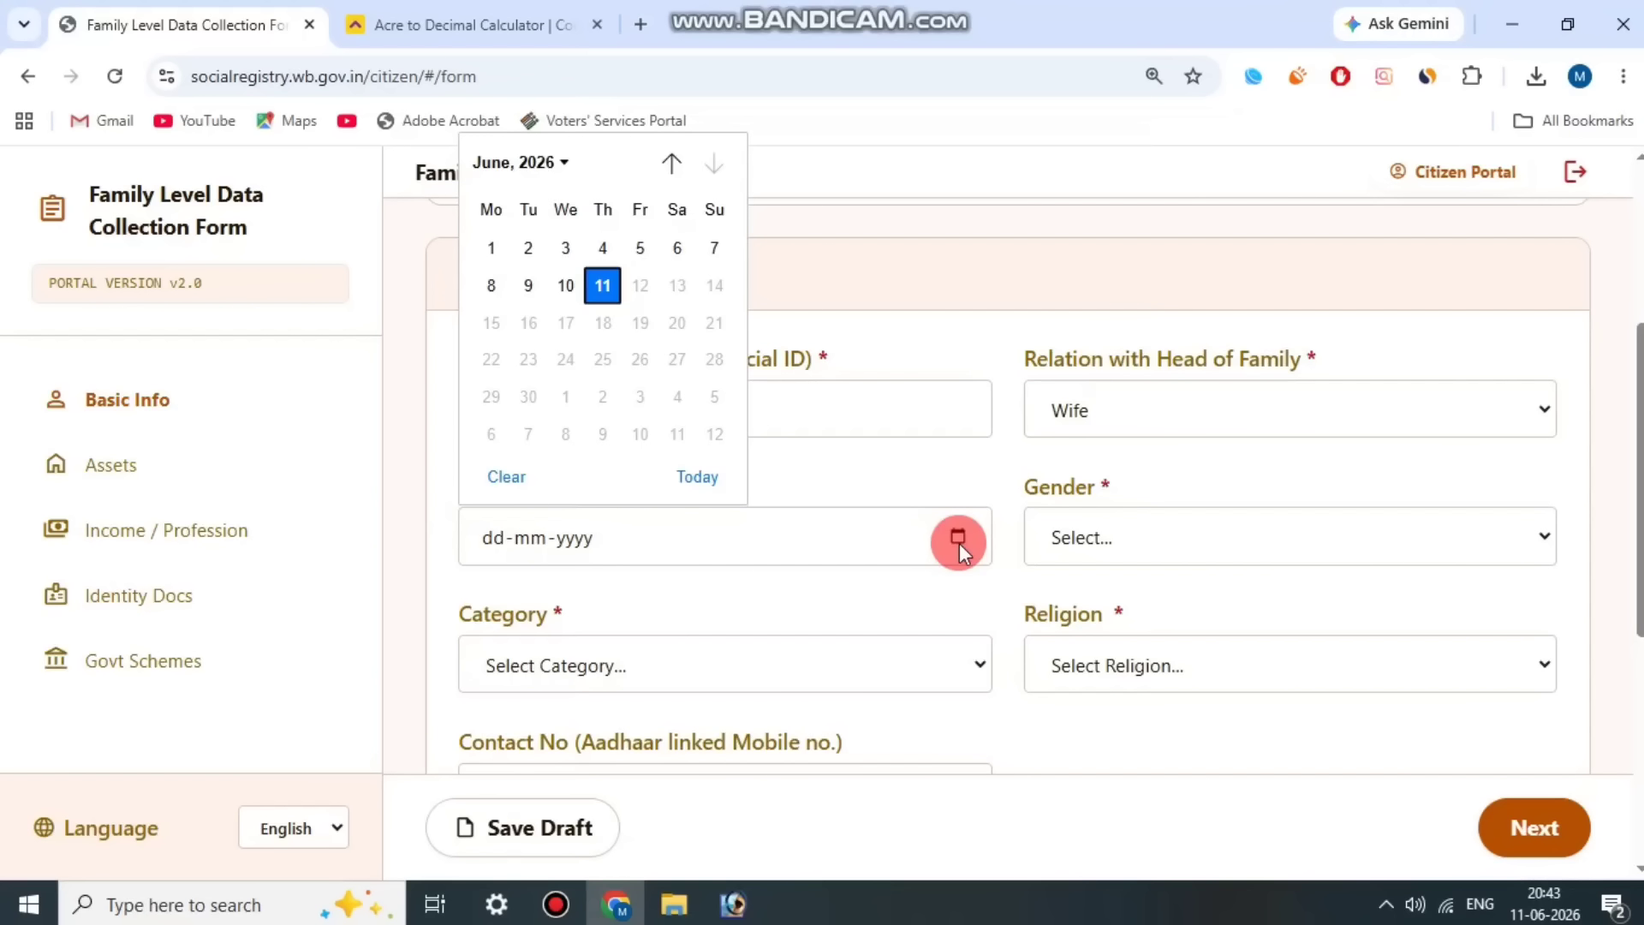
pyautogui.click(526, 171)
pyautogui.scroll(5, 575, 363)
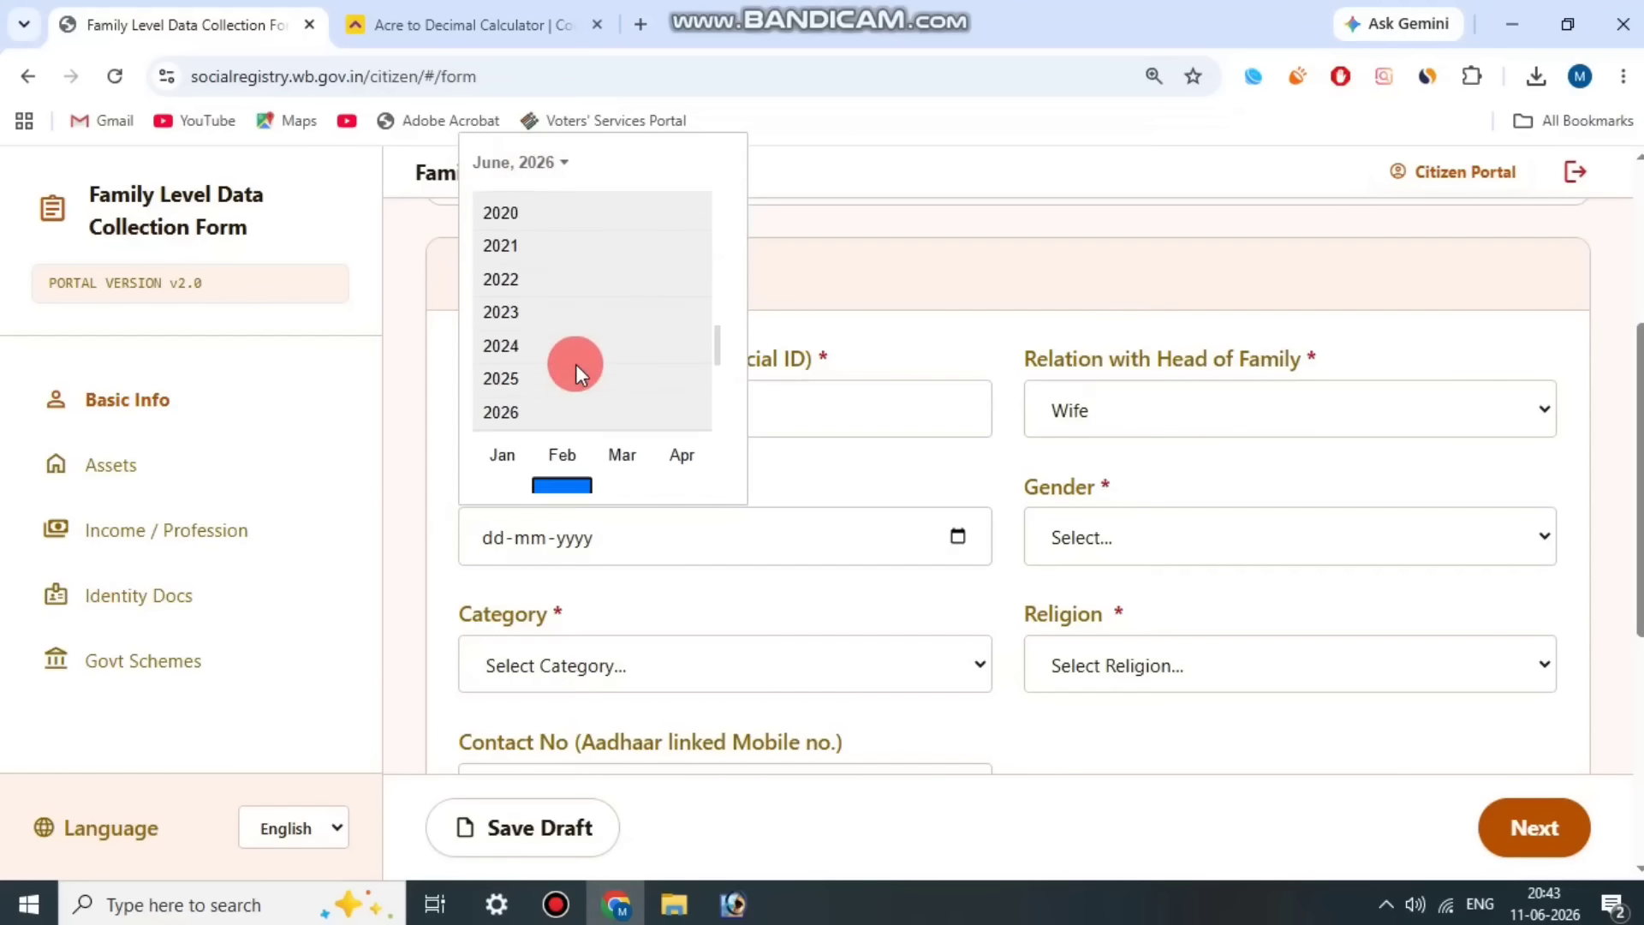
pyautogui.scroll(7, 575, 363)
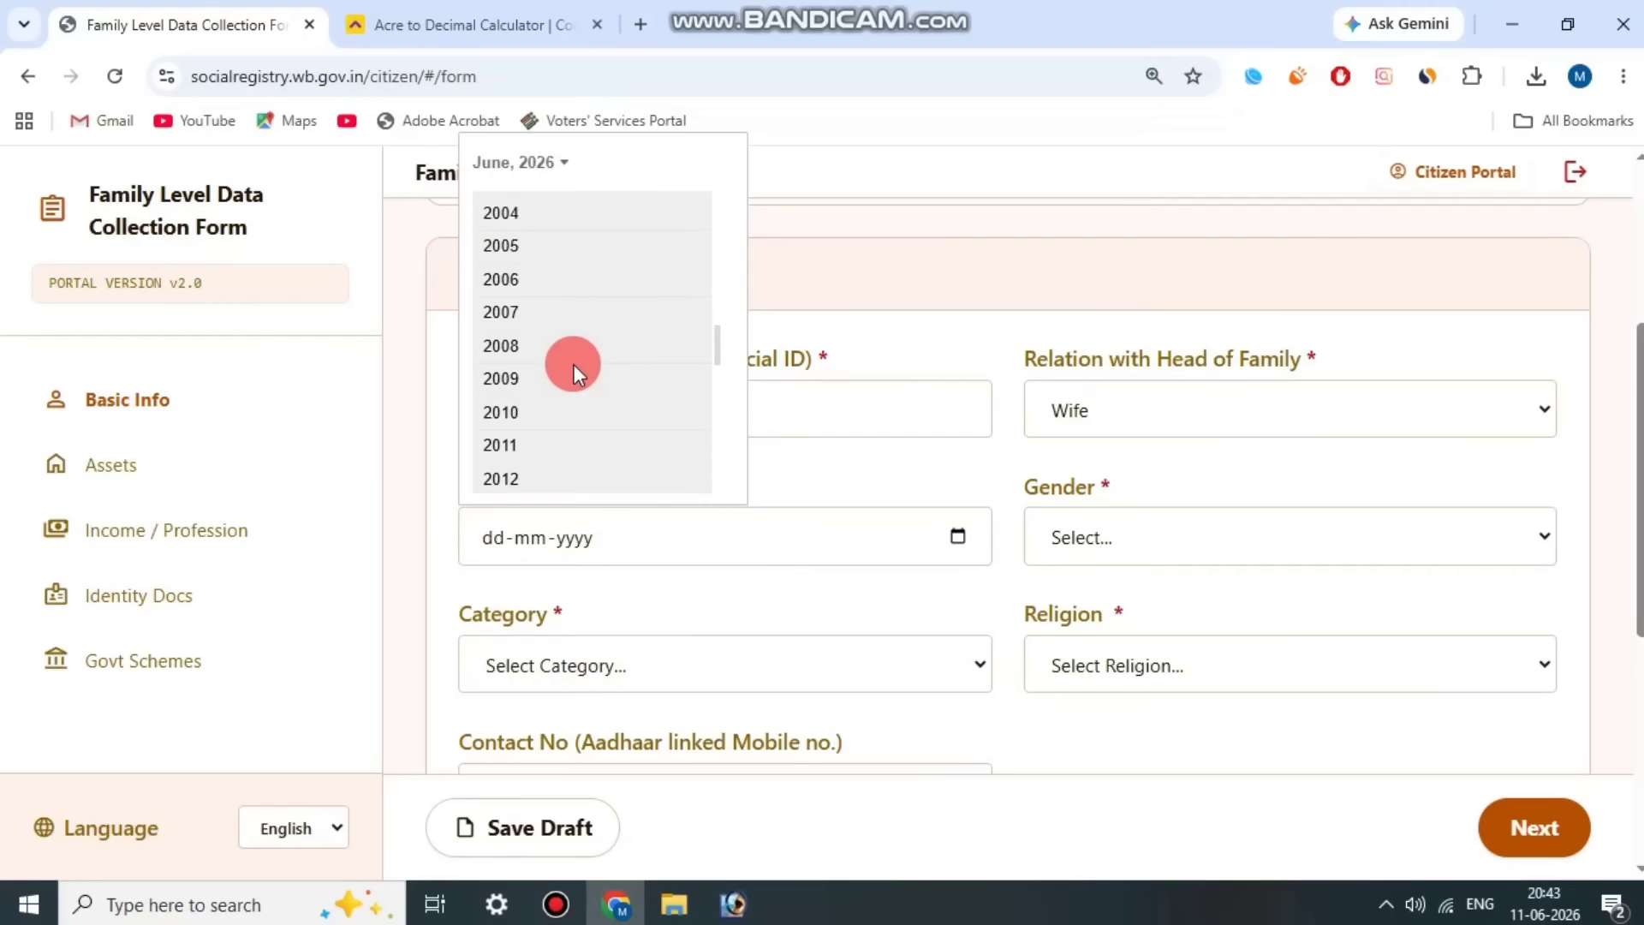
pyautogui.scroll(5, 553, 372)
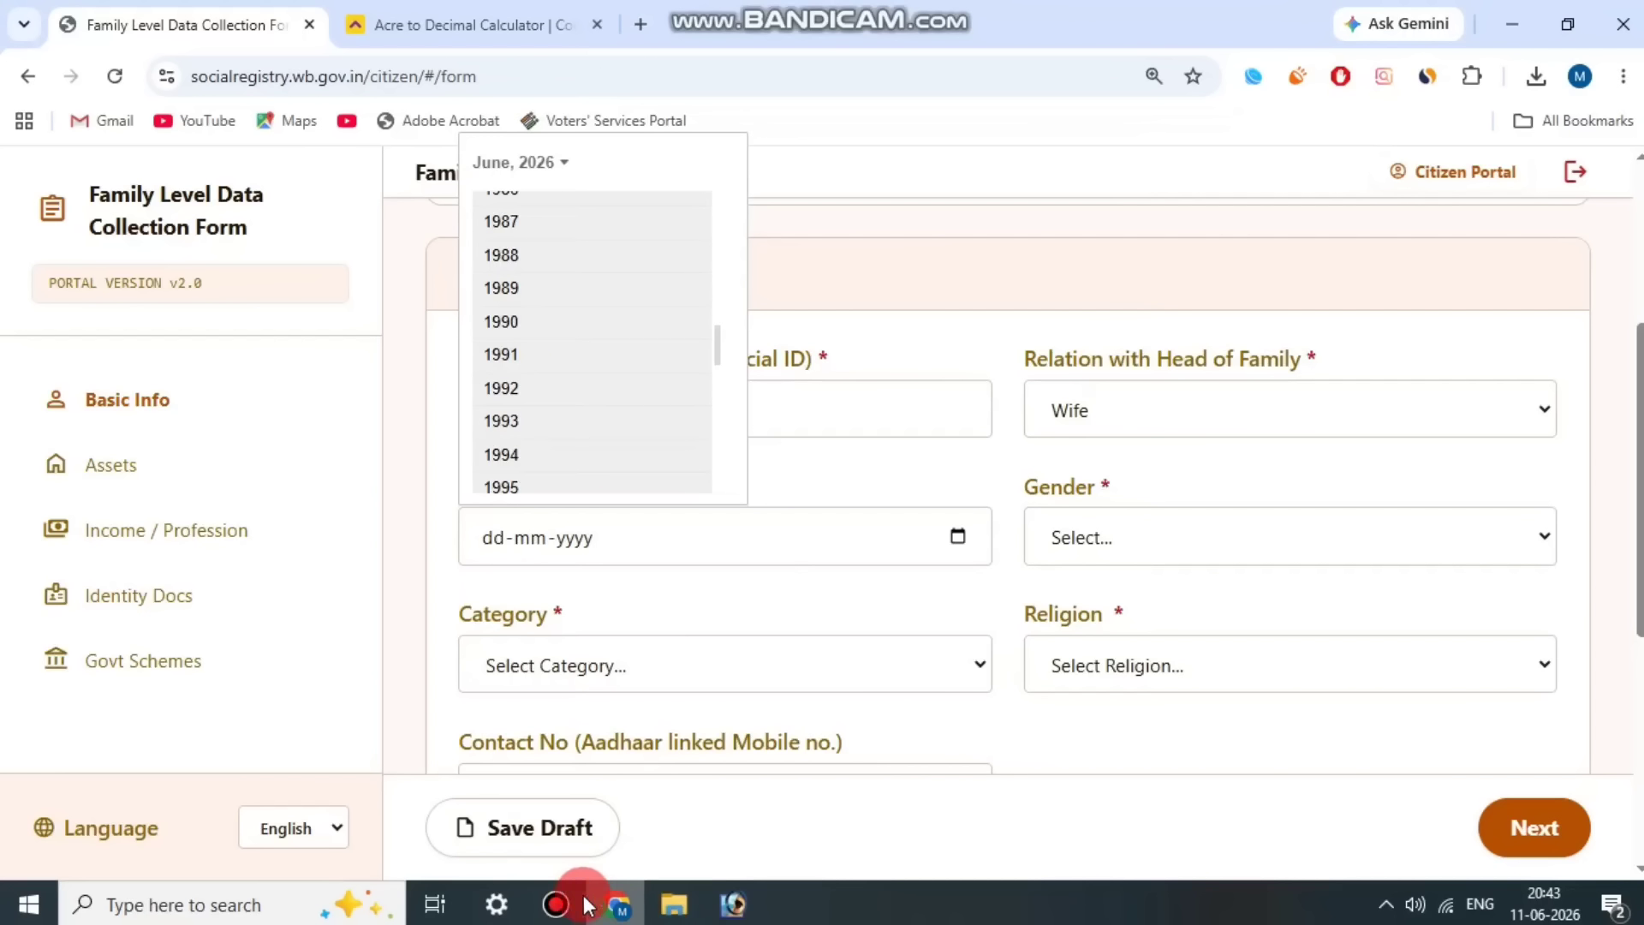
pyautogui.click(556, 905)
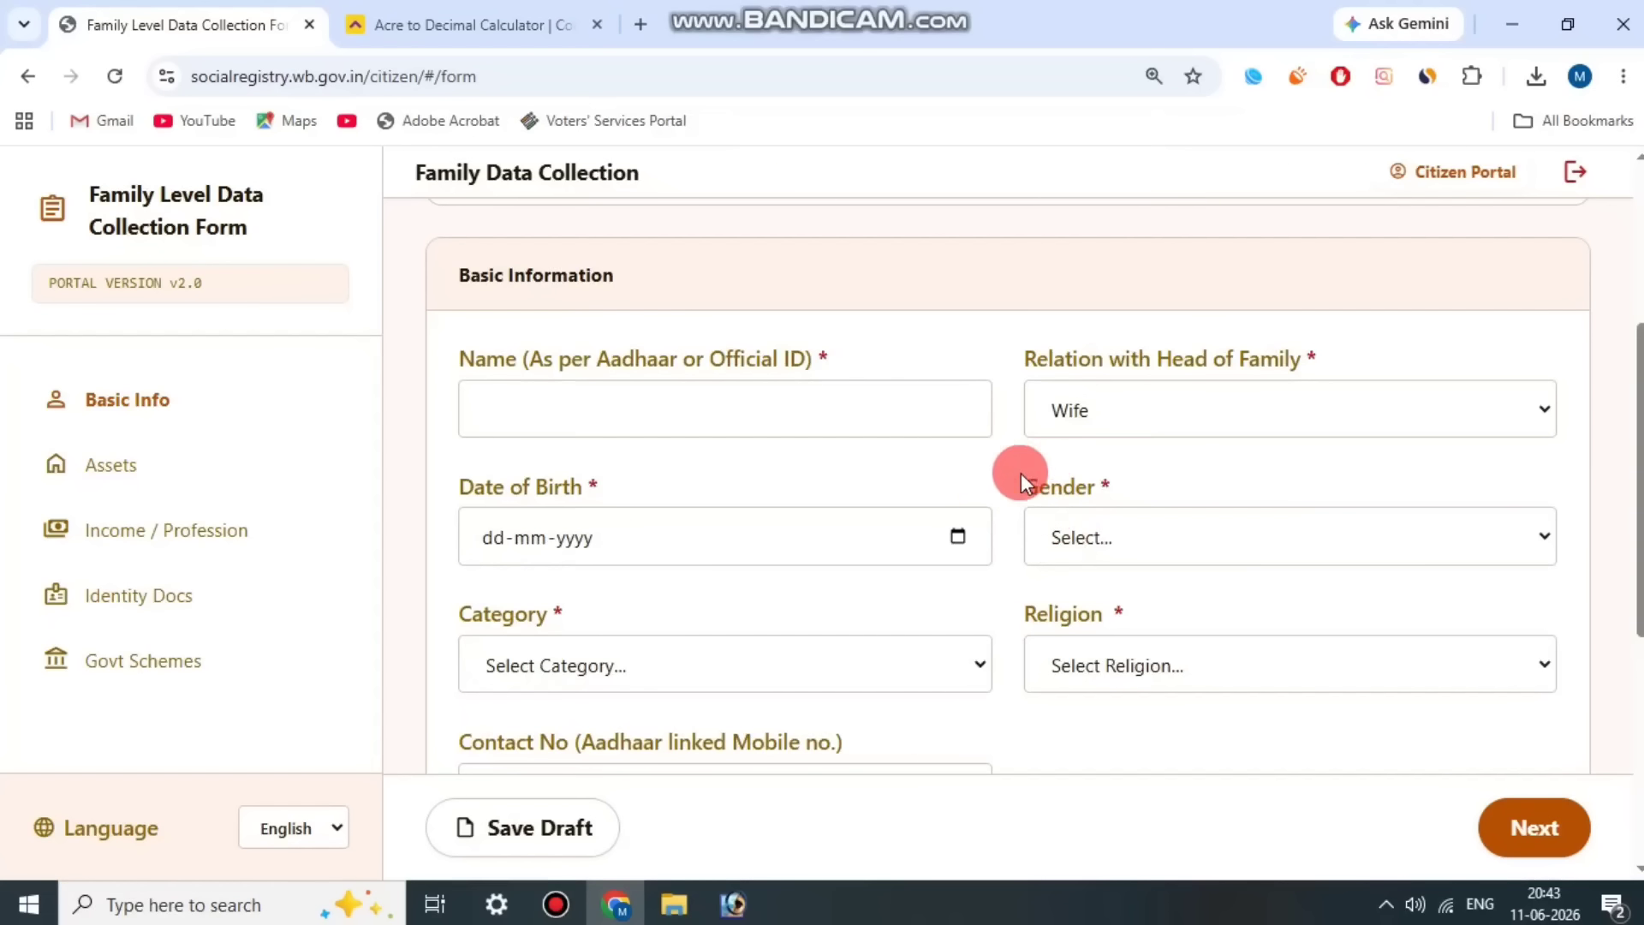
# Step: Set Member 2's gender to Female
pyautogui.moveTo(1029, 495); pyautogui.dragTo(1189, 480)
pyautogui.click(1171, 531)
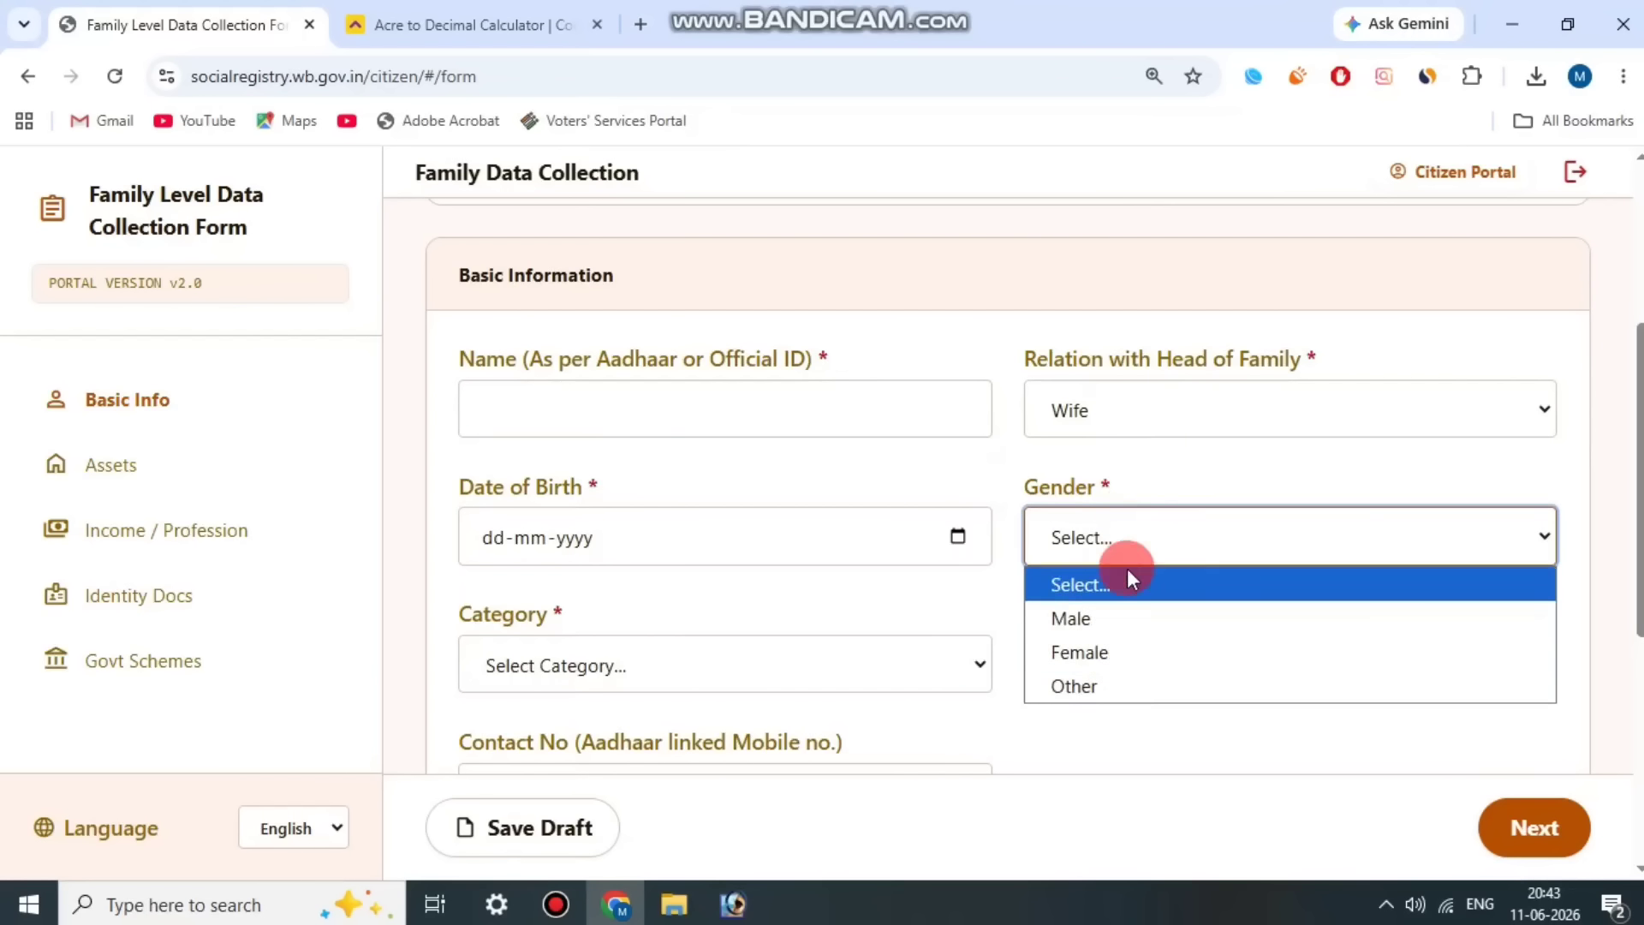
pyautogui.click(1112, 653)
# Step: Set Member 2's category to UR (Unreserved Category) and religion to Hinduism
pyautogui.scroll(-3, 531, 449)
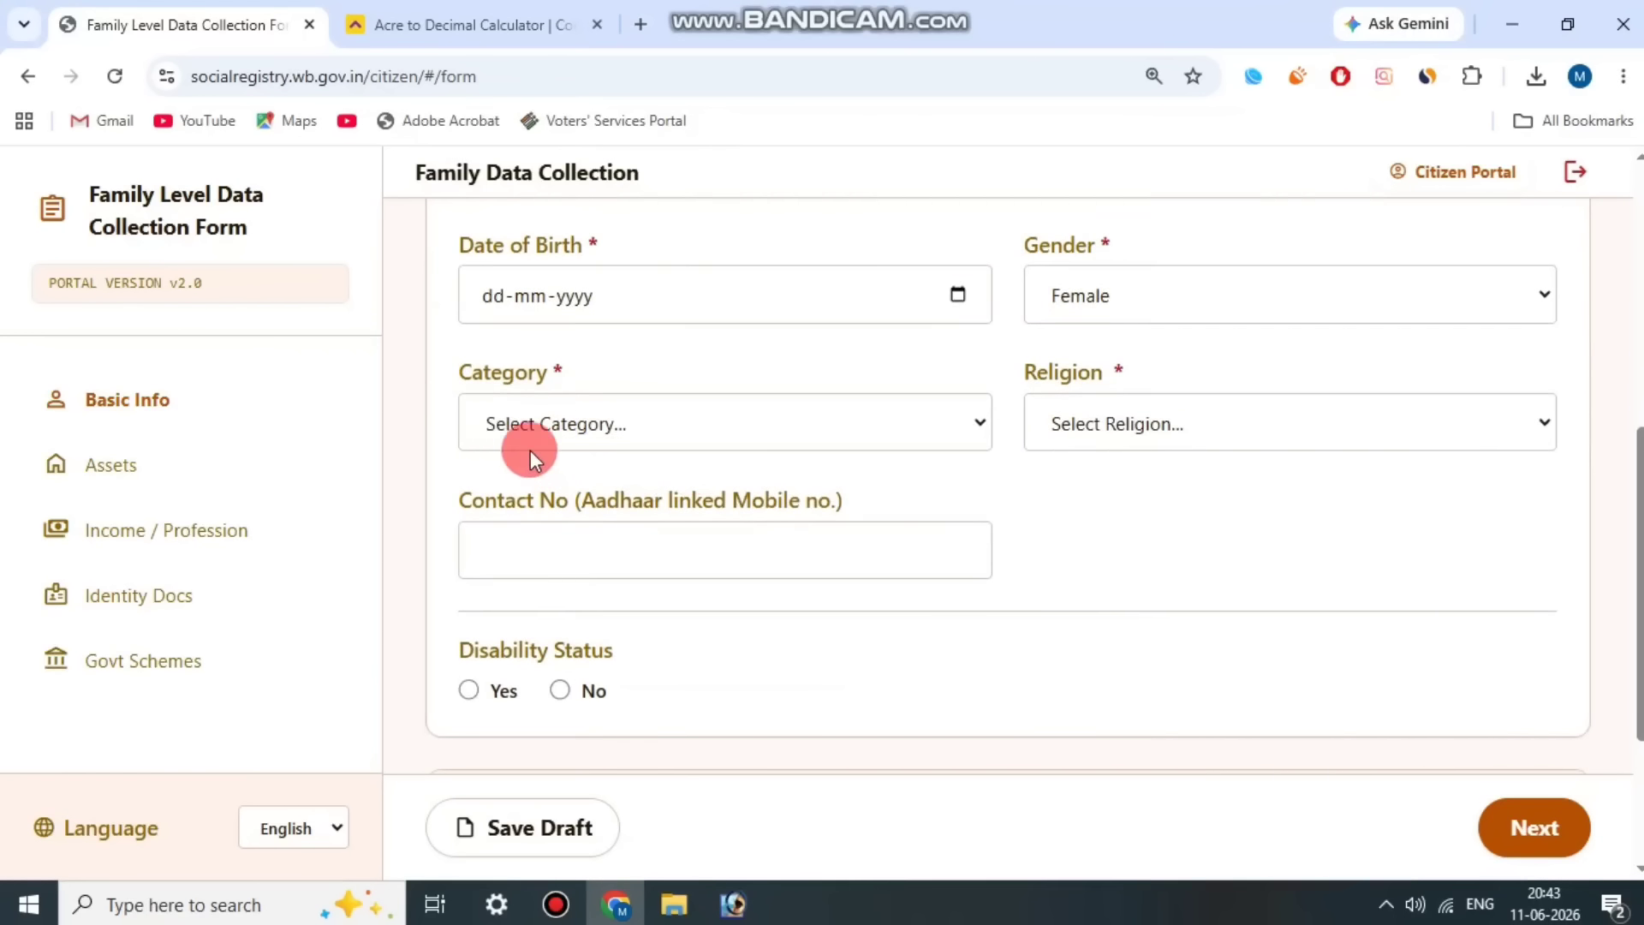
pyautogui.moveTo(460, 377); pyautogui.dragTo(613, 374)
pyautogui.click(599, 424)
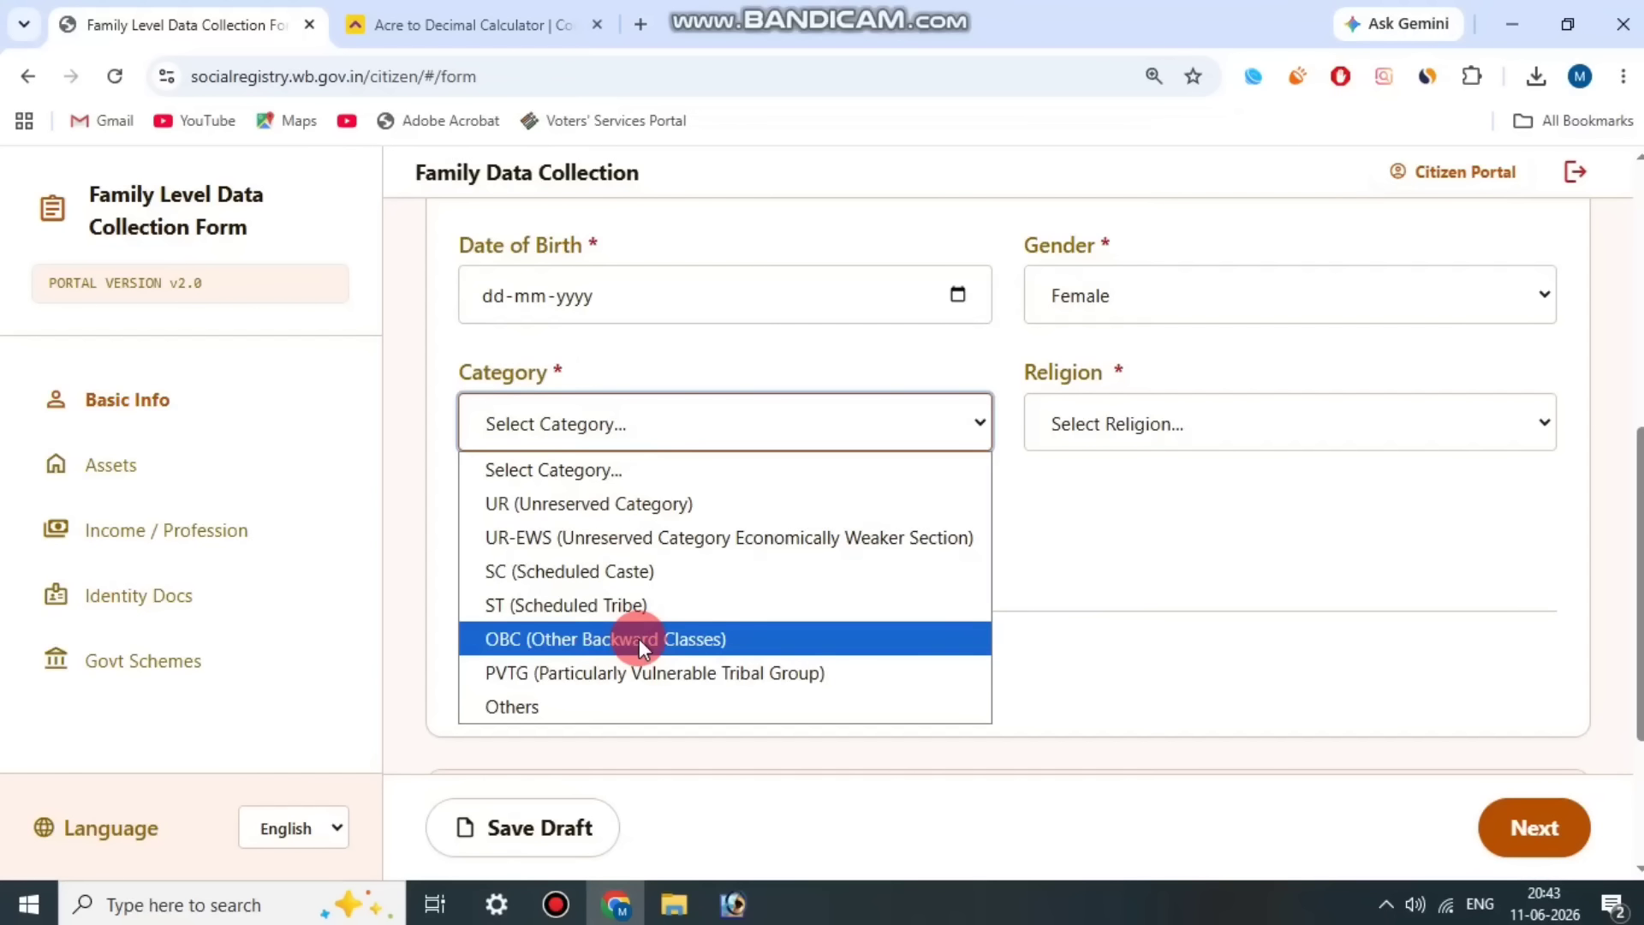
pyautogui.click(651, 505)
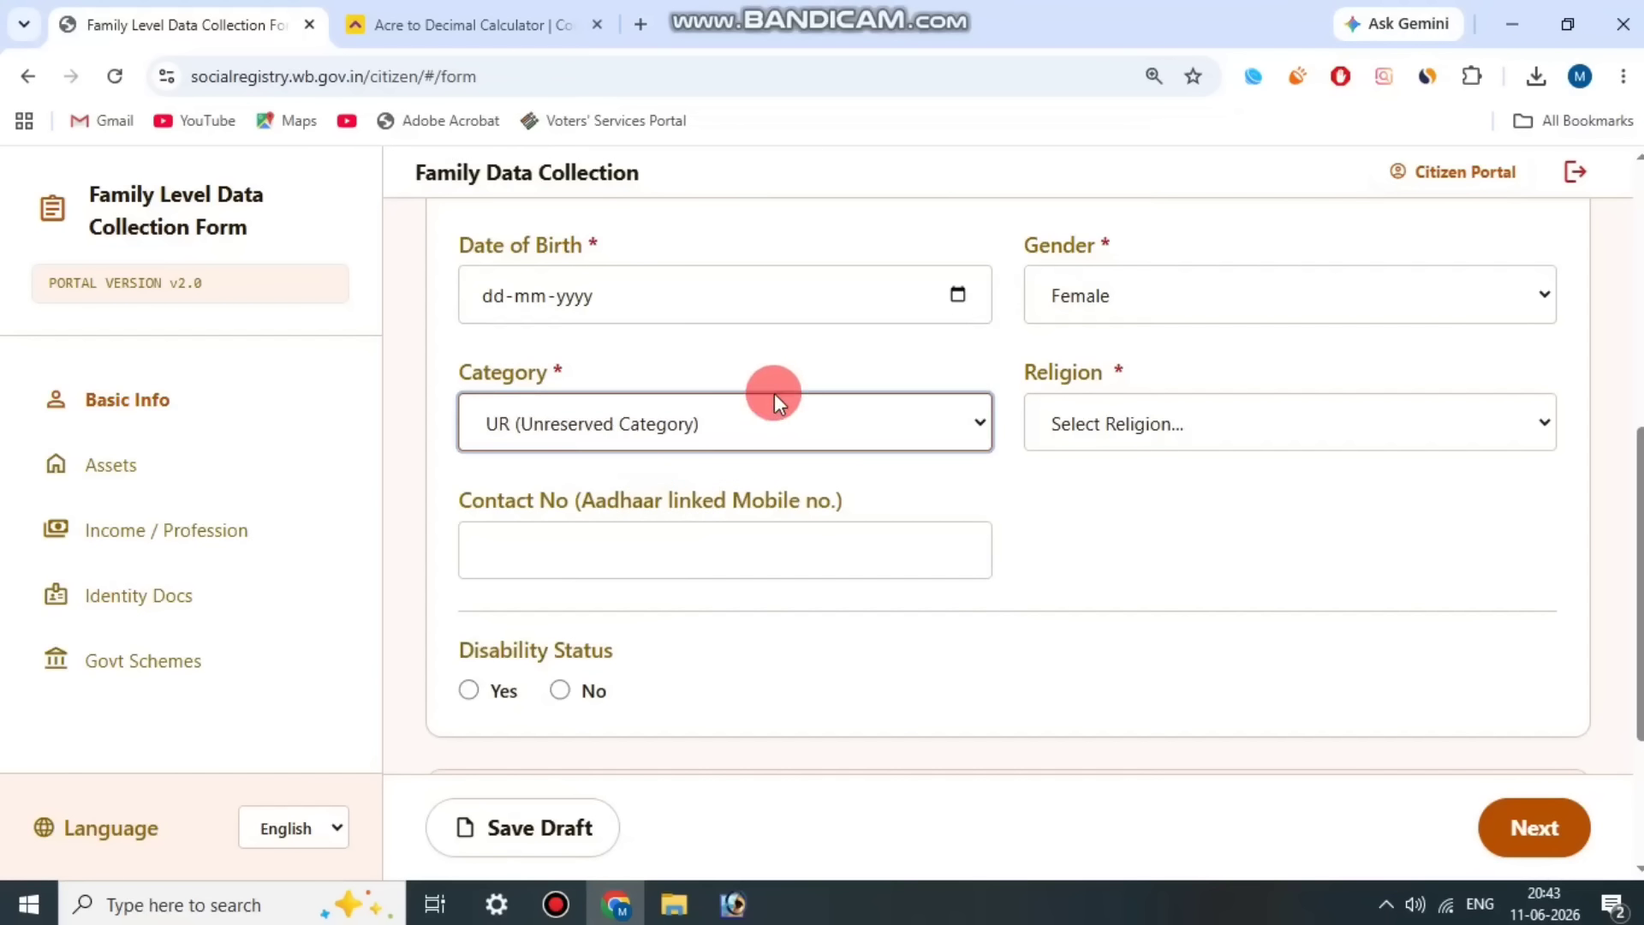
pyautogui.click(1204, 429)
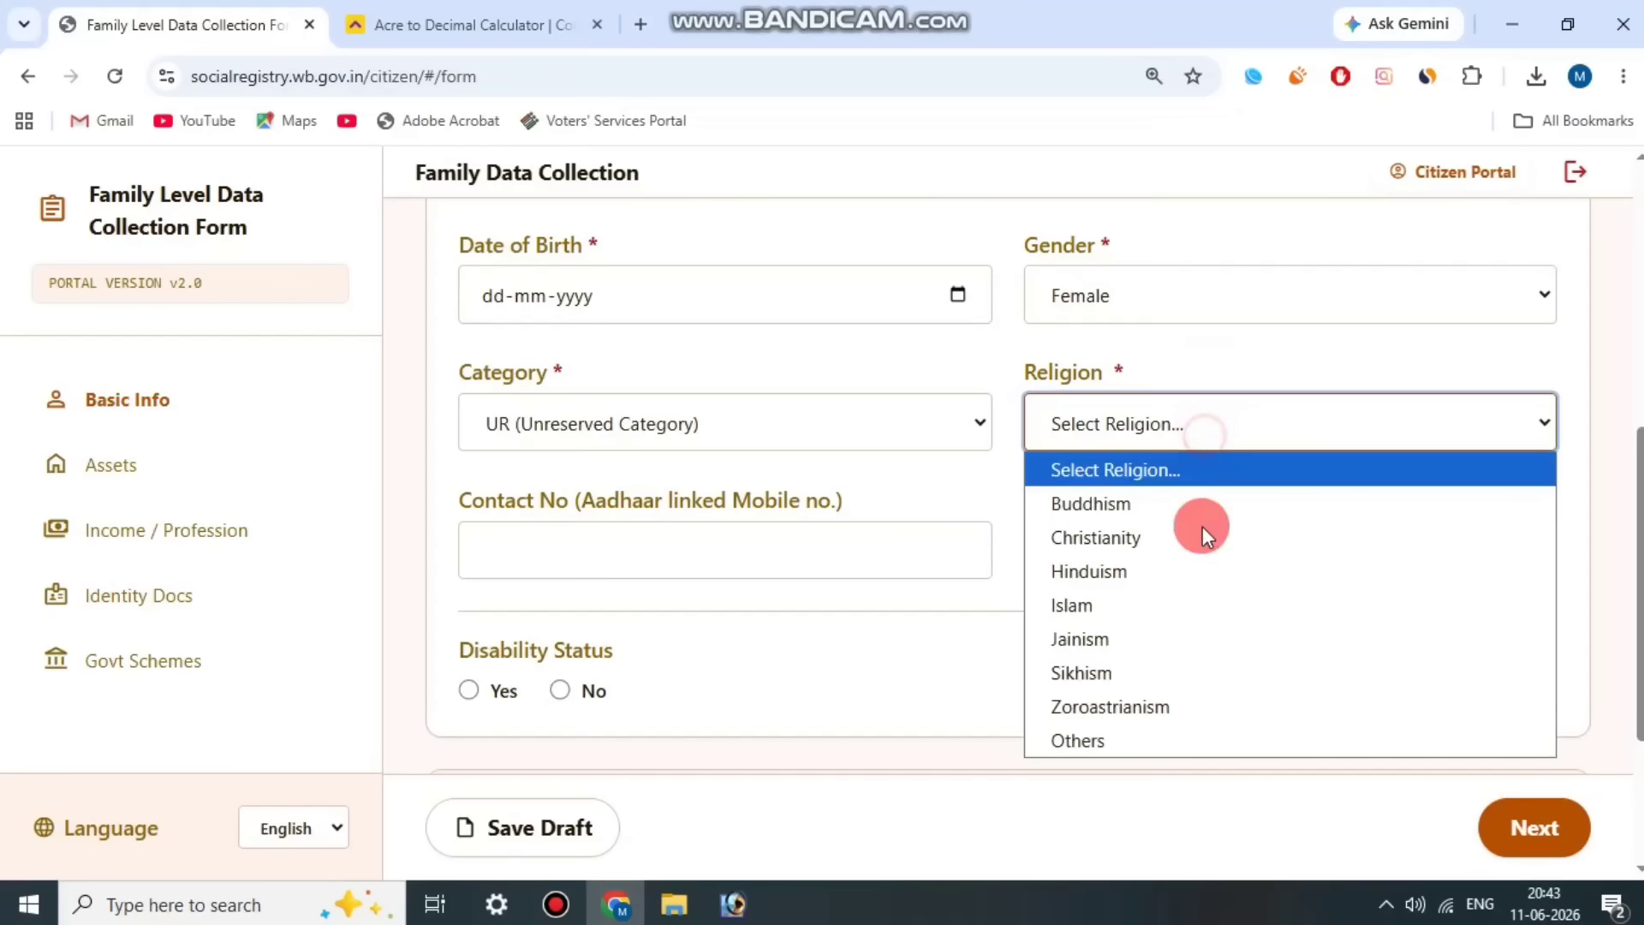
pyautogui.click(1135, 568)
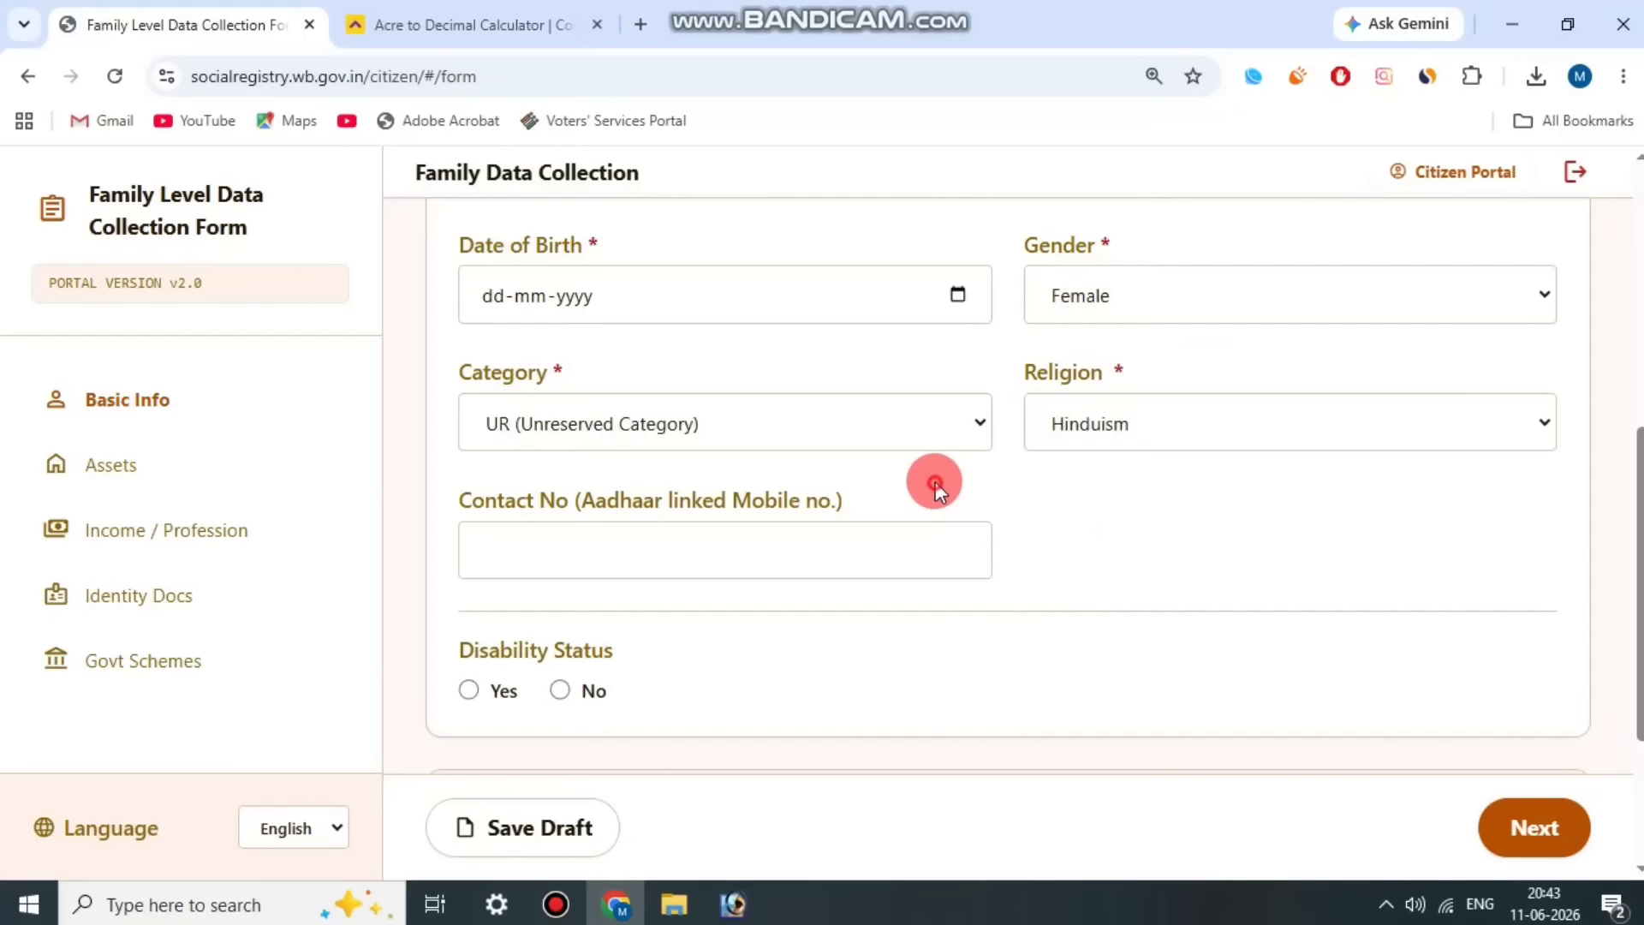
# Step: Skip the optional contact number for Member 2 and set Disability Status to No
pyautogui.moveTo(451, 494); pyautogui.dragTo(820, 502)
pyautogui.click(823, 506)
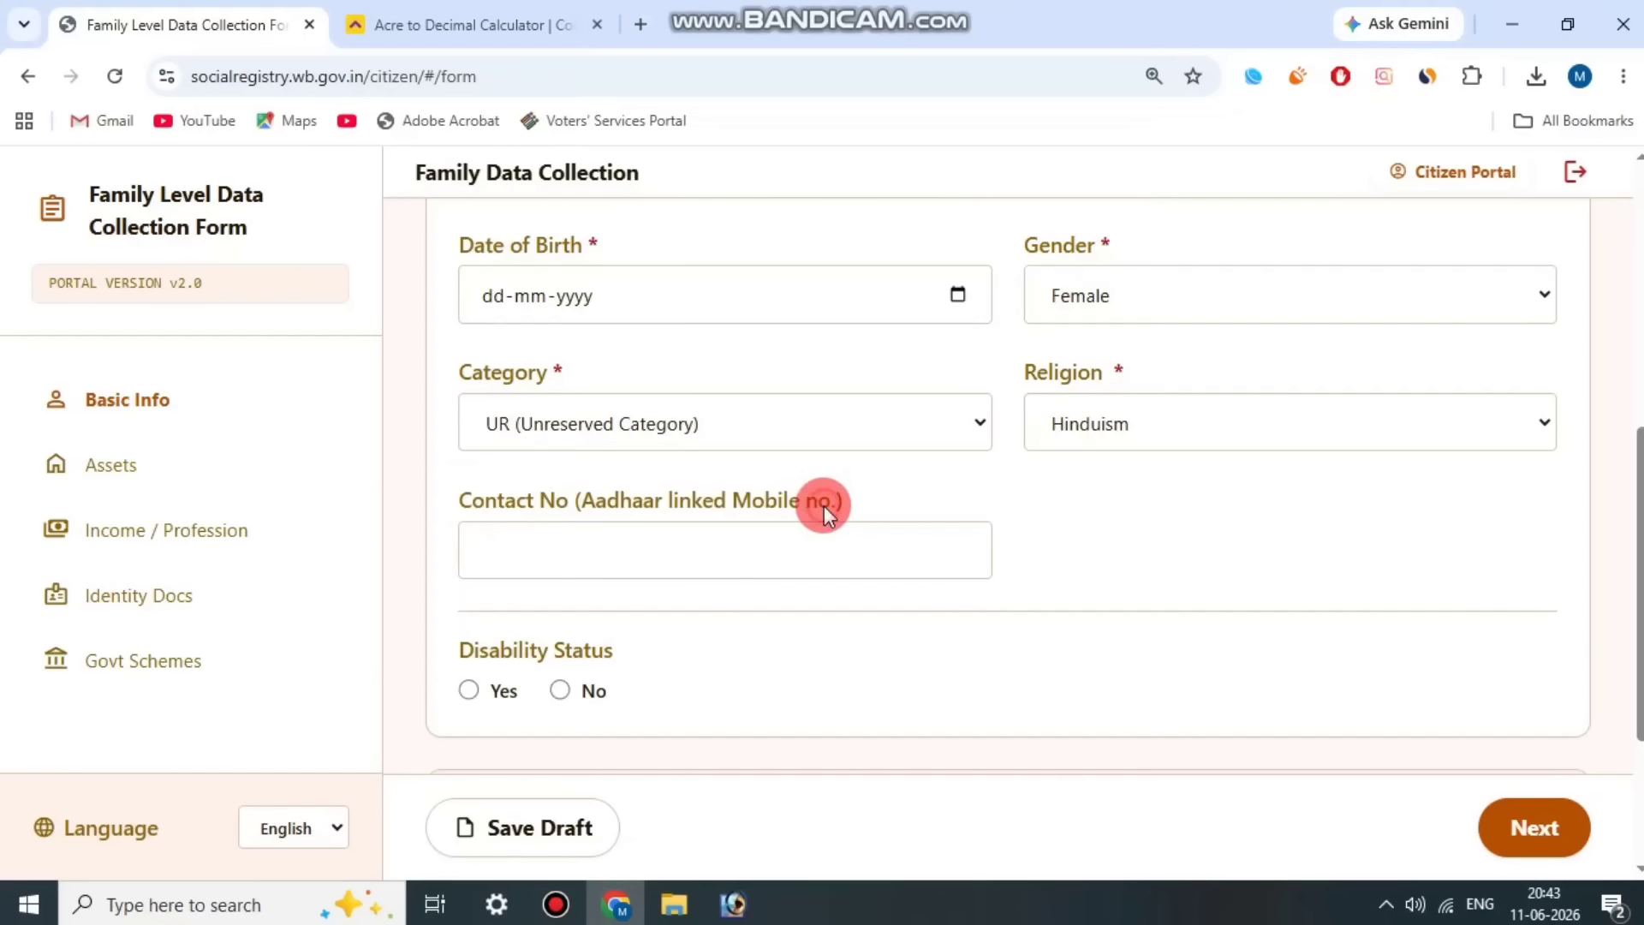
pyautogui.scroll(-3, 824, 506)
pyautogui.moveTo(460, 424); pyautogui.dragTo(676, 406)
pyautogui.click(517, 453)
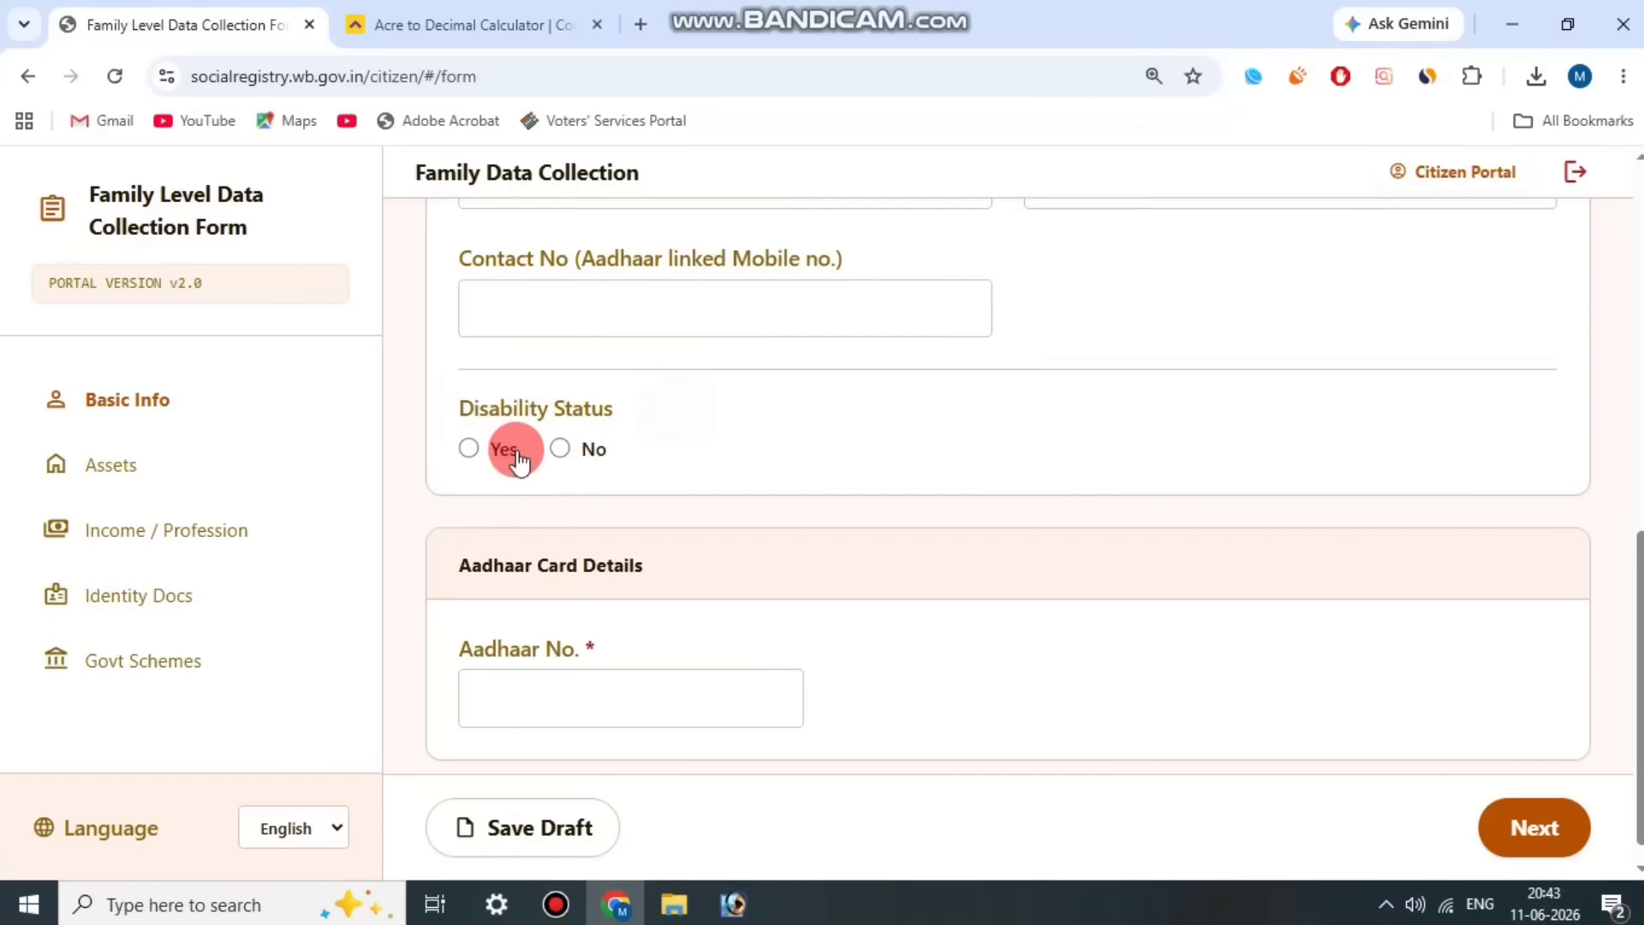
pyautogui.click(561, 447)
pyautogui.scroll(-1, 808, 481)
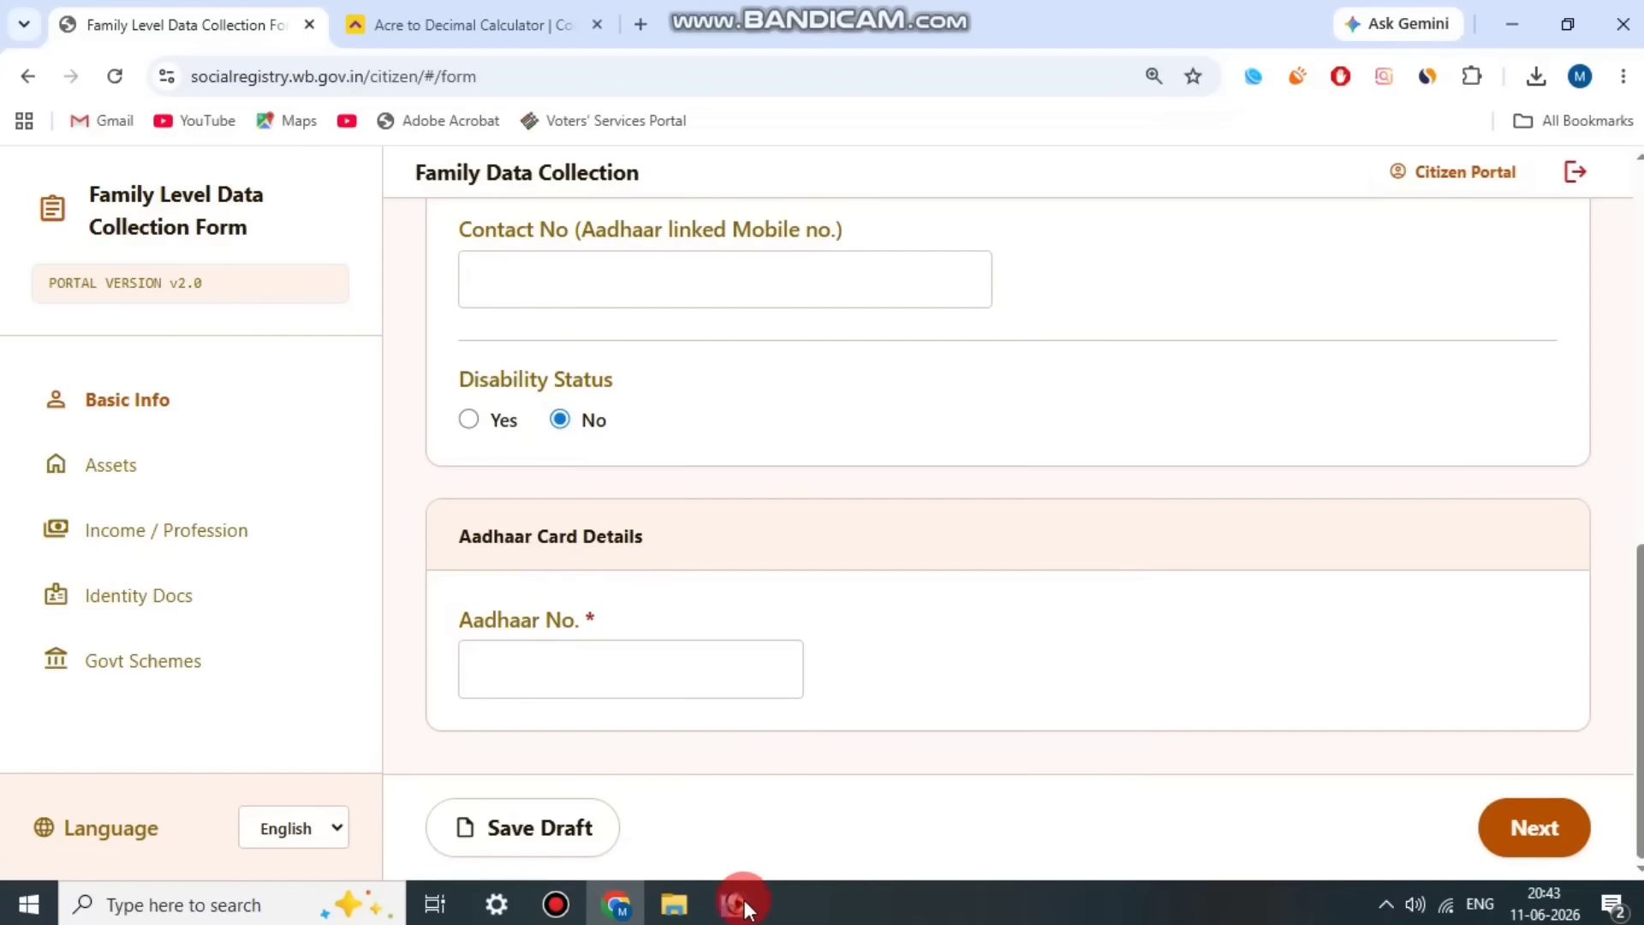
pyautogui.click(556, 906)
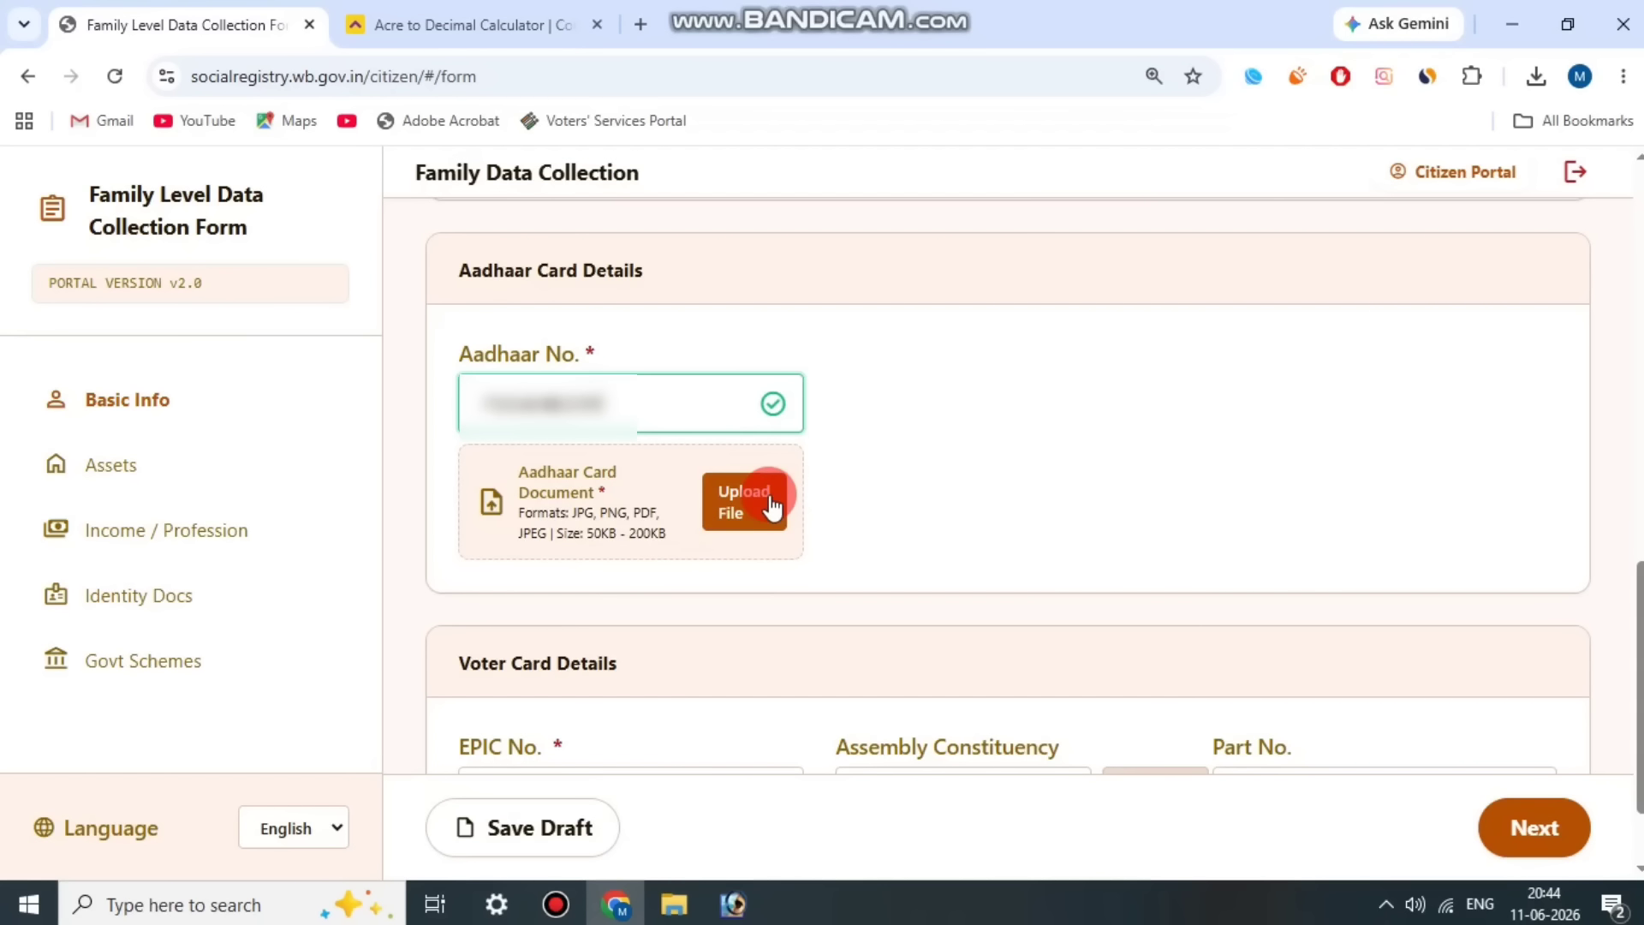
pyautogui.click(556, 906)
pyautogui.click(664, 150)
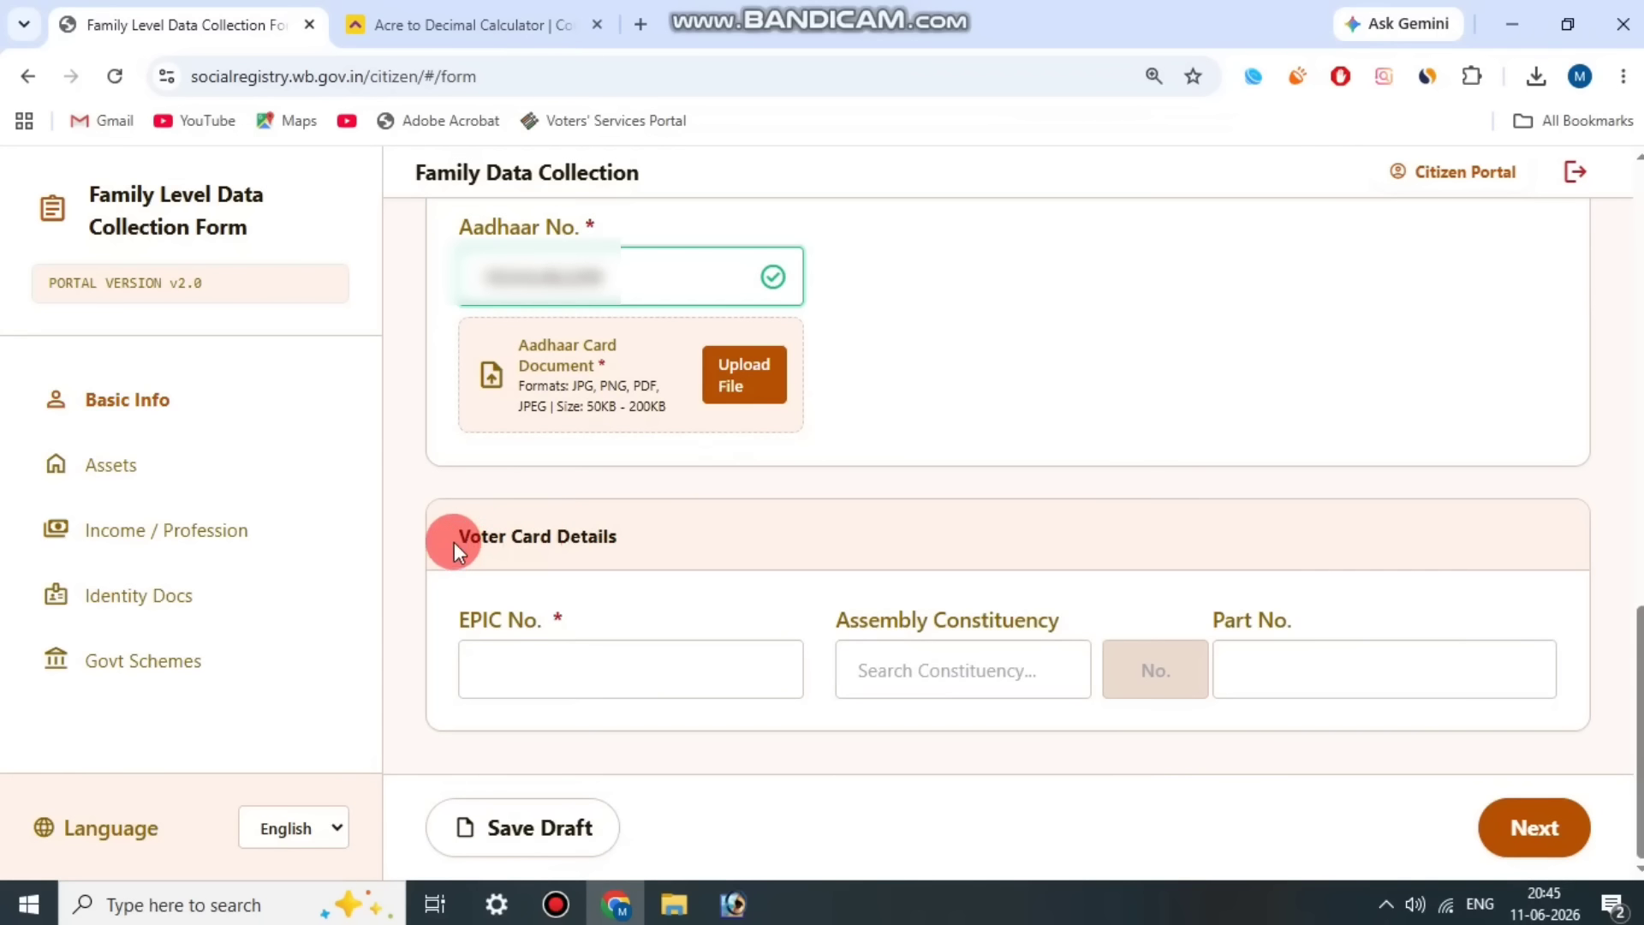
# Step: Enter Member 2's EPIC number in the voter card details
pyautogui.moveTo(450, 539); pyautogui.dragTo(618, 539)
pyautogui.click(628, 670)
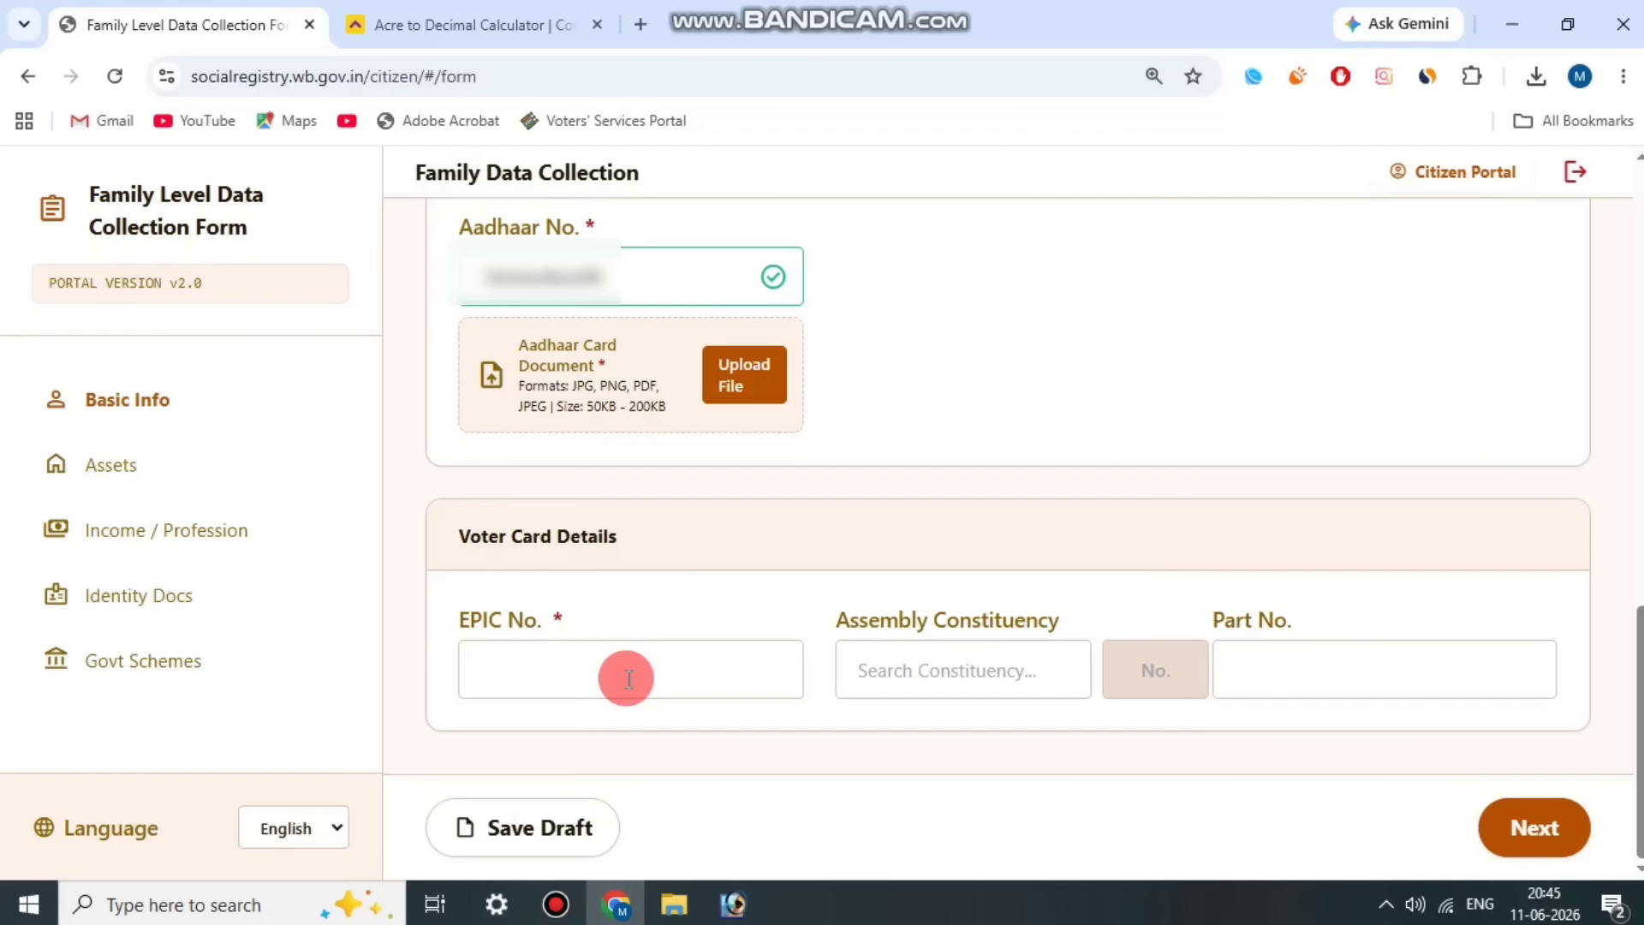
pyautogui.click(673, 664)
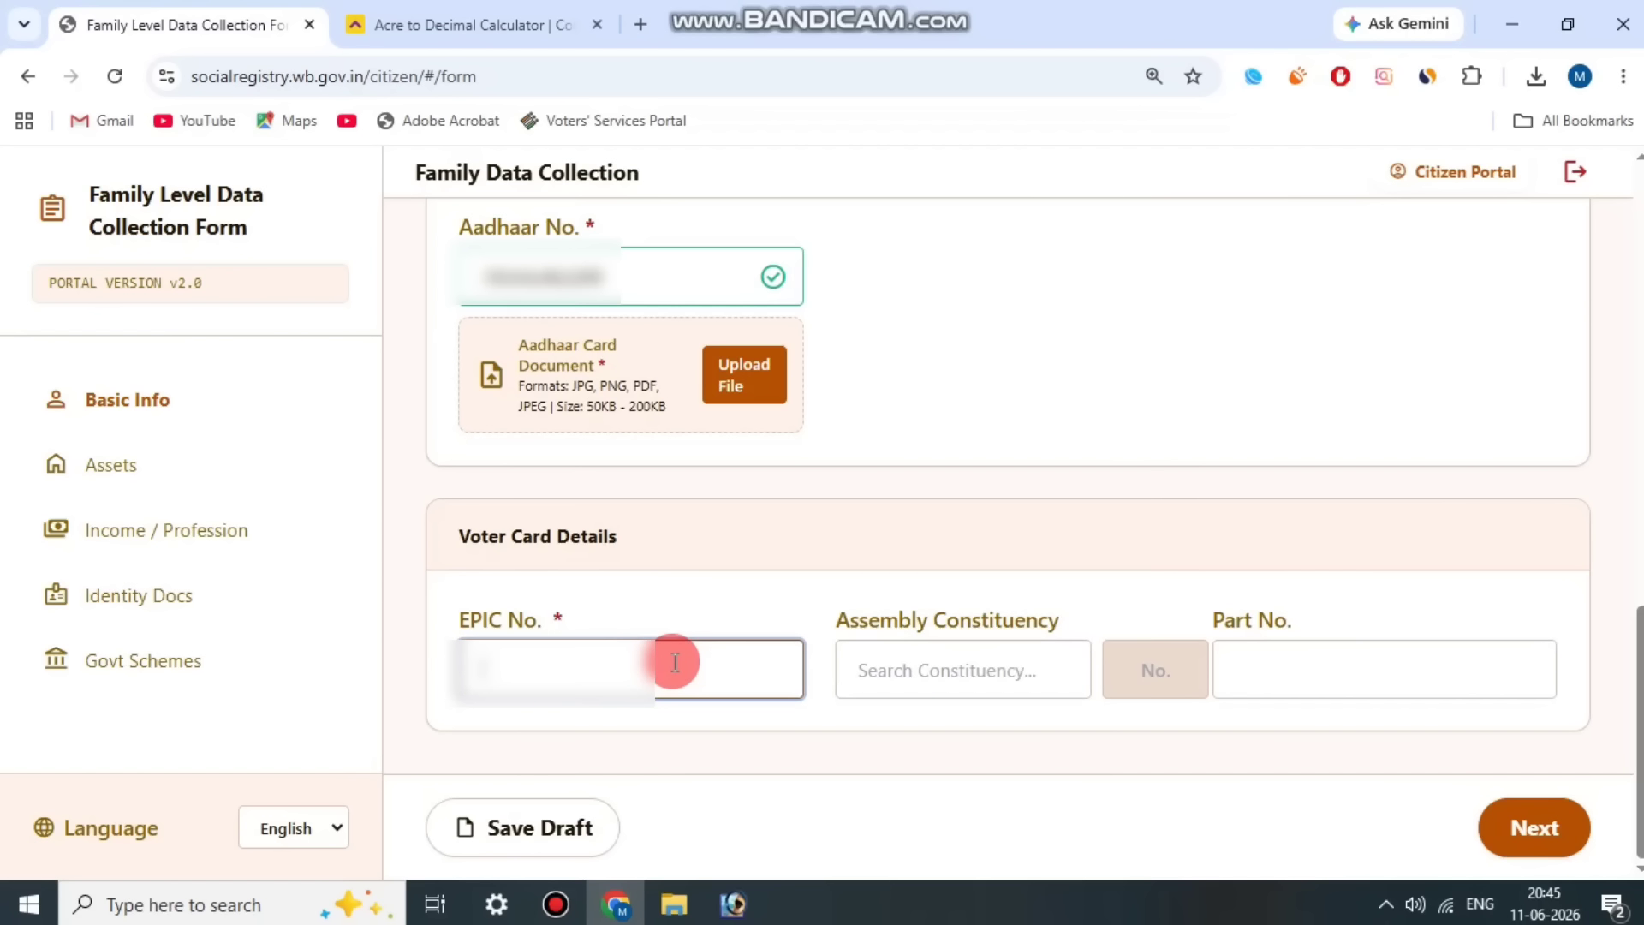
pyautogui.write('XXXXX')
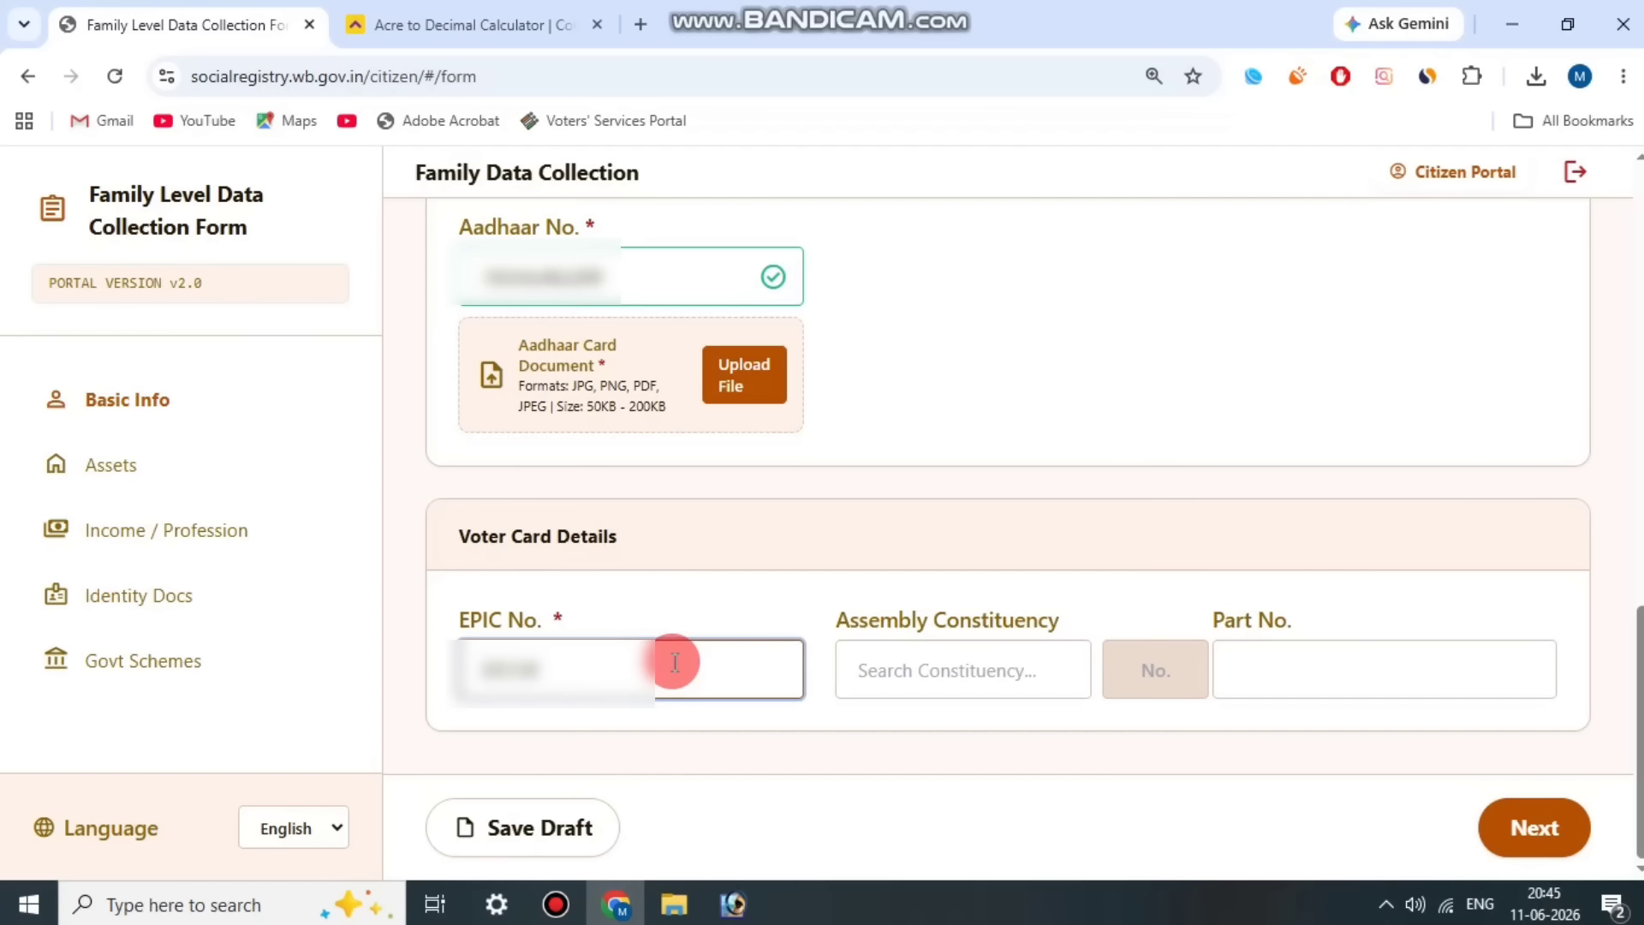
pyautogui.write('XXXXX')
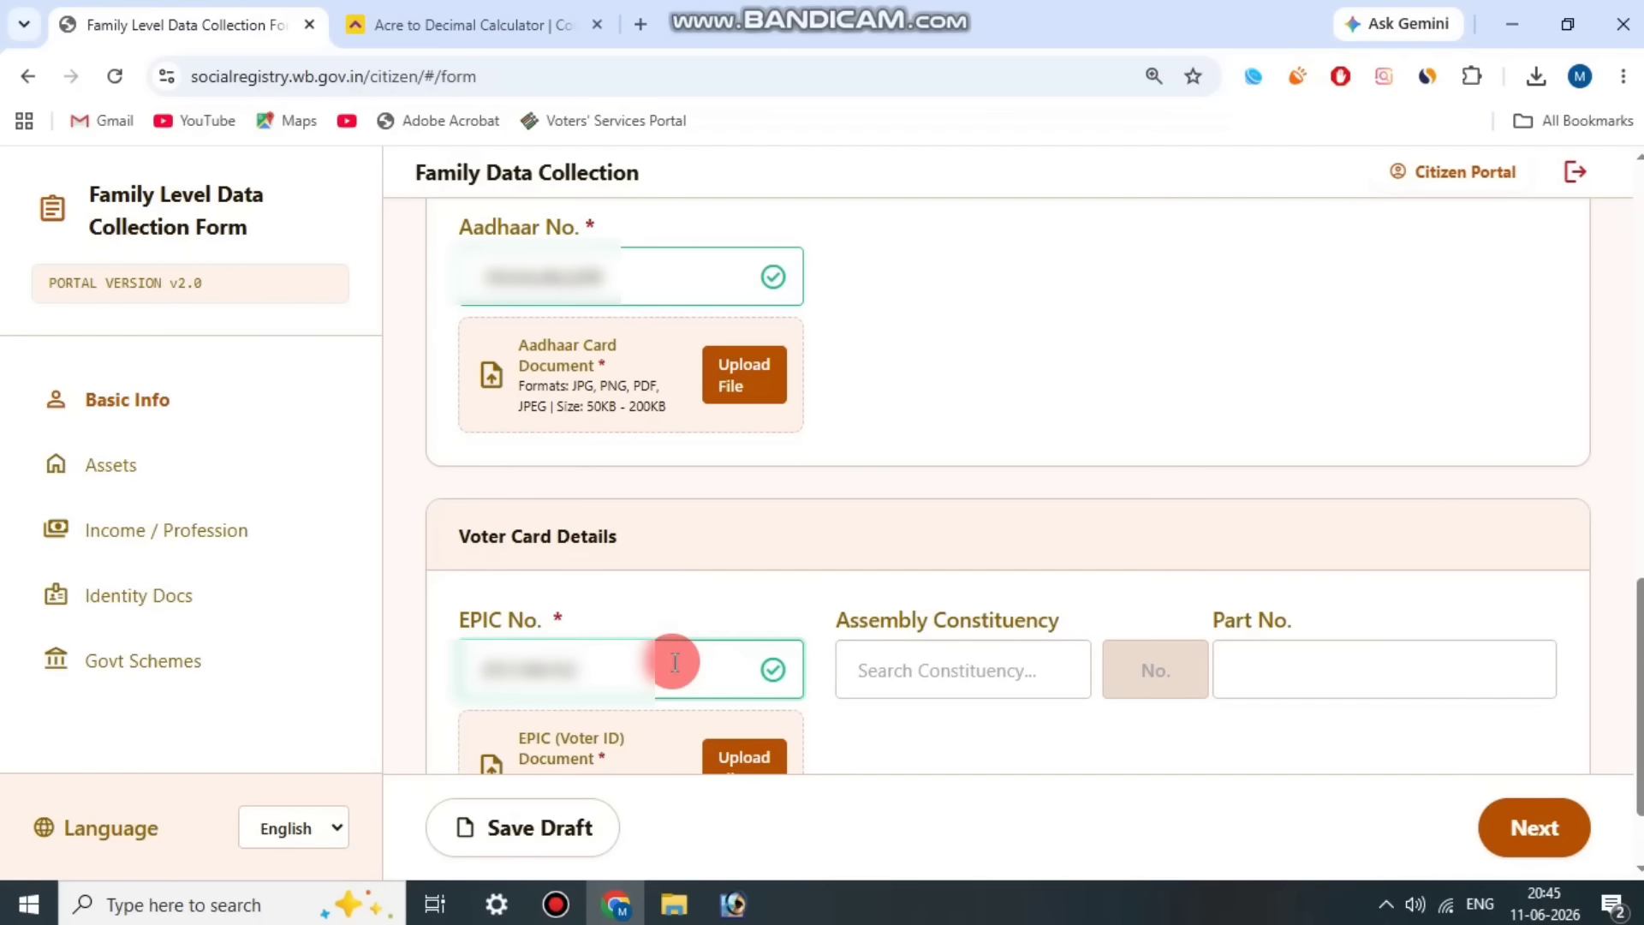
pyautogui.click(561, 899)
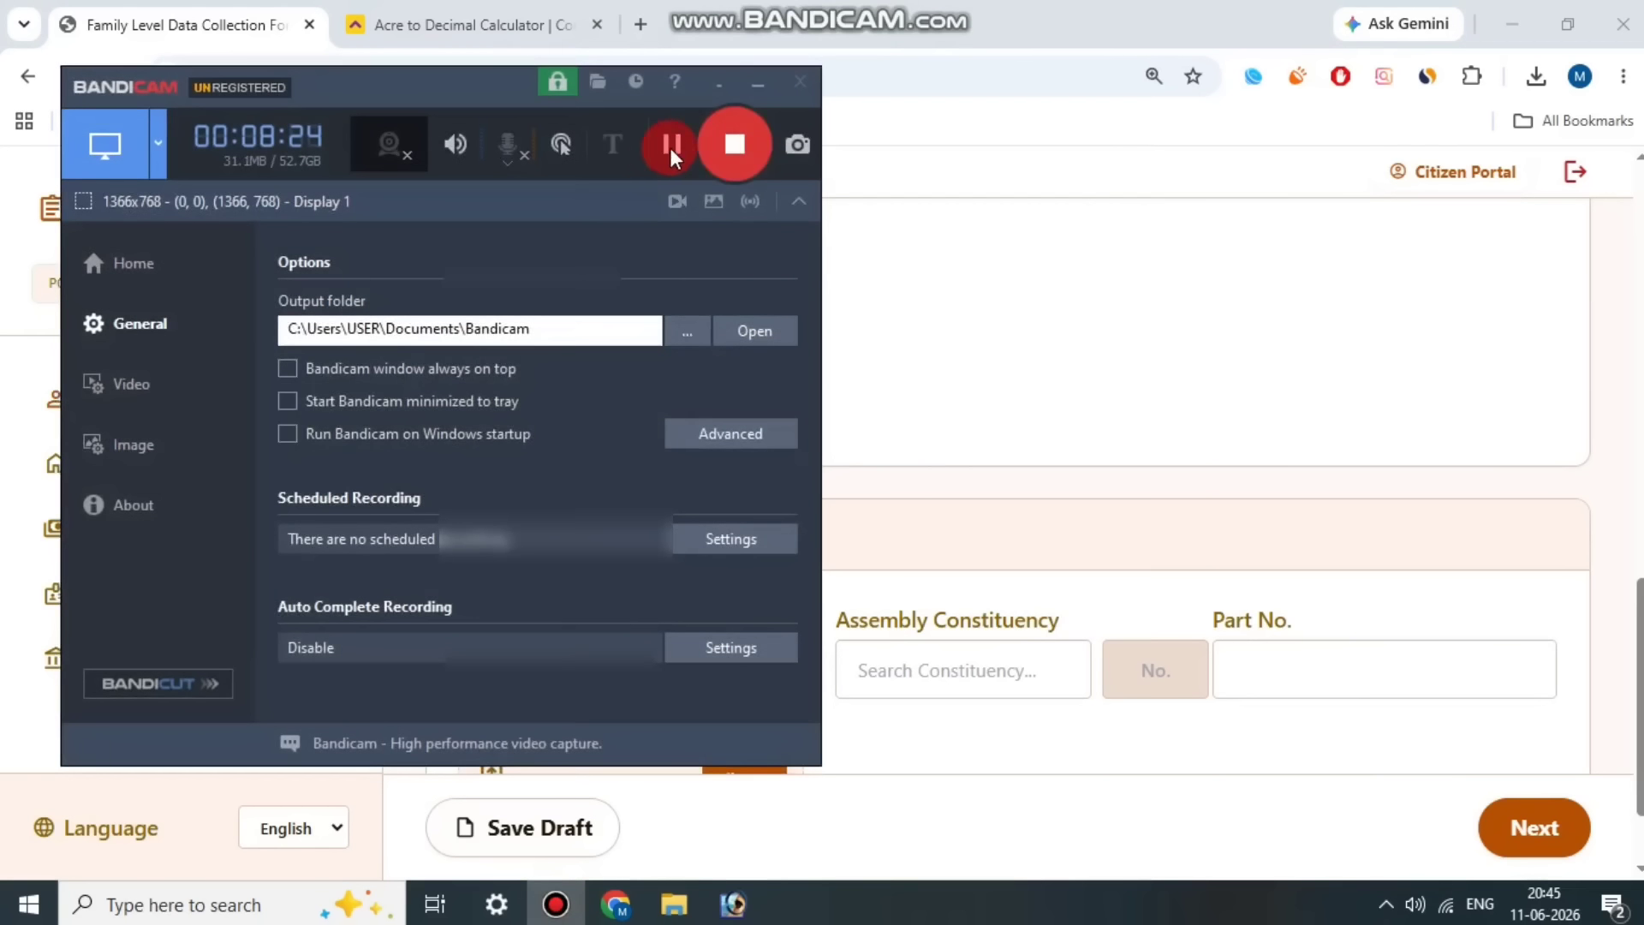
pyautogui.click(669, 148)
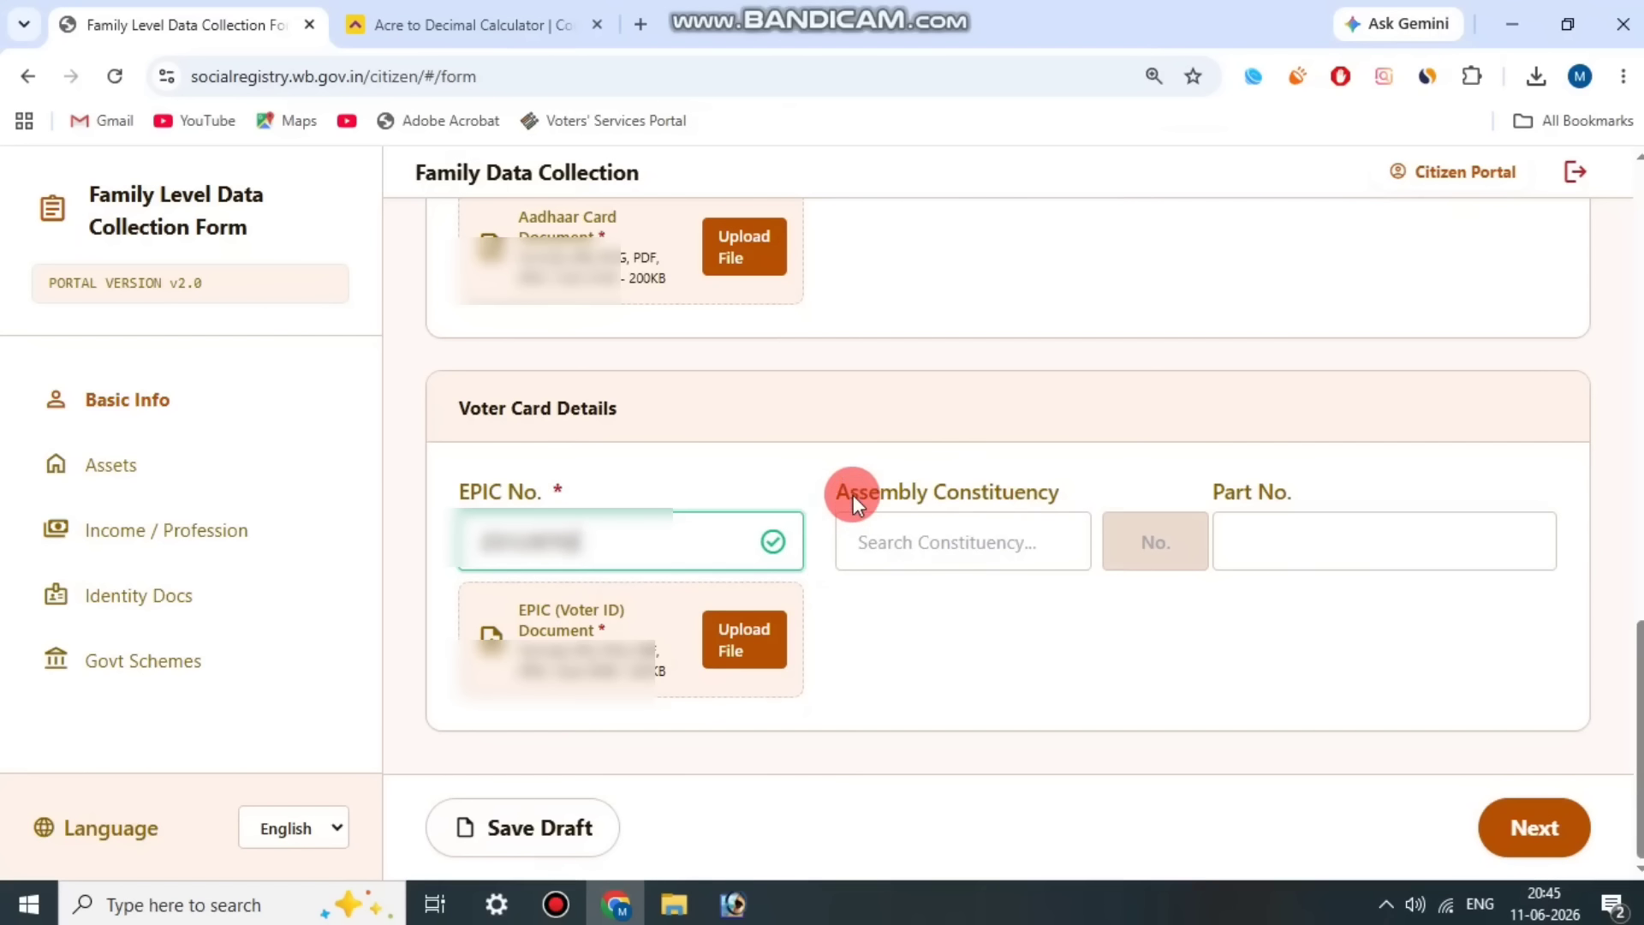
# Step: Choose 132 - Sagar as Member 2's Assembly Constituency and continue to the next section of the form
pyautogui.moveTo(853, 494); pyautogui.dragTo(976, 558)
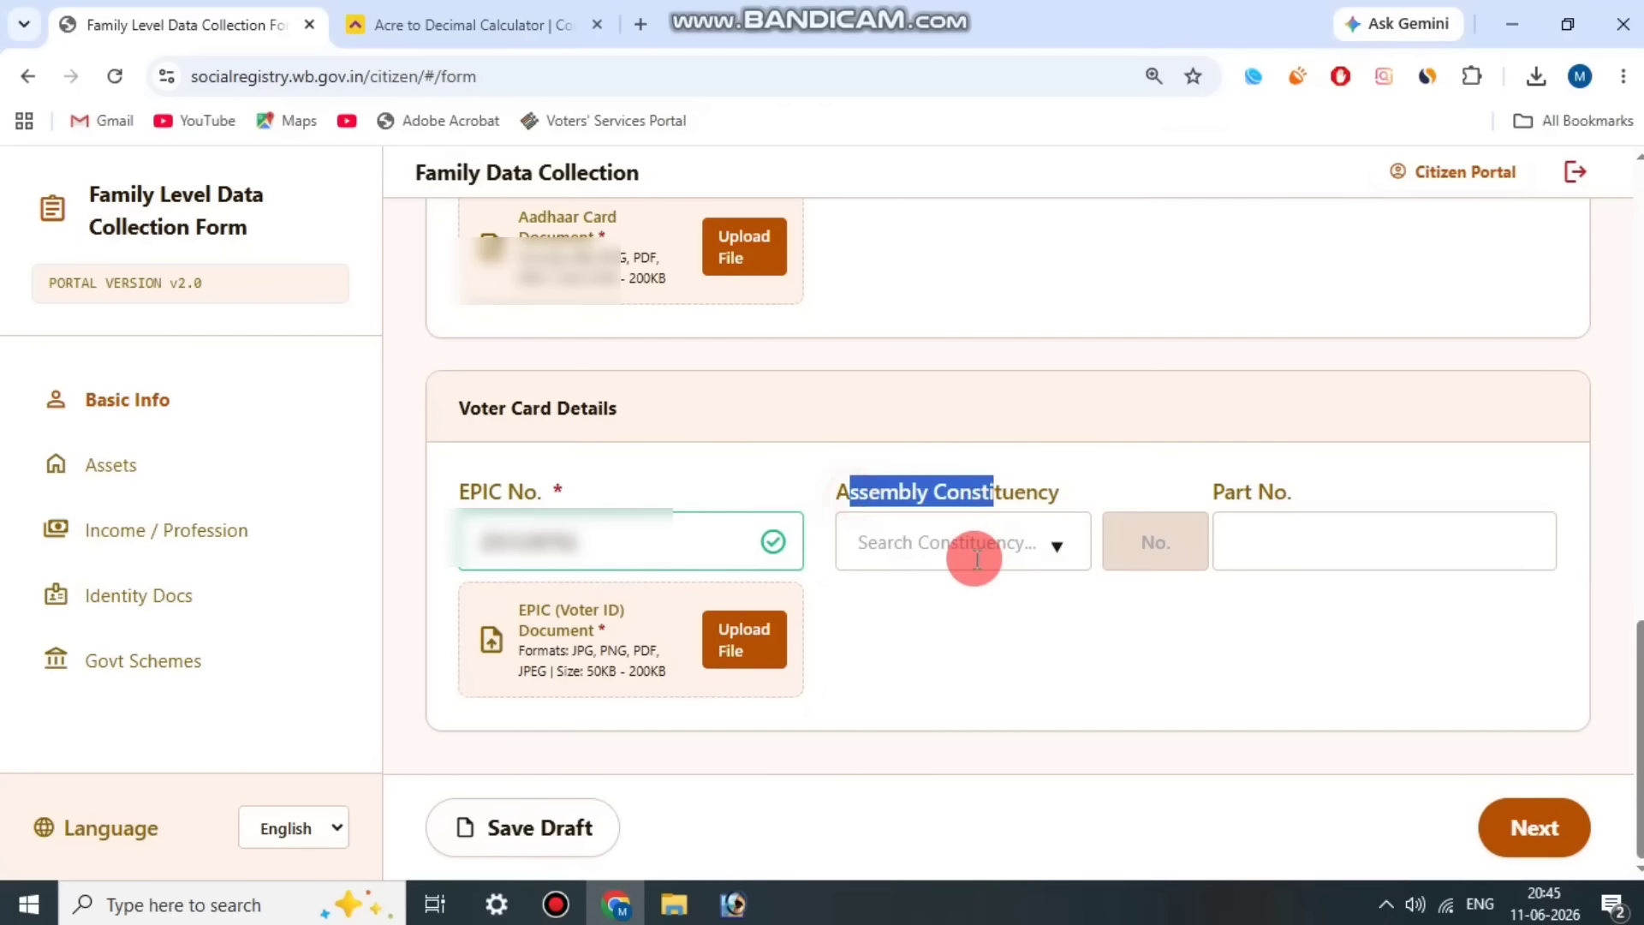
pyautogui.click(976, 558)
pyautogui.write('SAGA')
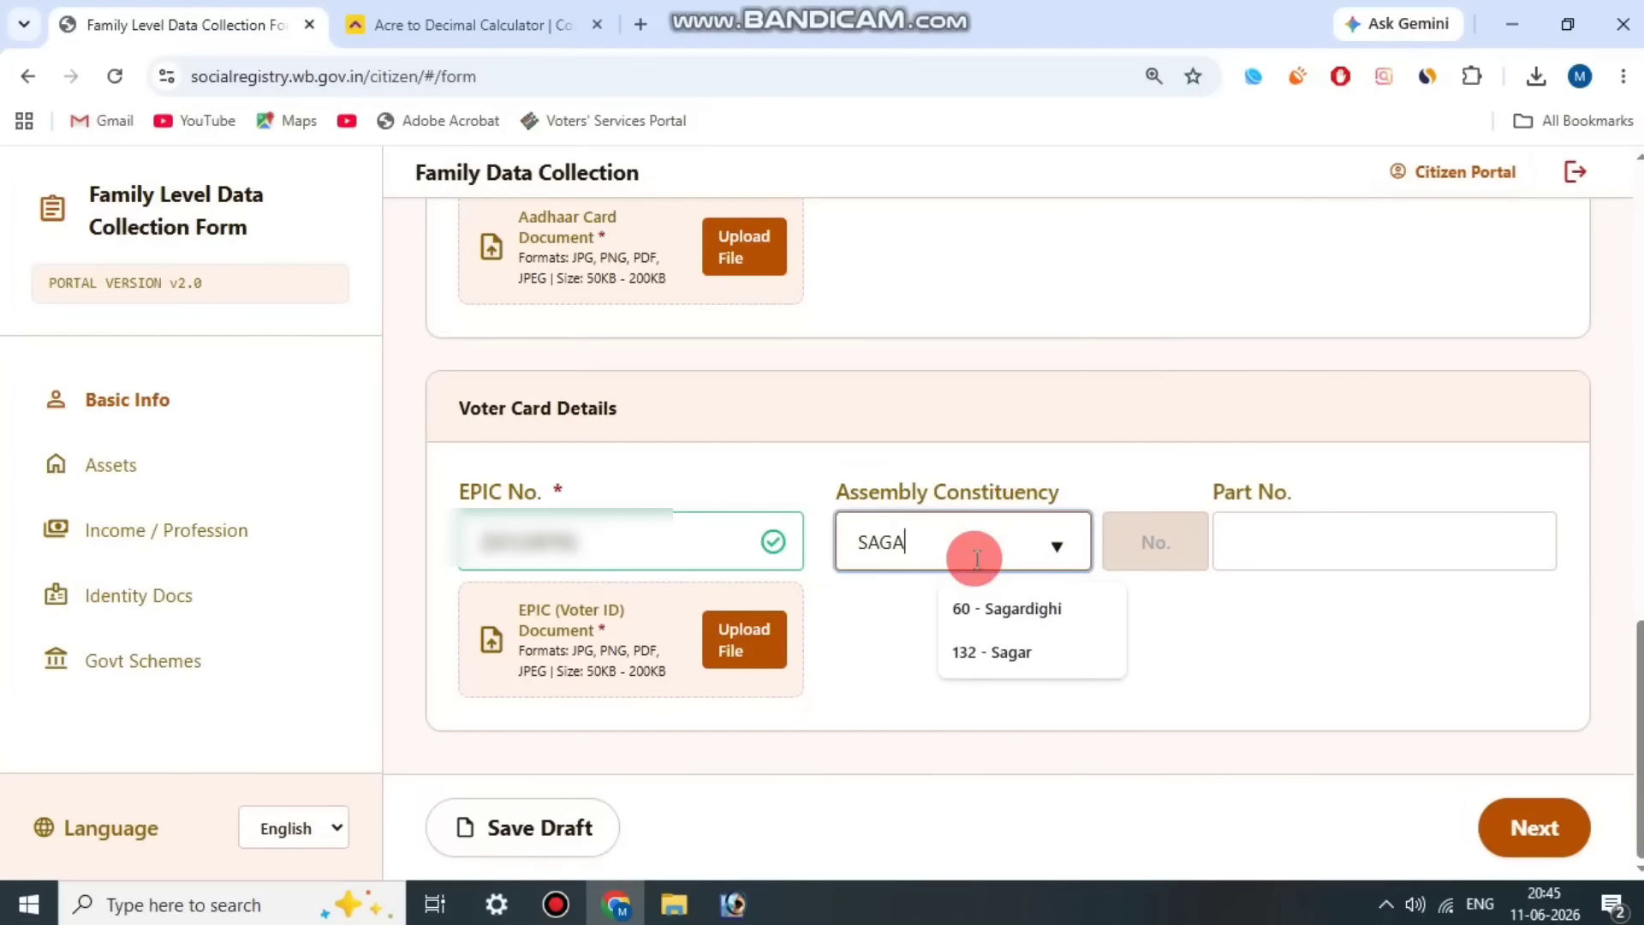
pyautogui.click(1028, 652)
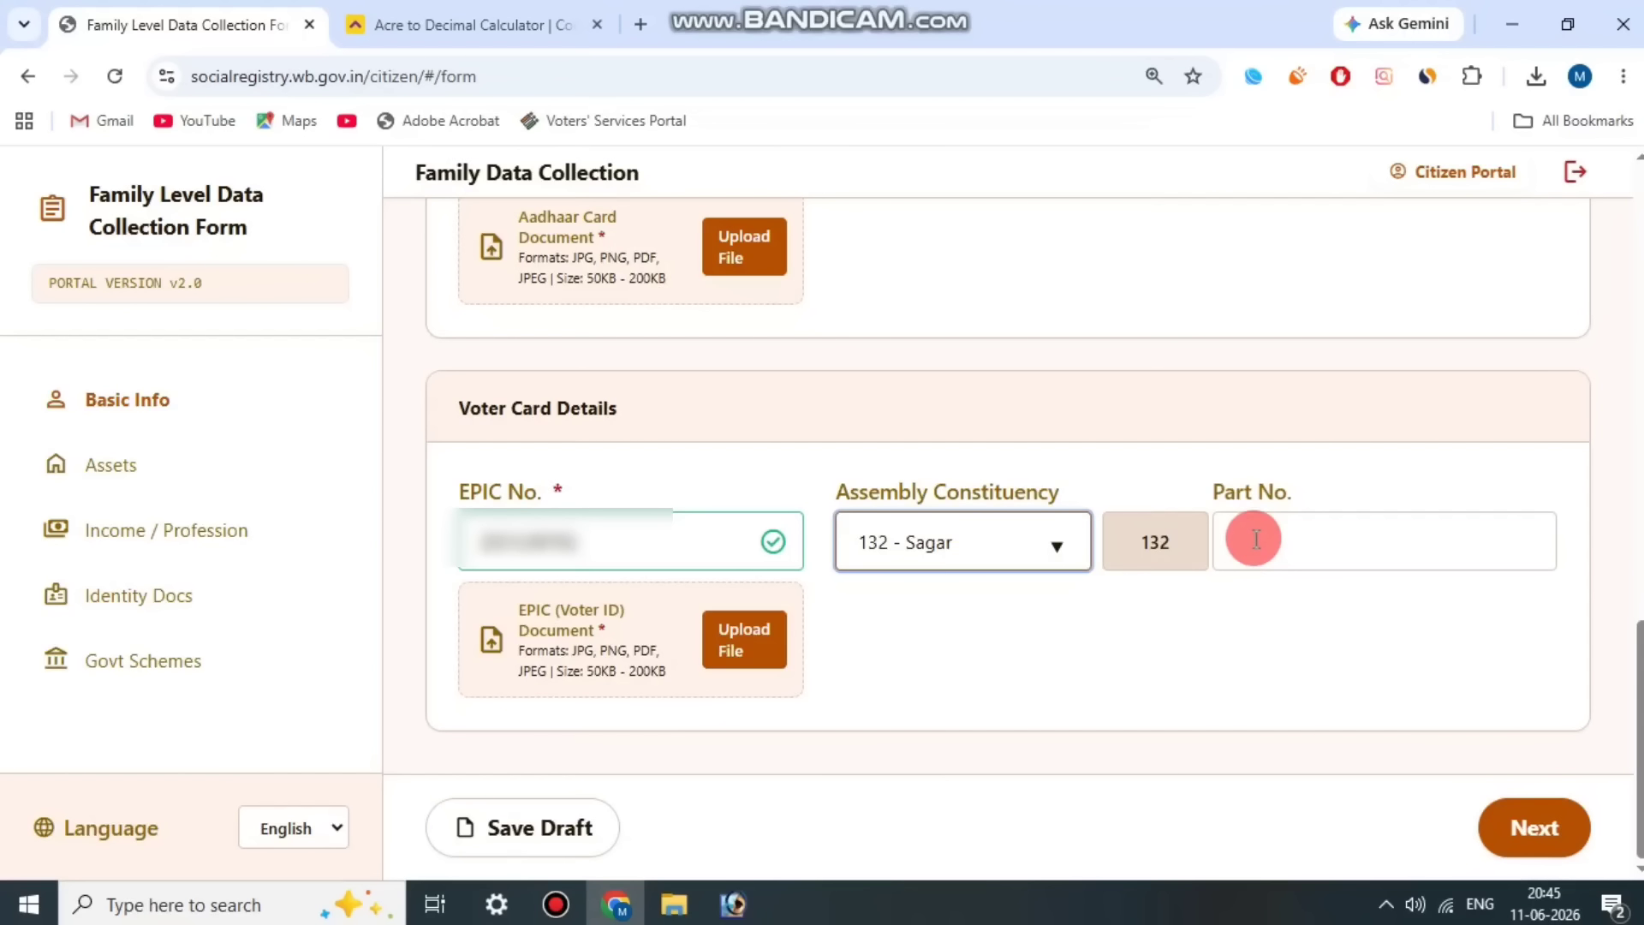
pyautogui.moveTo(1213, 496); pyautogui.dragTo(1319, 497)
pyautogui.click(1316, 500)
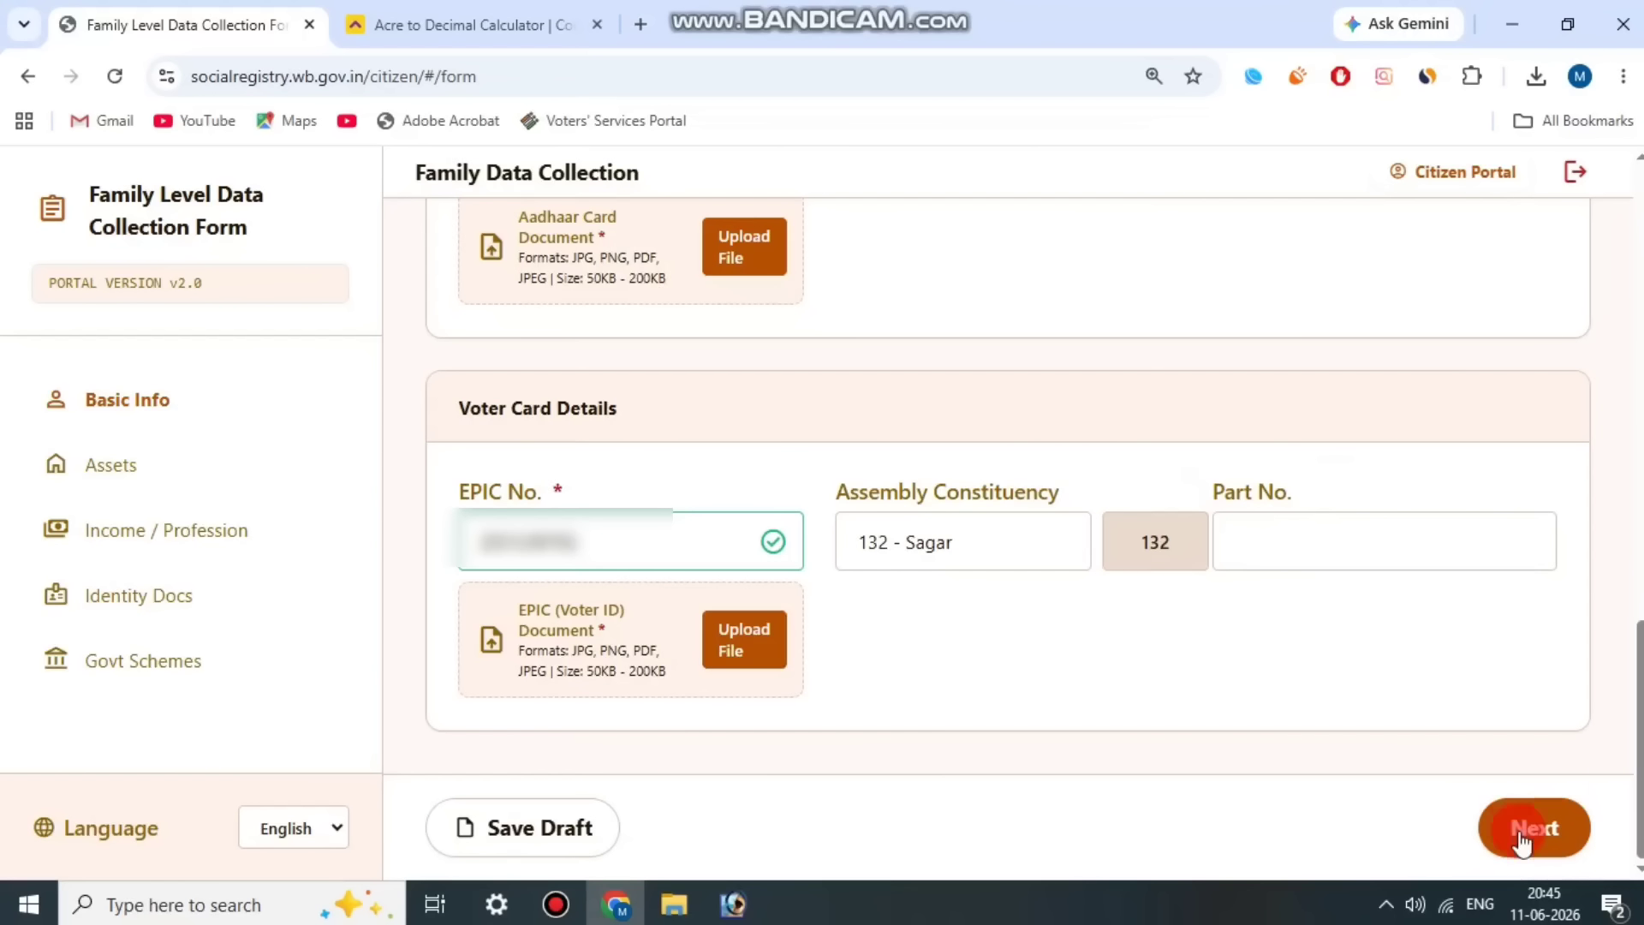
pyautogui.click(1553, 846)
pyautogui.click(557, 904)
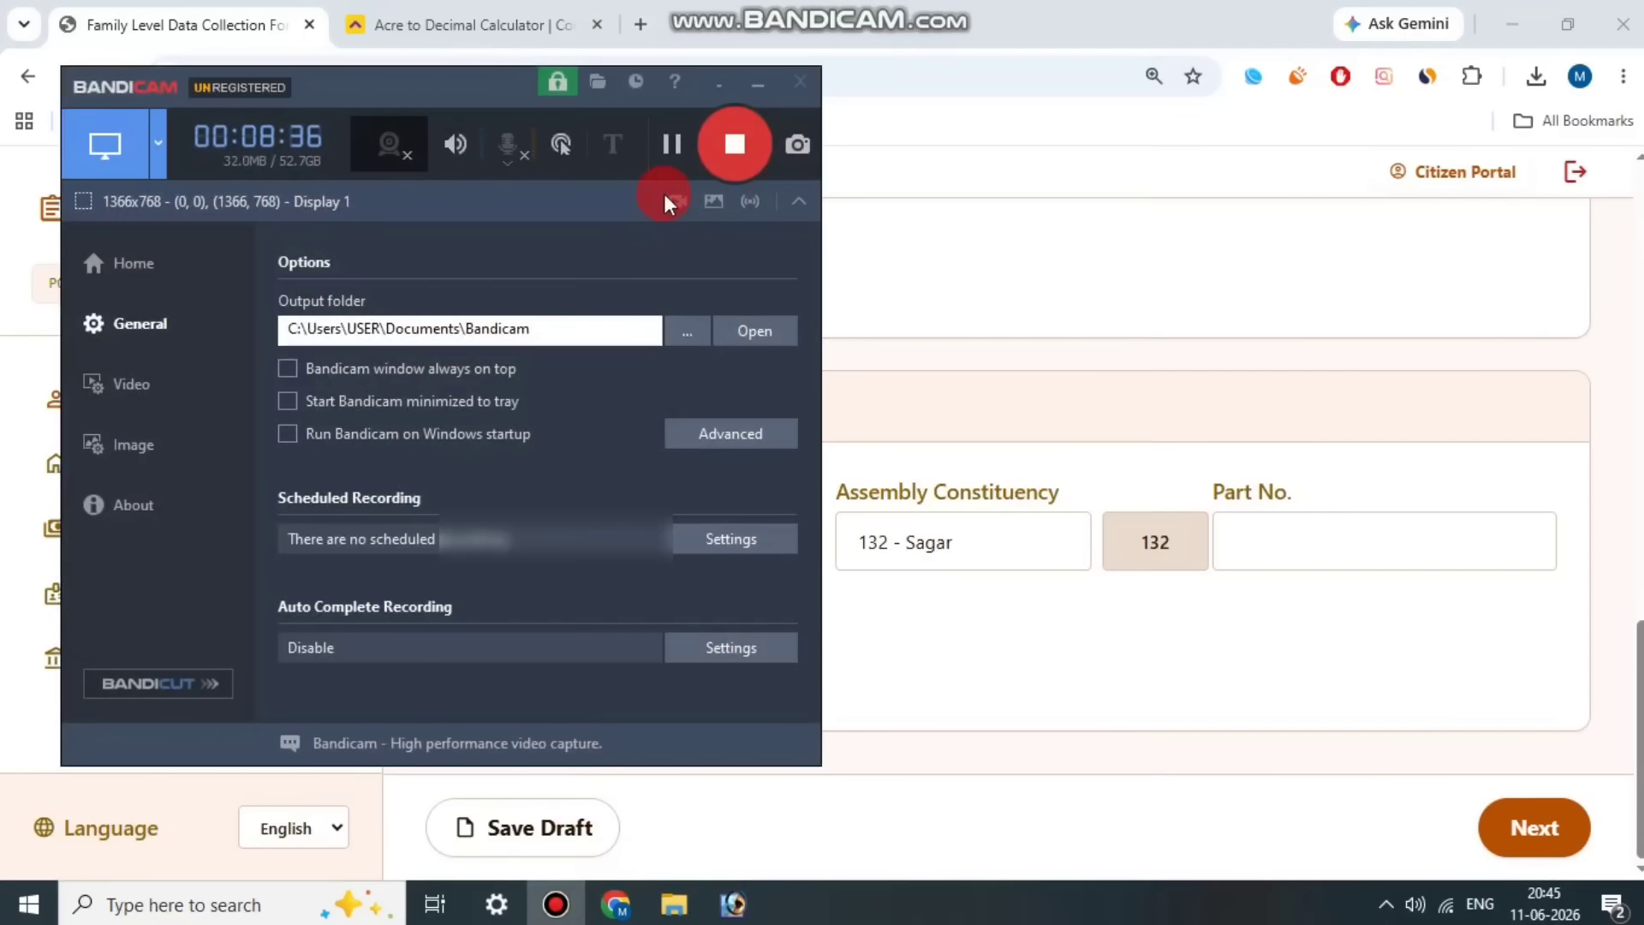
pyautogui.click(665, 202)
pyautogui.click(510, 628)
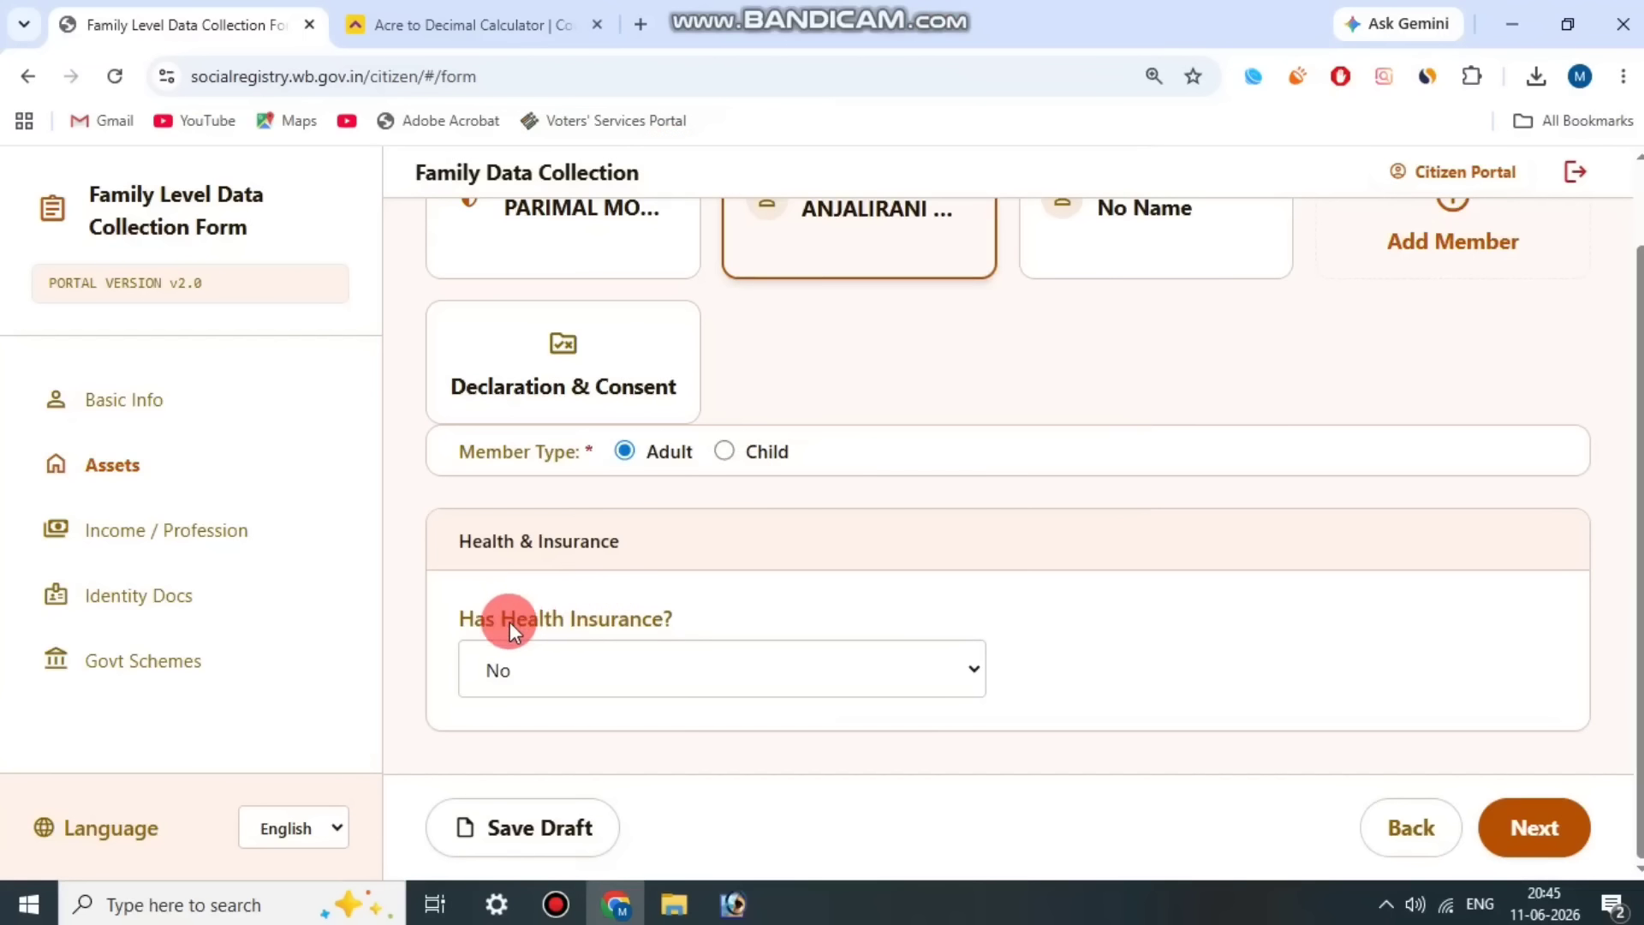
# Step: Set Member 2's health insurance to Yes and the insurance type to Government
pyautogui.tripleClick(471, 542)
pyautogui.moveTo(474, 619); pyautogui.dragTo(697, 615)
pyautogui.click(681, 665)
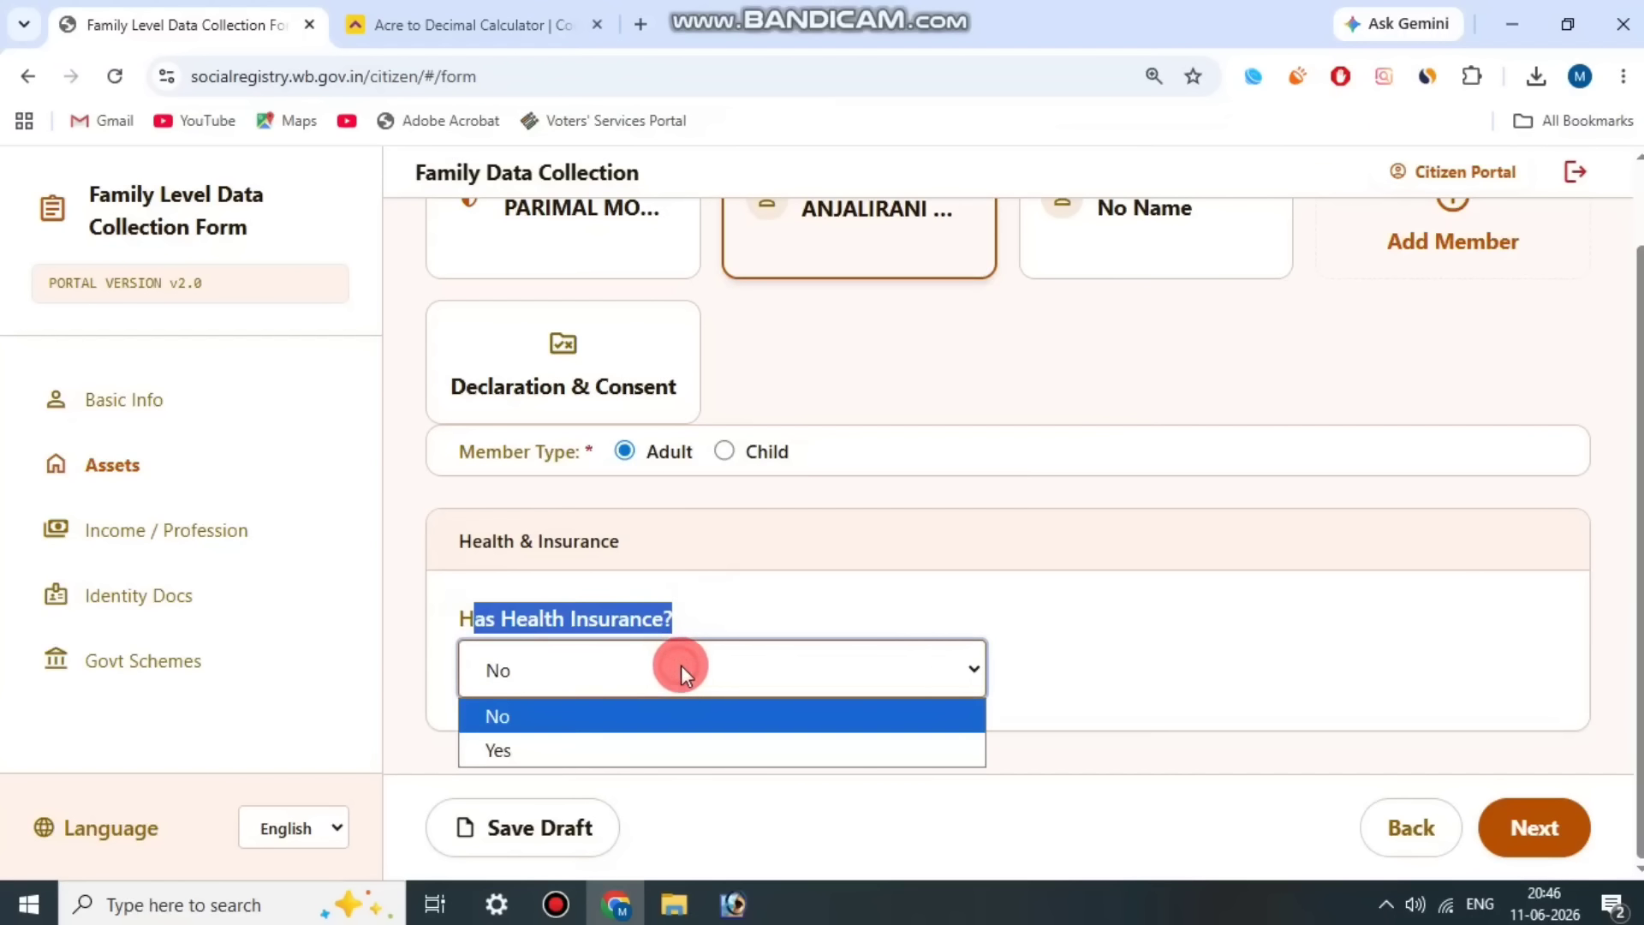
pyautogui.click(587, 747)
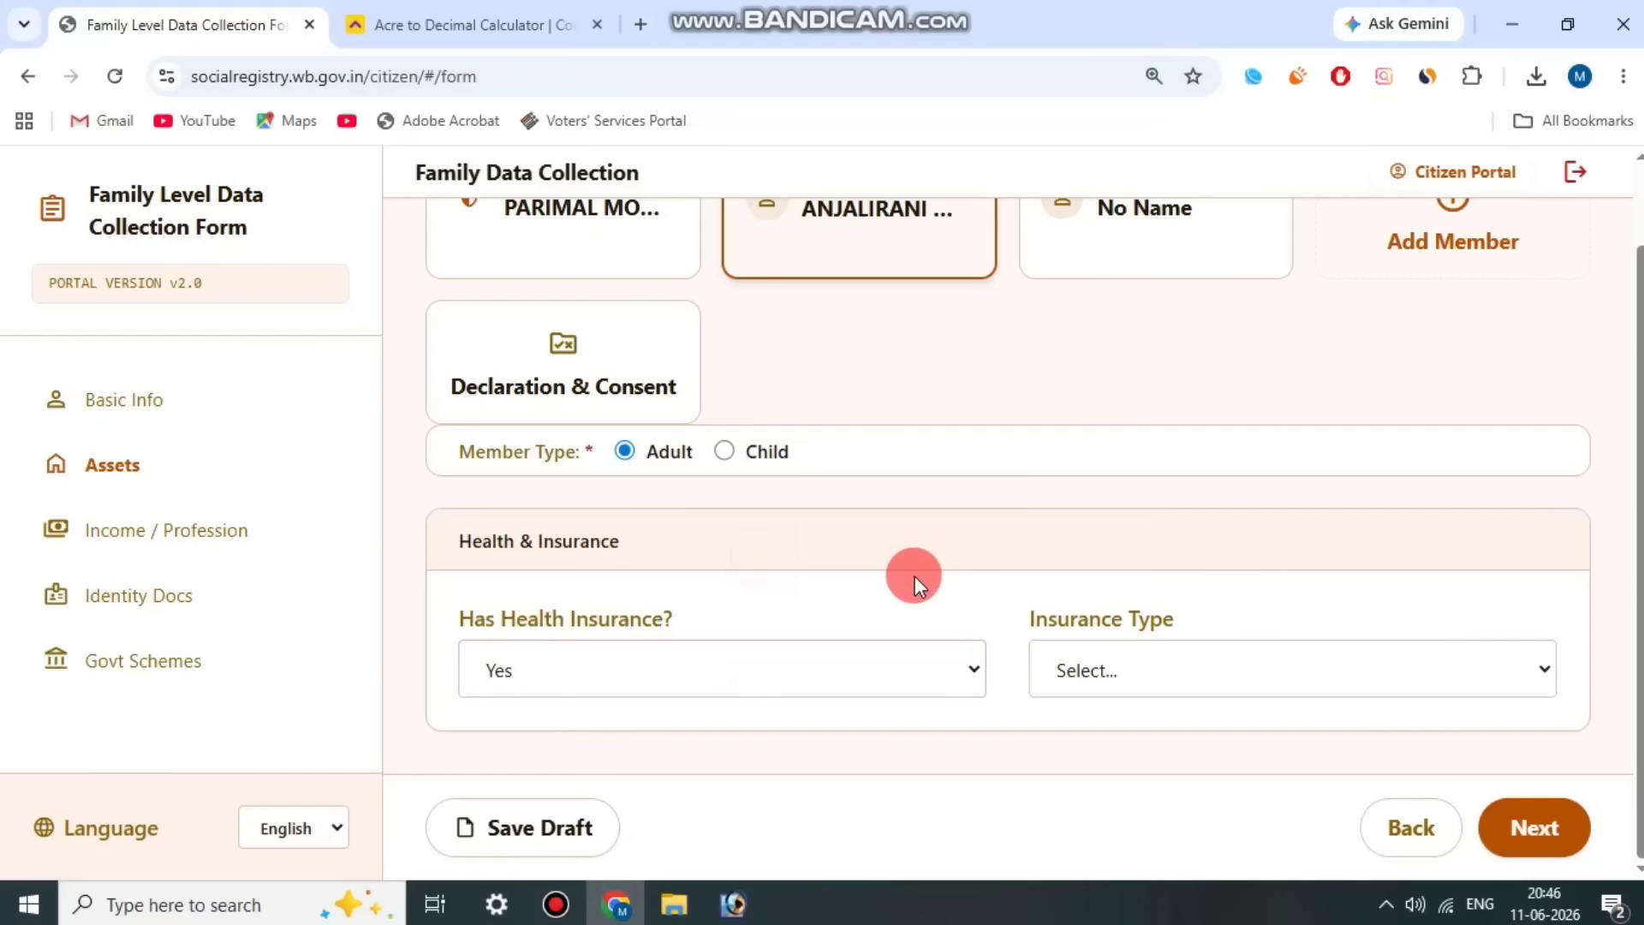
pyautogui.moveTo(1036, 635); pyautogui.dragTo(1225, 670)
pyautogui.click(1225, 669)
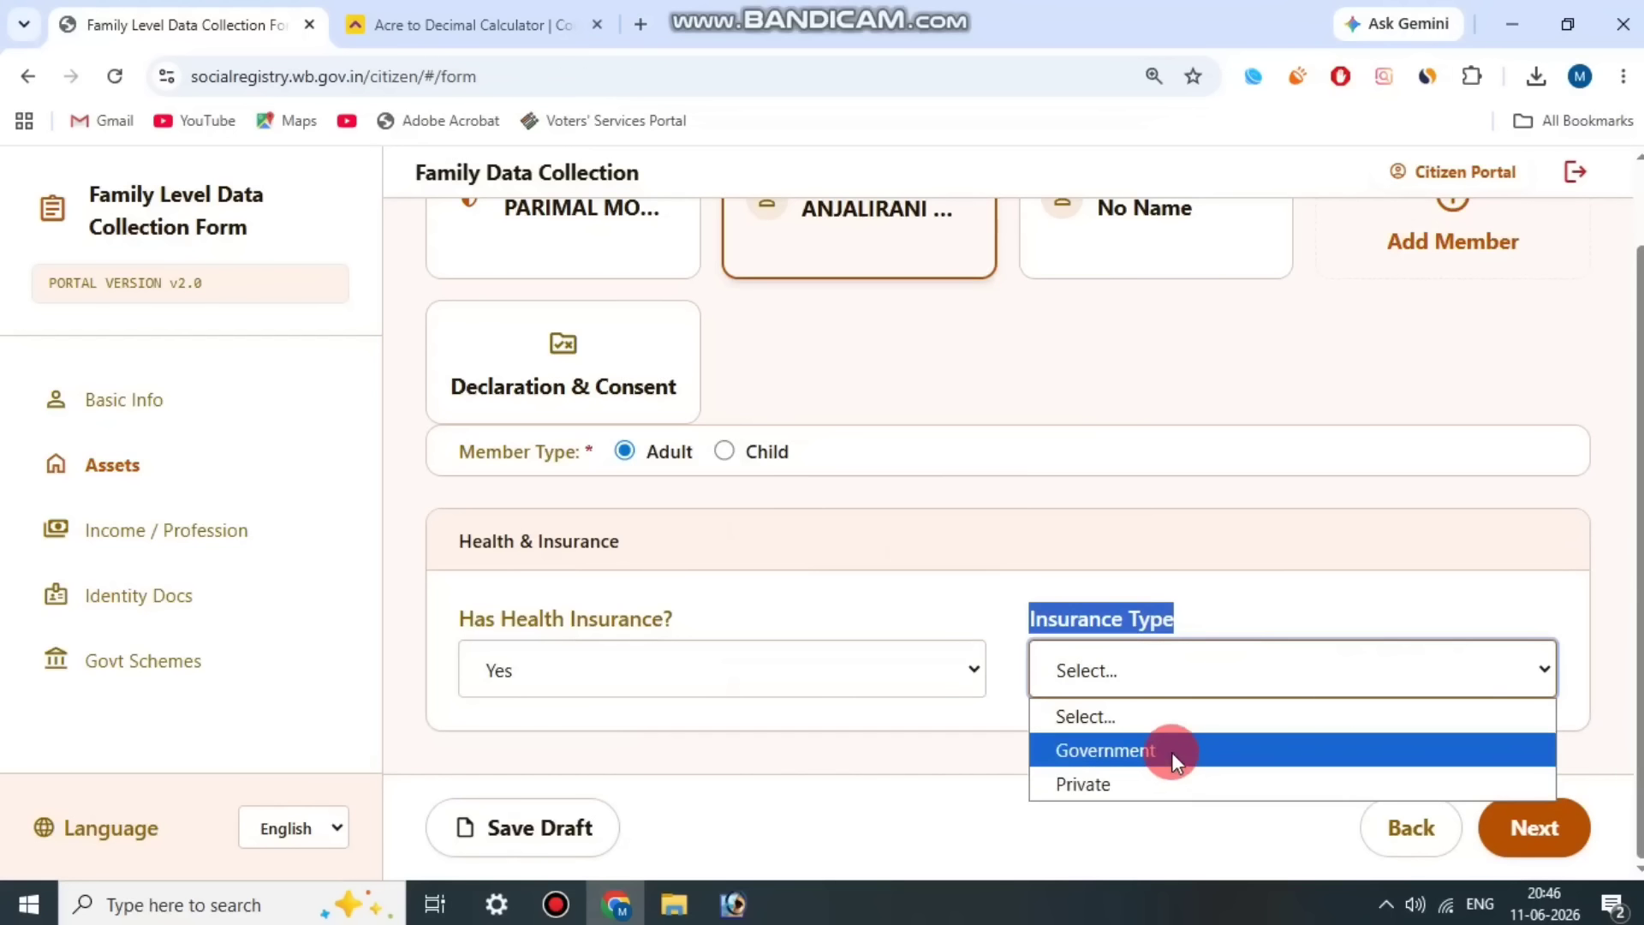
pyautogui.click(1171, 752)
pyautogui.click(1194, 634)
# Step: Choose Swasthya Sathi as Member 2's government health insurance scheme
pyautogui.scroll(-2, 548, 632)
pyautogui.click(549, 632)
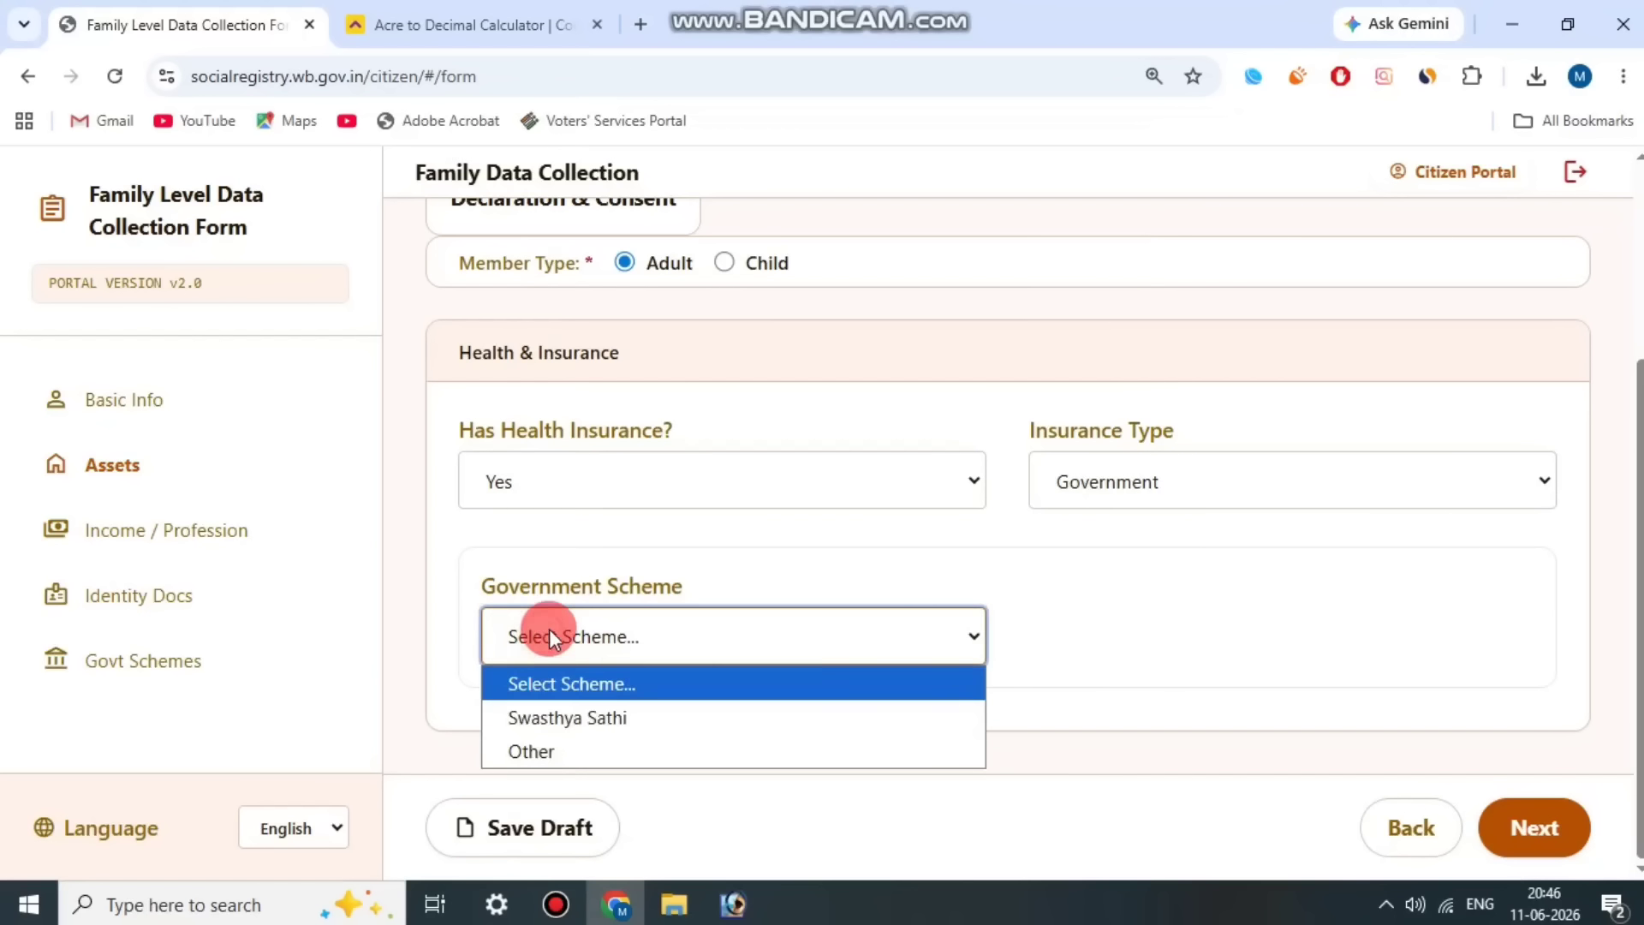
pyautogui.click(630, 711)
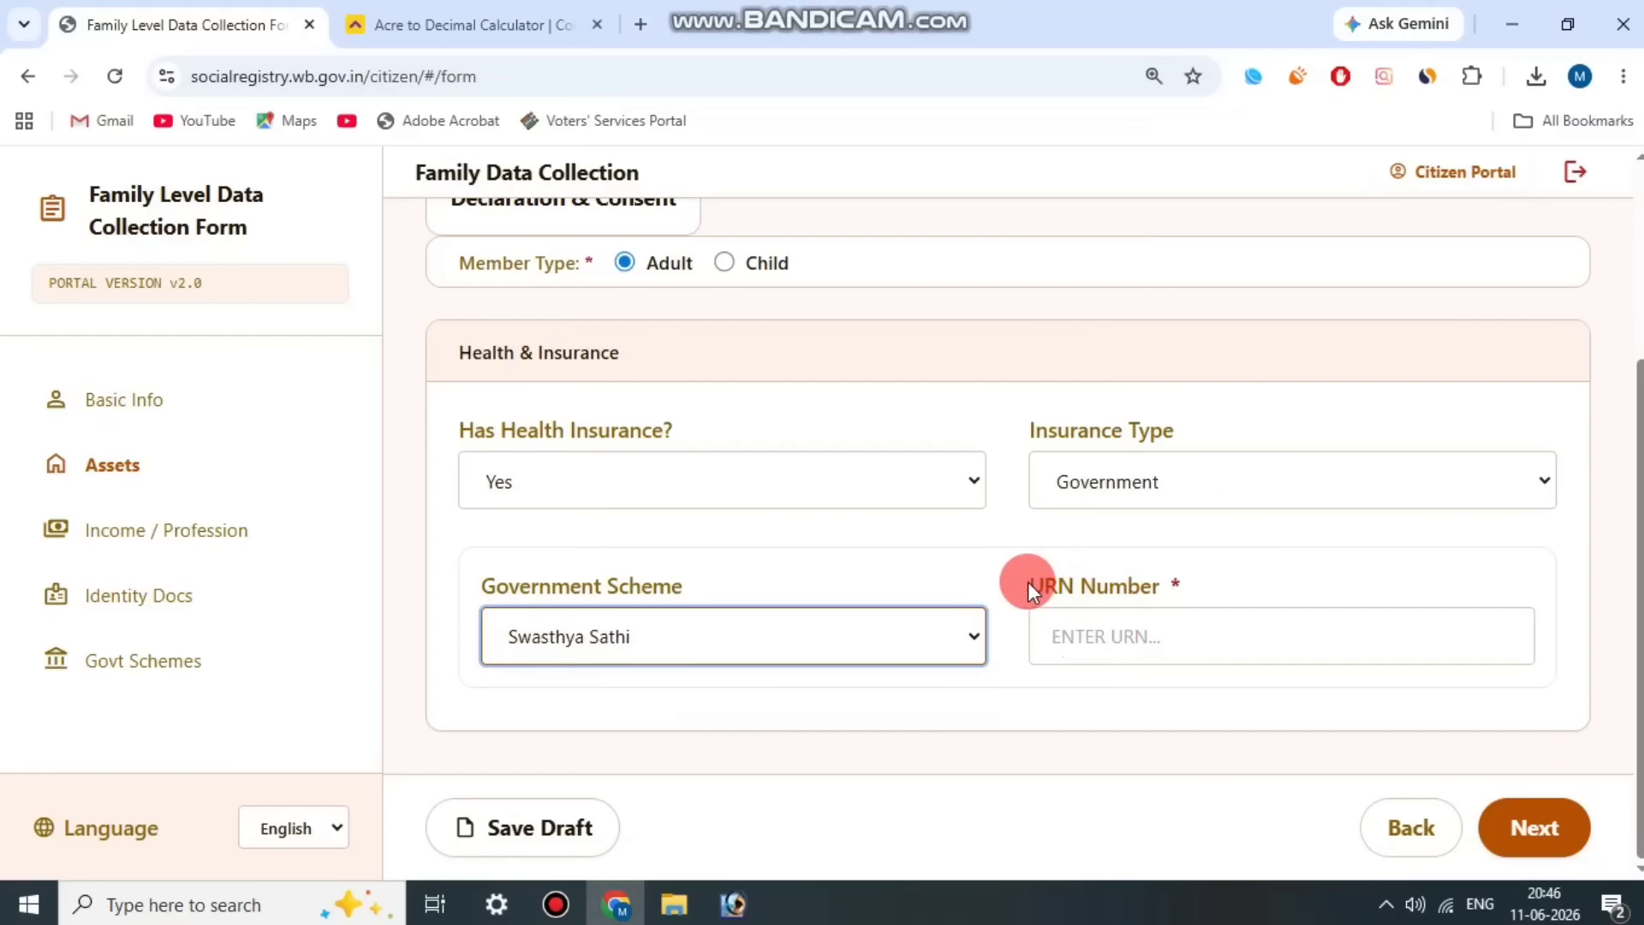
pyautogui.moveTo(1032, 582); pyautogui.dragTo(1206, 579)
pyautogui.click(1206, 576)
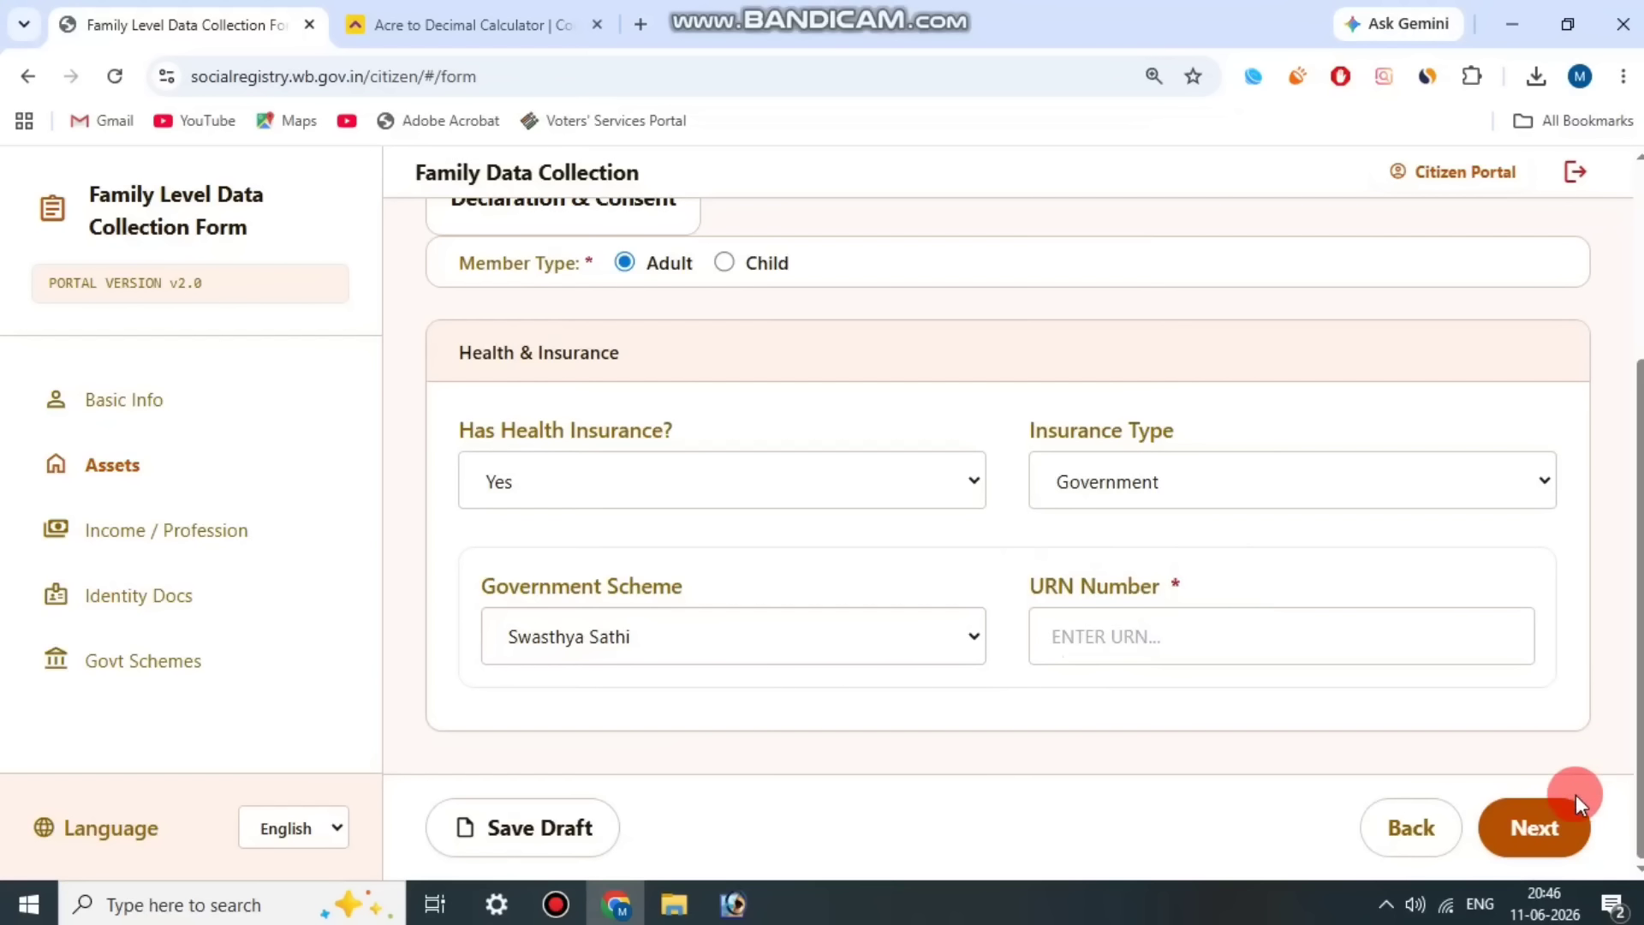
pyautogui.click(556, 905)
pyautogui.click(671, 163)
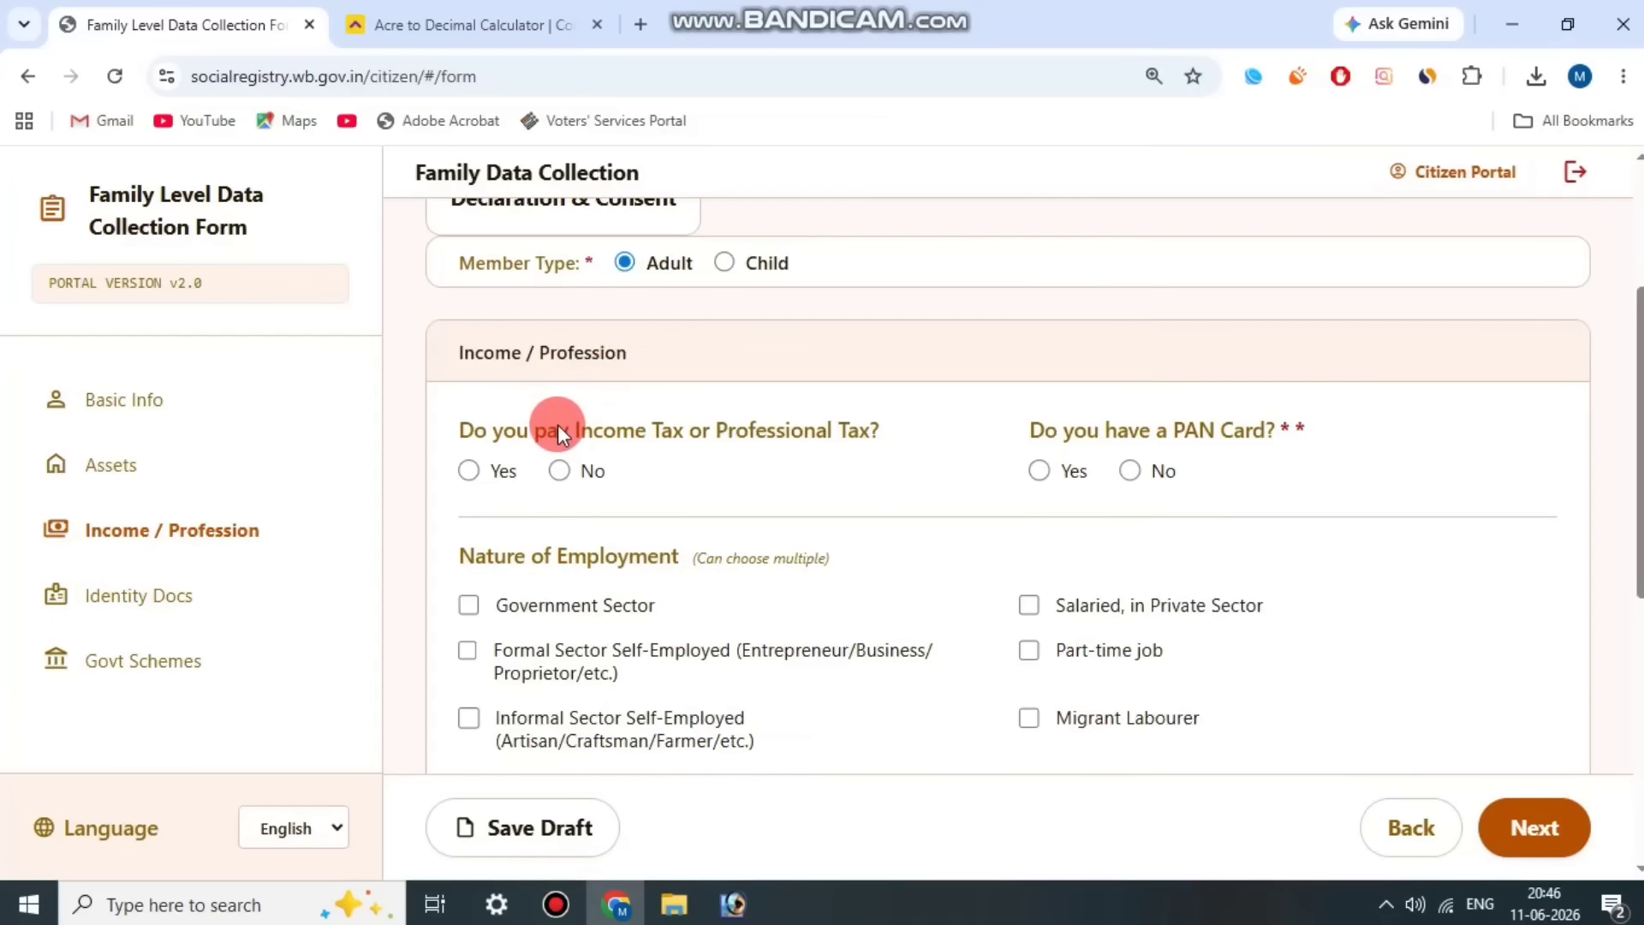
# Step: Answer No to paying income or professional tax and Yes to having a PAN card for Member 2
pyautogui.moveTo(558, 430); pyautogui.dragTo(824, 403)
pyautogui.click(641, 498)
pyautogui.click(551, 480)
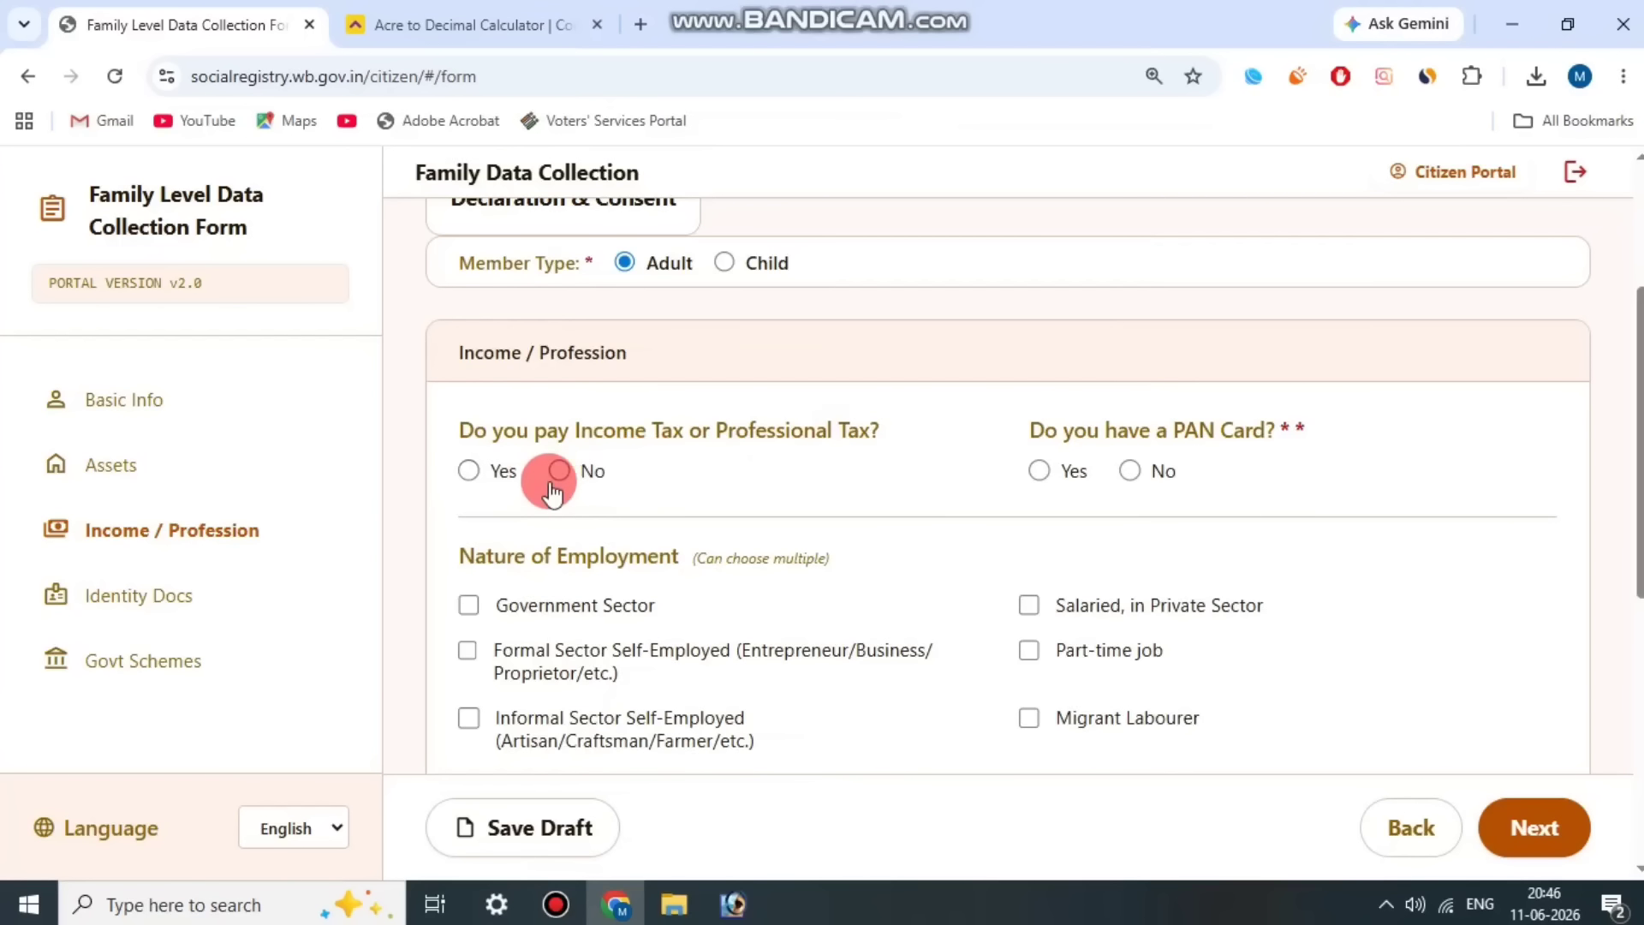
pyautogui.moveTo(1076, 429); pyautogui.dragTo(1254, 409)
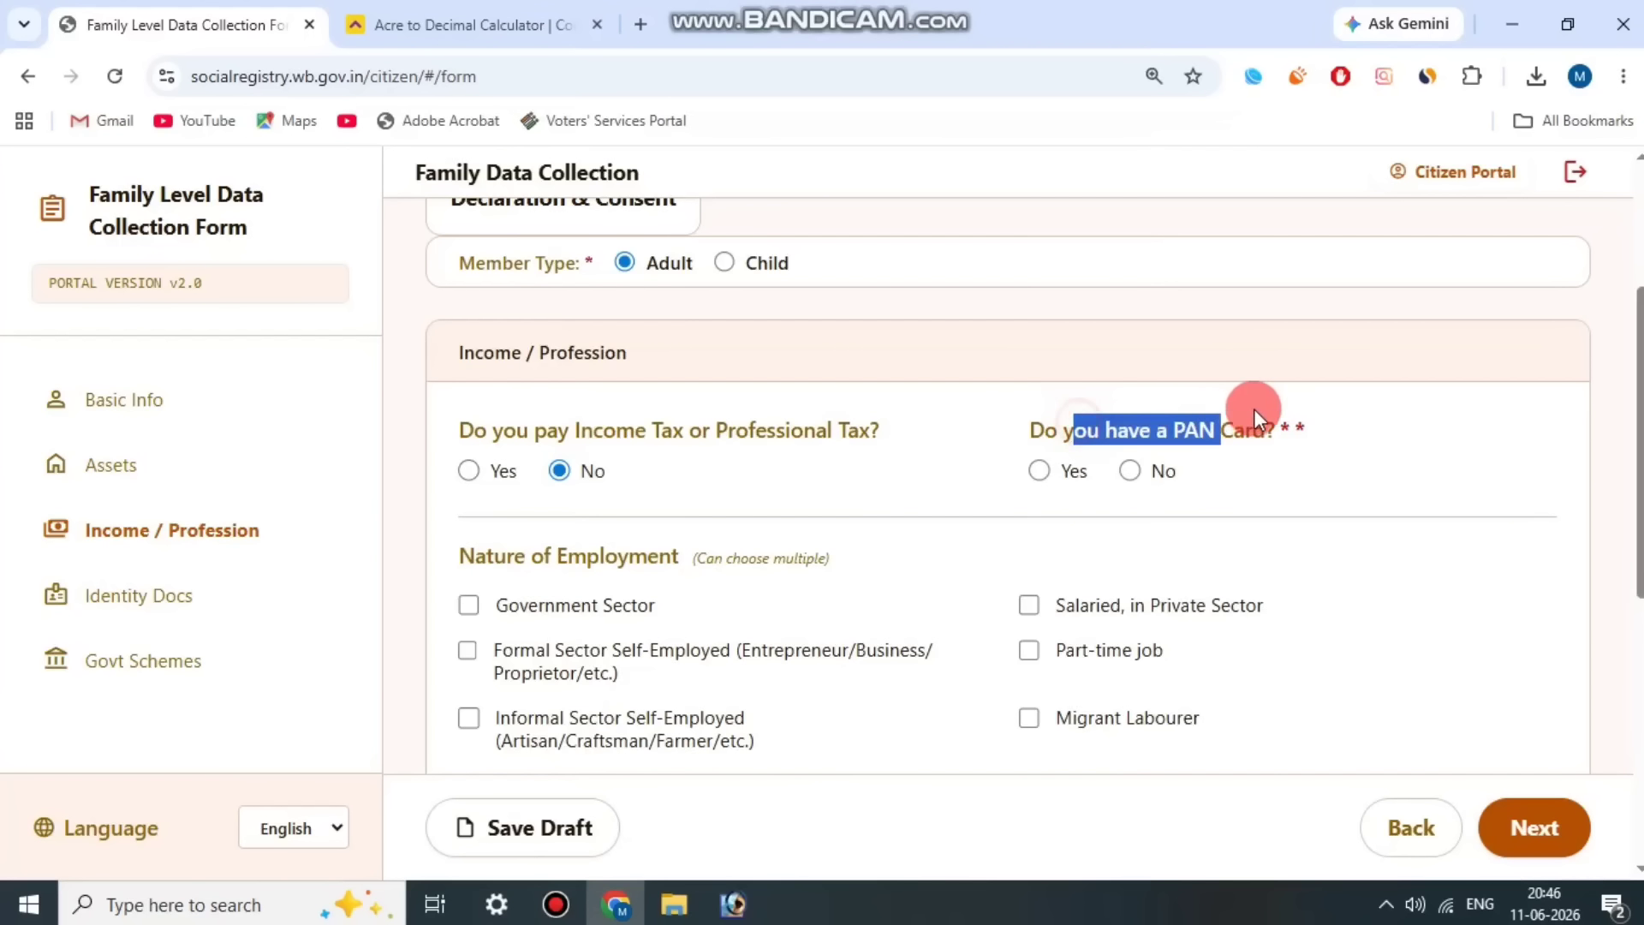
pyautogui.click(1260, 411)
pyautogui.click(1032, 473)
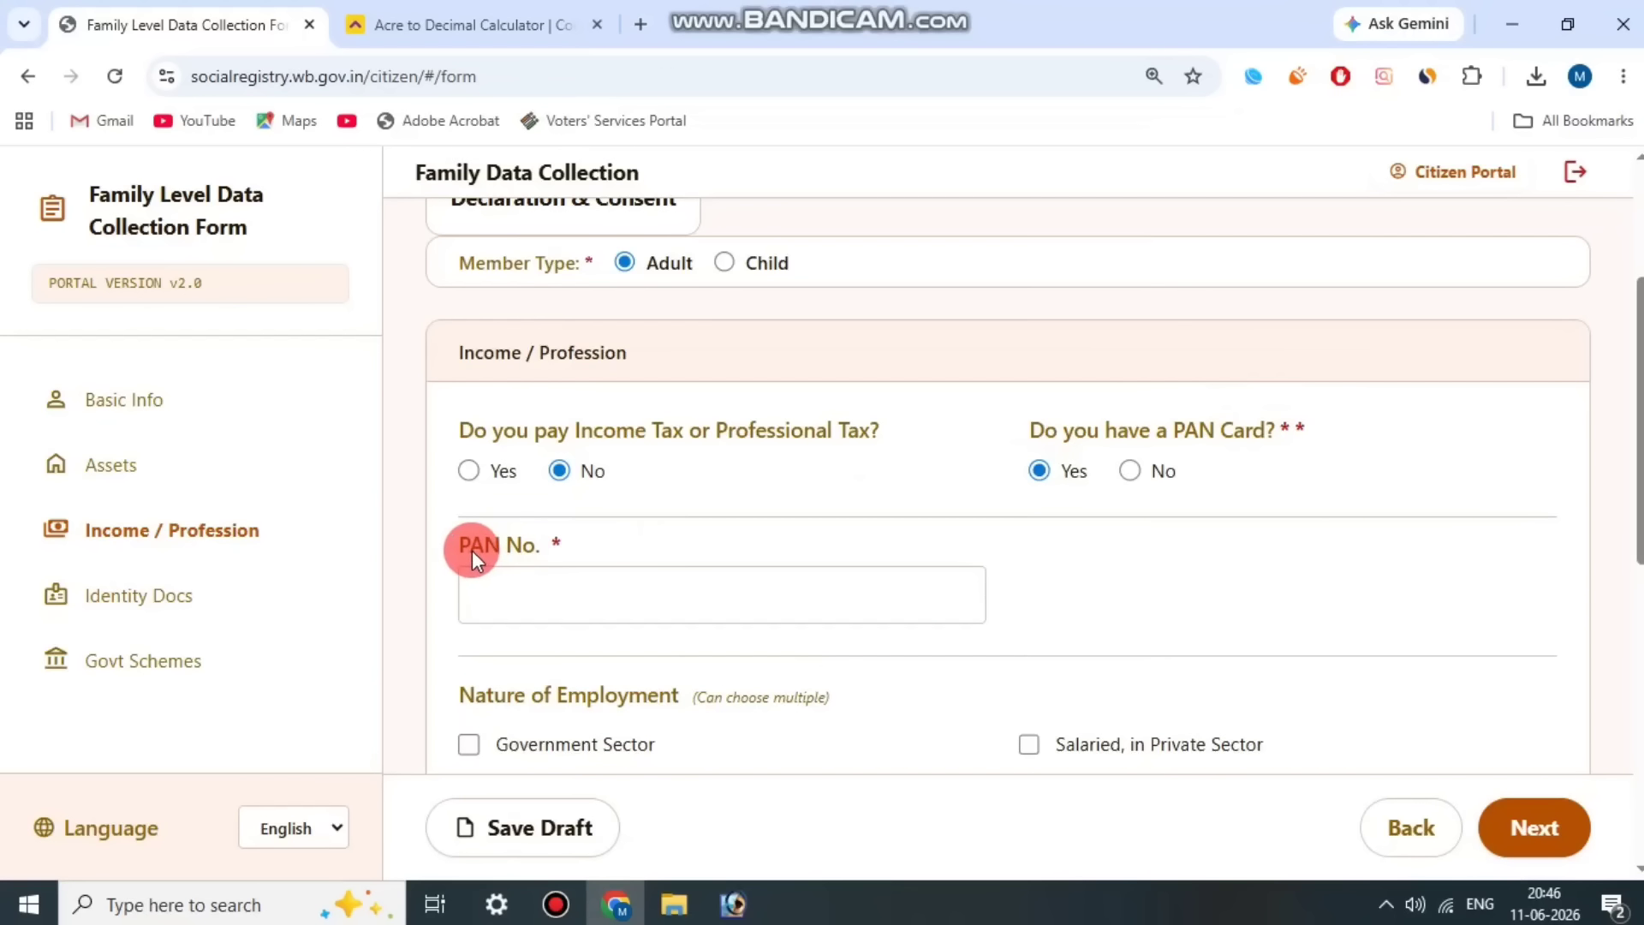
pyautogui.moveTo(469, 548); pyautogui.dragTo(560, 537)
pyautogui.scroll(-3, 771, 514)
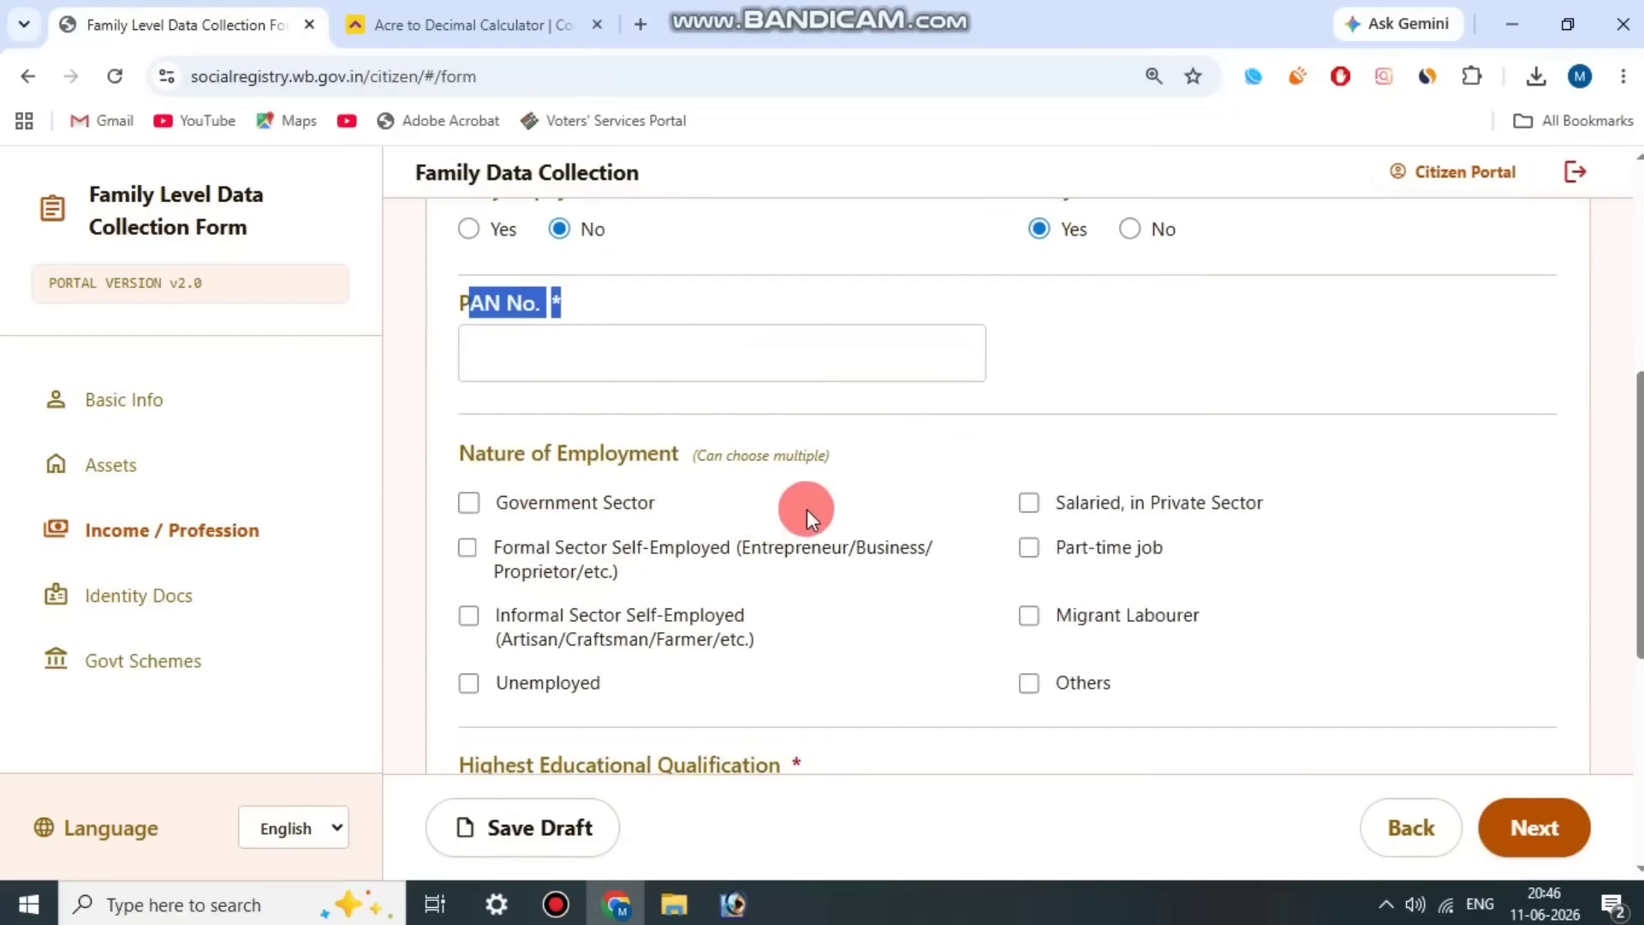
pyautogui.click(1131, 398)
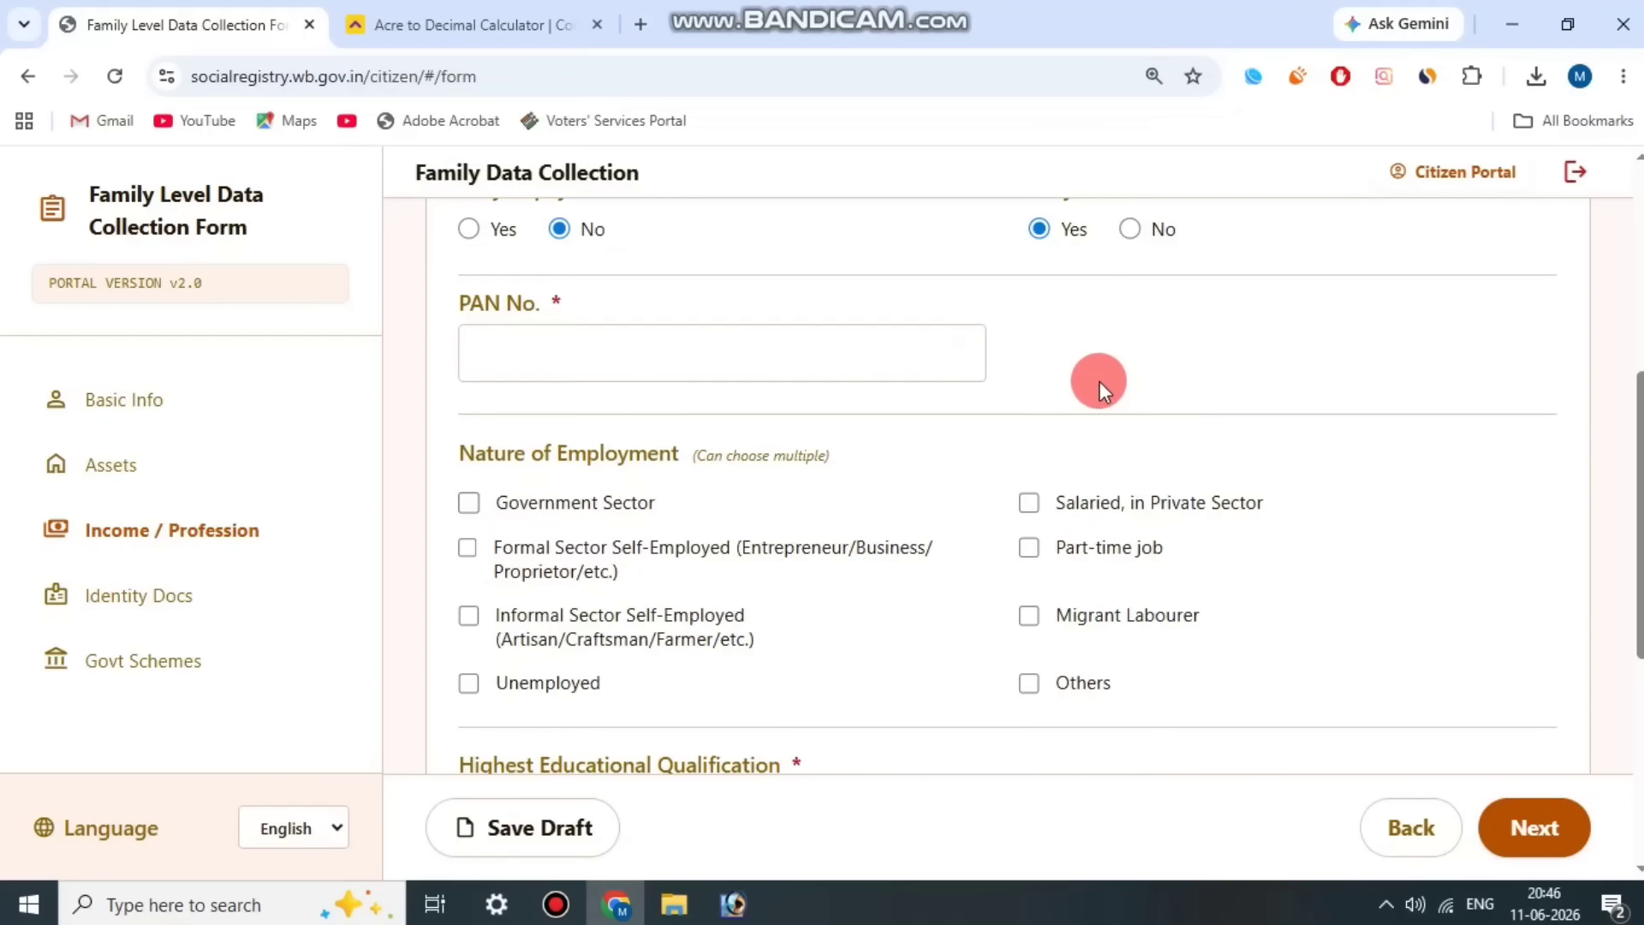
# Step: Set Member 2's nature of employment to Others and highest educational qualification to Lower than 10th
pyautogui.scroll(-1, 676, 496)
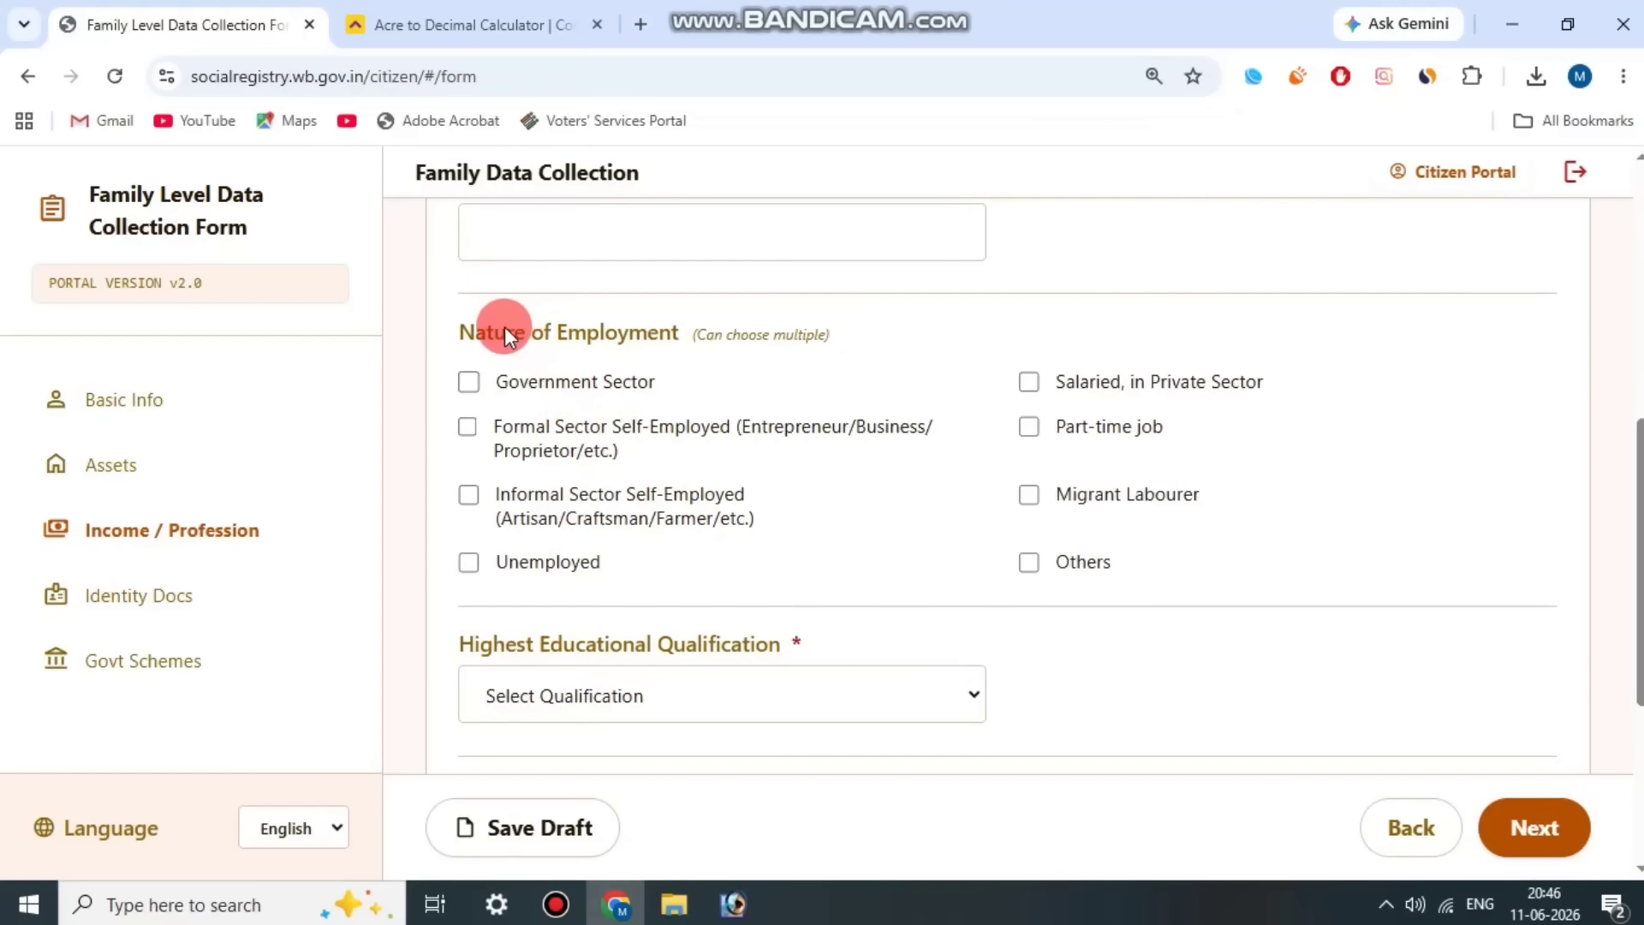
pyautogui.click(627, 331)
pyautogui.click(1031, 562)
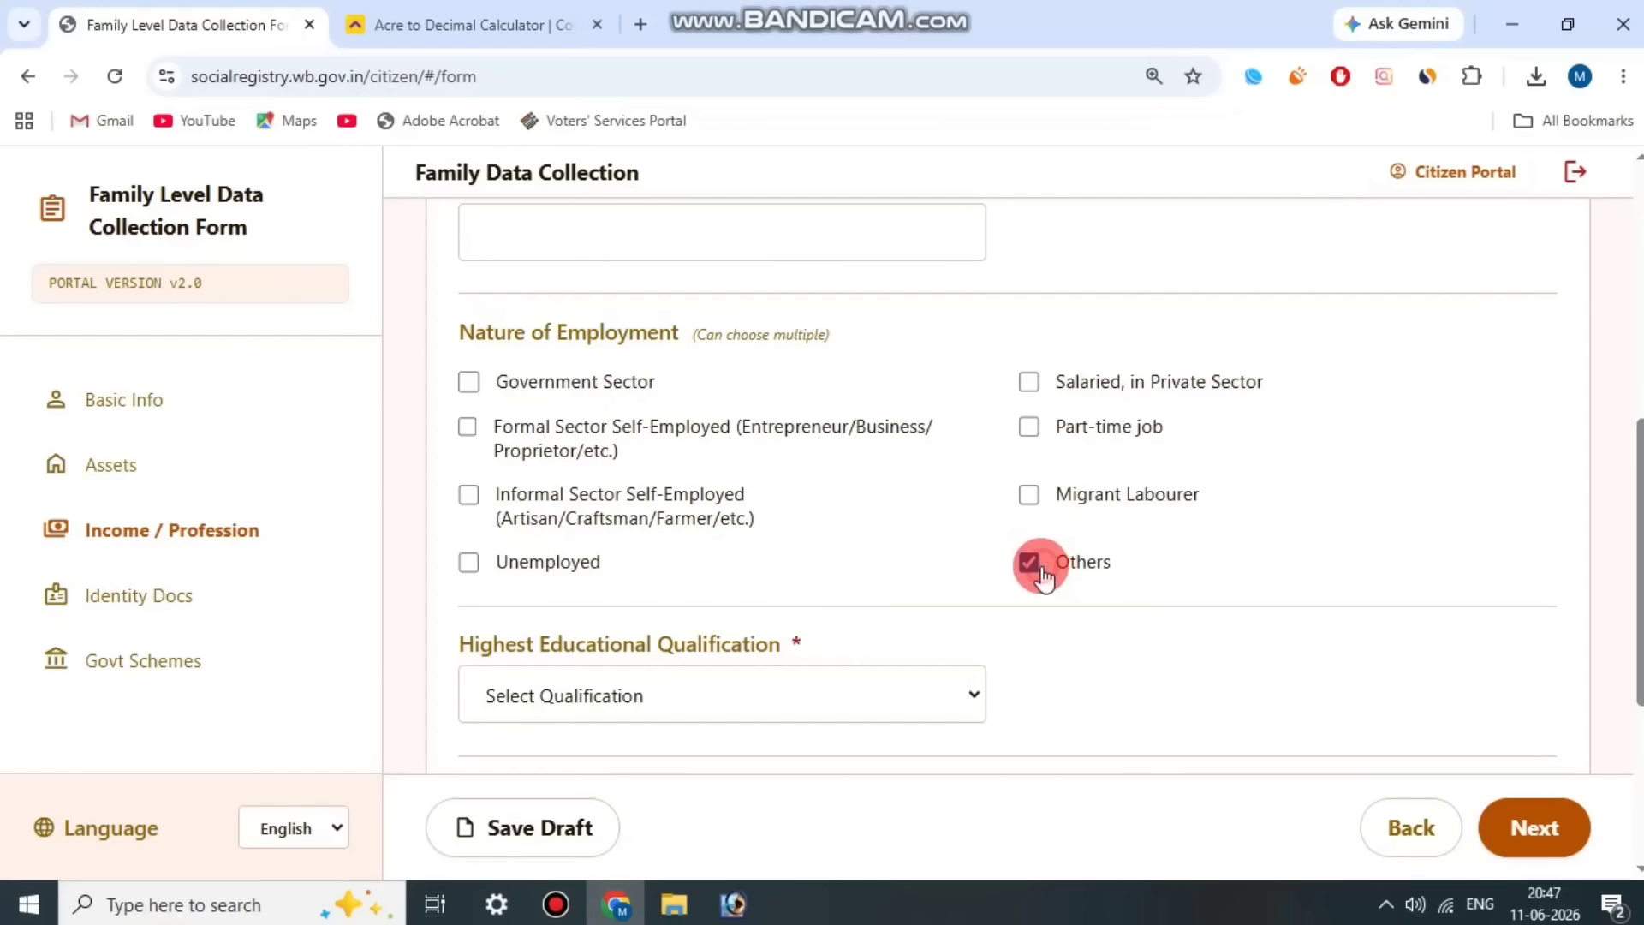
pyautogui.scroll(-1, 1182, 471)
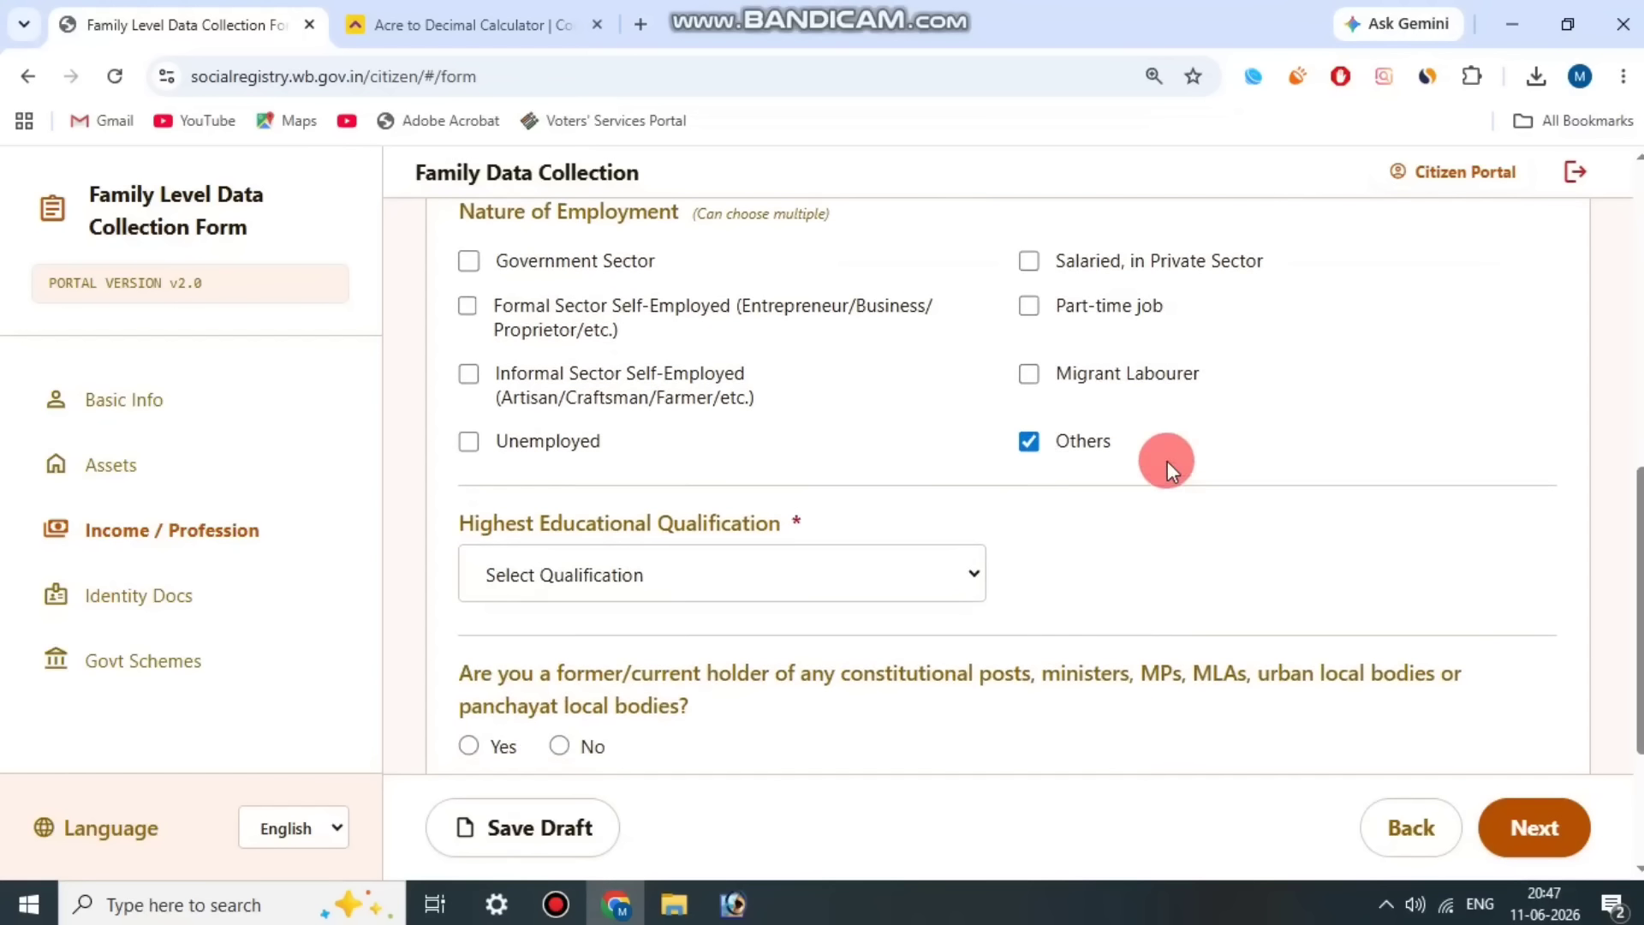
pyautogui.click(753, 566)
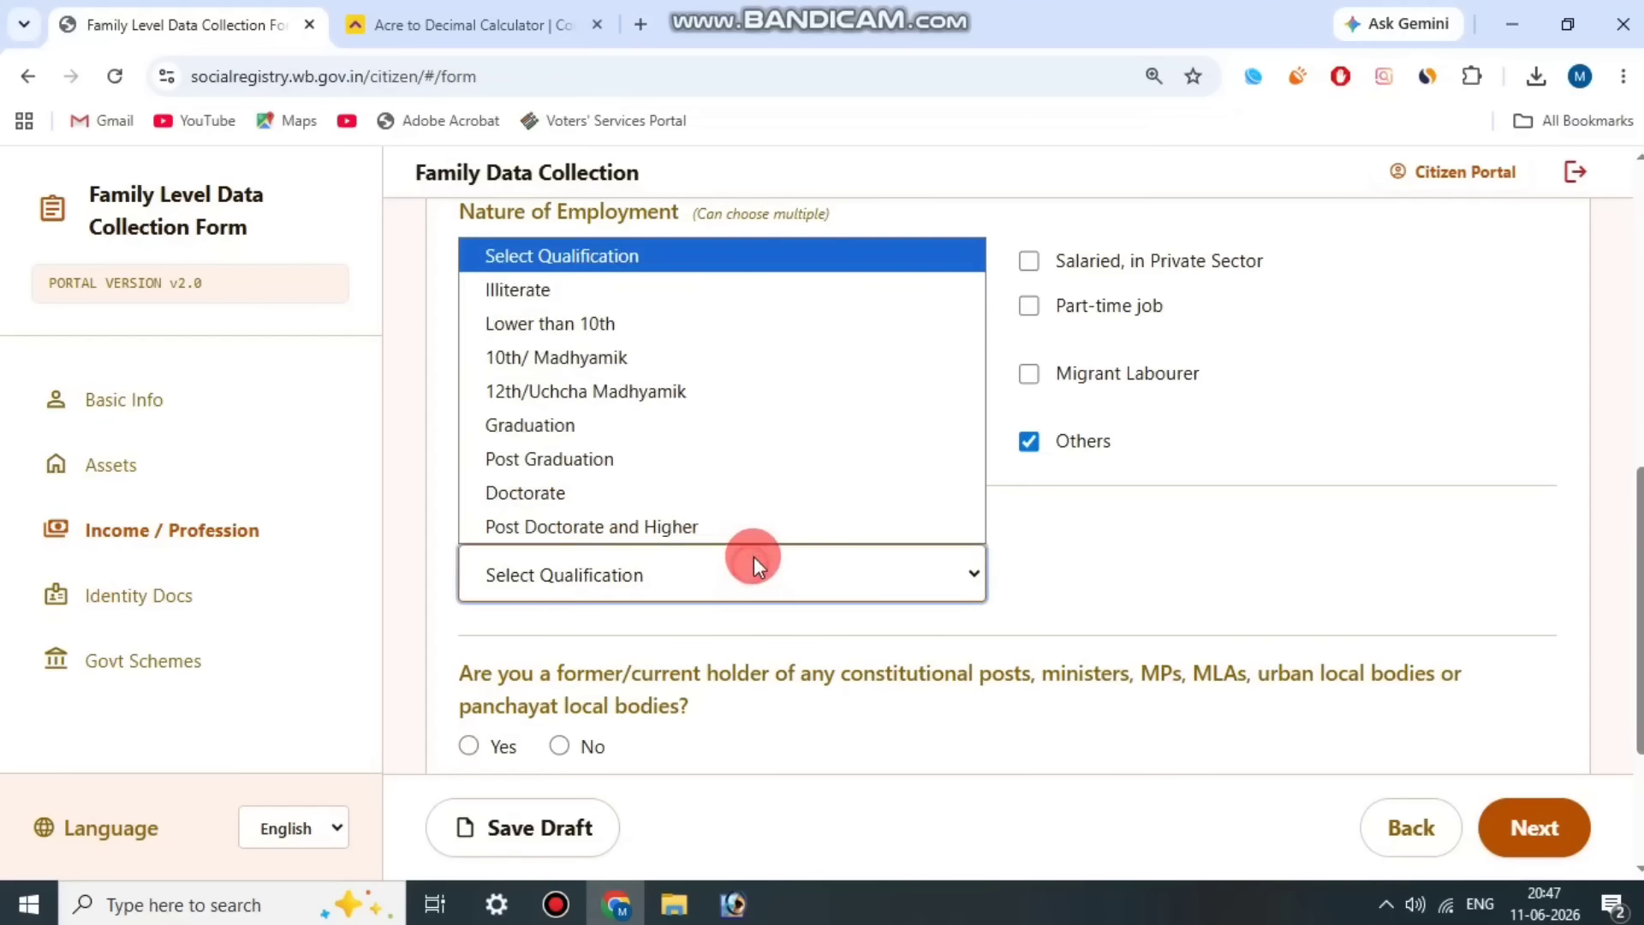
pyautogui.click(647, 328)
pyautogui.click(1136, 579)
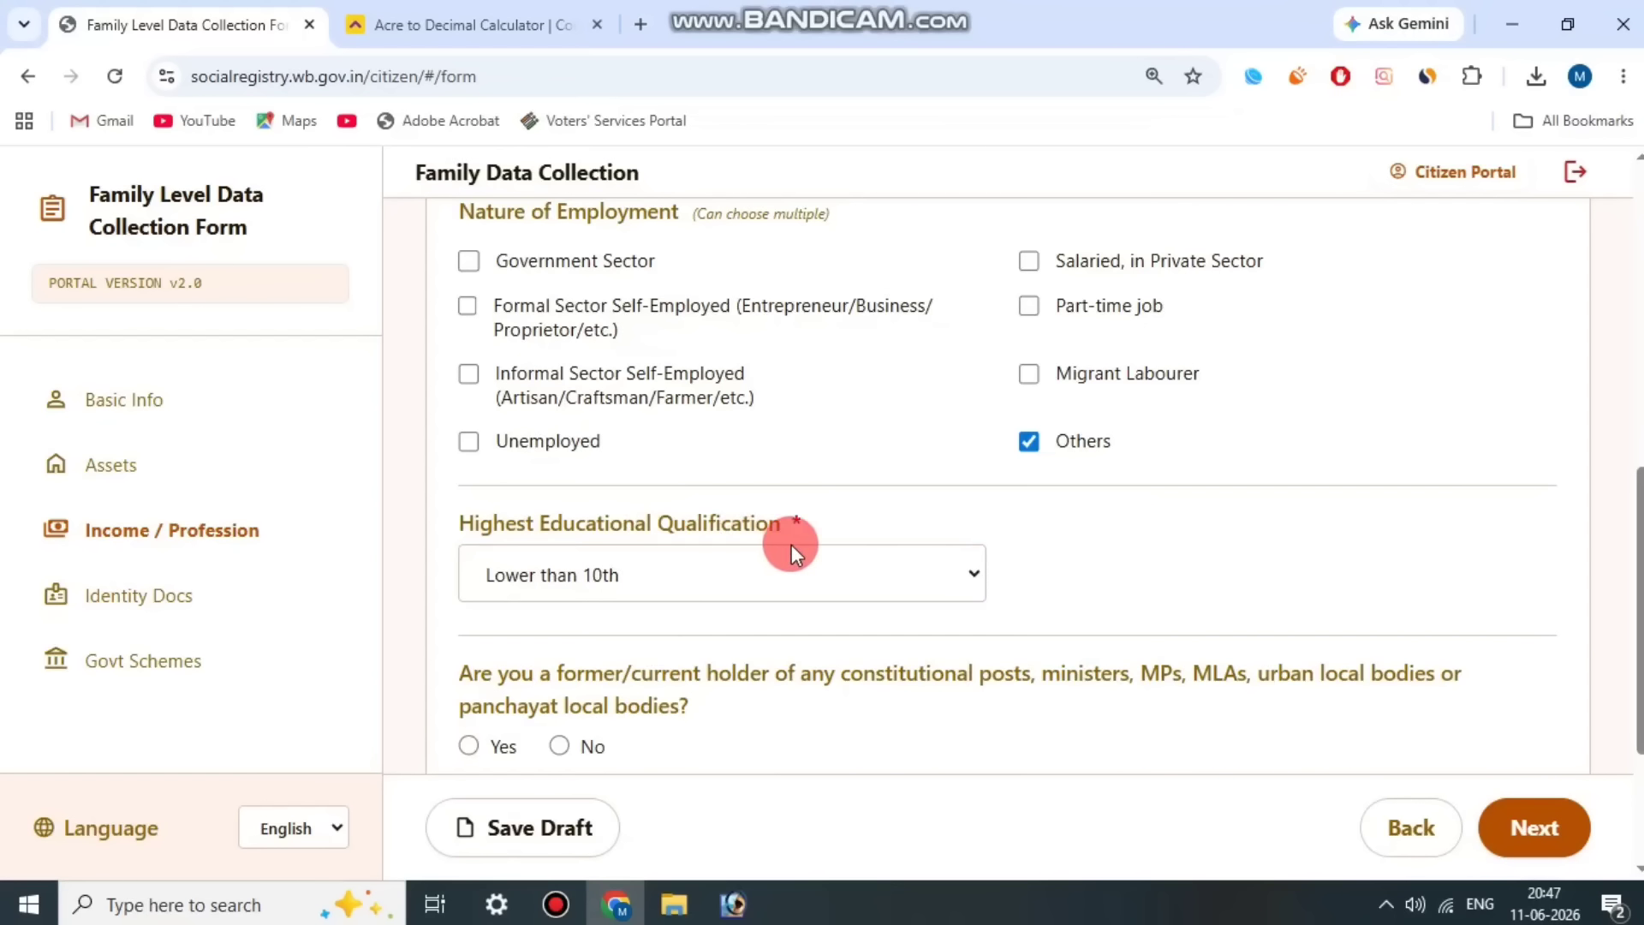
# Step: Answer No for Member 2 to both holding a constitutional post and being a government pensioner
pyautogui.scroll(-3, 1004, 557)
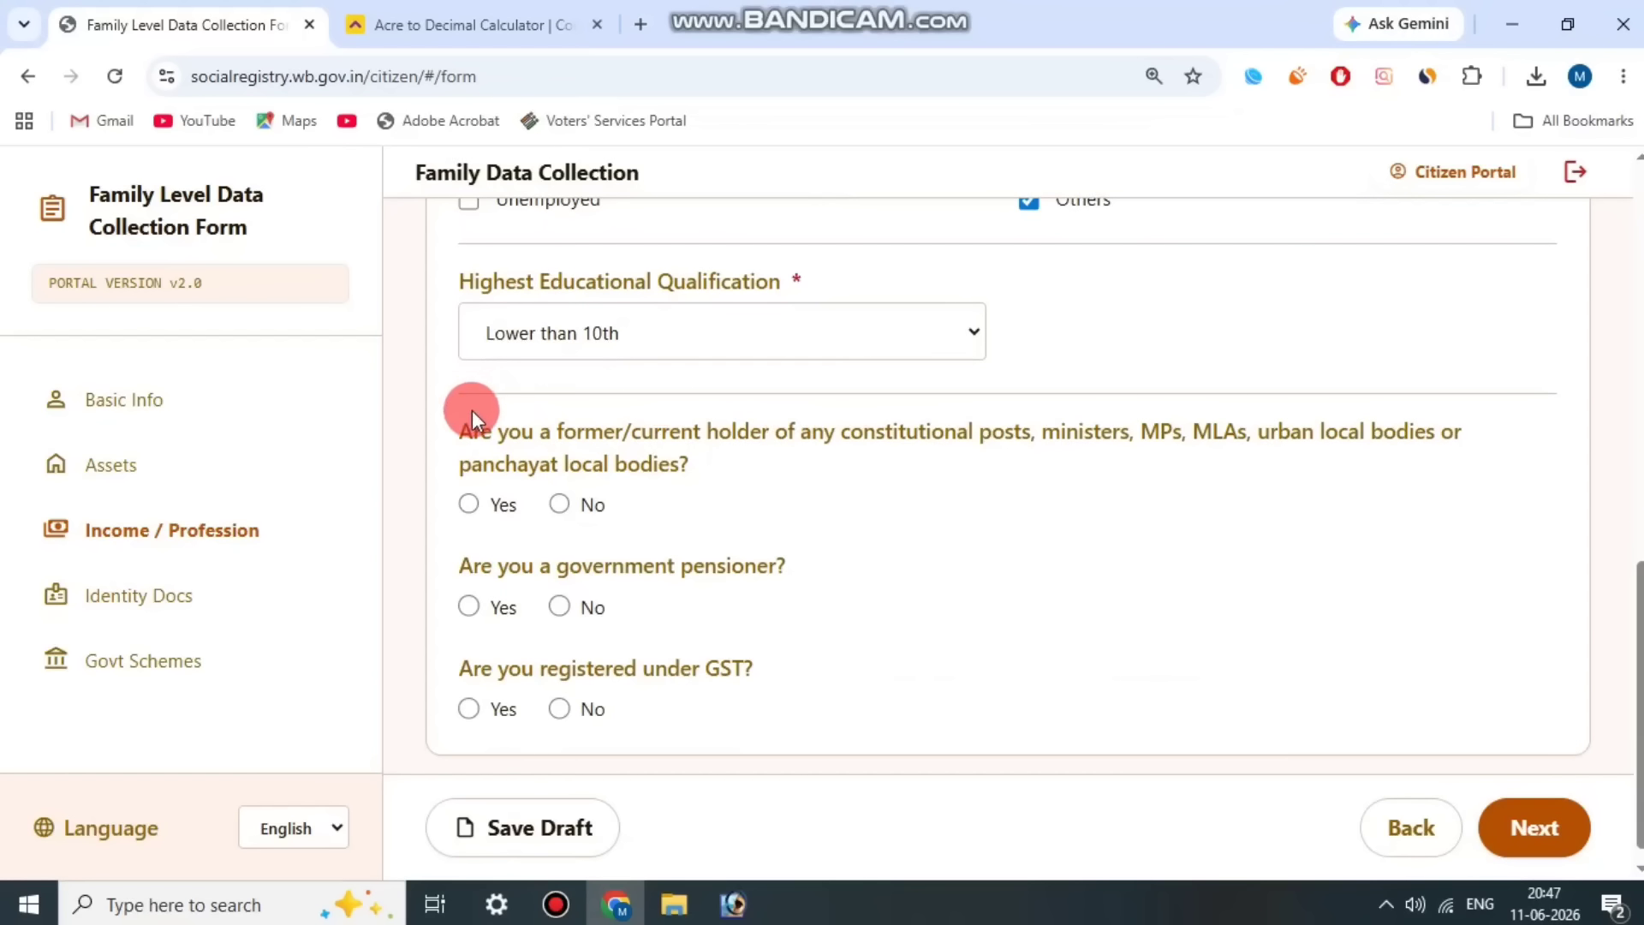
pyautogui.moveTo(492, 428); pyautogui.dragTo(697, 466)
pyautogui.click(1076, 462)
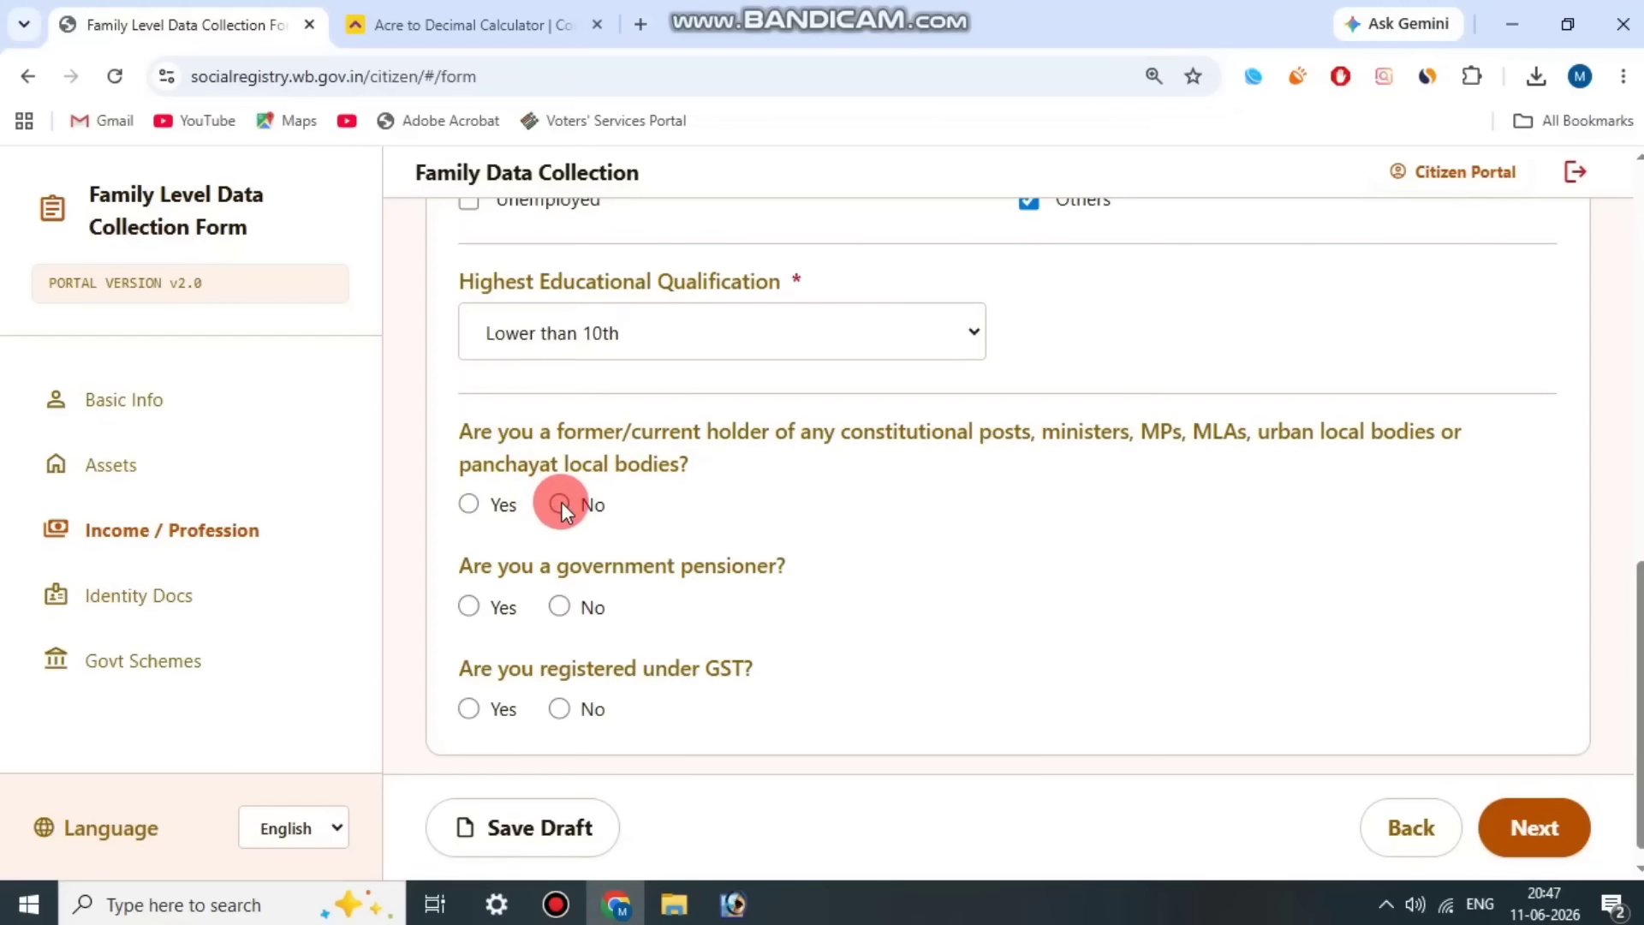
pyautogui.moveTo(578, 561); pyautogui.dragTo(767, 562)
pyautogui.click(776, 564)
pyautogui.click(557, 607)
# Step: Check the GSTIN field that a Yes answer requires, and set Member 2's GST registration to No
pyautogui.moveTo(595, 670); pyautogui.dragTo(748, 666)
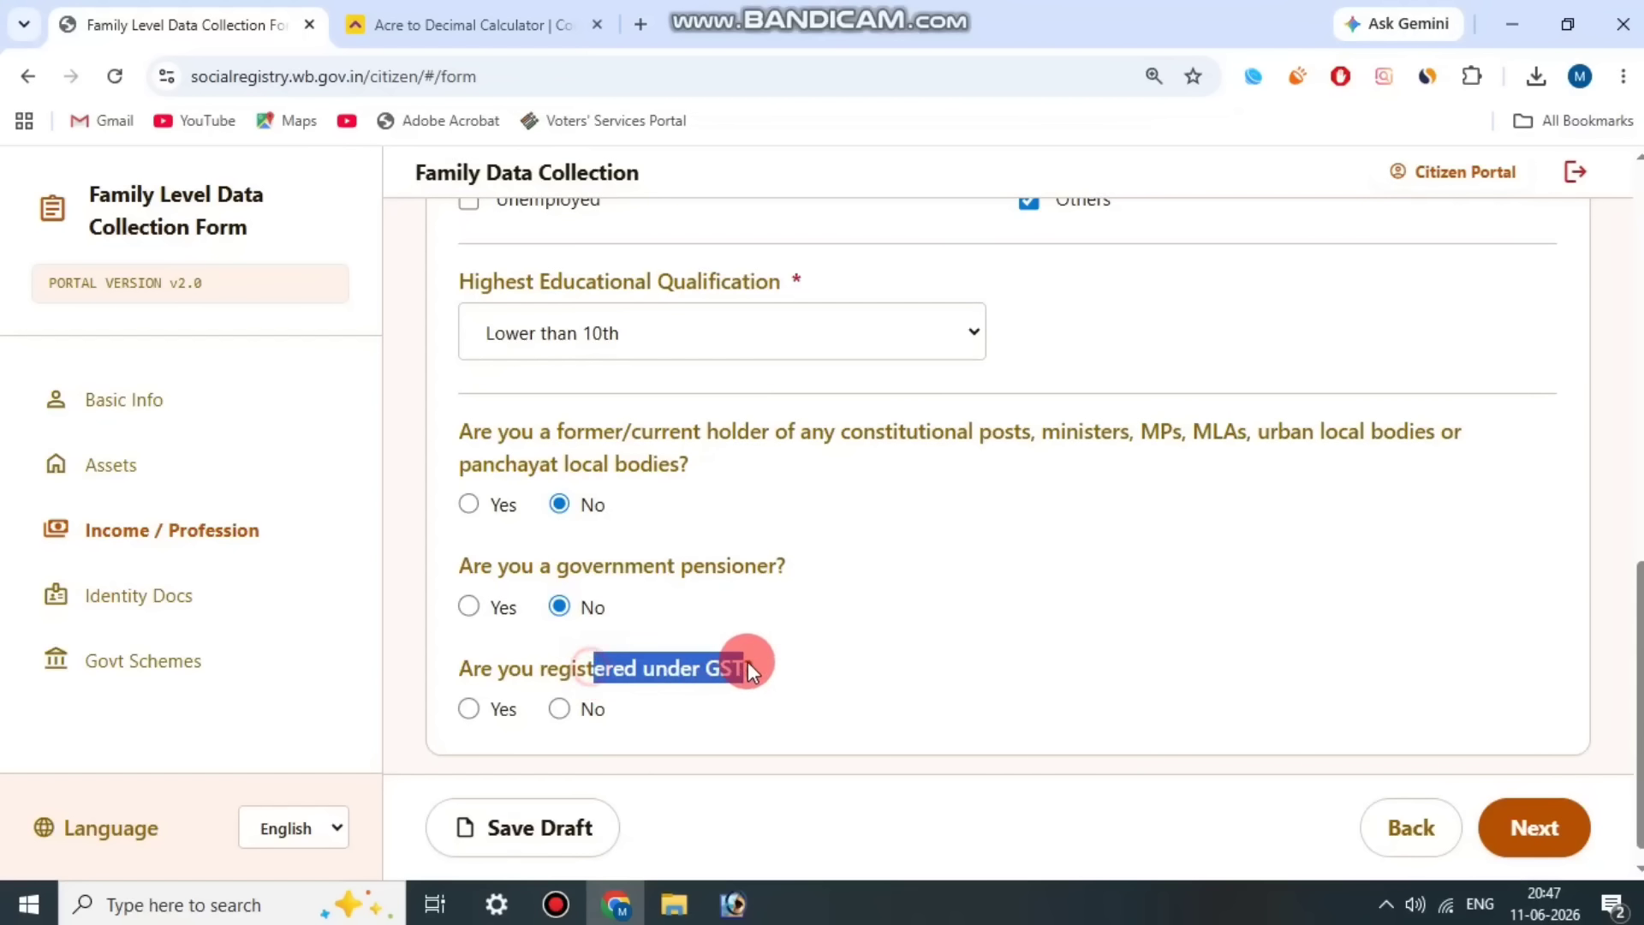
pyautogui.click(468, 709)
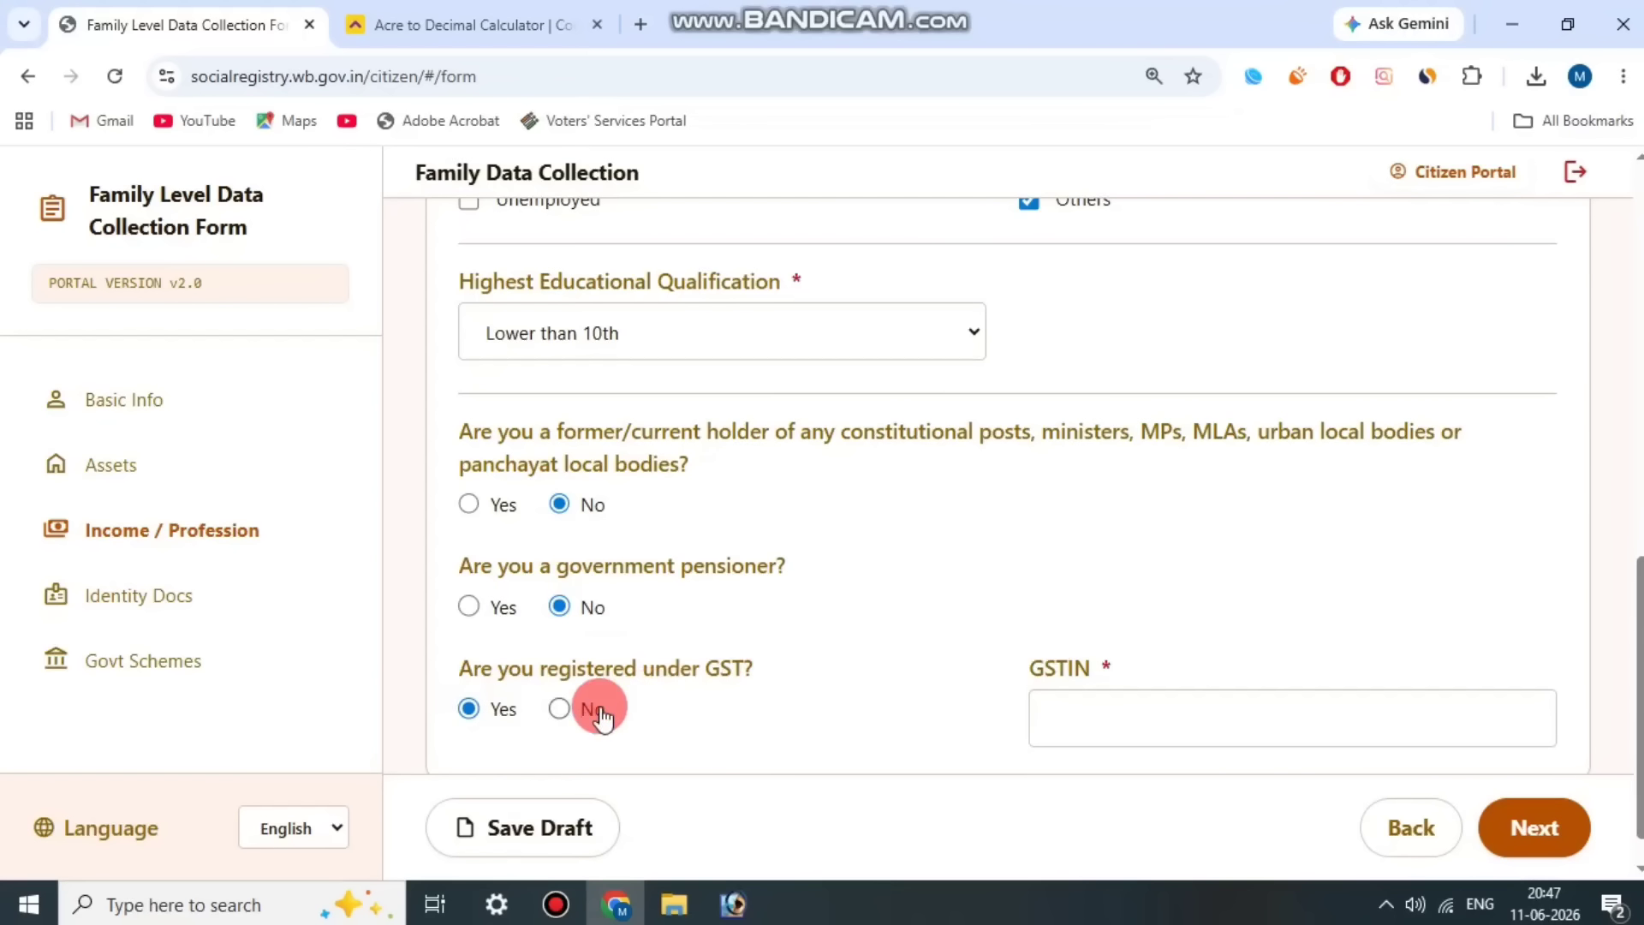
pyautogui.moveTo(1004, 662); pyautogui.dragTo(1159, 656)
pyautogui.click(1160, 655)
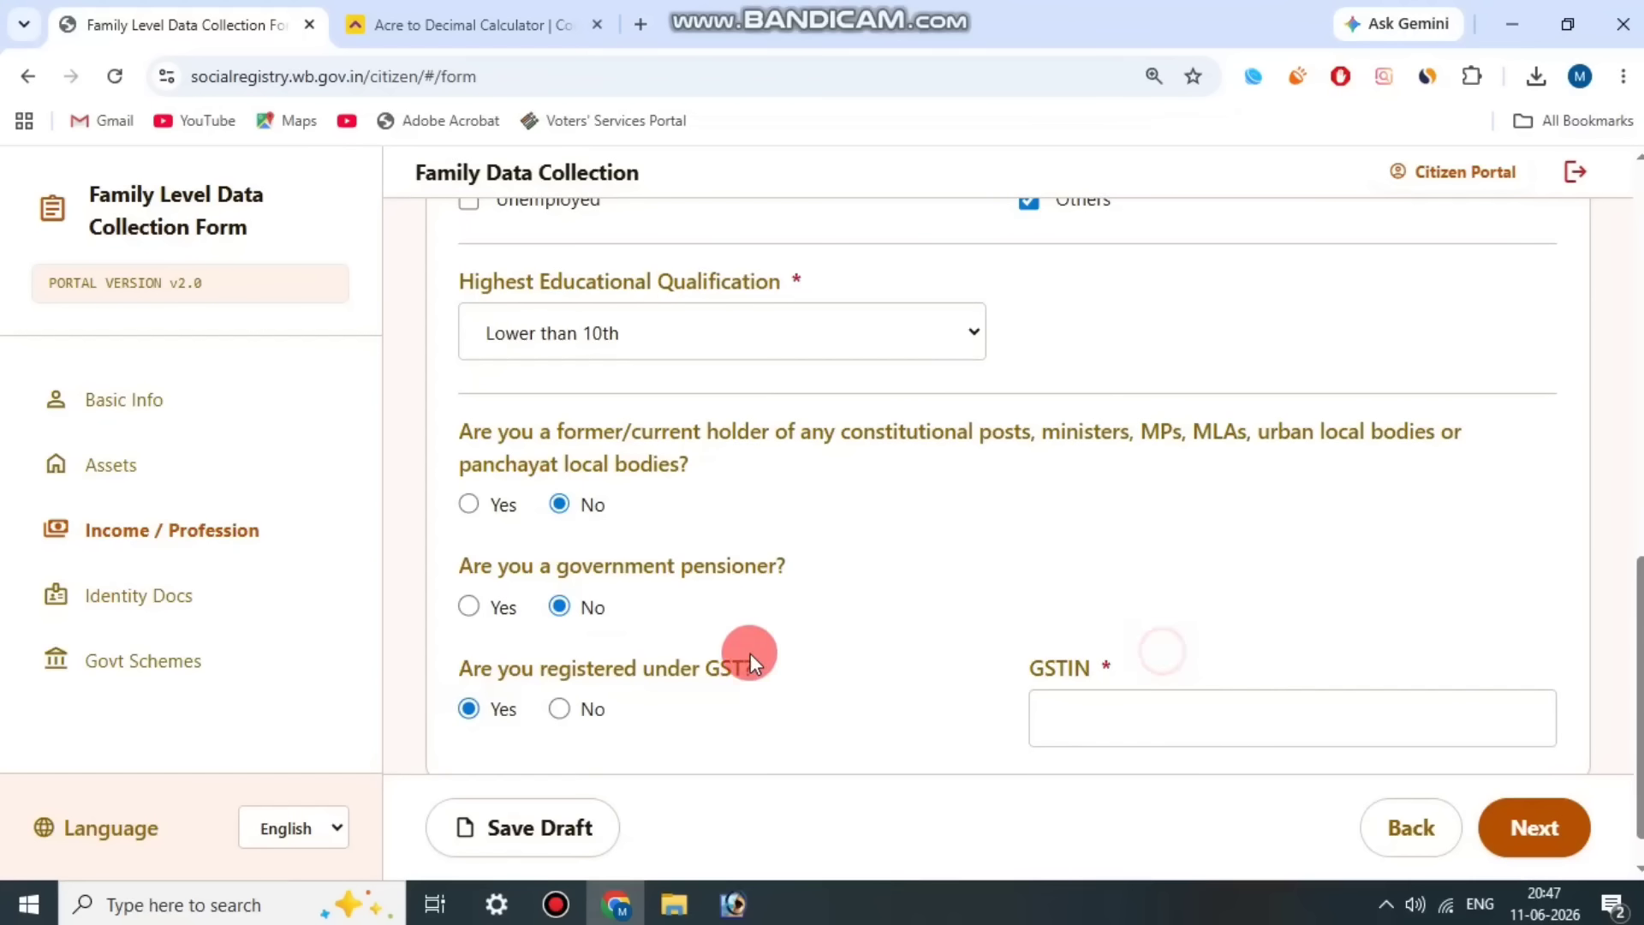
pyautogui.click(561, 709)
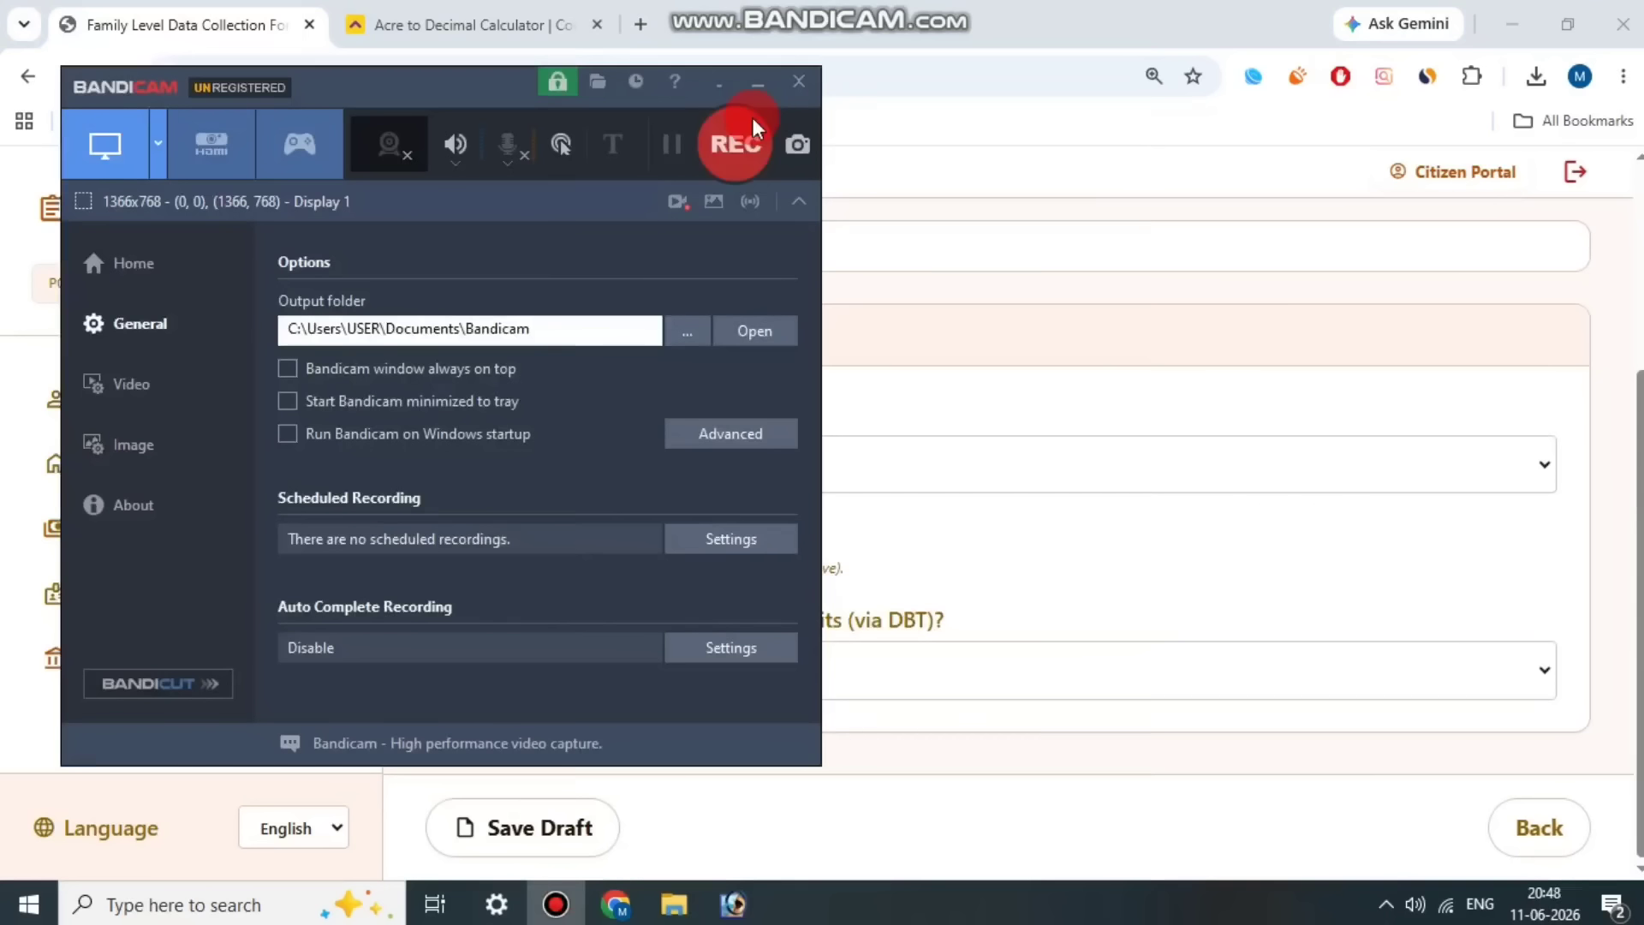
pyautogui.click(752, 116)
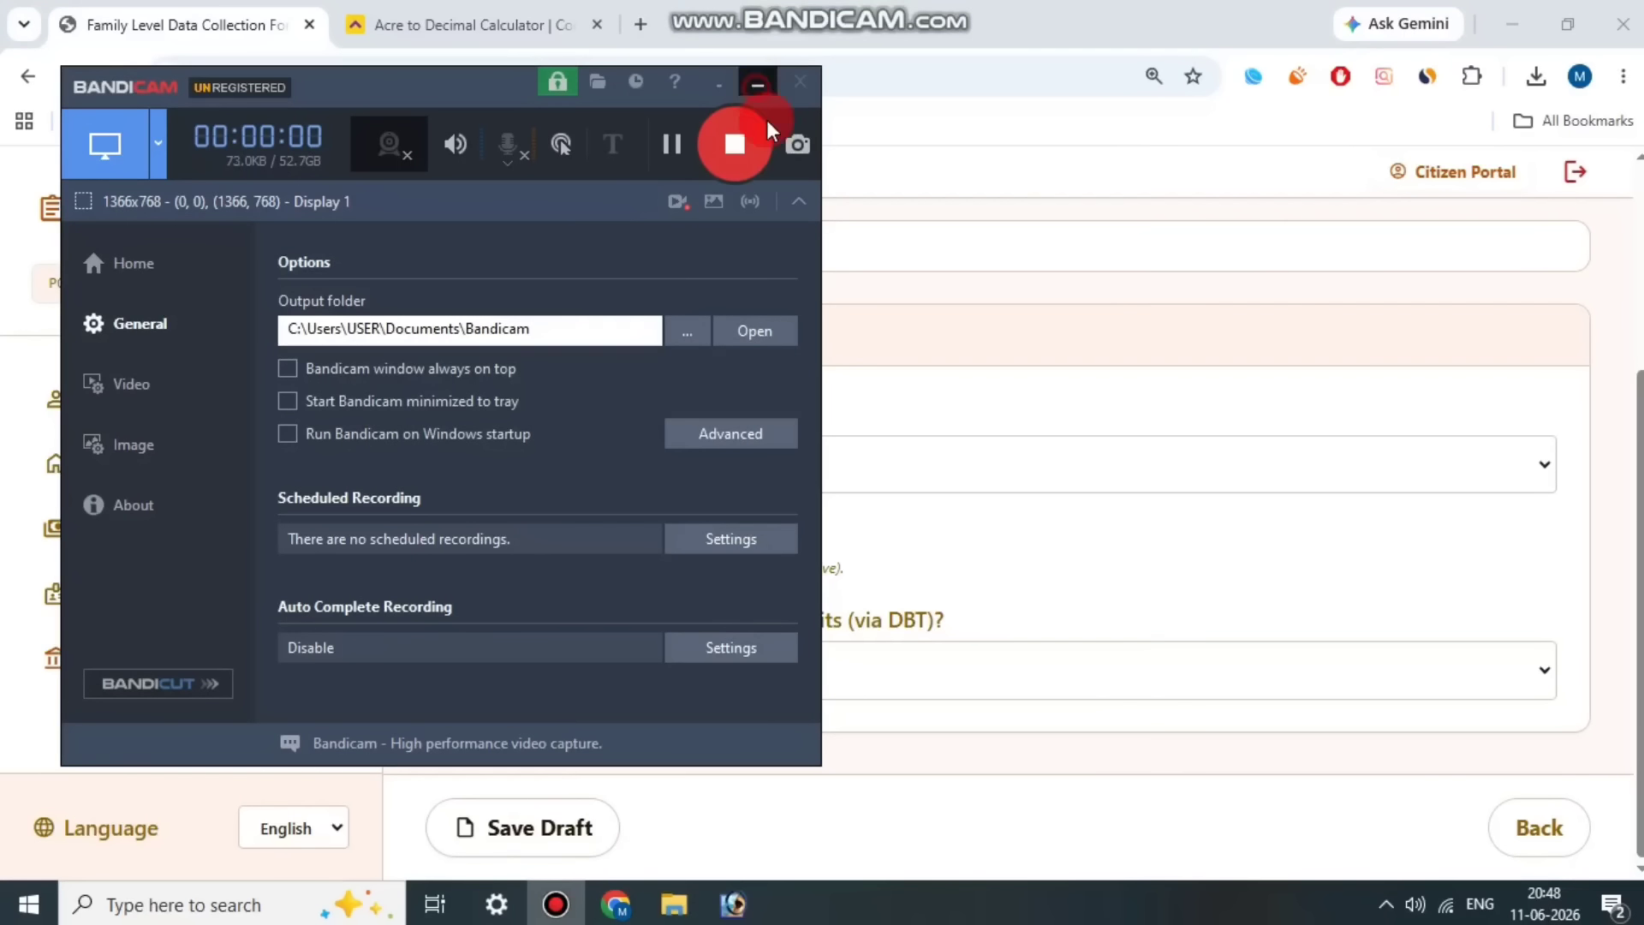
pyautogui.click(758, 86)
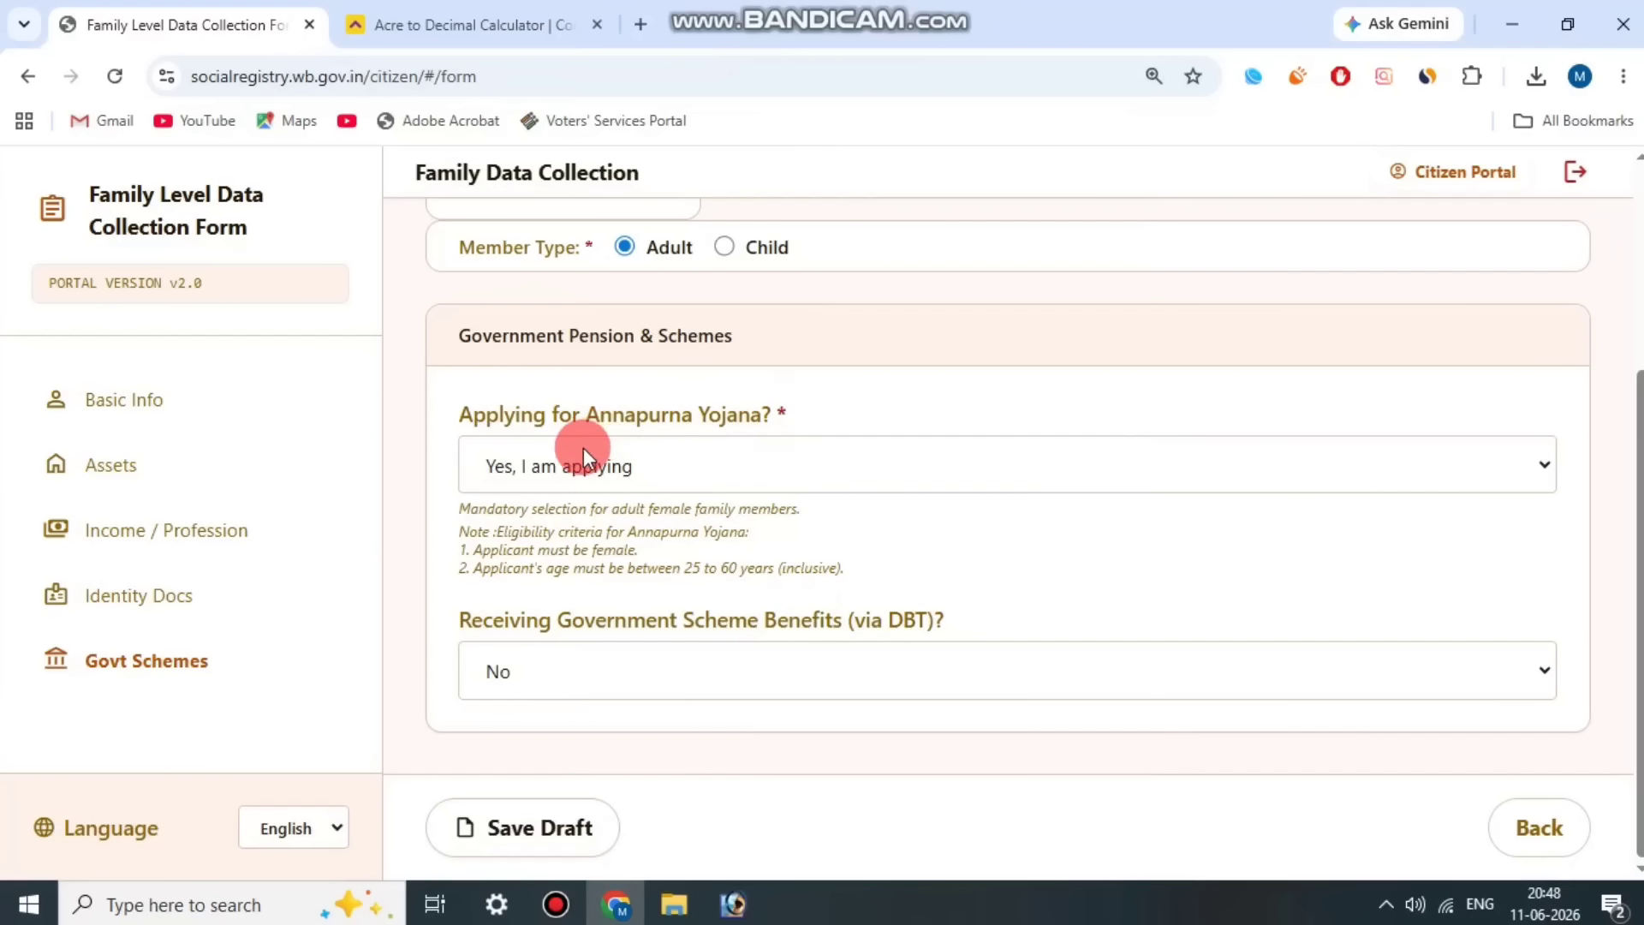
# Step: Set Member 2's Annapurna Yojana application to "Yes, I am applying"
pyautogui.click(595, 467)
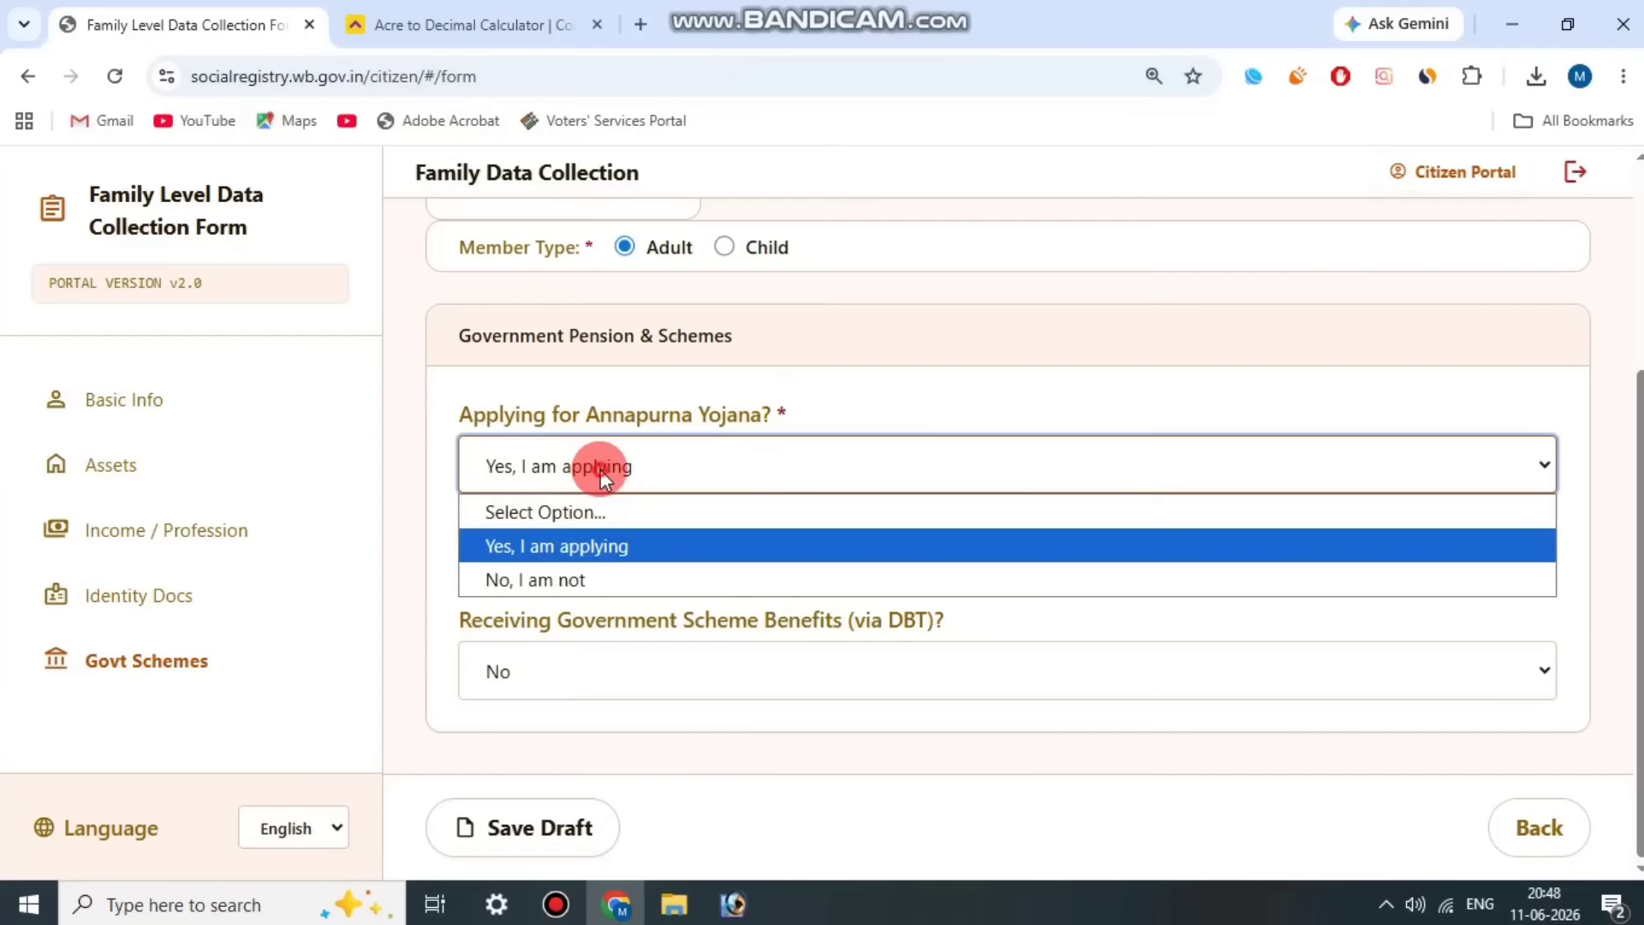
pyautogui.click(601, 546)
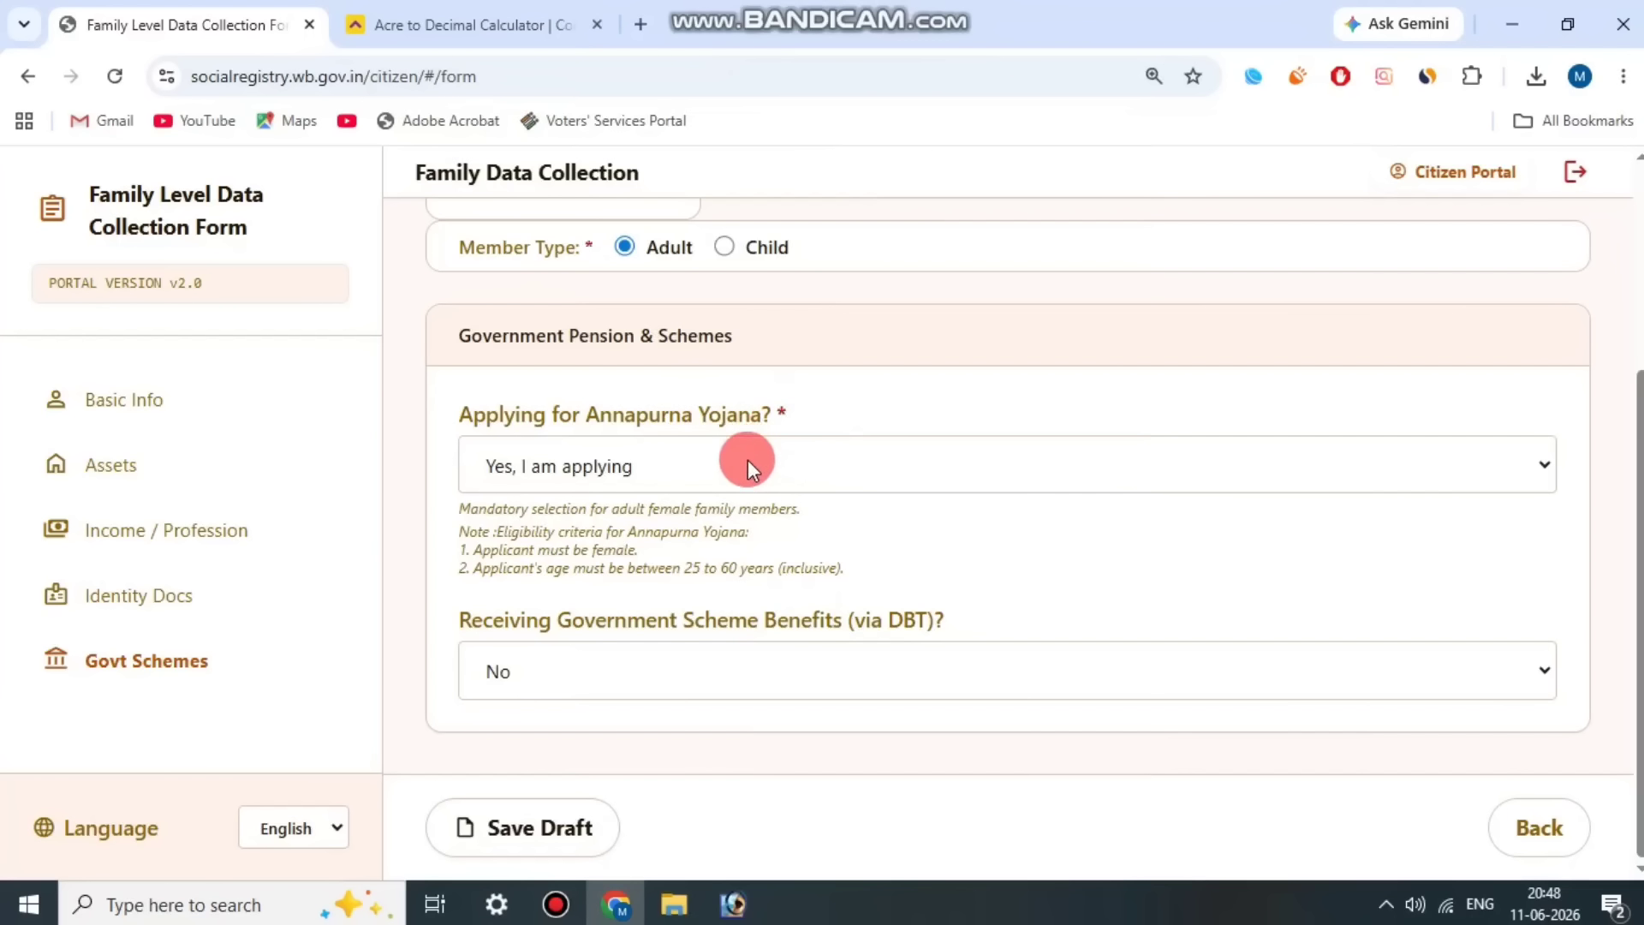
pyautogui.click(598, 469)
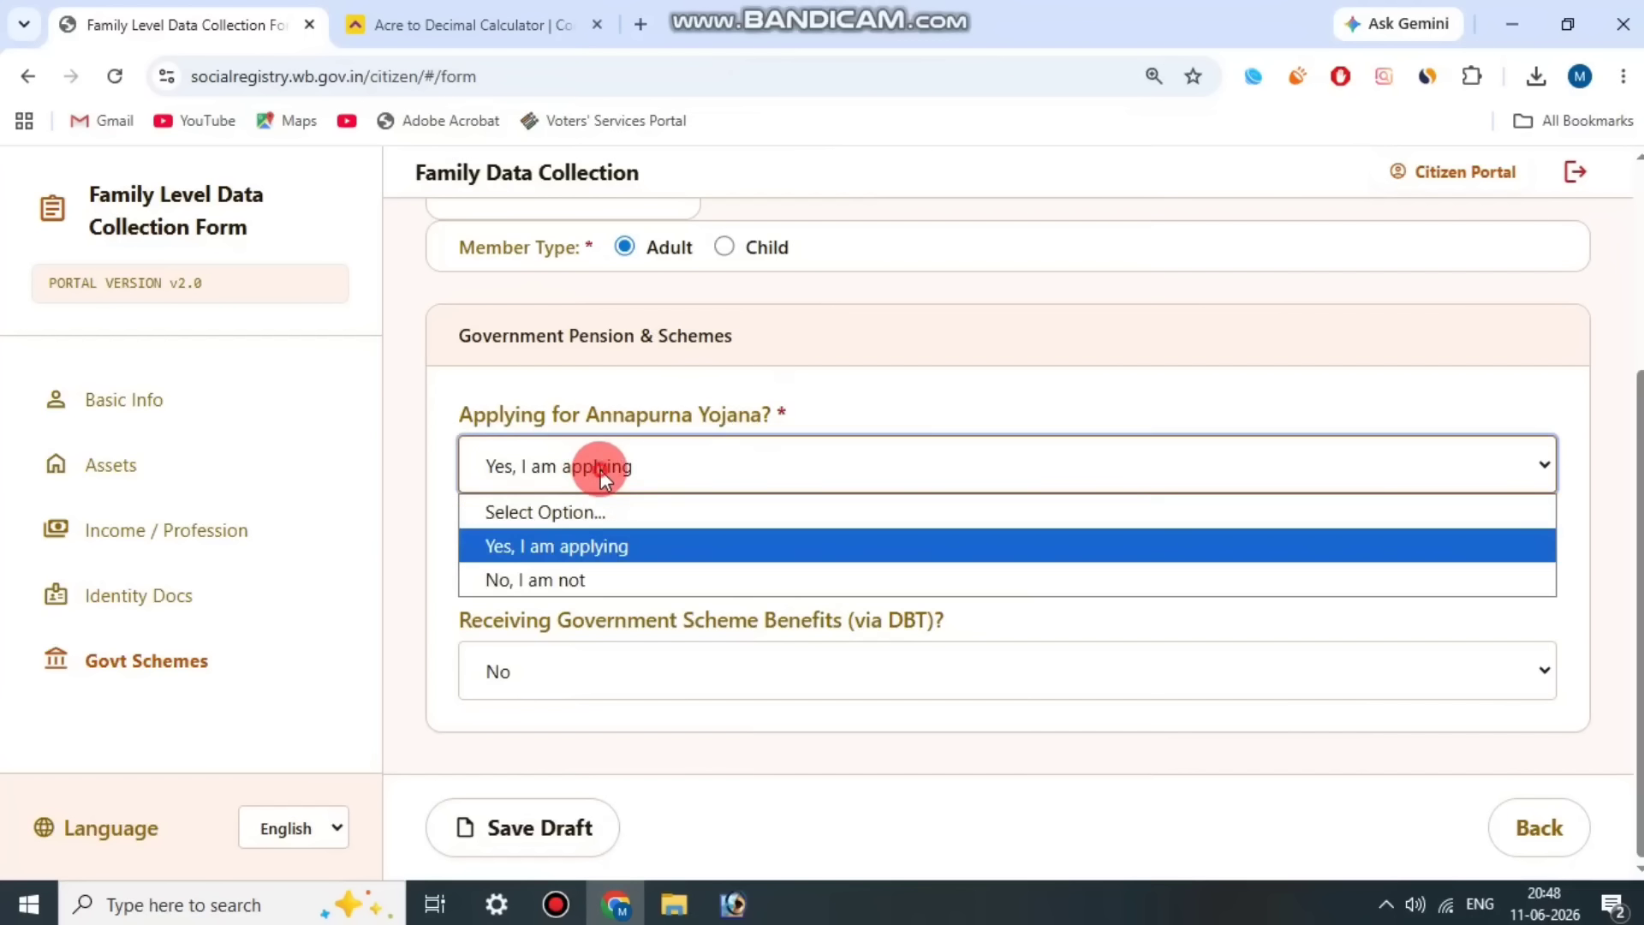
pyautogui.click(601, 547)
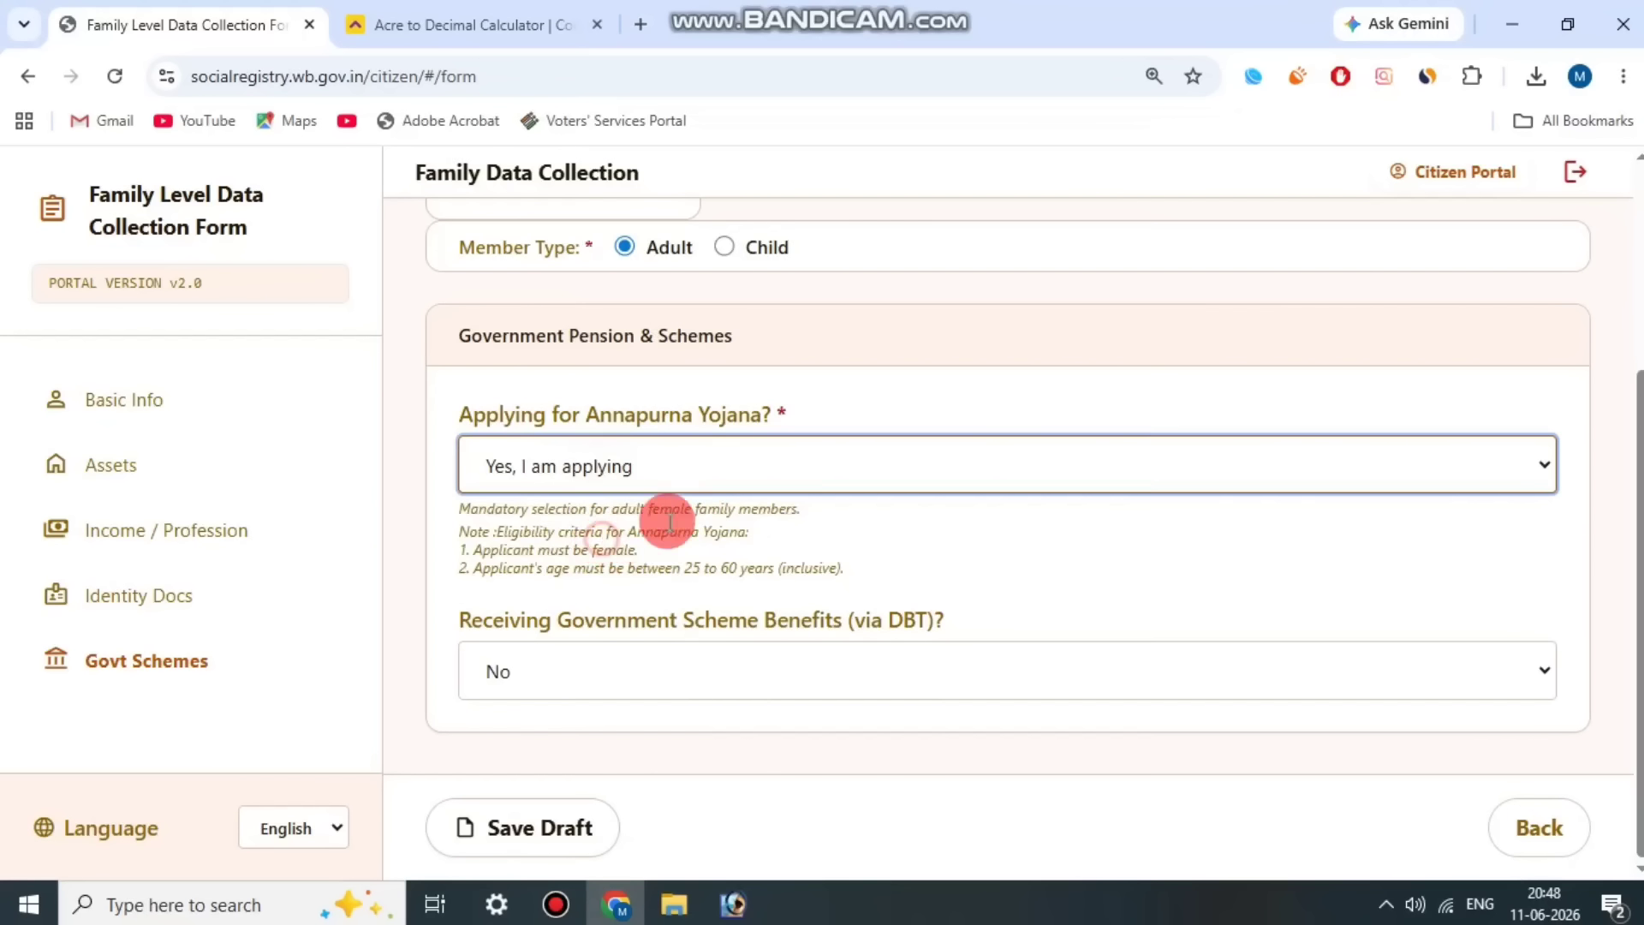
pyautogui.click(689, 416)
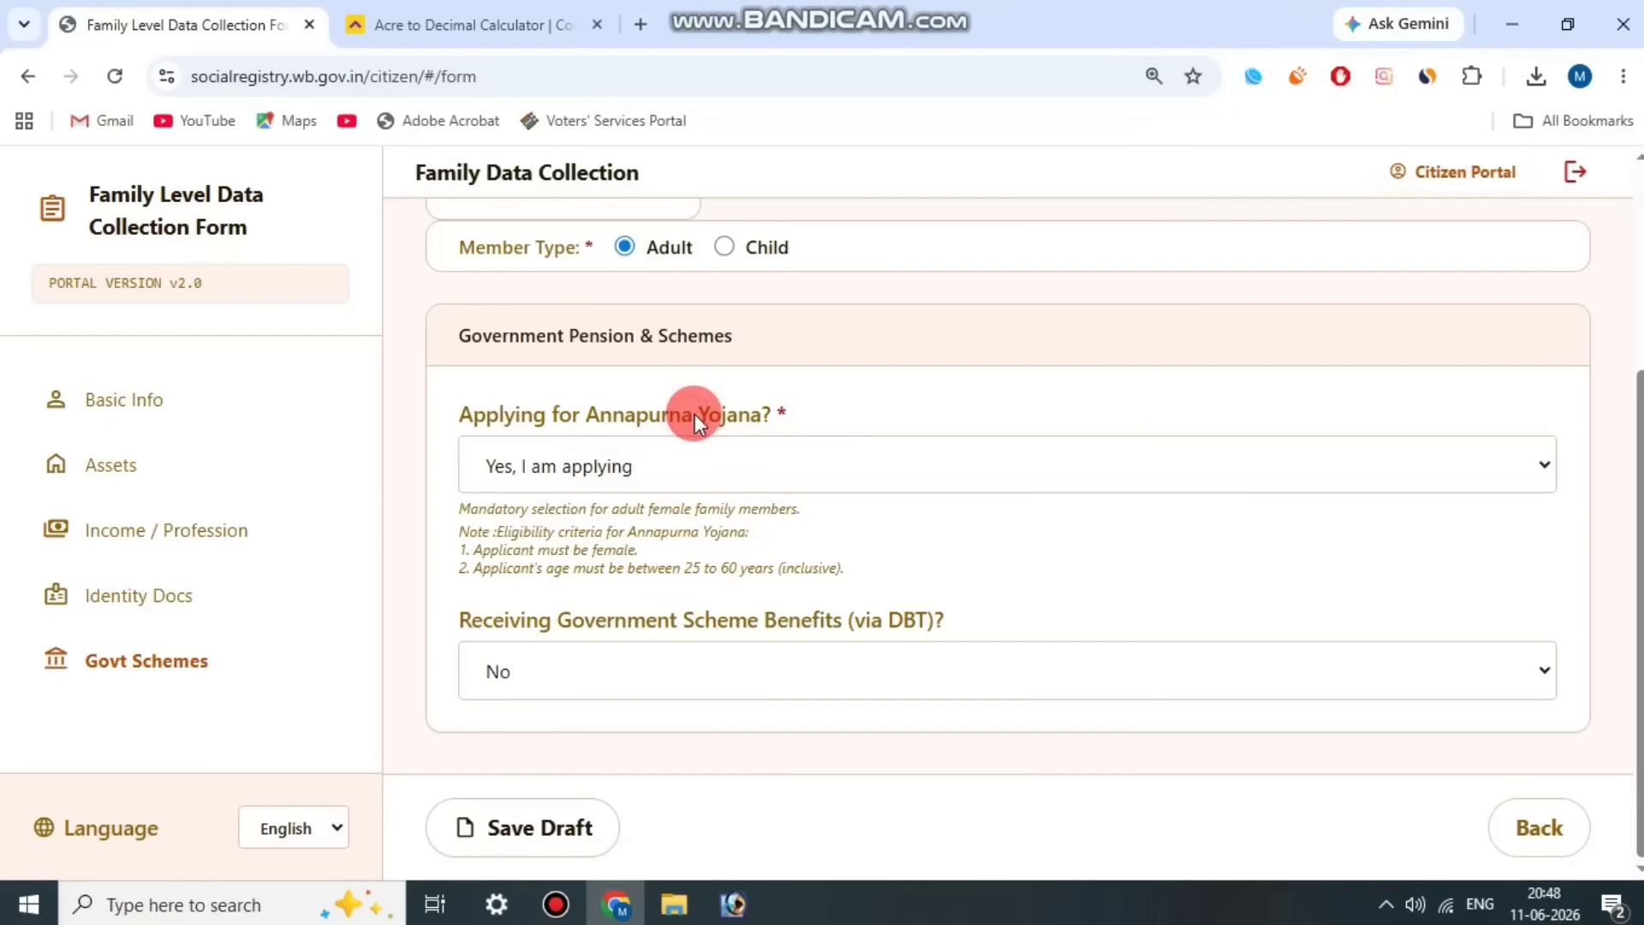
# Step: Set Receiving Government Scheme Benefits (via DBT) to Yes for Member 2
pyautogui.moveTo(505, 625); pyautogui.dragTo(1037, 615)
pyautogui.click(1036, 615)
pyautogui.click(891, 664)
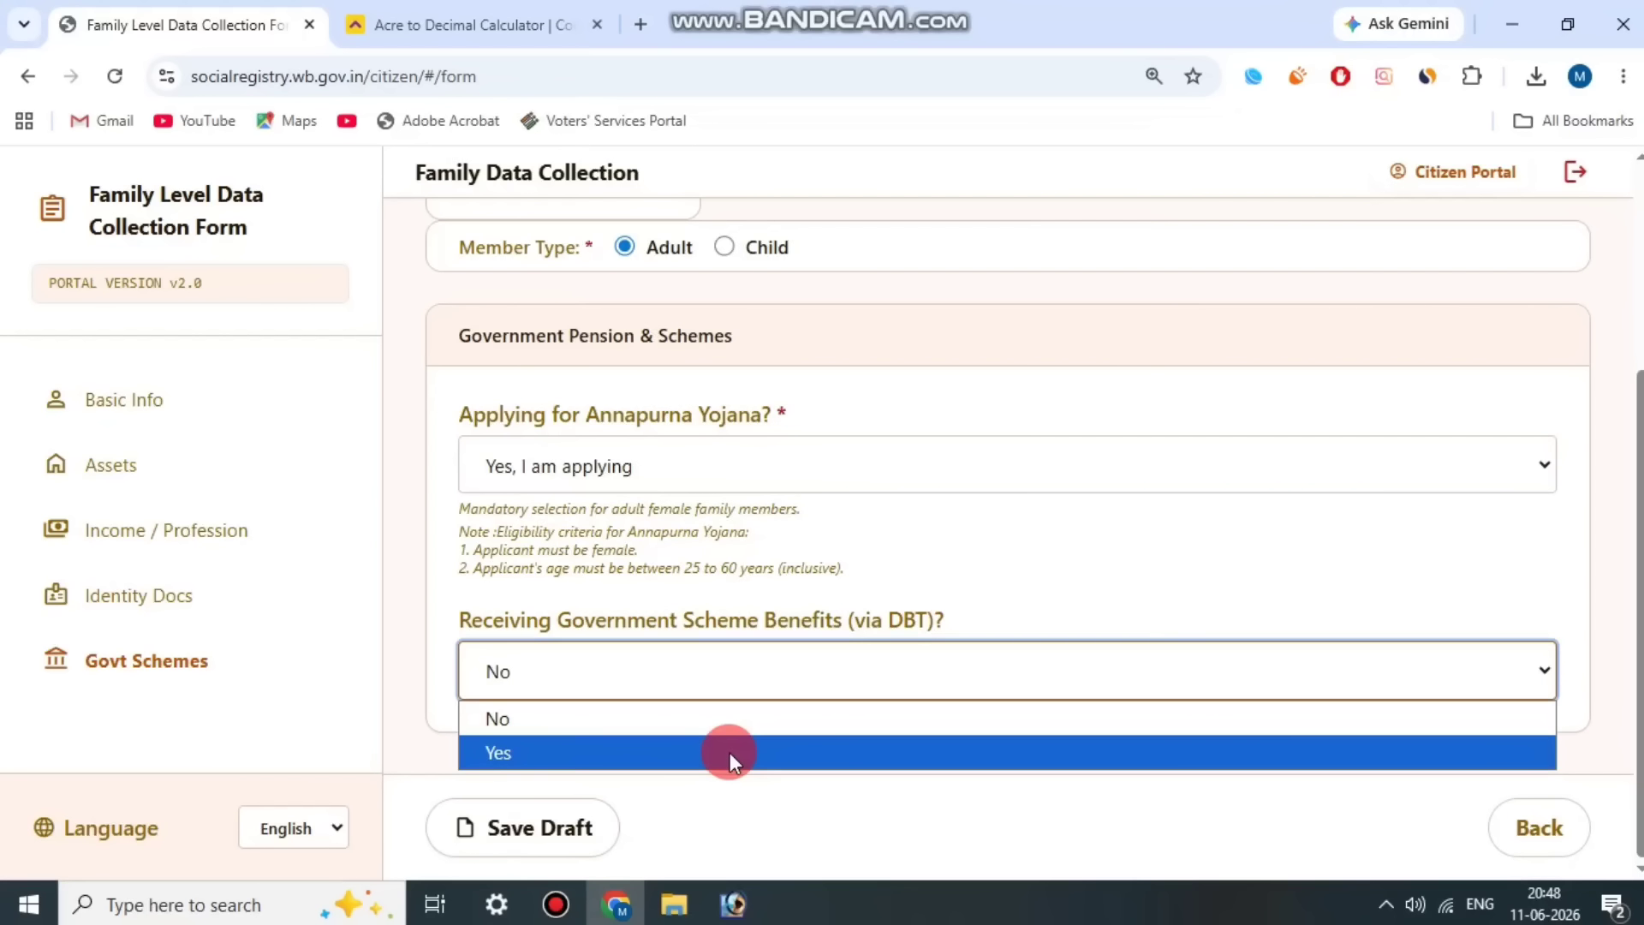
pyautogui.click(733, 752)
pyautogui.scroll(-3, 814, 566)
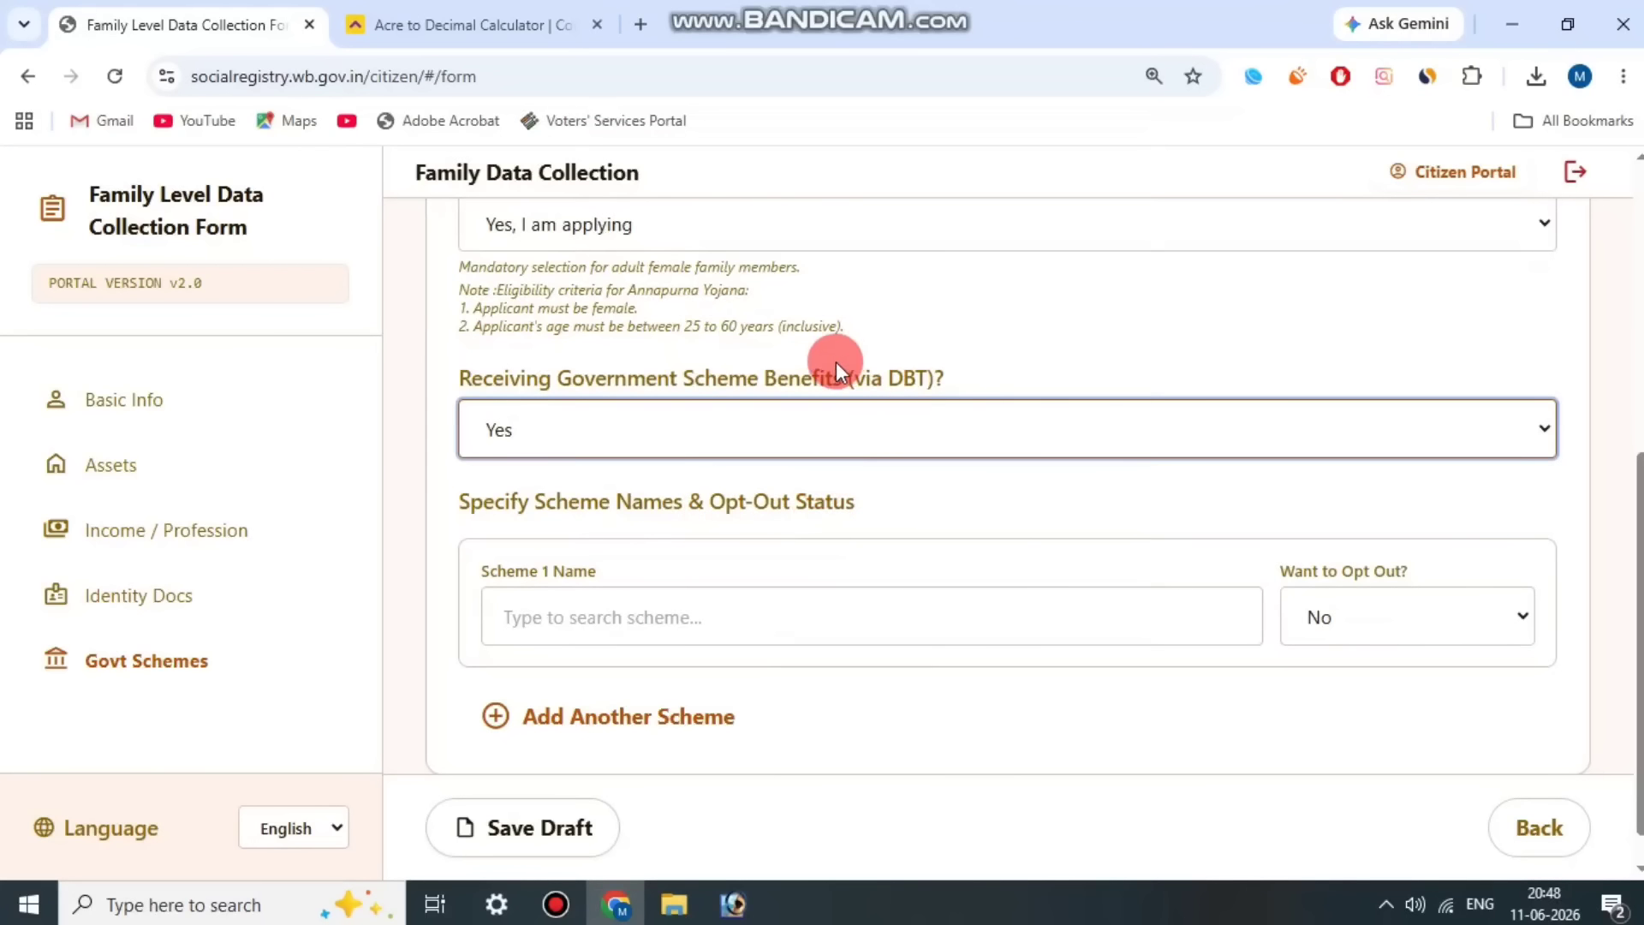
# Step: Choose Lakshmir Bhandar as Member 2's Scheme 1 and set its opt-out choice to Yes
pyautogui.moveTo(556, 500); pyautogui.dragTo(869, 501)
pyautogui.click(868, 501)
pyautogui.click(781, 610)
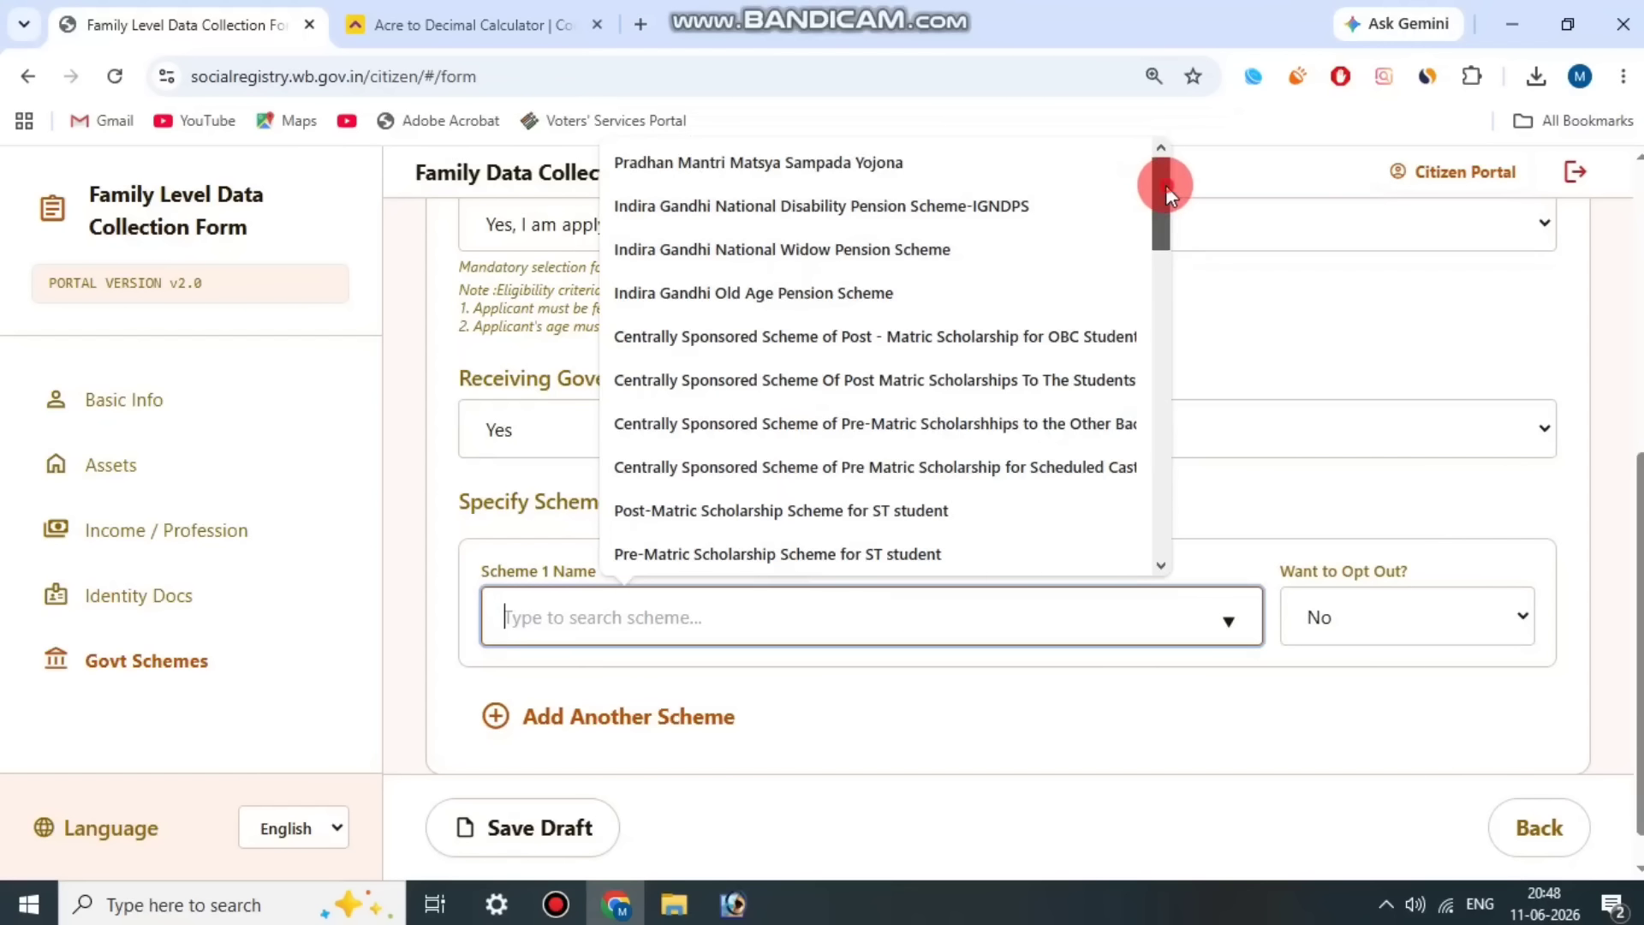
pyautogui.moveTo(1165, 185); pyautogui.dragTo(1167, 412)
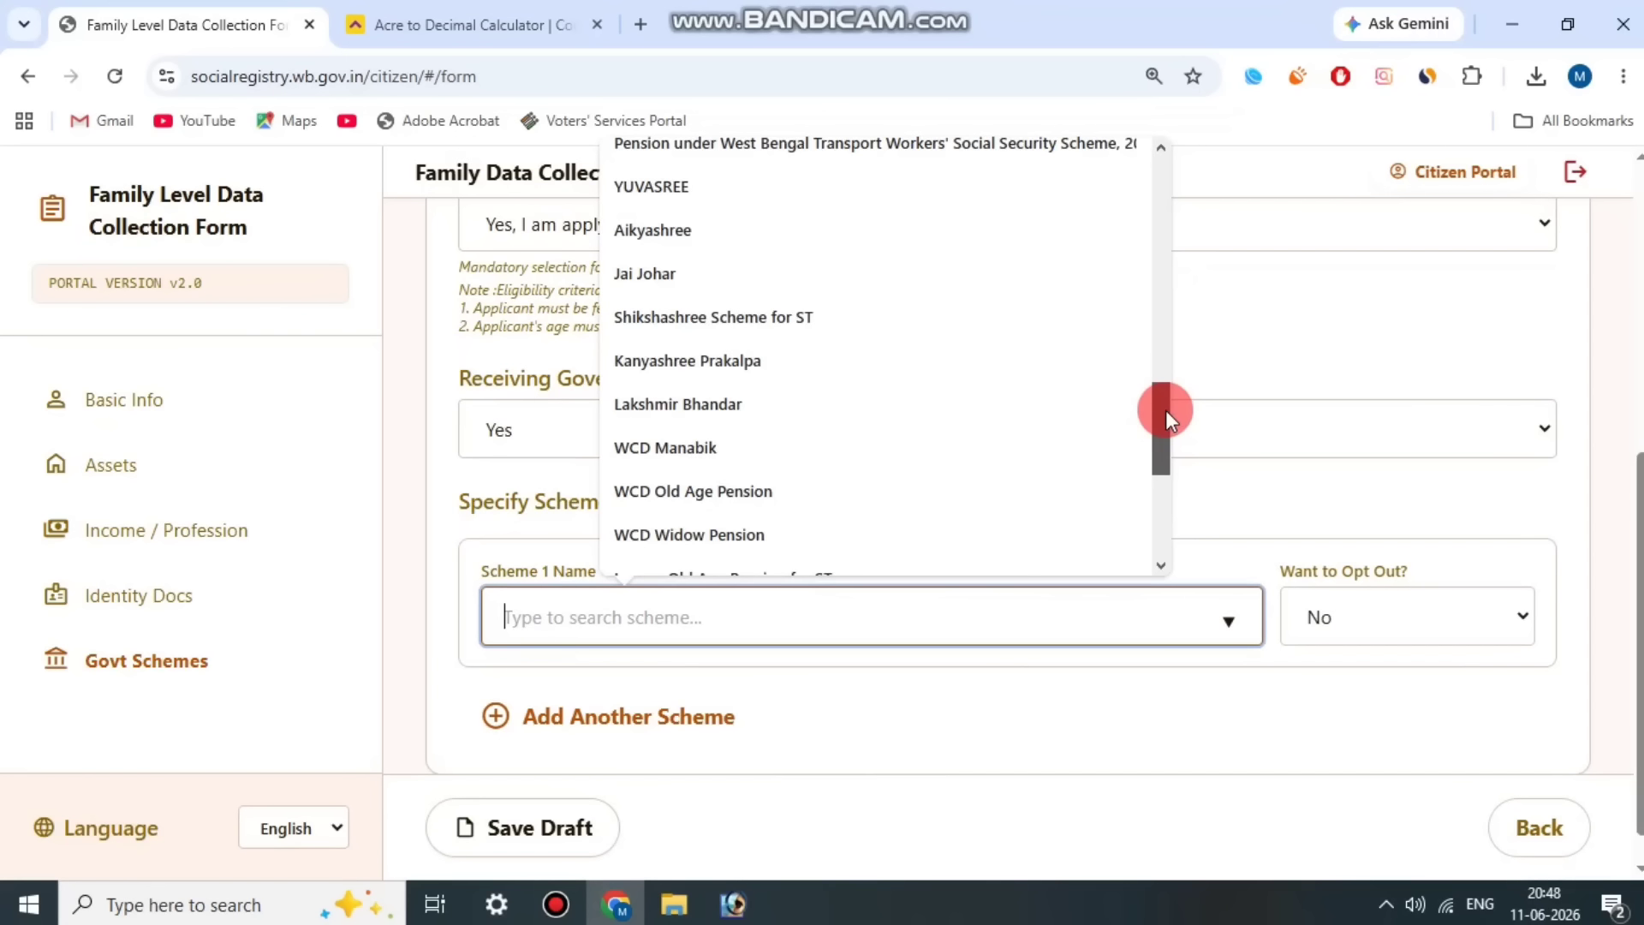
pyautogui.click(851, 399)
pyautogui.click(1391, 619)
pyautogui.click(1370, 683)
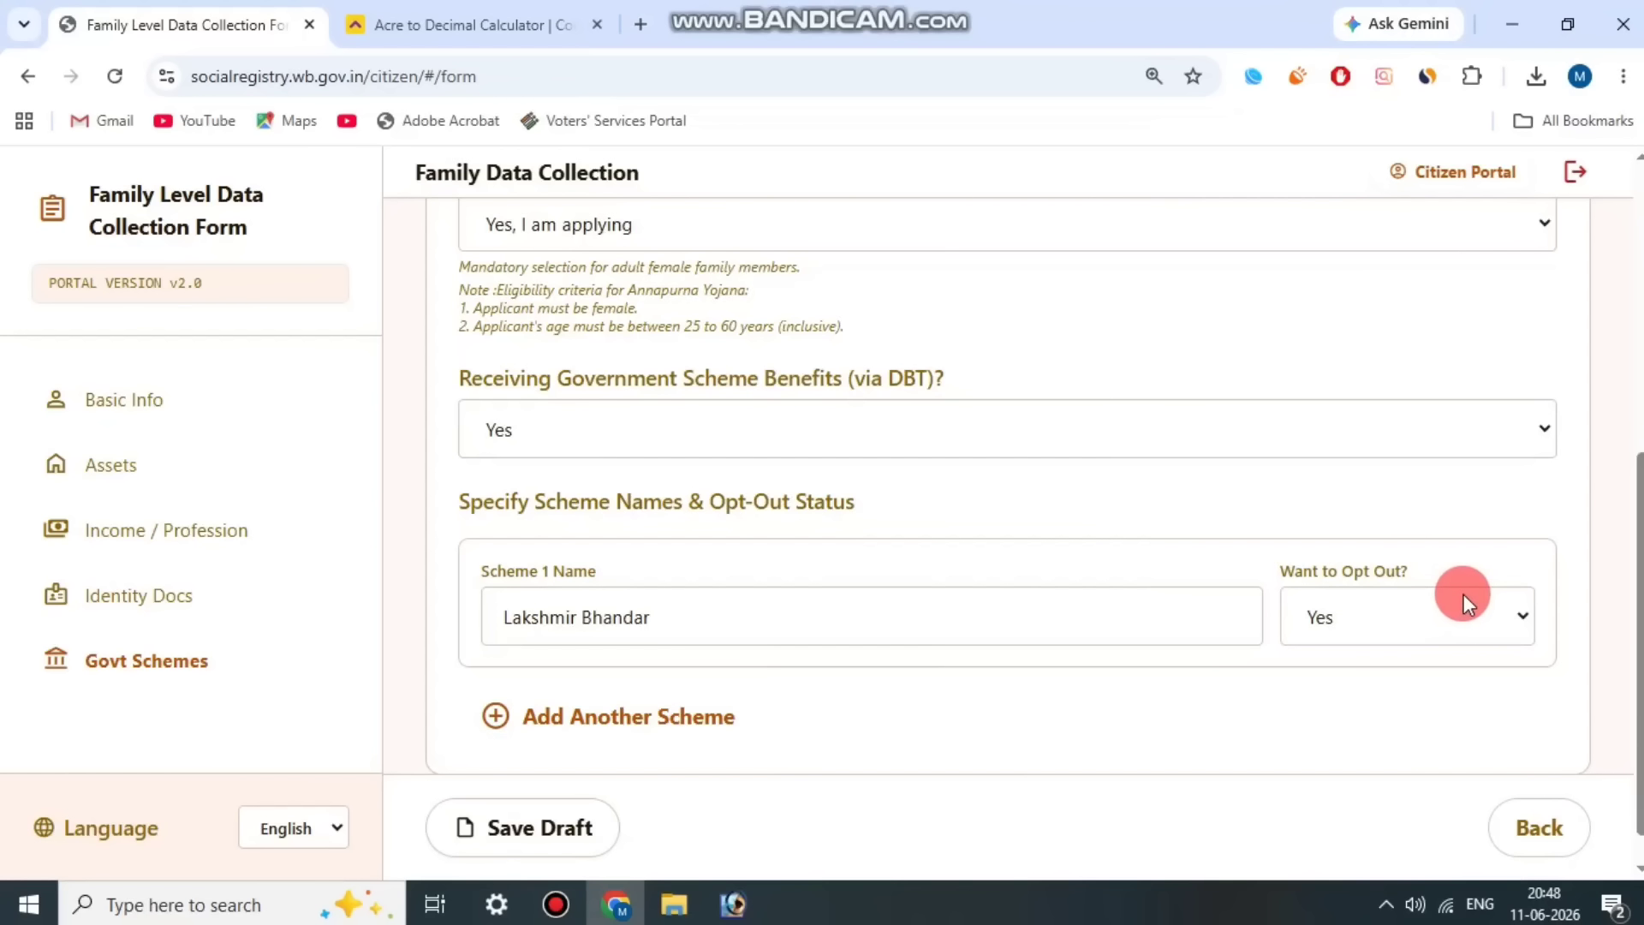
# Step: Save the form as a draft and open Member 3's entry
pyautogui.click(575, 827)
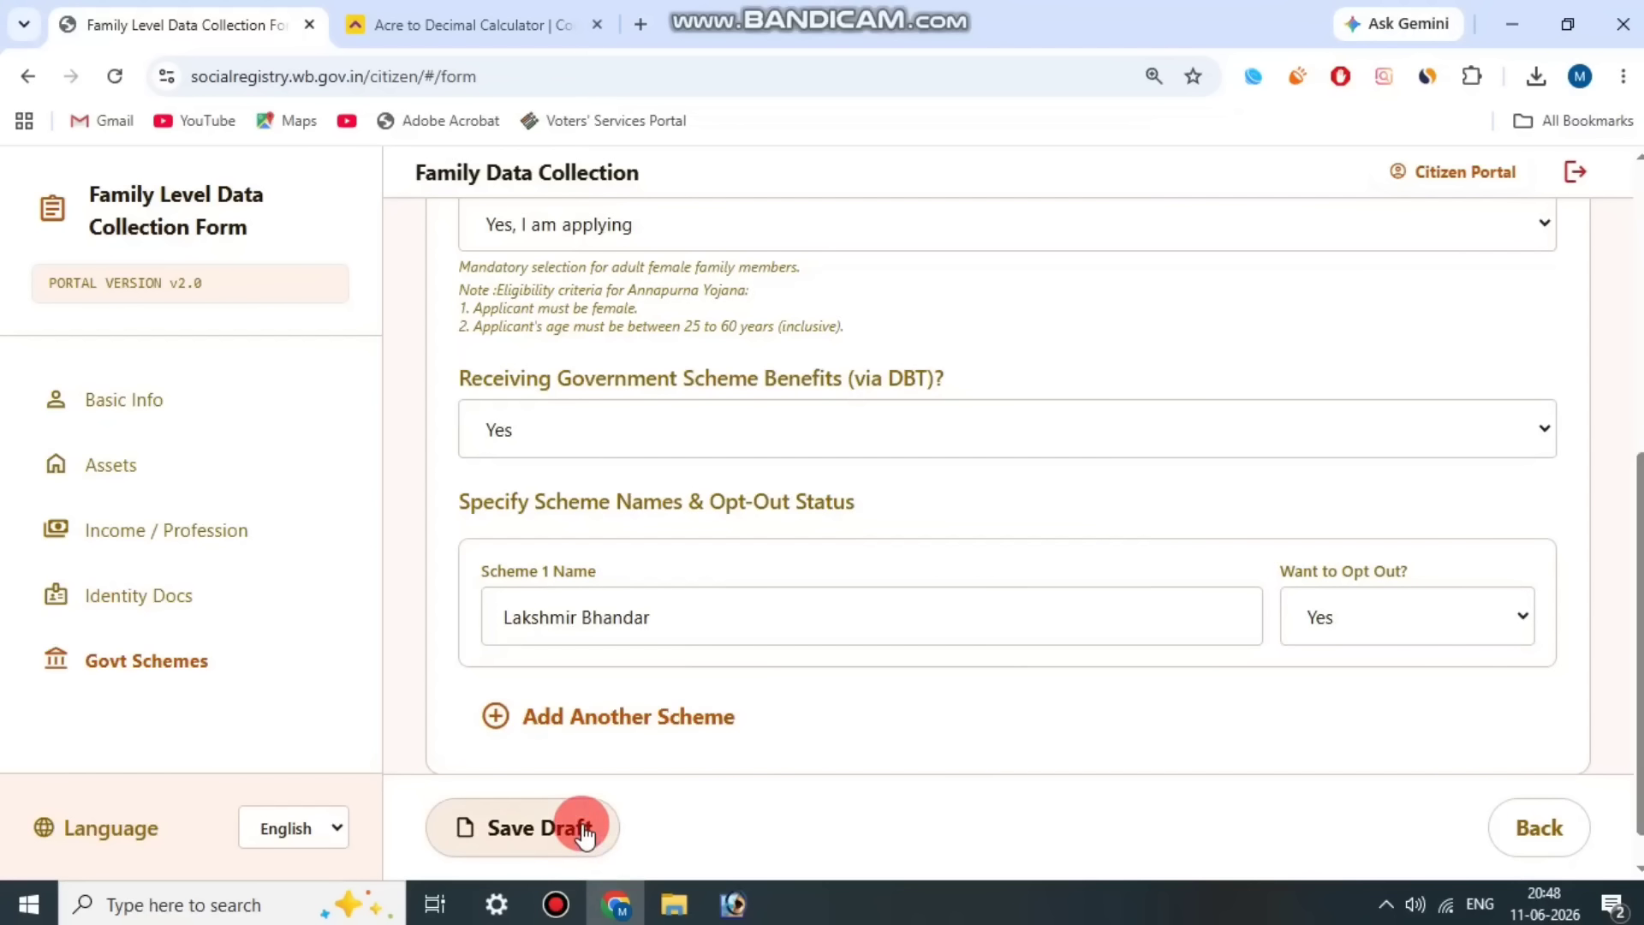
pyautogui.scroll(6, 1216, 578)
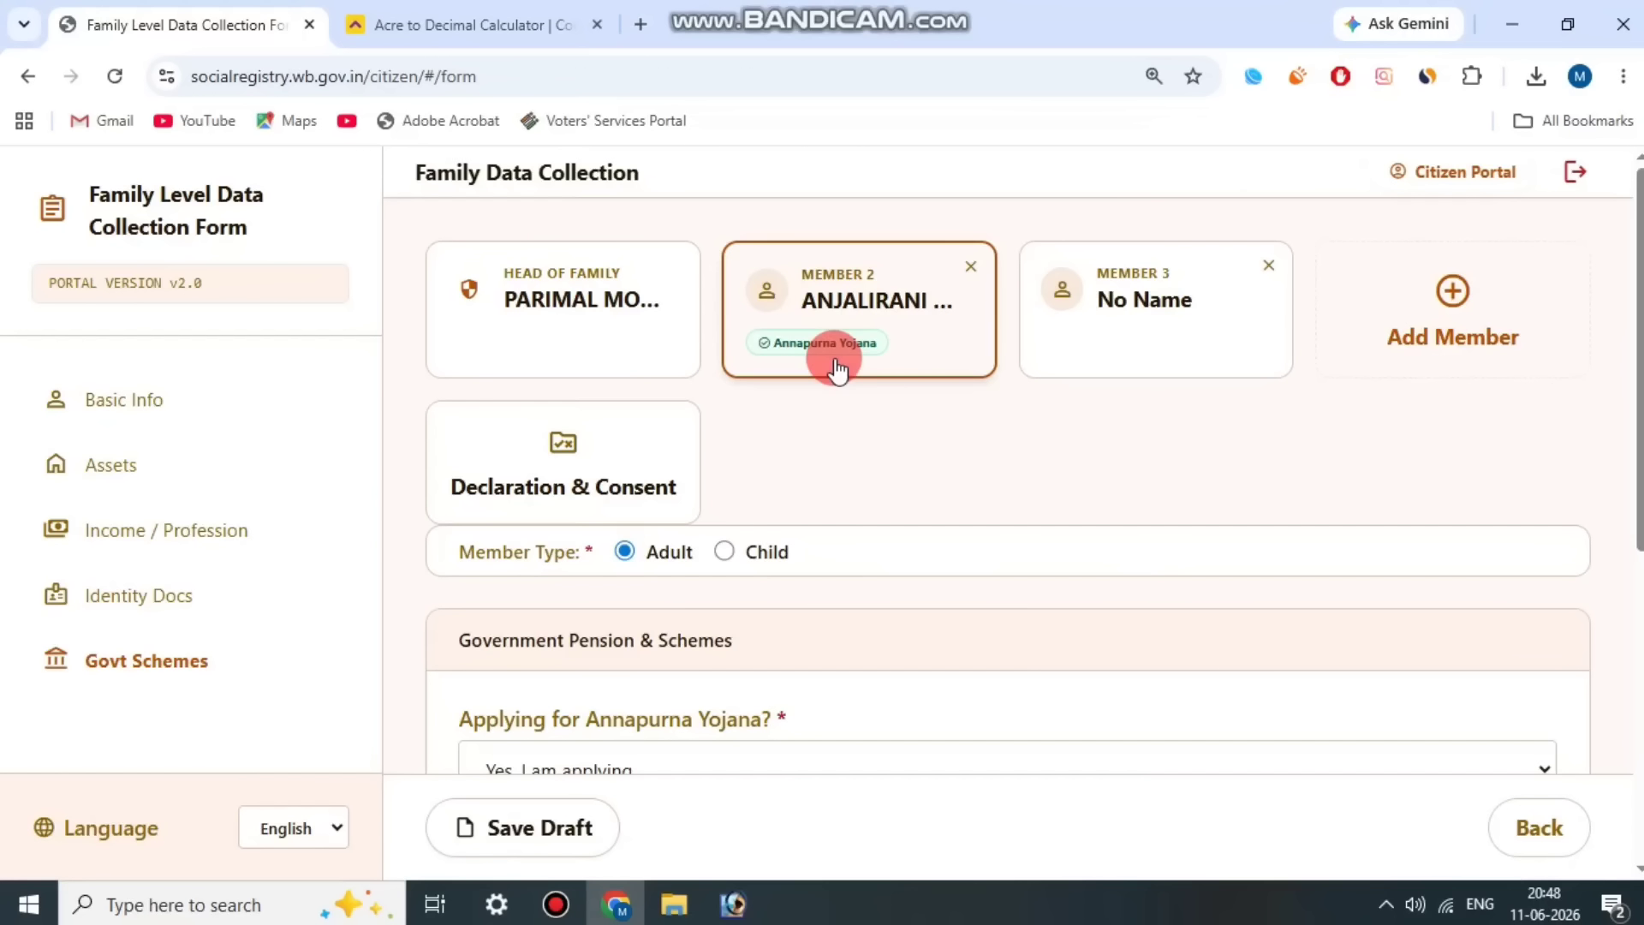
pyautogui.click(1177, 330)
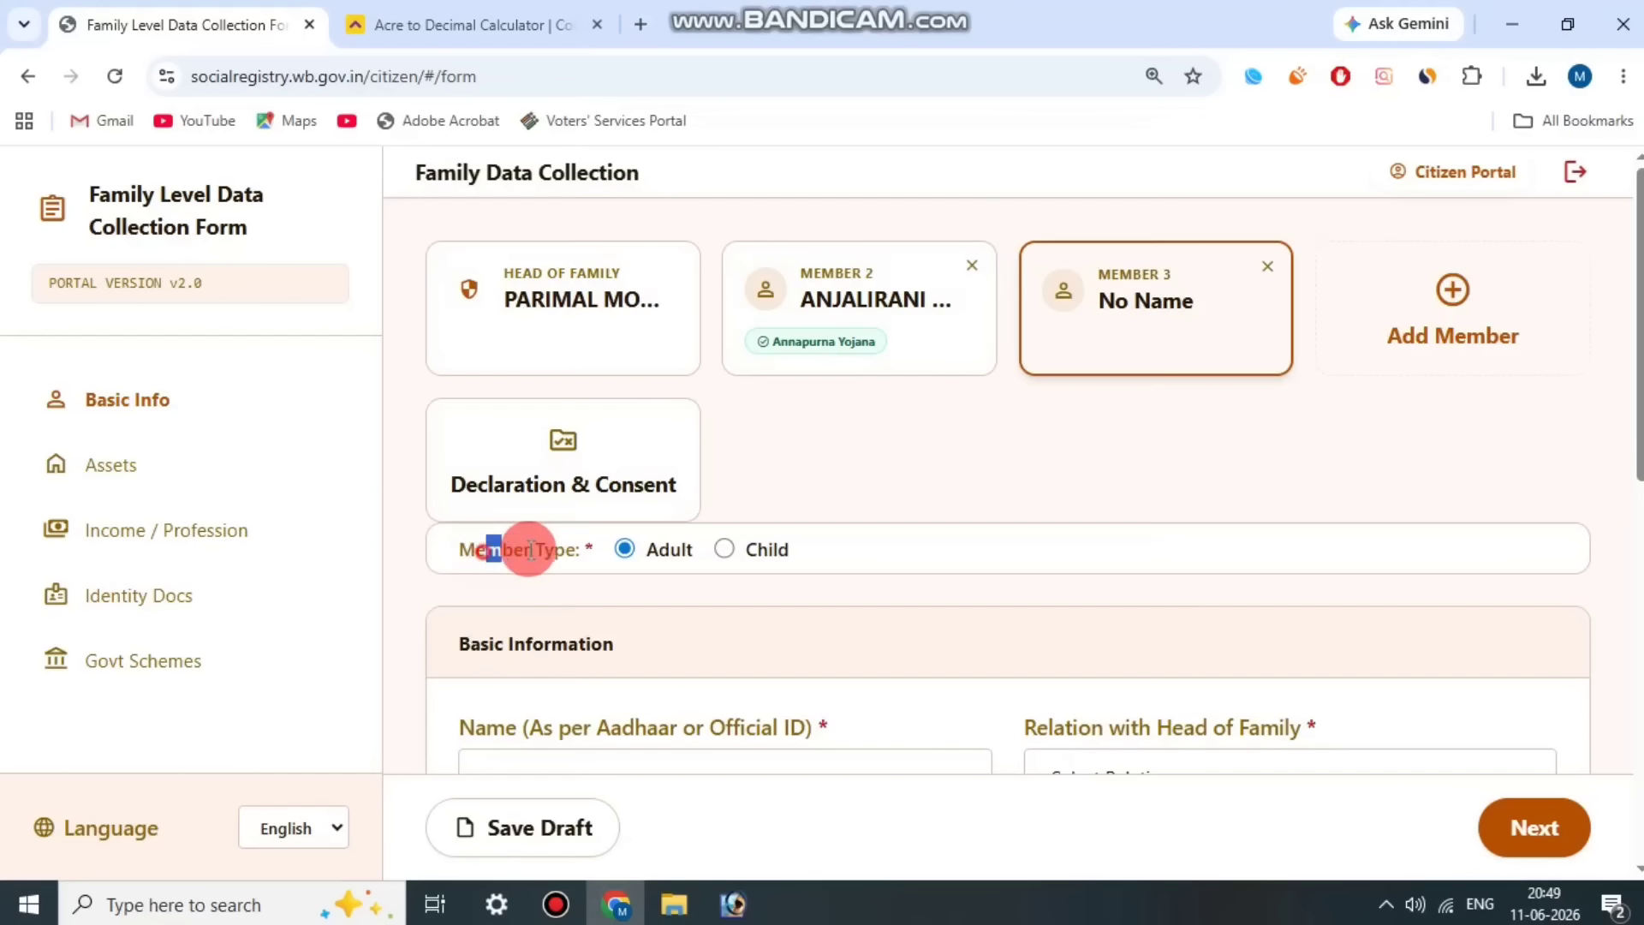
# Step: Review Member 3's name field and open the choices for Relation with Head of Family
pyautogui.scroll(-1, 850, 512)
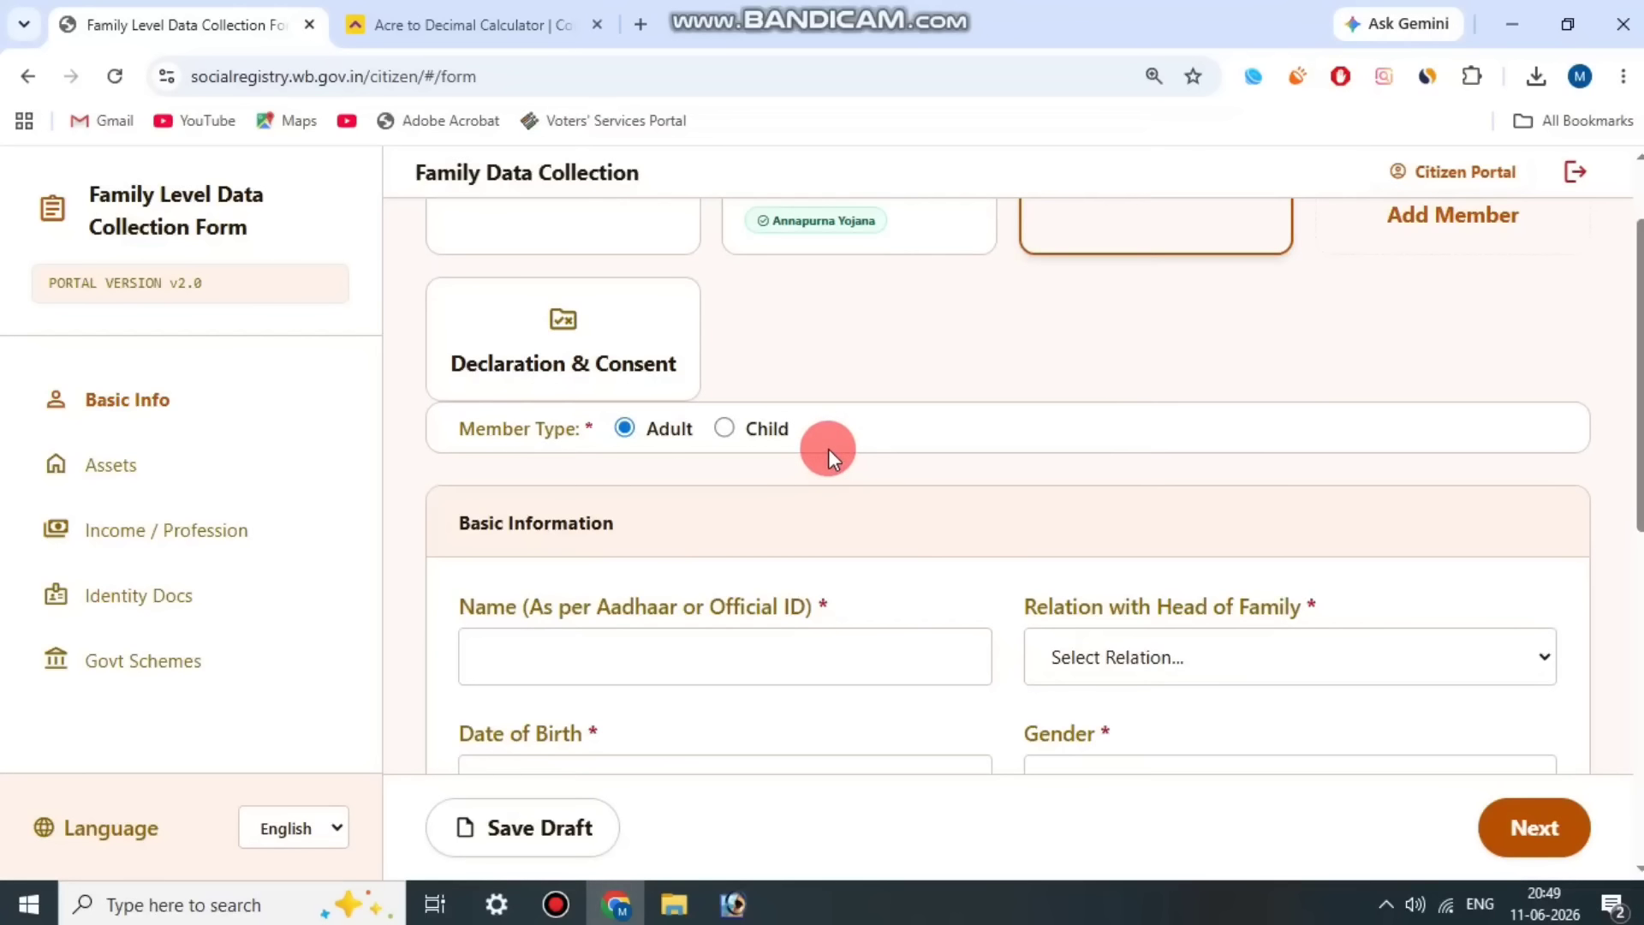
pyautogui.scroll(-1, 785, 558)
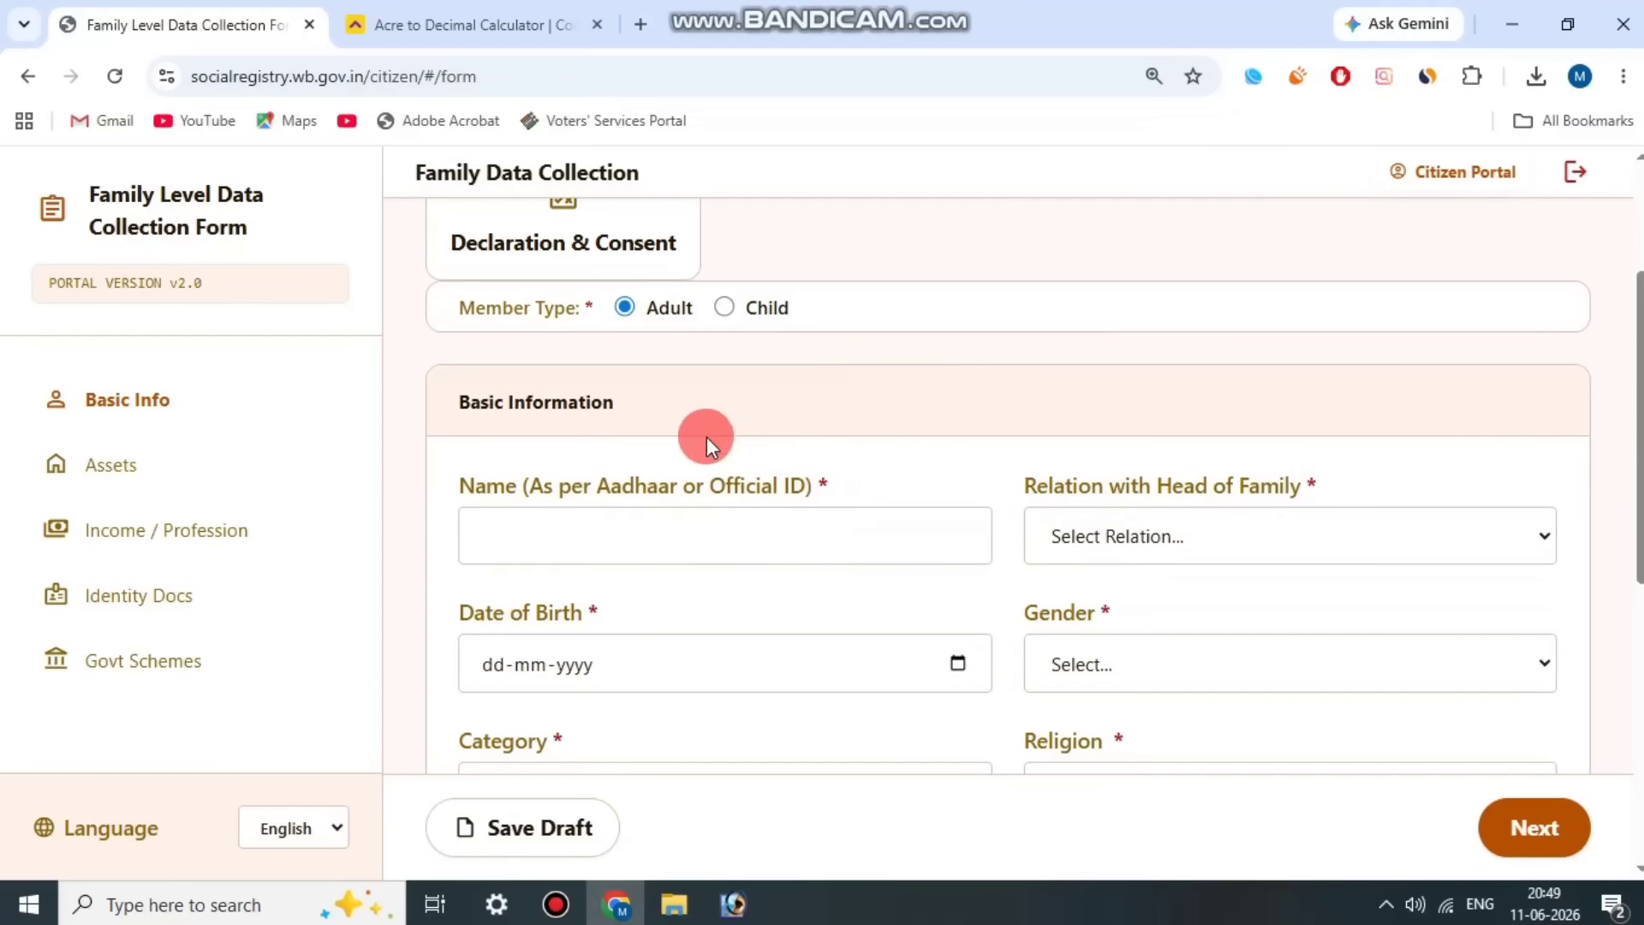
pyautogui.moveTo(537, 485); pyautogui.dragTo(817, 482)
pyautogui.click(818, 481)
pyautogui.moveTo(1016, 481); pyautogui.dragTo(1248, 479)
pyautogui.click(1249, 479)
pyautogui.click(1247, 532)
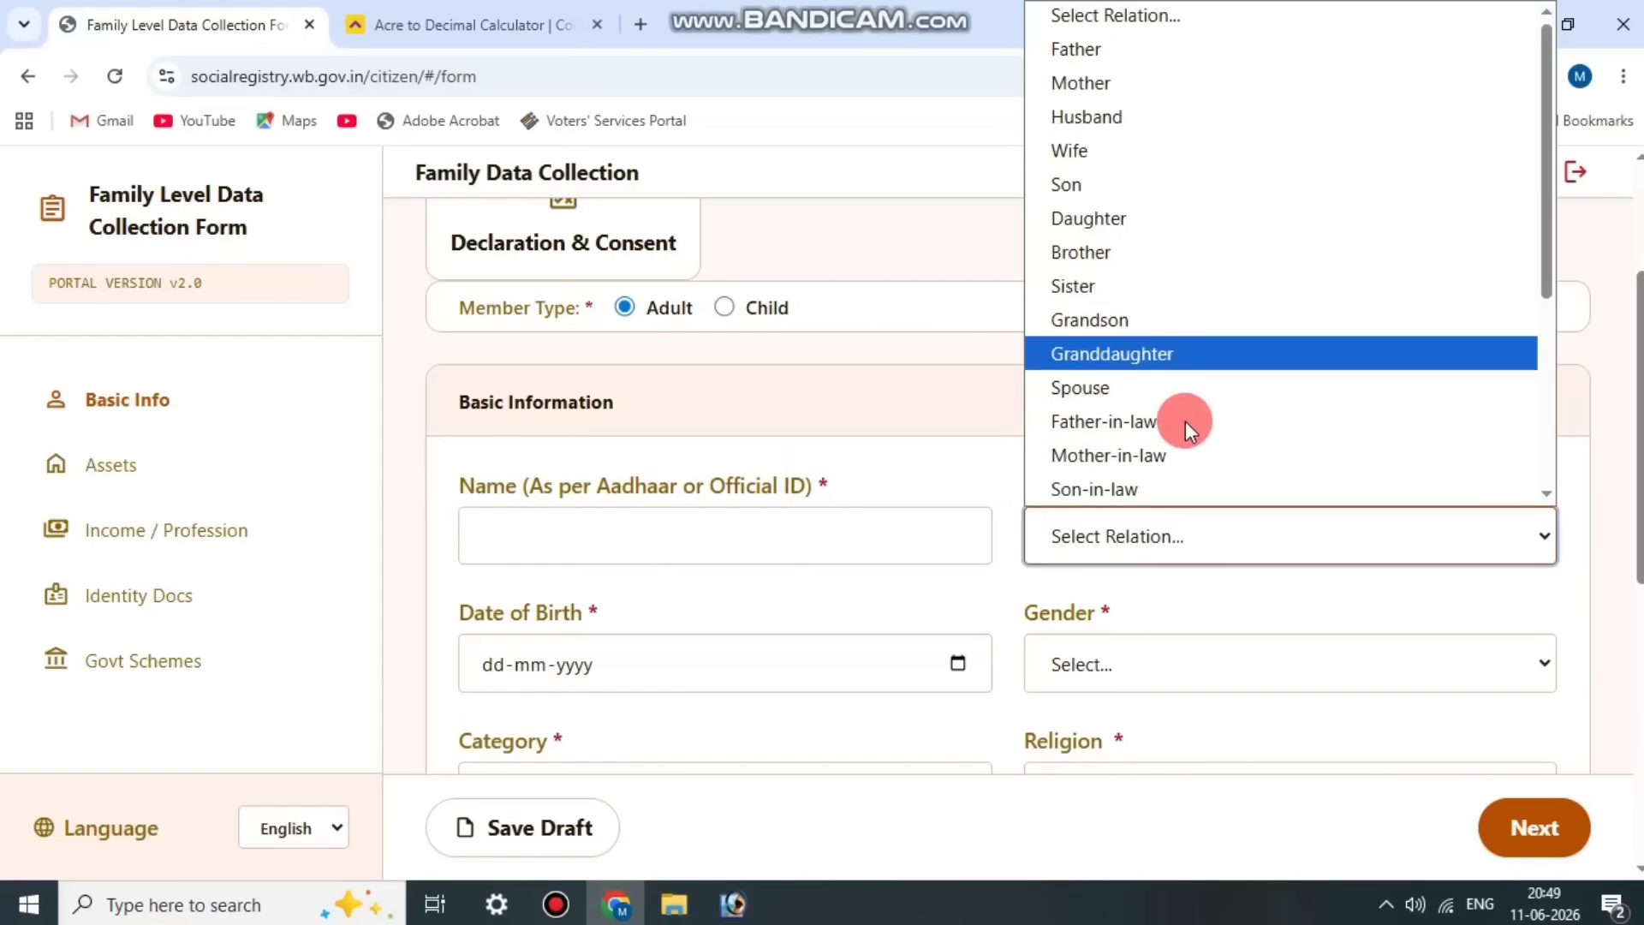
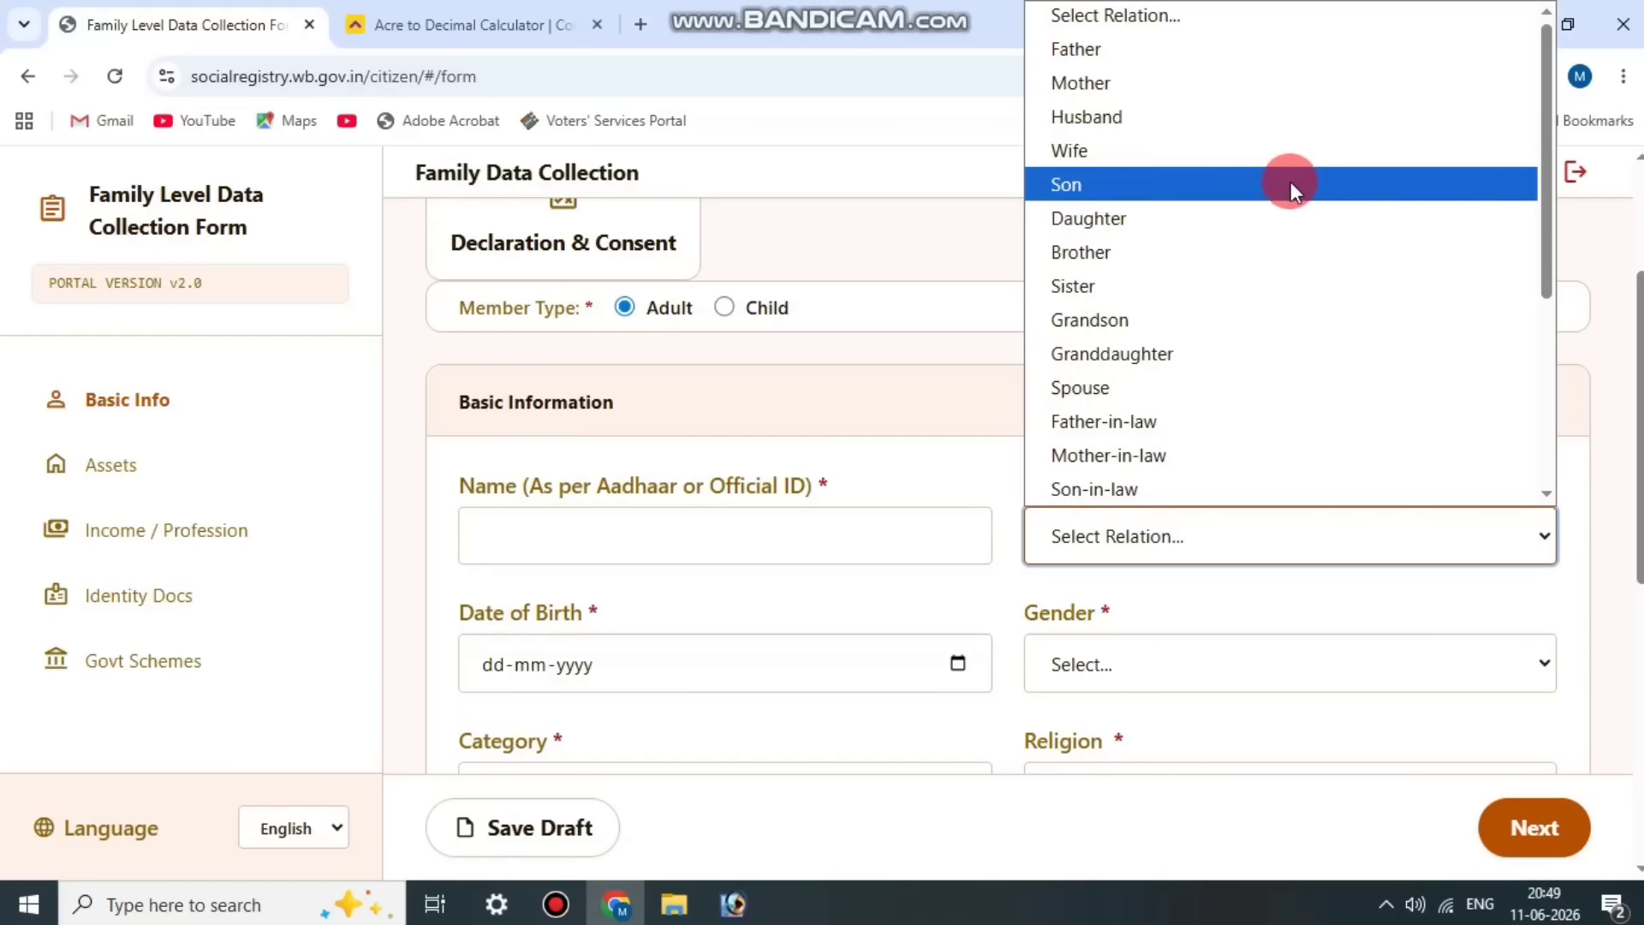
# Step: Set Member 3's Relation with Head of Family to Son
pyautogui.click(1293, 183)
pyautogui.scroll(-1, 896, 521)
pyautogui.scroll(-3, 896, 521)
# Step: Enter Member 3's date of birth and set the Gender to Male
pyautogui.click(456, 368)
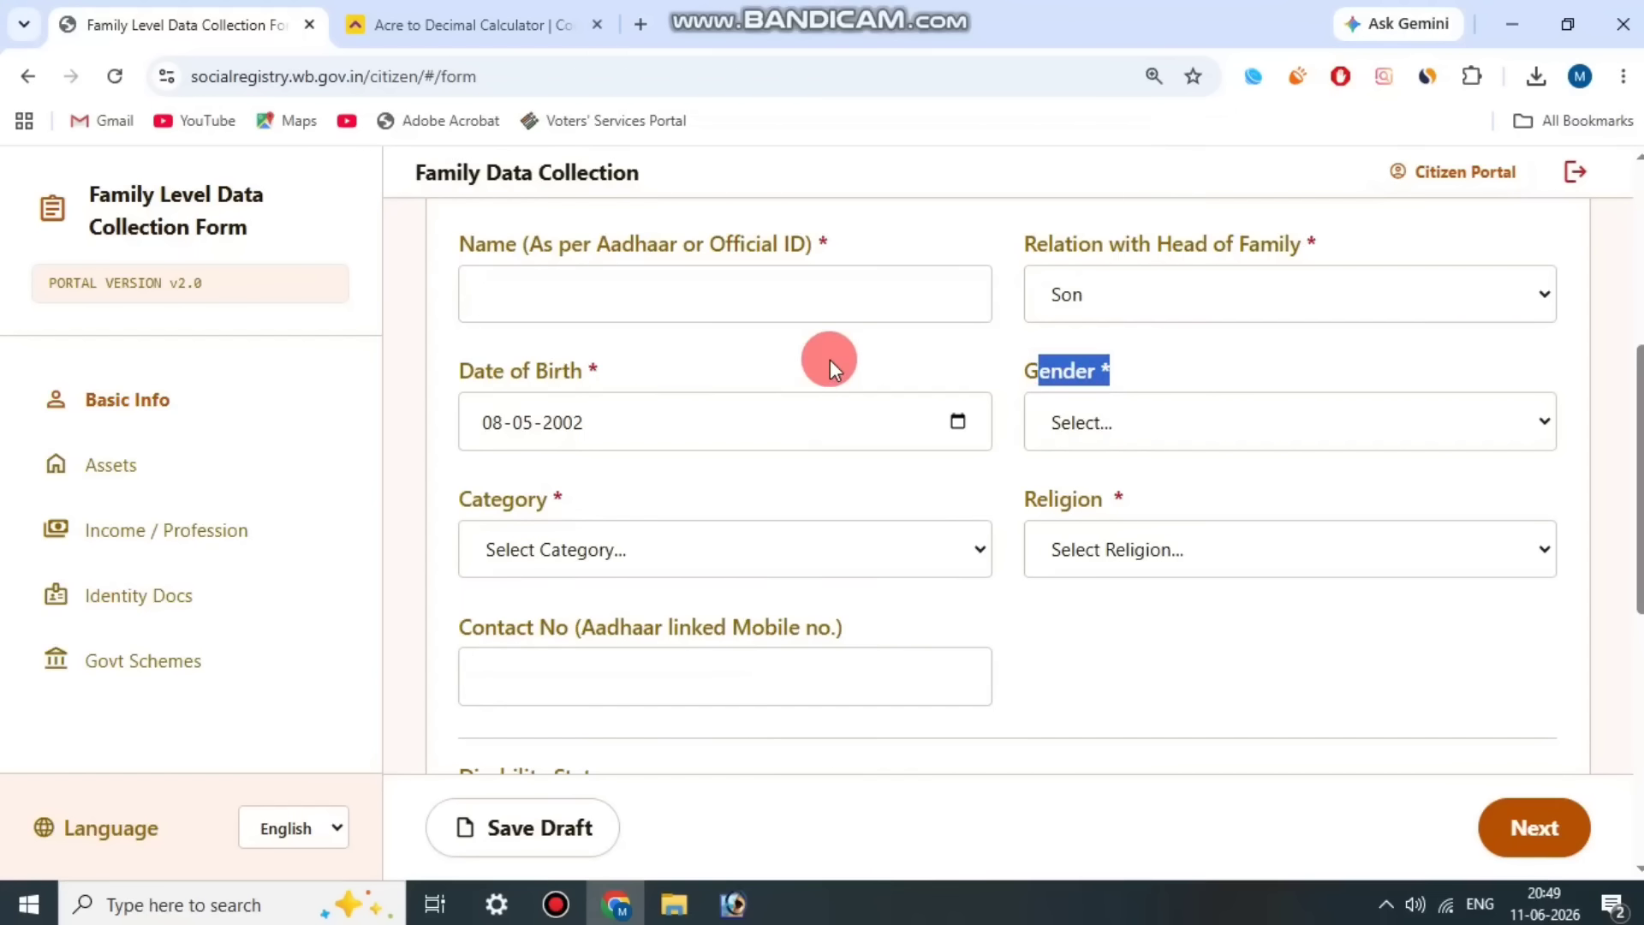
pyautogui.click(830, 358)
pyautogui.click(1185, 422)
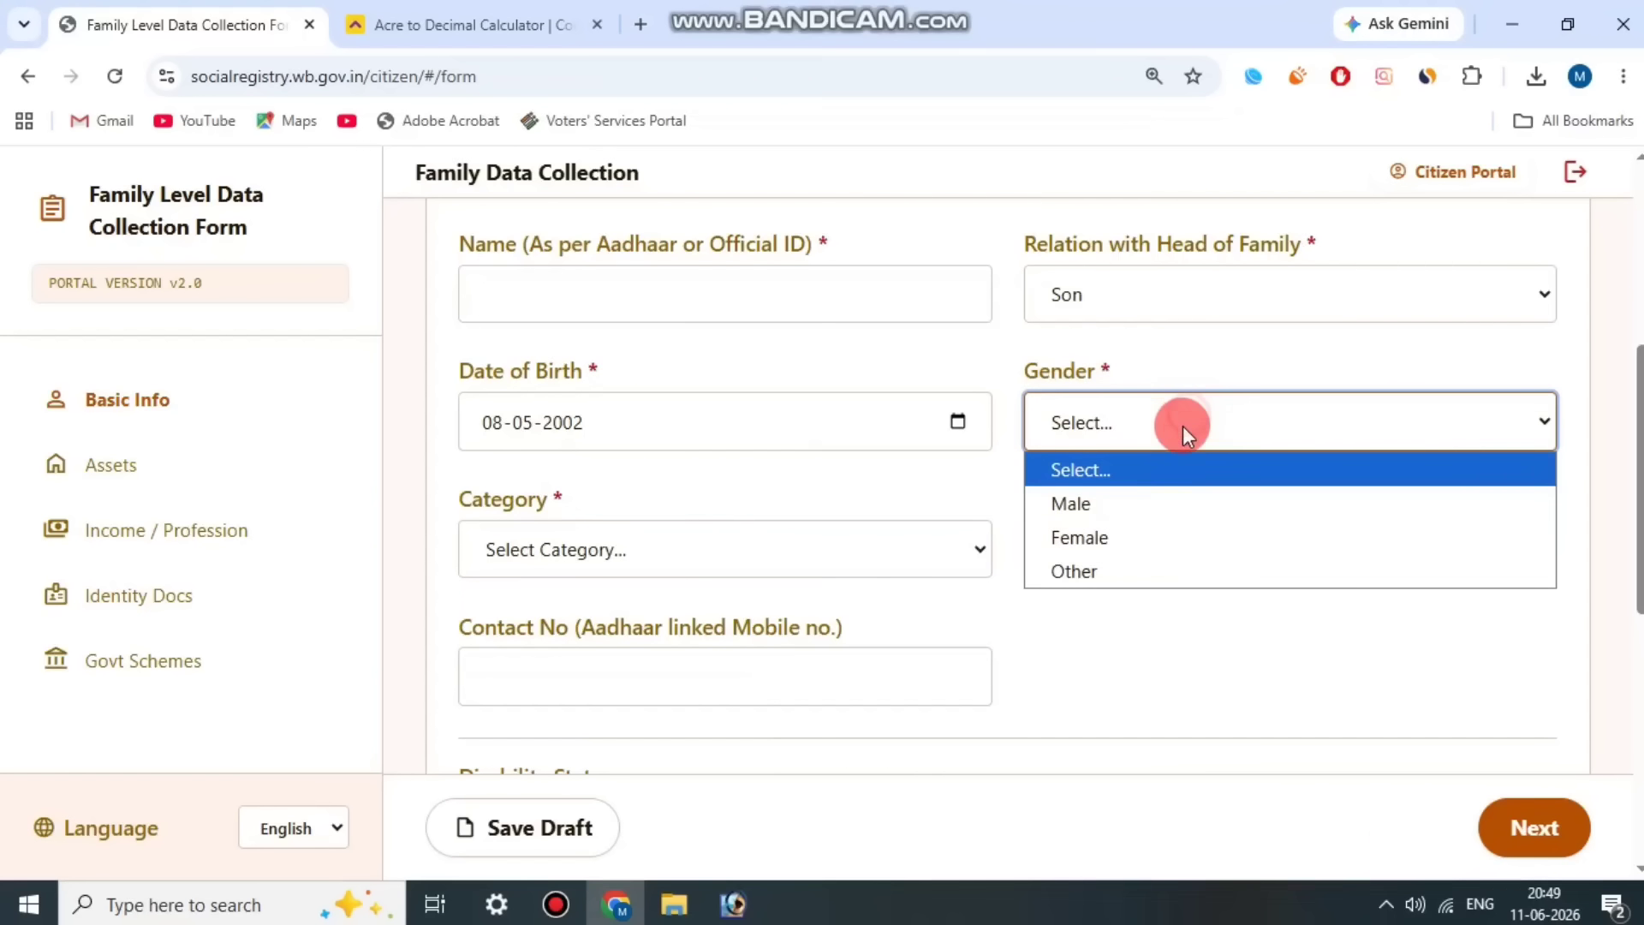
pyautogui.click(1137, 512)
# Step: Set Member 3's Category to OBC (Other Backward Classes)
pyautogui.moveTo(483, 499); pyautogui.dragTo(624, 509)
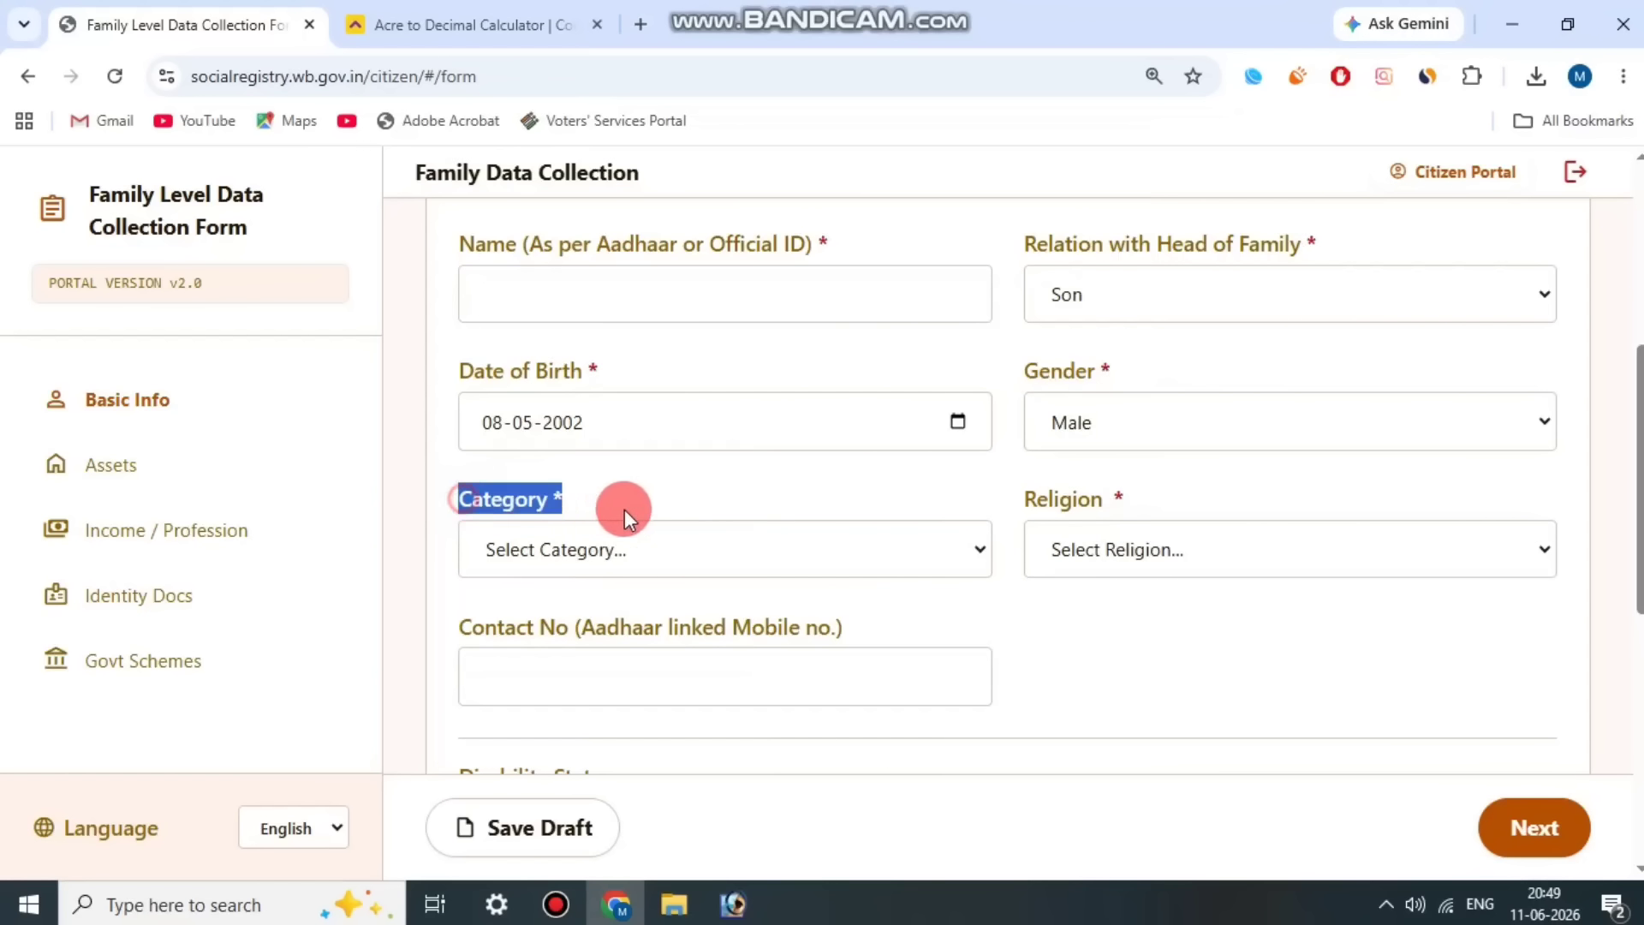
pyautogui.click(676, 568)
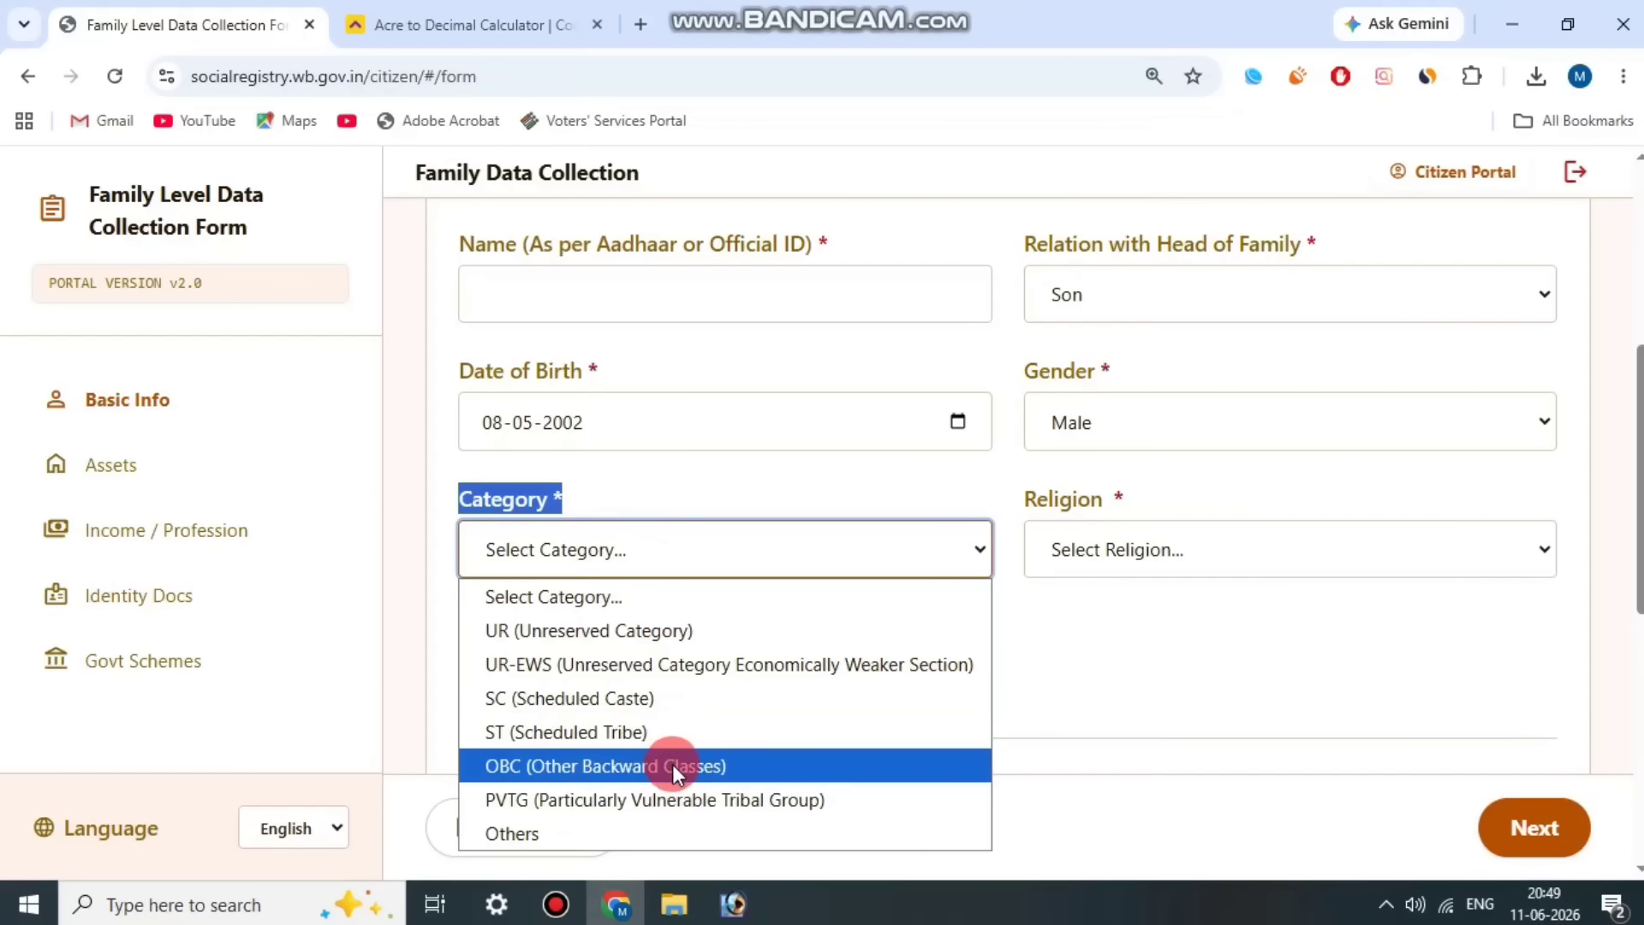
pyautogui.click(695, 768)
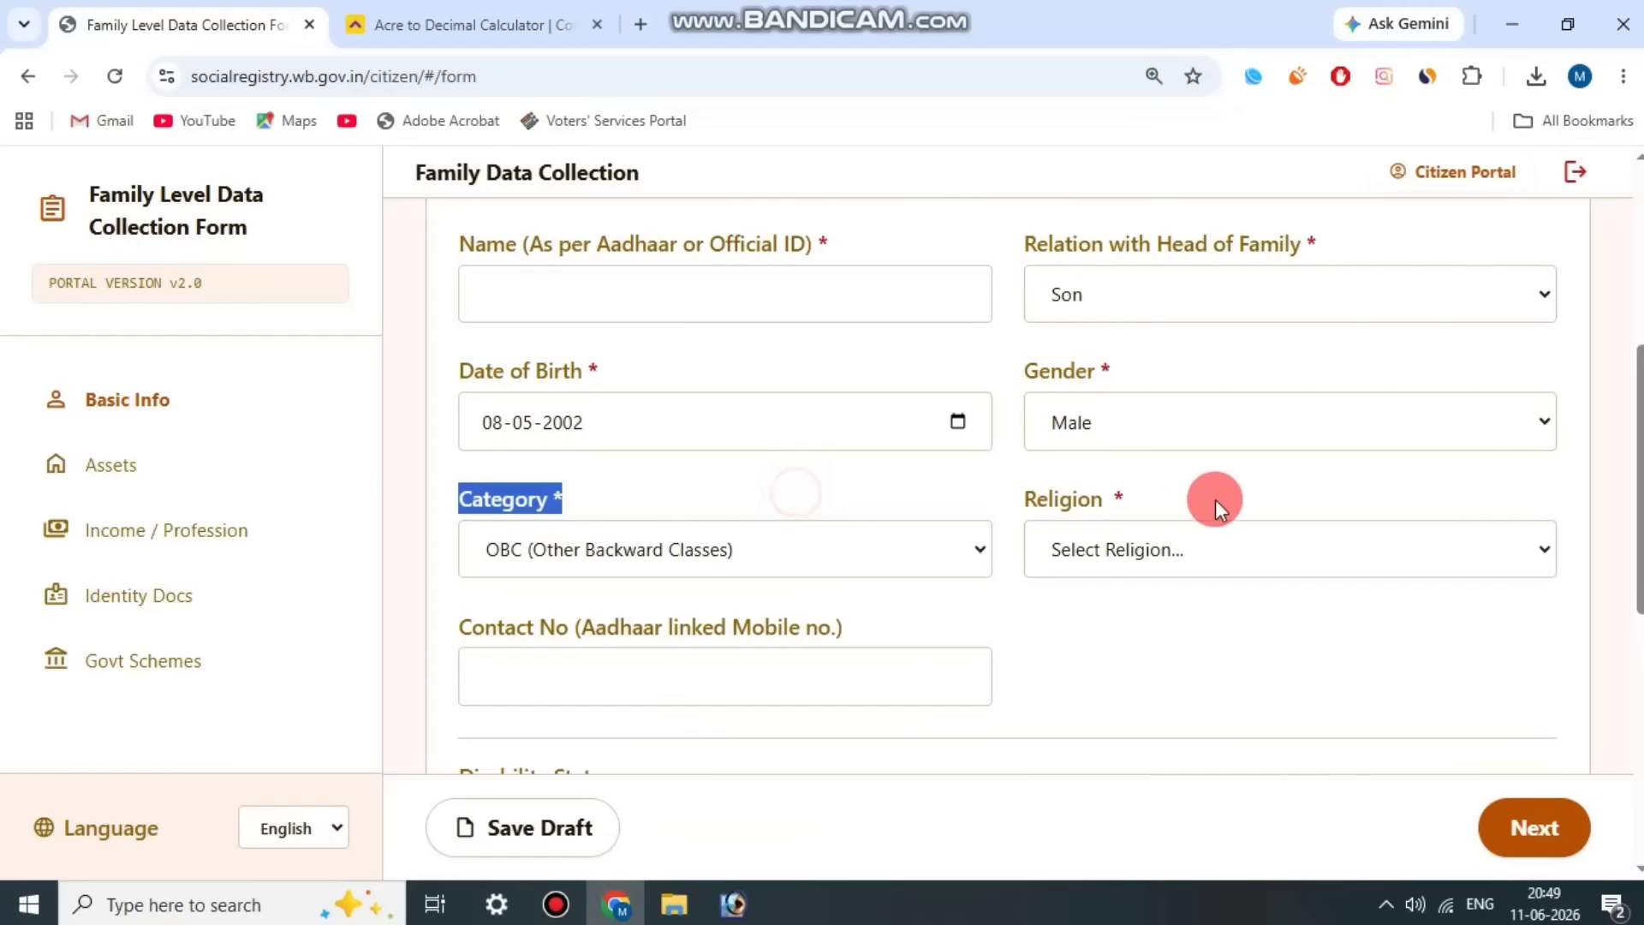
pyautogui.click(675, 569)
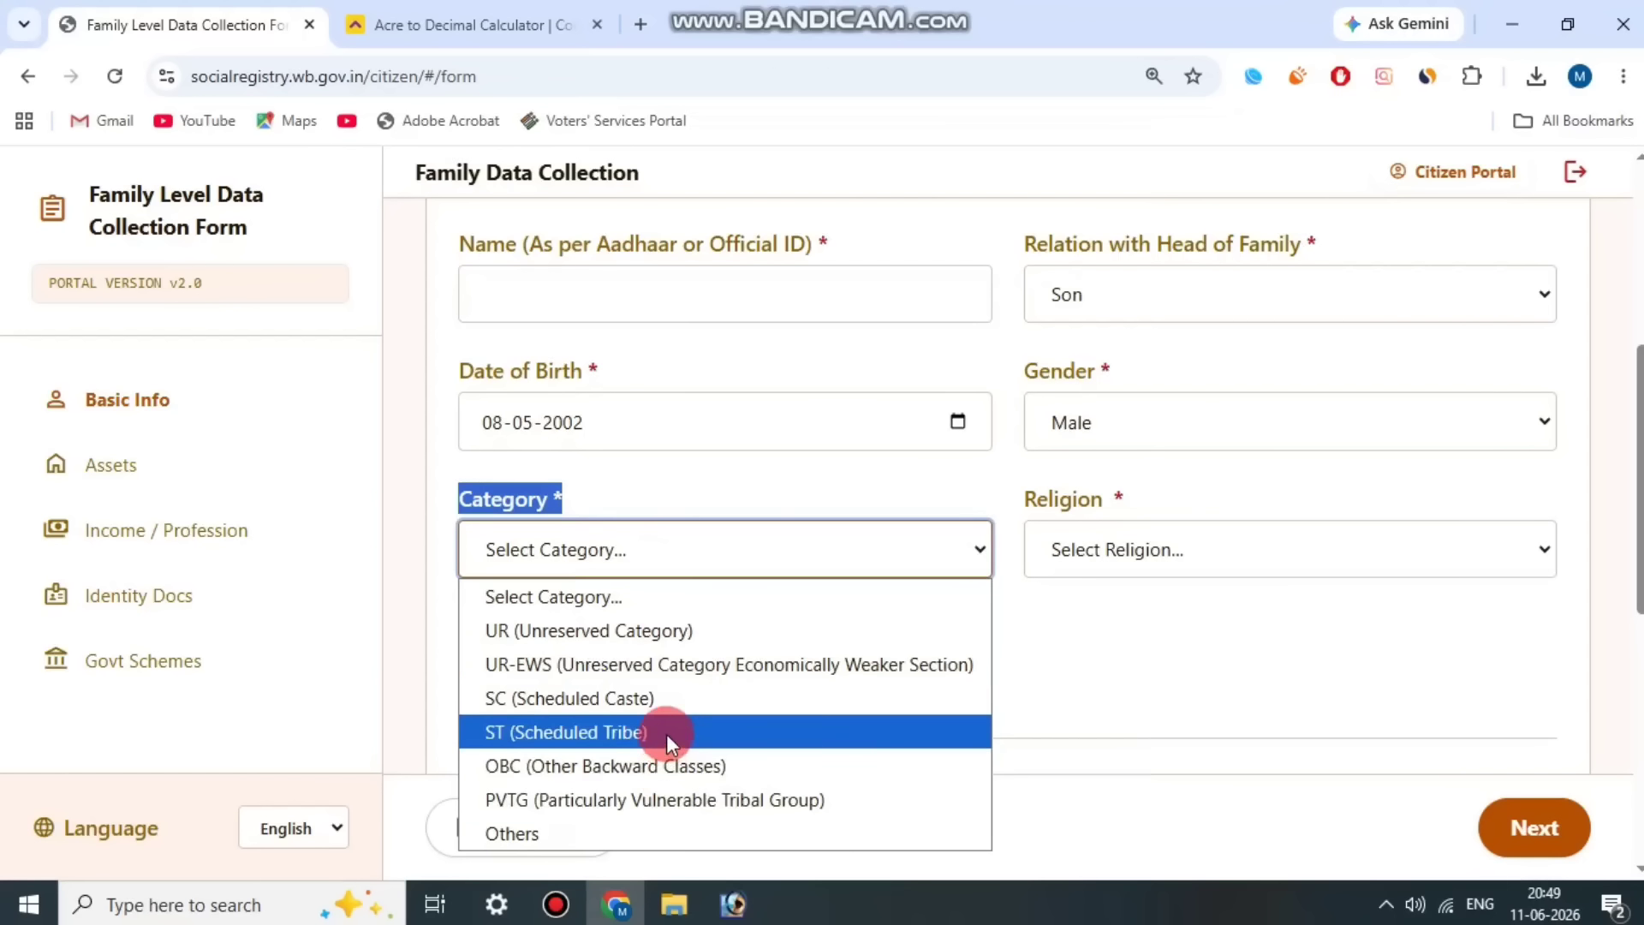
pyautogui.click(696, 767)
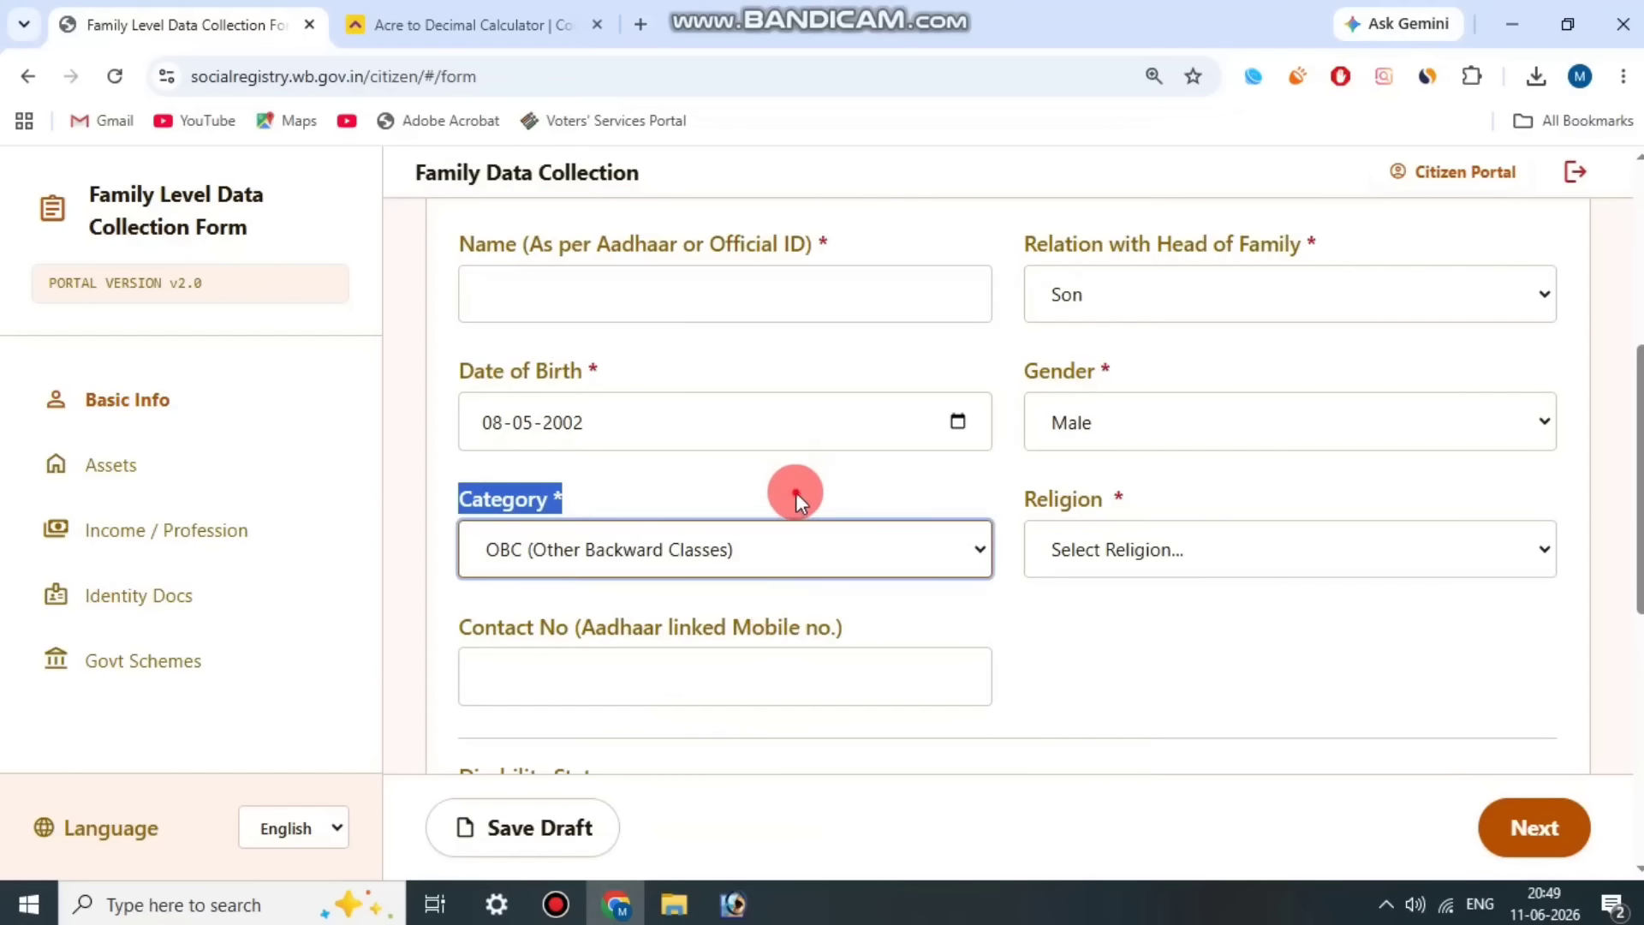
# Step: Set Member 3's Religion to Hinduism in the Basic Information section
pyautogui.scroll(-1, 1091, 382)
pyautogui.tripleClick(1091, 382)
pyautogui.click(1191, 430)
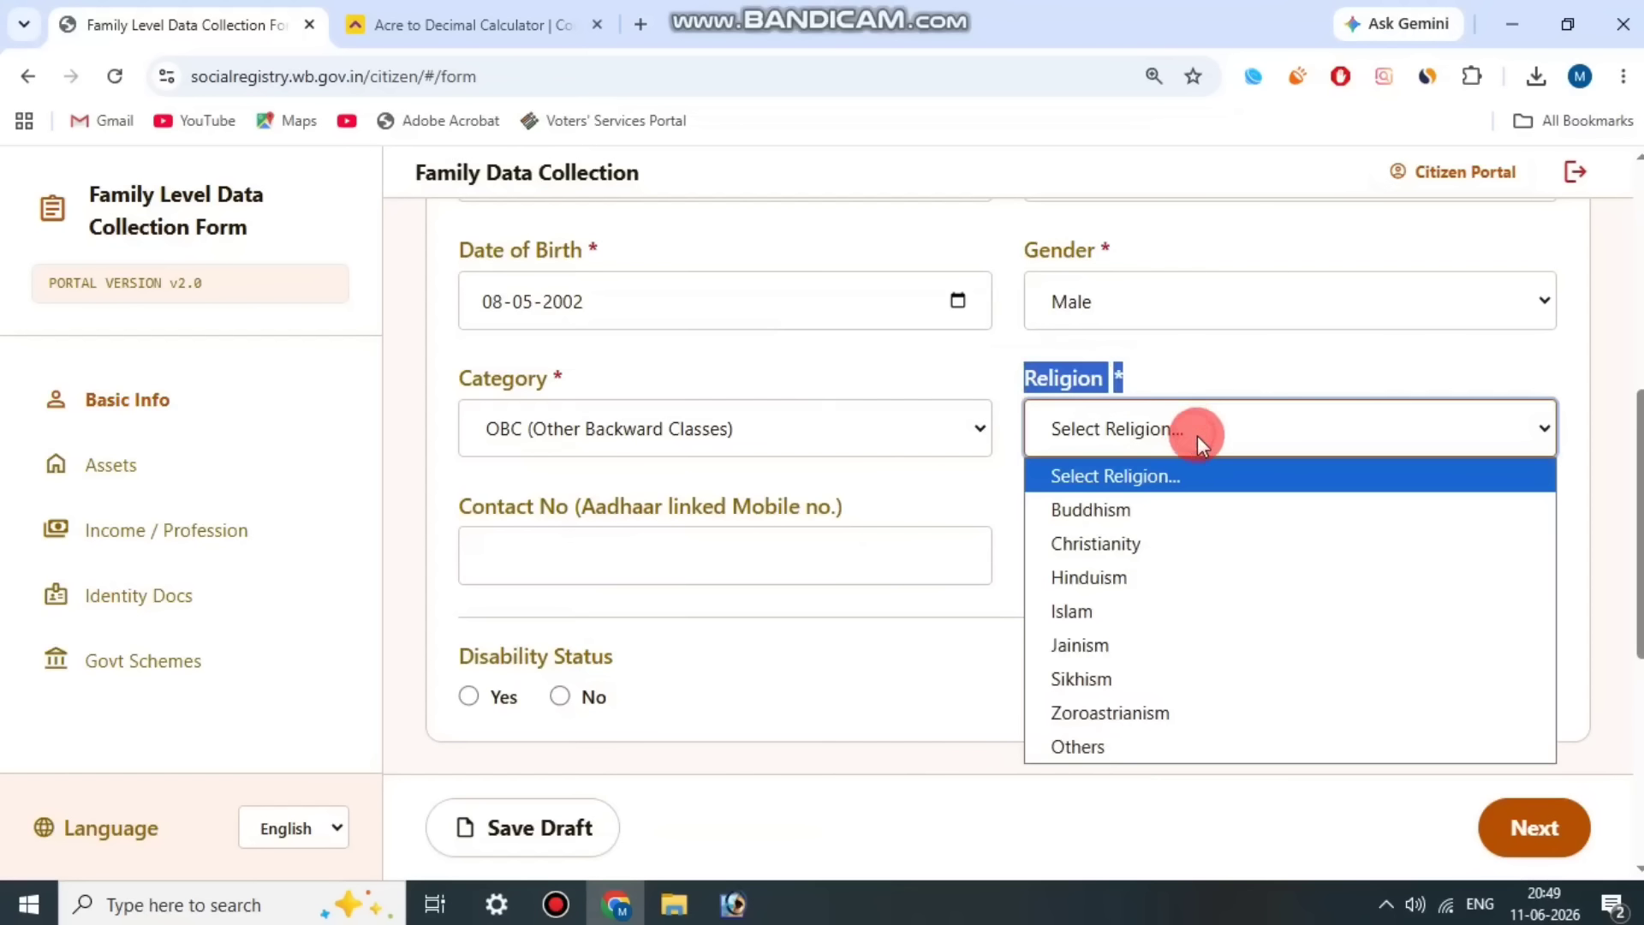
pyautogui.click(1165, 583)
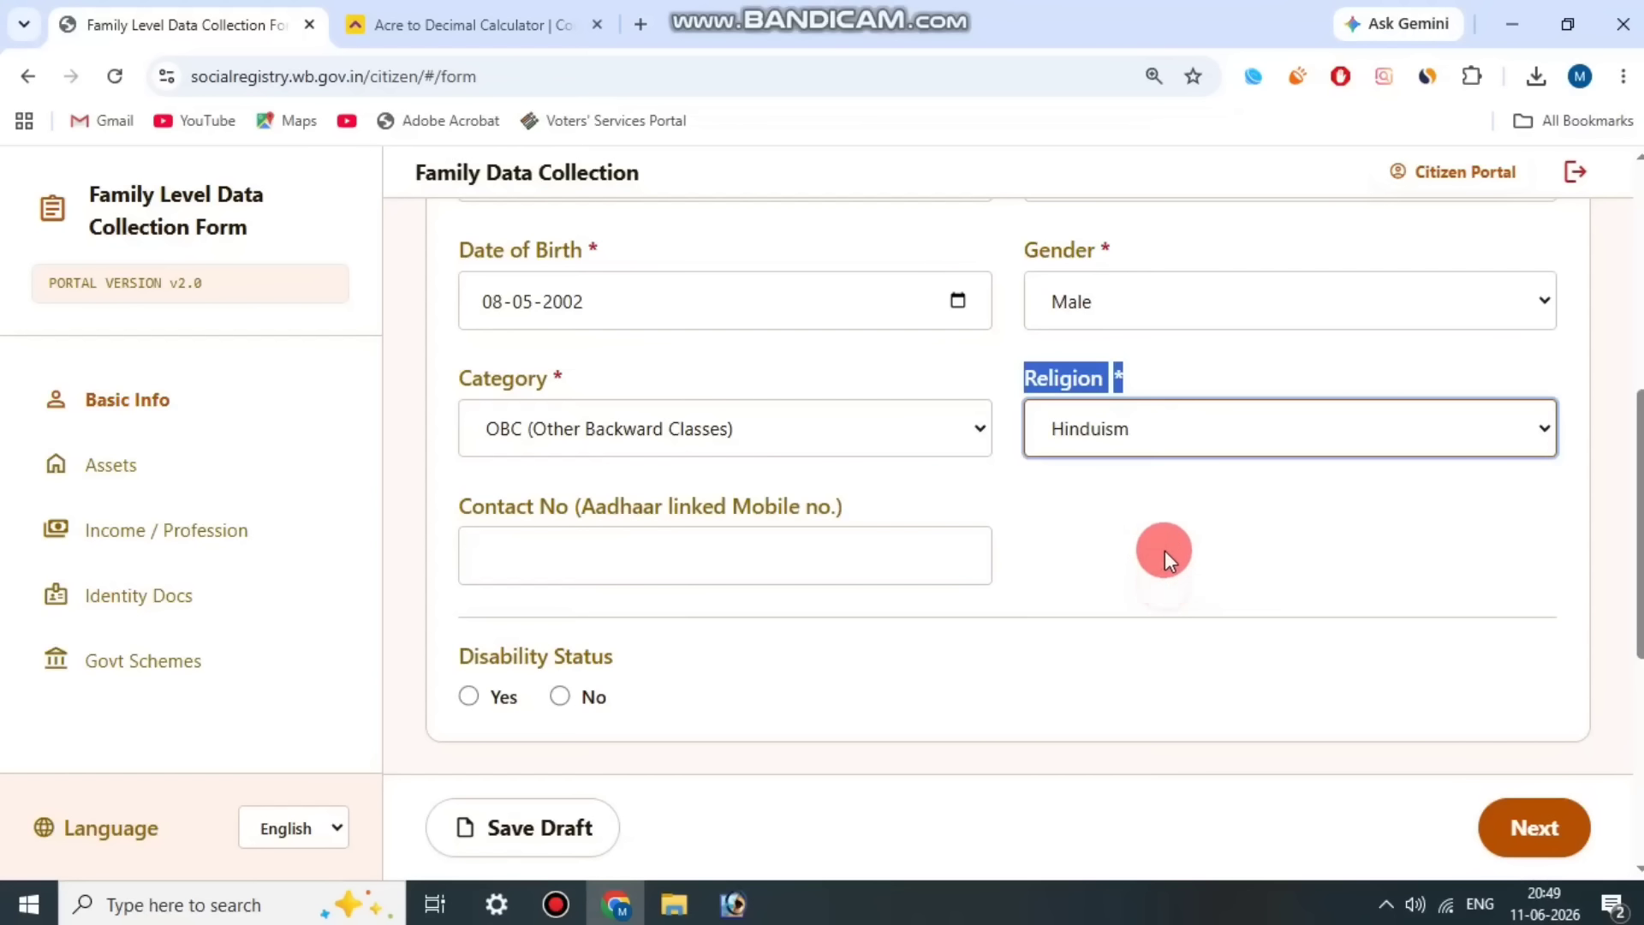
pyautogui.click(1165, 550)
pyautogui.moveTo(545, 493); pyautogui.dragTo(925, 490)
pyautogui.click(891, 497)
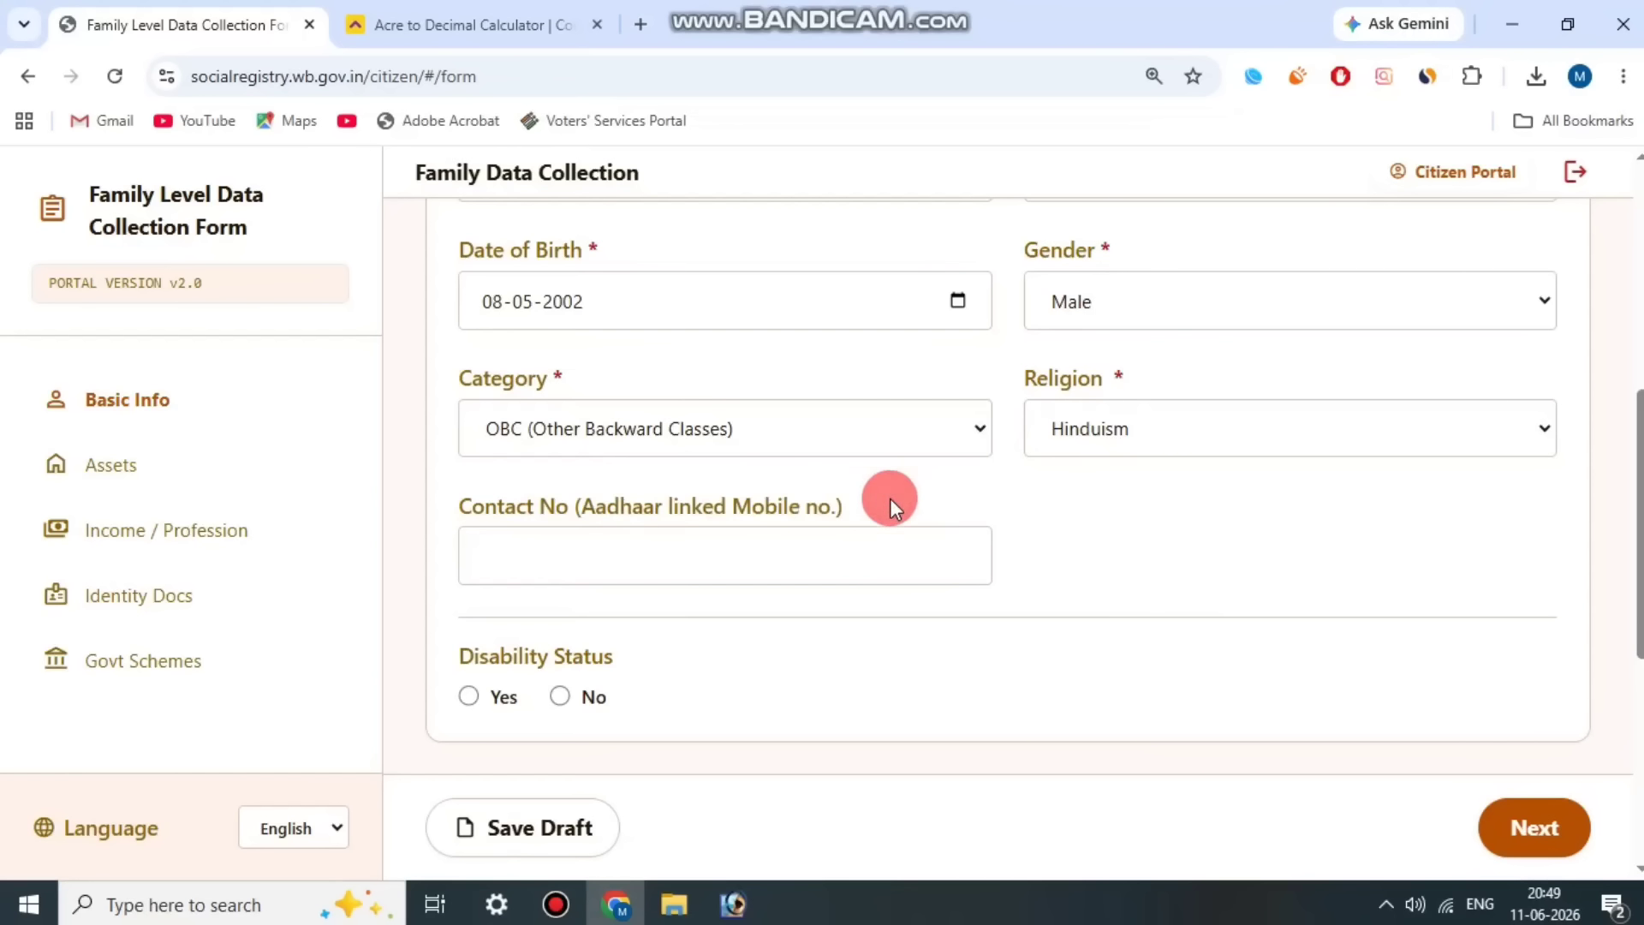
# Step: Set Member 3's Disability Status to No
pyautogui.scroll(-2, 732, 609)
pyautogui.moveTo(474, 415); pyautogui.dragTo(694, 419)
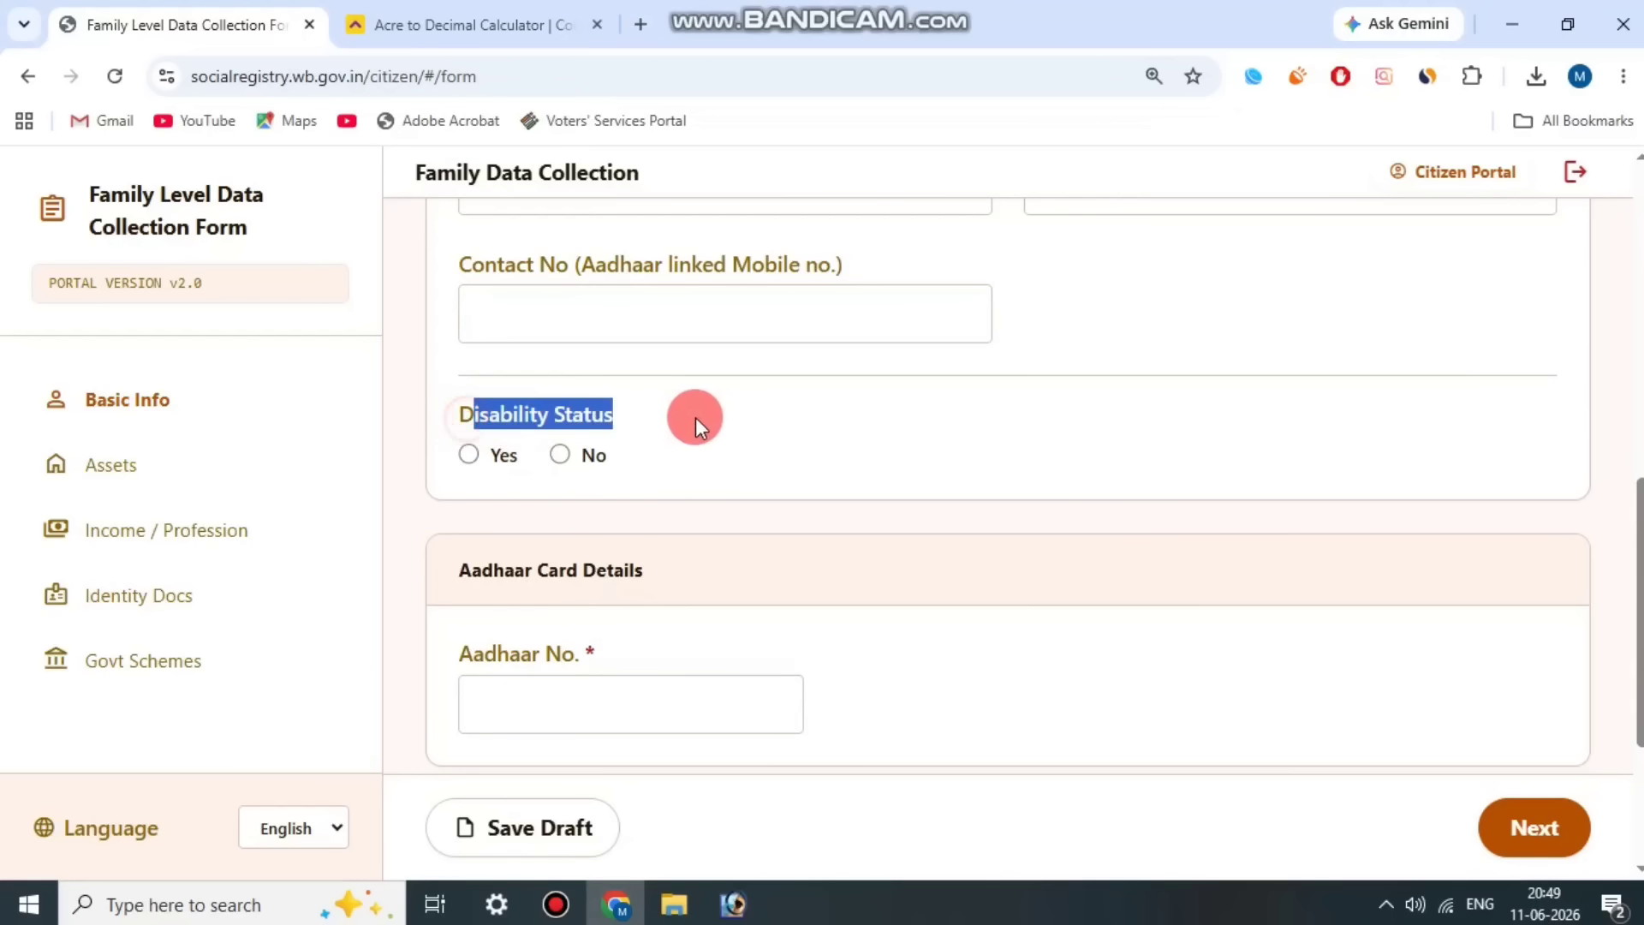
pyautogui.click(409, 464)
pyautogui.click(469, 455)
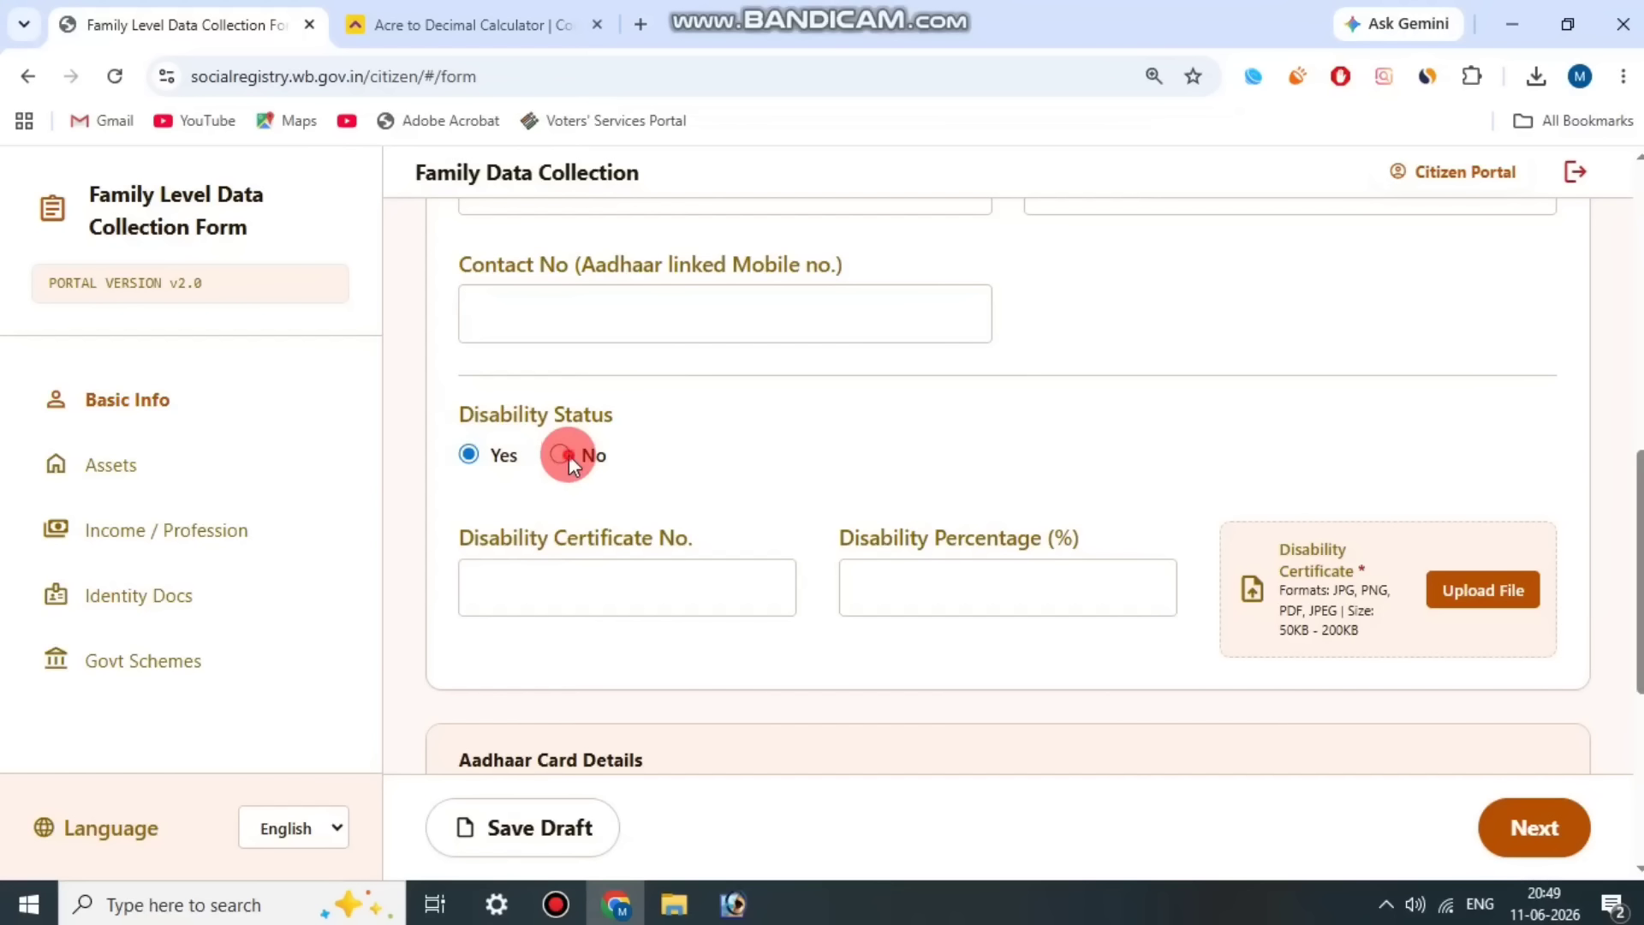
pyautogui.click(569, 454)
# Step: Enter Member 3's Aadhaar number under Aadhaar Card Details
pyautogui.scroll(-3, 651, 463)
pyautogui.moveTo(468, 333); pyautogui.dragTo(682, 393)
pyautogui.click(686, 393)
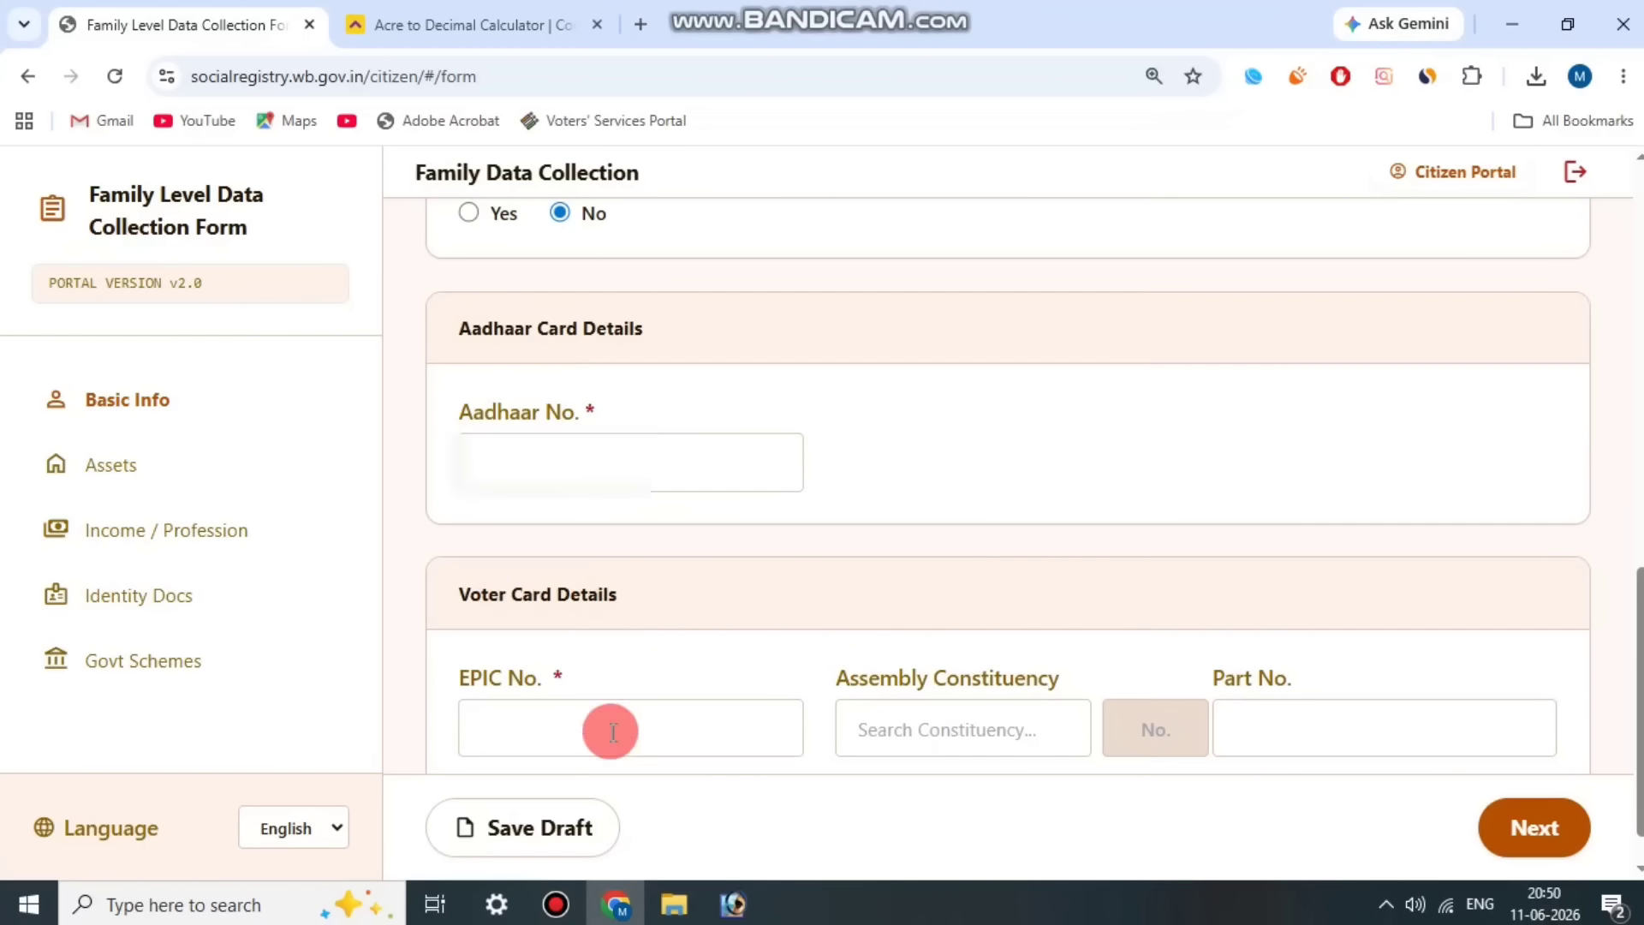
pyautogui.click(556, 905)
pyautogui.click(672, 143)
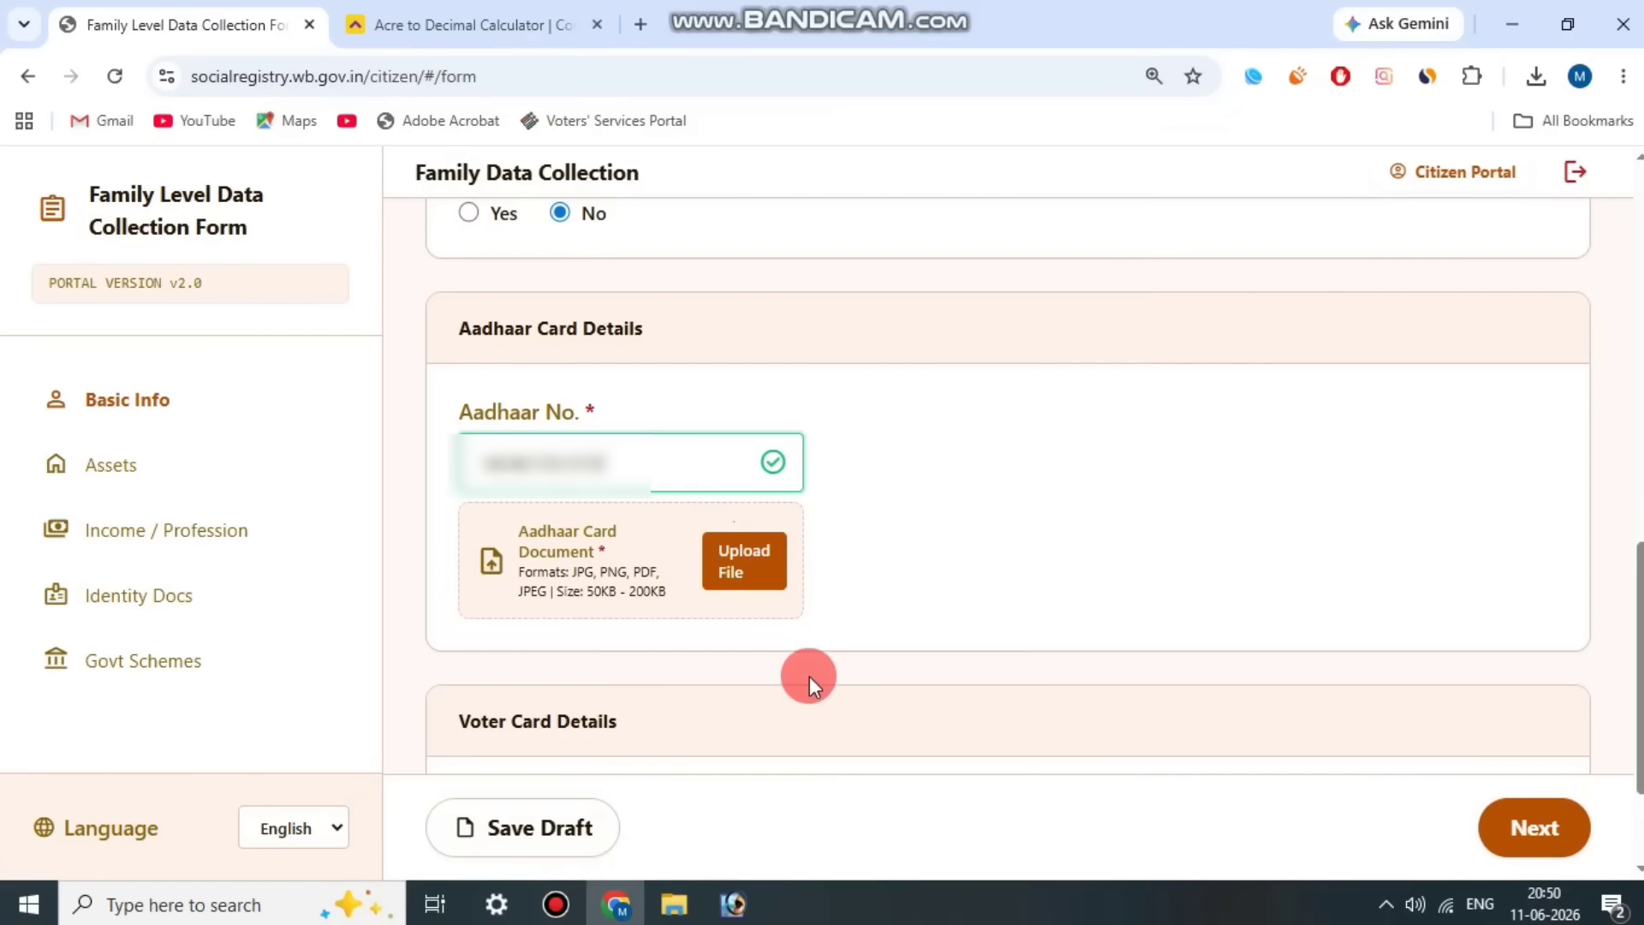
# Step: Enter Member 3's EPIC number under Voter Card Details
pyautogui.click(556, 905)
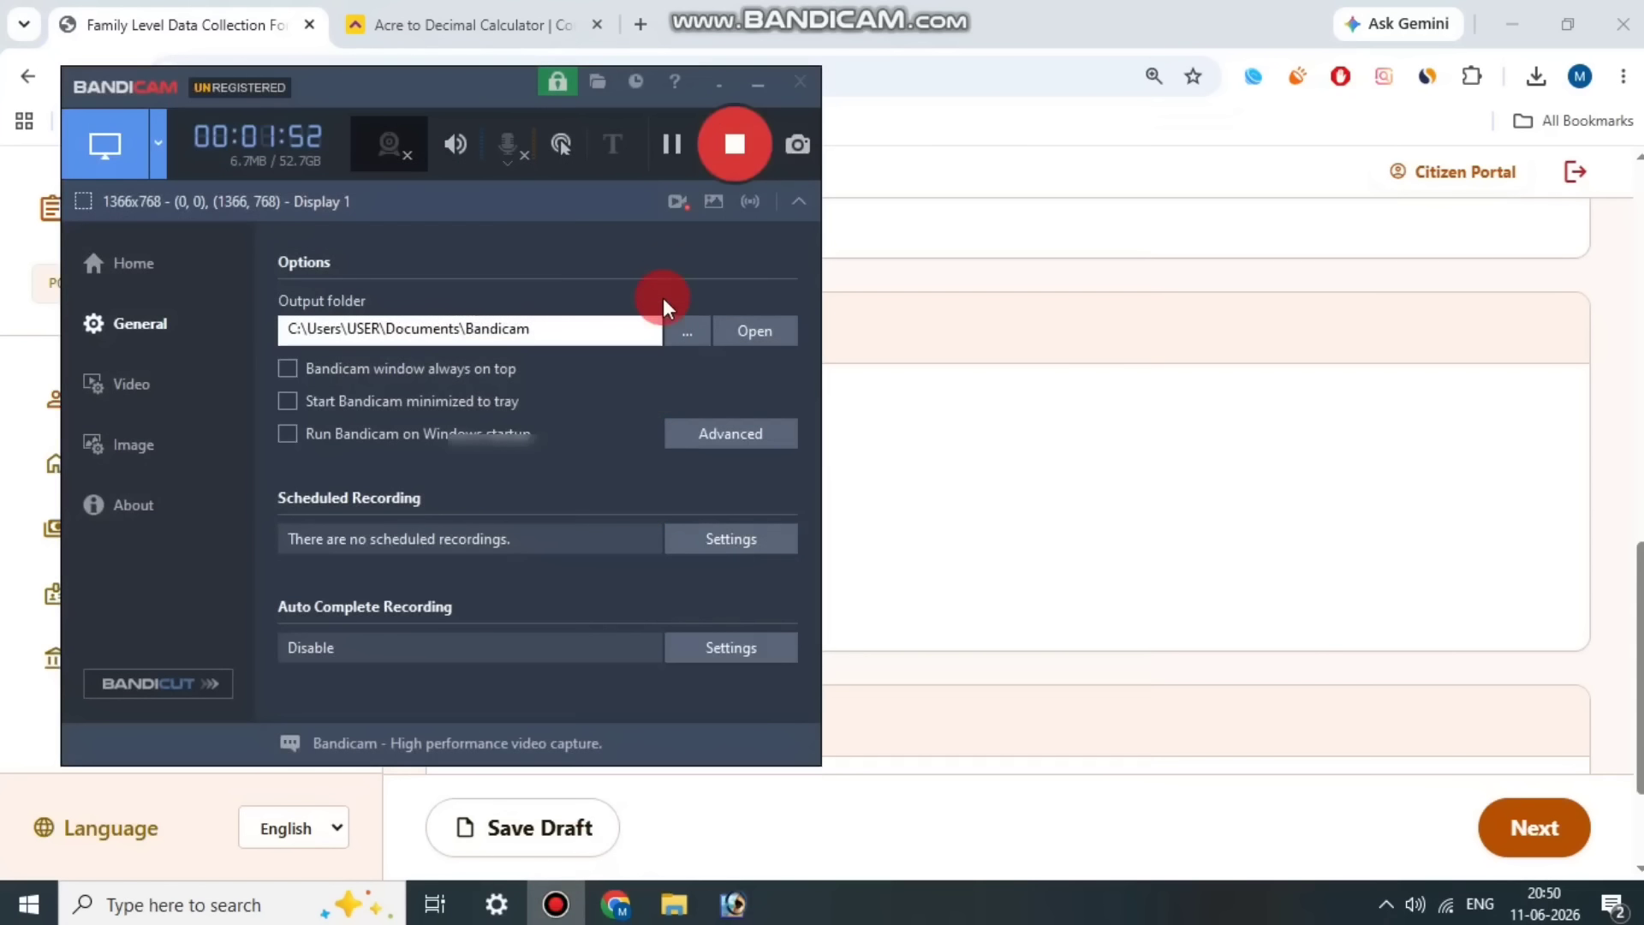
pyautogui.click(742, 411)
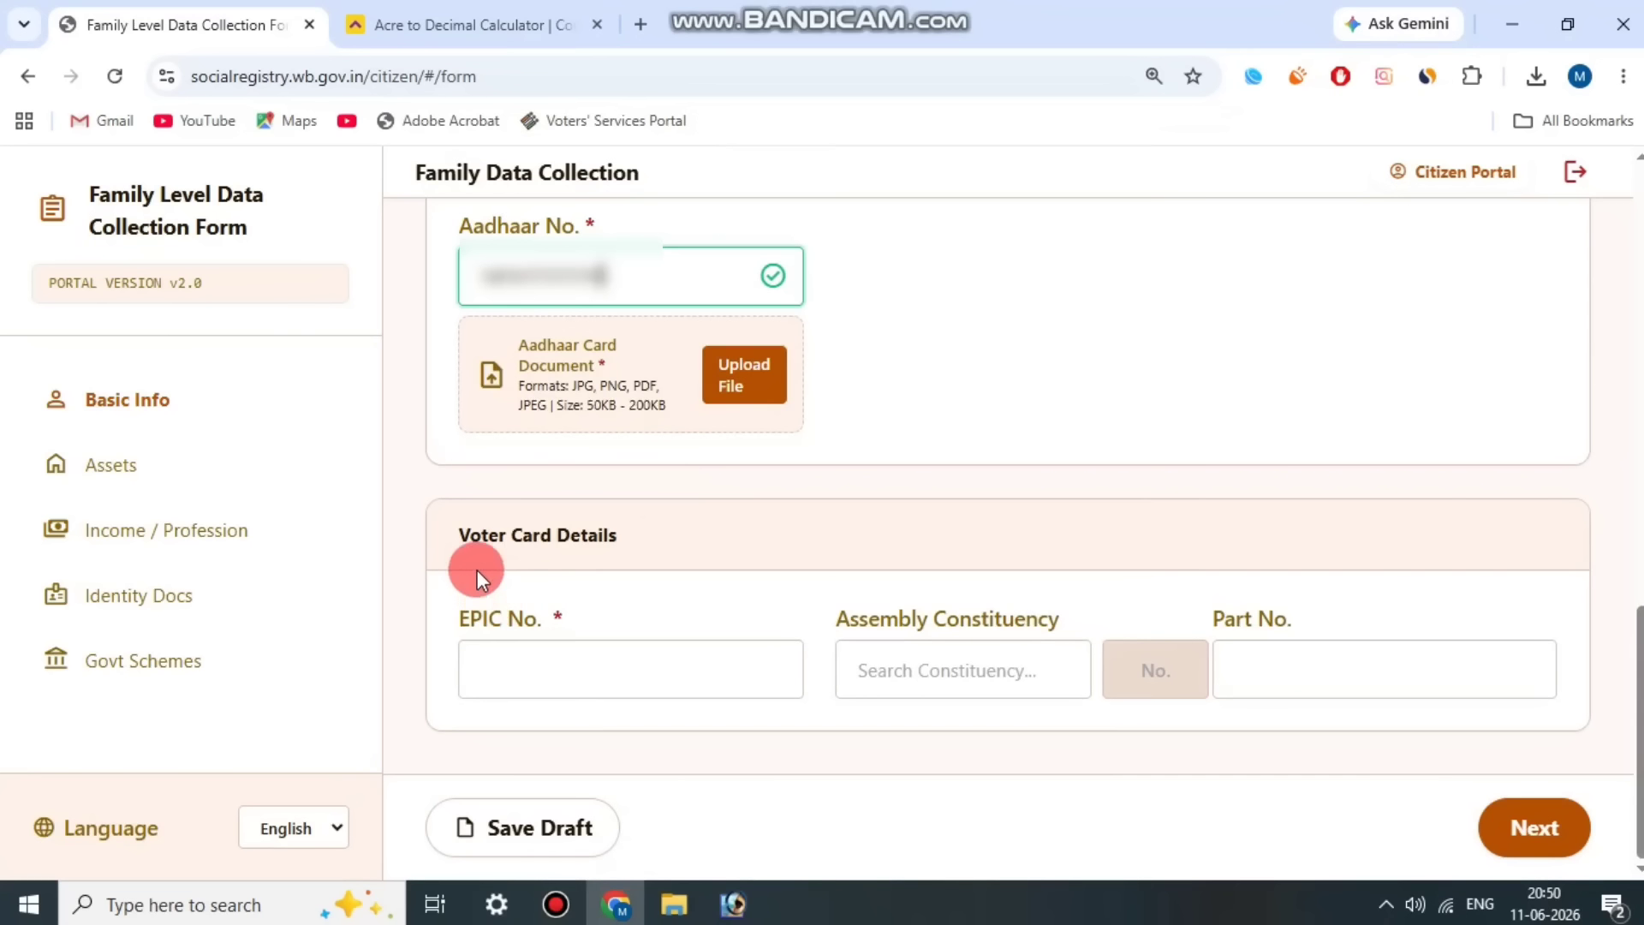
pyautogui.moveTo(461, 539); pyautogui.dragTo(600, 540)
pyautogui.click(601, 540)
pyautogui.moveTo(463, 609); pyautogui.dragTo(544, 604)
pyautogui.click(545, 604)
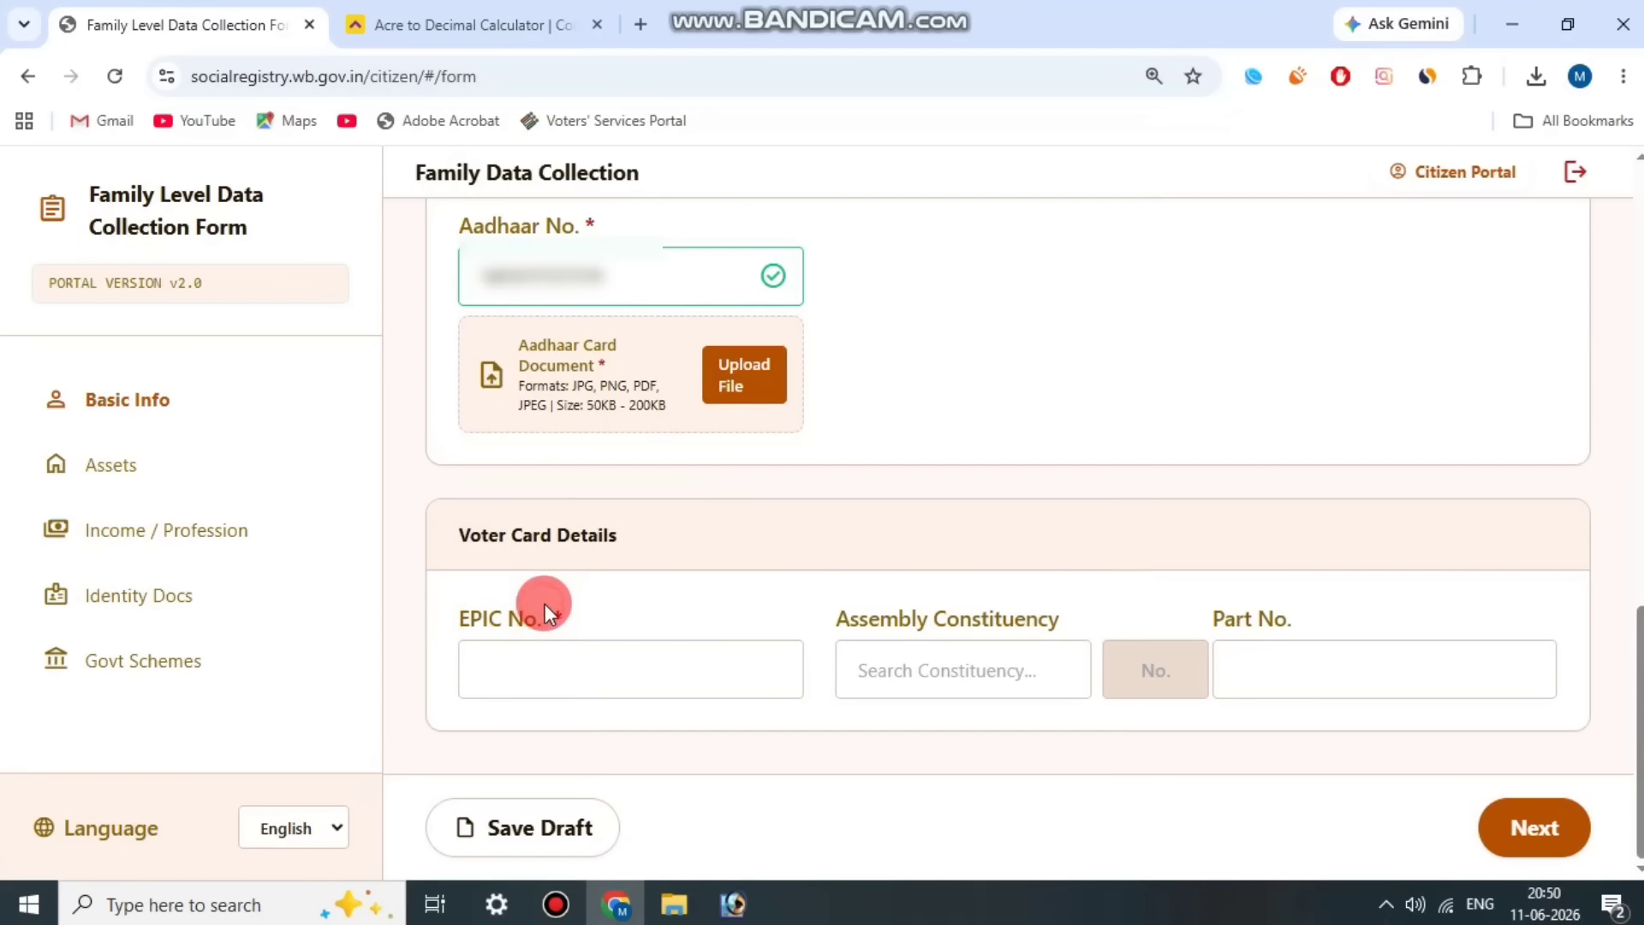
pyautogui.click(556, 904)
pyautogui.click(668, 147)
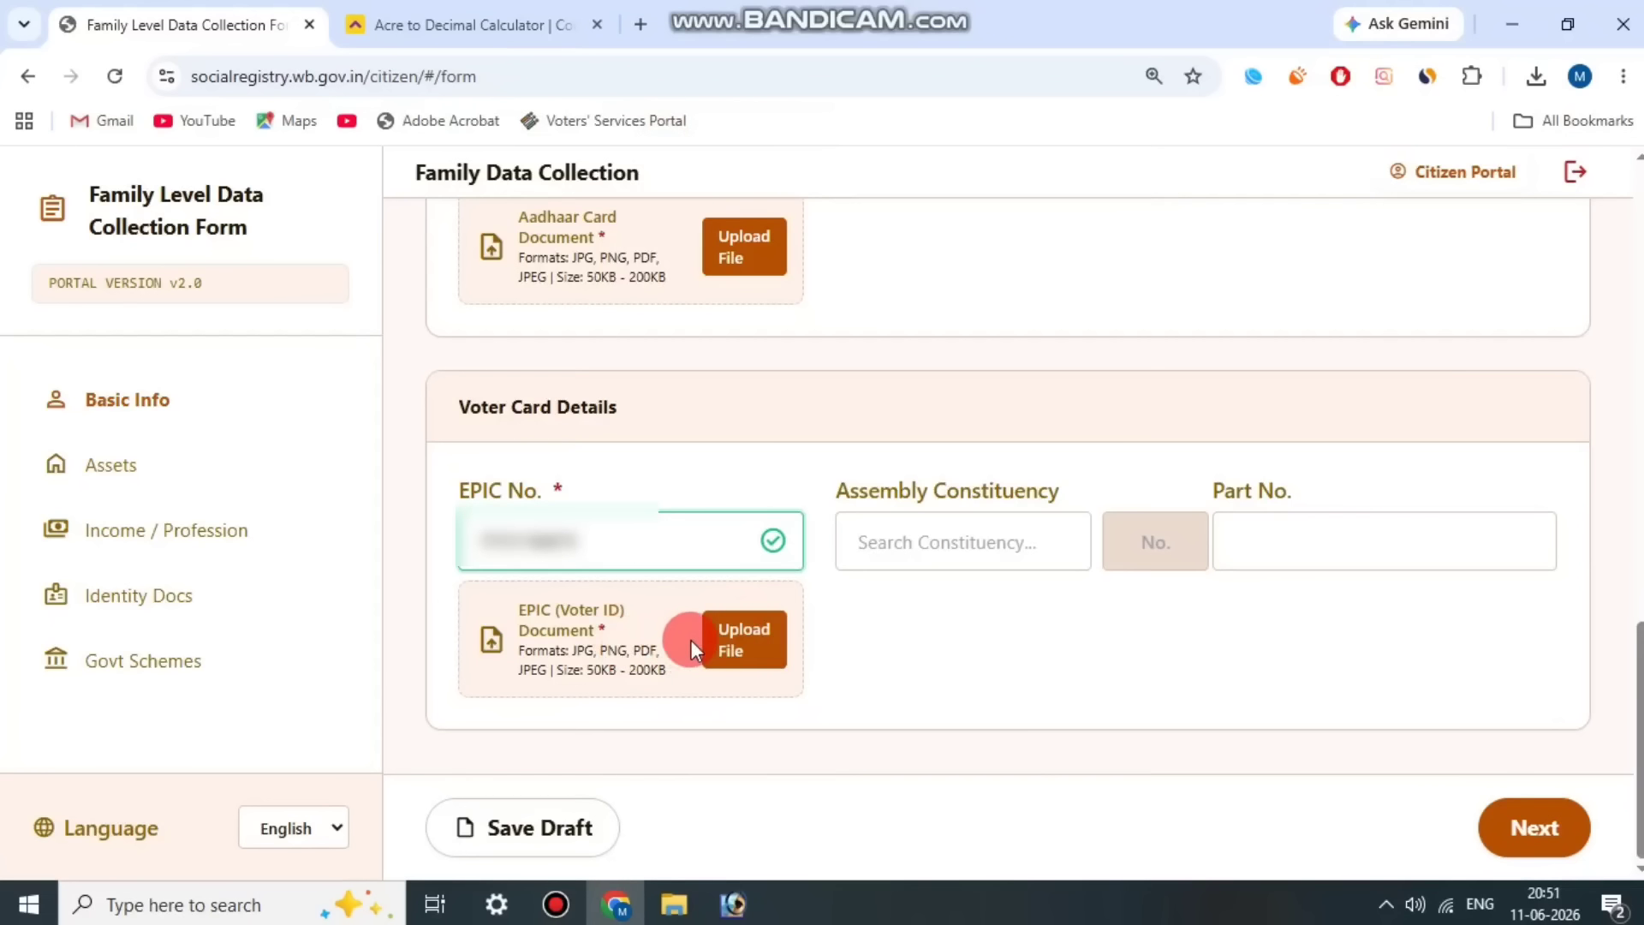
# Step: Search for SAGAR and choose 132 - Sagar as Member 3's Assembly Constituency
pyautogui.click(859, 490)
pyautogui.moveTo(856, 493); pyautogui.dragTo(1019, 501)
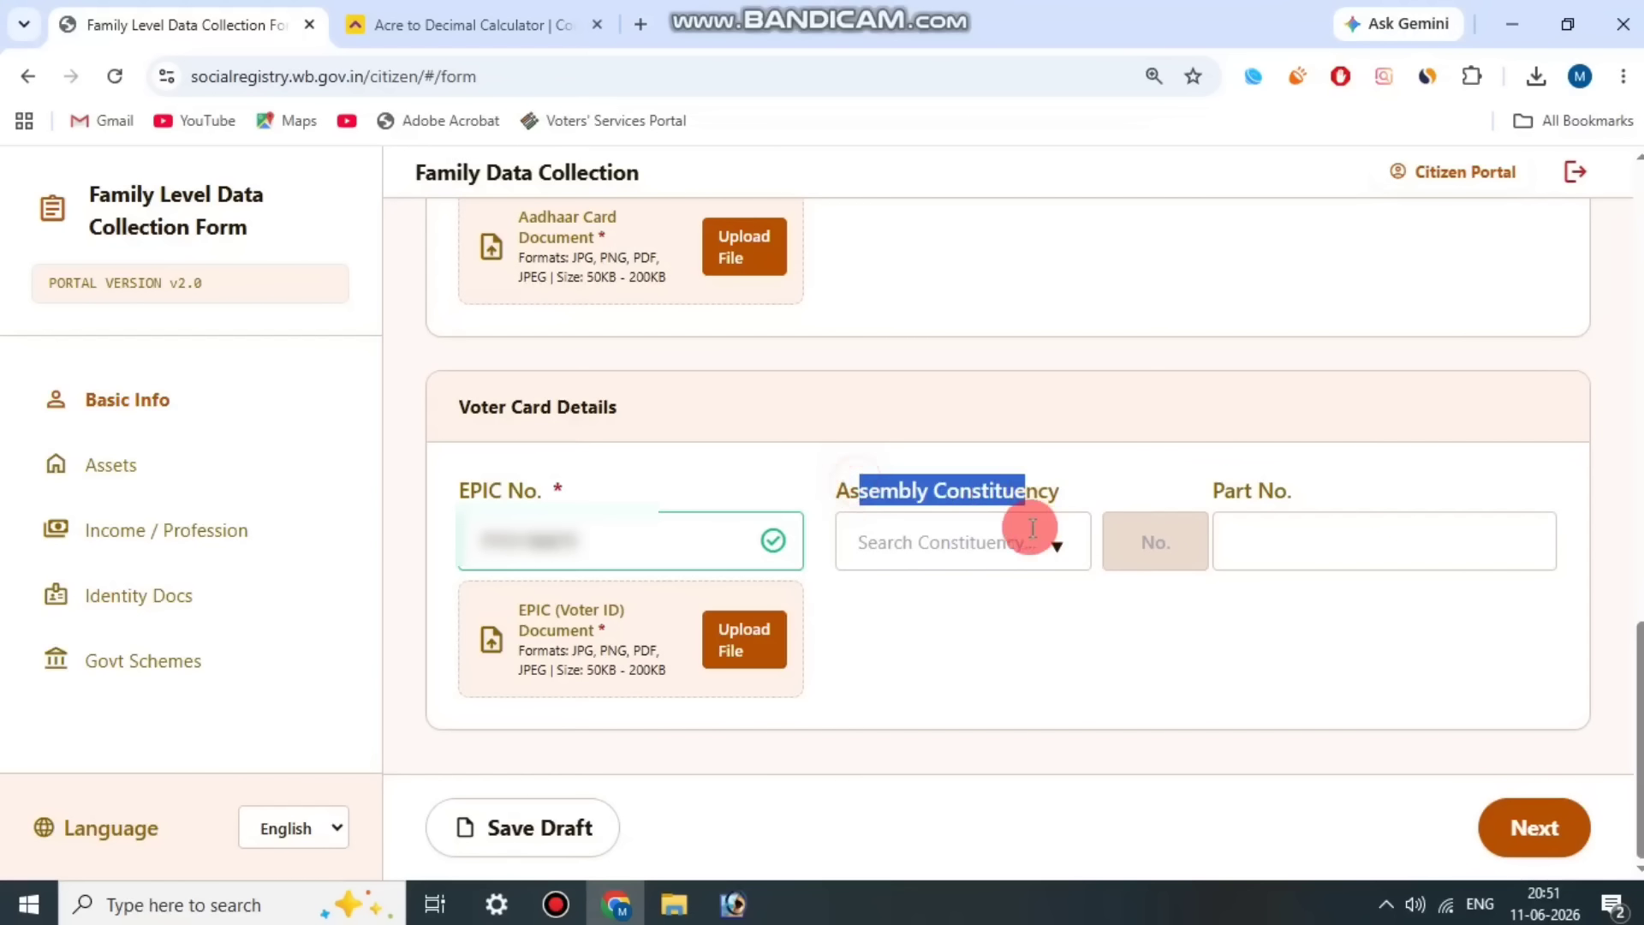
pyautogui.click(994, 542)
pyautogui.write('SAGAR')
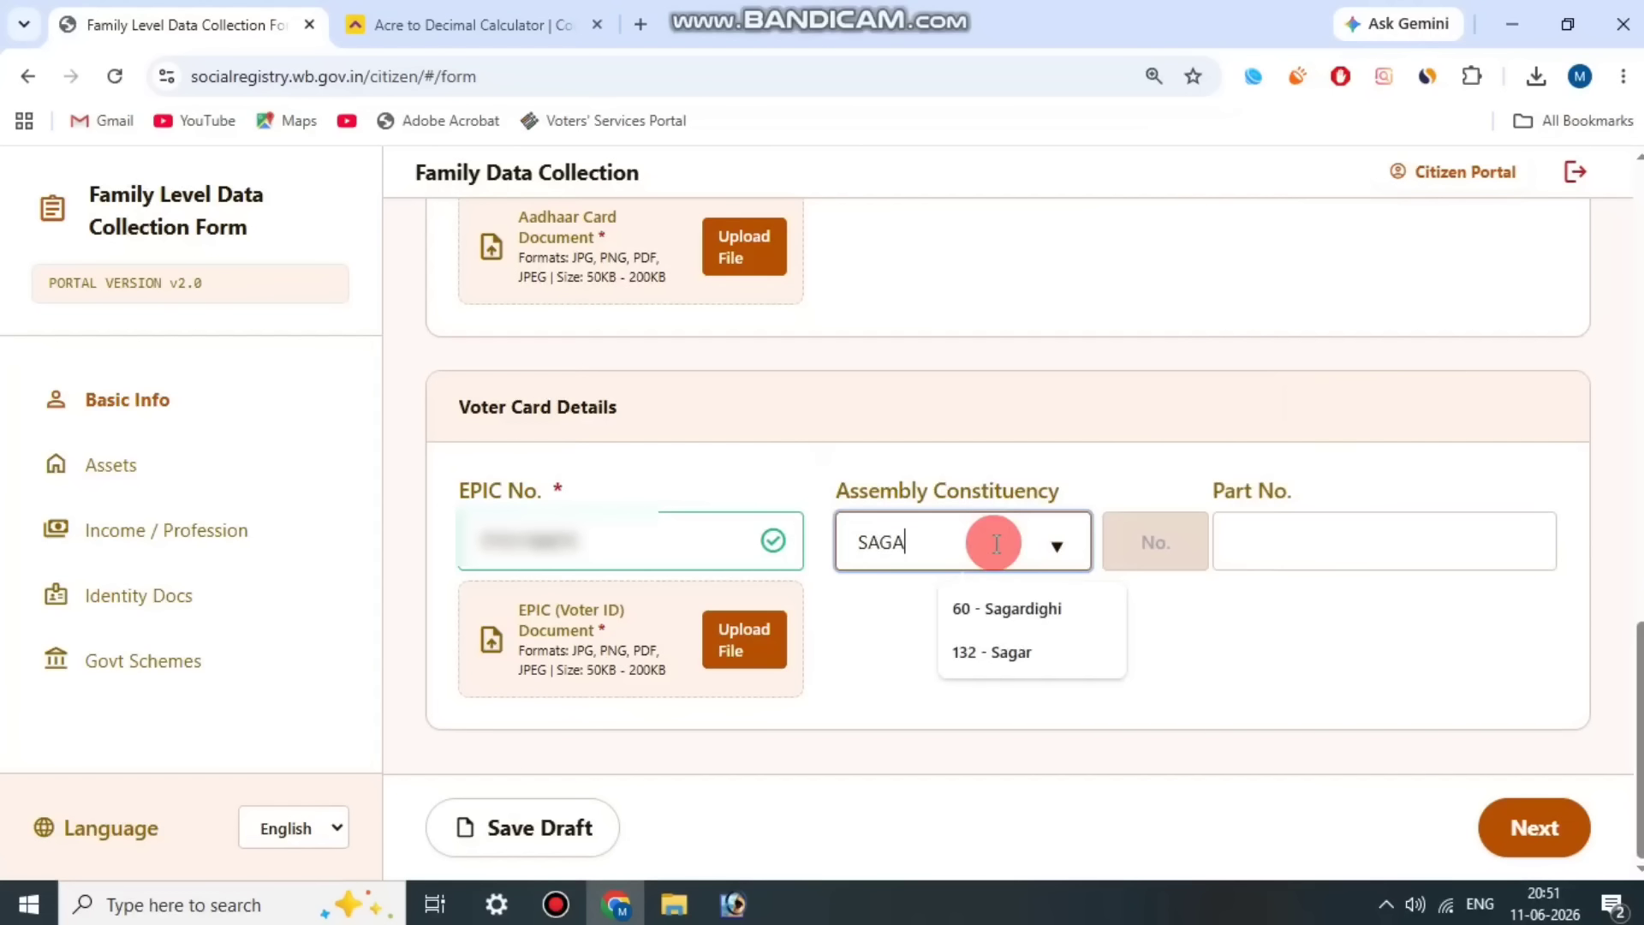
pyautogui.click(1037, 651)
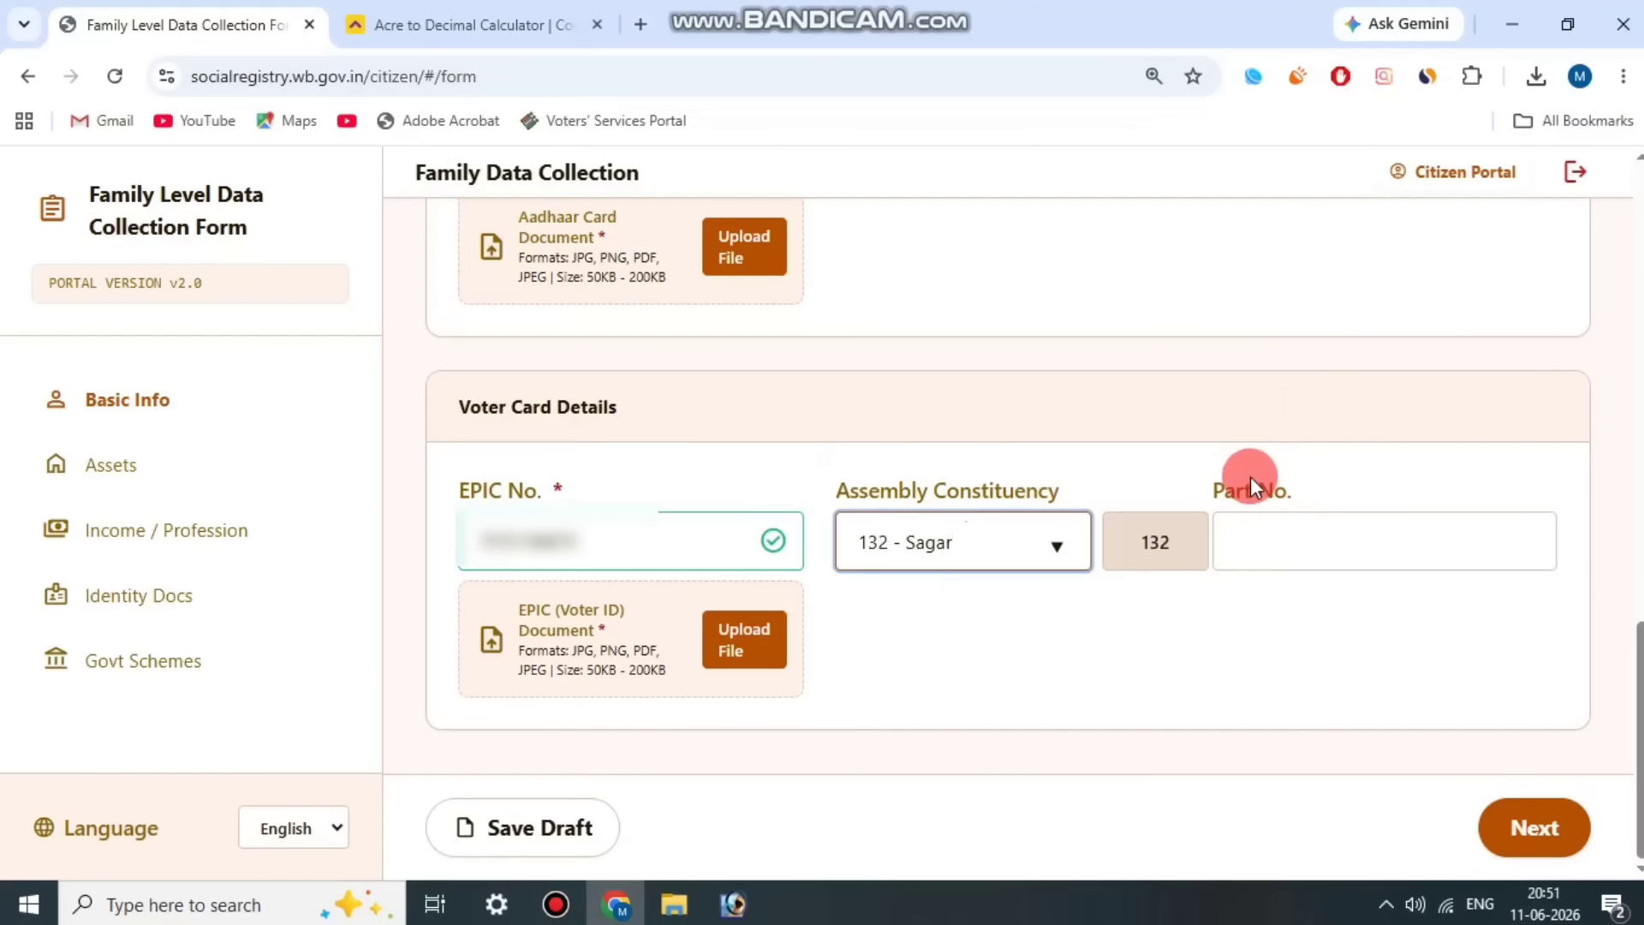
# Step: Review the voter card's Part No. field and continue to Member 3's Assets section
pyautogui.moveTo(1236, 485); pyautogui.dragTo(1327, 481)
pyautogui.click(1328, 480)
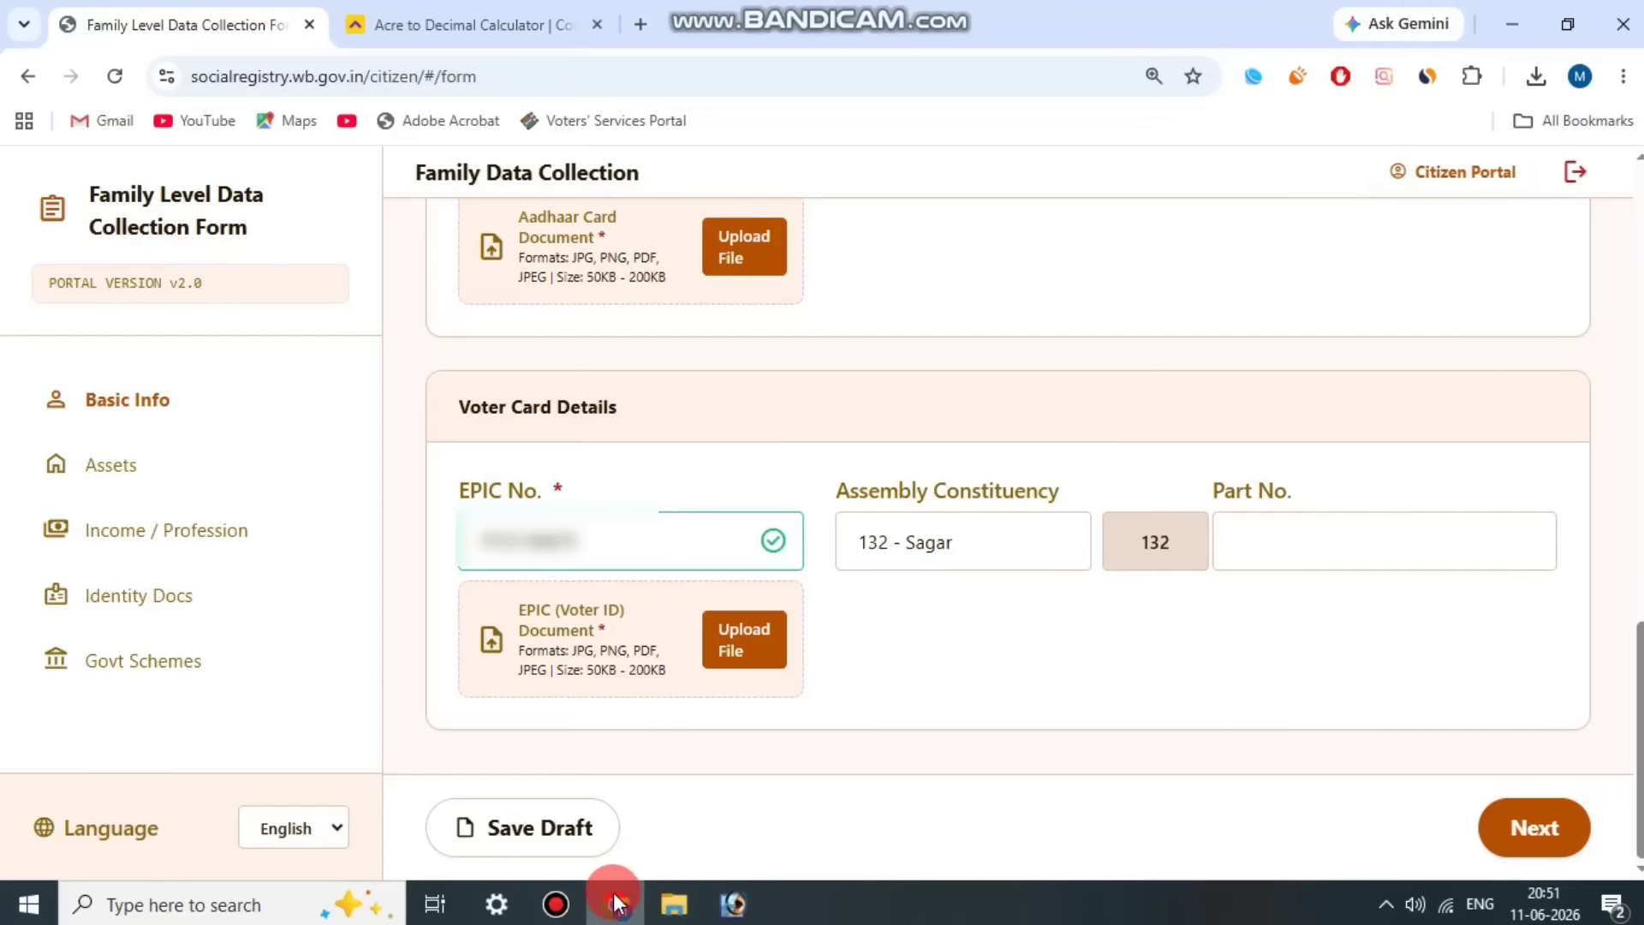
pyautogui.click(556, 904)
pyautogui.click(673, 139)
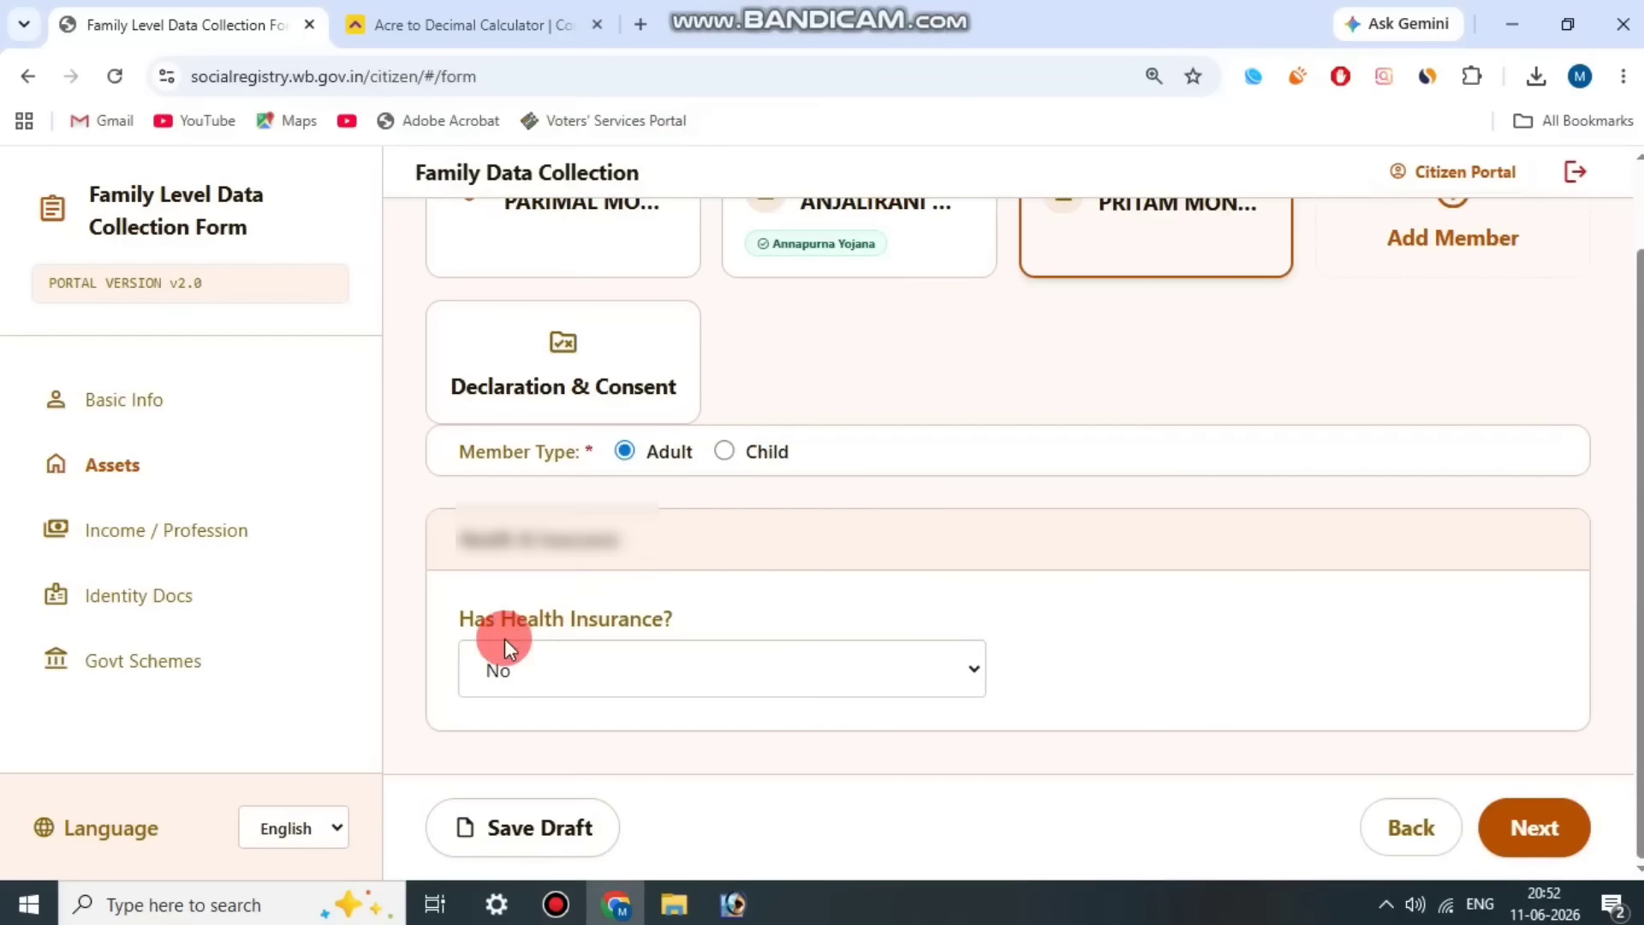
# Step: Set Has Health Insurance? to Yes for Member 3 and choose Government as the Insurance Type
pyautogui.moveTo(459, 620); pyautogui.dragTo(716, 584)
pyautogui.click(716, 585)
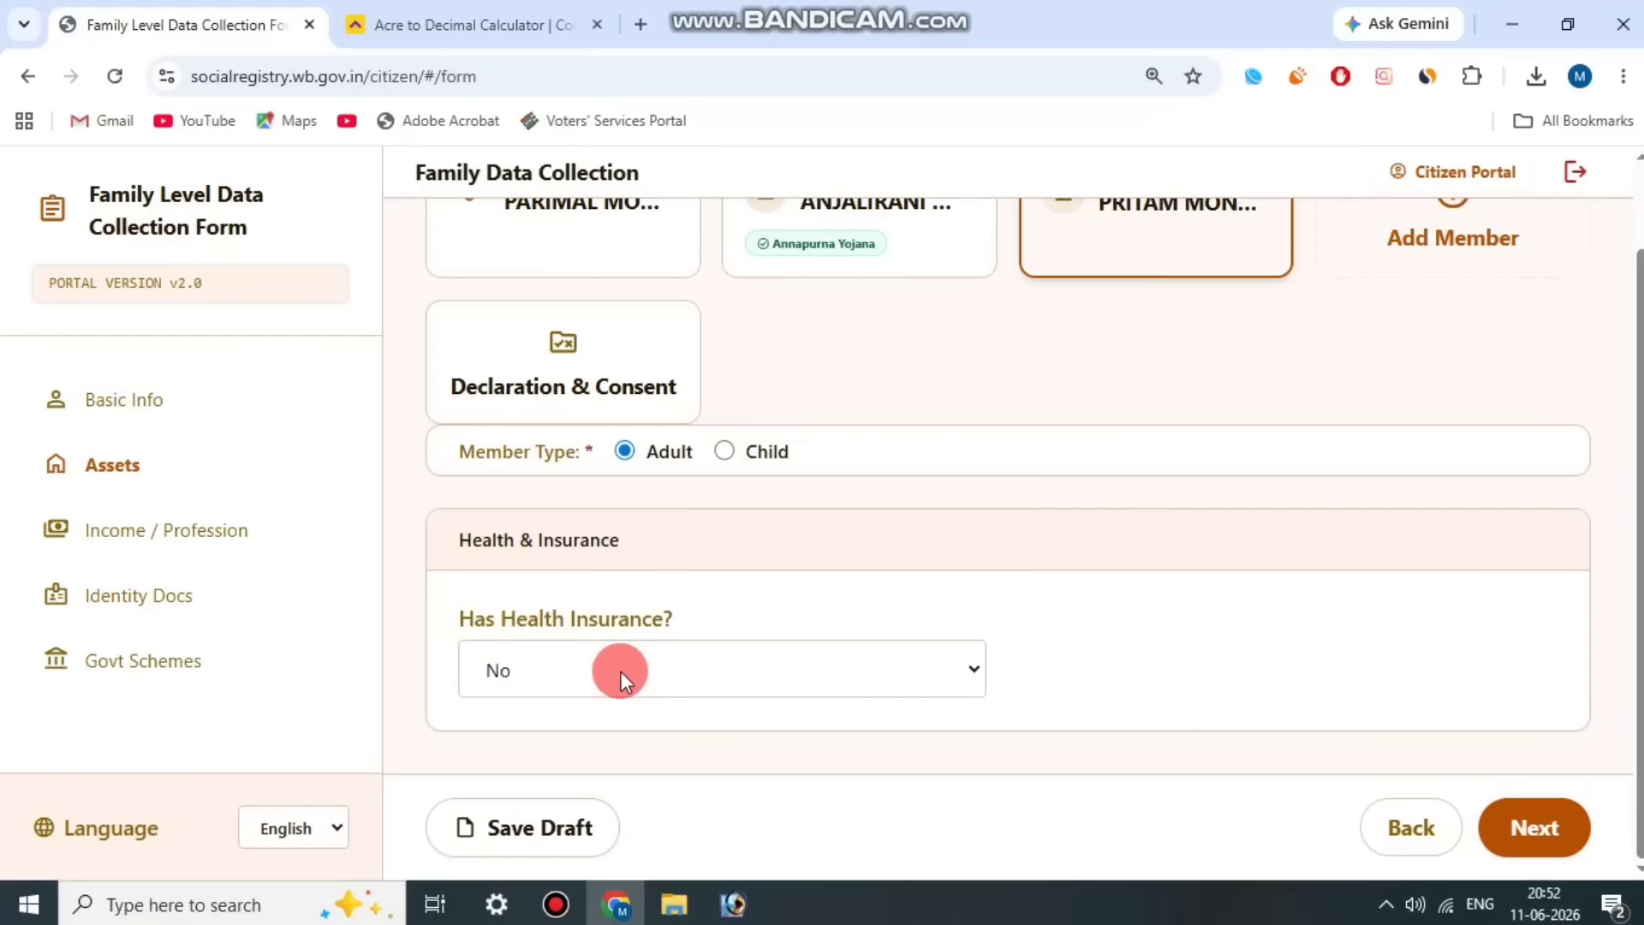
pyautogui.click(620, 671)
pyautogui.click(593, 748)
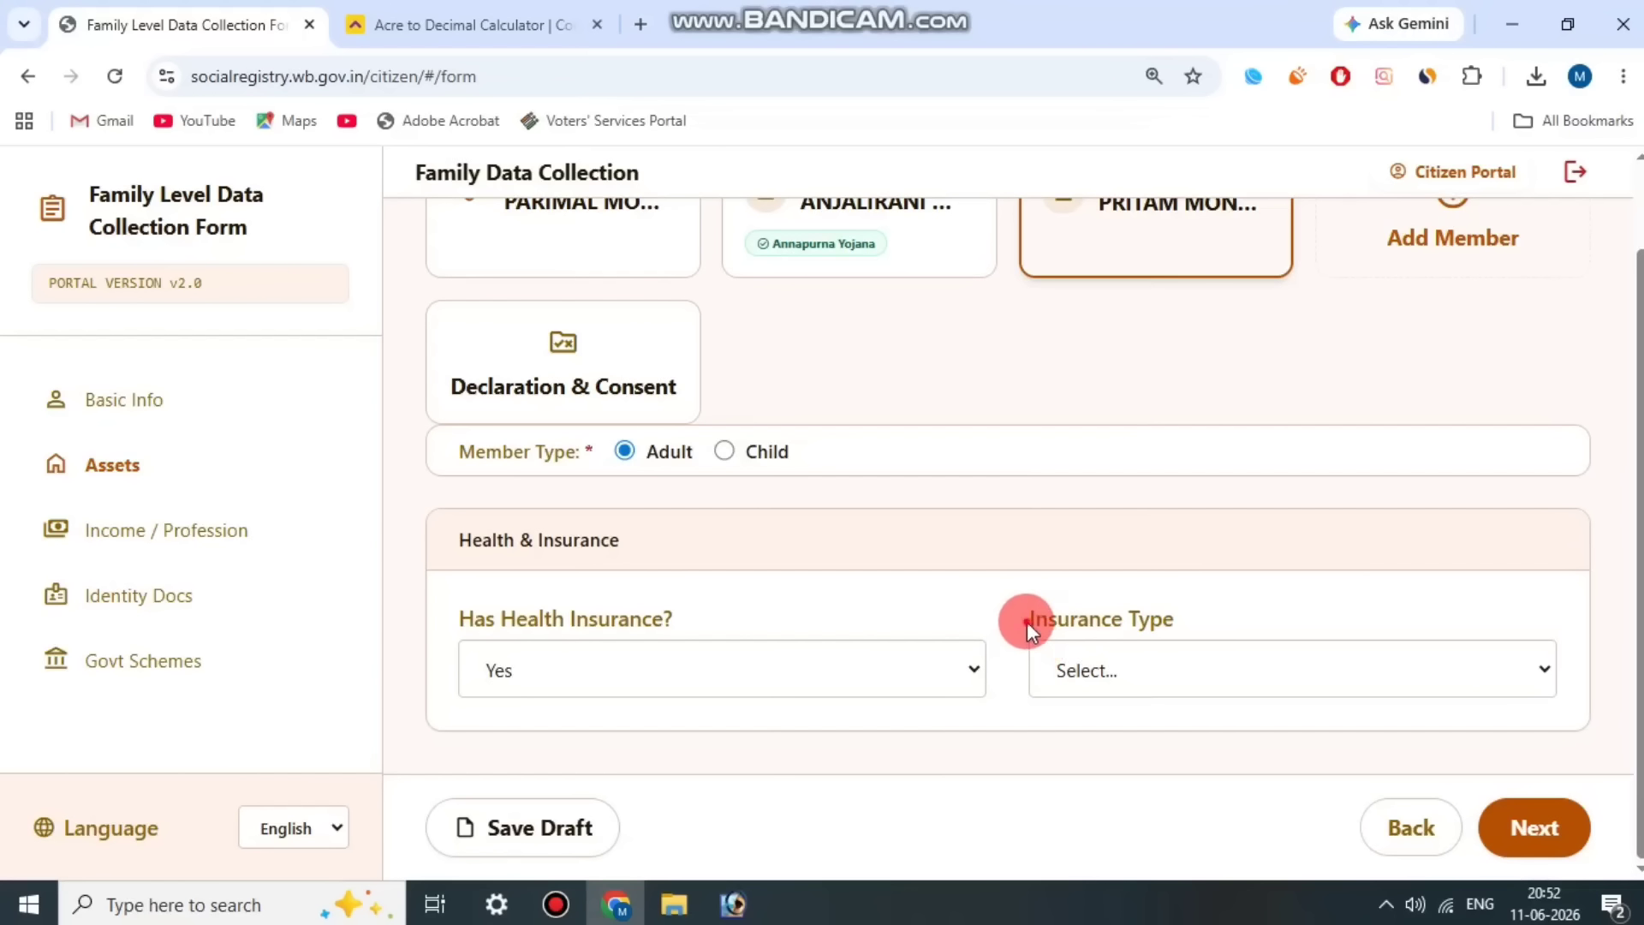
pyautogui.moveTo(1026, 622); pyautogui.dragTo(1235, 644)
pyautogui.click(1235, 644)
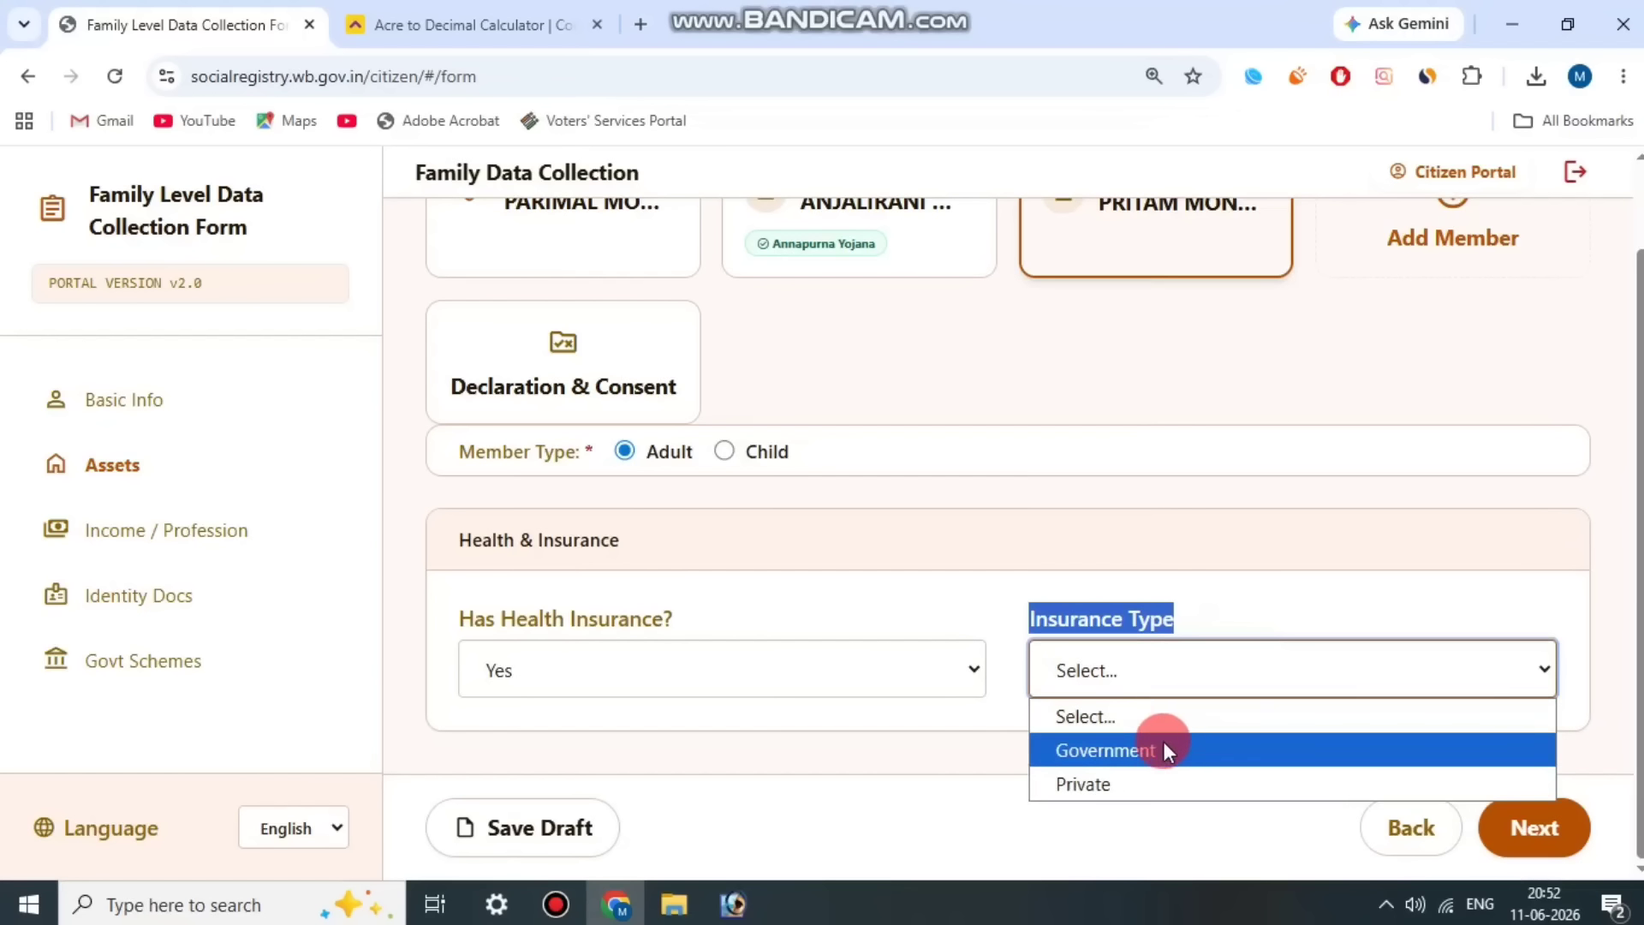
pyautogui.click(1163, 748)
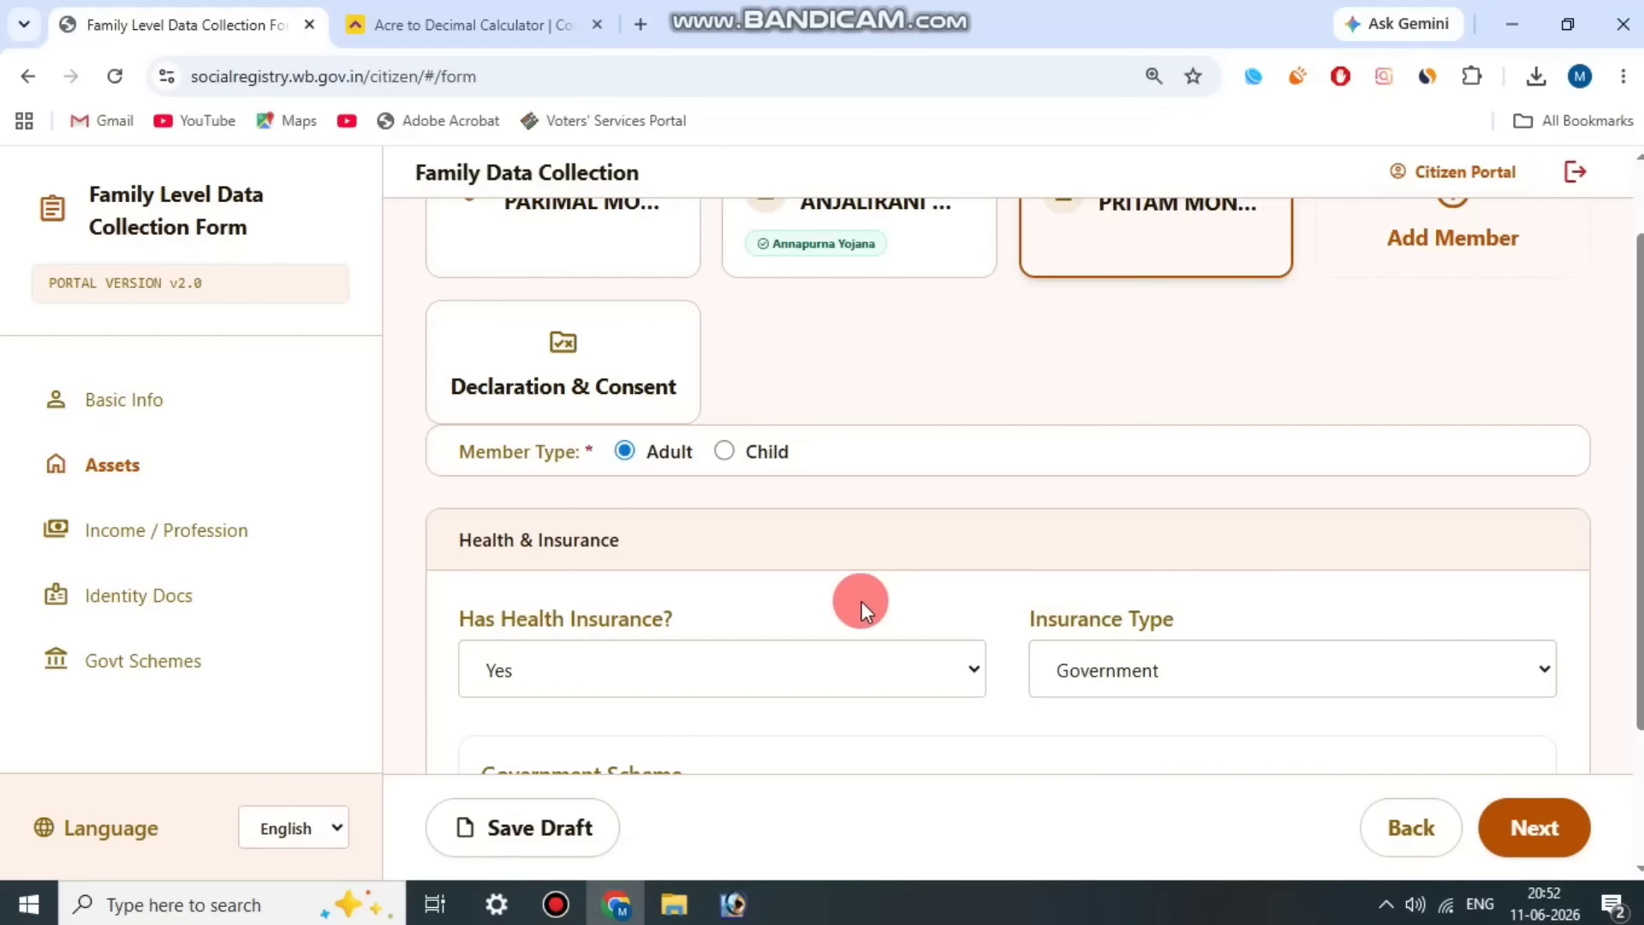
# Step: Choose Swasthya Sathi as Member 3's Government Scheme and continue to the Income / Profession section
pyautogui.scroll(-1, 862, 601)
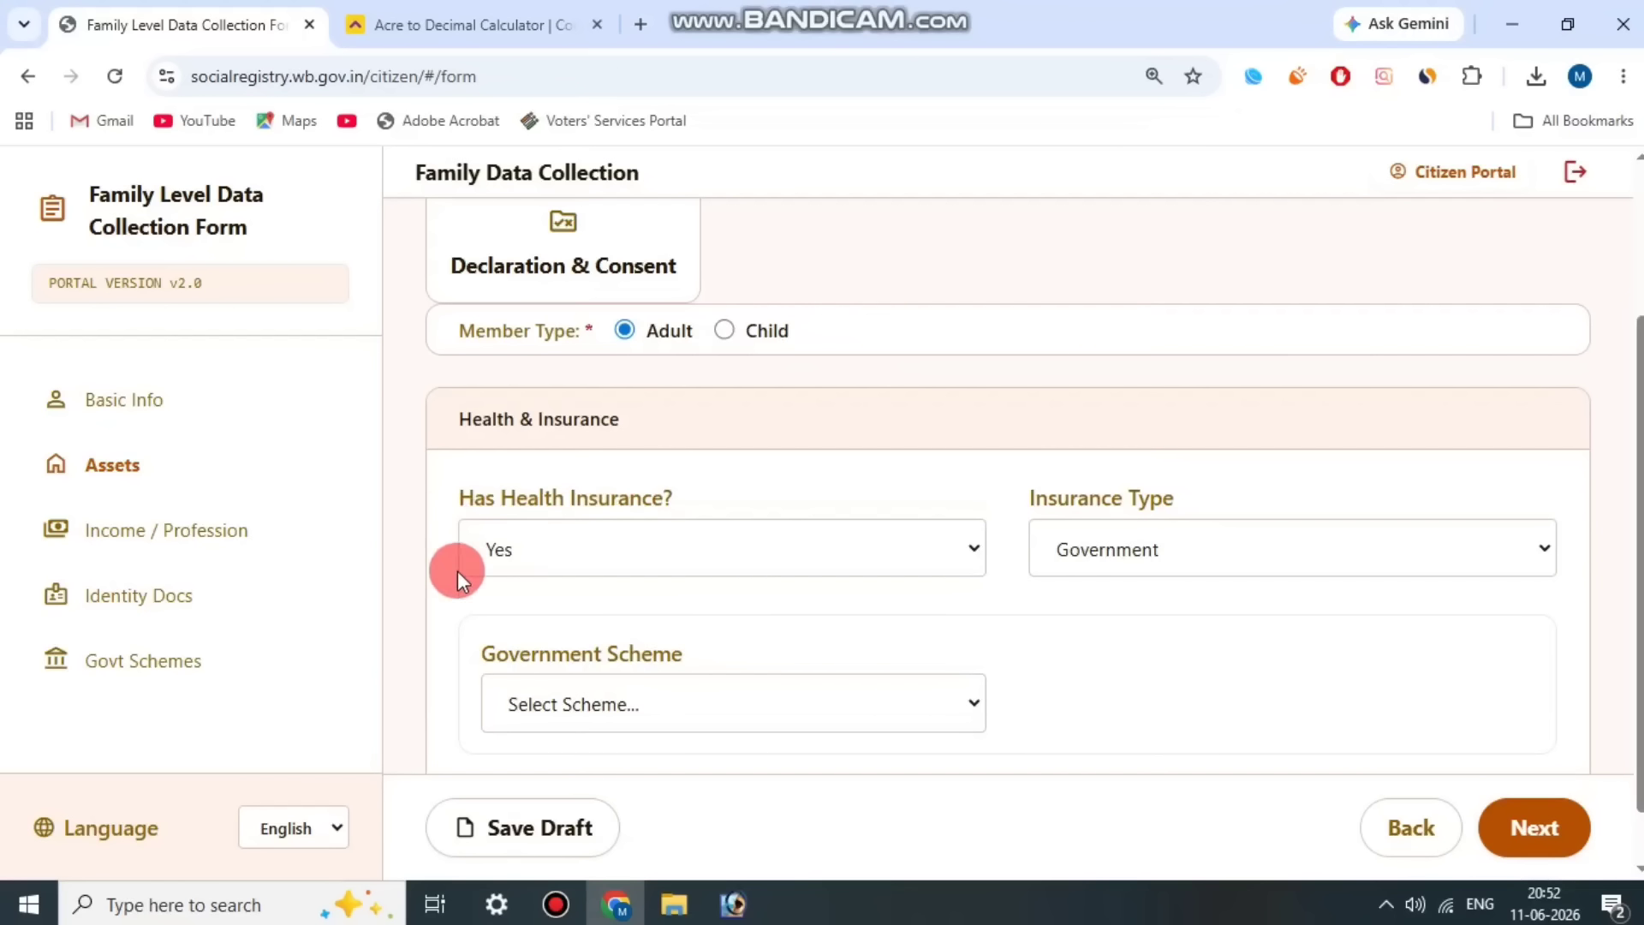
pyautogui.click(638, 705)
pyautogui.click(603, 789)
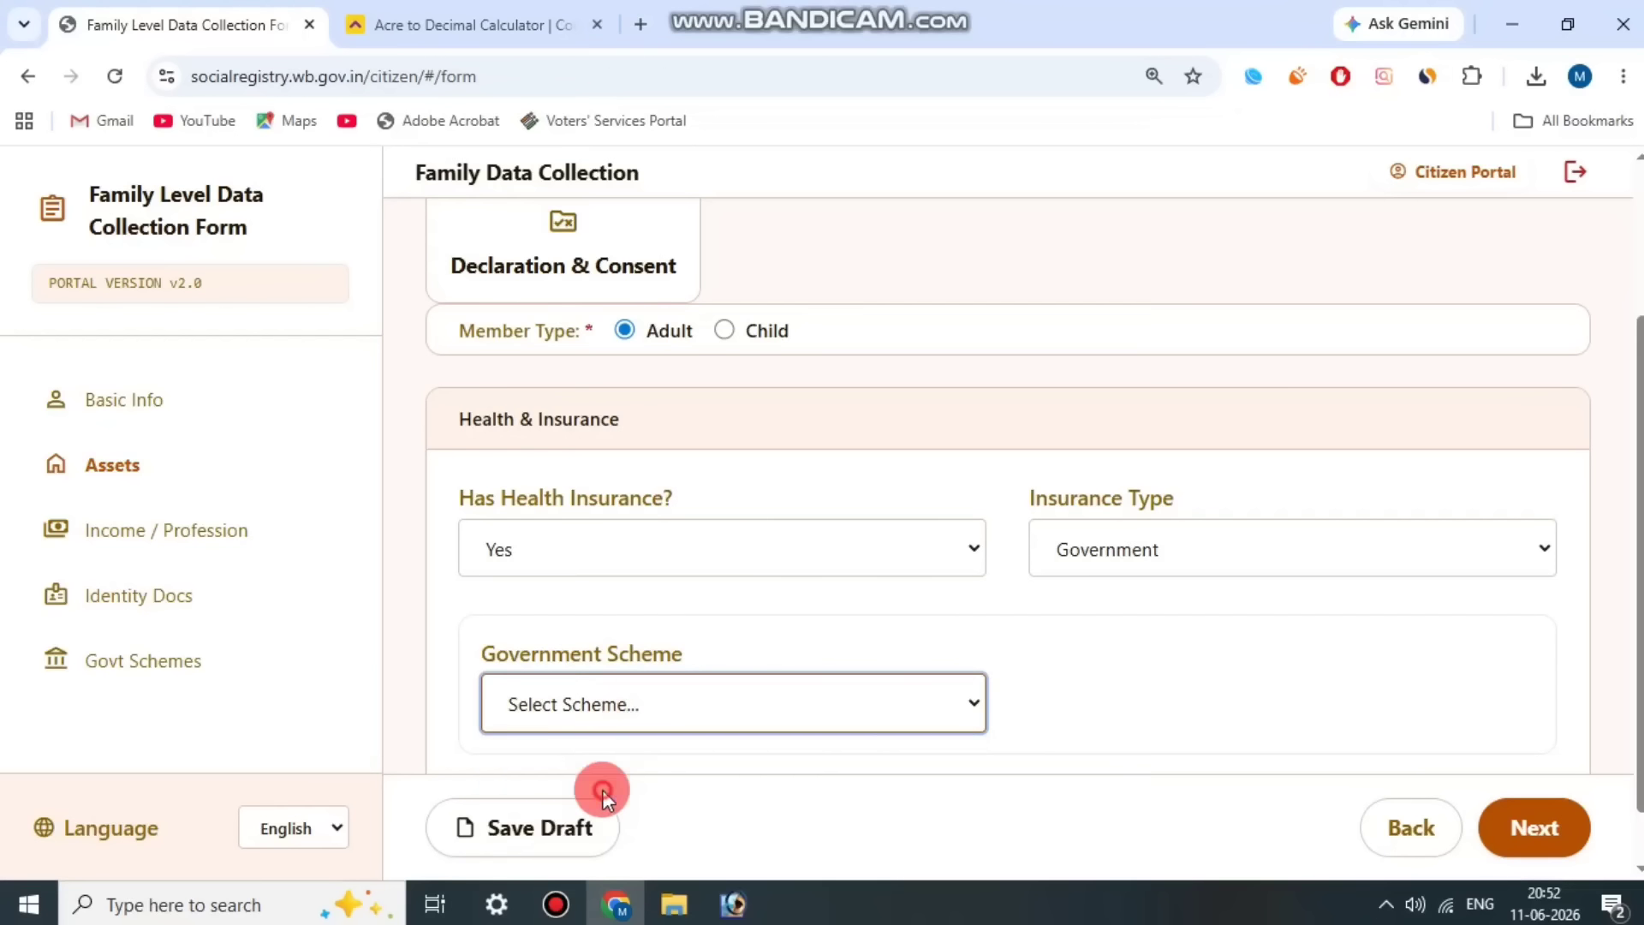
pyautogui.scroll(-1, 1538, 769)
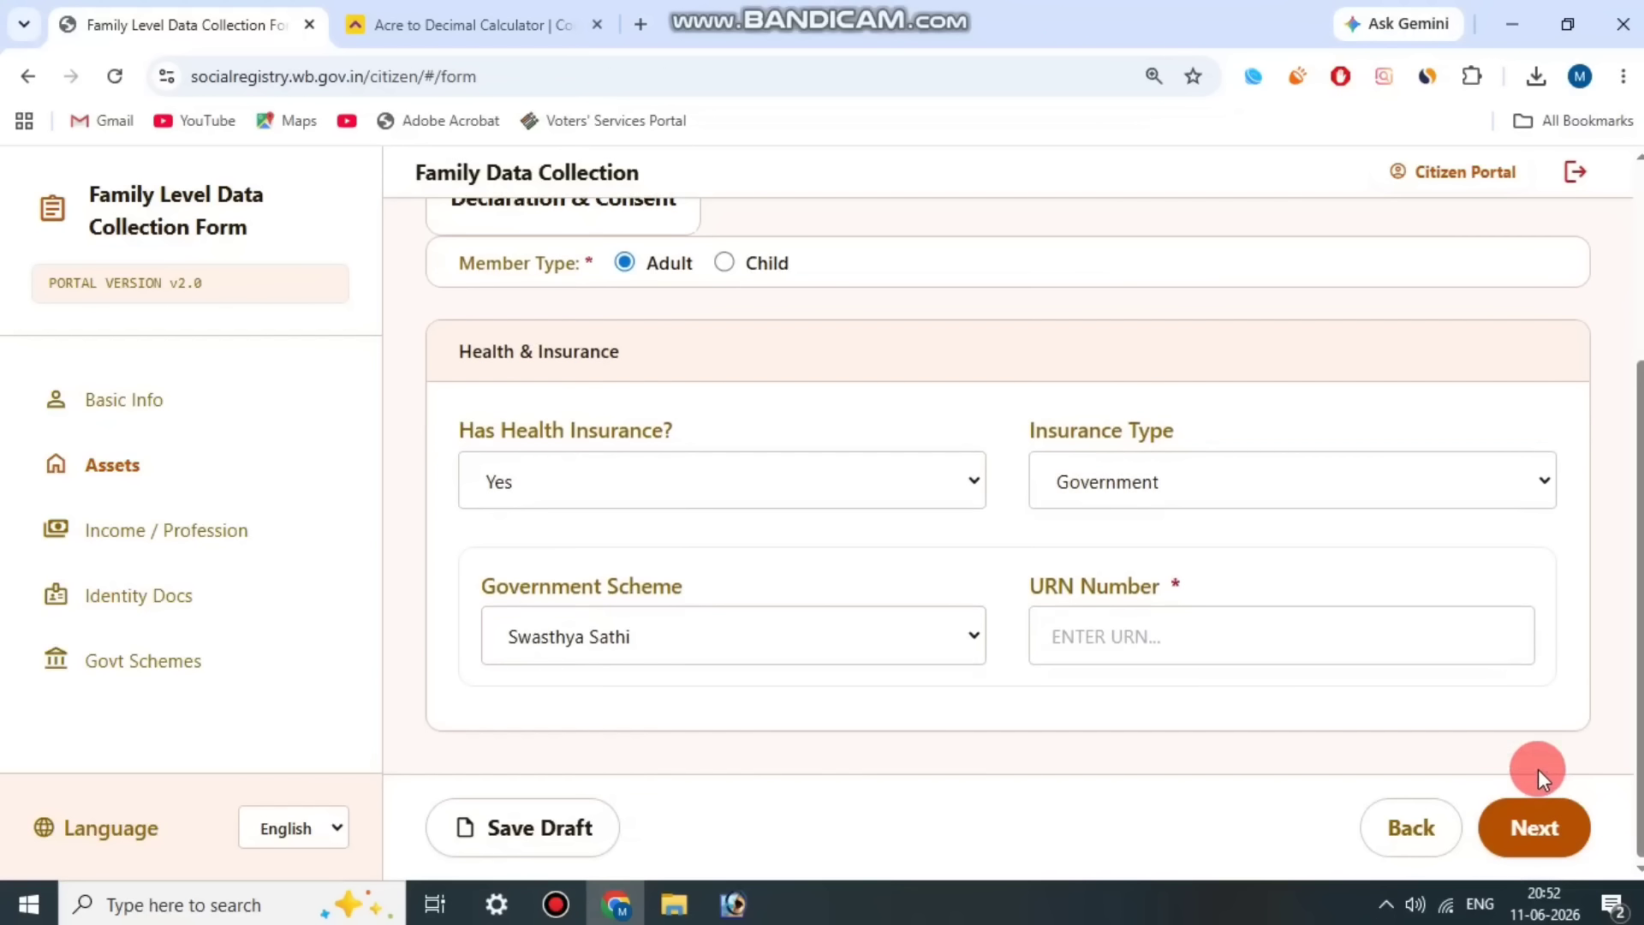
pyautogui.click(574, 908)
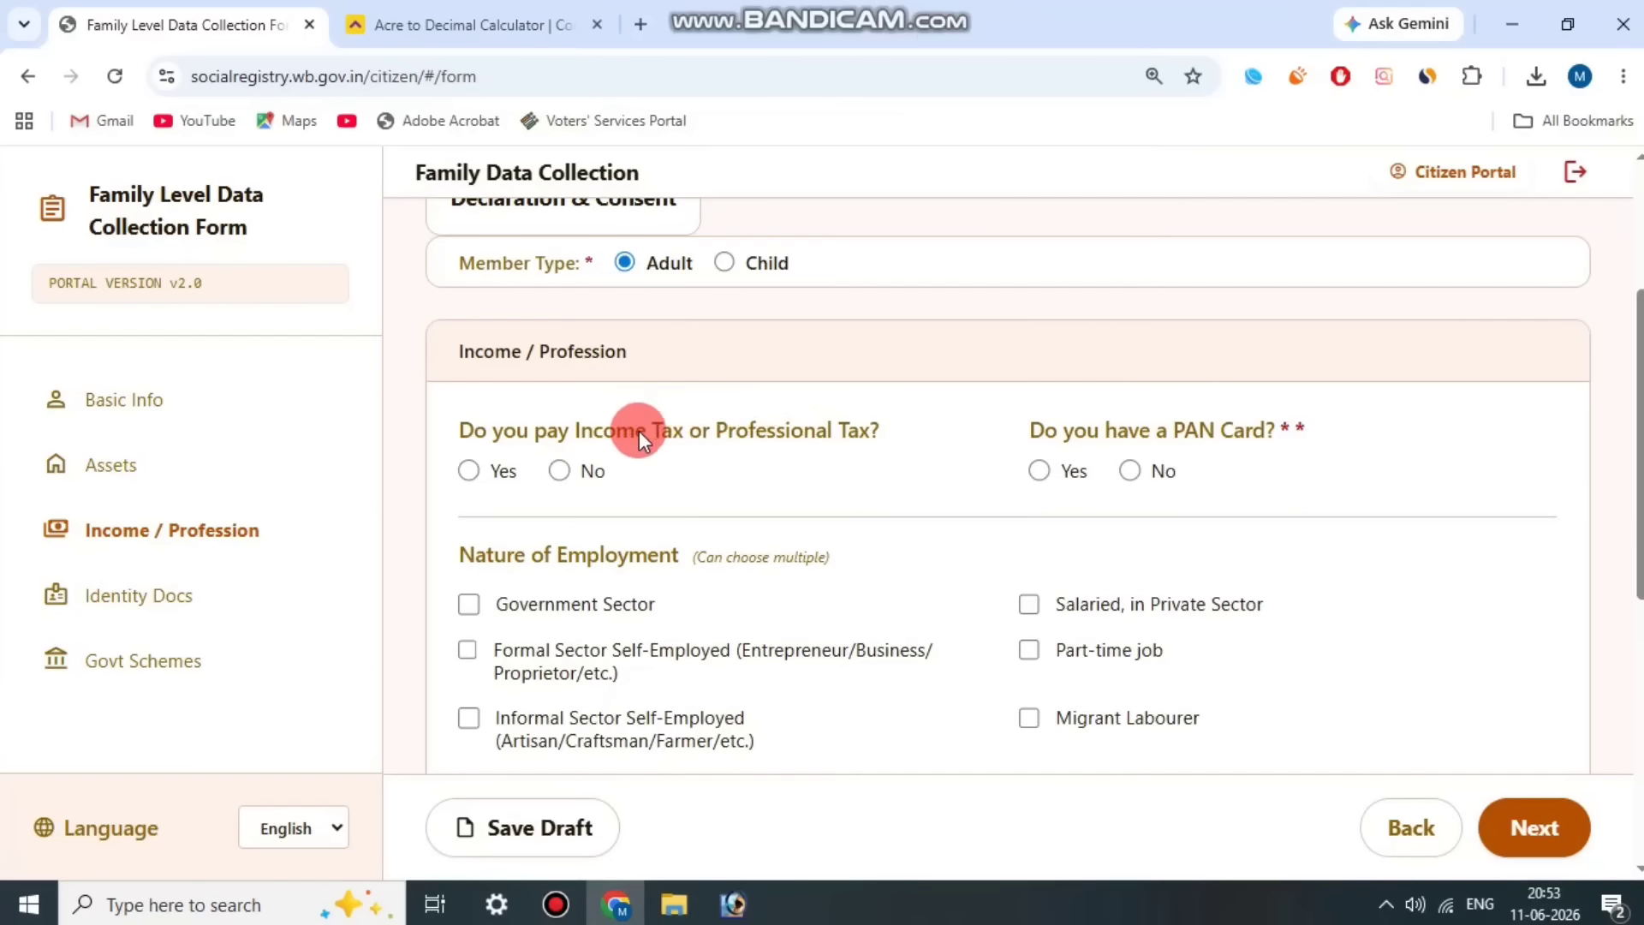
# Step: Answer No to paying Income Tax or Professional Tax and Yes to having a PAN Card for Member 3
pyautogui.click(799, 429)
pyautogui.scroll(-2, 814, 425)
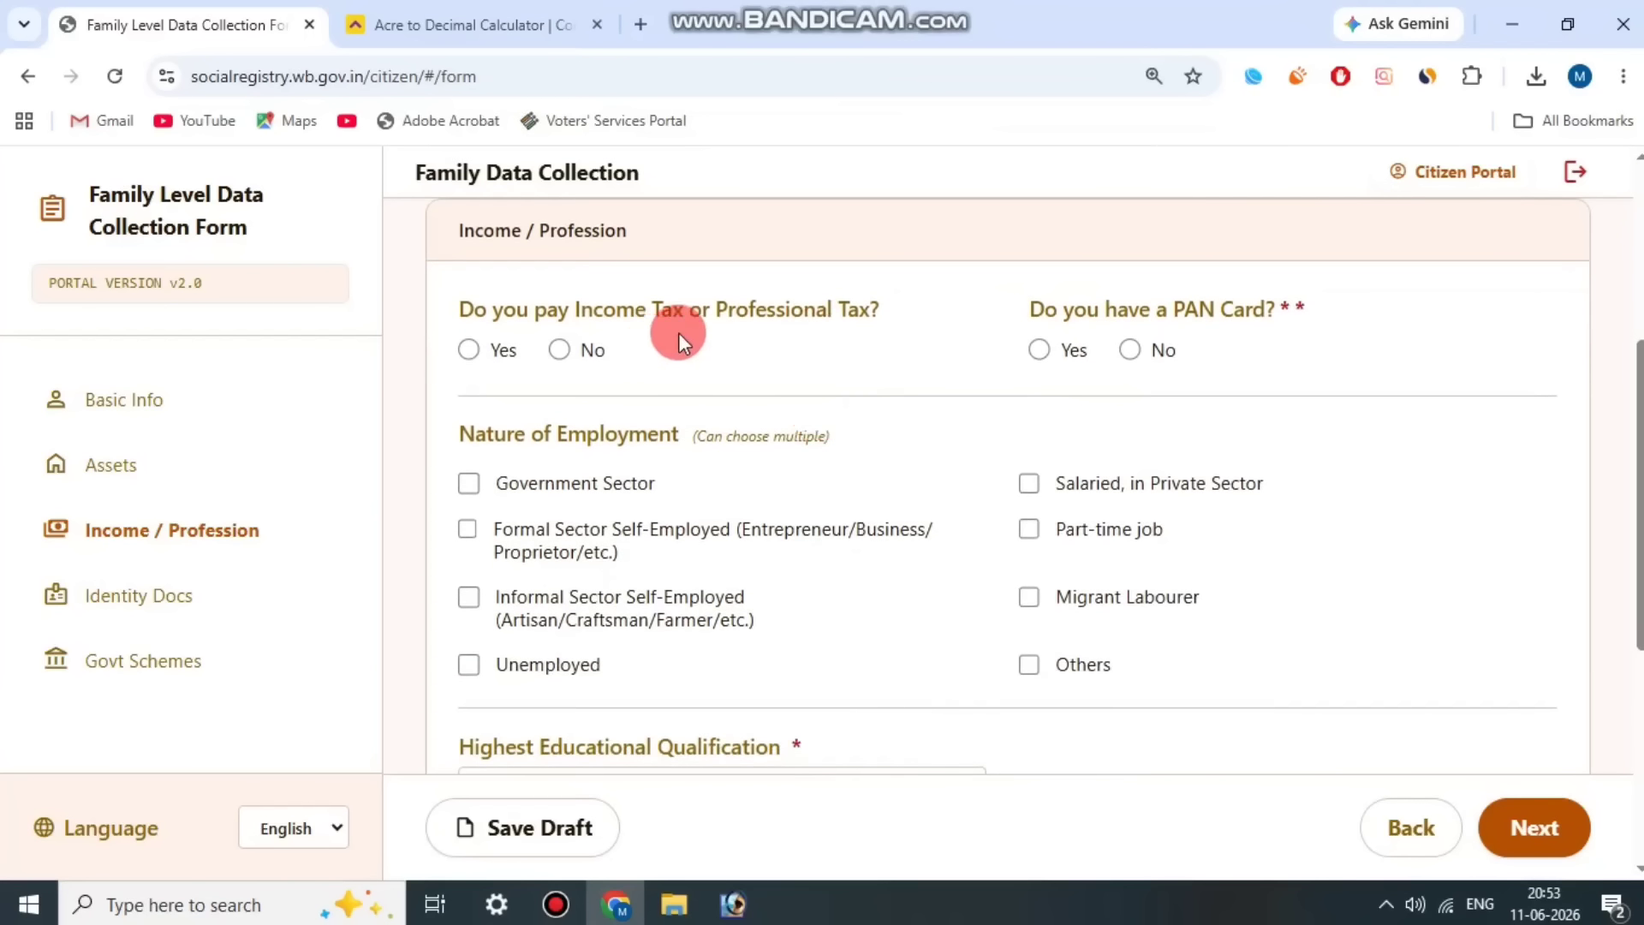
pyautogui.click(558, 349)
pyautogui.moveTo(1062, 310); pyautogui.dragTo(1323, 275)
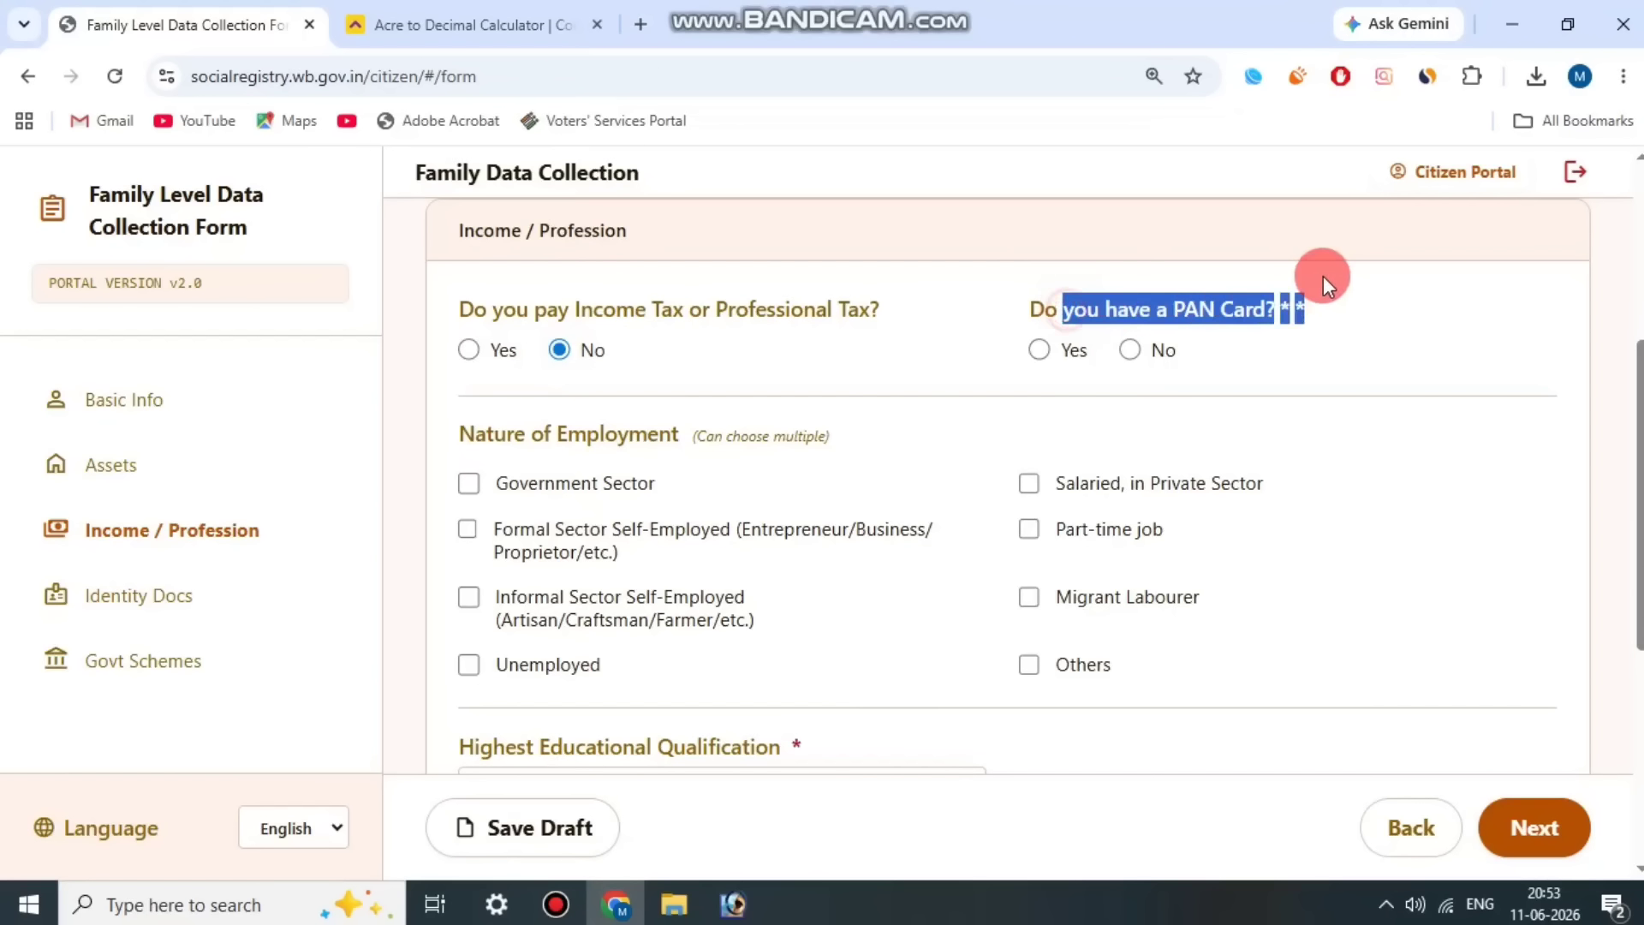
pyautogui.click(1066, 351)
pyautogui.click(1041, 351)
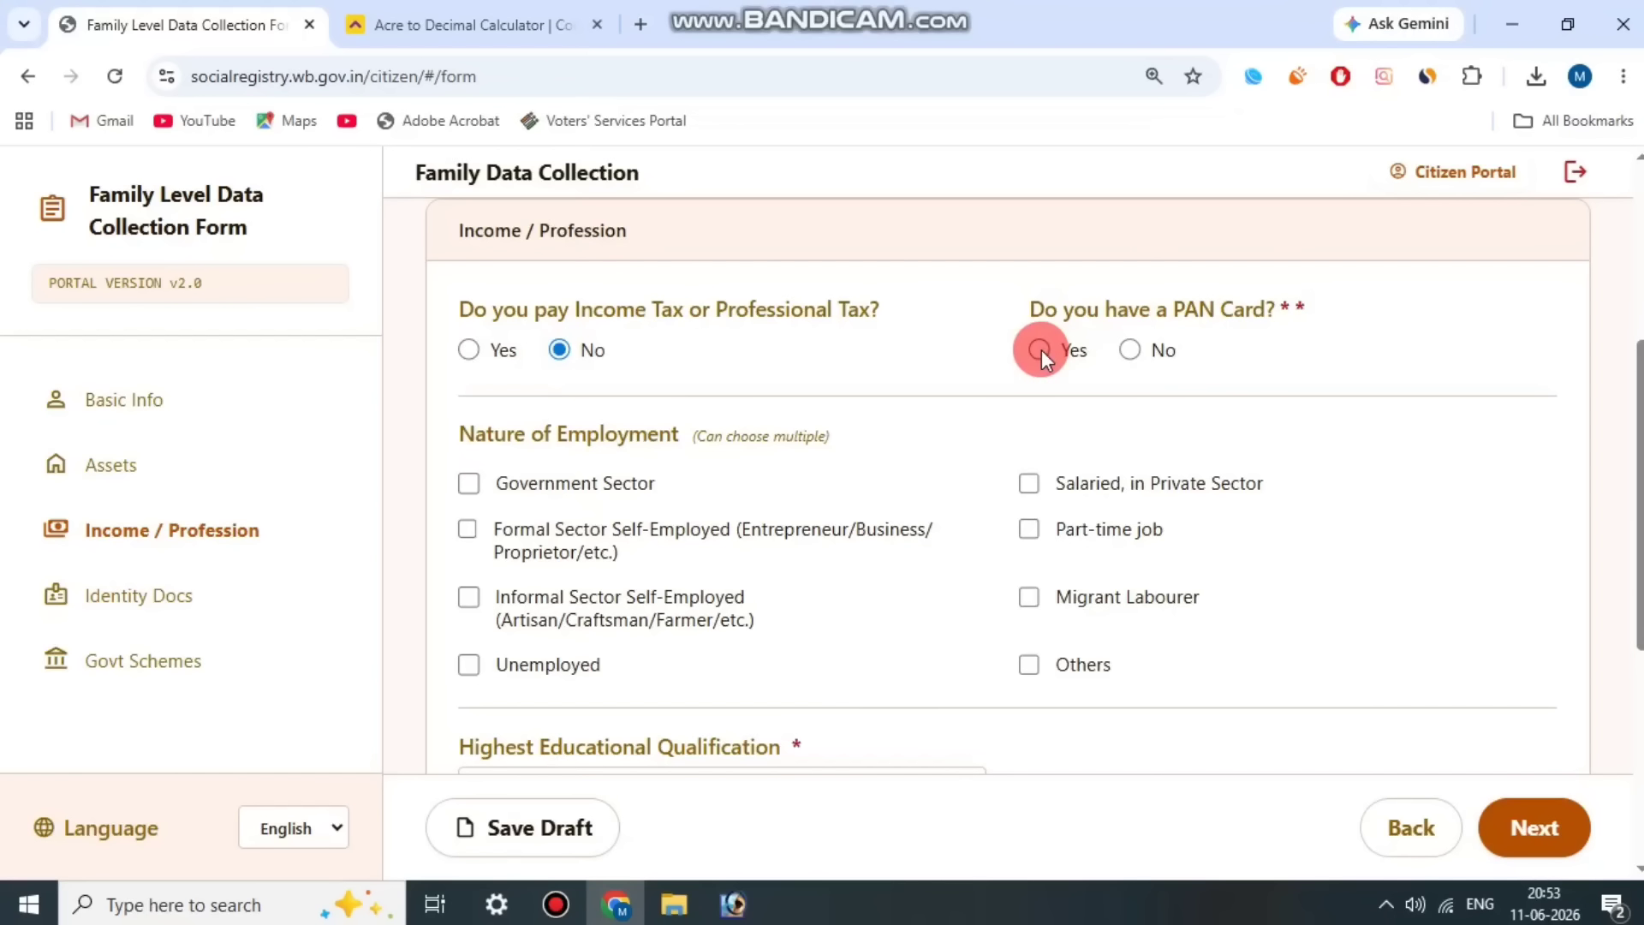
pyautogui.click(1042, 351)
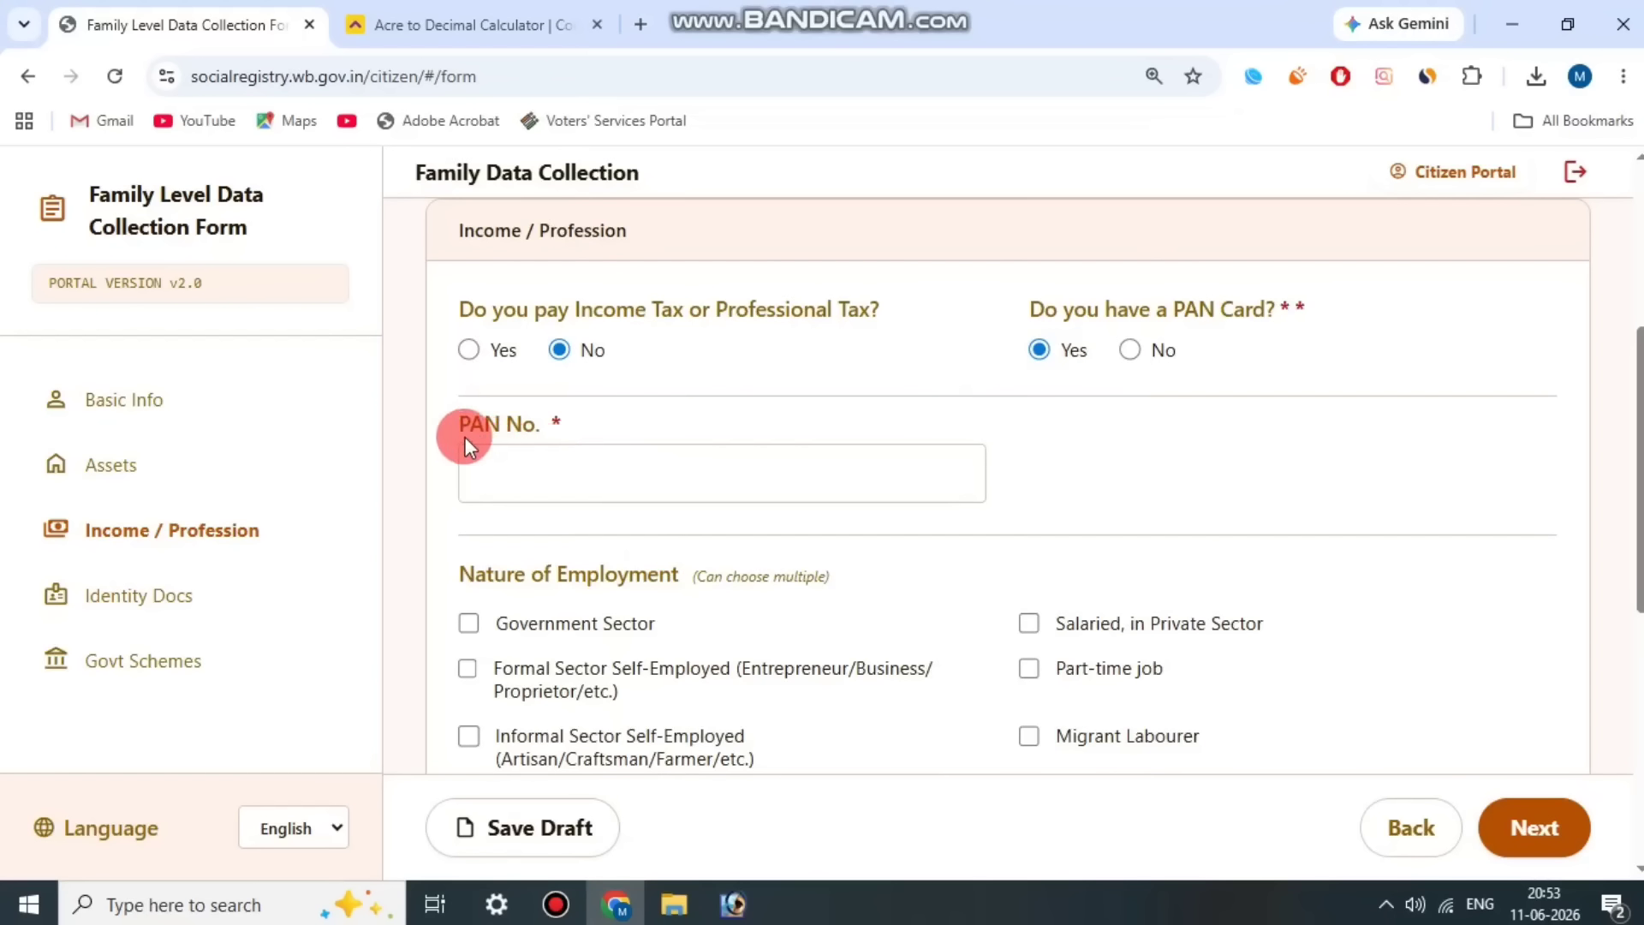
# Step: Look over Member 3's PAN No. field and choose Others as the Nature of Employment
pyautogui.moveTo(465, 437); pyautogui.dragTo(588, 419)
pyautogui.click(760, 414)
pyautogui.scroll(-3, 759, 414)
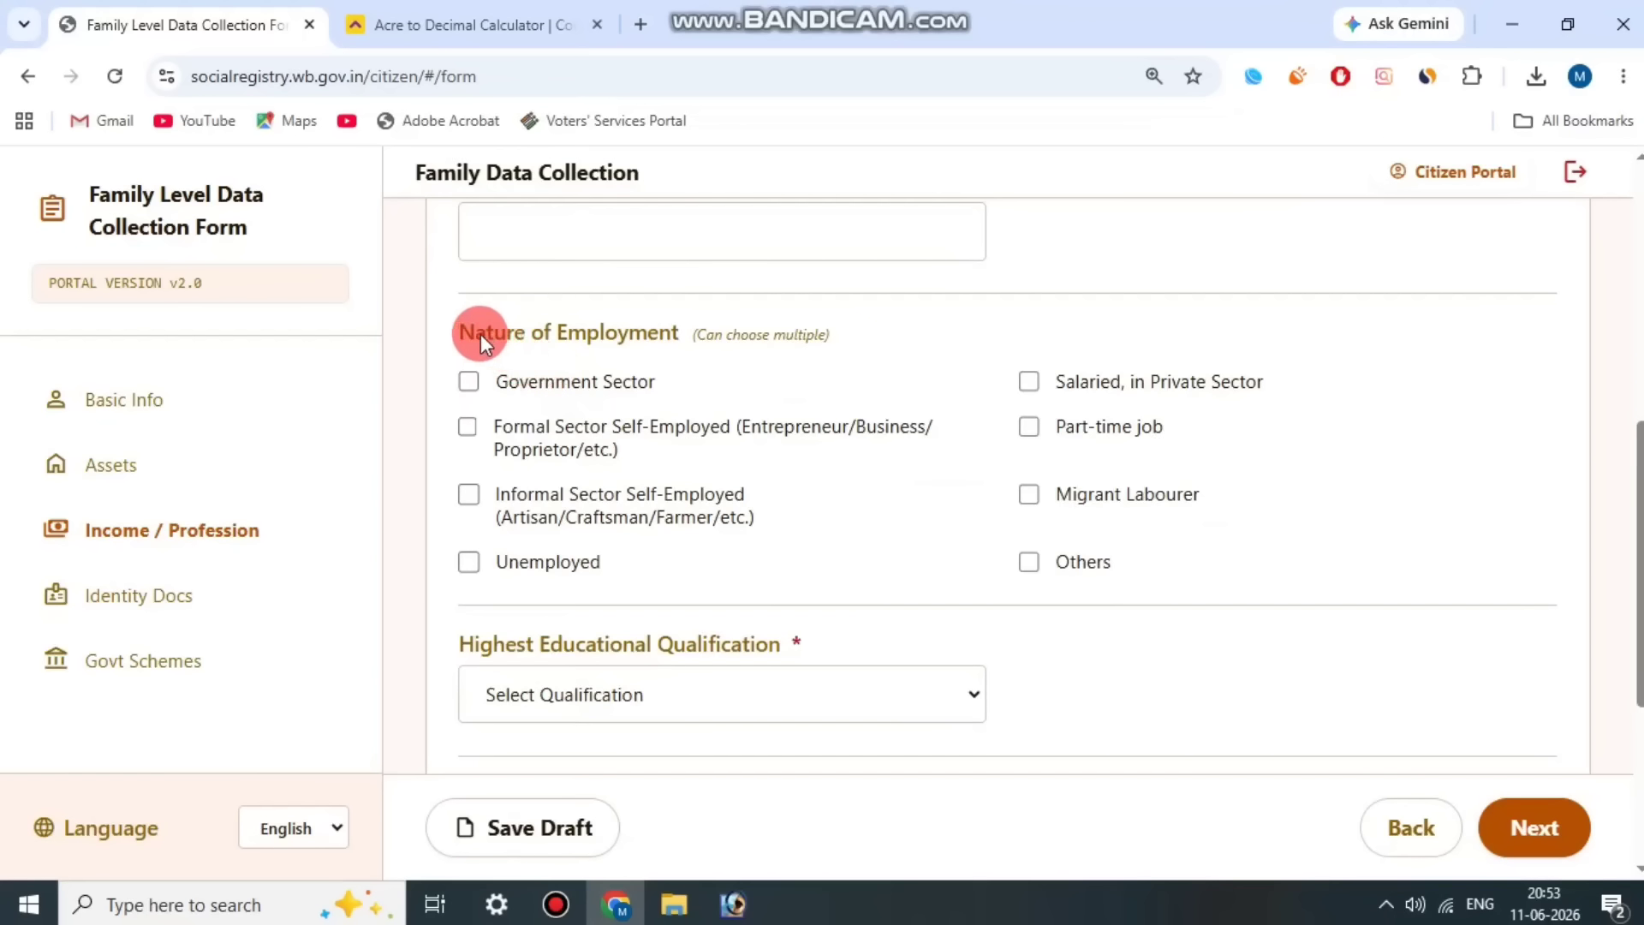
pyautogui.moveTo(480, 334); pyautogui.dragTo(651, 333)
pyautogui.click(1222, 543)
pyautogui.click(1274, 556)
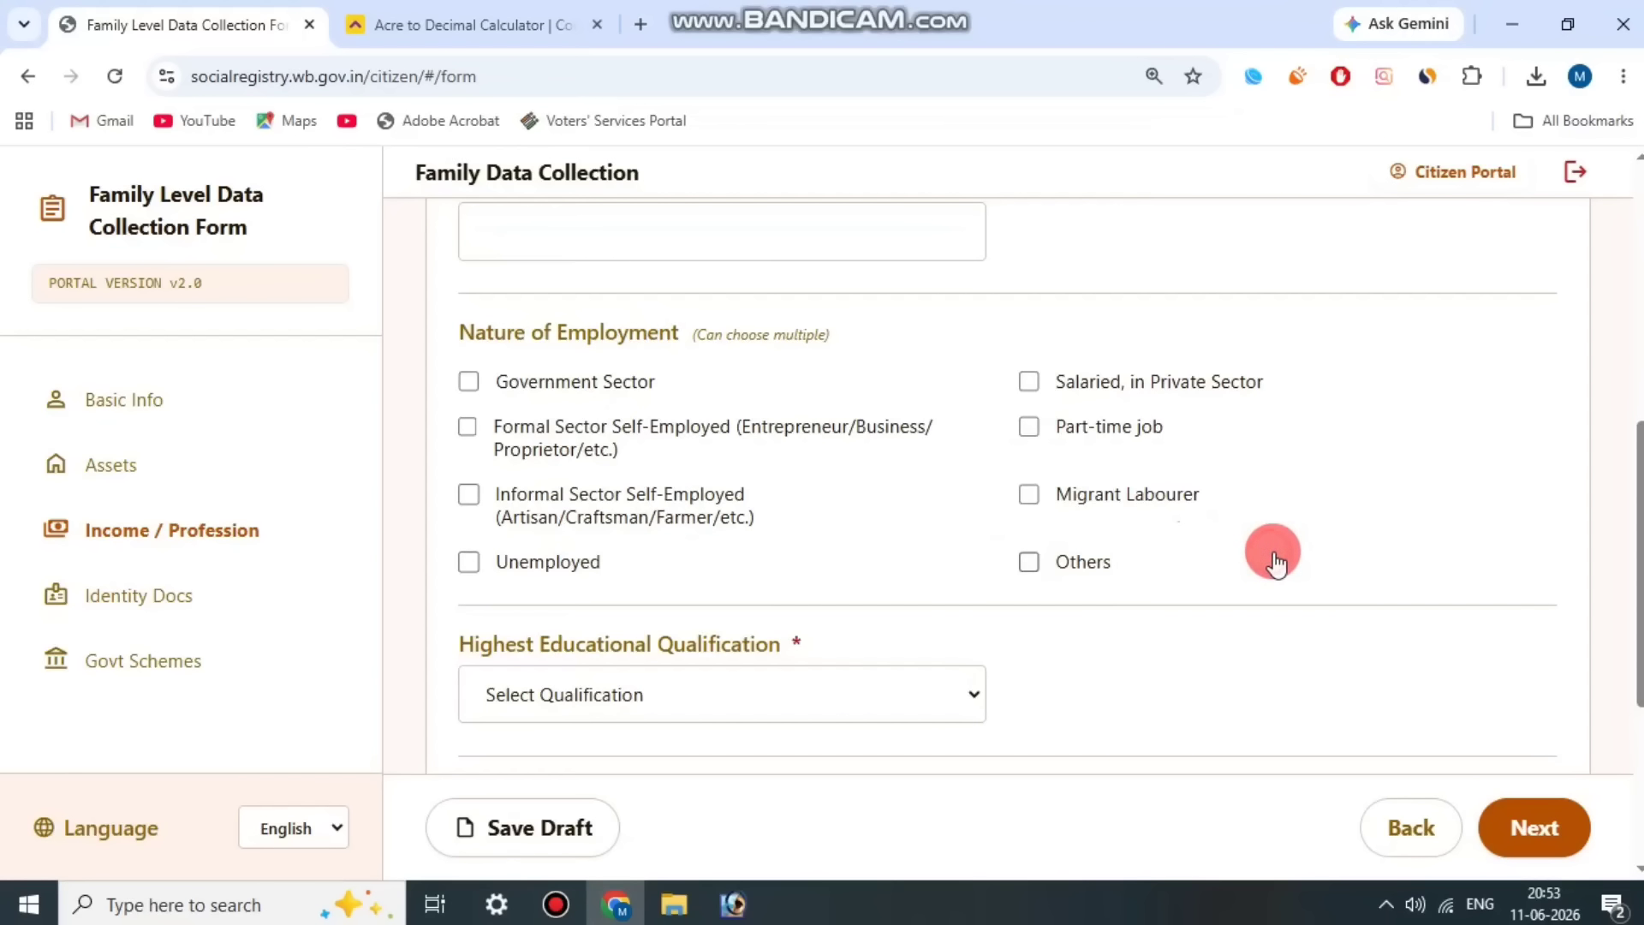
pyautogui.click(1041, 558)
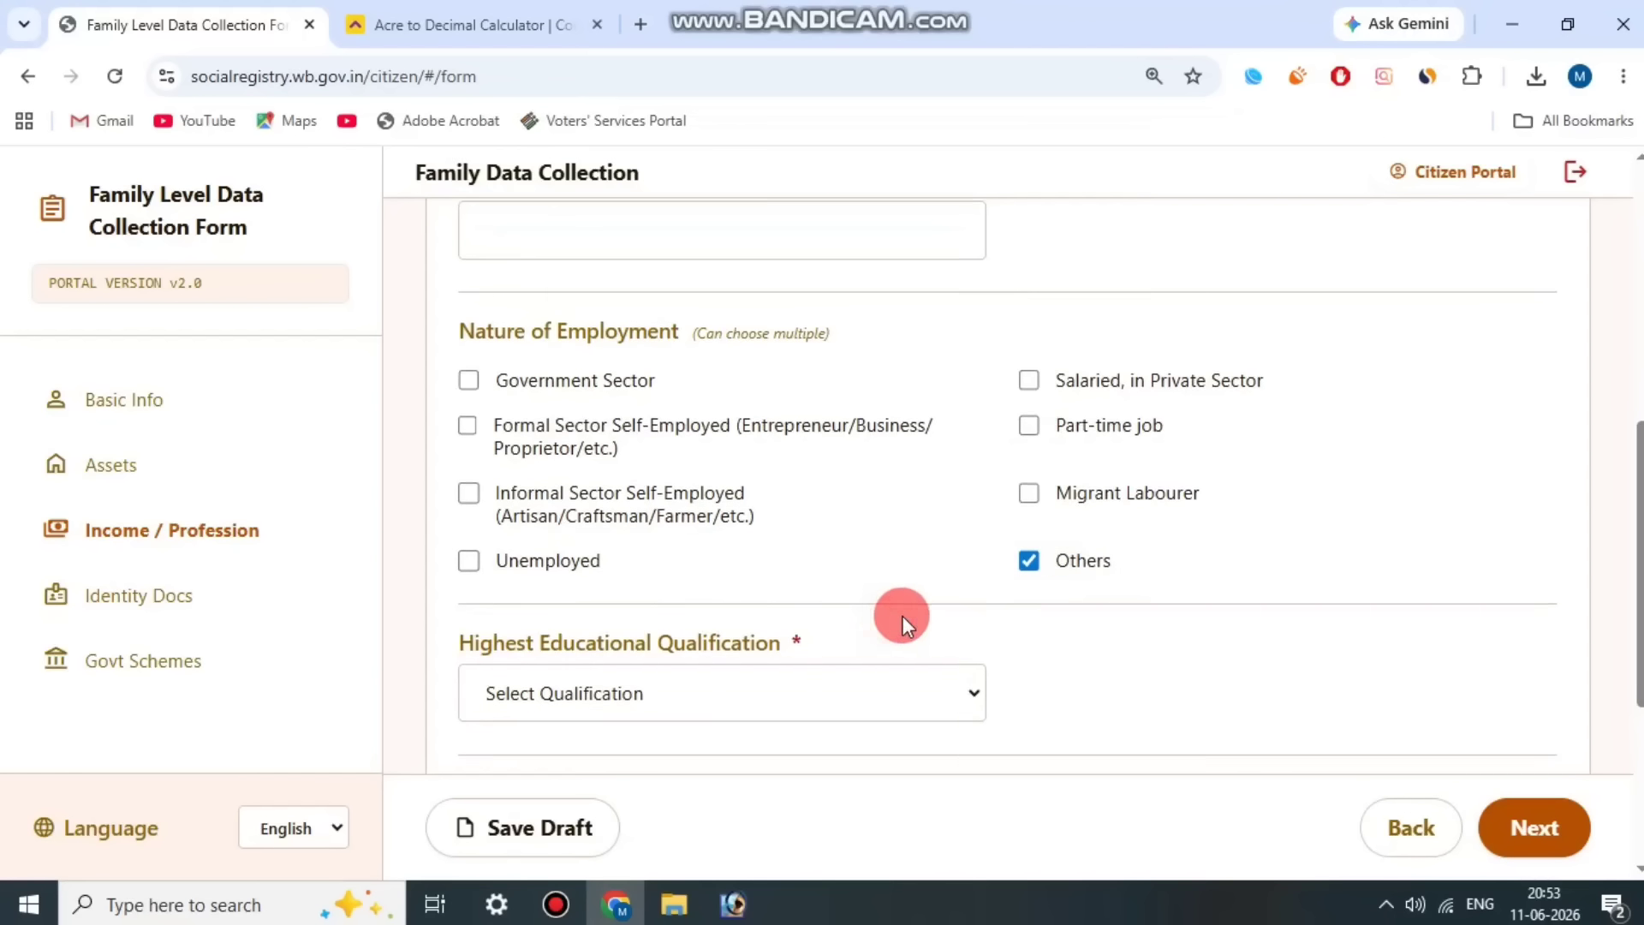
# Step: Set Member 3's Highest Educational Qualification to 12th/Uchcha Madhyamik
pyautogui.scroll(-2, 899, 615)
pyautogui.moveTo(537, 525); pyautogui.dragTo(793, 526)
pyautogui.click(784, 536)
pyautogui.click(771, 560)
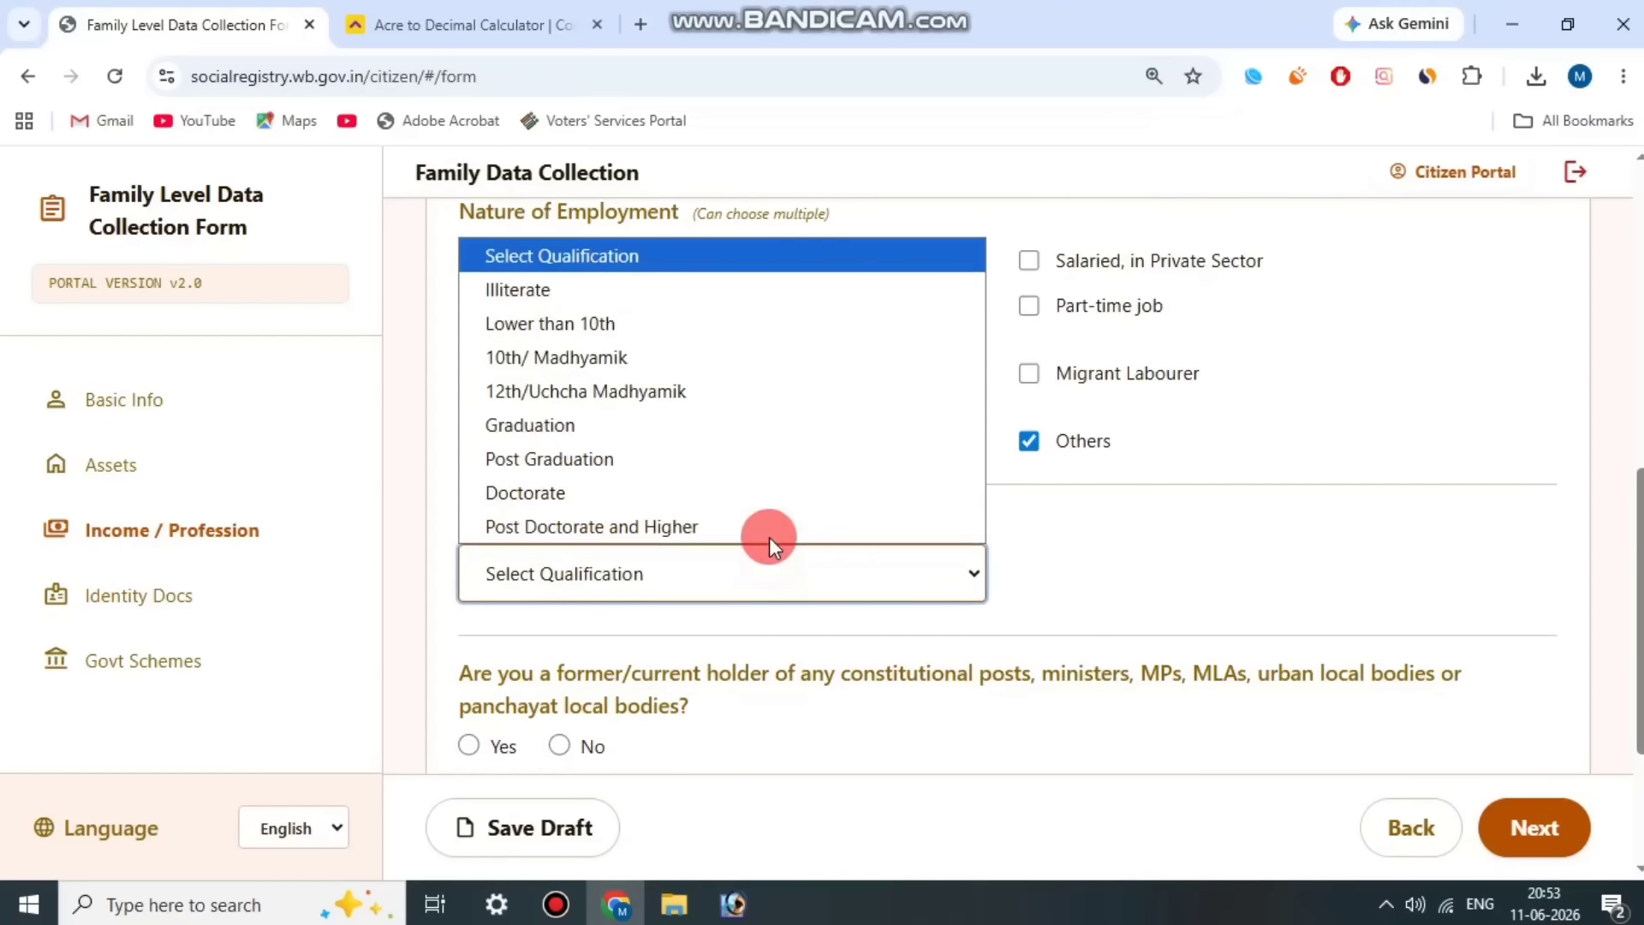
pyautogui.click(707, 395)
# Step: Answer No for Member 3 to holding constitutional or local body posts and to being a government pensioner
pyautogui.scroll(-3, 754, 523)
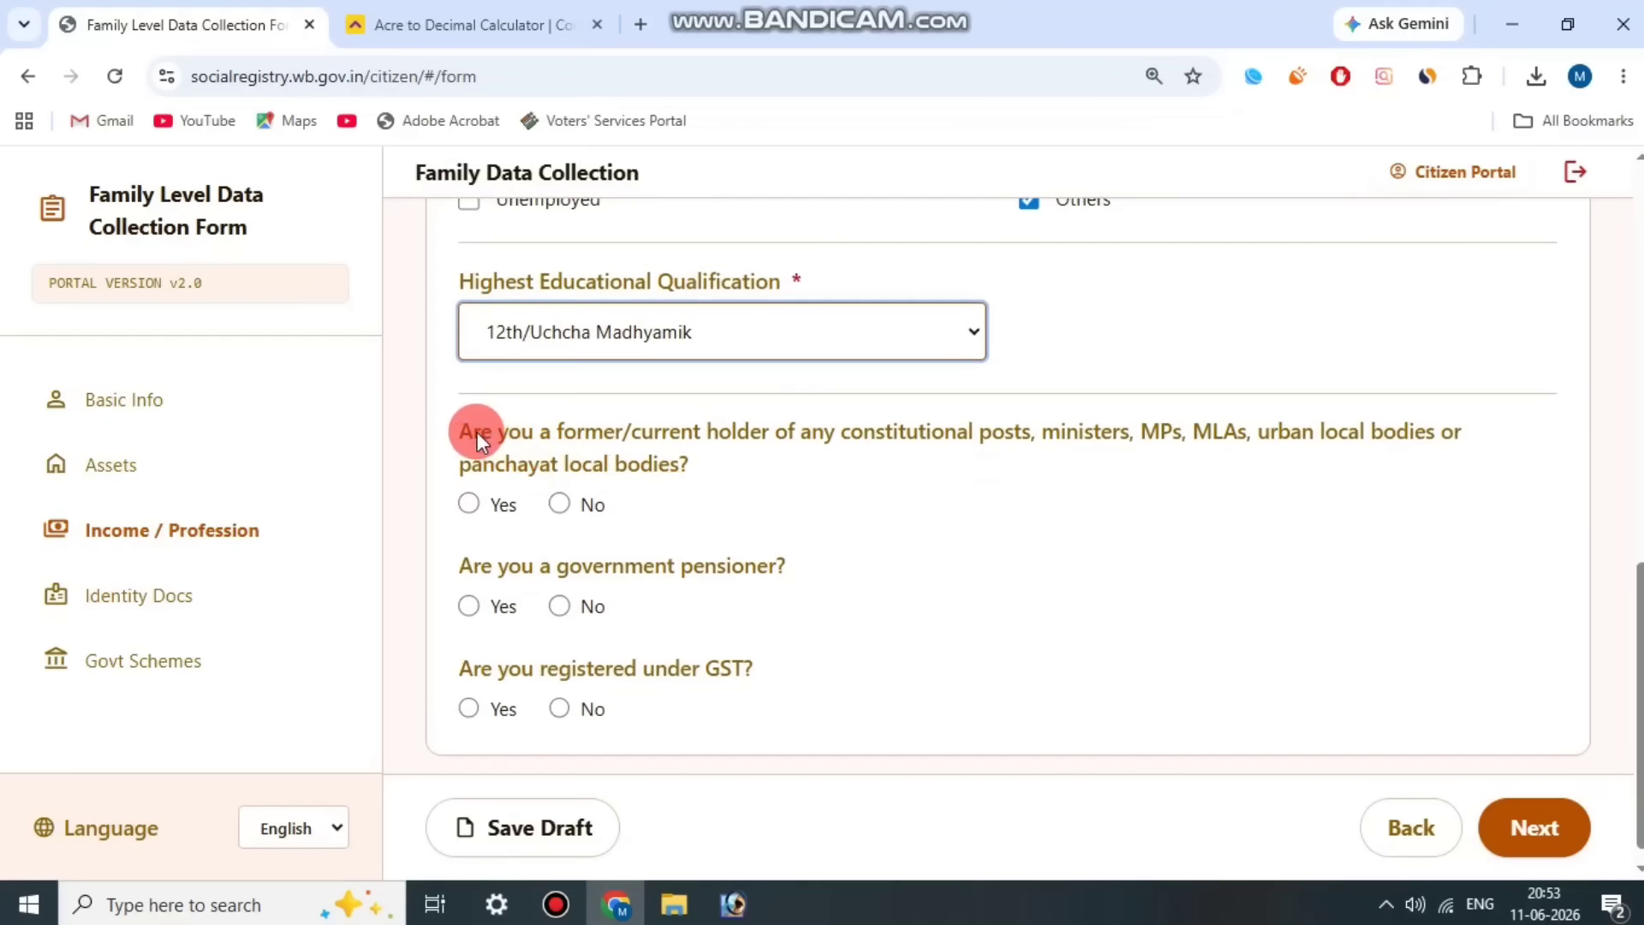
pyautogui.moveTo(473, 431); pyautogui.dragTo(677, 459)
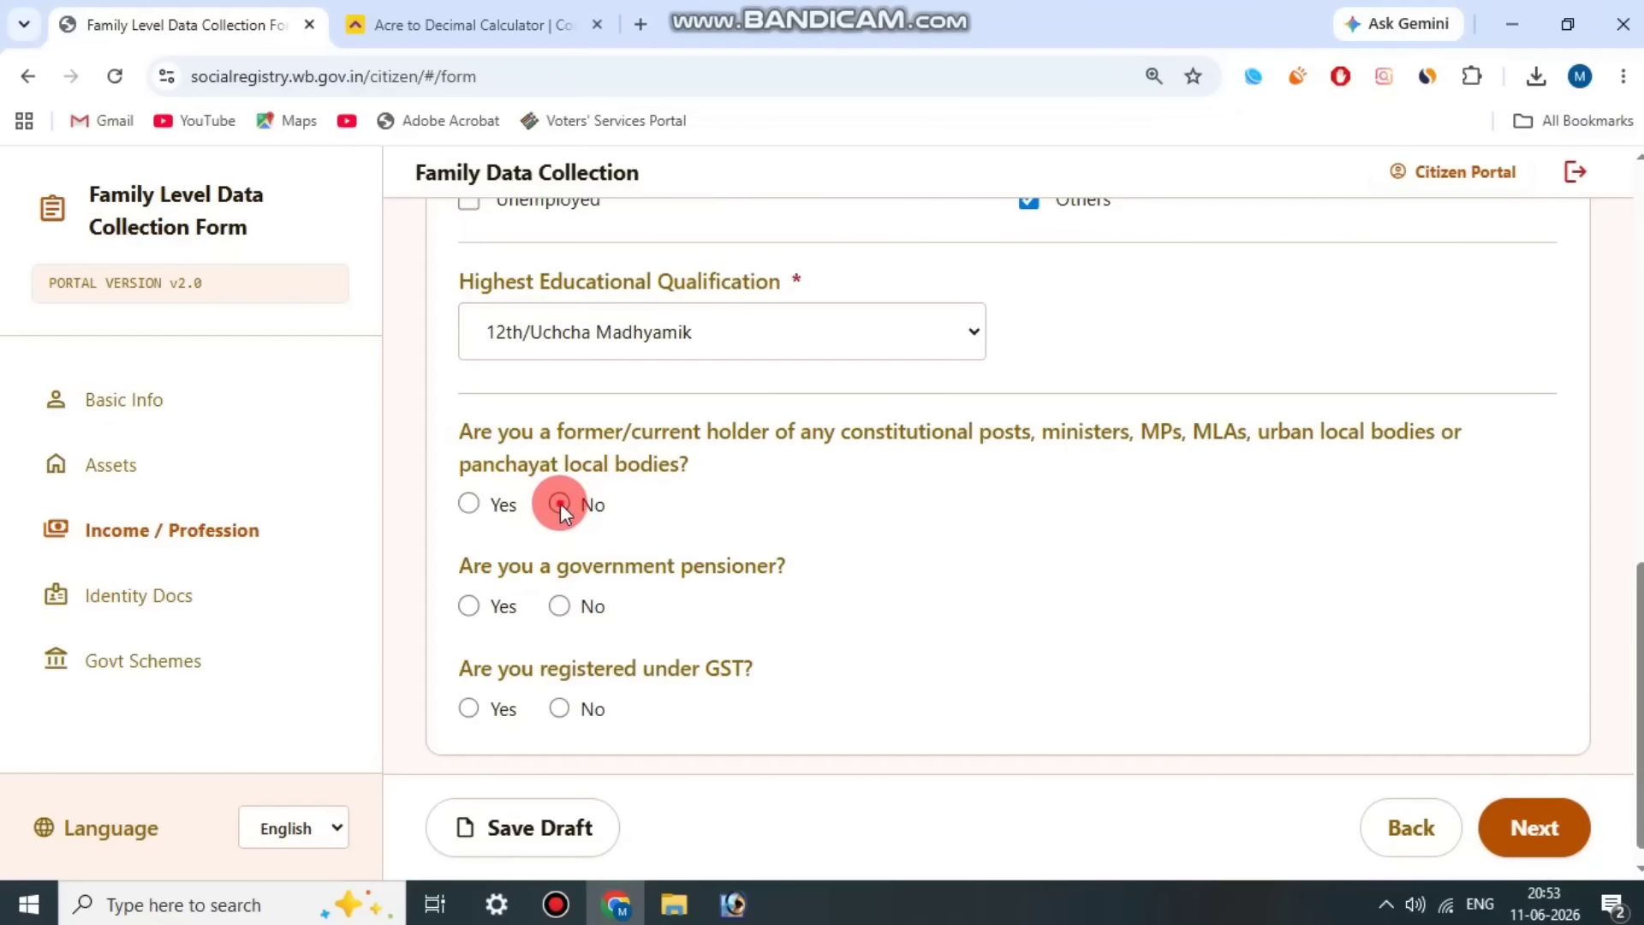
pyautogui.moveTo(510, 560); pyautogui.dragTo(757, 559)
pyautogui.click(757, 554)
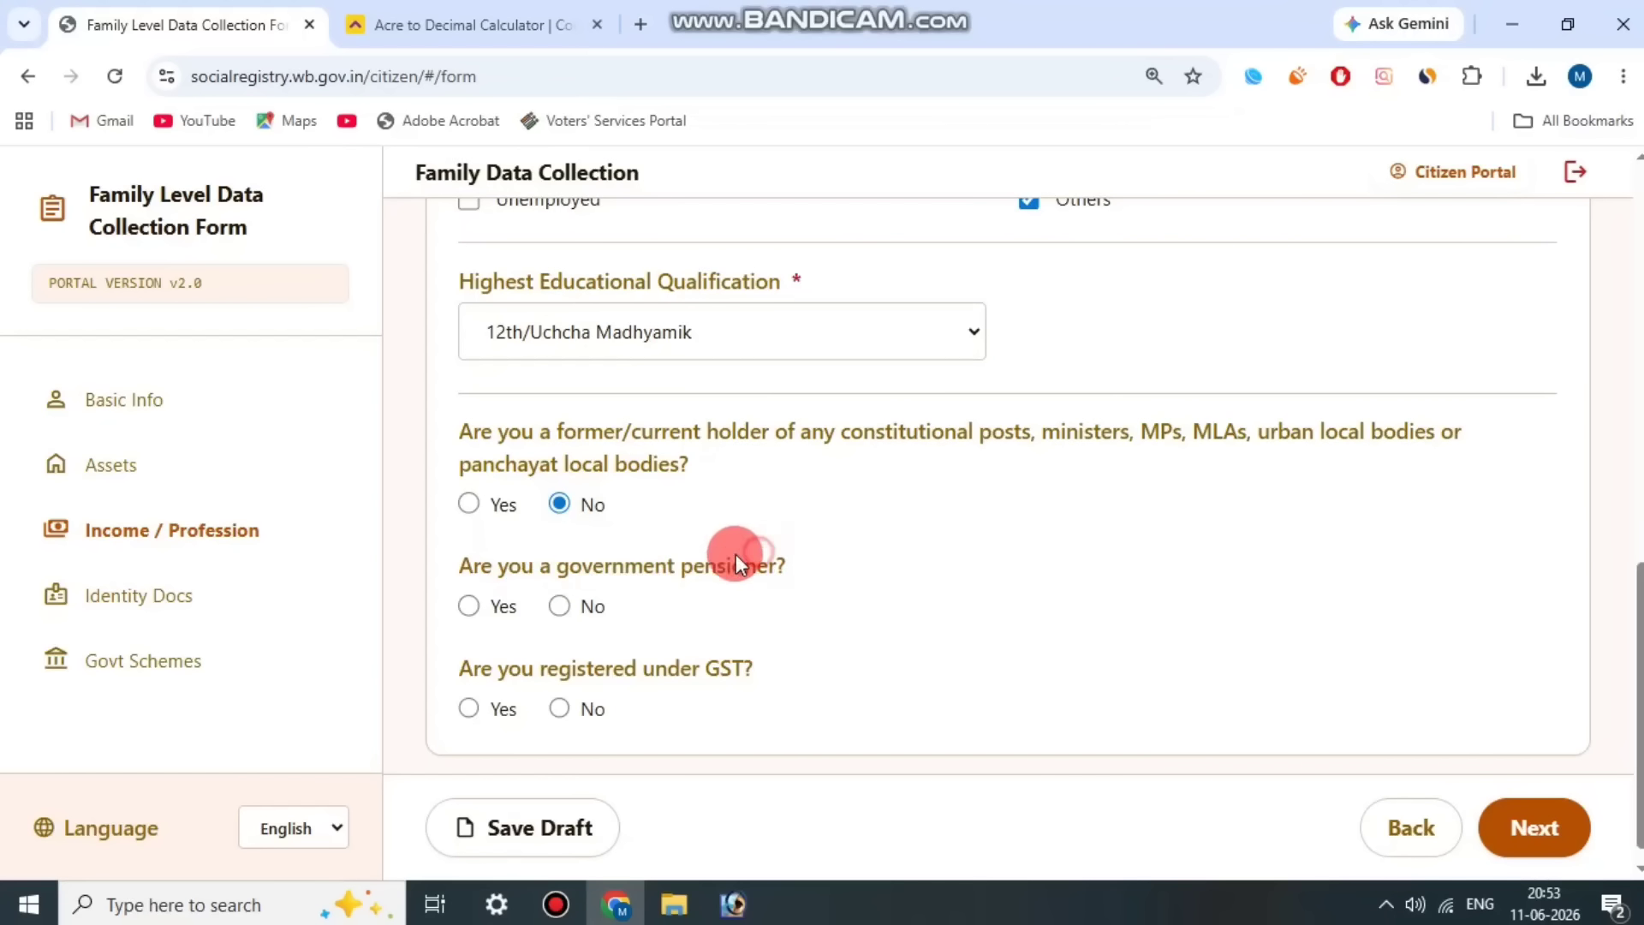
pyautogui.click(561, 606)
# Step: Answer the GST registration question for Member 3, trying Yes first and settling on No
pyautogui.moveTo(545, 665); pyautogui.dragTo(826, 658)
pyautogui.click(514, 701)
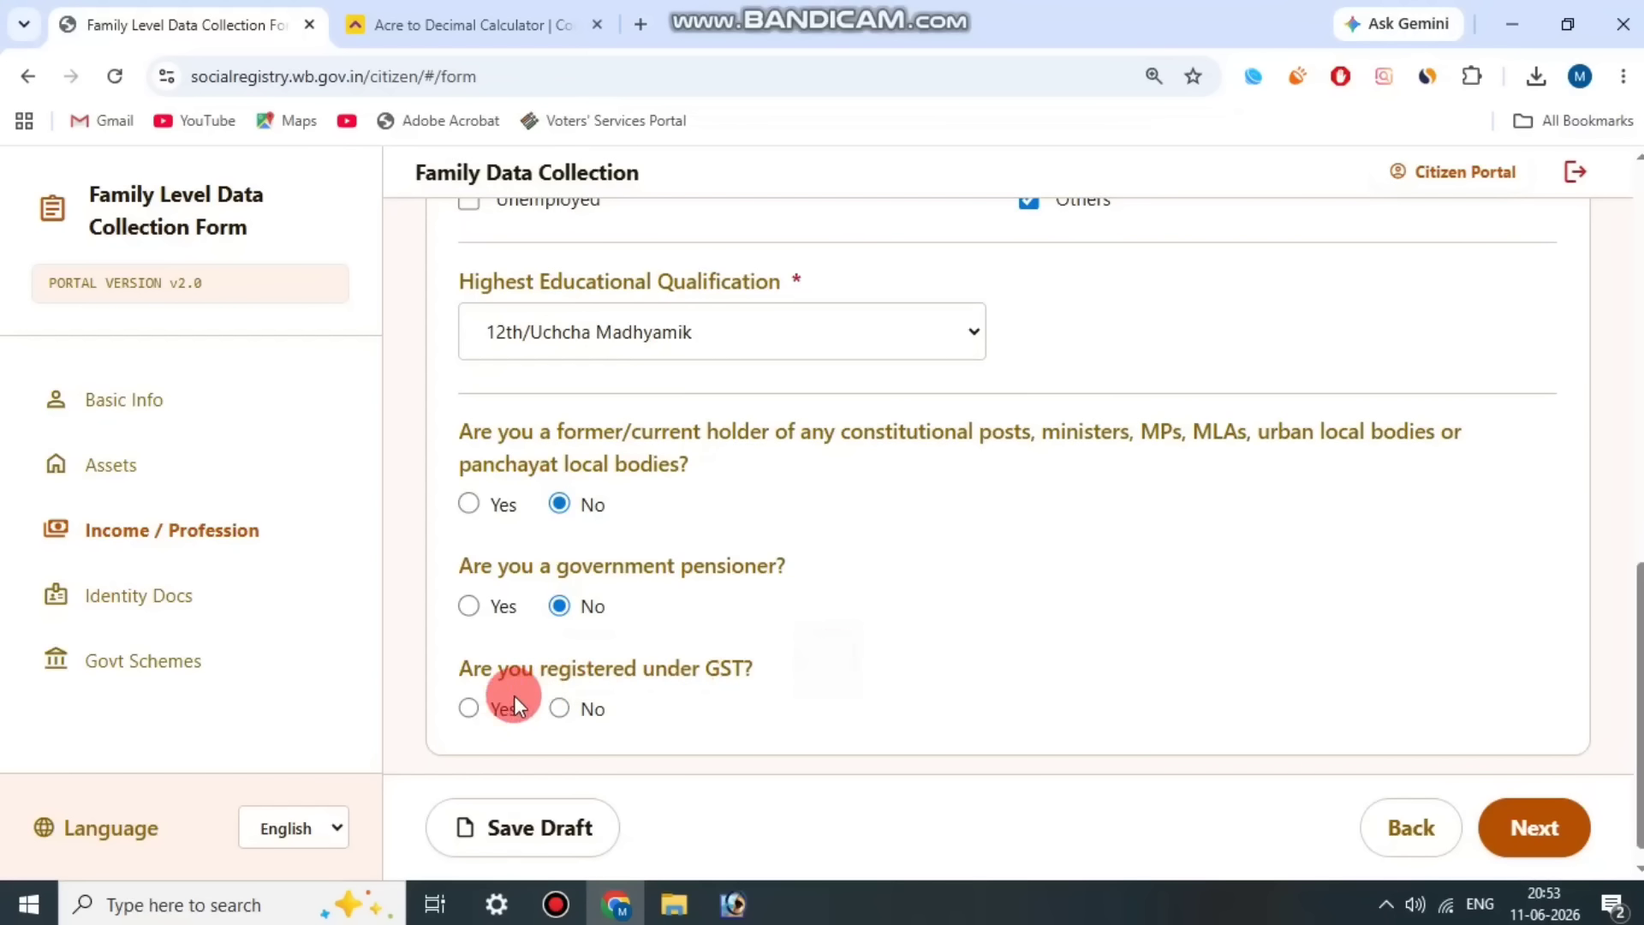
pyautogui.click(476, 707)
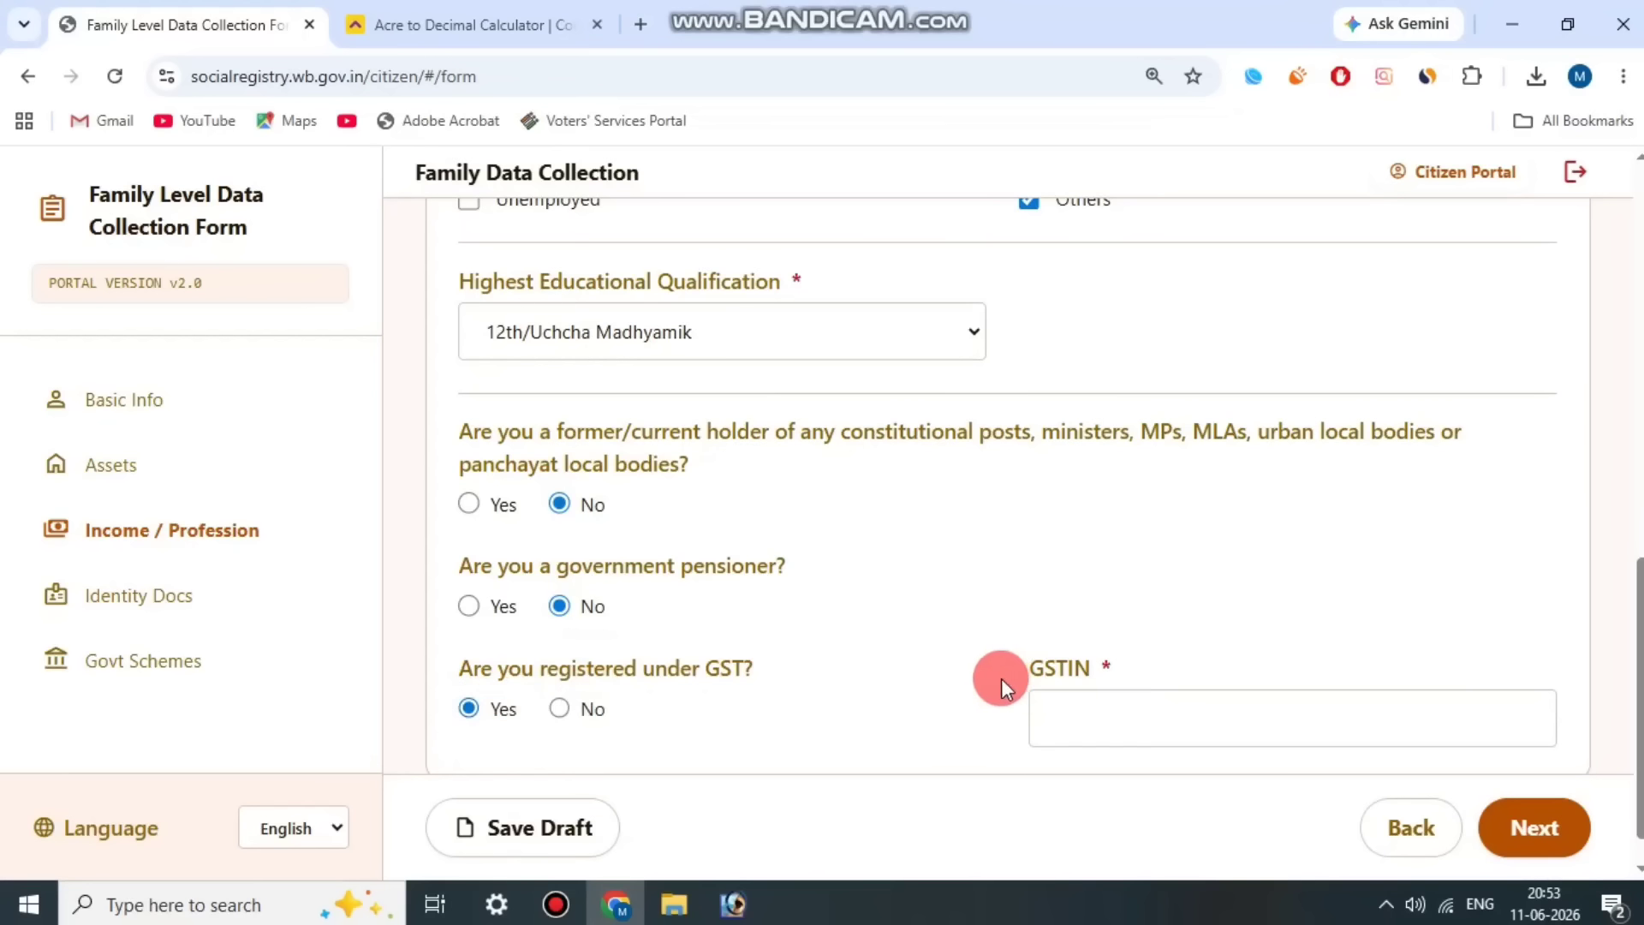
pyautogui.click(564, 708)
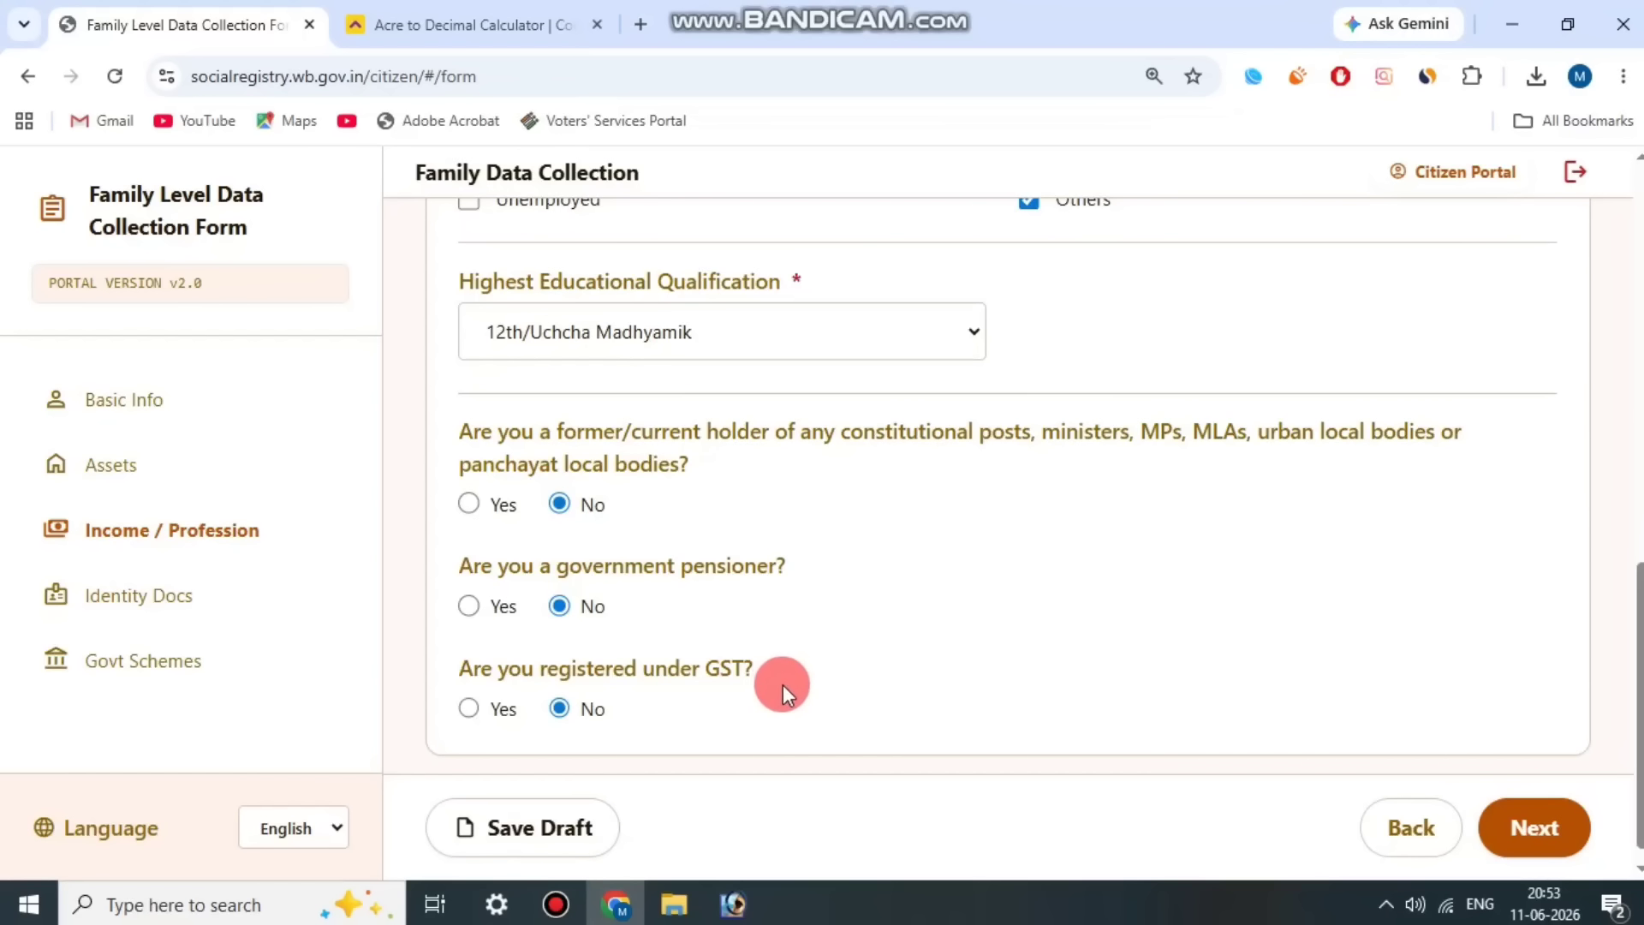
pyautogui.click(556, 904)
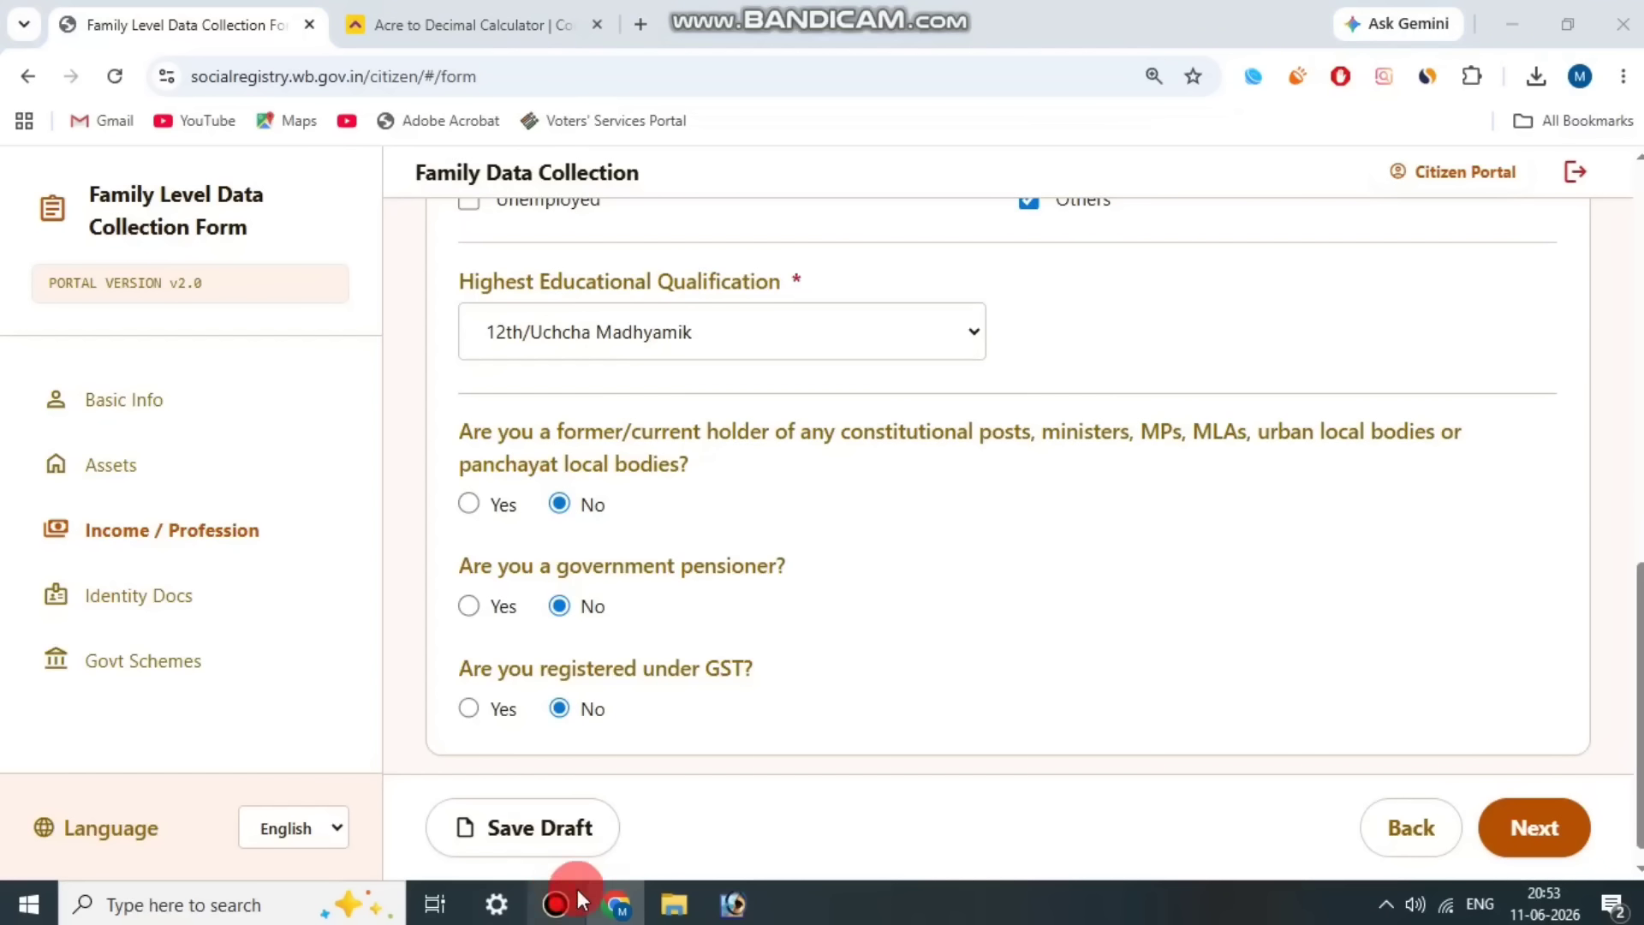
pyautogui.click(669, 146)
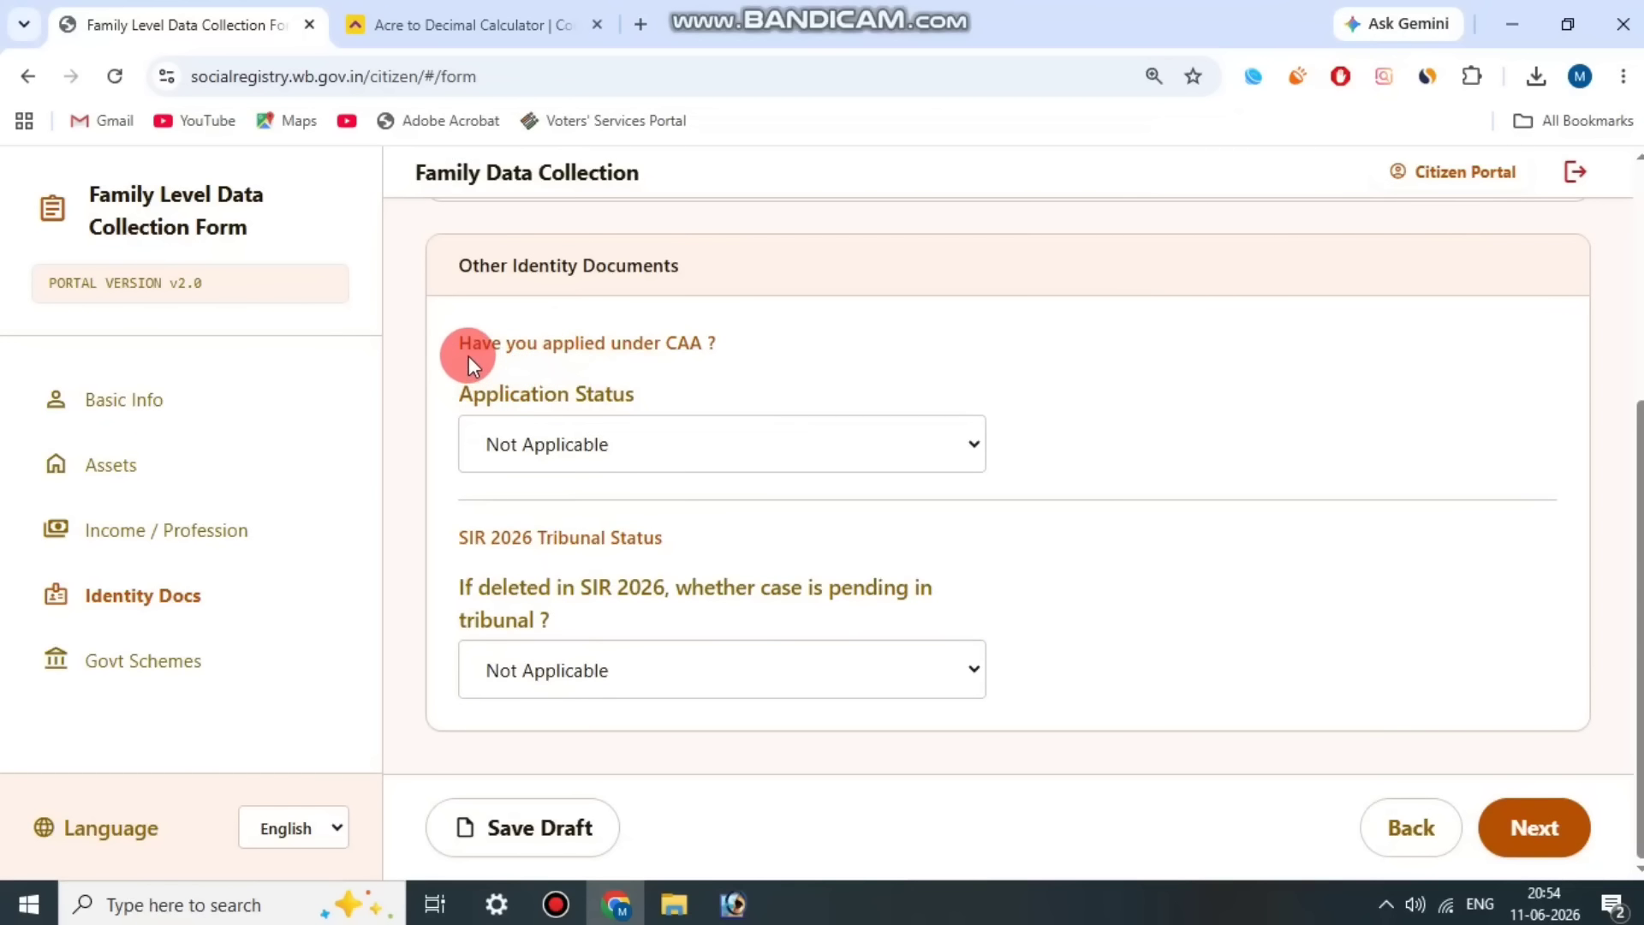
# Step: Check the CAA application and SIR 2026 tribunal status fields, keep both at Not Applicable, and continue to Member 3's Govt Schemes section
pyautogui.moveTo(469, 356); pyautogui.dragTo(612, 377)
pyautogui.click(651, 413)
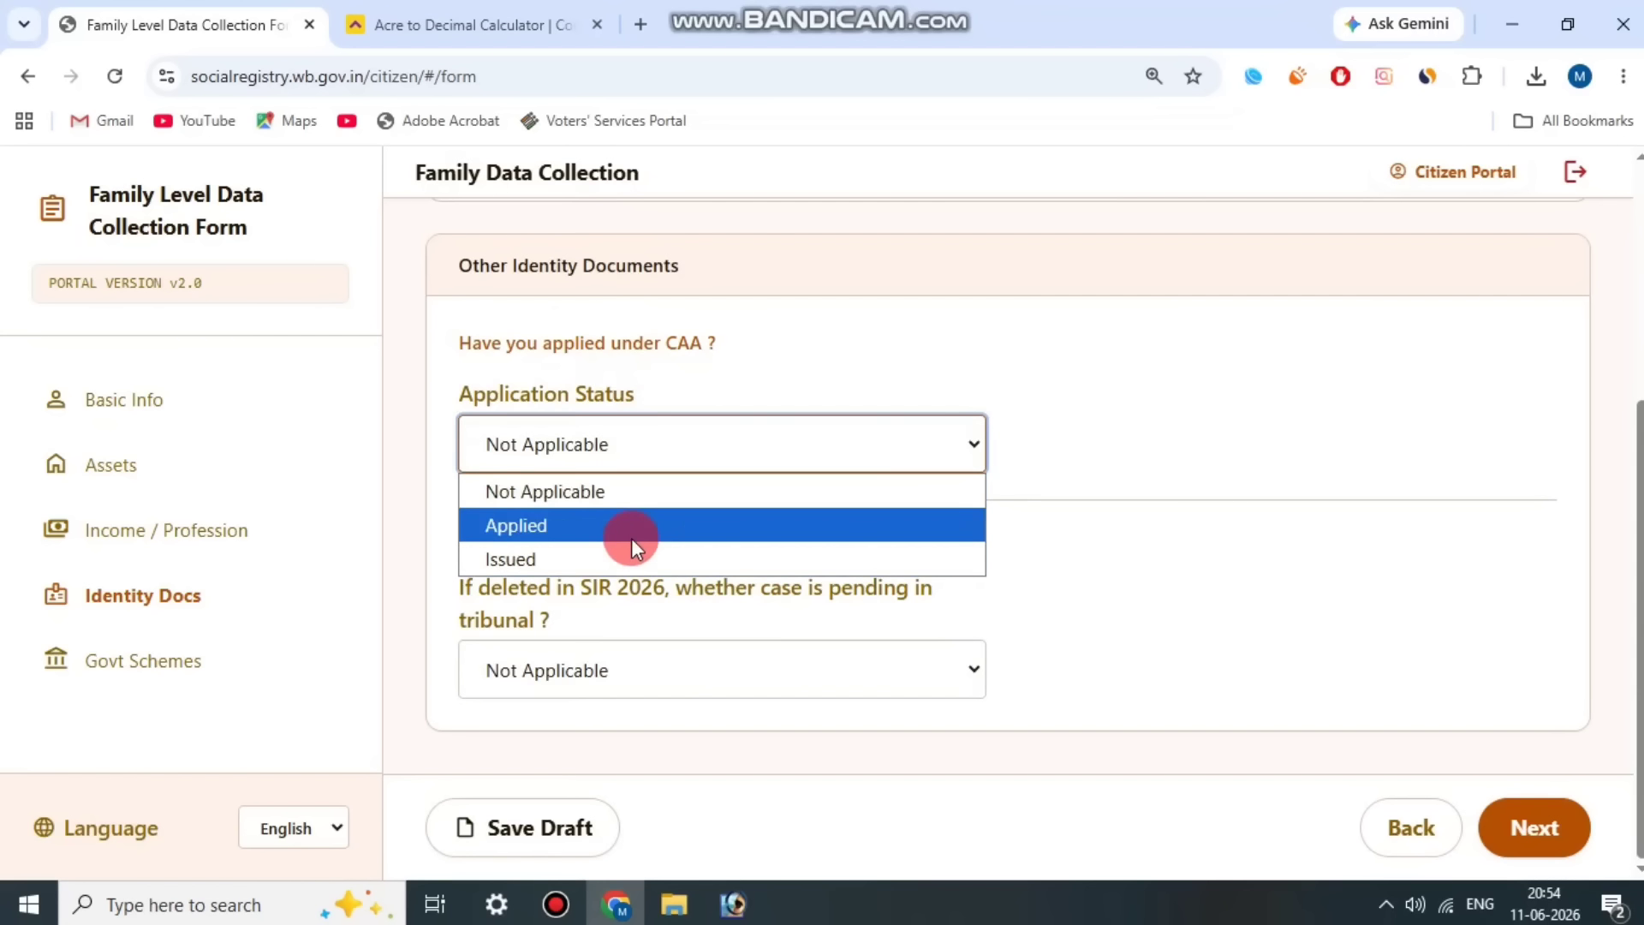
pyautogui.click(703, 392)
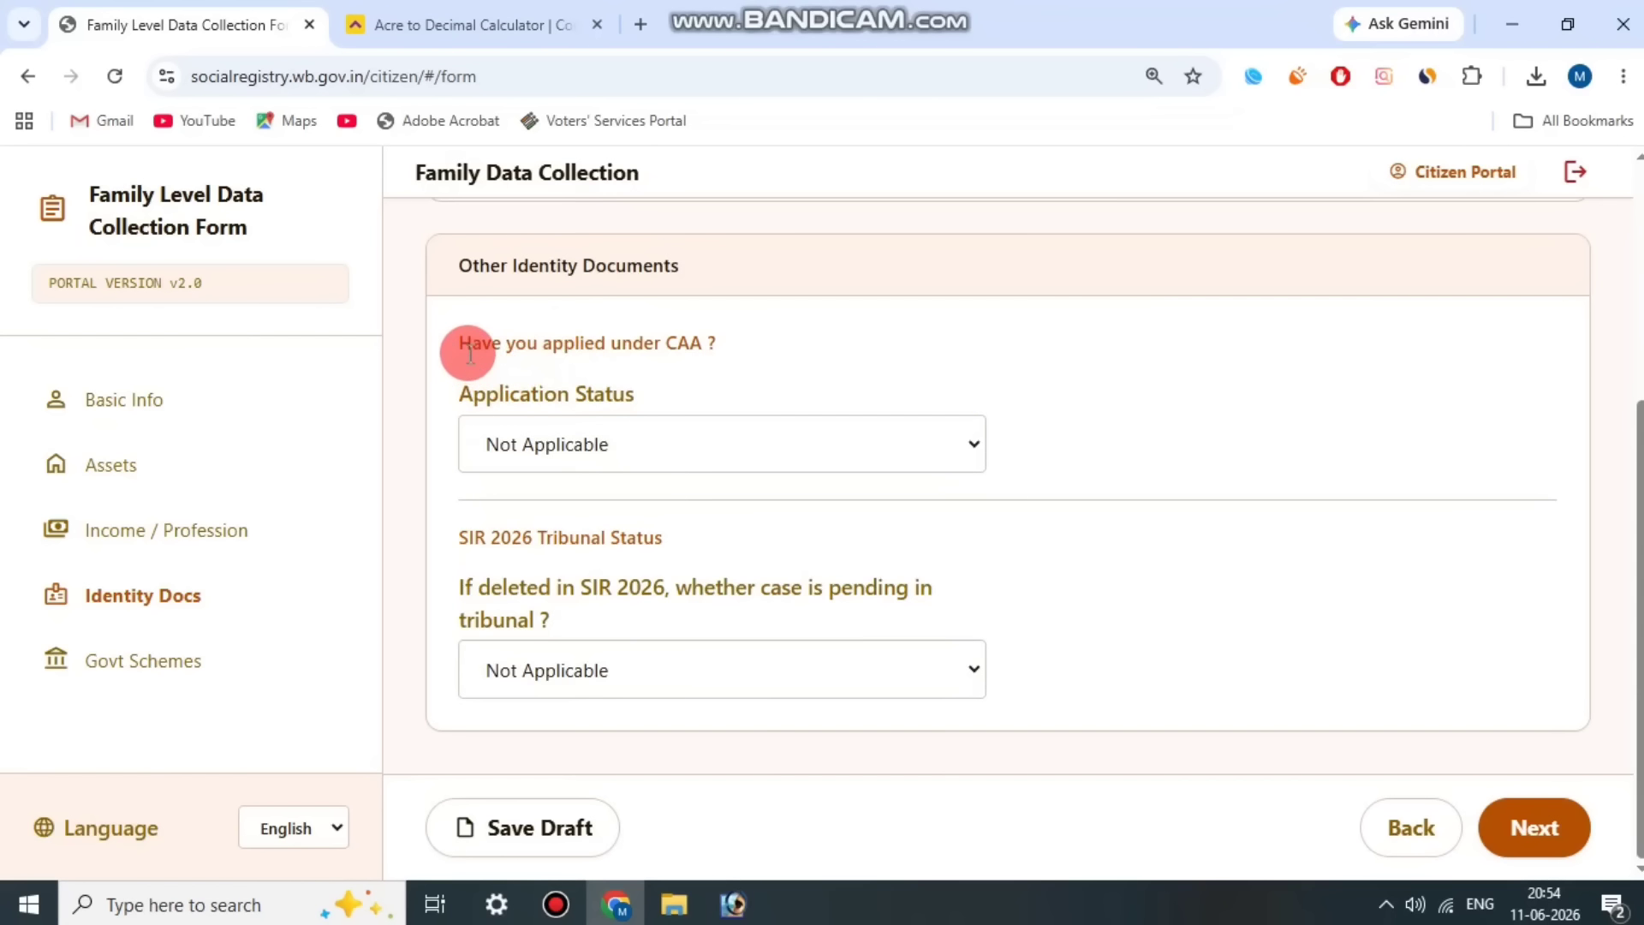
pyautogui.moveTo(469, 353); pyautogui.dragTo(608, 370)
pyautogui.click(650, 416)
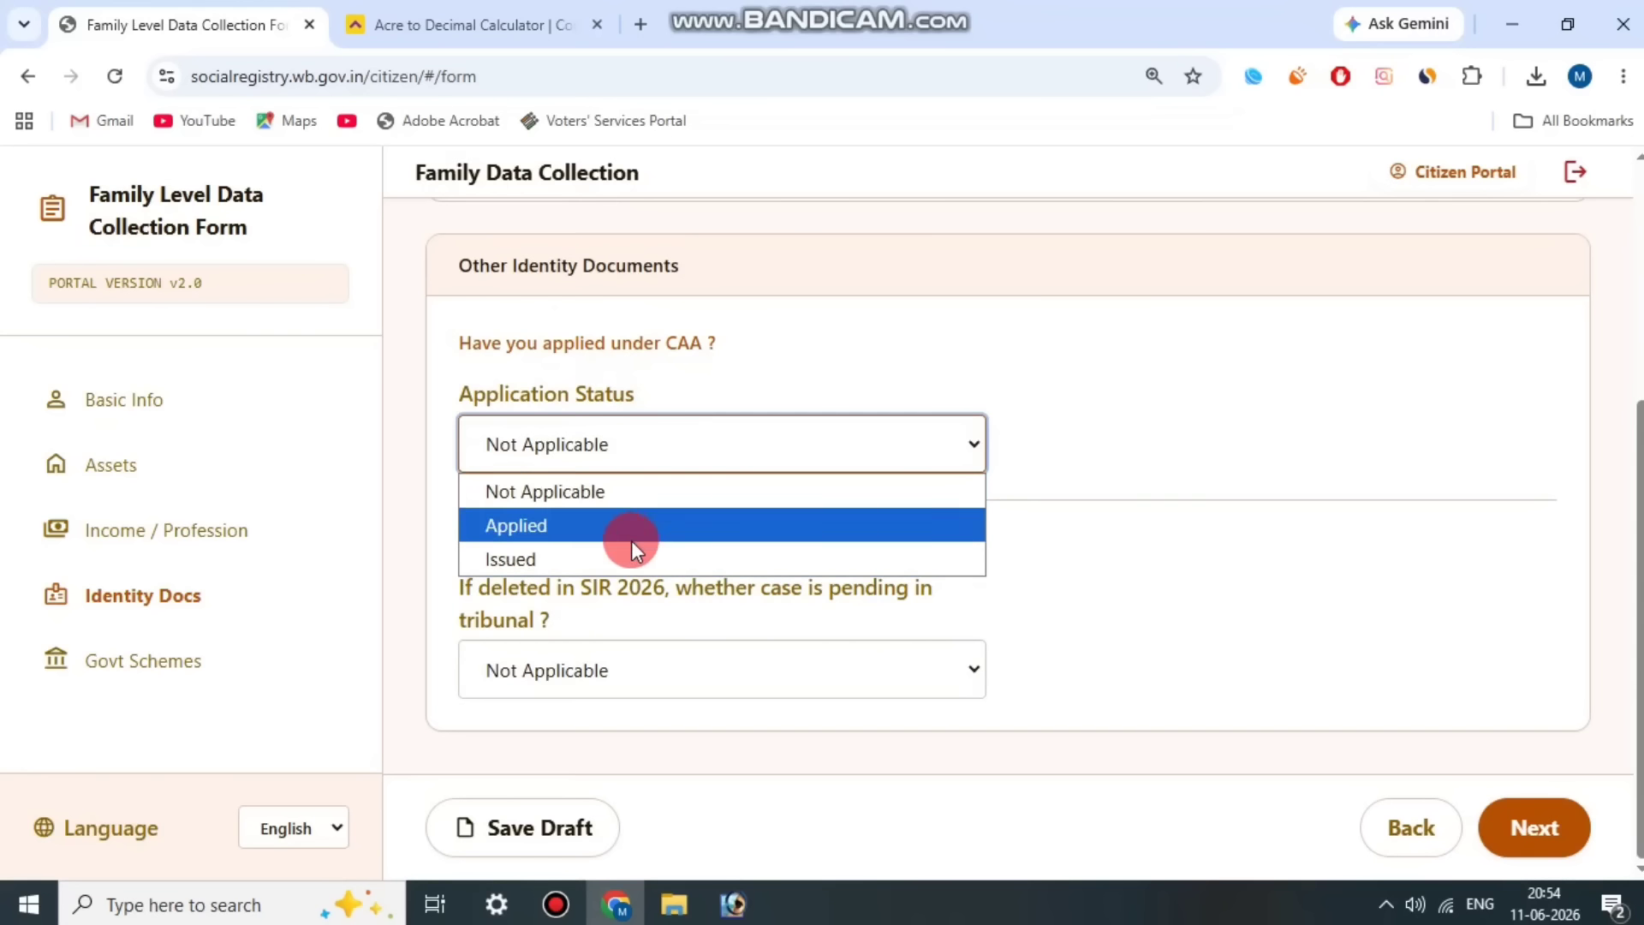
pyautogui.click(706, 385)
pyautogui.moveTo(477, 554); pyautogui.dragTo(567, 609)
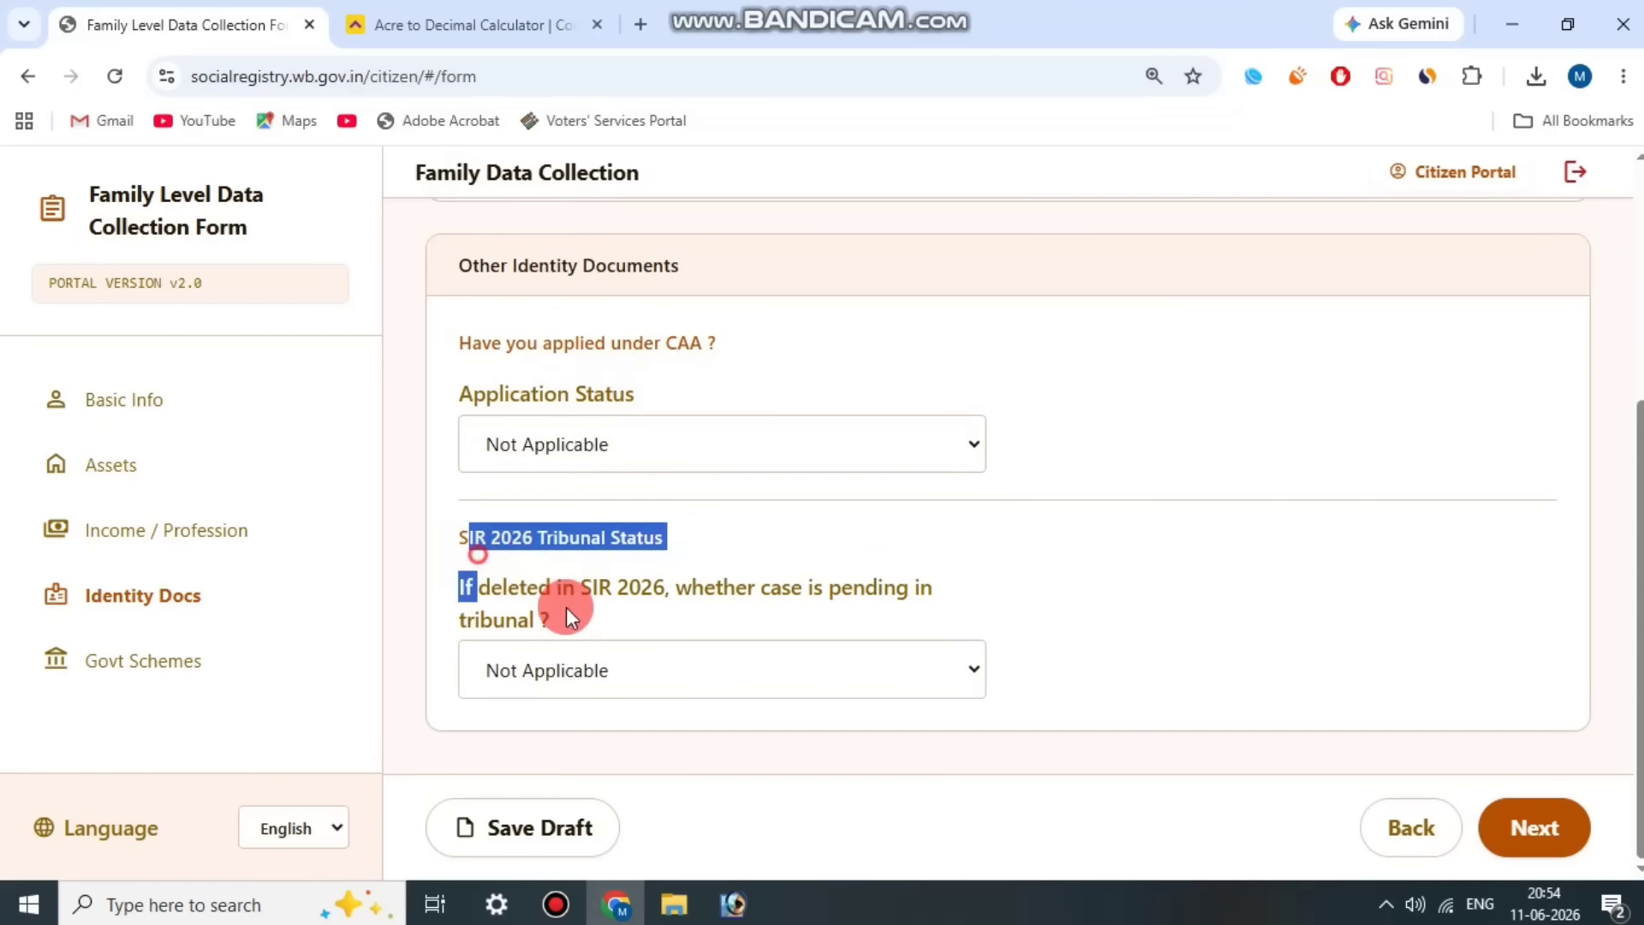
pyautogui.click(589, 653)
pyautogui.click(708, 622)
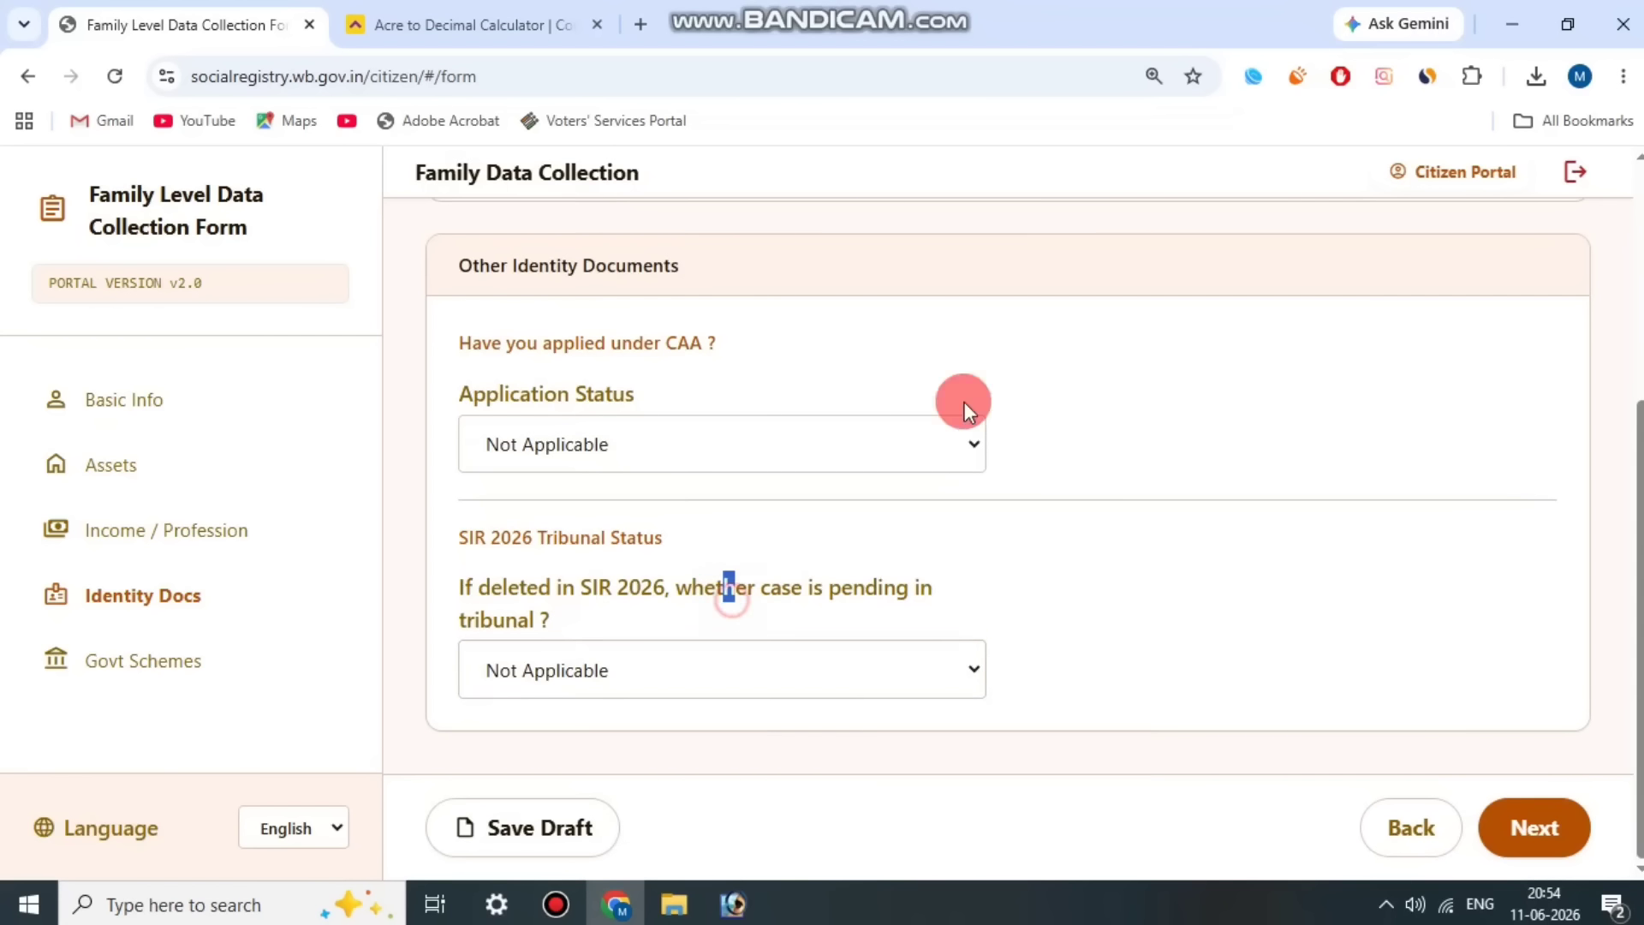
pyautogui.click(1516, 831)
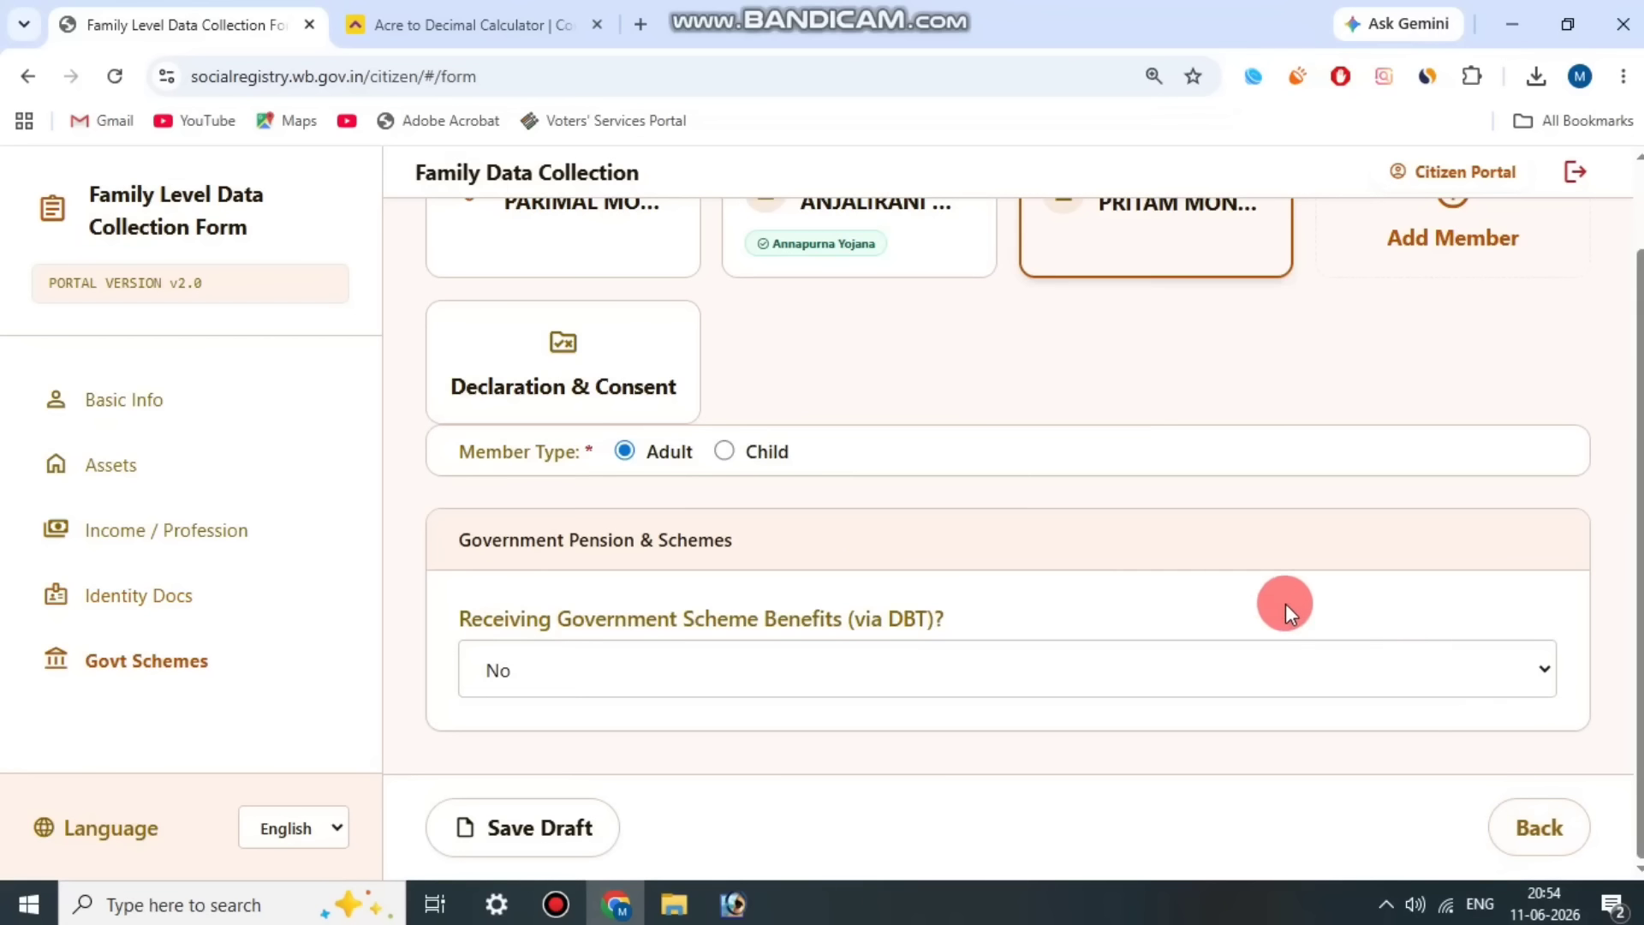
# Step: Keep Receiving Government Scheme Benefits (via DBT)? at No for Member 3 and save the draft
pyautogui.moveTo(471, 617); pyautogui.dragTo(928, 603)
pyautogui.click(928, 604)
pyautogui.click(915, 658)
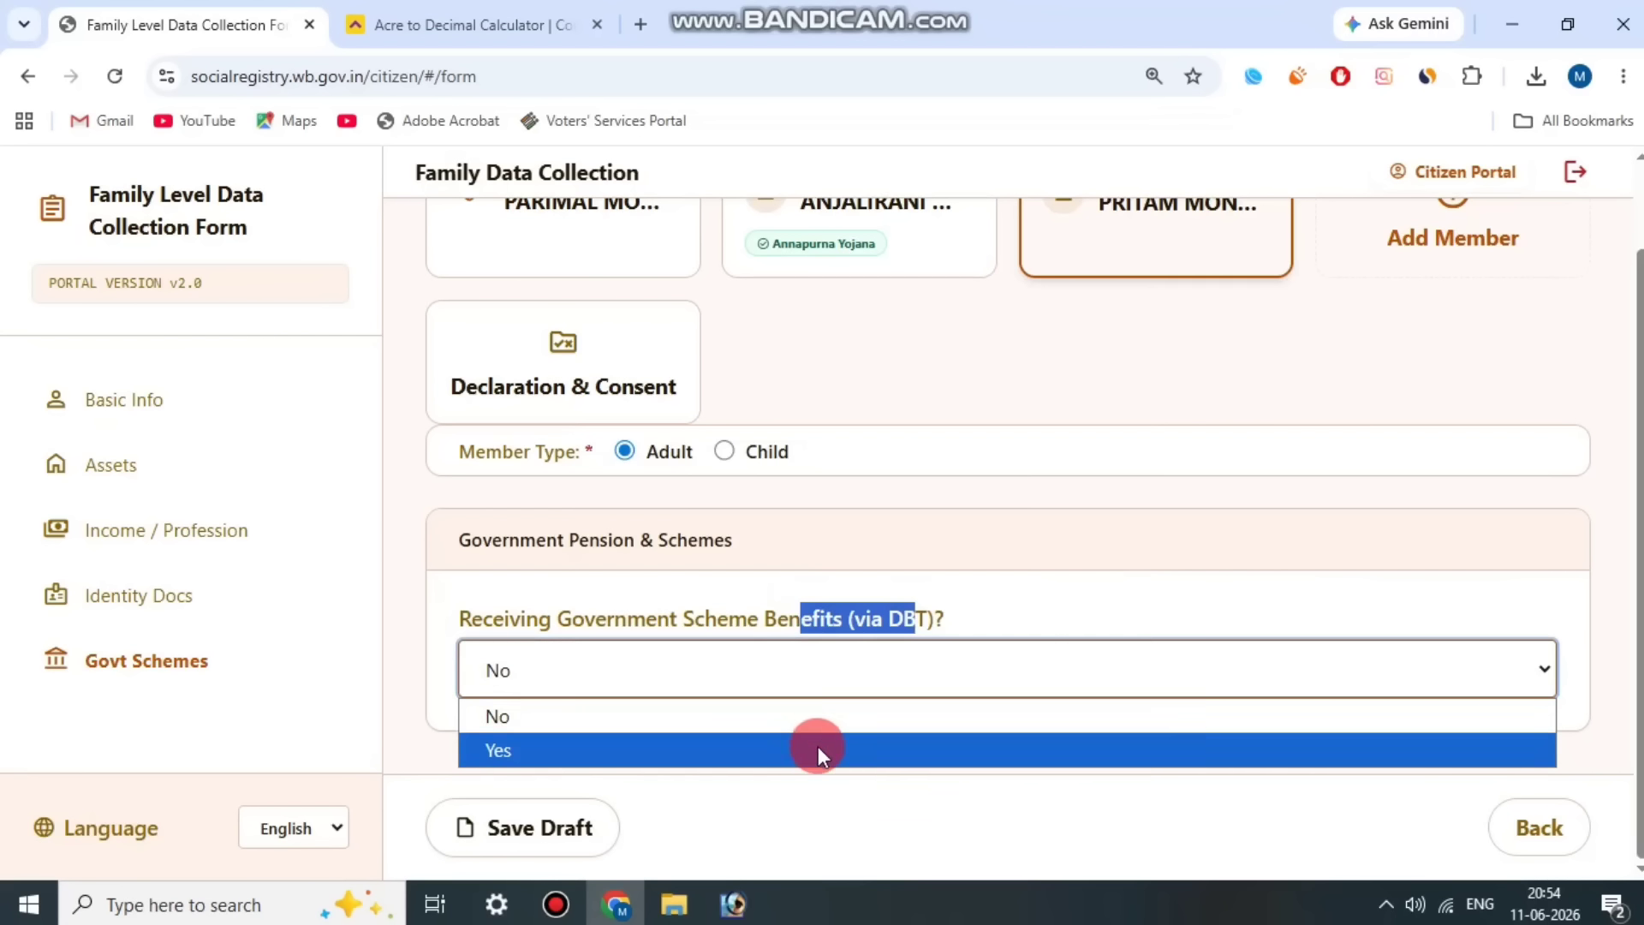
pyautogui.click(875, 619)
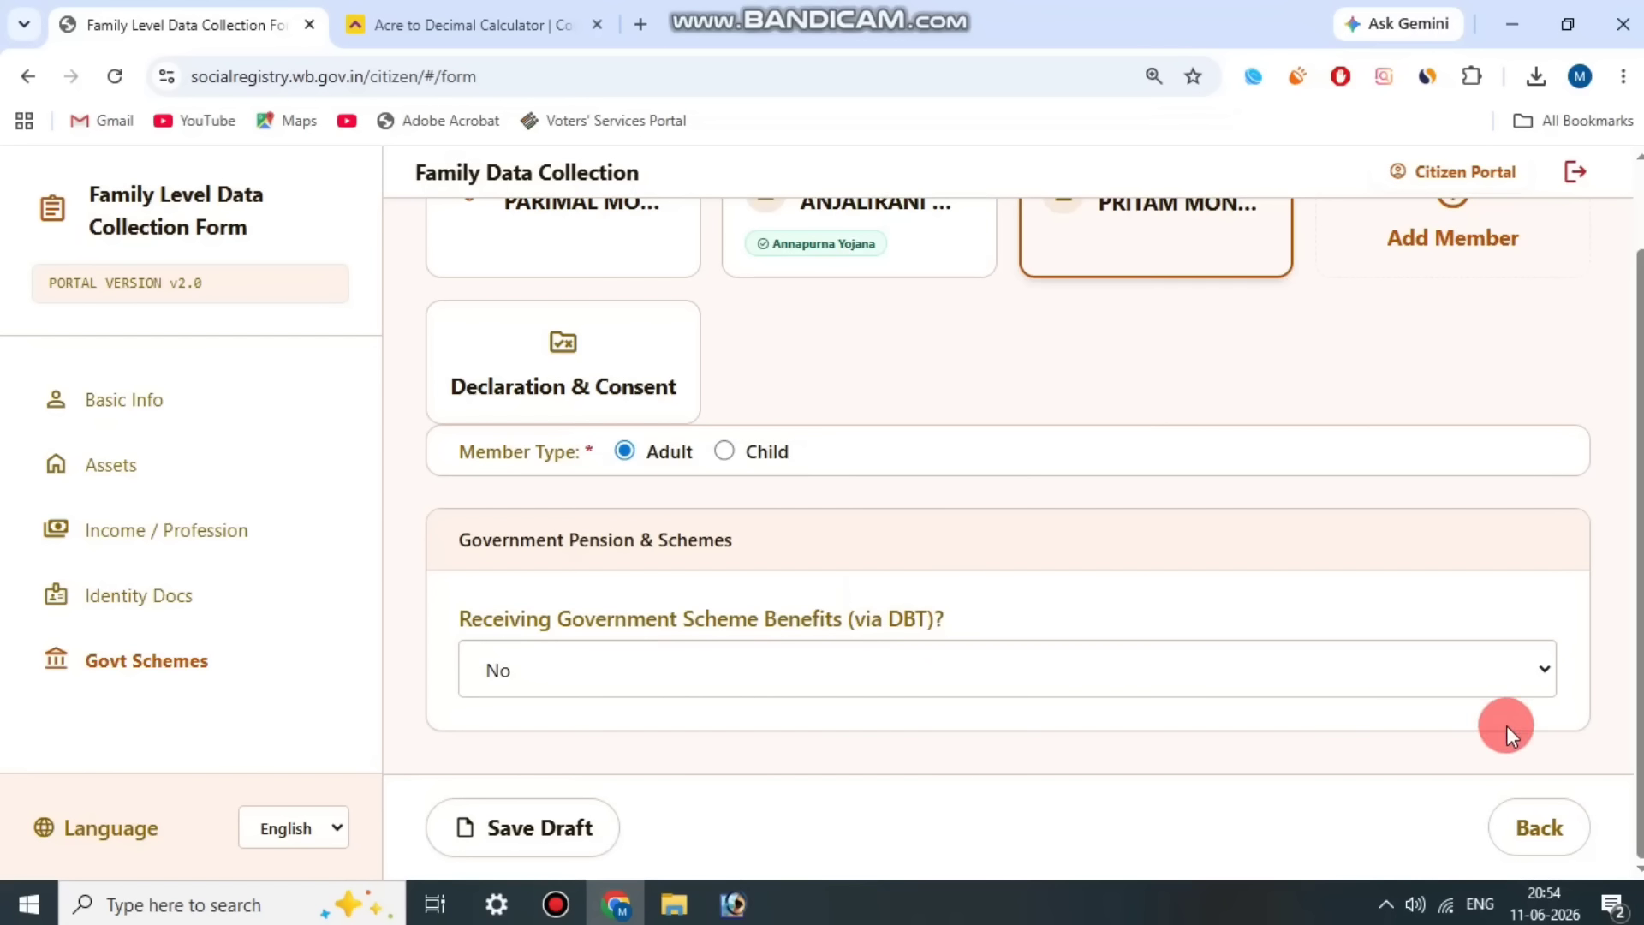
pyautogui.click(548, 828)
# Step: Accept the statement in the Declaration & Consent section and open the form preview
pyautogui.scroll(2, 1070, 495)
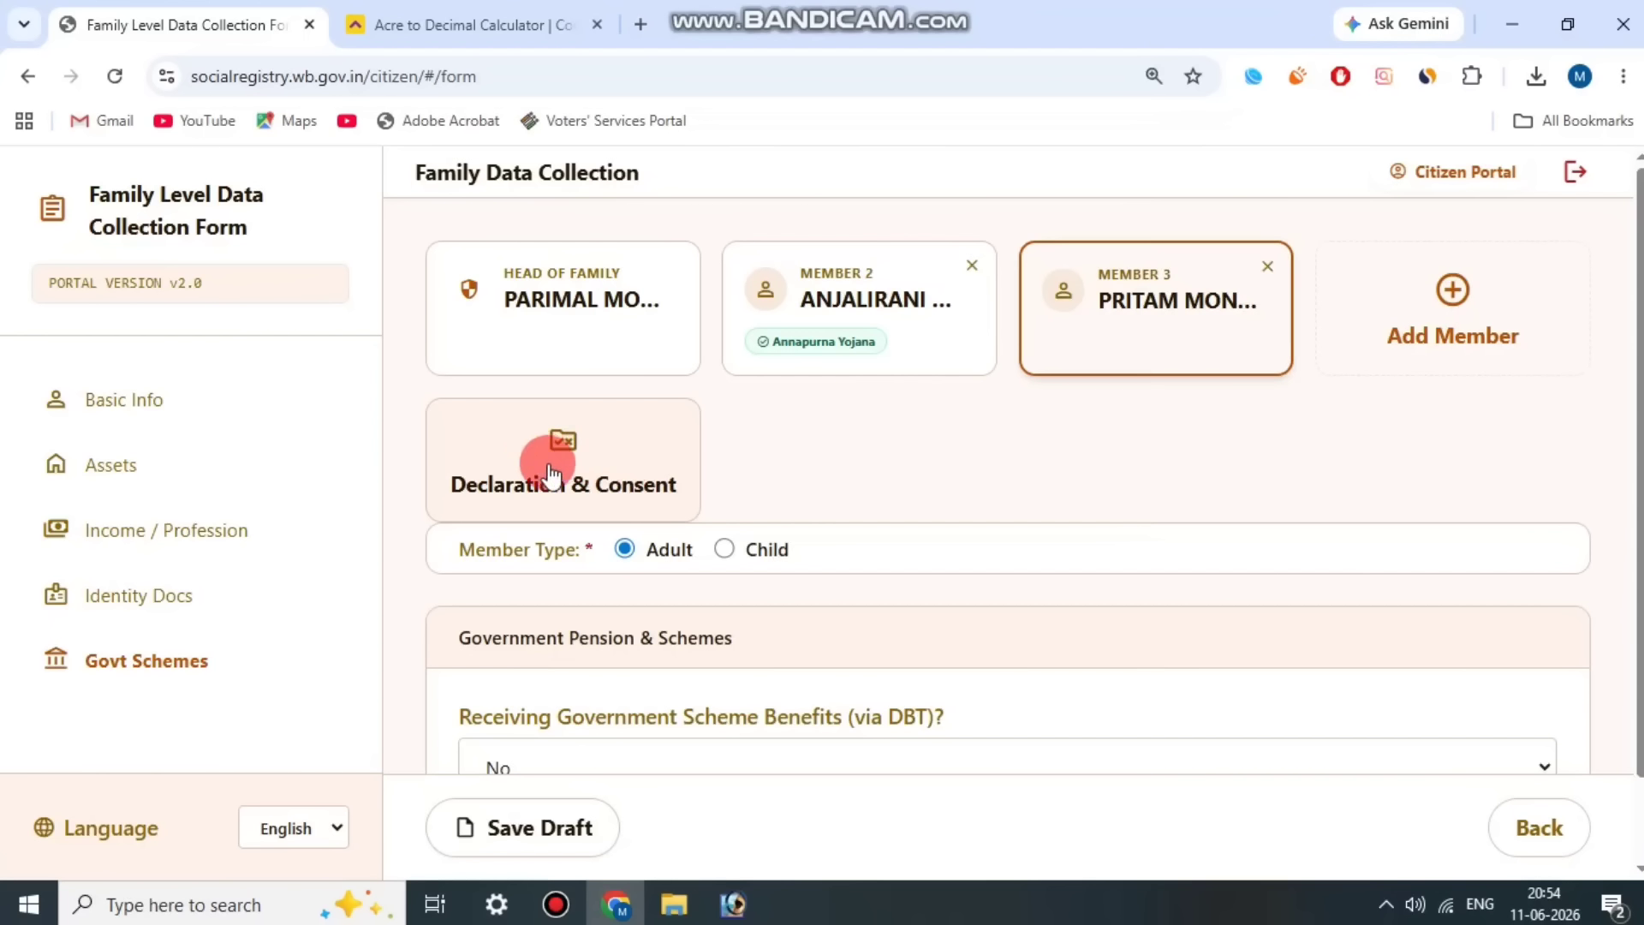
pyautogui.click(588, 462)
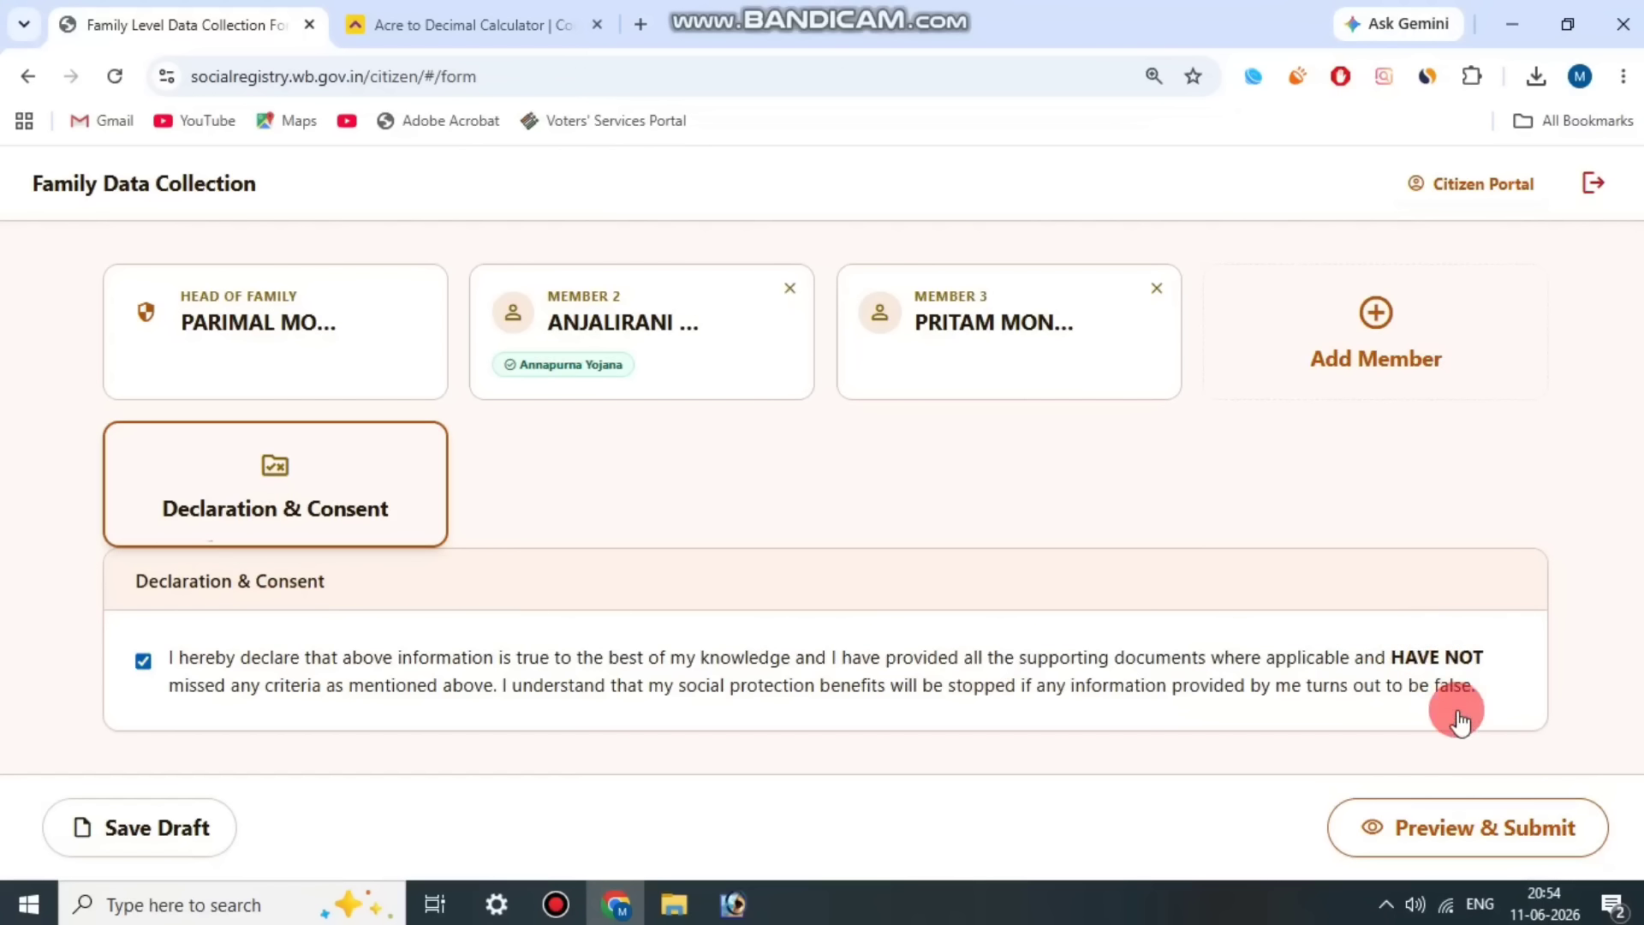
pyautogui.click(1460, 827)
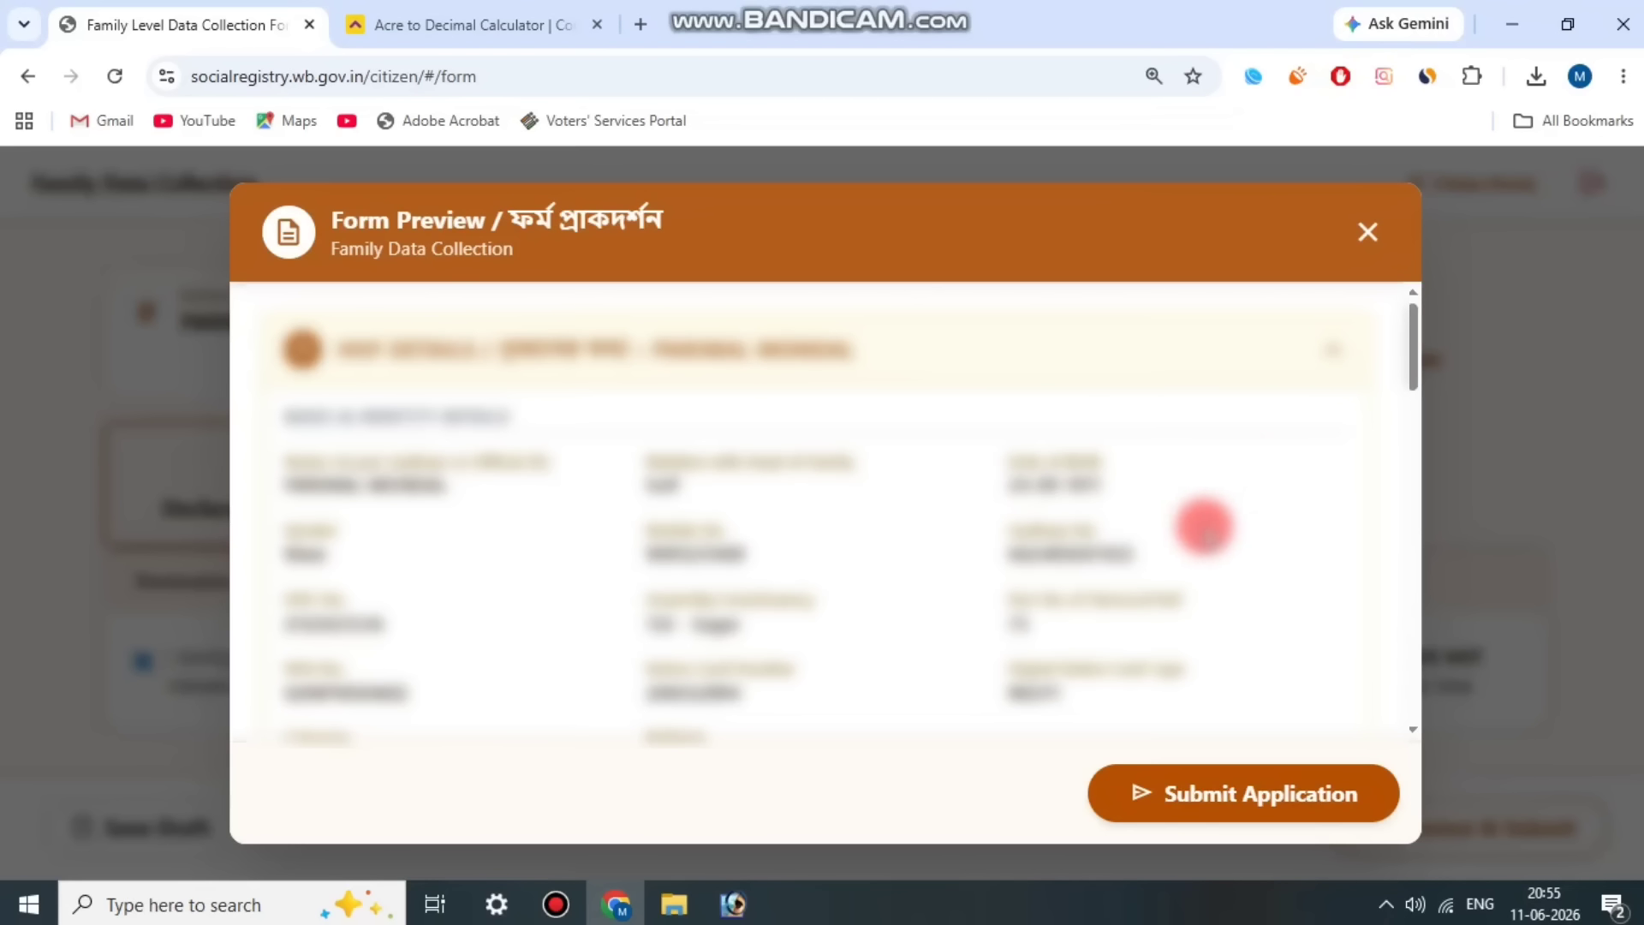
# Step: Review the head of family, member and declaration details in the form preview and submit the application
pyautogui.scroll(-15, 1250, 467)
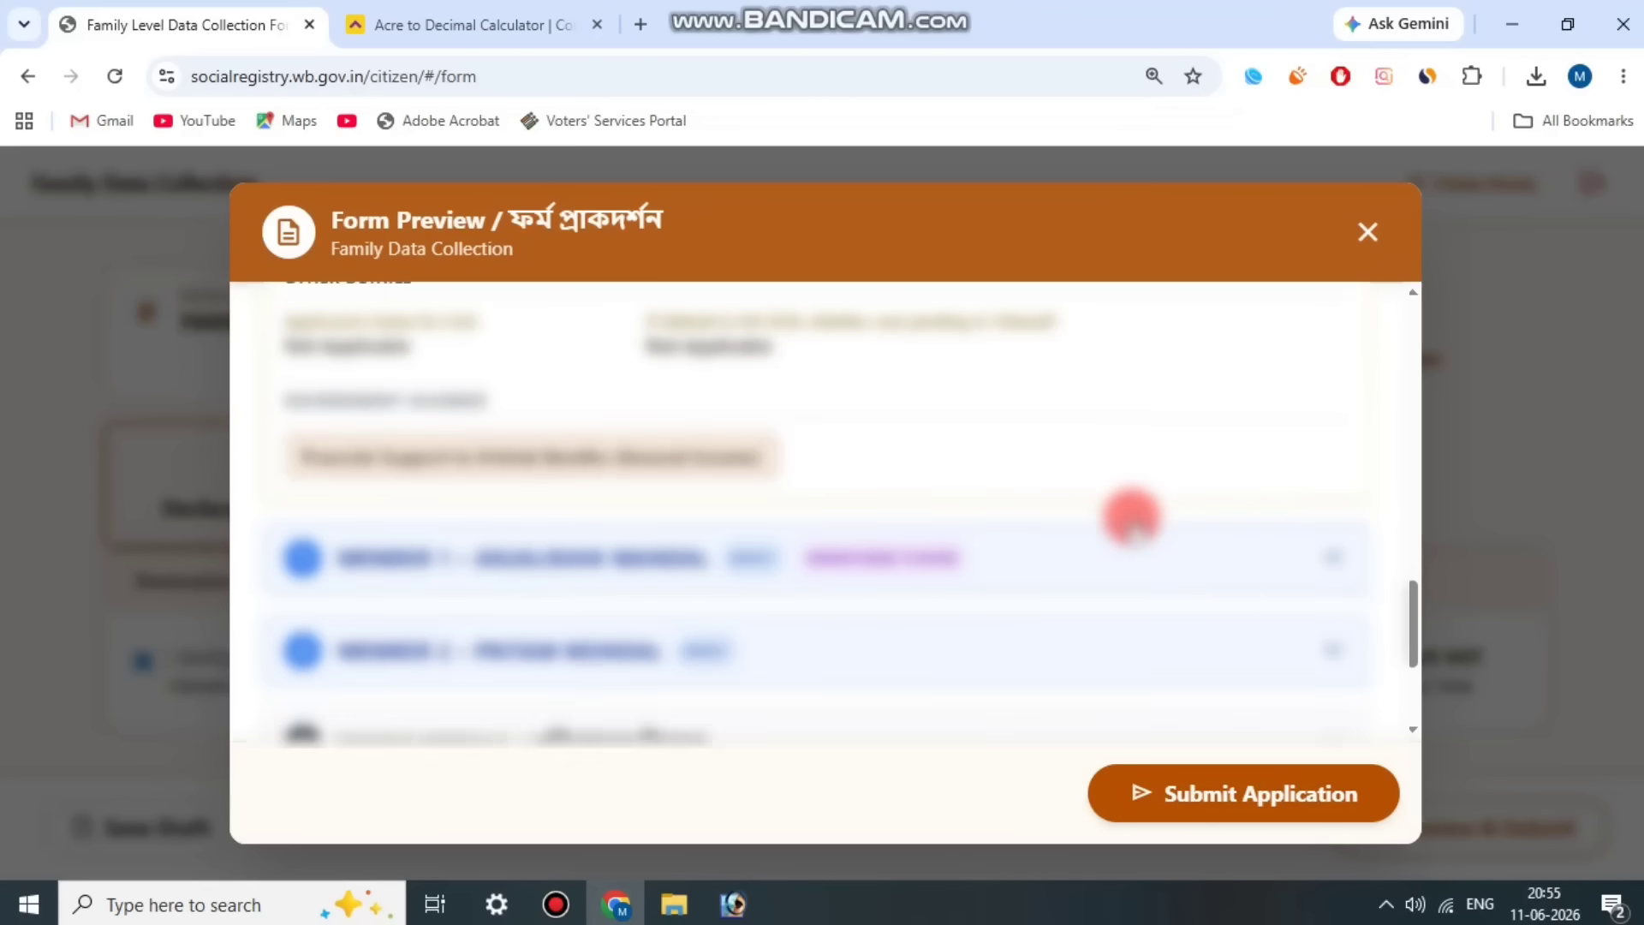
pyautogui.scroll(2, 1144, 482)
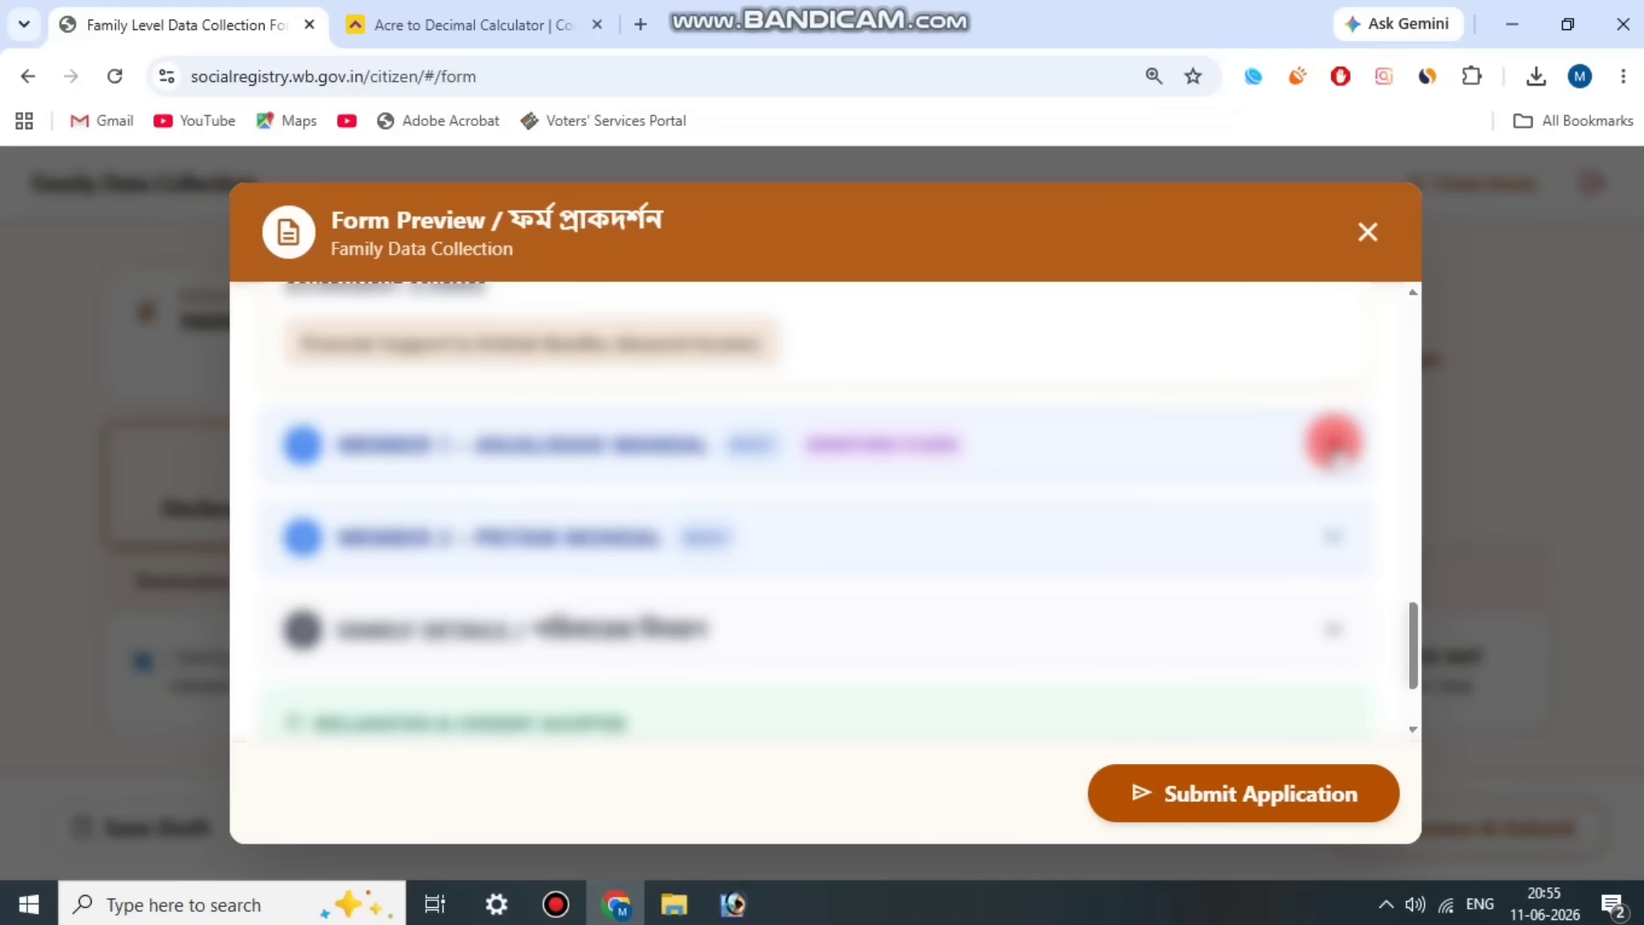
pyautogui.scroll(8, 1311, 446)
pyautogui.scroll(2, 1302, 471)
pyautogui.scroll(-10, 1303, 477)
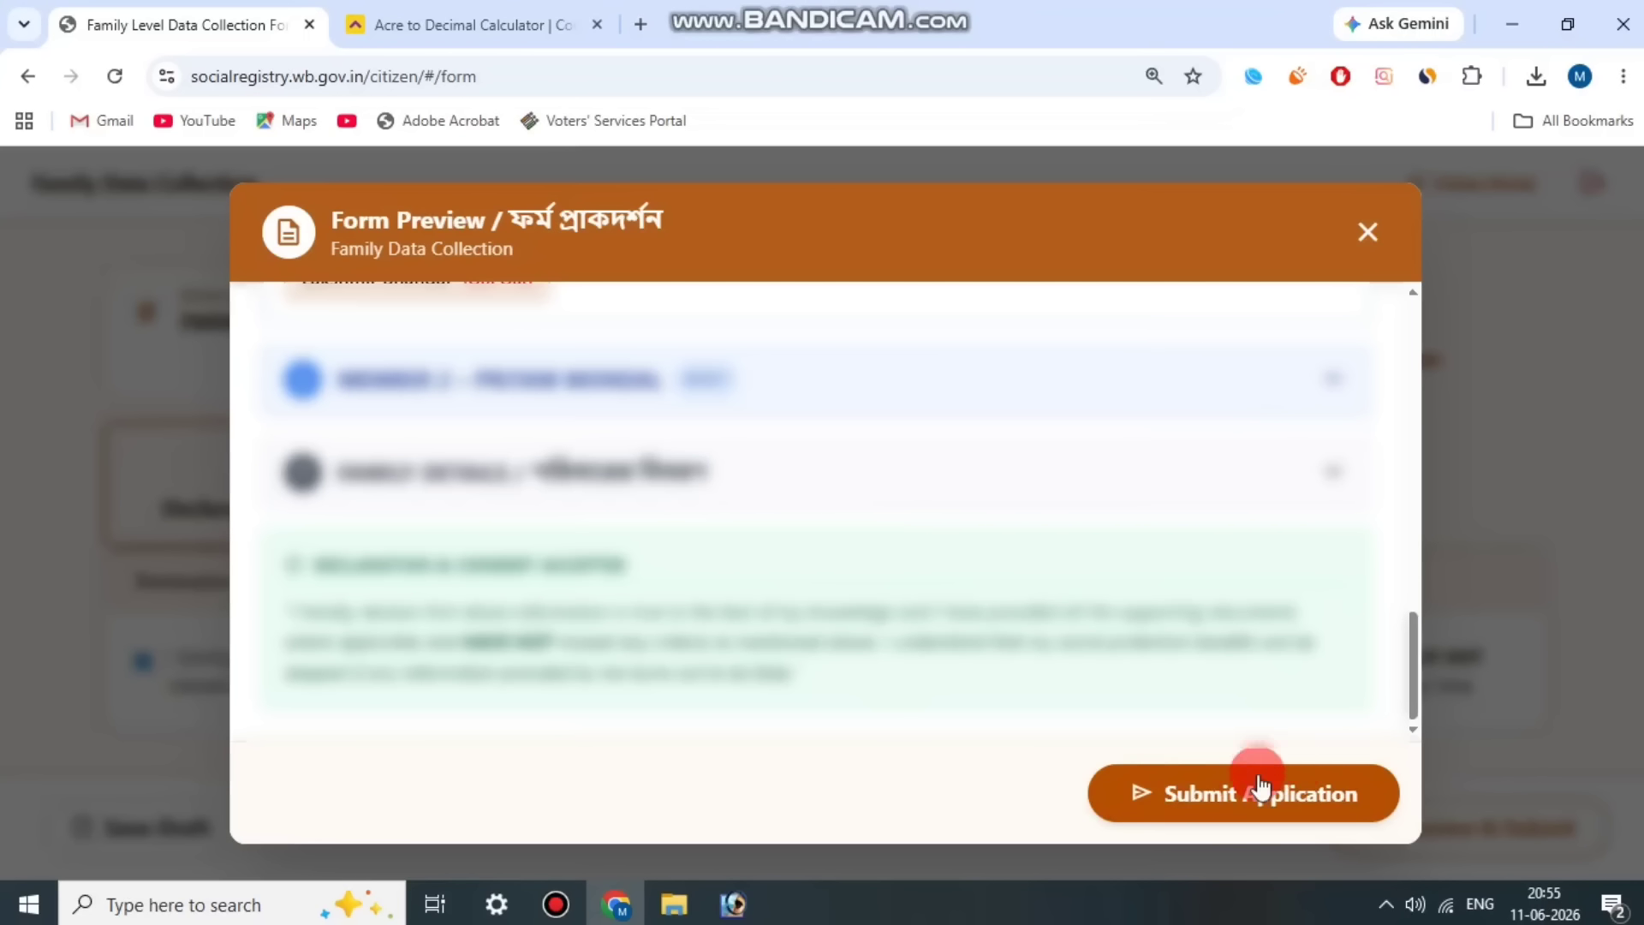
pyautogui.click(559, 900)
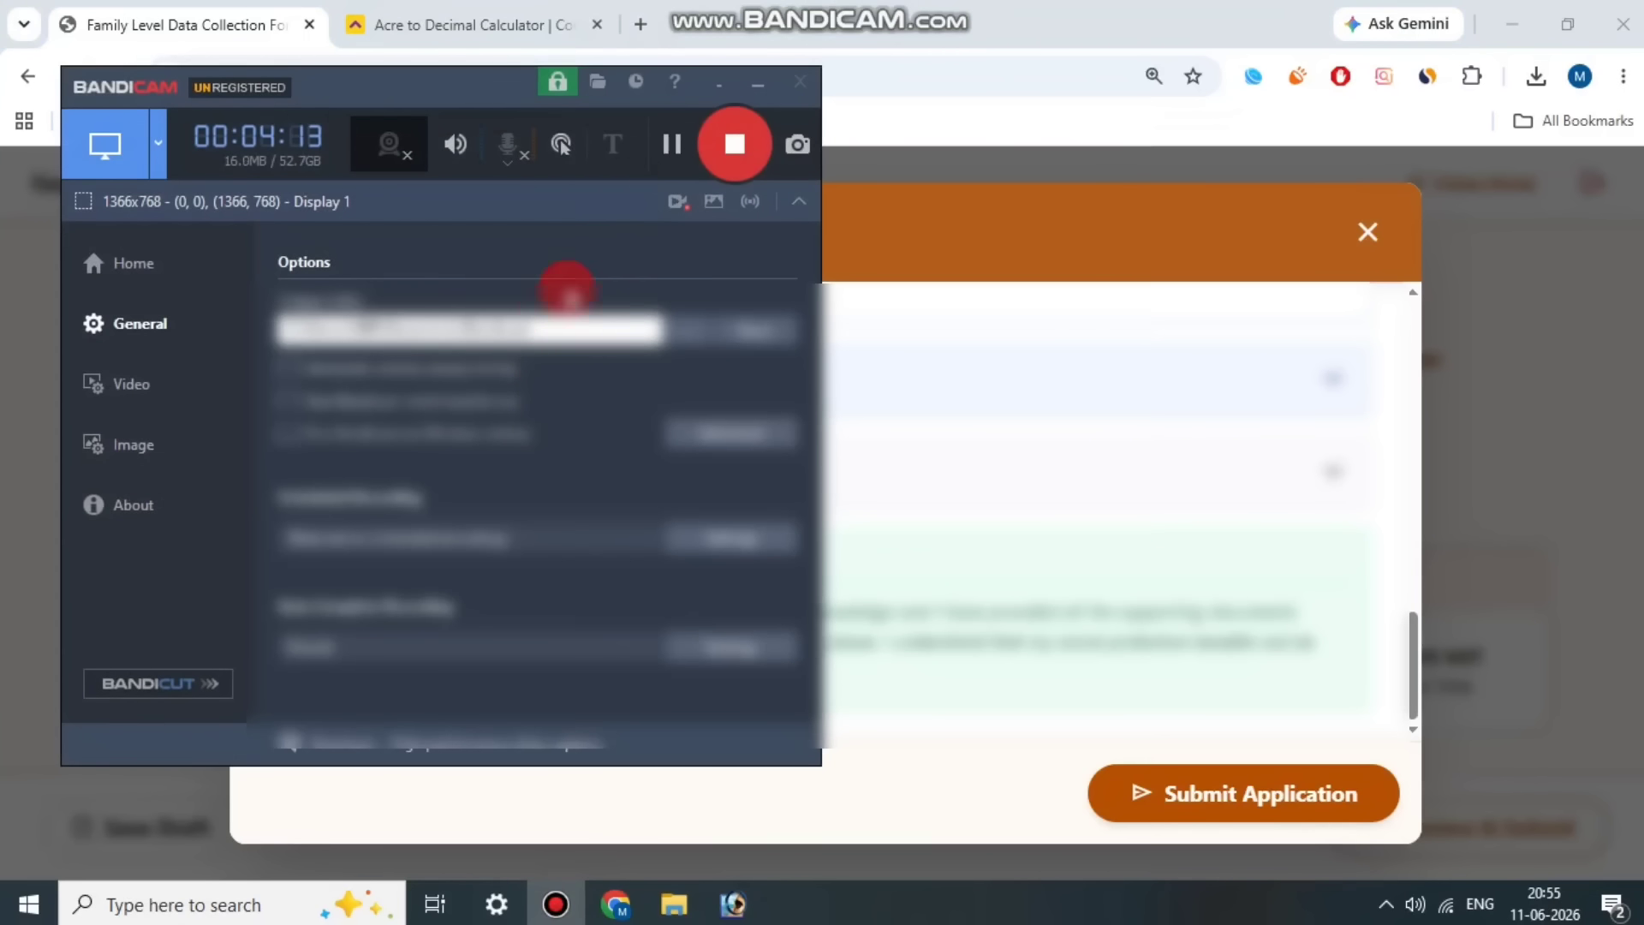
pyautogui.click(667, 146)
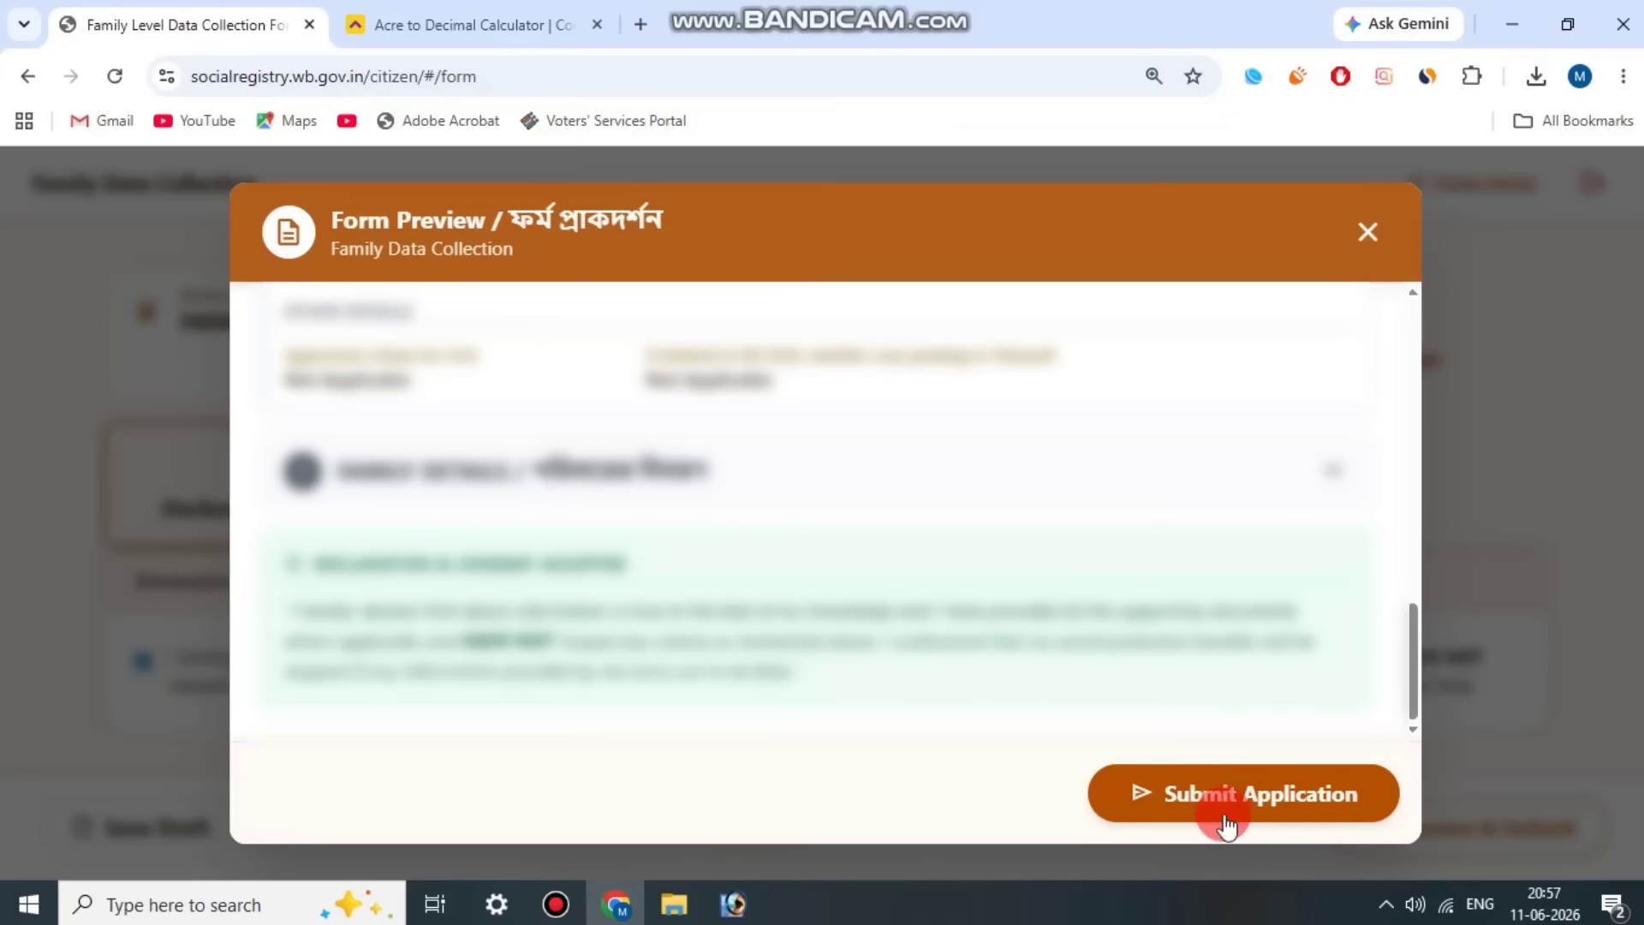
pyautogui.click(1240, 797)
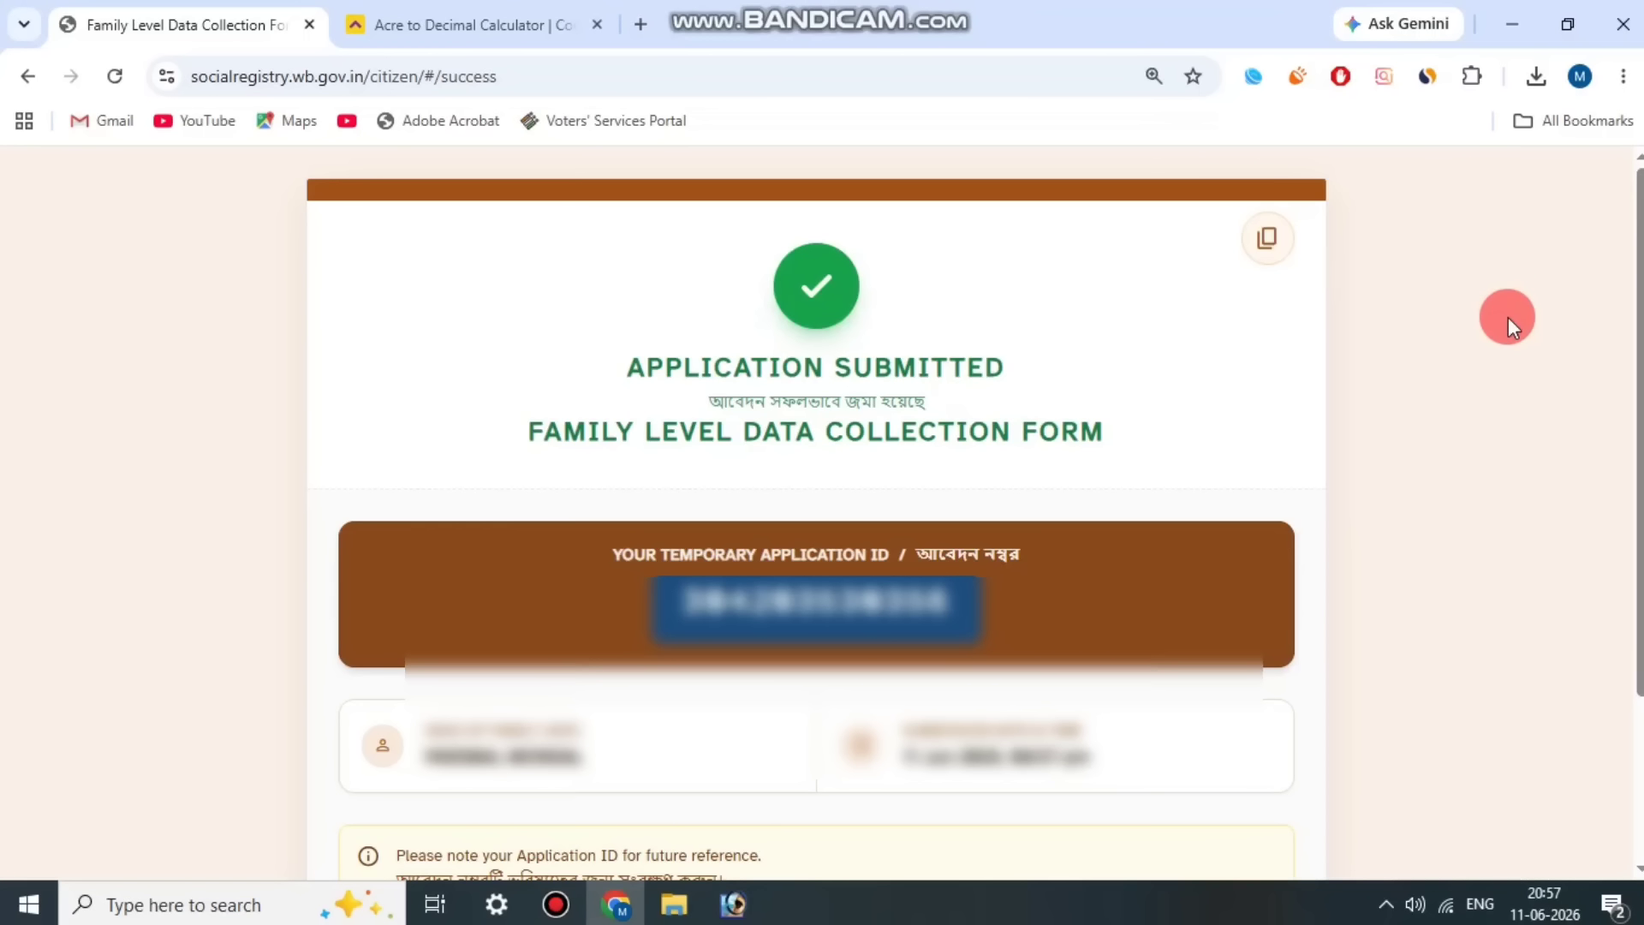
# Step: Print one portrait copy of the application submission acknowledgement page
pyautogui.hotkey('ctrl', 'p')
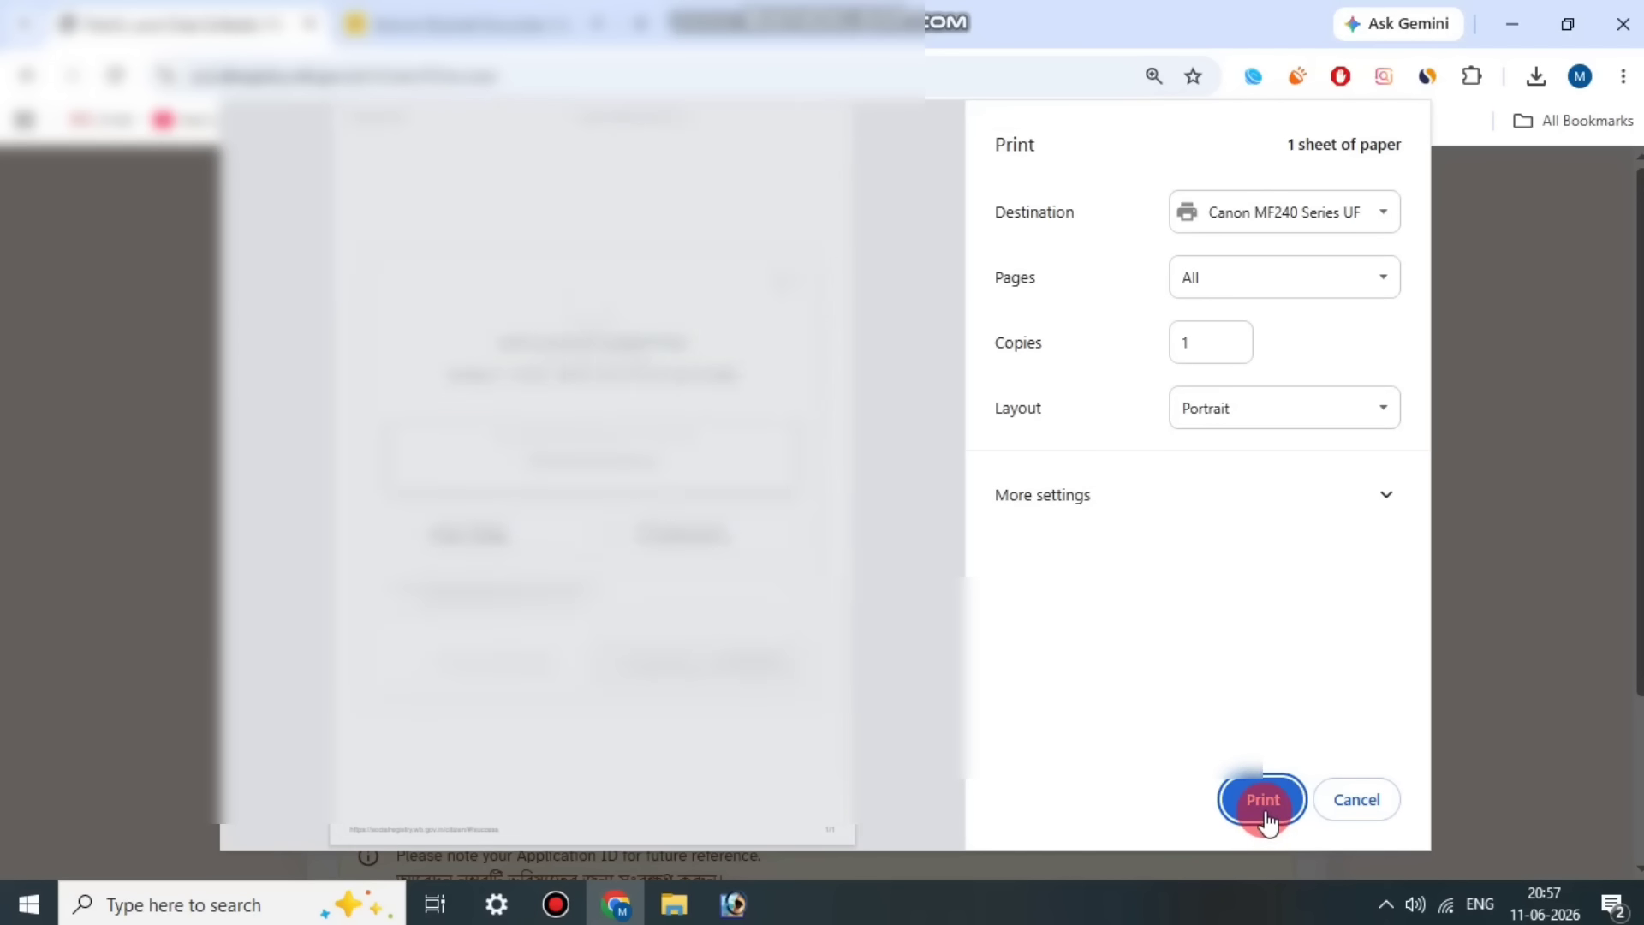
pyautogui.click(1261, 808)
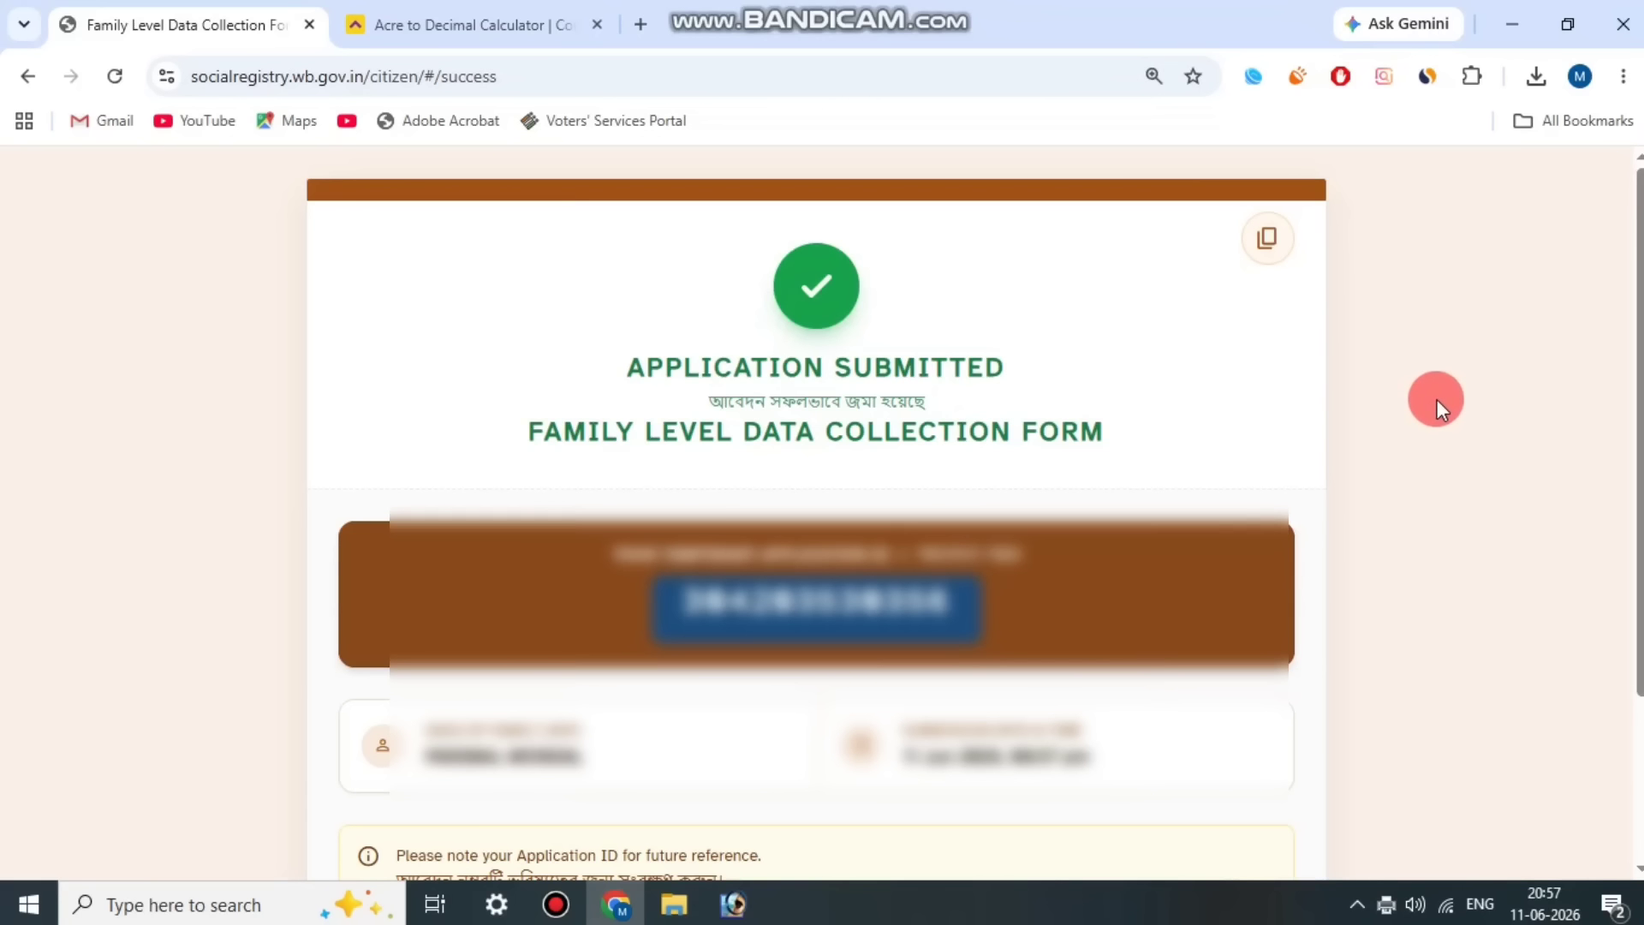
# Step: Download the submitted Family Level Data Collection Form and open the PDF
pyautogui.scroll(-3, 1437, 399)
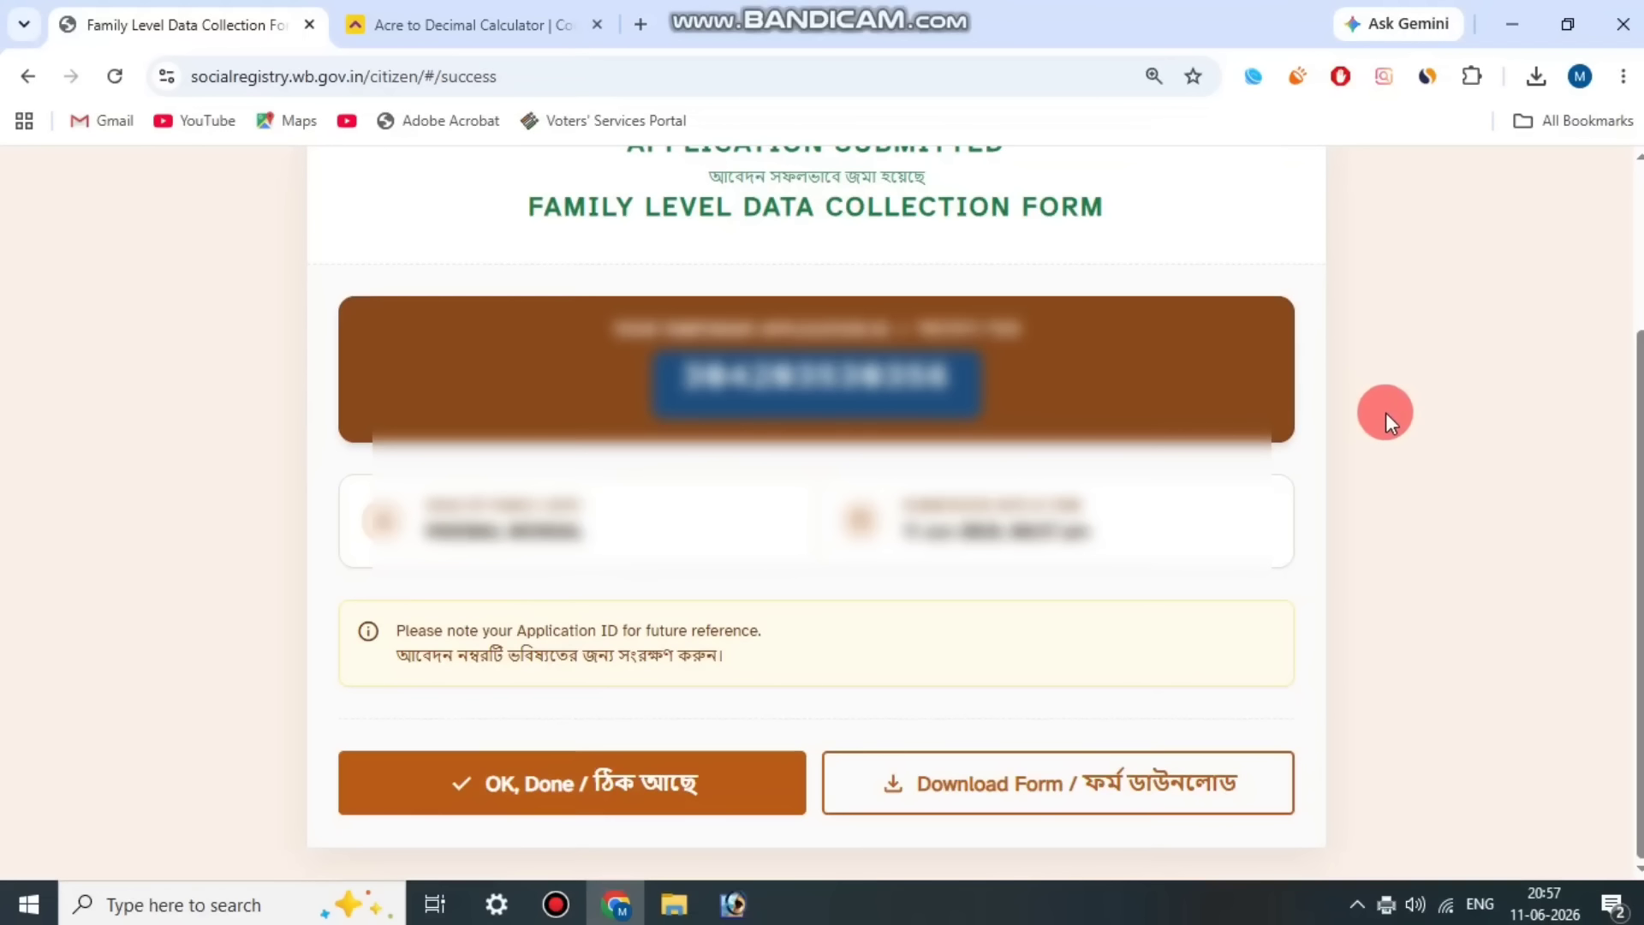
pyautogui.click(558, 910)
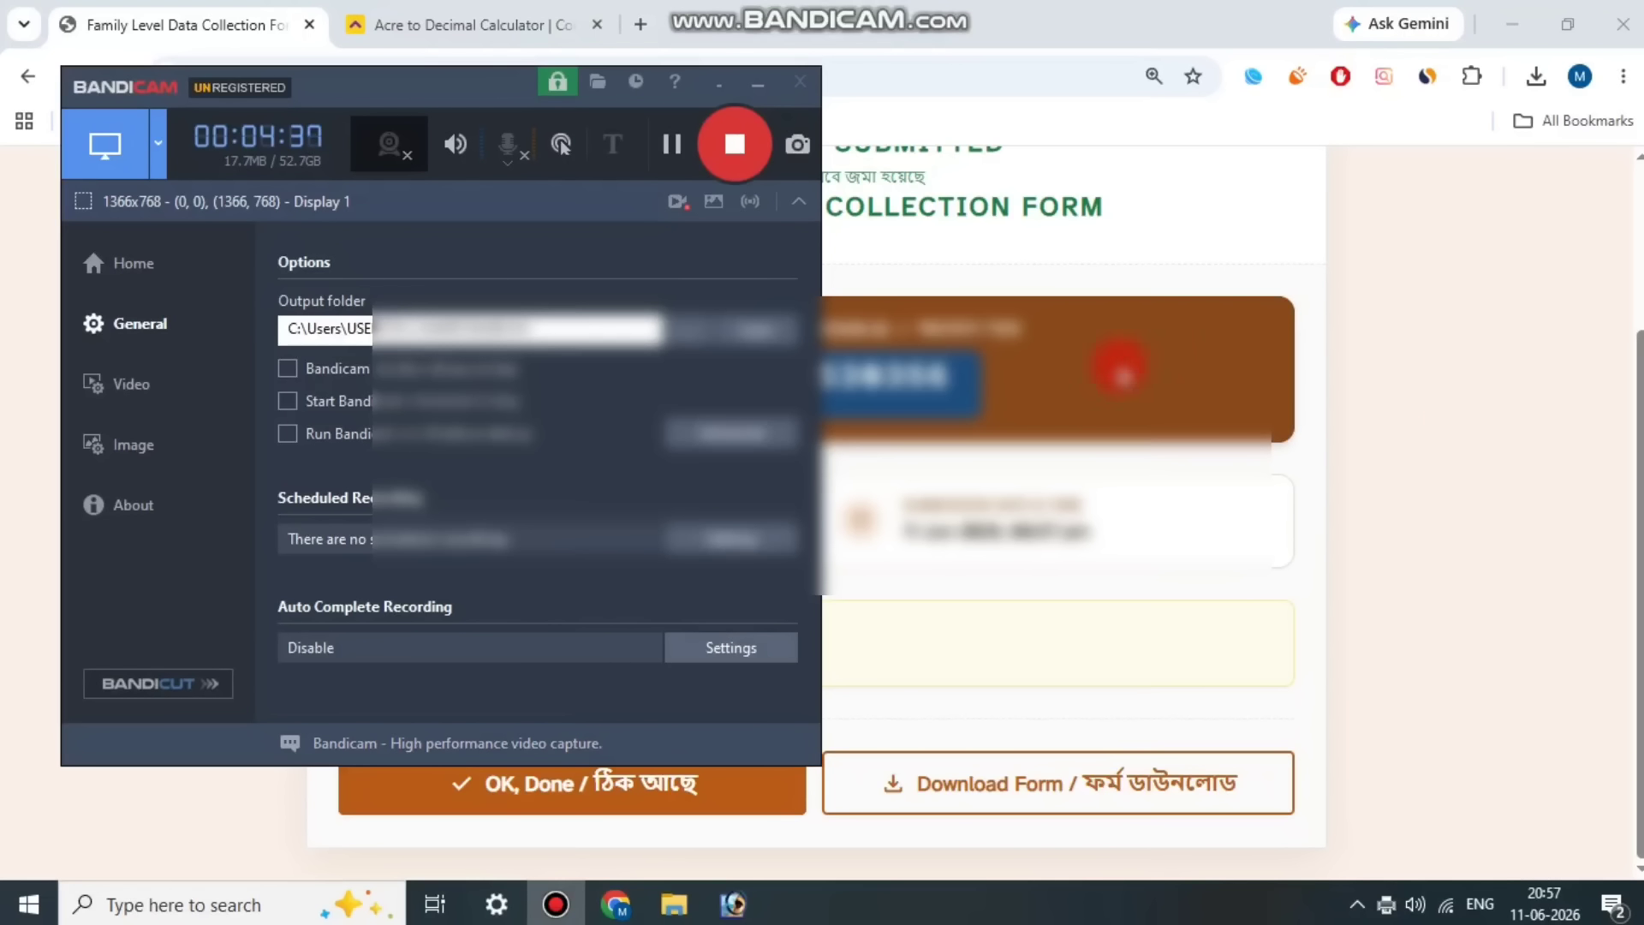
pyautogui.click(1437, 345)
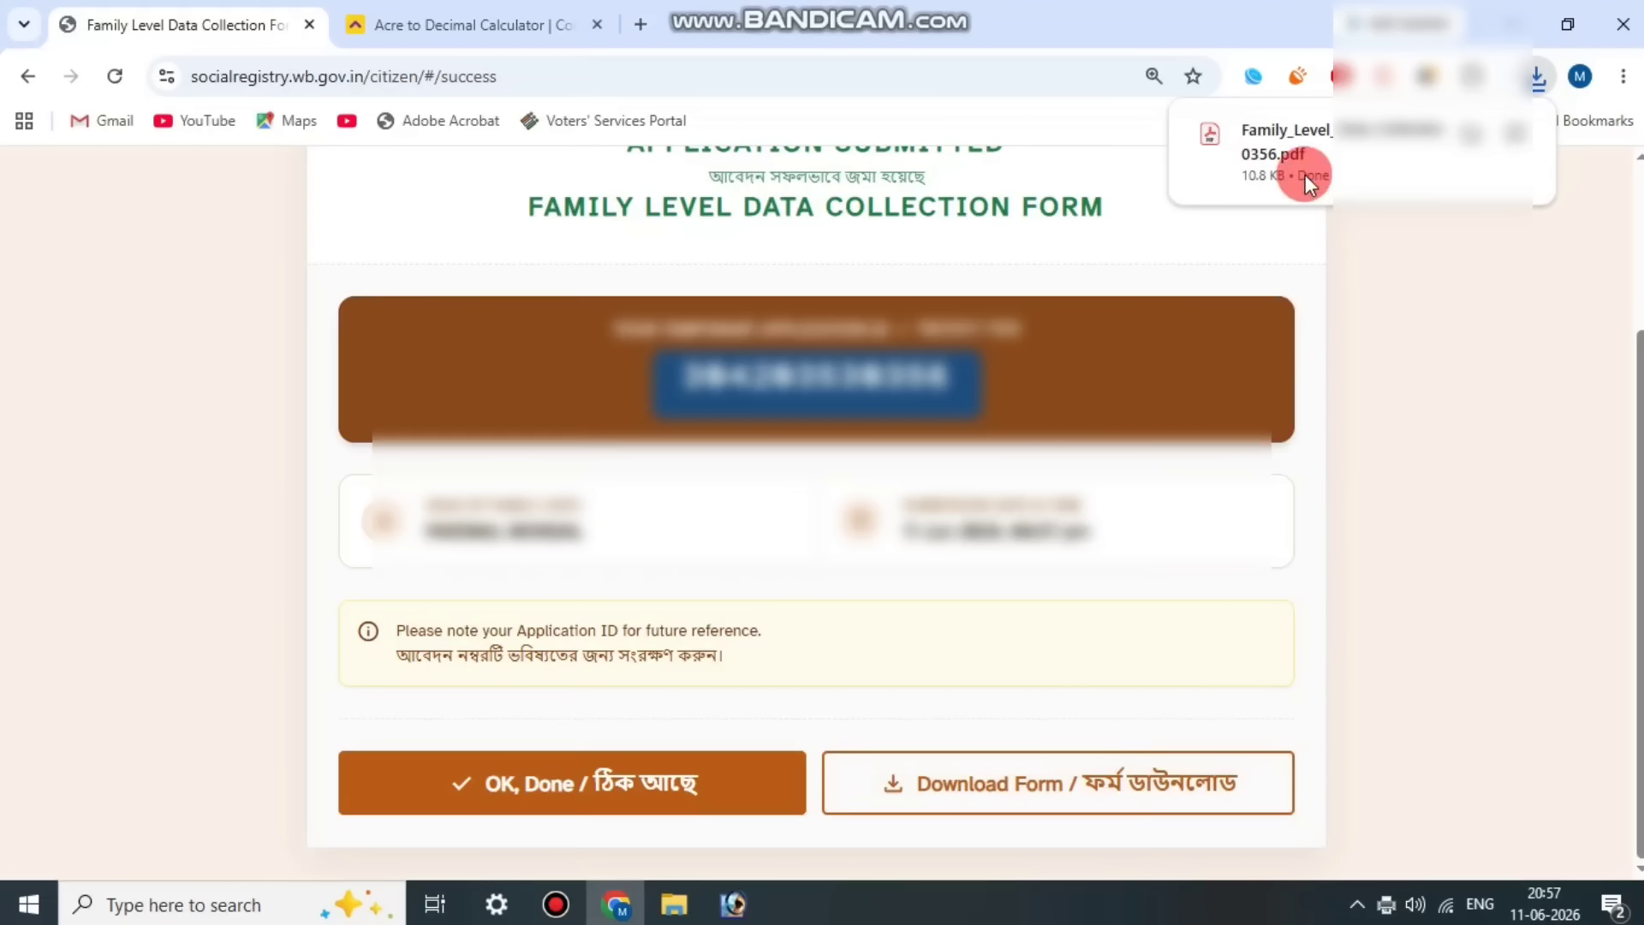
pyautogui.click(1306, 173)
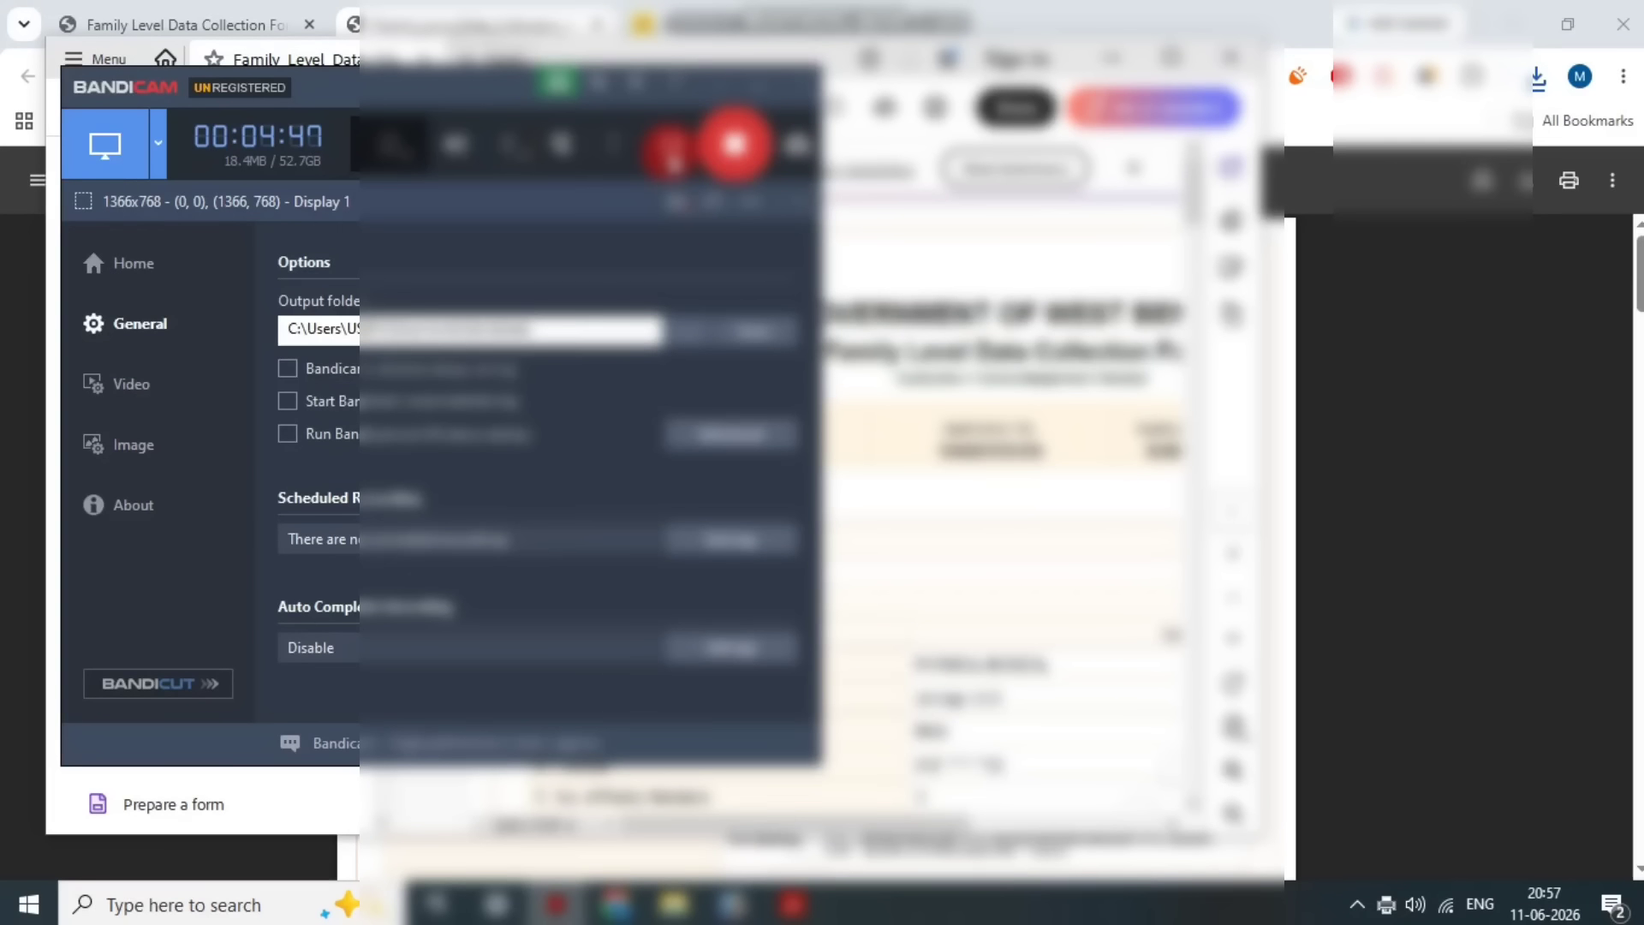
# Step: Examine the head of family and member sections throughout the downloaded Family Level Data Collection Form PDF
pyautogui.click(1130, 392)
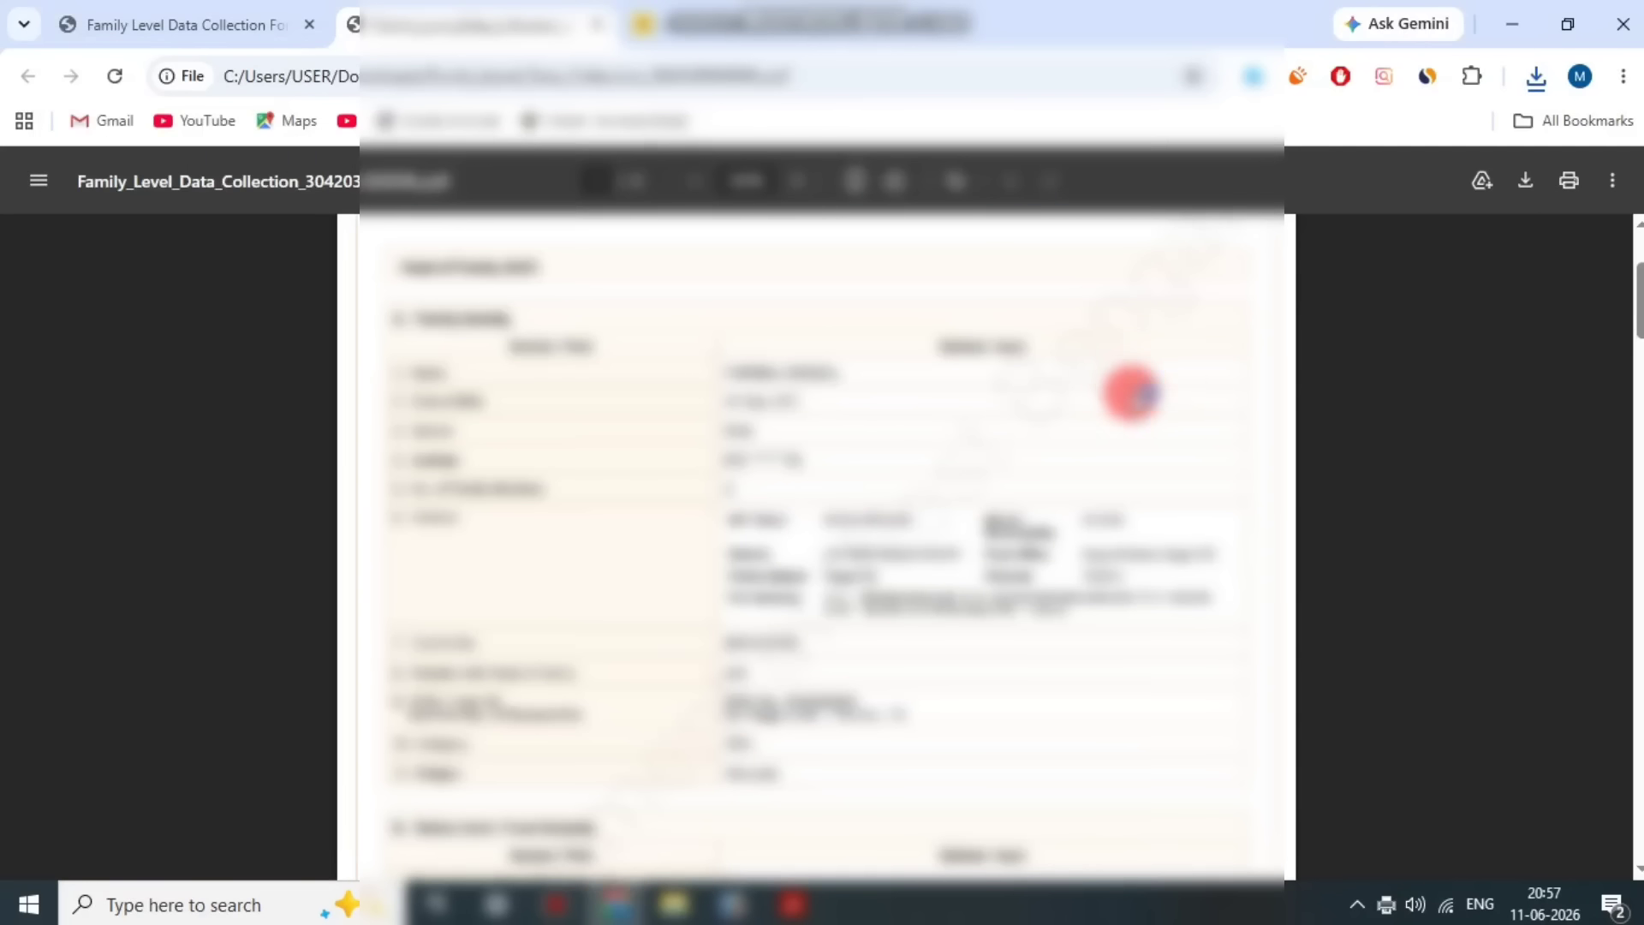
pyautogui.scroll(-15, 1130, 392)
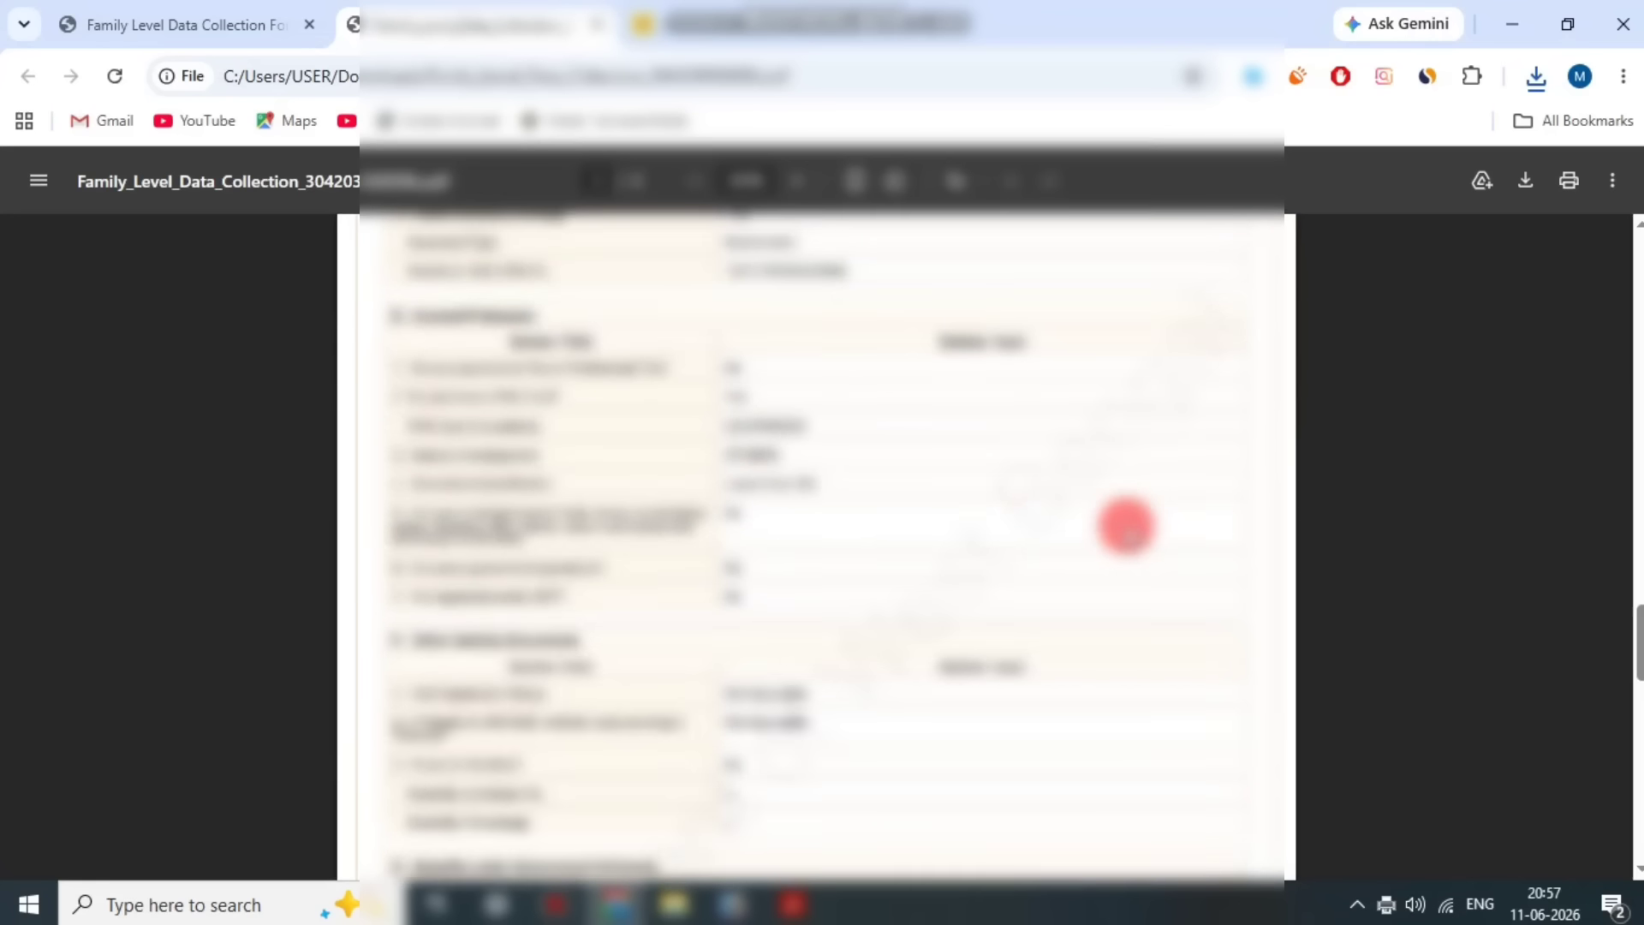
pyautogui.scroll(-14, 1126, 533)
pyautogui.scroll(19, 1069, 576)
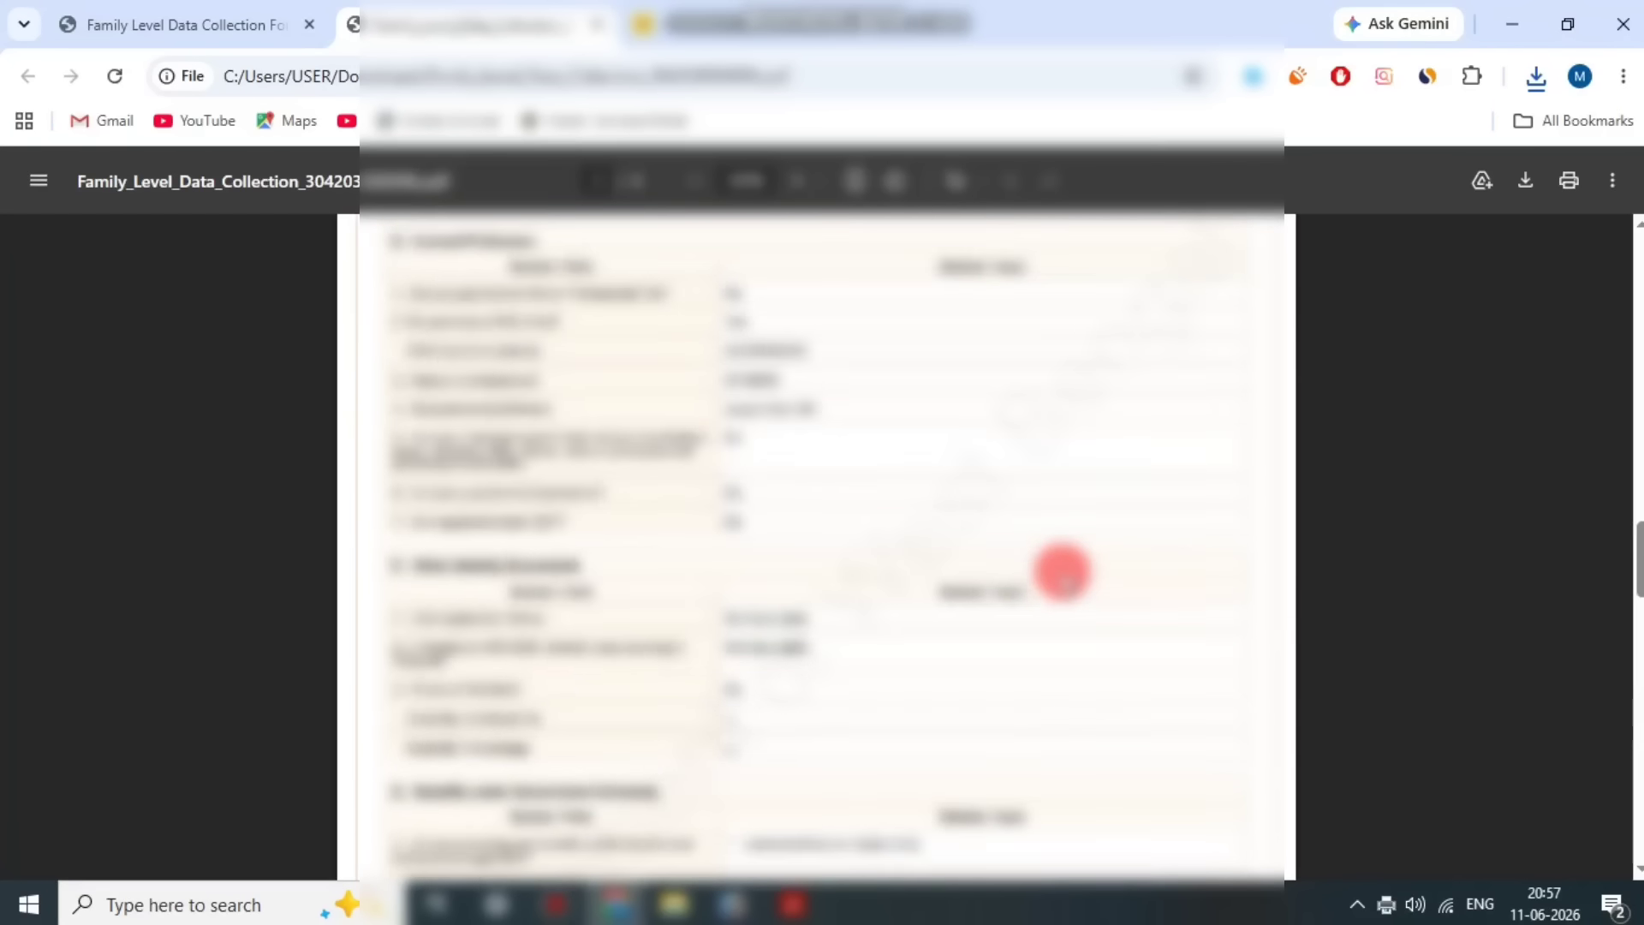
pyautogui.scroll(10, 1062, 572)
pyautogui.scroll(-5, 1058, 571)
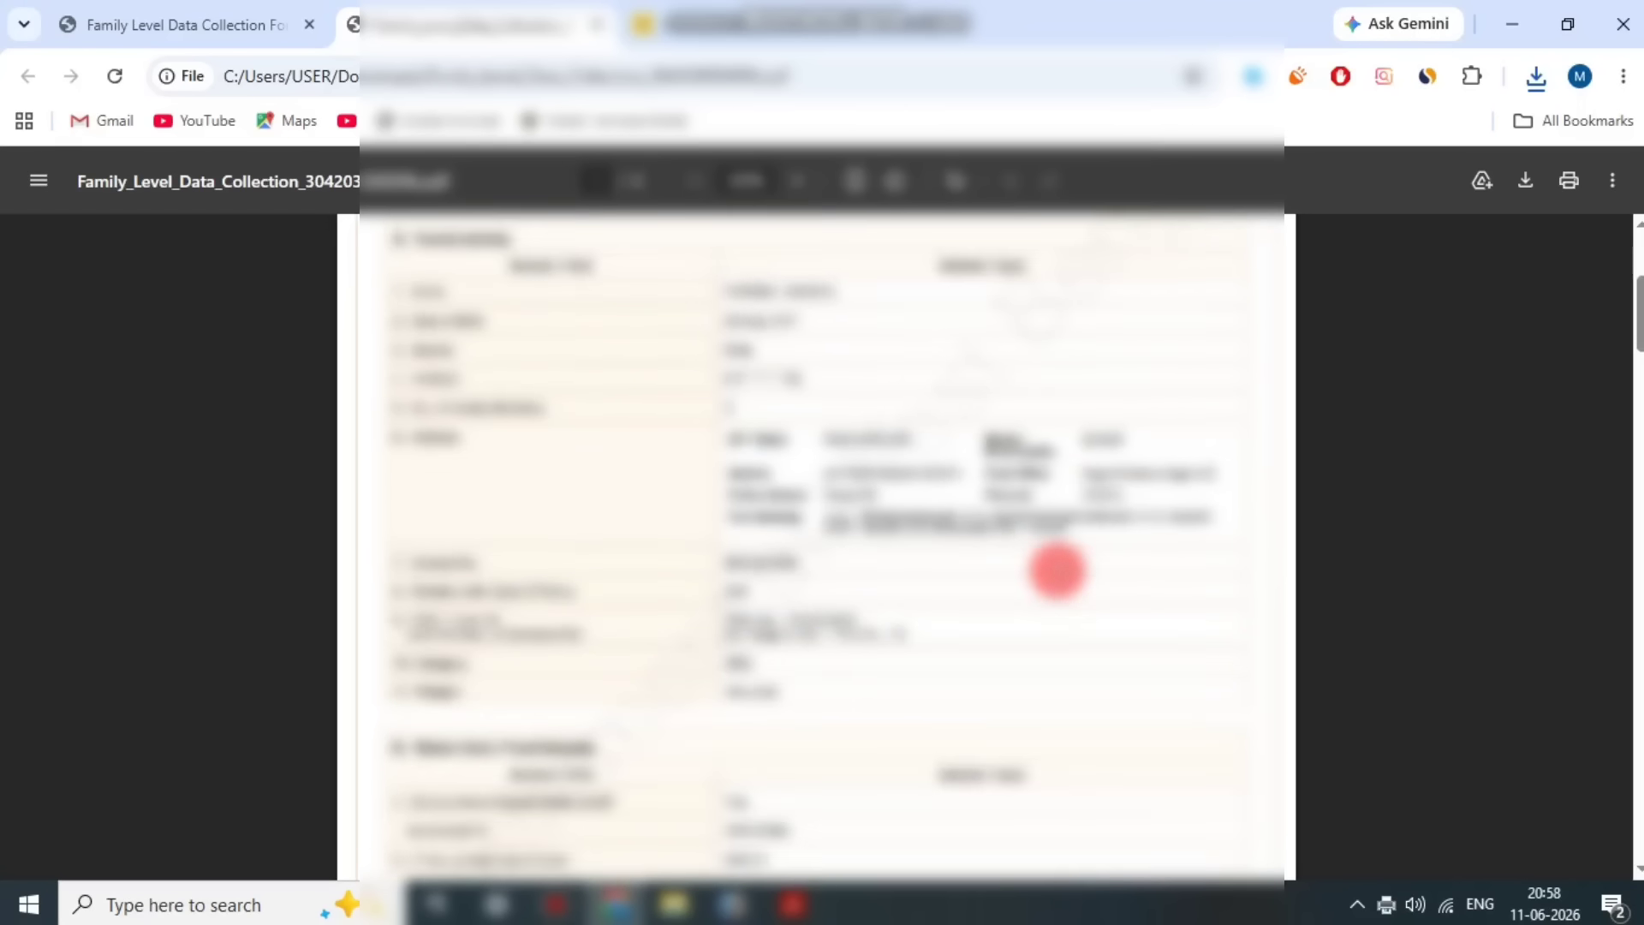
pyautogui.scroll(5, 1059, 571)
pyautogui.scroll(-8, 1057, 568)
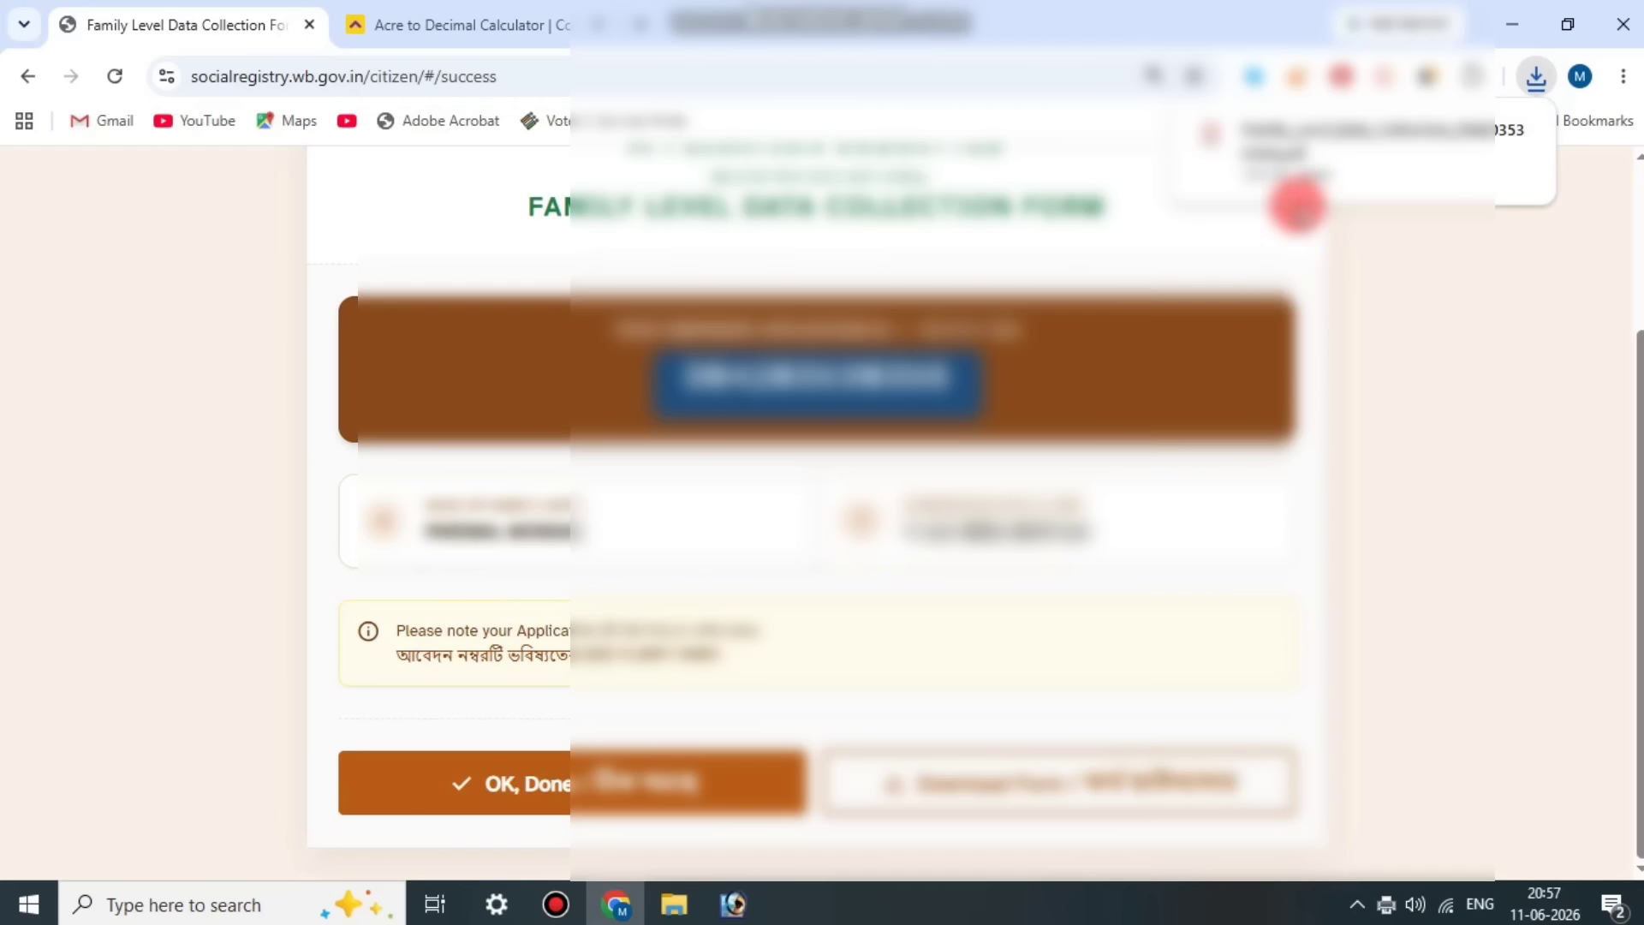
# Step: Open the downloaded form PDF from the submission page and check its family identity, profession, identity document and member details
pyautogui.click(1317, 154)
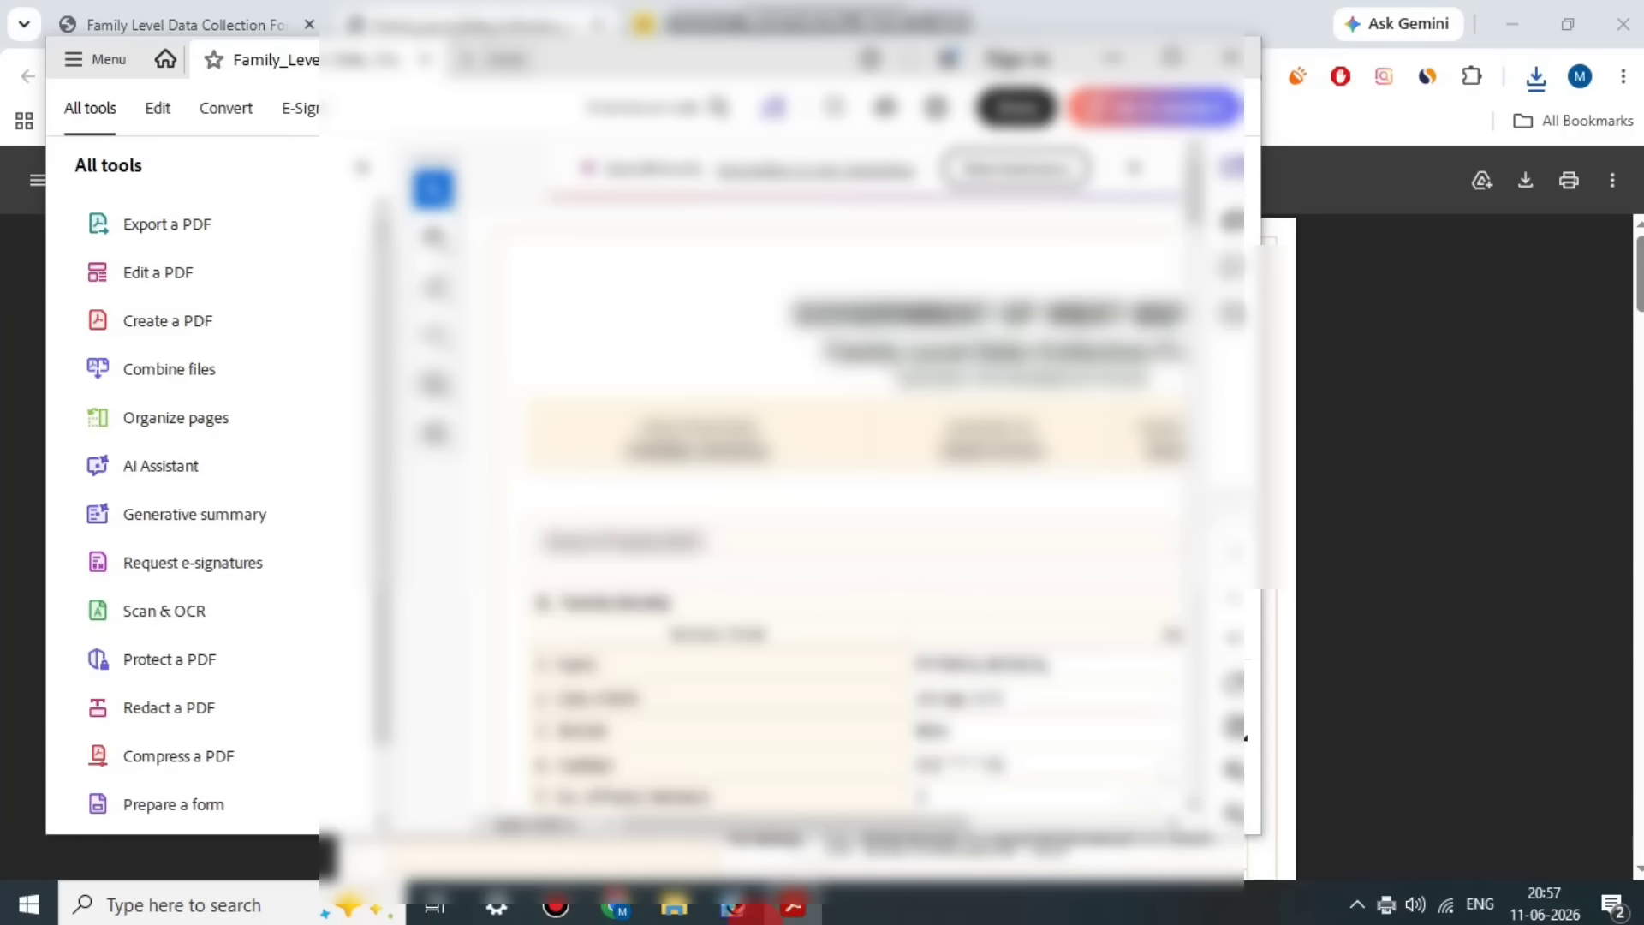
pyautogui.click(556, 906)
pyautogui.click(677, 135)
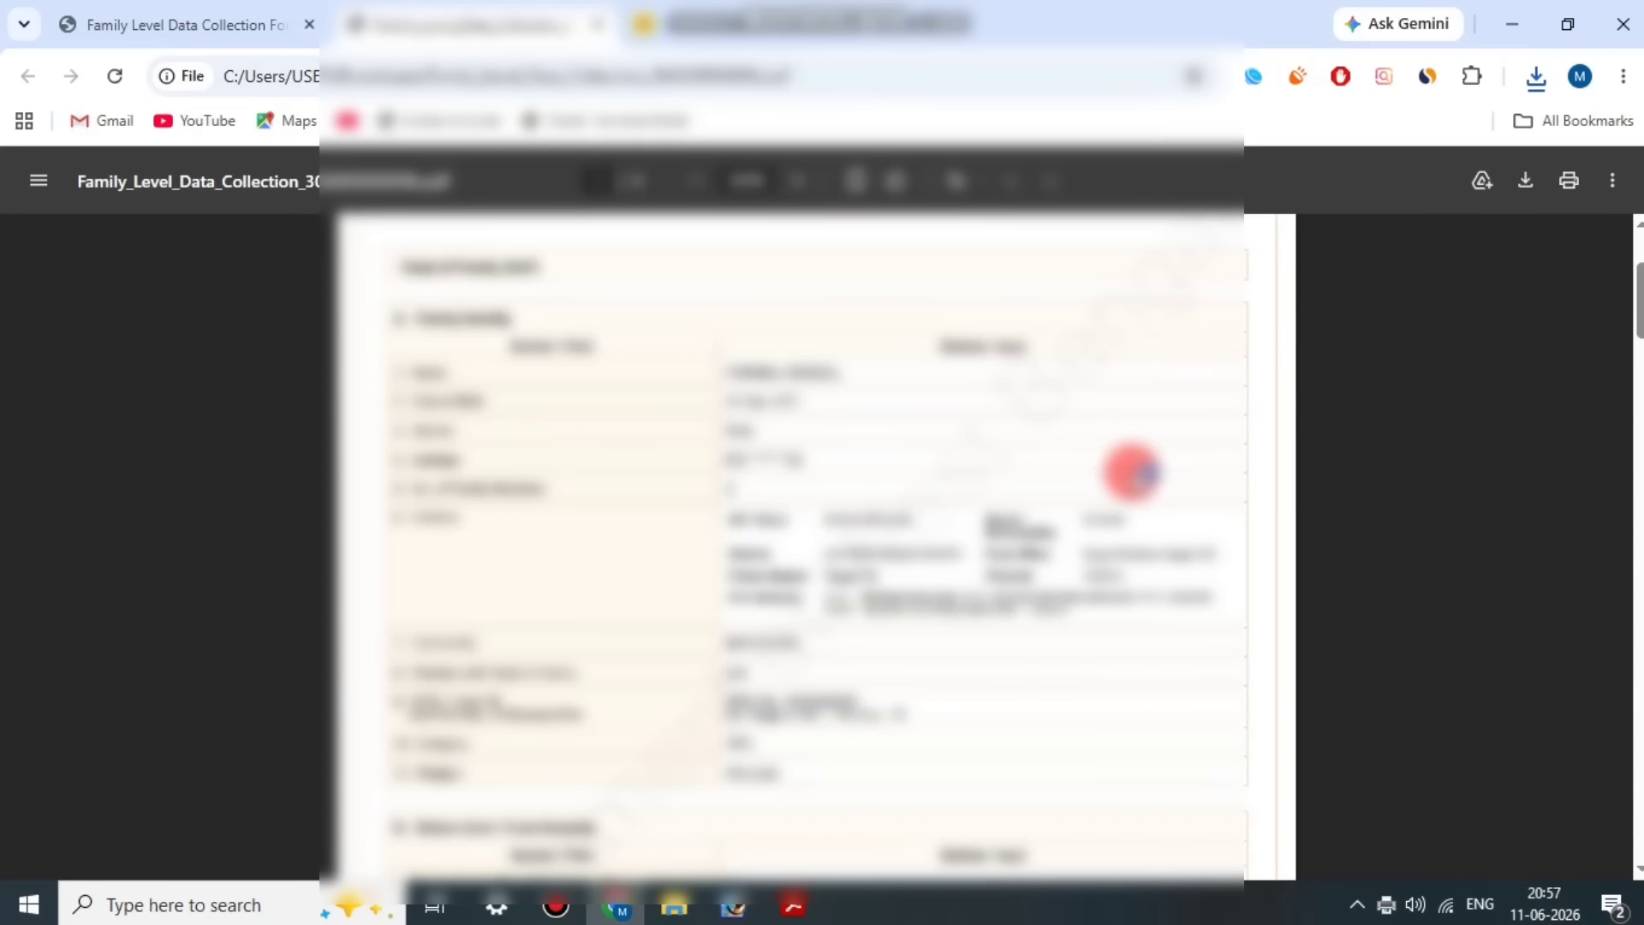
pyautogui.scroll(-20, 1133, 471)
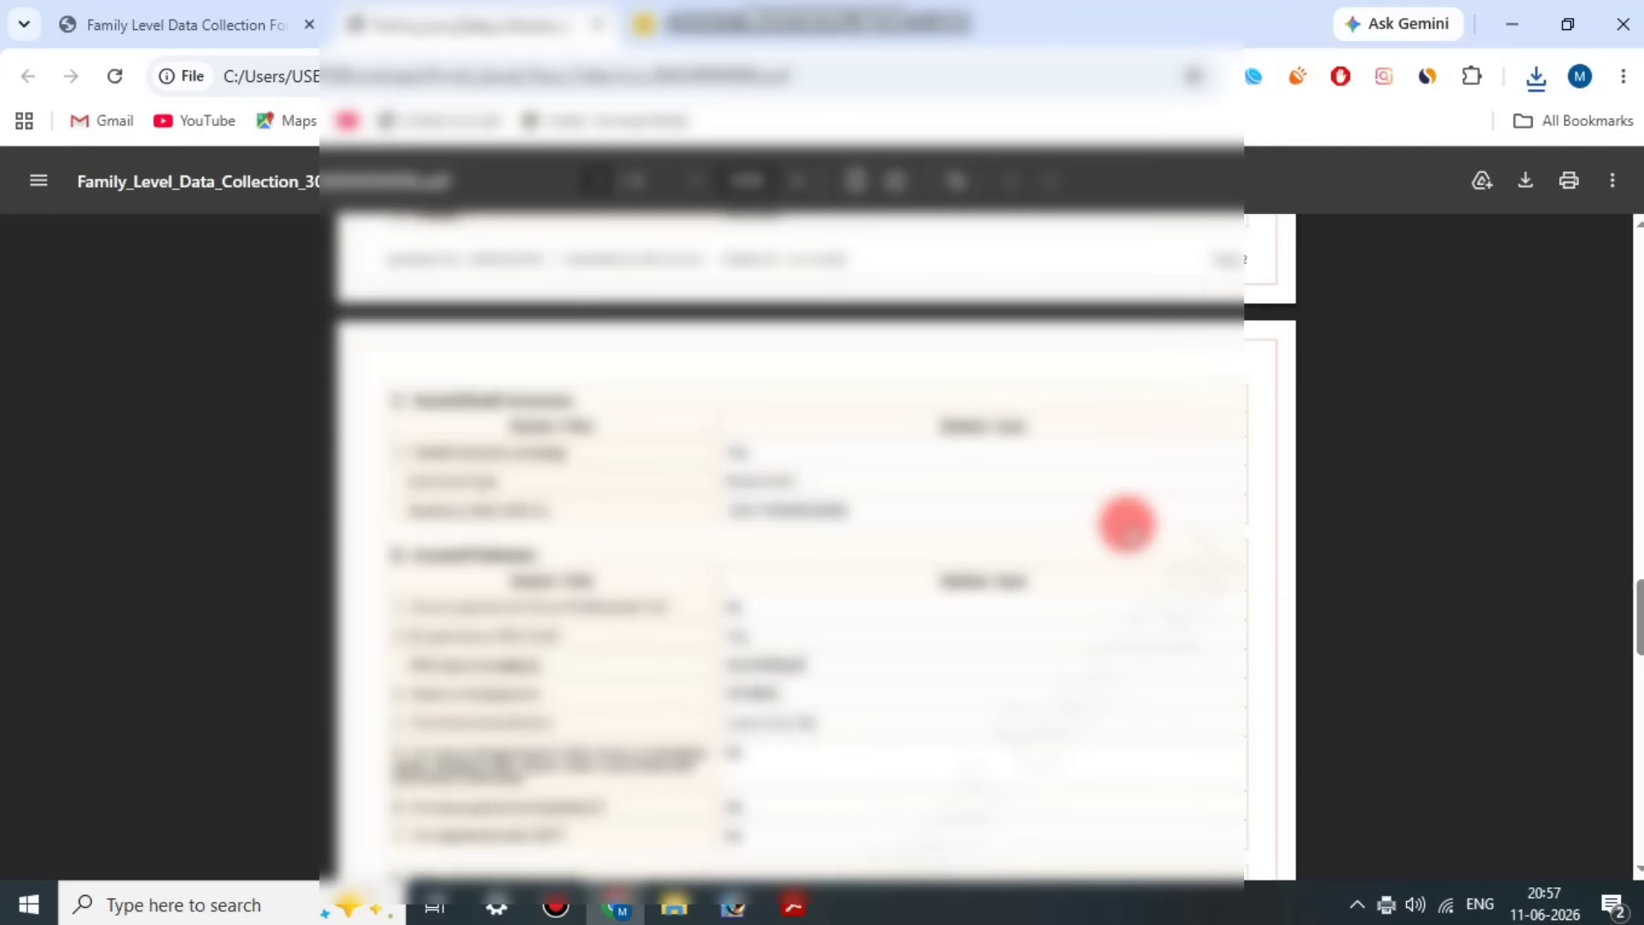
pyautogui.scroll(15, 1125, 541)
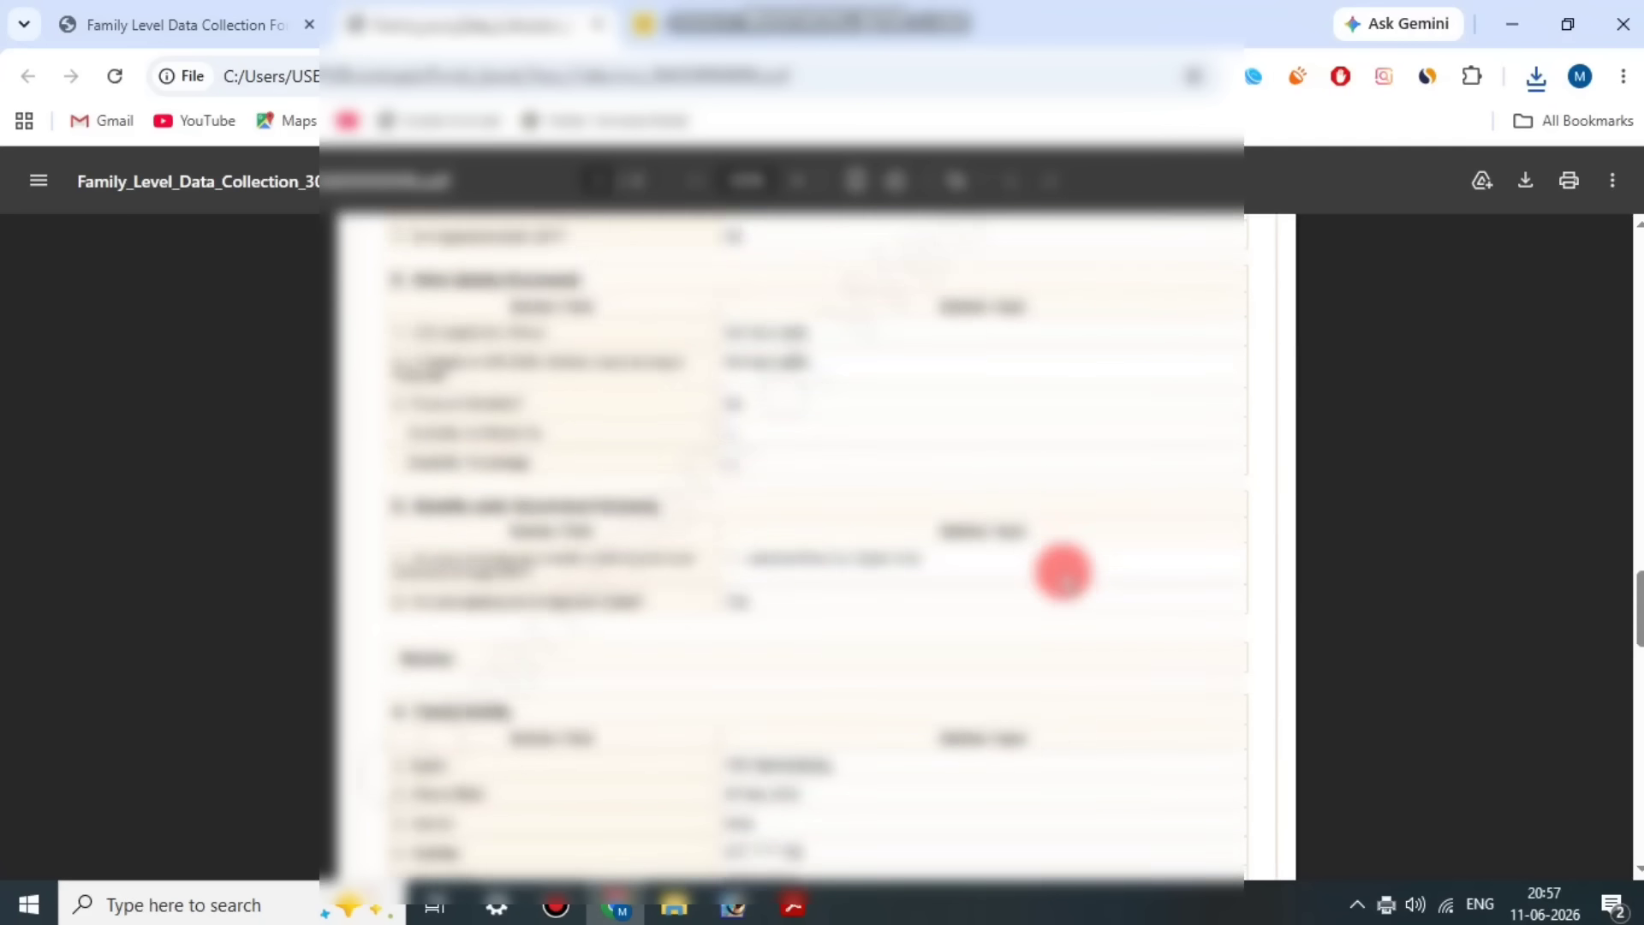
pyautogui.scroll(5, 1060, 572)
pyautogui.scroll(-4, 1060, 570)
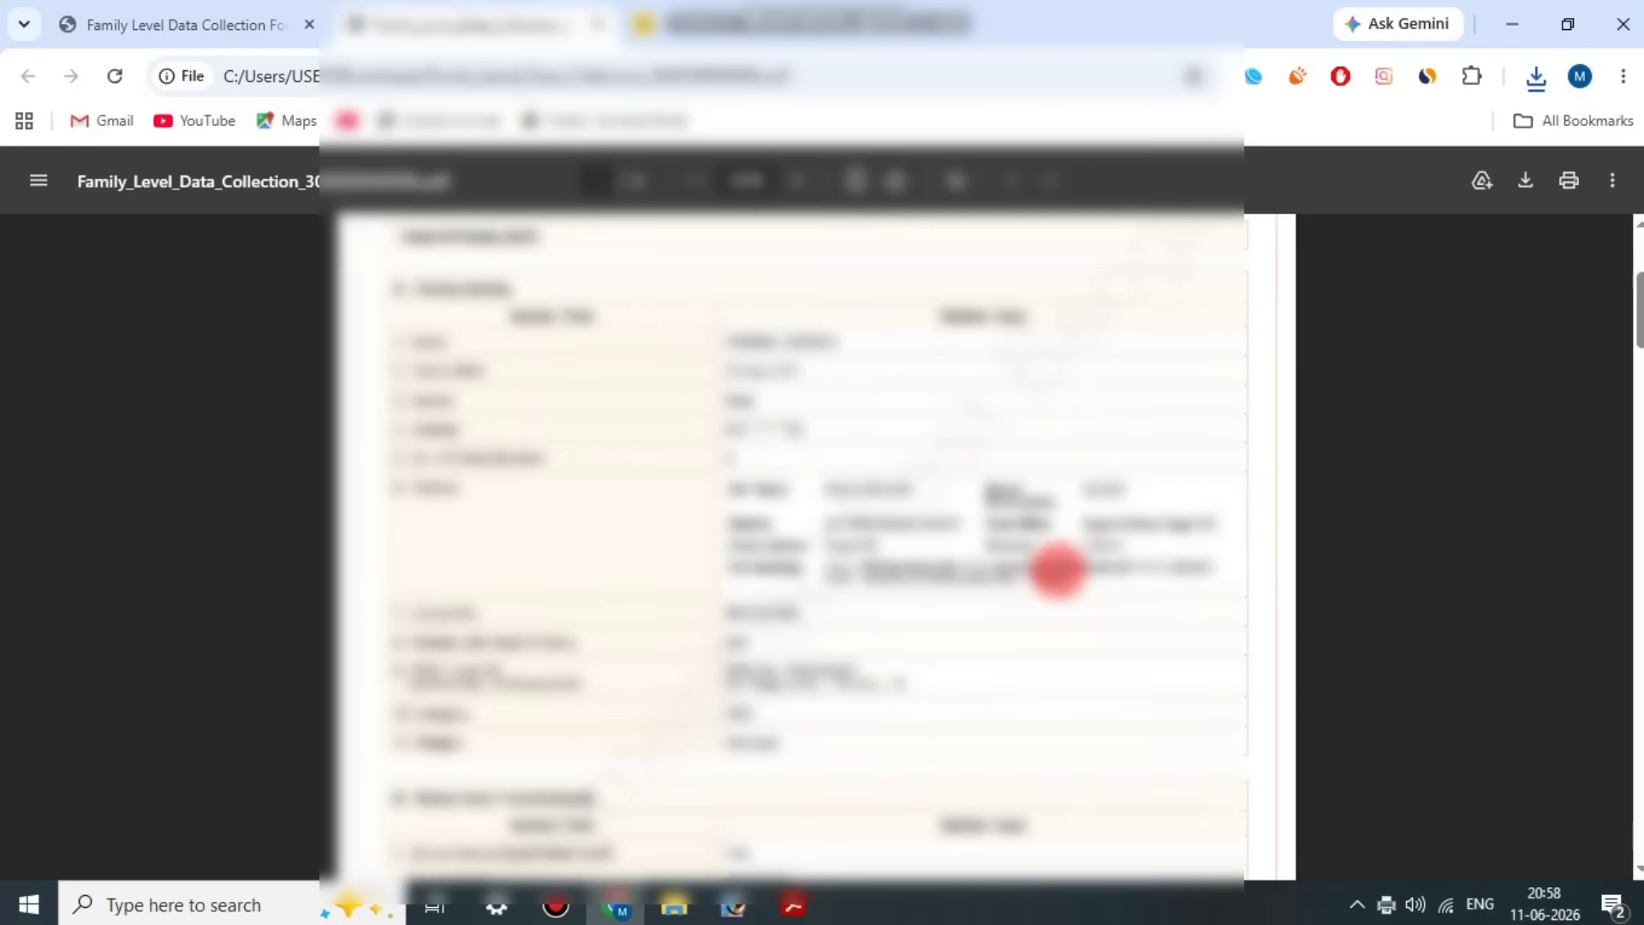
pyautogui.scroll(4, 1059, 570)
pyautogui.scroll(-9, 1059, 580)
pyautogui.scroll(-6, 1058, 589)
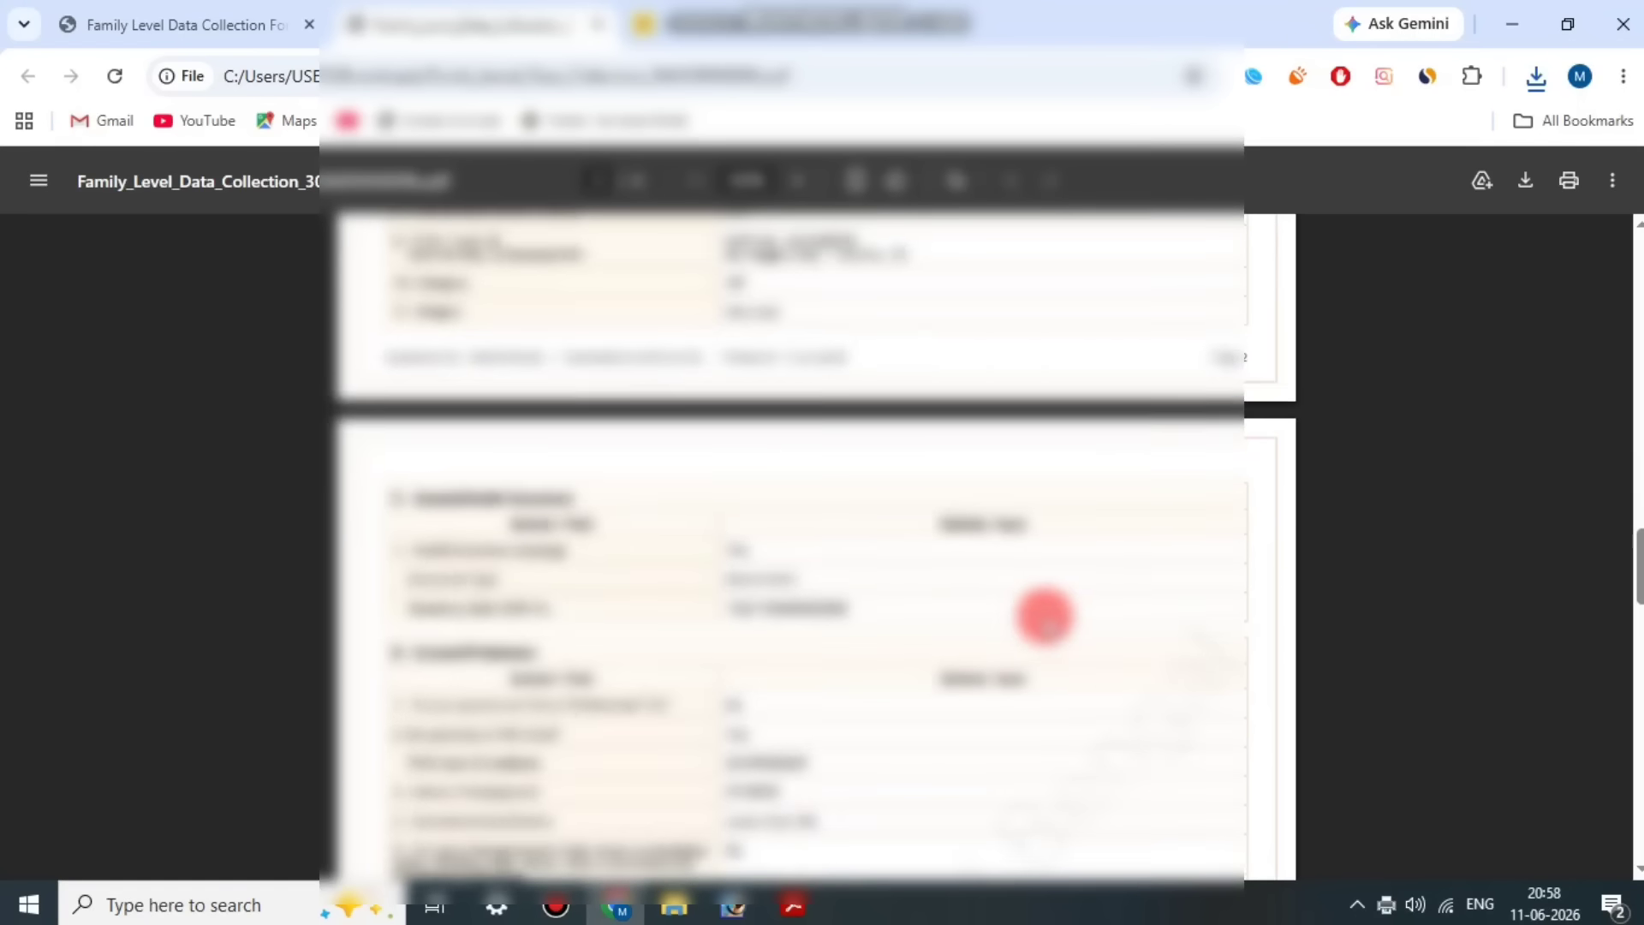
# Step: Return to the application submitted page and finish the submission to get back to the applicant login
pyautogui.click(246, 25)
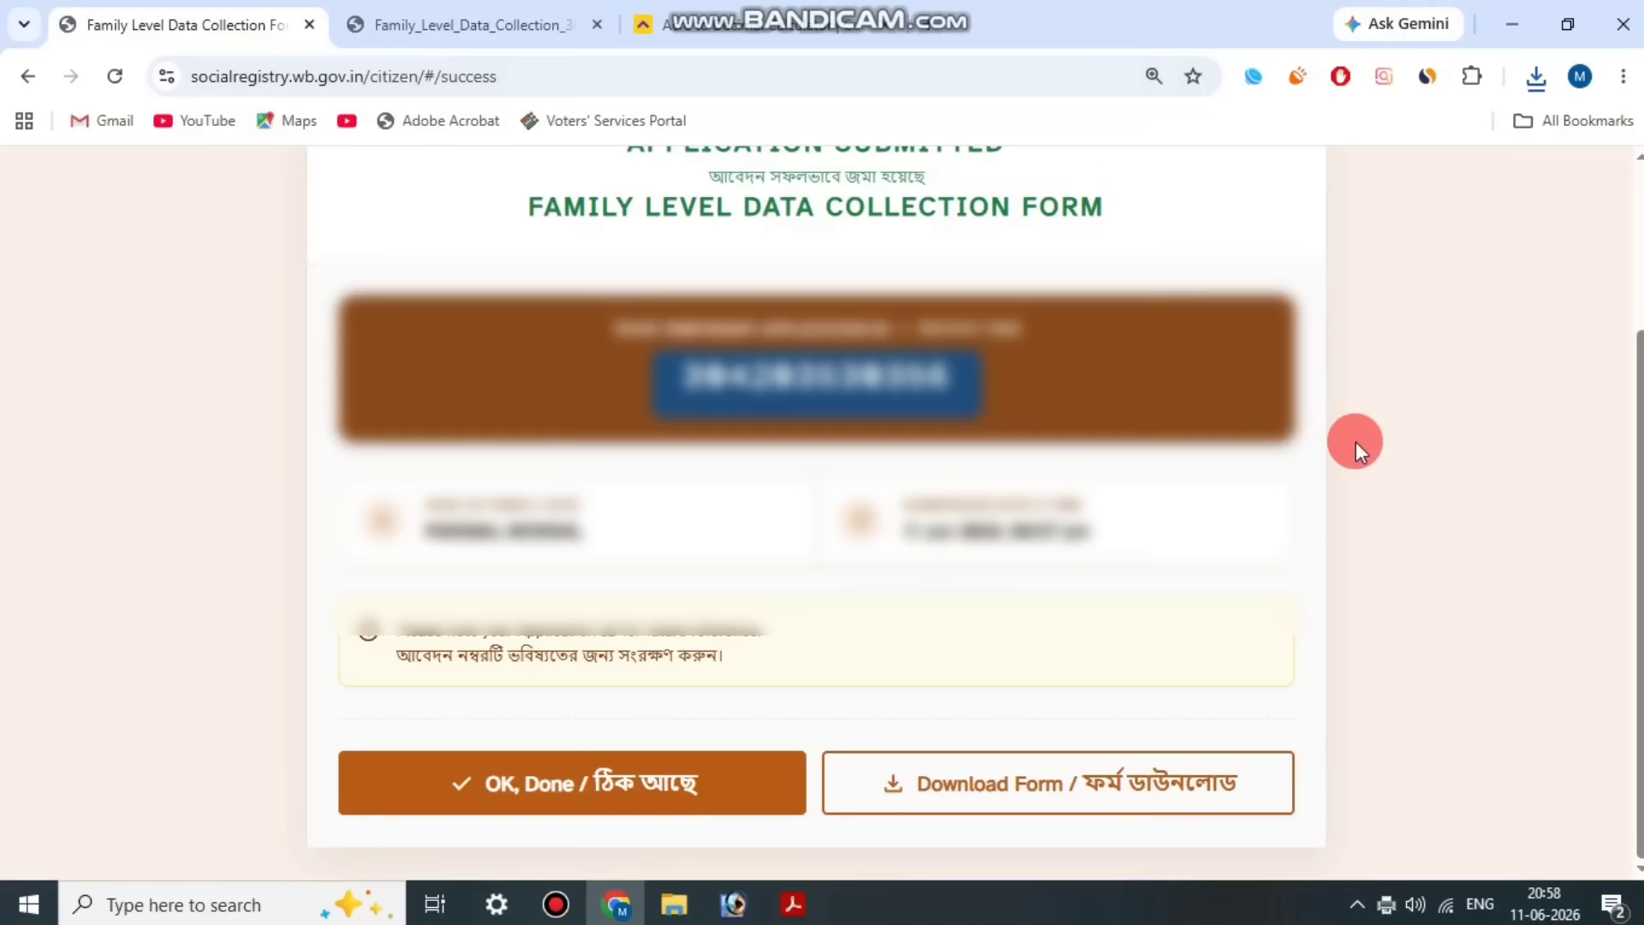
pyautogui.click(551, 789)
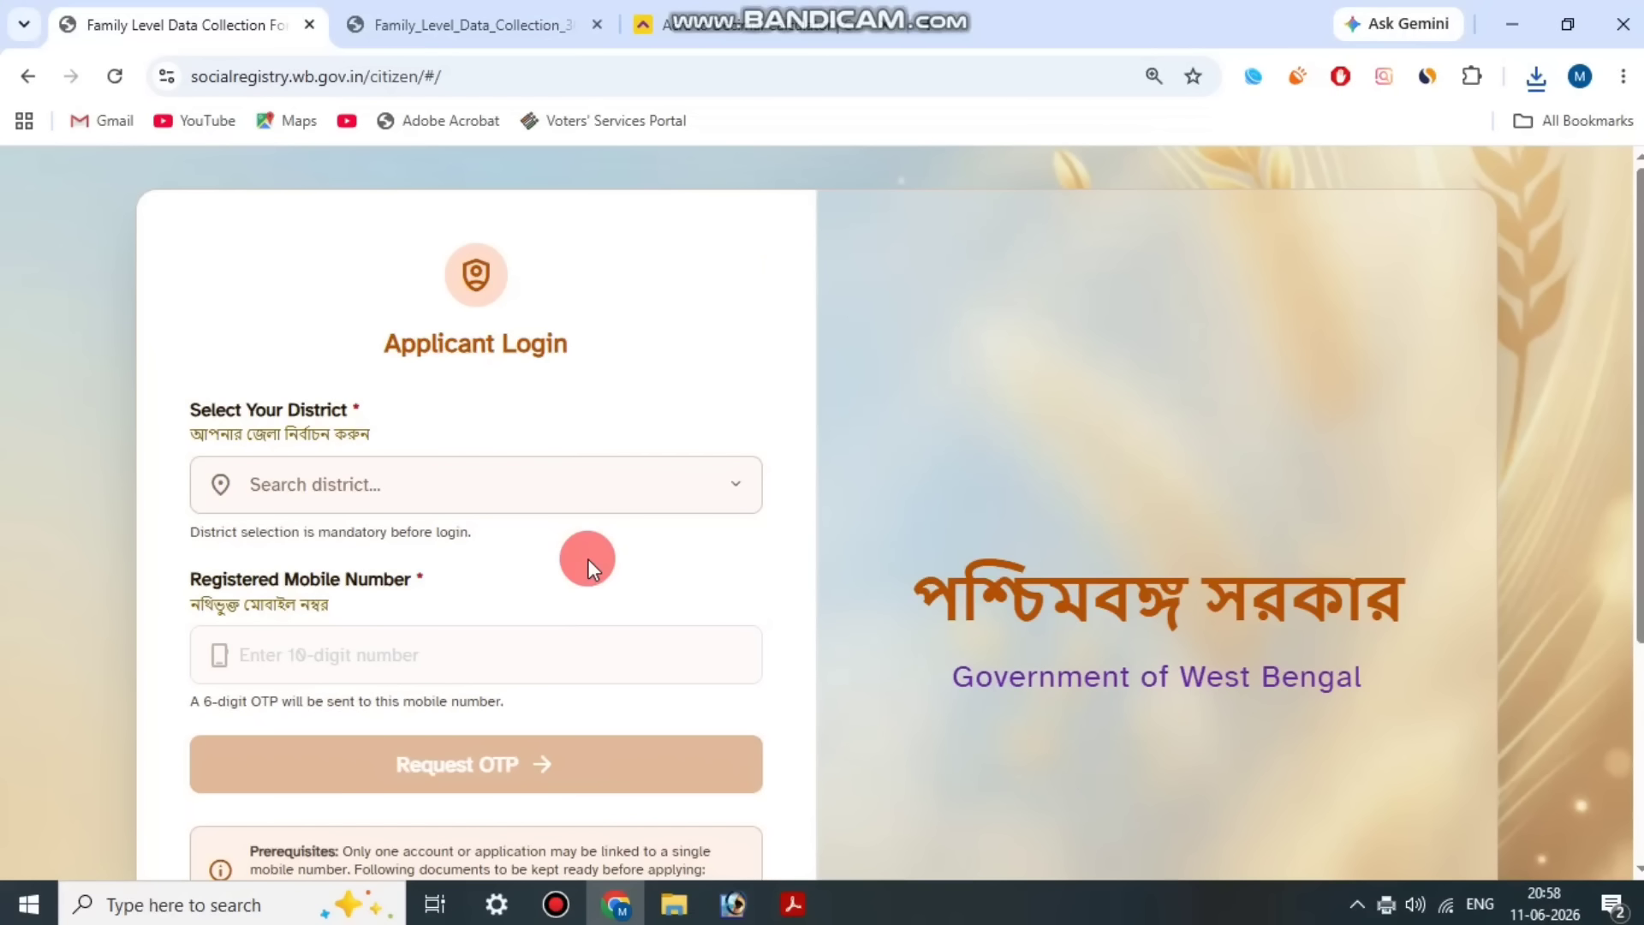
pyautogui.click(556, 904)
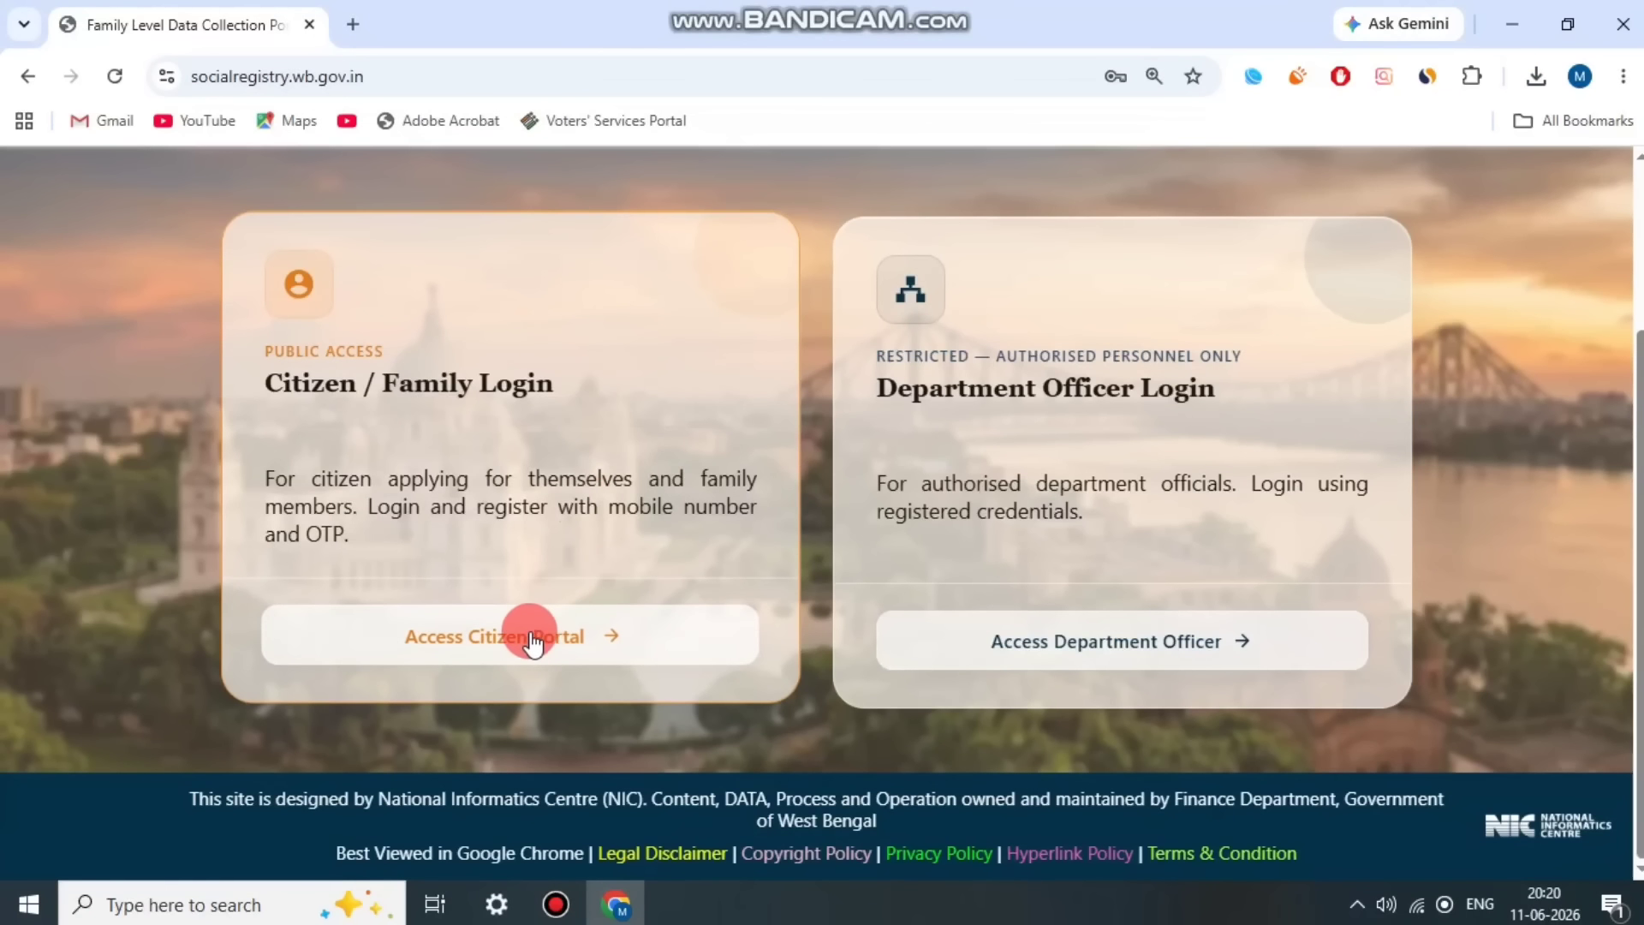
# Step: Open the citizen portal login and select 24 PARAGANAS SOUTH as the district
pyautogui.click(525, 635)
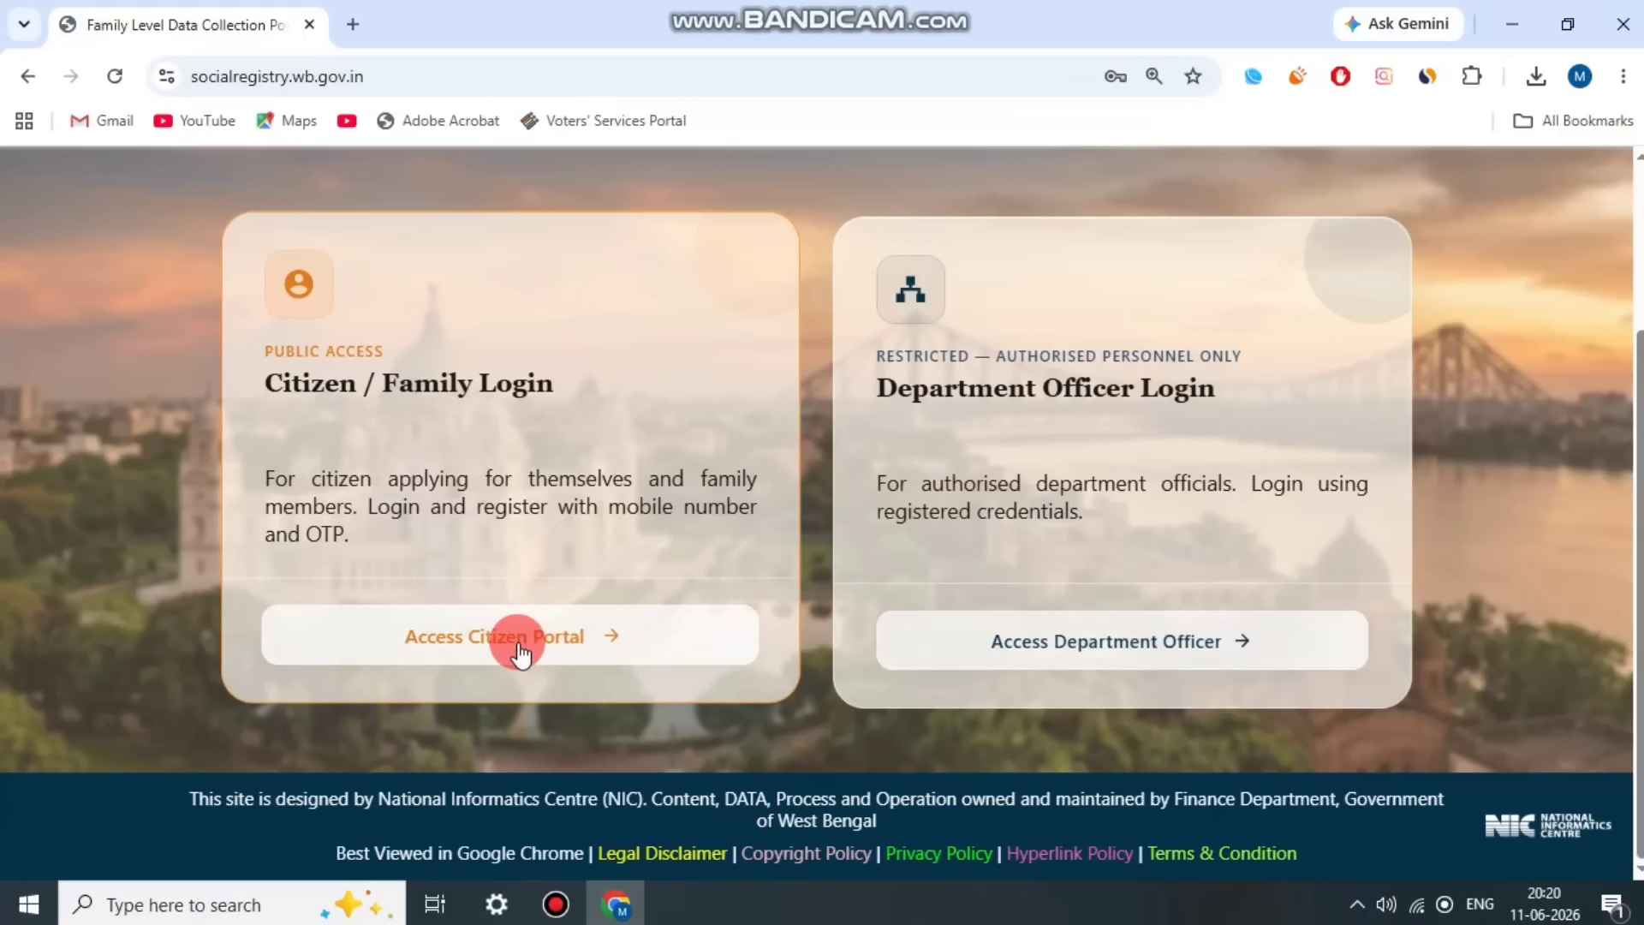
pyautogui.click(412, 363)
pyautogui.click(429, 471)
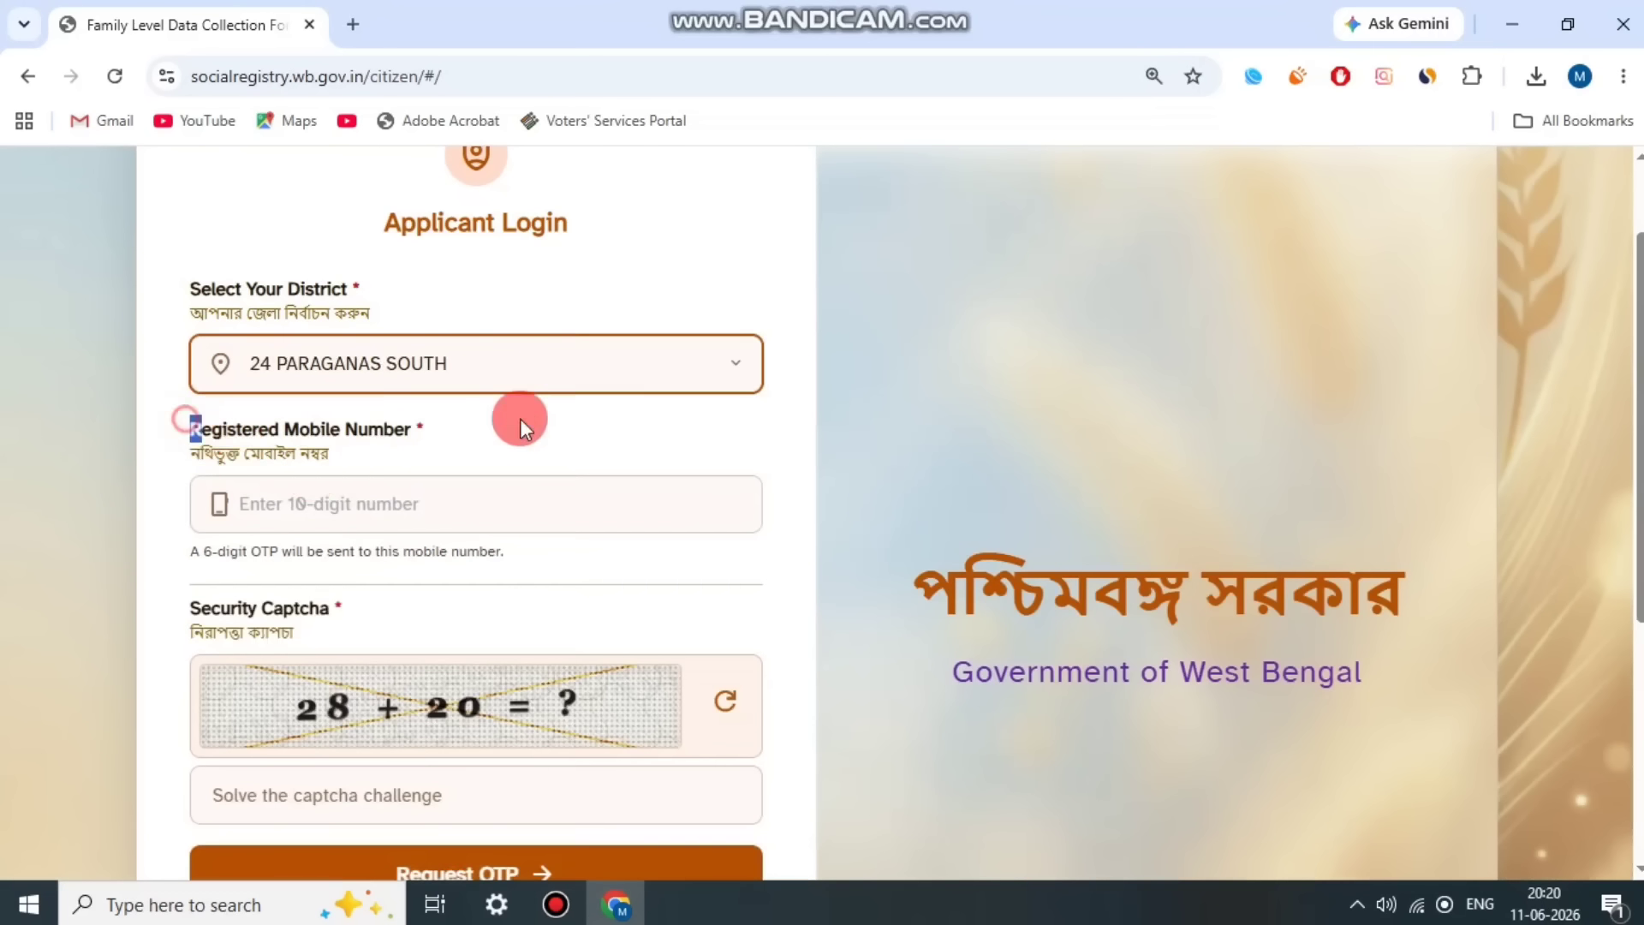
# Step: Answer the security captcha on the applicant login form with 48
pyautogui.scroll(-1, 496, 514)
pyautogui.click(541, 675)
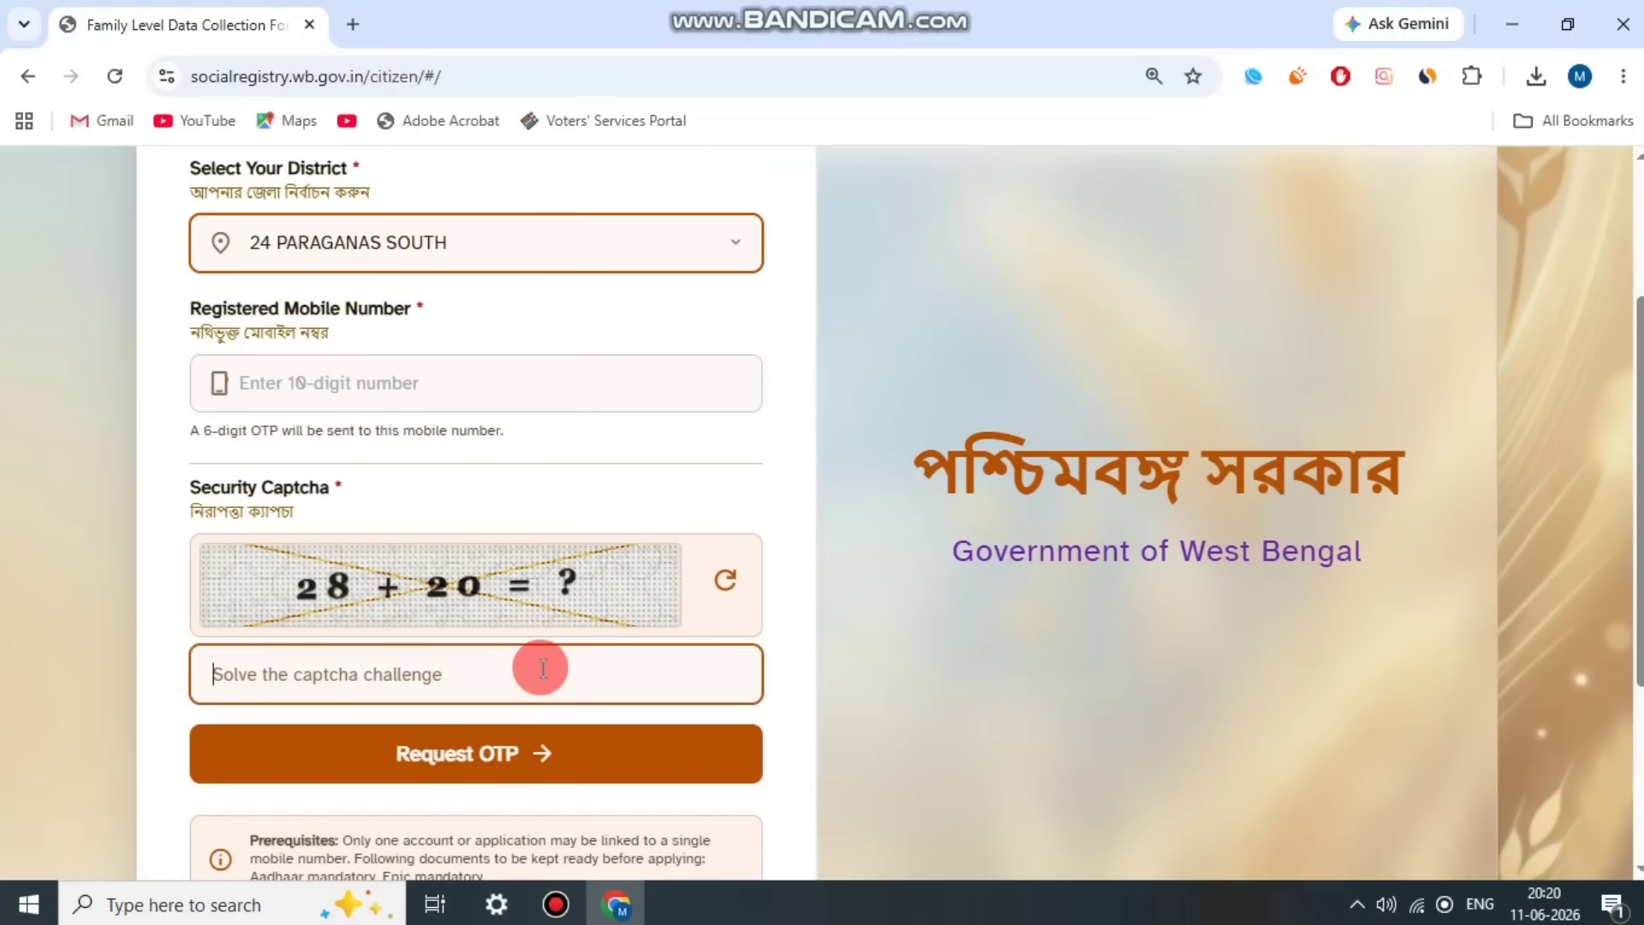
pyautogui.write('48')
# Step: Read the resubmission note and the prerequisites on mobile number, Aadhaar and Epic below the OTP request
pyautogui.scroll(-3, 538, 692)
pyautogui.tripleClick(574, 737)
pyautogui.click(577, 738)
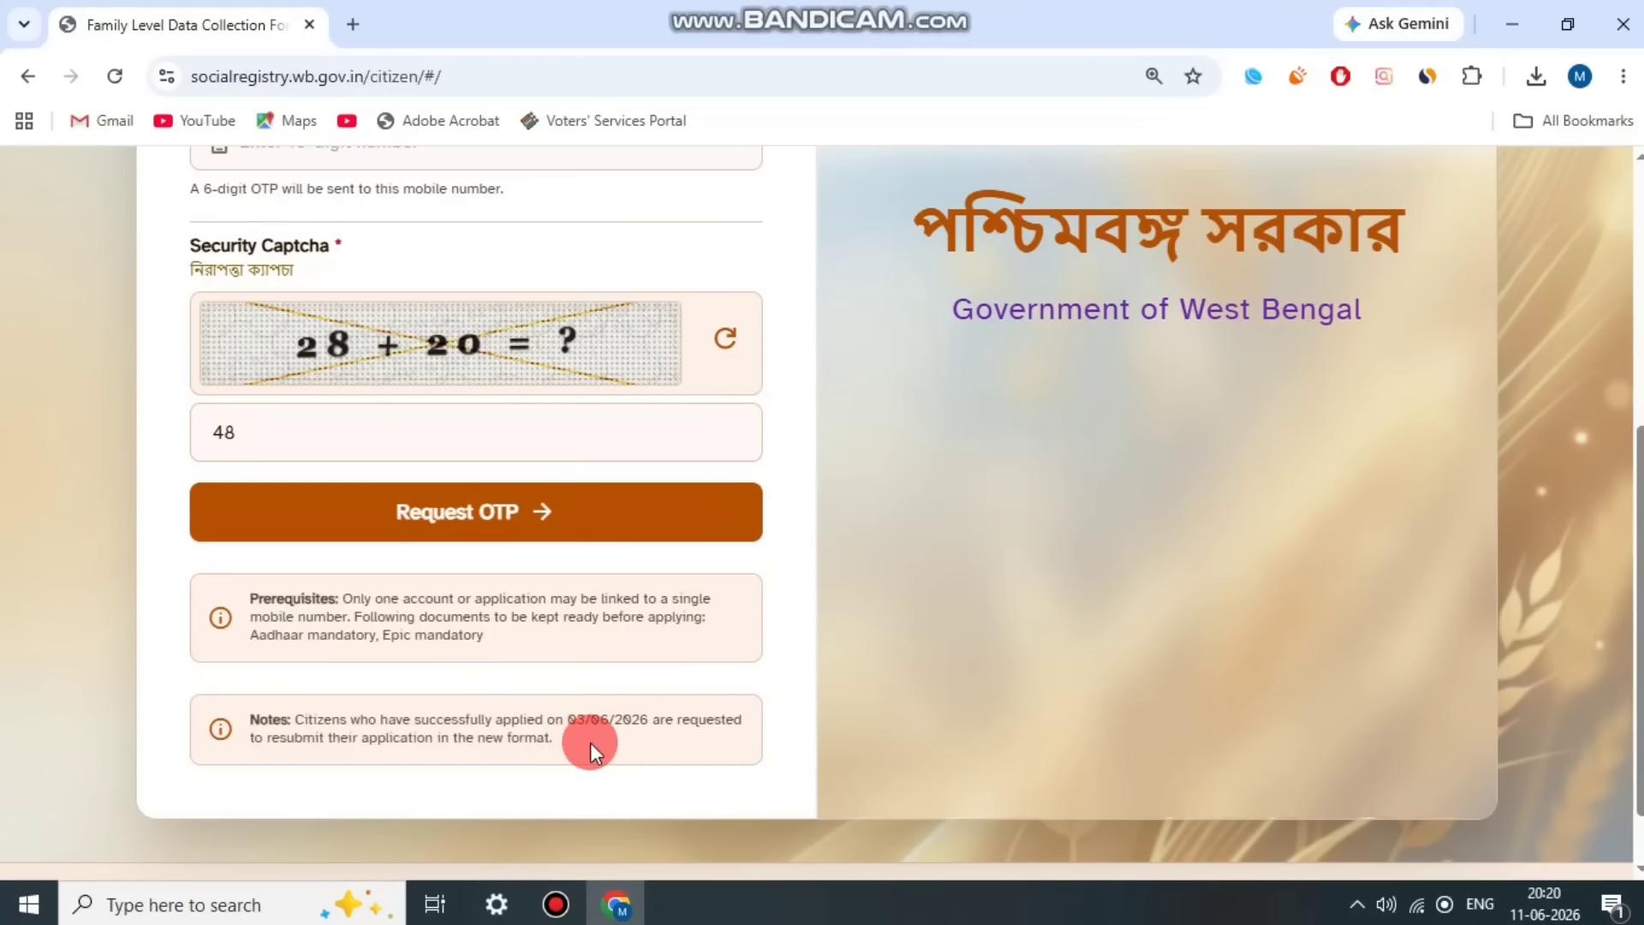
pyautogui.moveTo(366, 598); pyautogui.dragTo(630, 602)
pyautogui.click(636, 603)
pyautogui.click(402, 636)
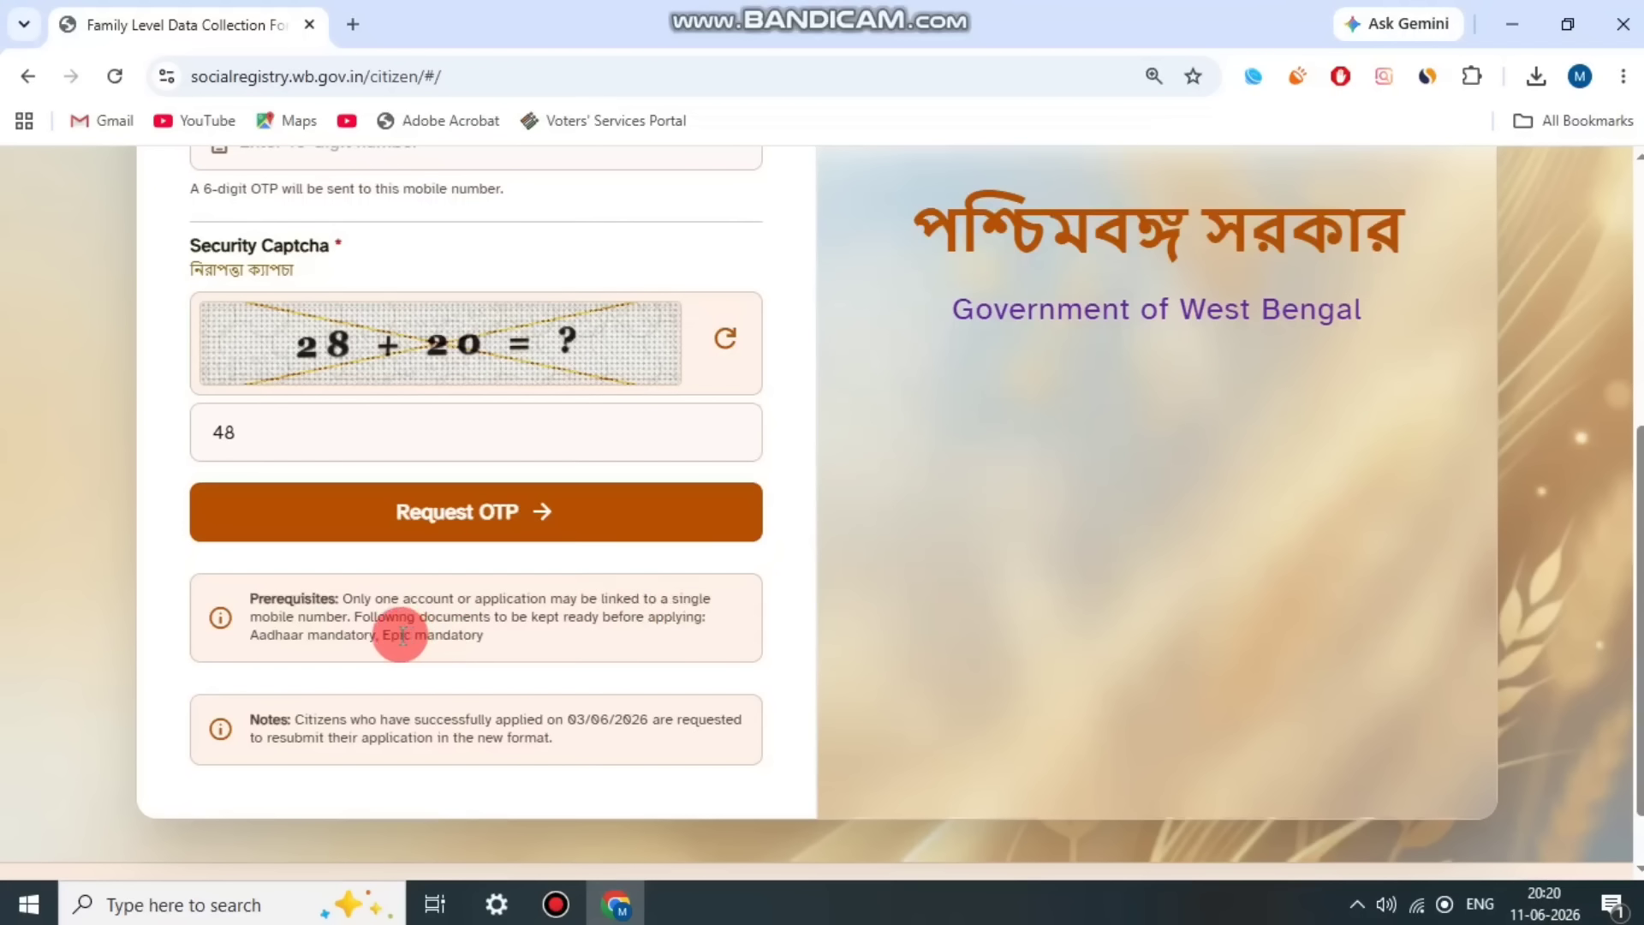
pyautogui.moveTo(318, 605); pyautogui.dragTo(542, 641)
pyautogui.click(541, 640)
pyautogui.scroll(3, 555, 654)
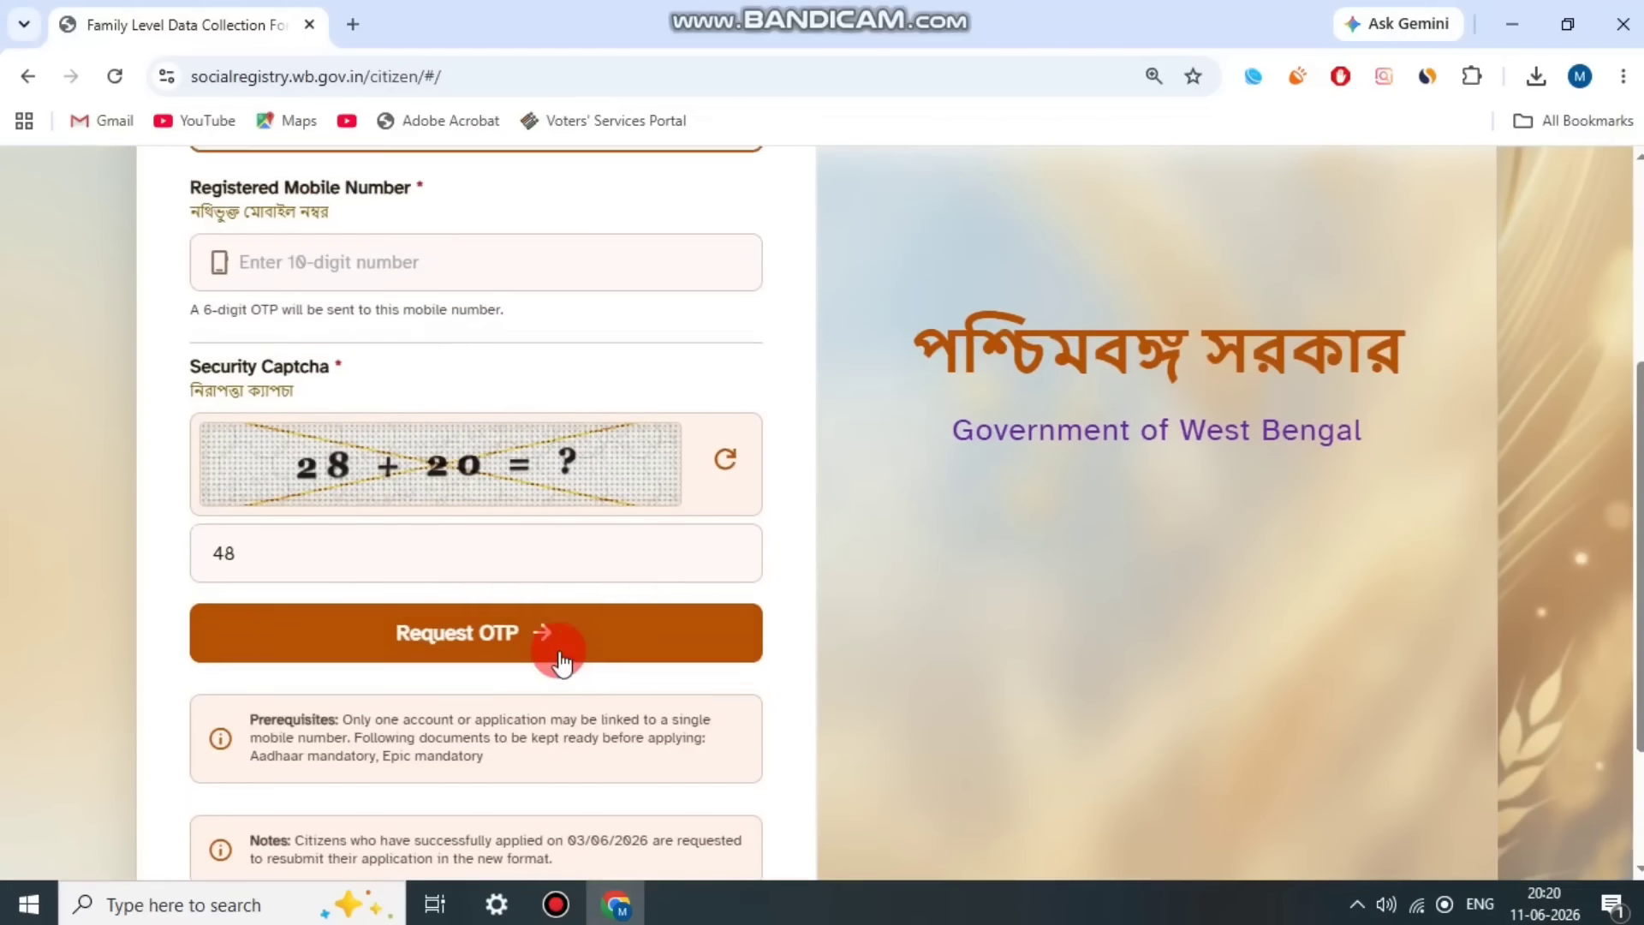
# Step: Continue past the OTP verification and submit the application from the form preview
pyautogui.click(556, 903)
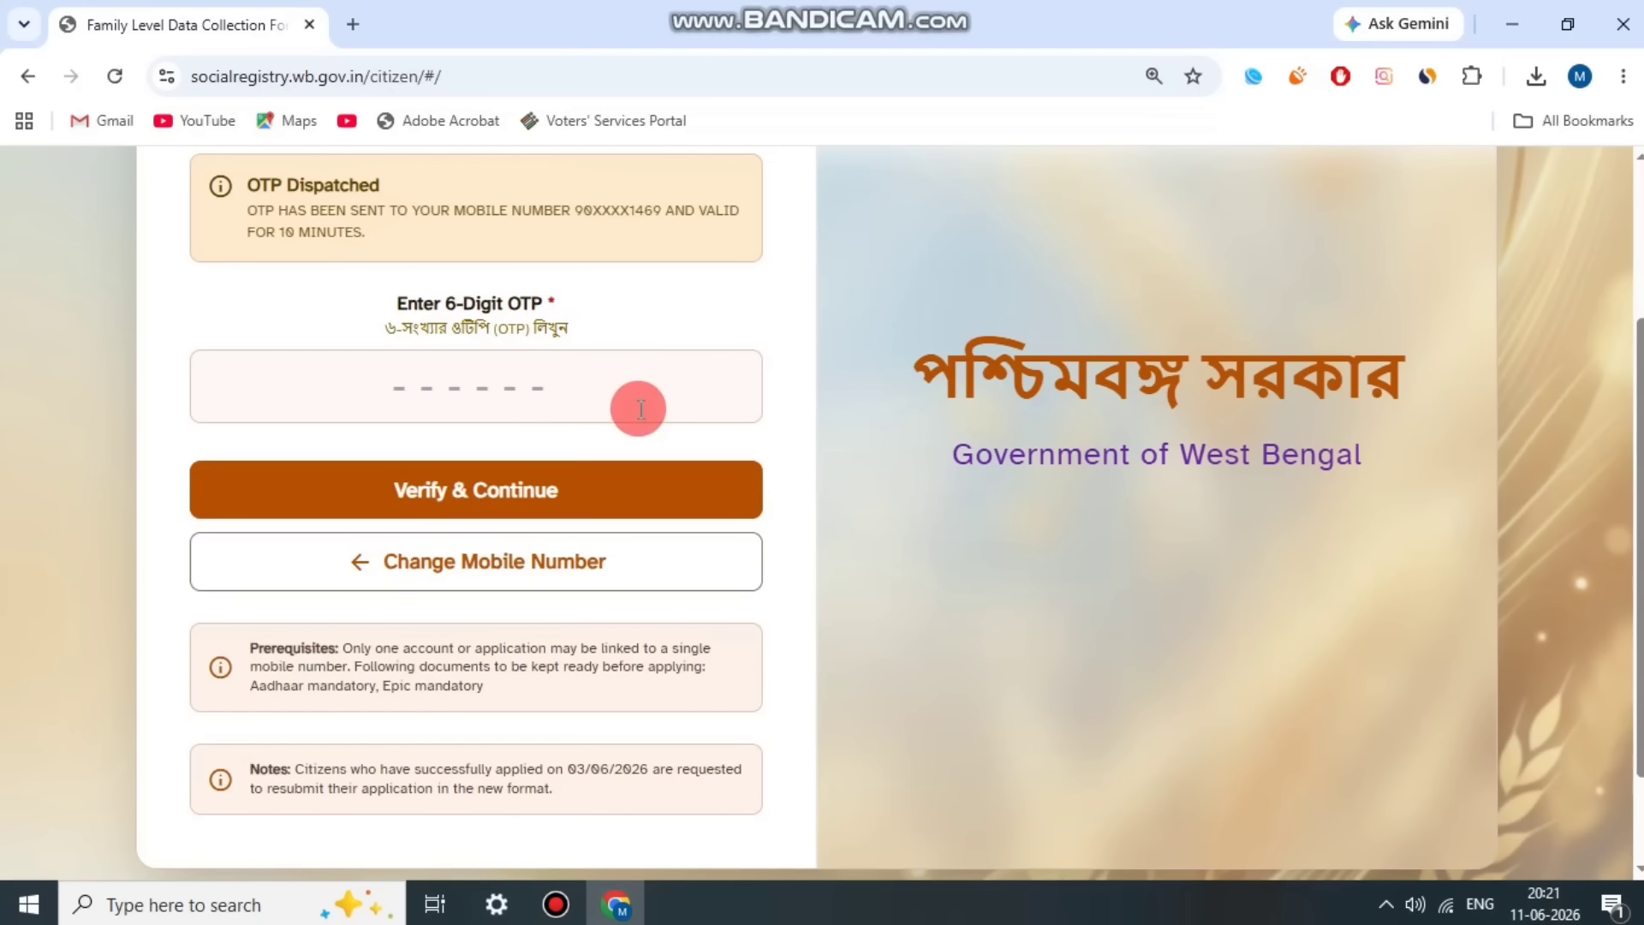
pyautogui.click(567, 509)
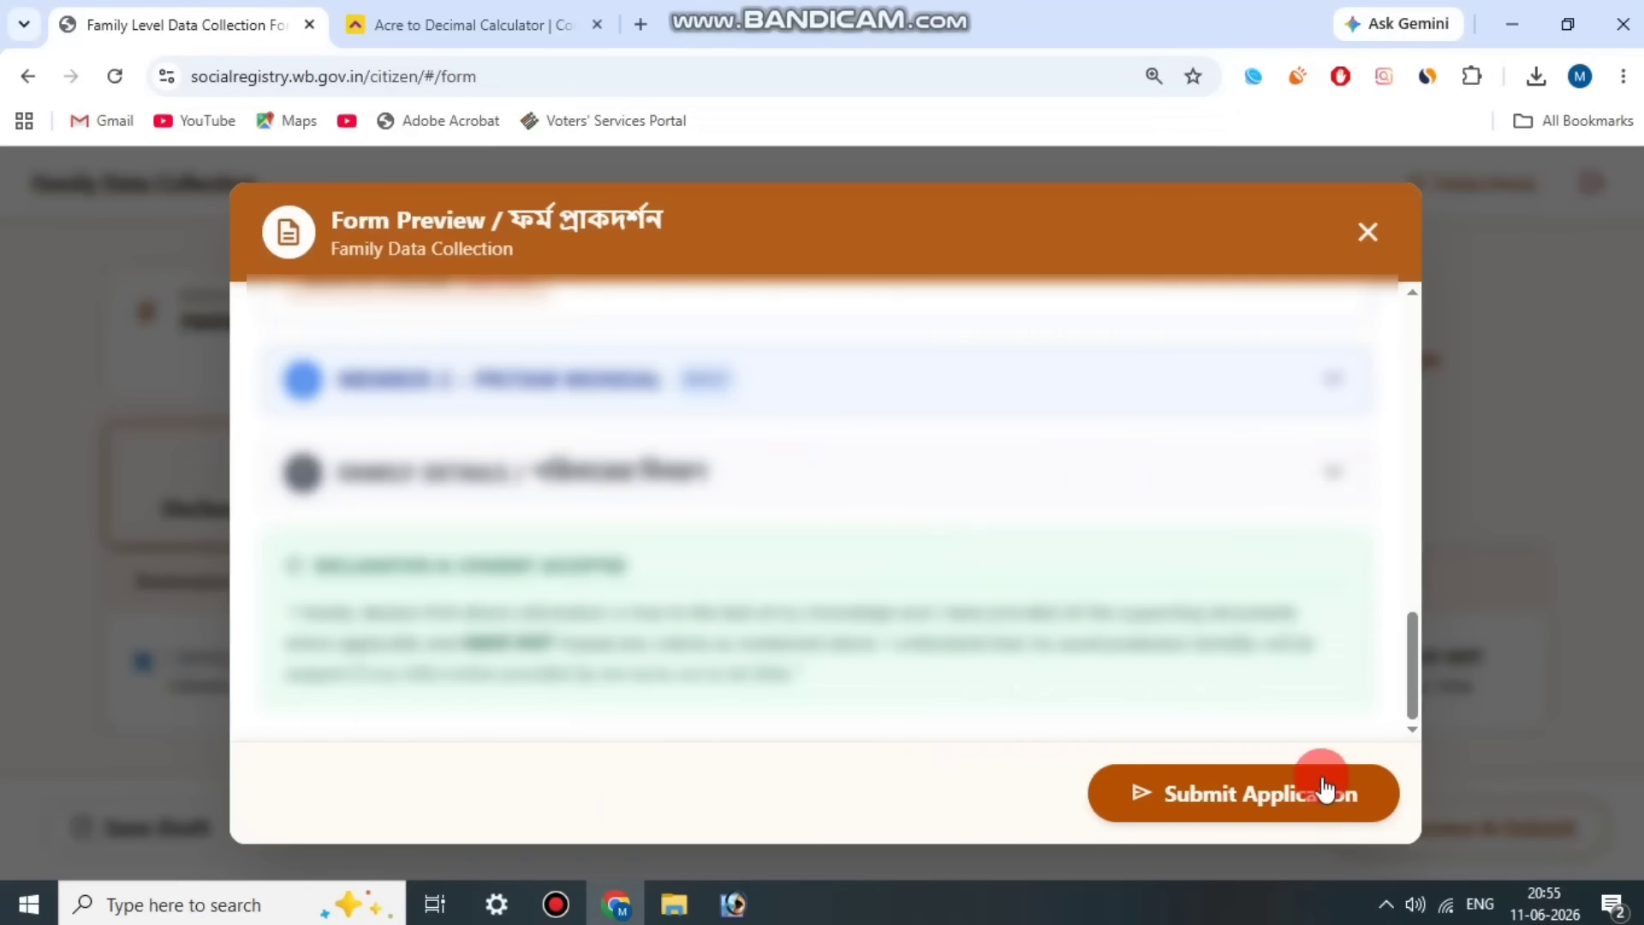
pyautogui.click(1236, 790)
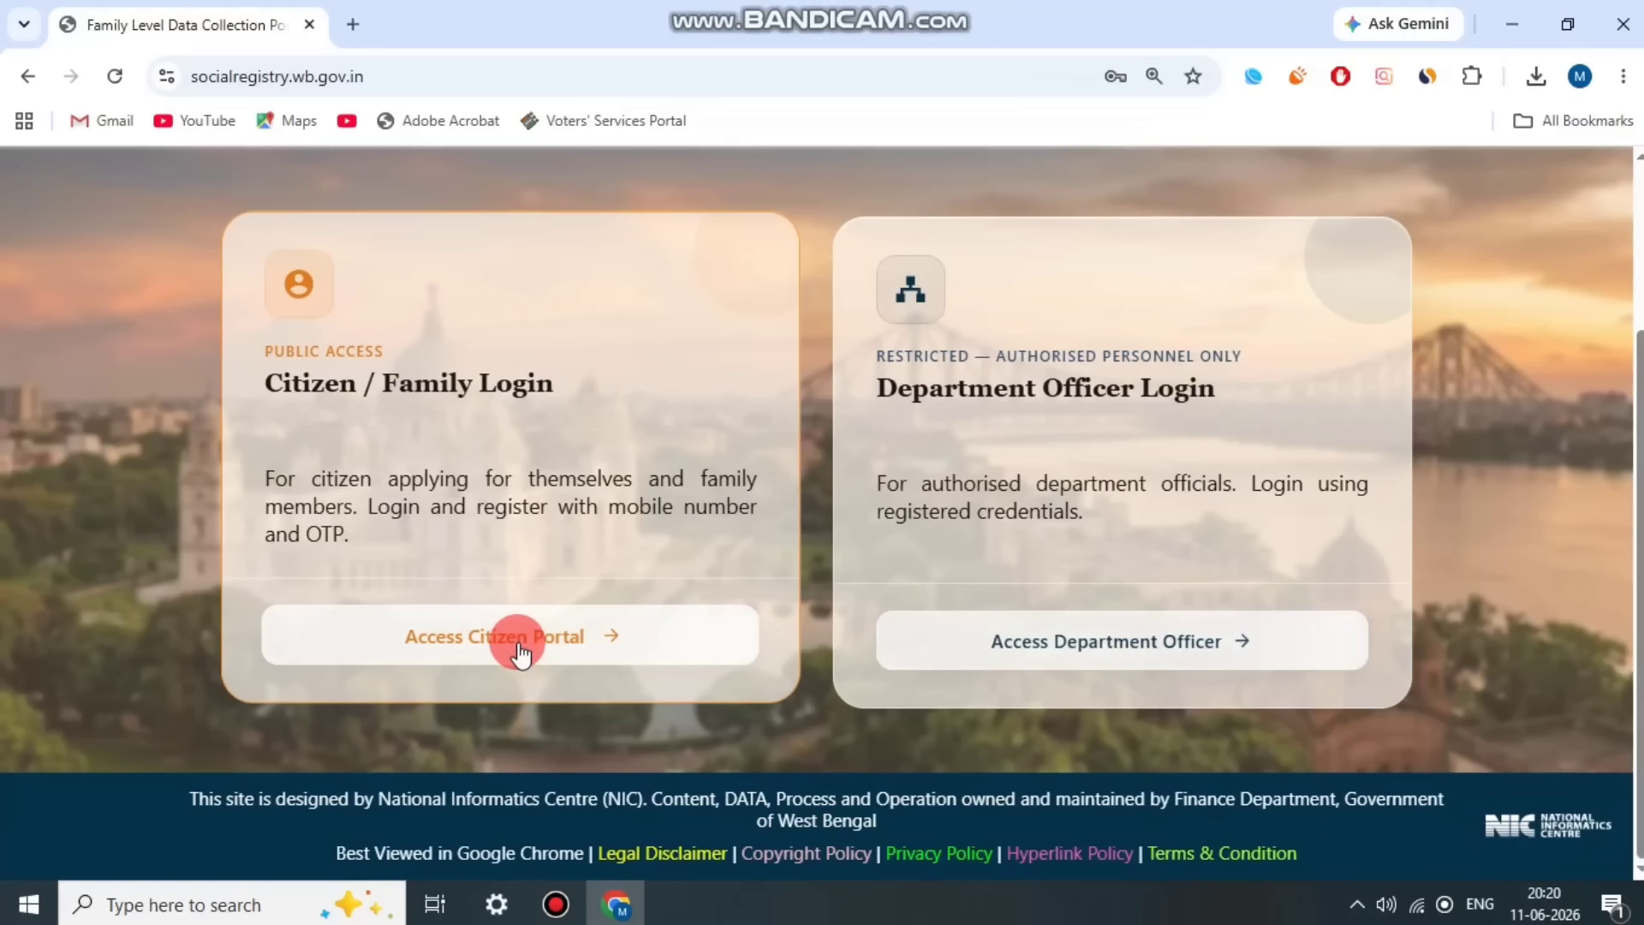
# Step: Access the citizen portal from the home page and choose the 24 PARAGANAS SOUTH district for the applicant login
pyautogui.click(519, 644)
pyautogui.click(338, 389)
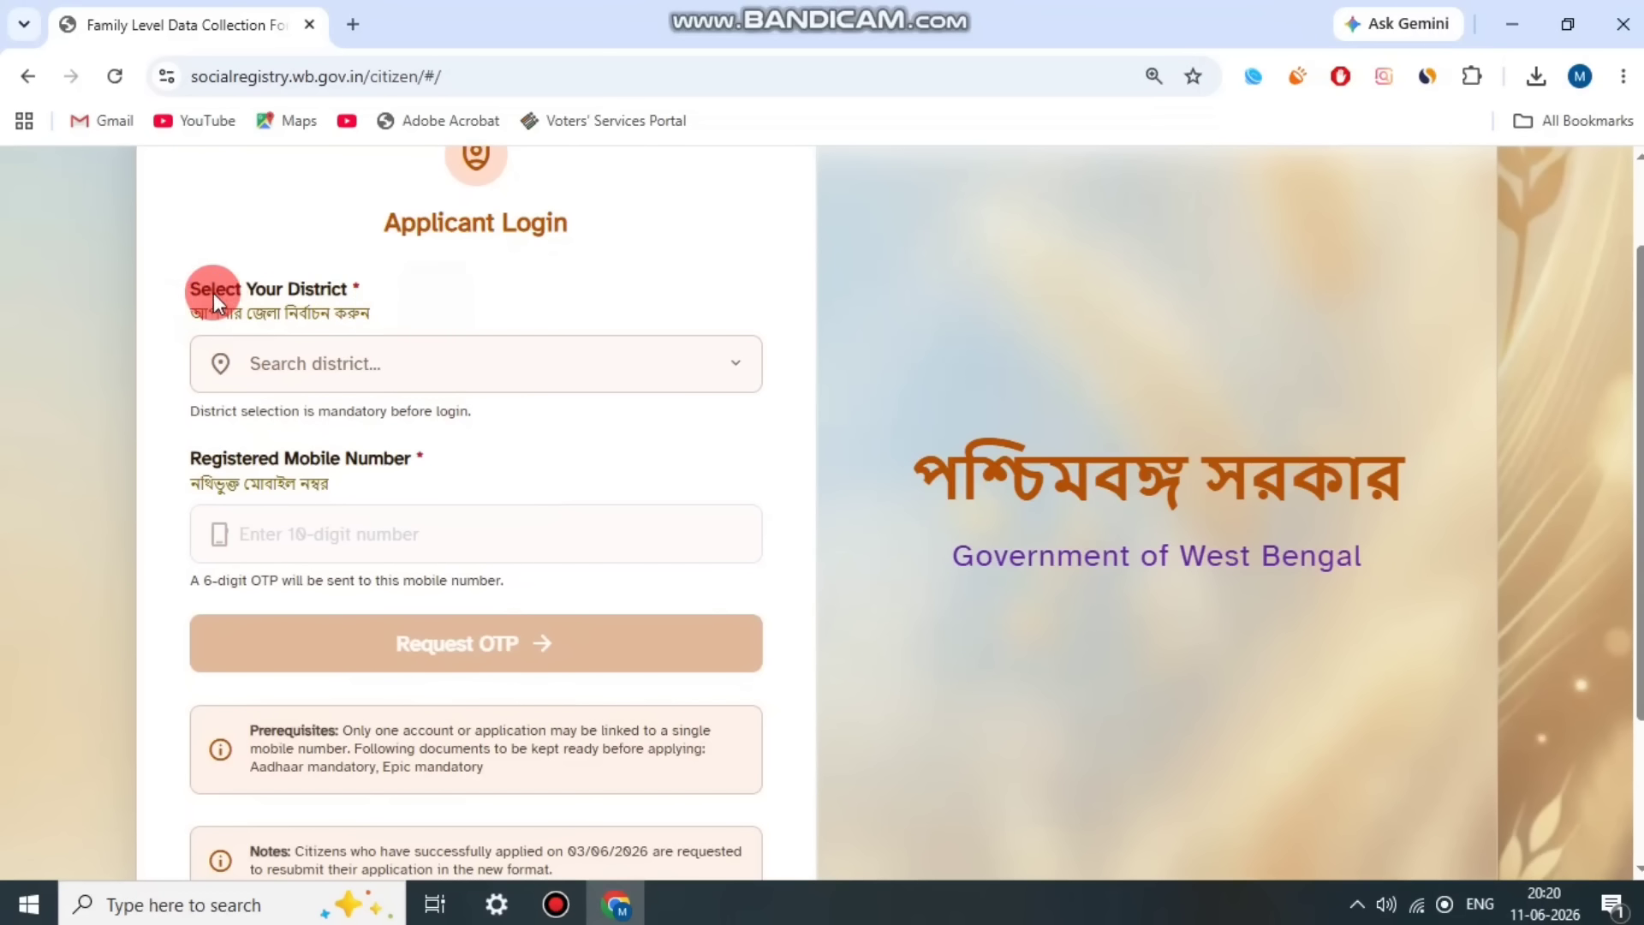
pyautogui.click(436, 364)
pyautogui.click(428, 471)
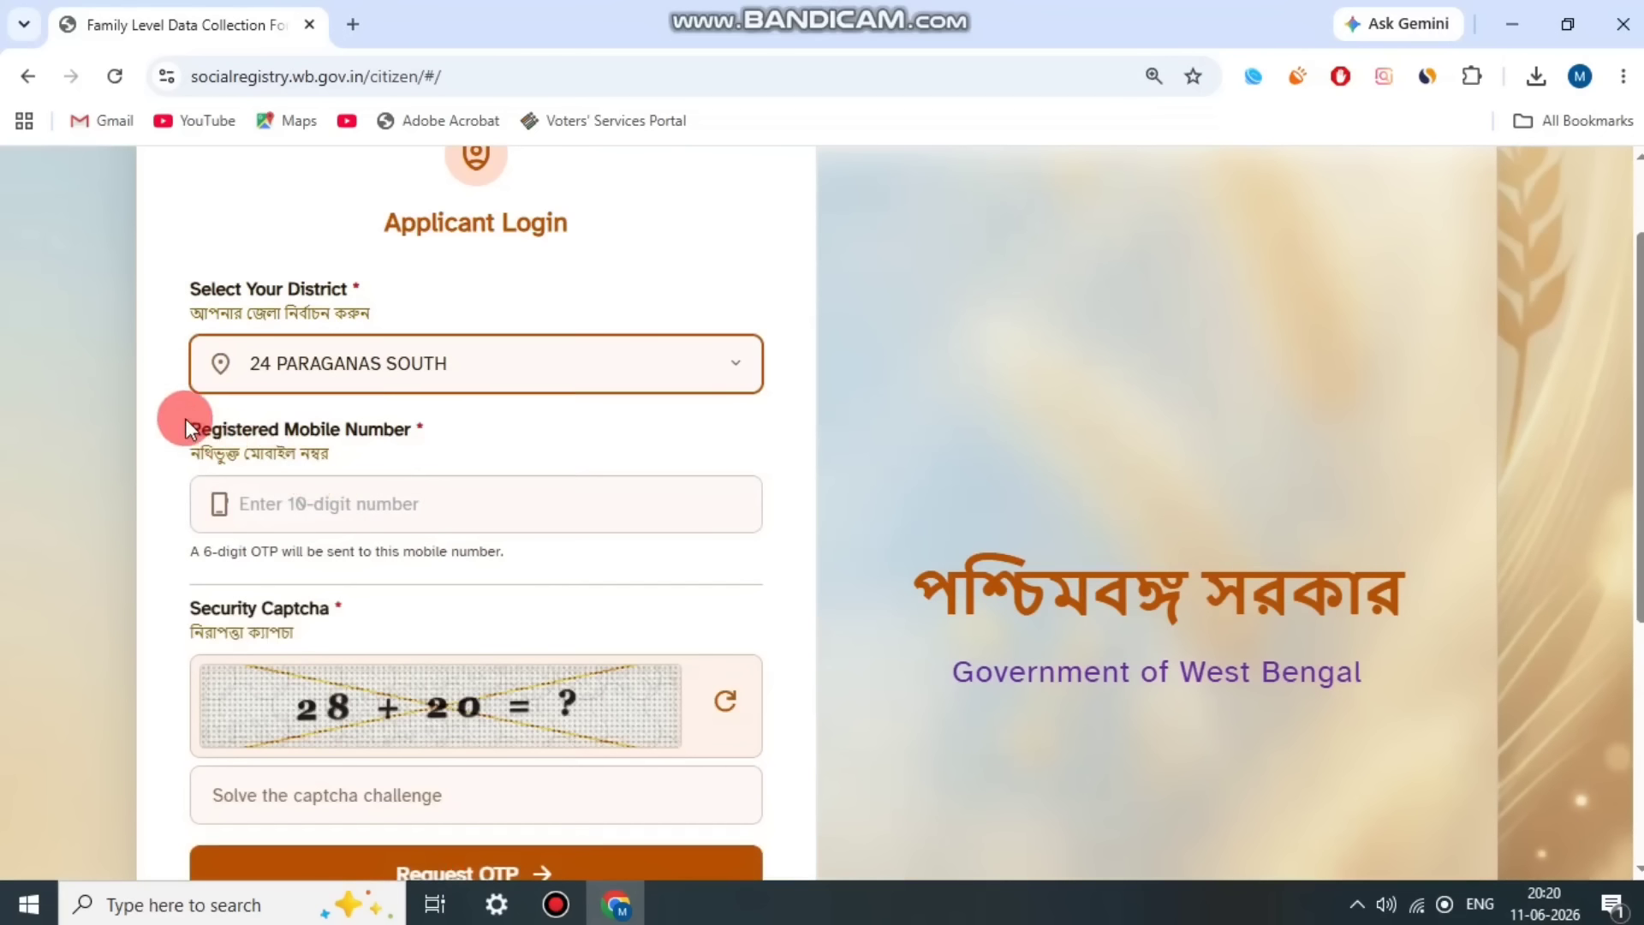
# Step: Enter 48 as the answer to the login captcha
pyautogui.scroll(-1, 529, 451)
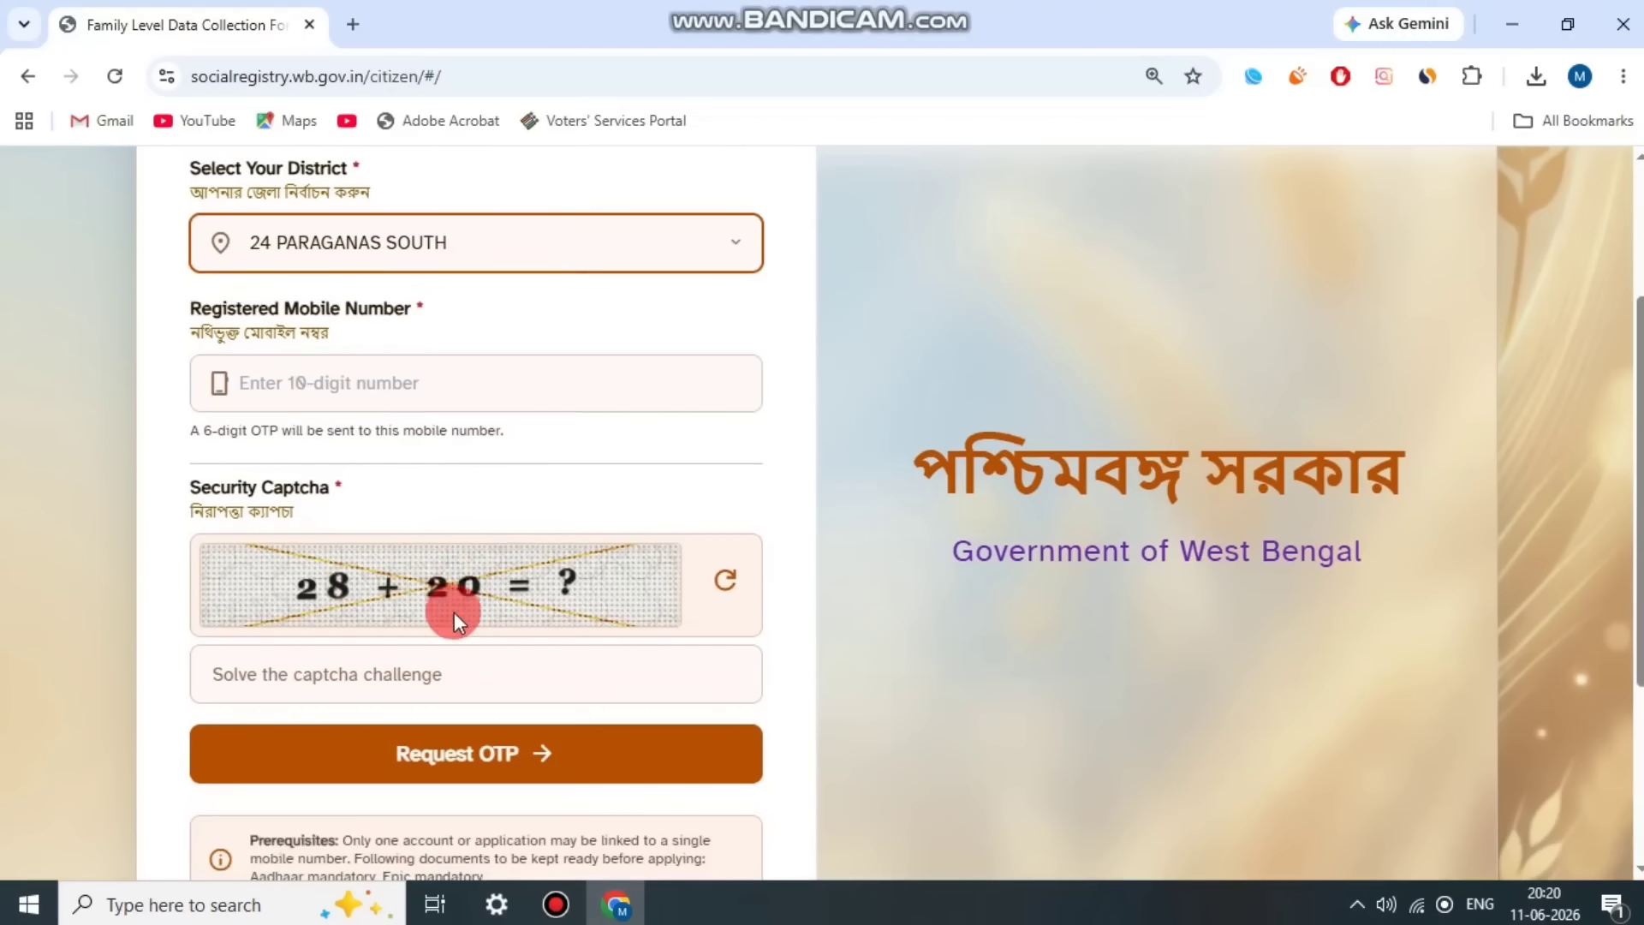
pyautogui.click(542, 675)
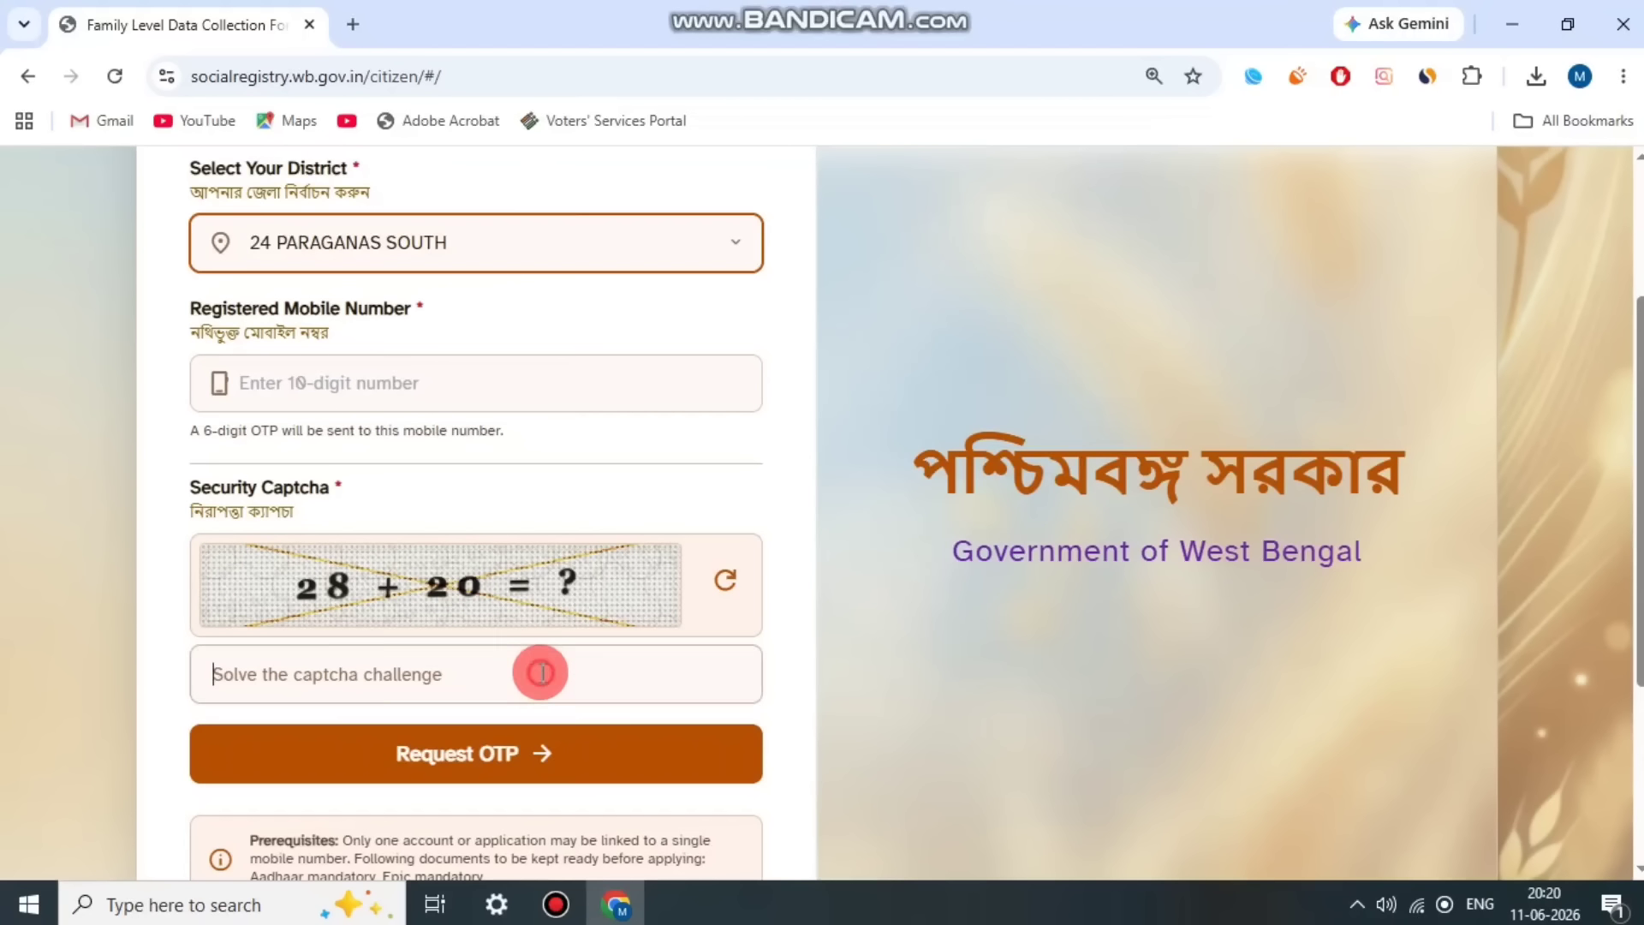
pyautogui.write('48')
# Step: Review the notes on resubmitting earlier applications and the prerequisites listed on the applicant login page
pyautogui.scroll(-2, 542, 668)
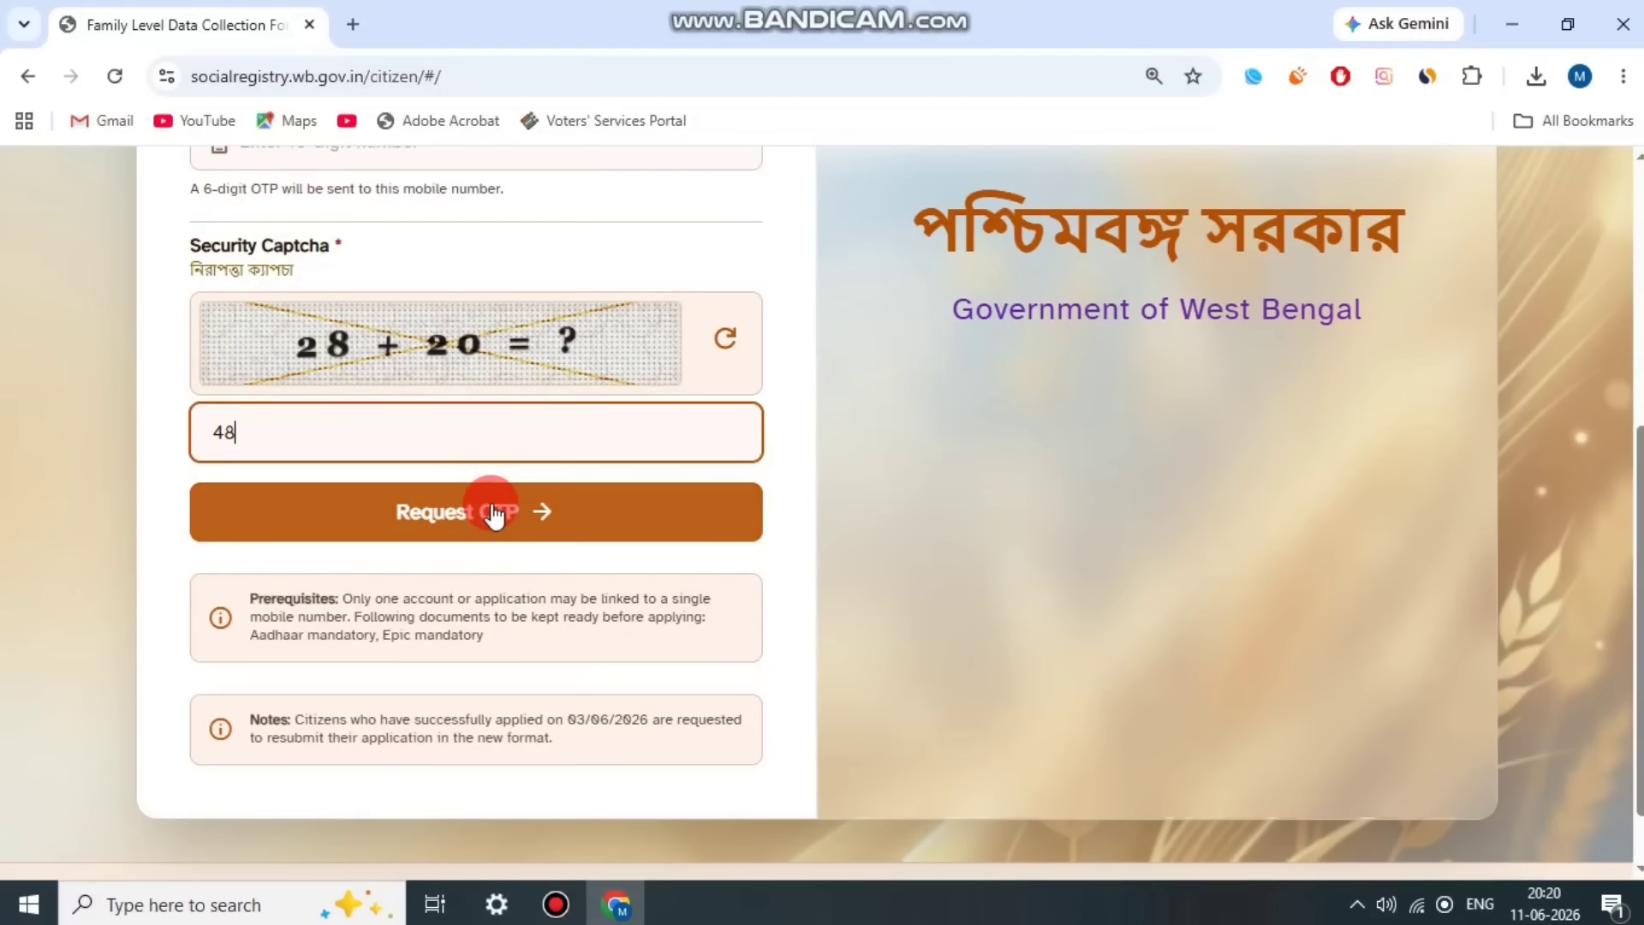
pyautogui.moveTo(249, 721); pyautogui.dragTo(574, 736)
pyautogui.click(574, 736)
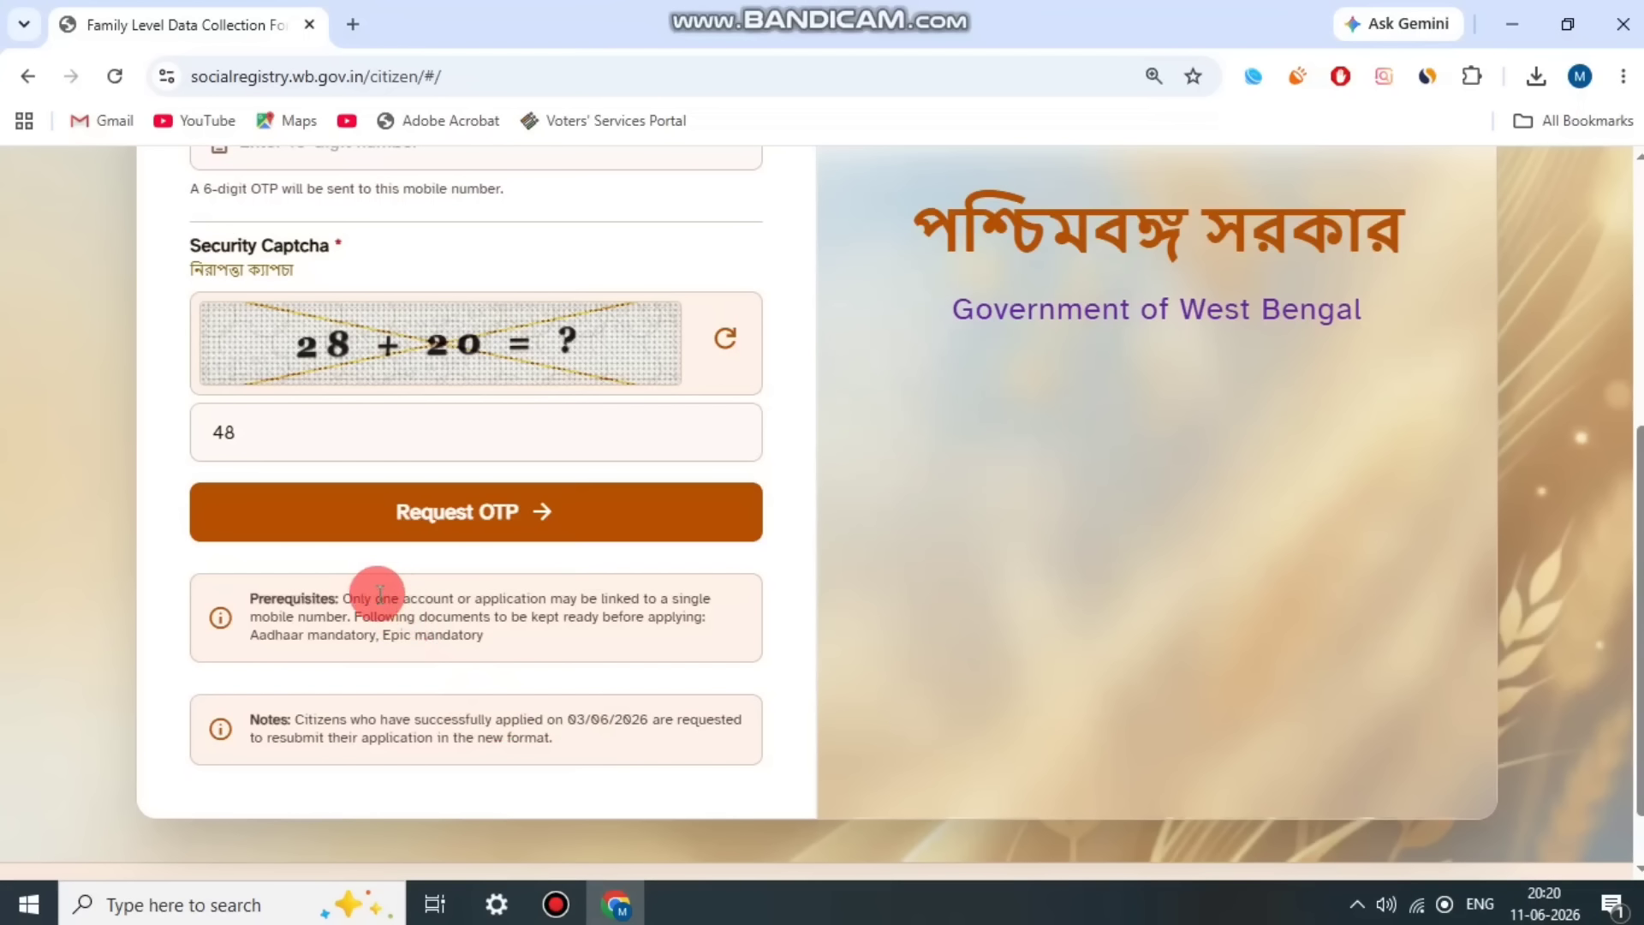
pyautogui.moveTo(367, 599); pyautogui.dragTo(623, 604)
pyautogui.click(671, 599)
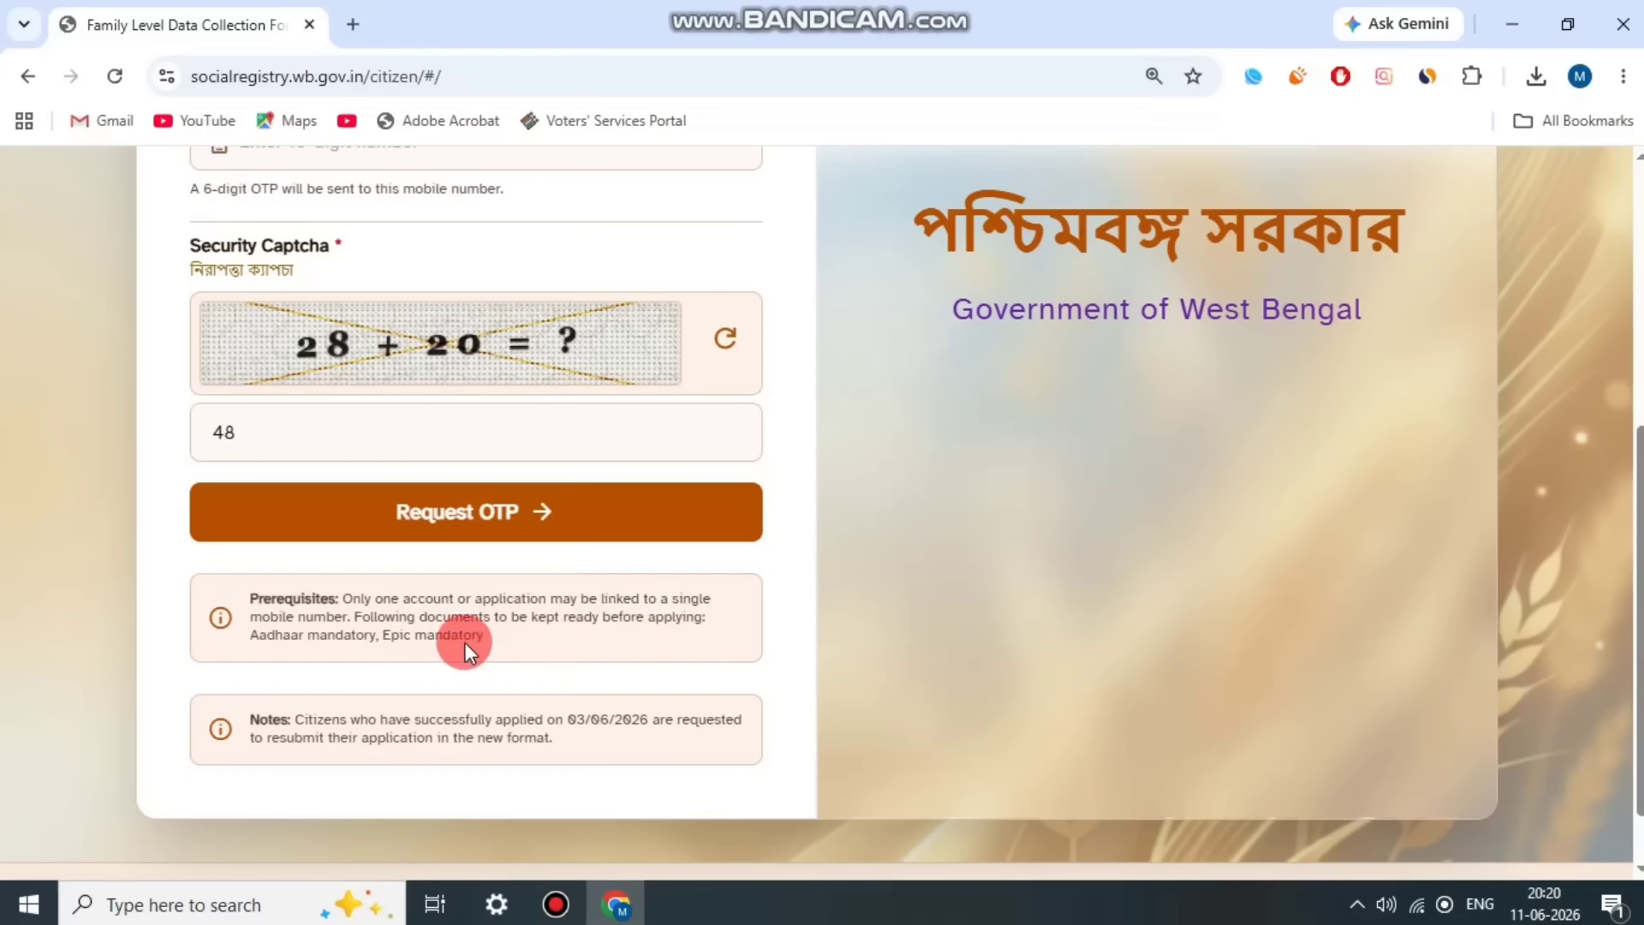
pyautogui.moveTo(314, 599); pyautogui.dragTo(532, 642)
pyautogui.click(541, 642)
pyautogui.scroll(3, 535, 643)
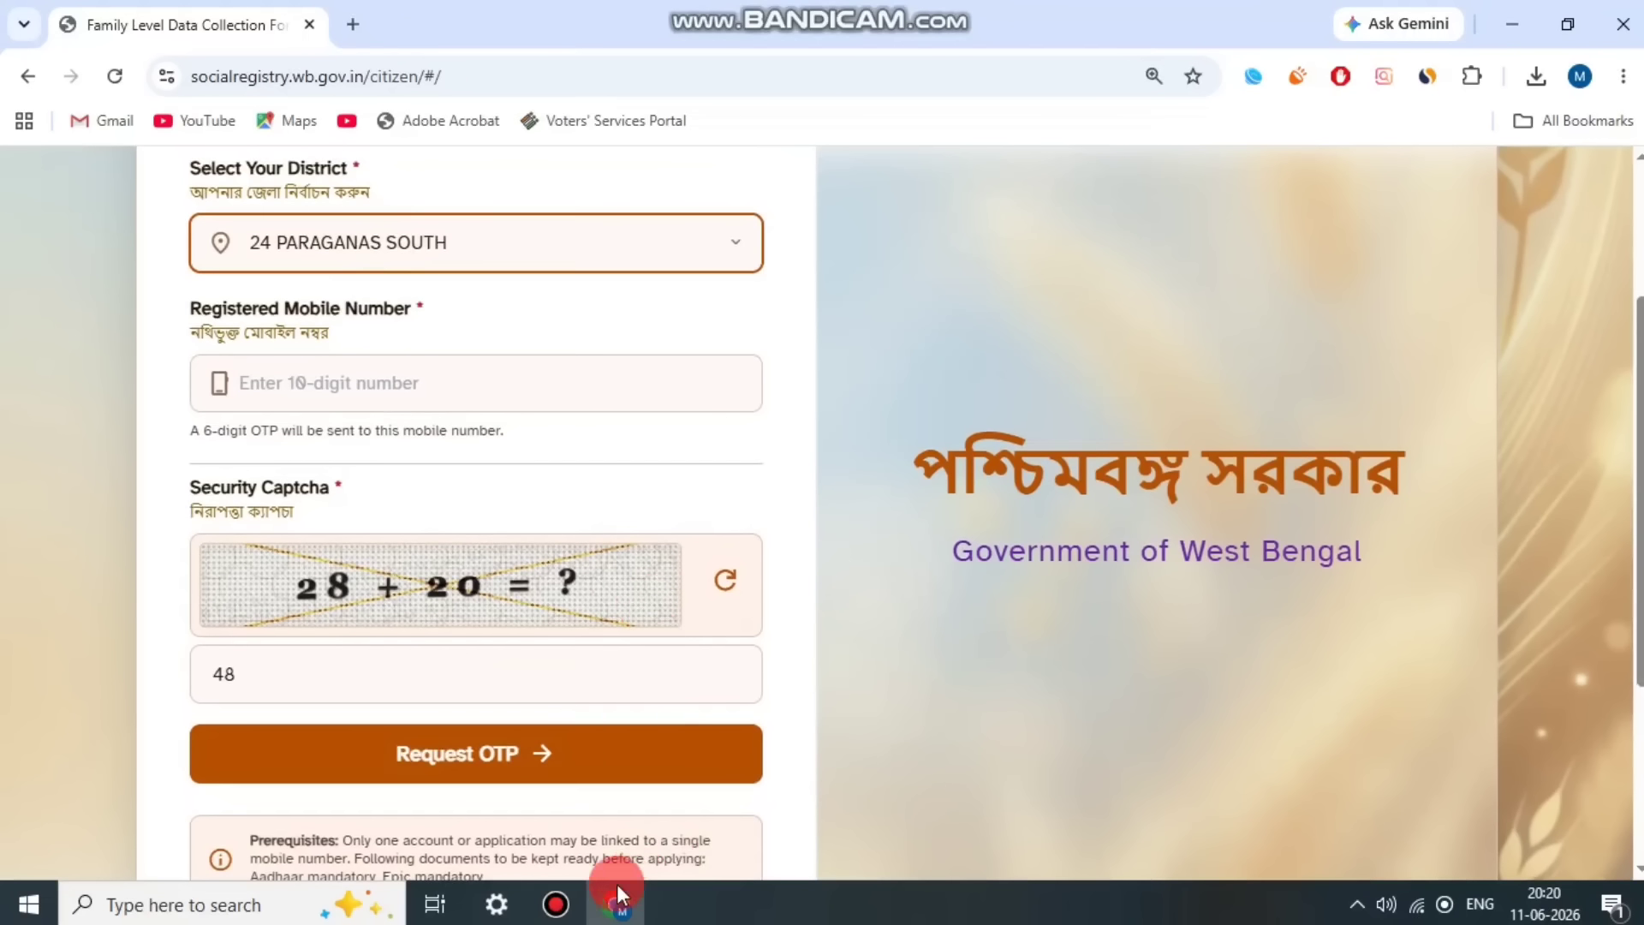
# Step: Proceed past the OTP page to the Family Data Collection form and select the head of family entry
pyautogui.click(147, 643)
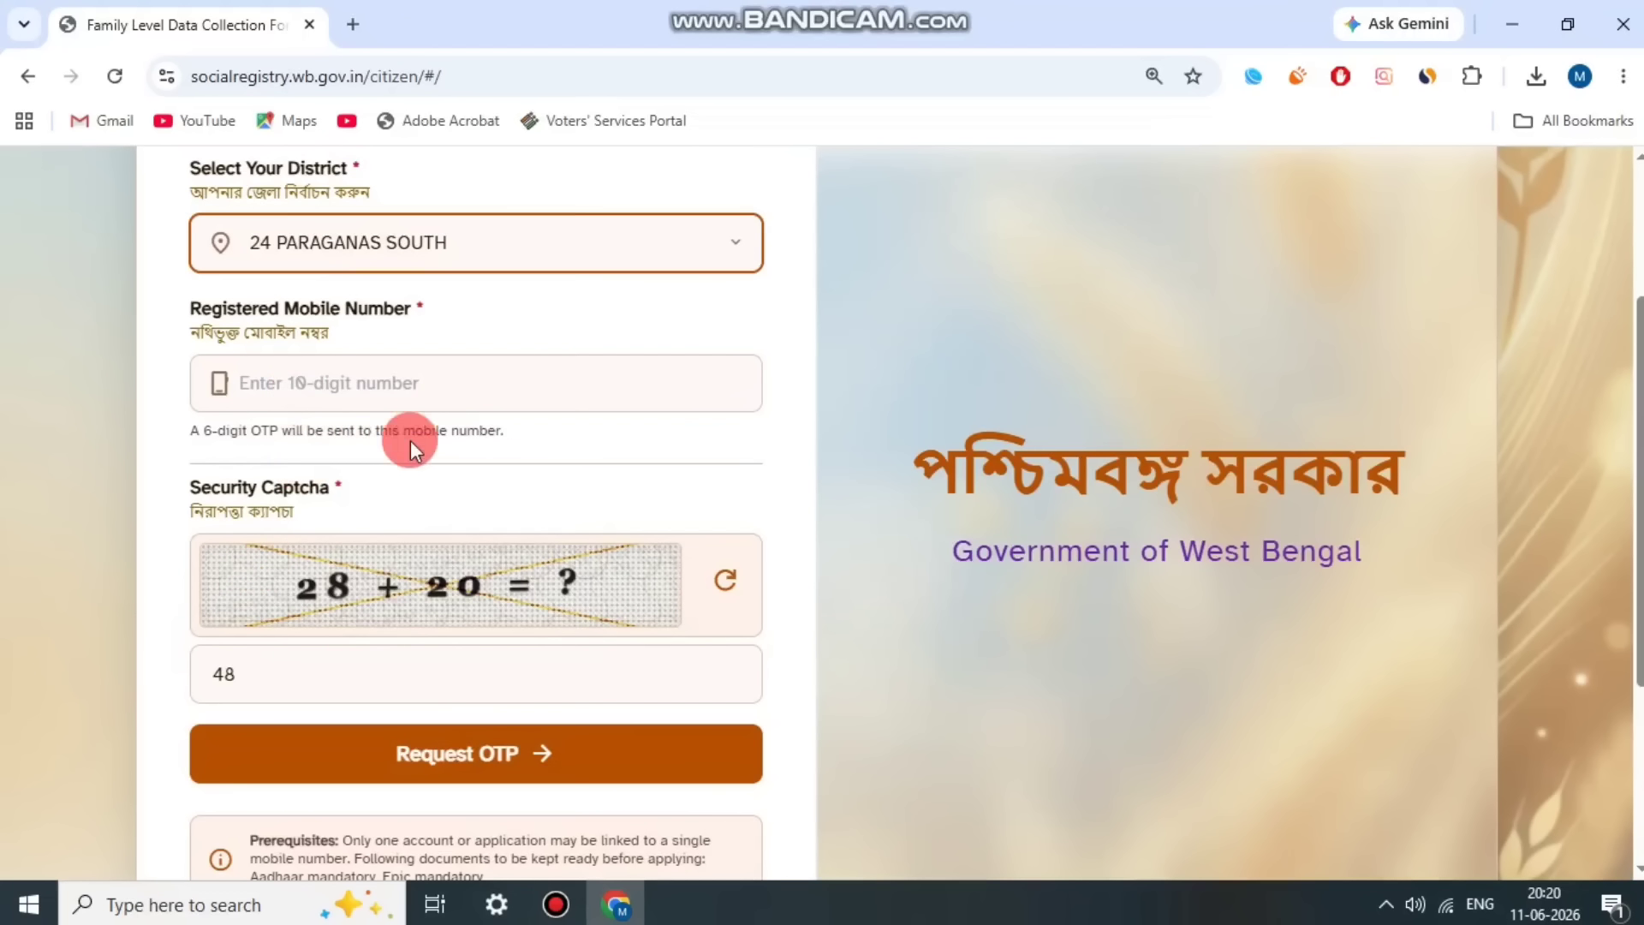
pyautogui.click(556, 905)
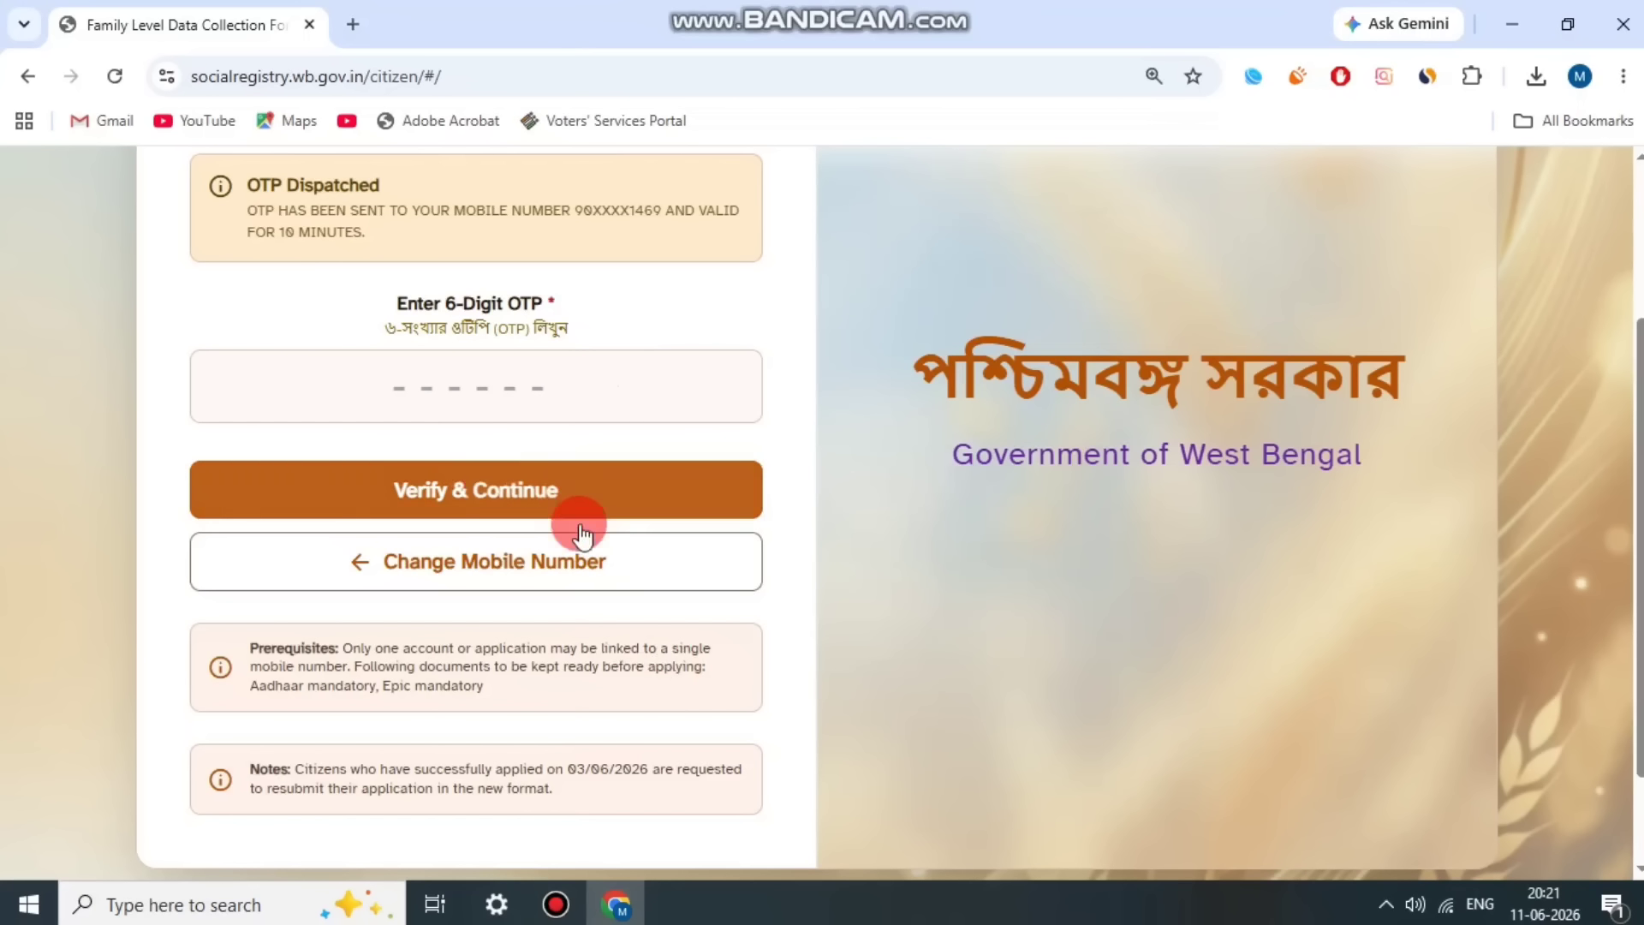
pyautogui.click(556, 904)
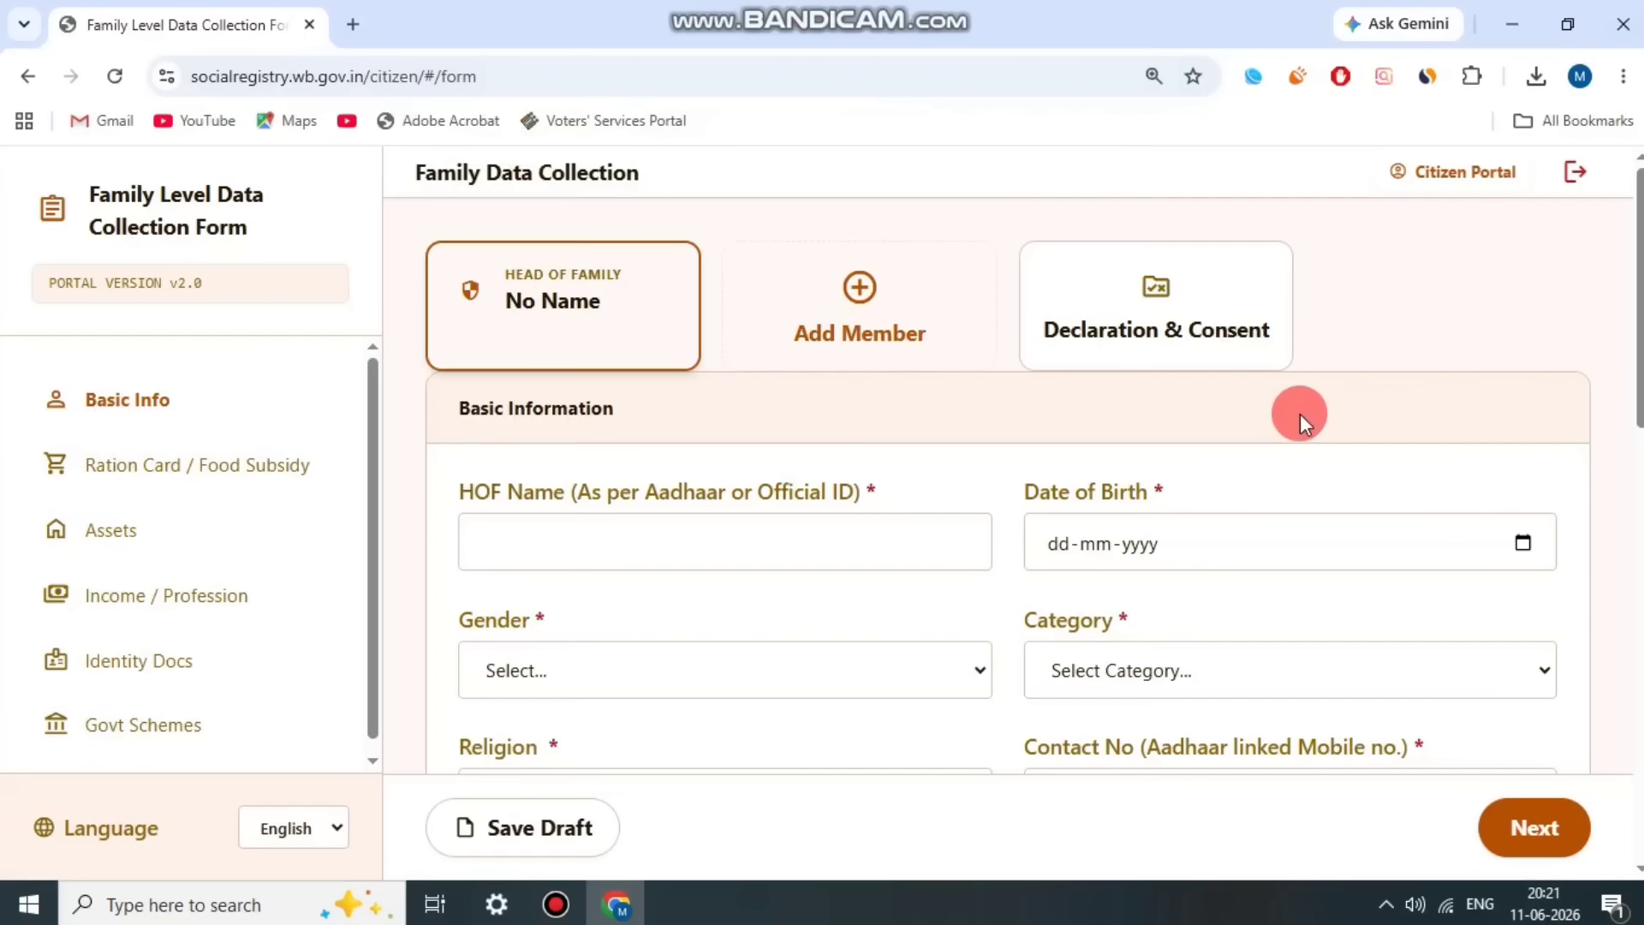
pyautogui.click(653, 328)
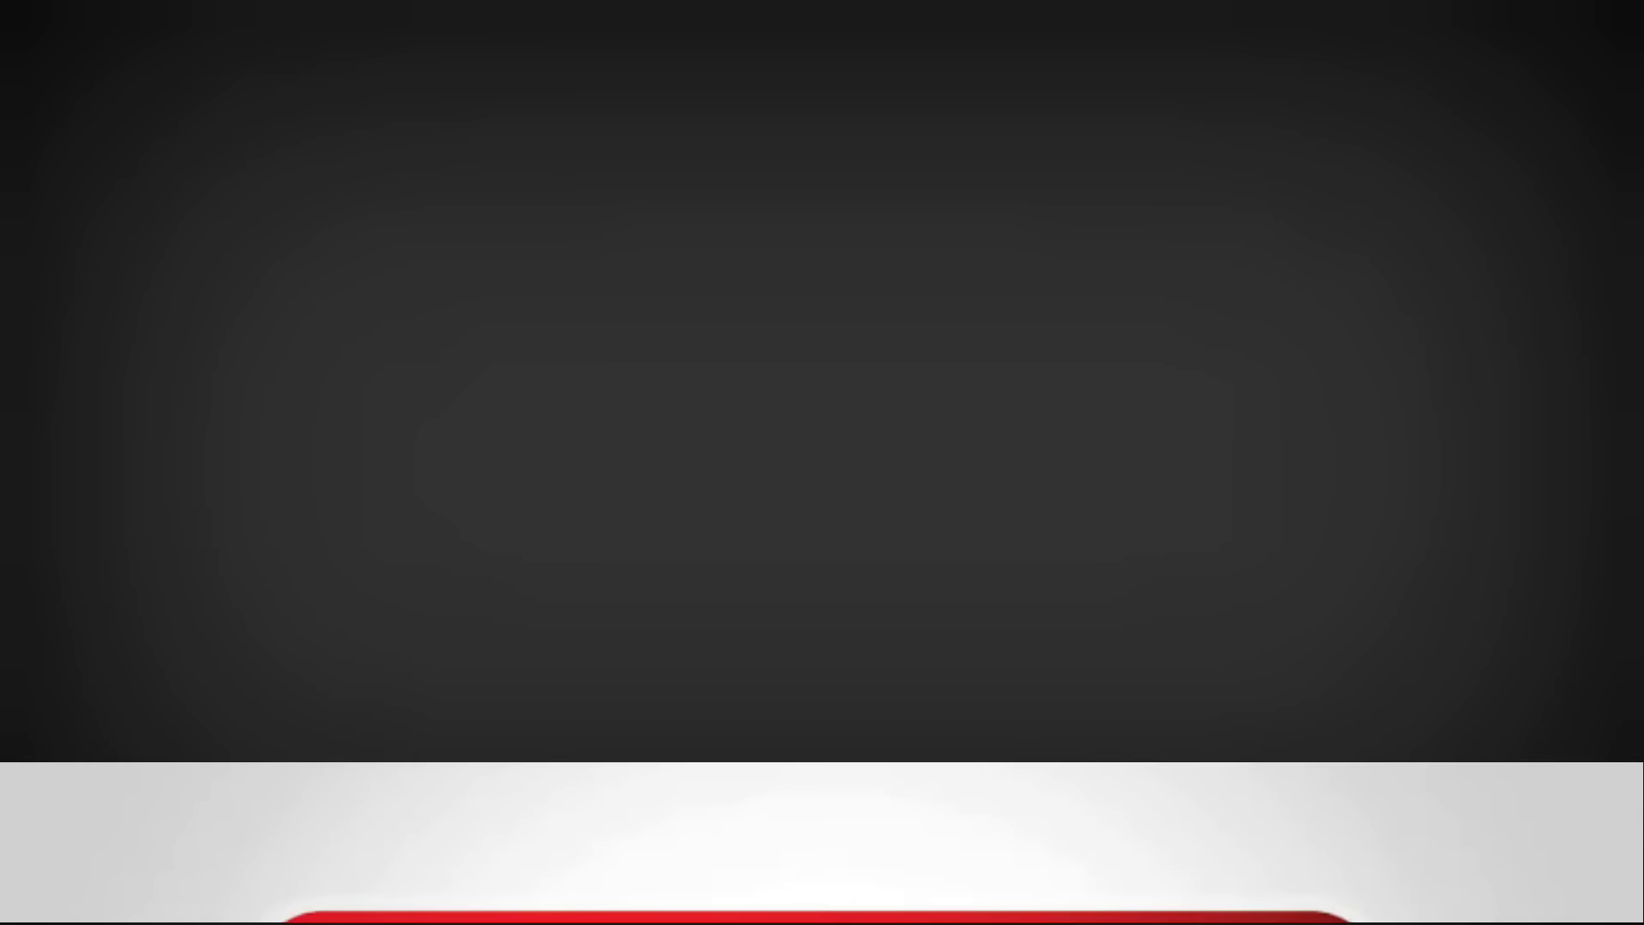